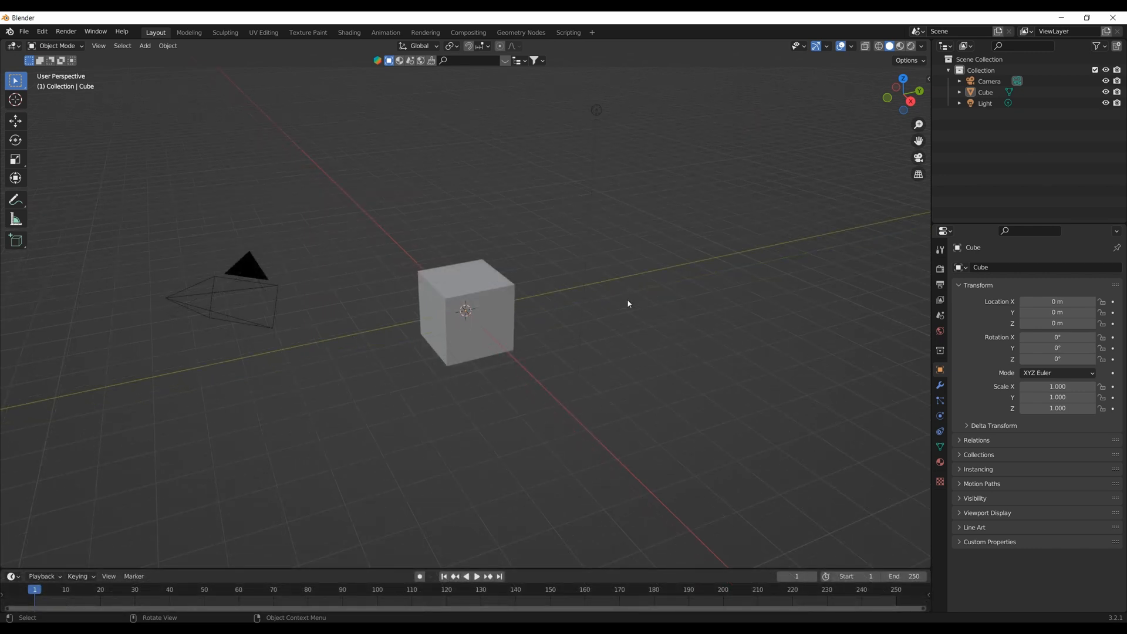
Switch to the front view and delete the default camera, cube and light from the scene
{"action": "mouse_move", "coordinate": [531, 334]}
{"action": "middle_mouse_down"}
{"action": "mouse_move", "coordinate": [566, 346]}
{"action": "mouse_move", "coordinate": [555, 335]}
{"action": "mouse_move", "coordinate": [508, 333]}
{"action": "mouse_move", "coordinate": [533, 325]}
{"action": "mouse_move", "coordinate": [535, 352]}
{"action": "middle_mouse_up"}
{"action": "key", "text": "KP_1"}
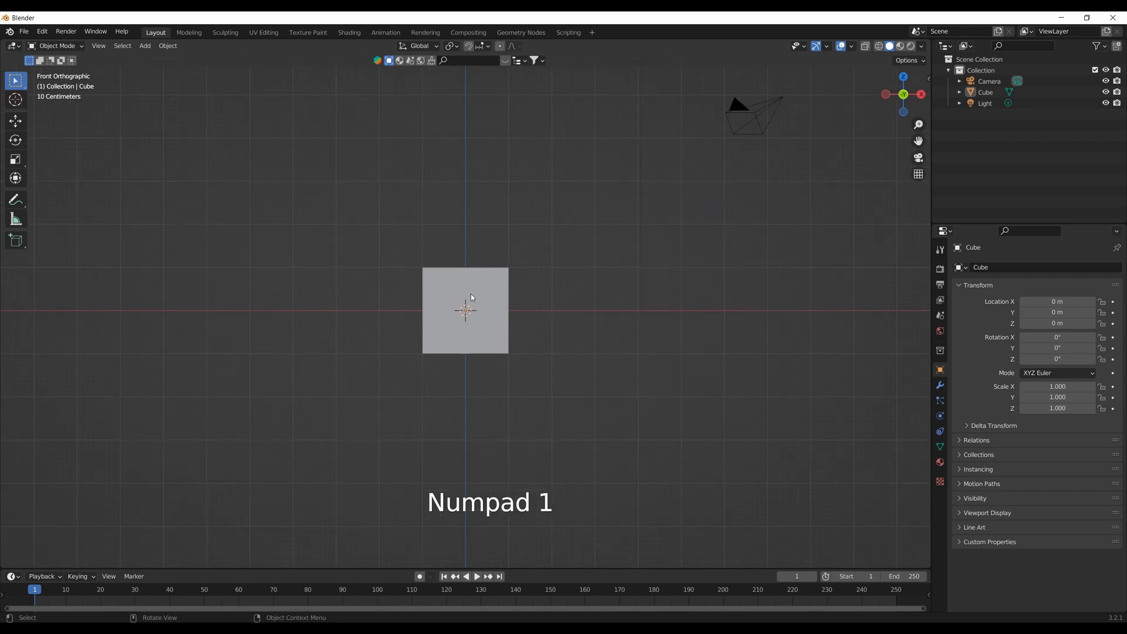
{"action": "scroll", "coordinate": [527, 282], "scroll_direction": "down", "scroll_amount": 1}
{"action": "key", "text": "a"}
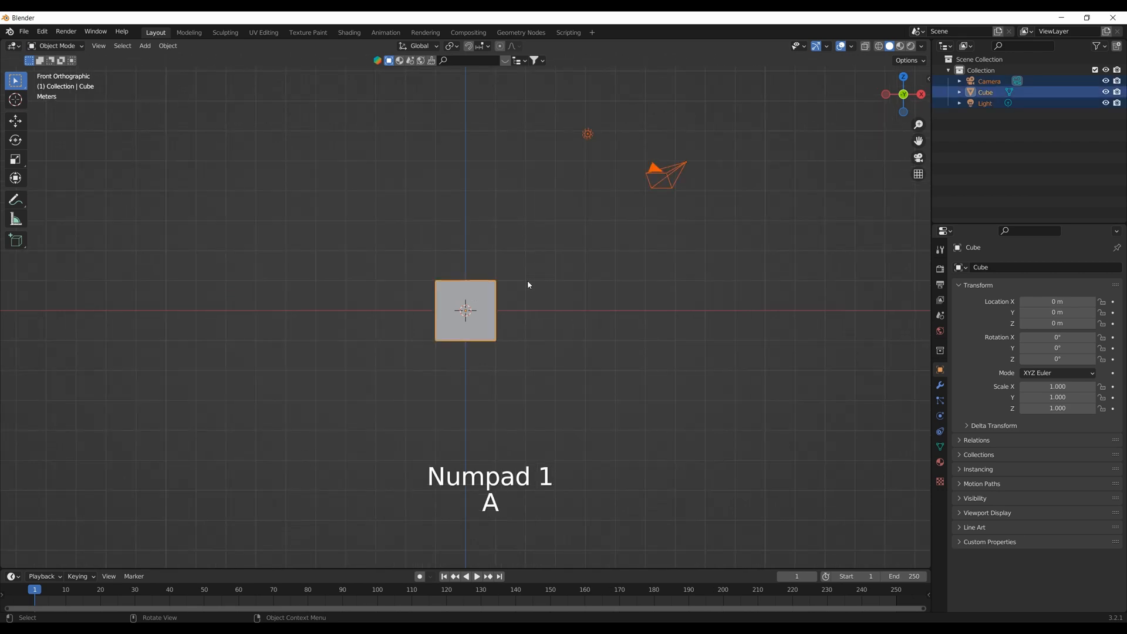
{"action": "key", "text": "x"}
{"action": "left_click", "coordinate": [595, 266]}
Add a cylinder mesh at the world origin
{"action": "key", "text": "shift+a"}
{"action": "mouse_move", "coordinate": [442, 320]}
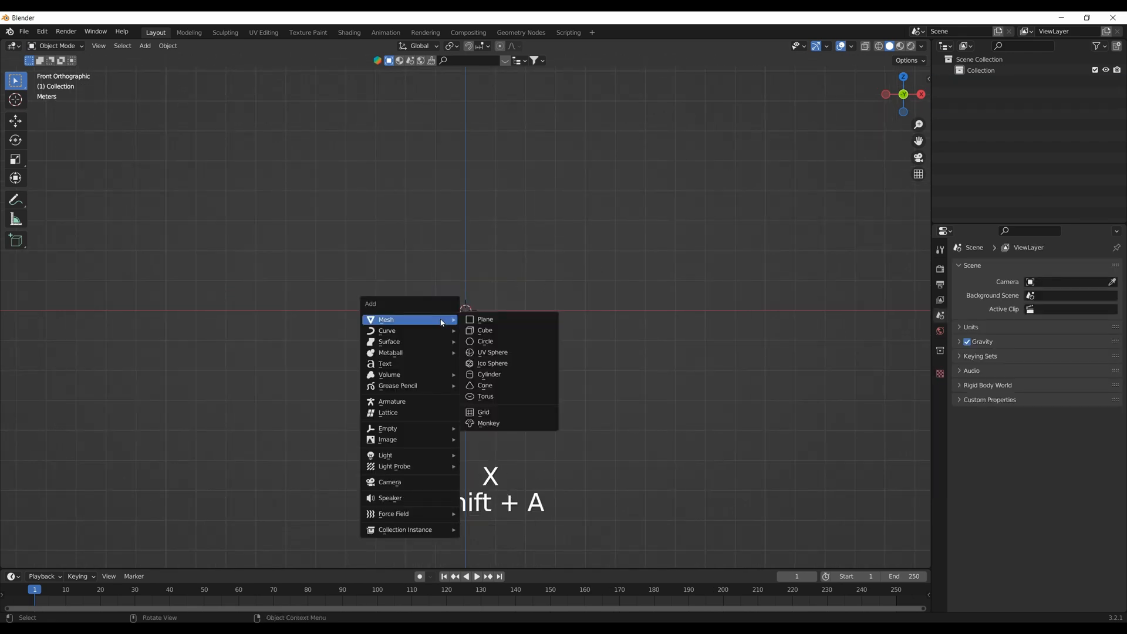
{"action": "left_click", "coordinate": [496, 374]}
{"action": "scroll", "coordinate": [482, 329], "scroll_direction": "up", "scroll_amount": 5}
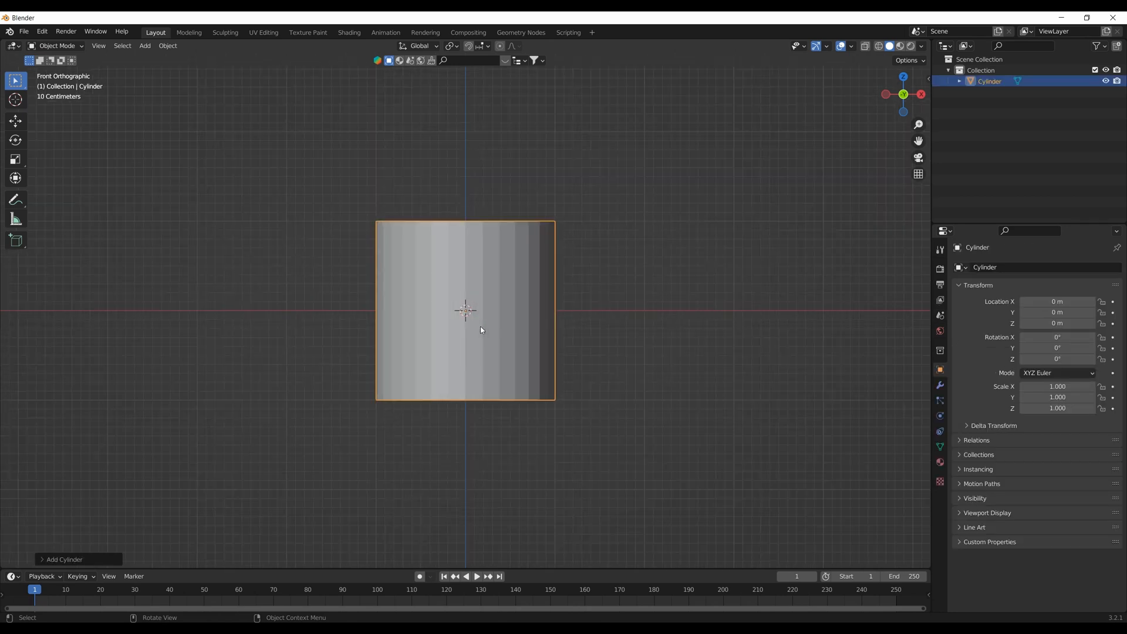
{"action": "scroll", "coordinate": [481, 329], "scroll_direction": "down", "scroll_amount": 3}
{"action": "scroll", "coordinate": [481, 330], "scroll_direction": "up", "scroll_amount": 3}
Raise the cylinder about 1 m along Z so its base rests on the ground line
{"action": "key", "text": "g"}
{"action": "left_click", "coordinate": [508, 242]}
{"action": "scroll", "coordinate": [507, 242], "scroll_direction": "down", "scroll_amount": 1}
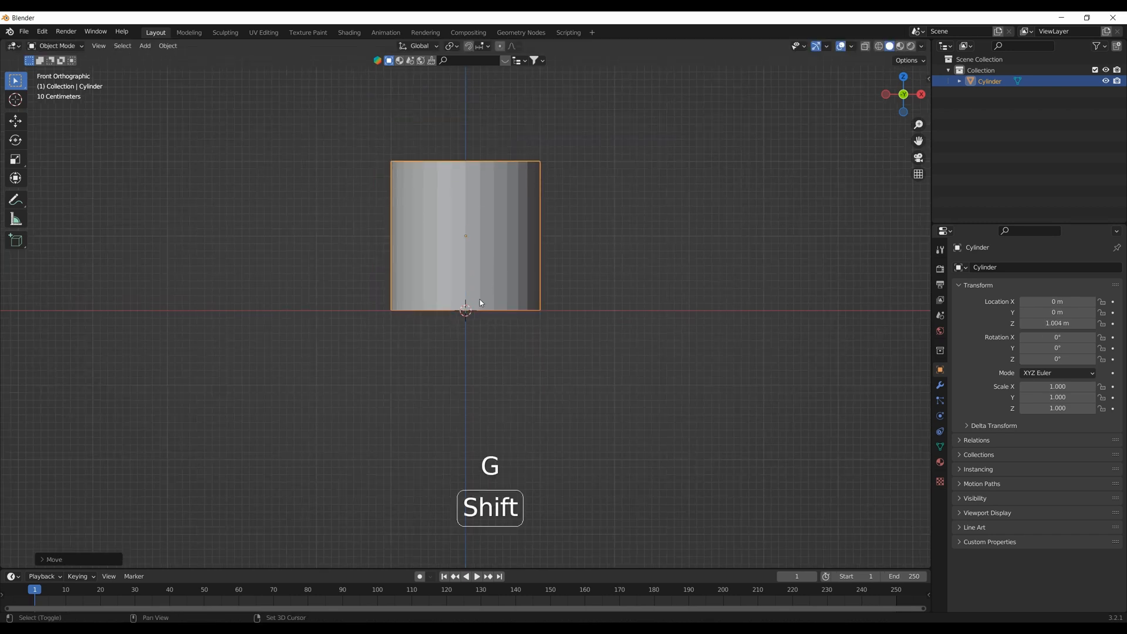
{"action": "middle_click_drag", "start_coordinate": [480, 299], "coordinate": [489, 308], "text": "shift"}
In Edit Mode with wireframe shading, move the cylinder's bottom vertices down about 1.06 m along the Z axis
{"action": "key", "text": "Tab"}
{"action": "key", "text": "z"}
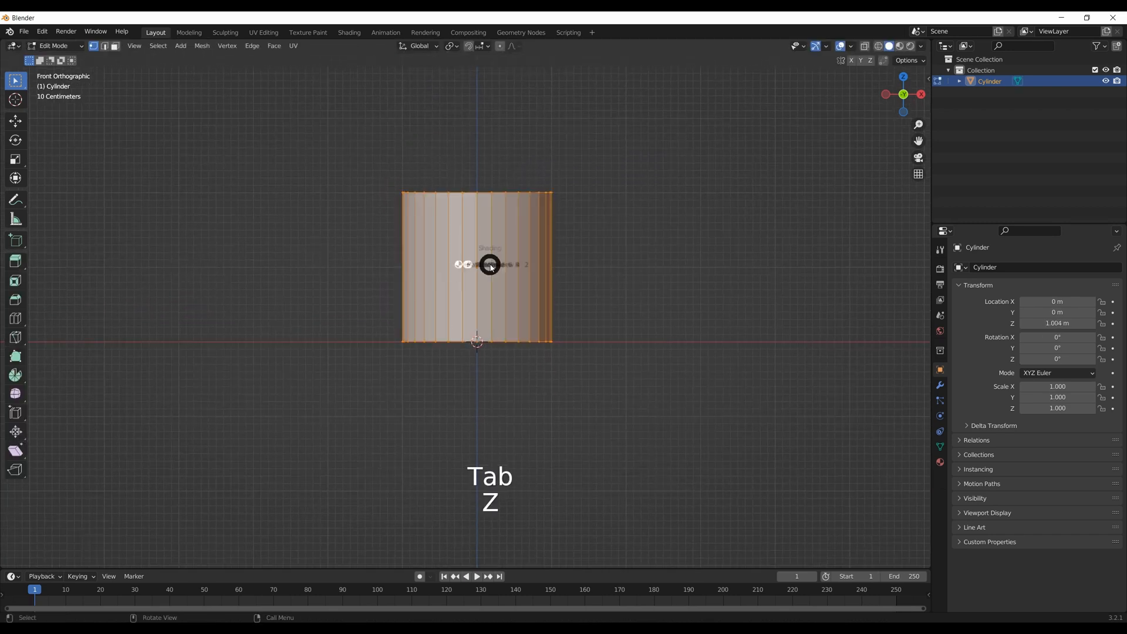
{"action": "left_click", "coordinate": [409, 265]}
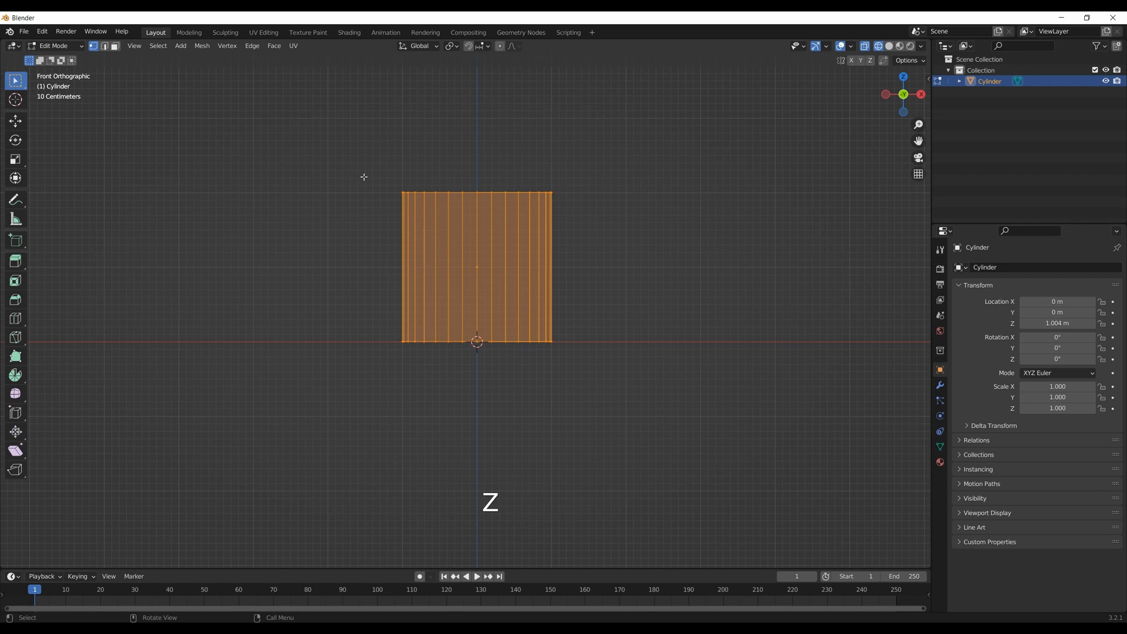
{"action": "left_click_drag", "start_coordinate": [372, 310], "coordinate": [567, 365]}
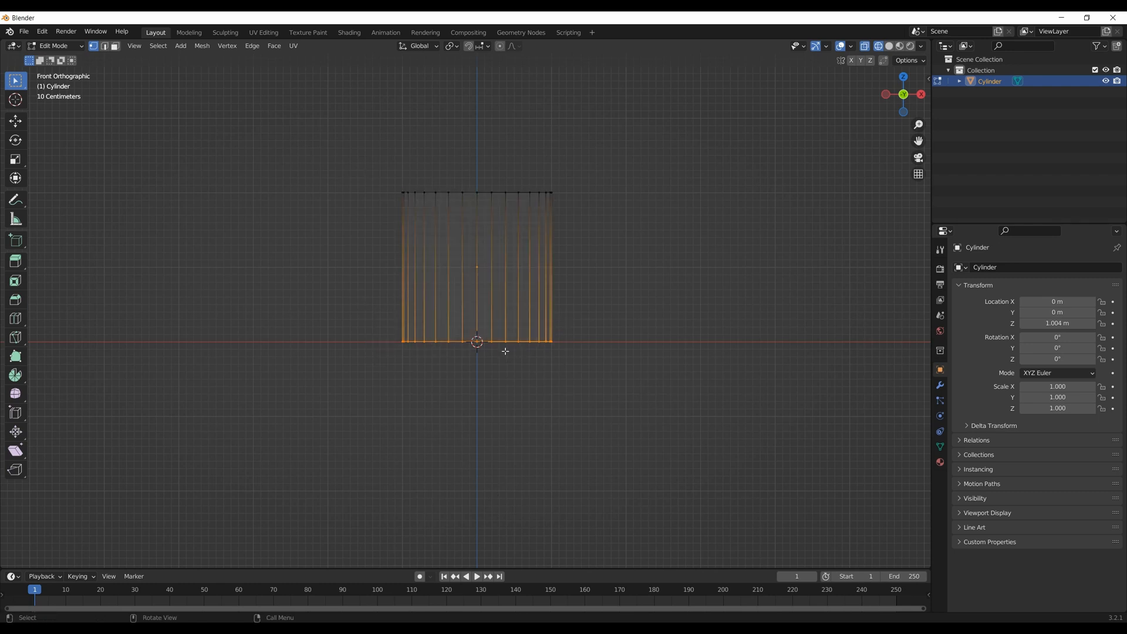
{"action": "key", "text": "g"}
{"action": "middle_click", "coordinate": [507, 377]}
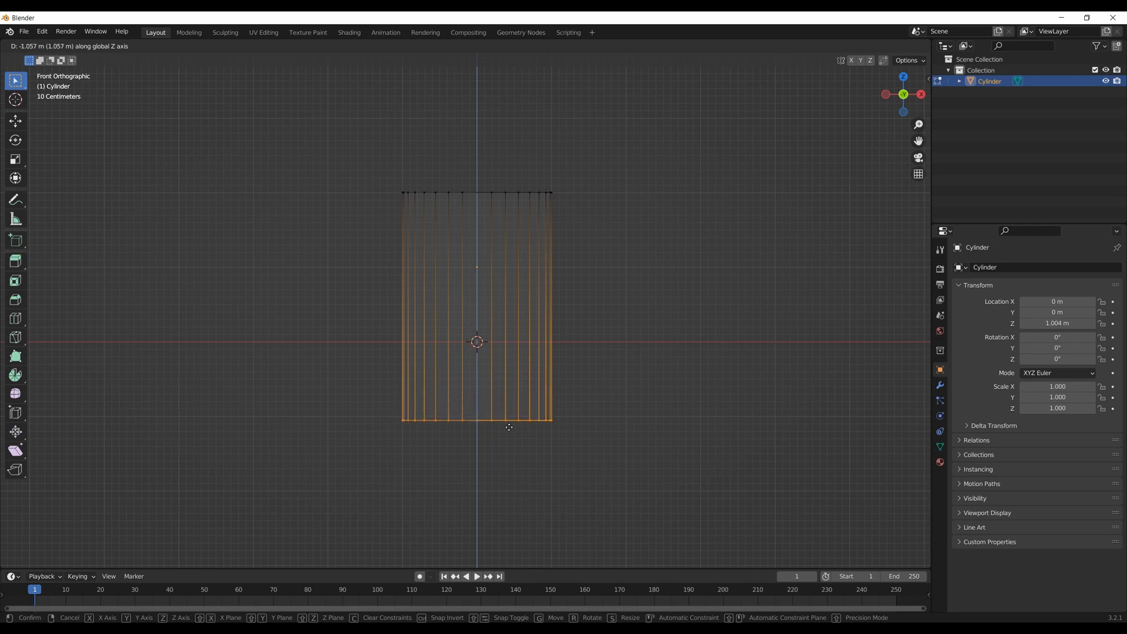
{"action": "left_click", "coordinate": [509, 427]}
Scale the cylinder's top vertices outward to about 1.6 times the base width to form a tapered cup shape
{"action": "left_click_drag", "start_coordinate": [359, 171], "coordinate": [596, 221]}
{"action": "key", "text": "s"}
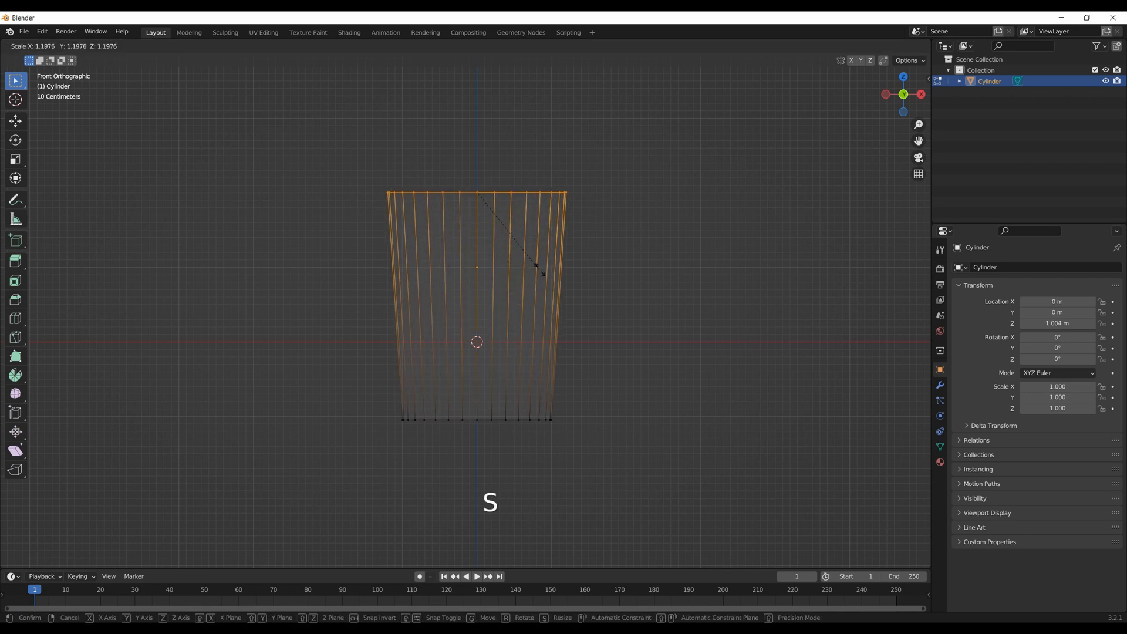
{"action": "left_click", "coordinate": [584, 270]}
{"action": "middle_click_drag", "start_coordinate": [584, 269], "coordinate": [521, 305]}
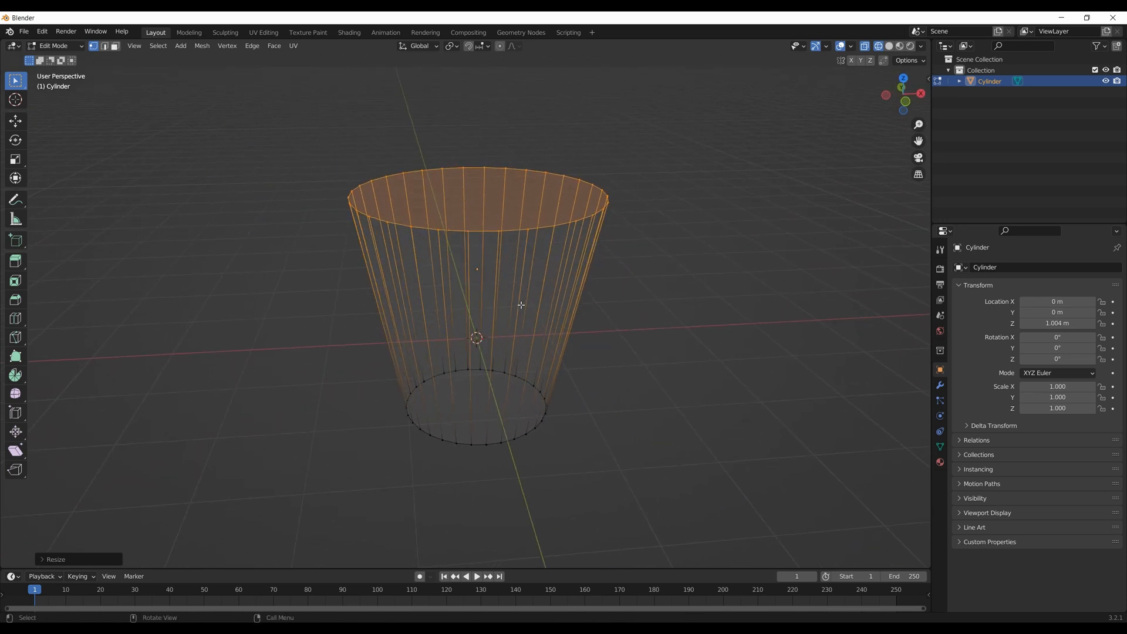
Select the top rim loop, extrude it and scale it slightly inward to give the cup a thin wall thickness
{"action": "left_click", "coordinate": [484, 236], "text": "alt"}
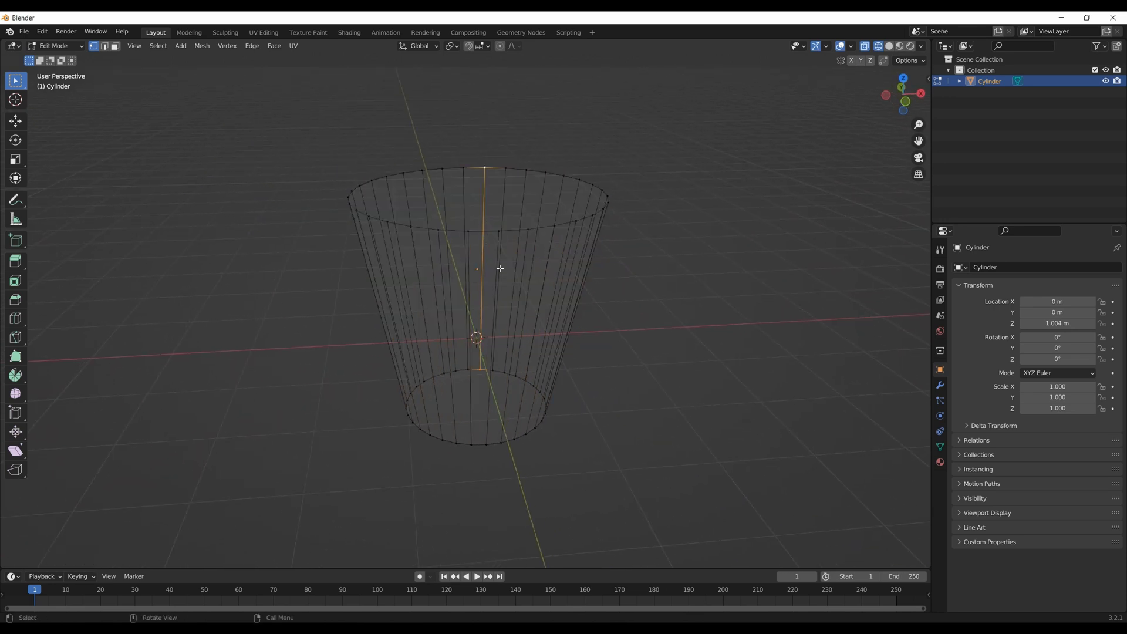
{"action": "left_click", "coordinate": [477, 234], "text": "alt"}
{"action": "middle_click_drag", "start_coordinate": [443, 259], "coordinate": [485, 230]}
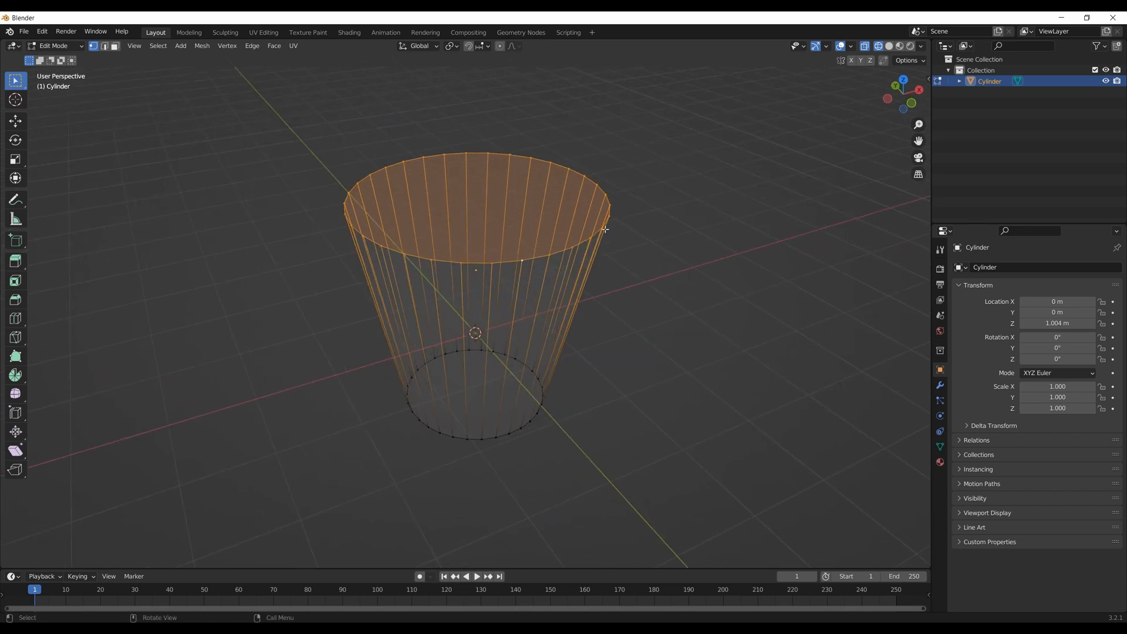
{"action": "key", "text": "KP_1"}
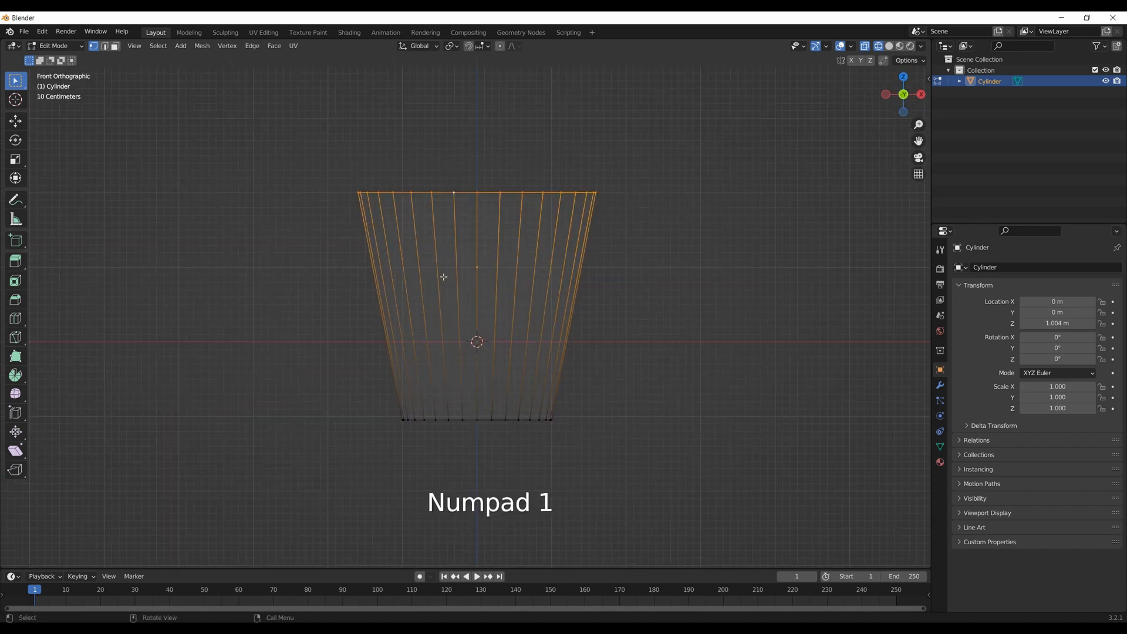
{"action": "scroll", "coordinate": [450, 282], "scroll_direction": "up", "scroll_amount": 1}
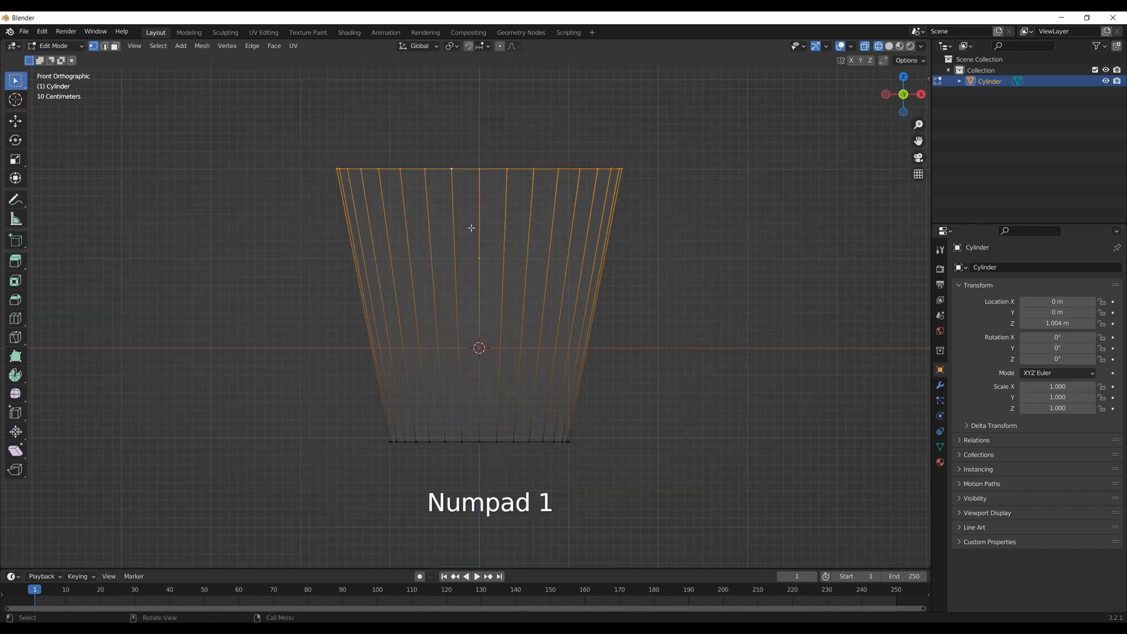
{"action": "middle_click_drag", "start_coordinate": [472, 228], "coordinate": [538, 306]}
{"action": "key", "text": "e"}
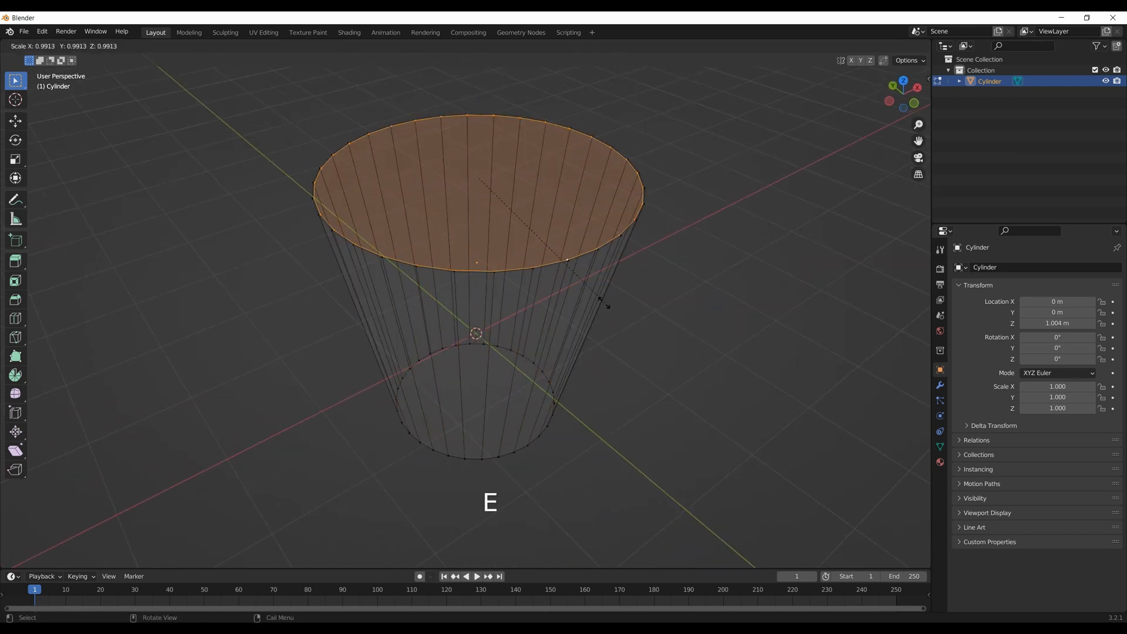
{"action": "key", "text": "s"}
{"action": "left_click", "coordinate": [591, 294]}
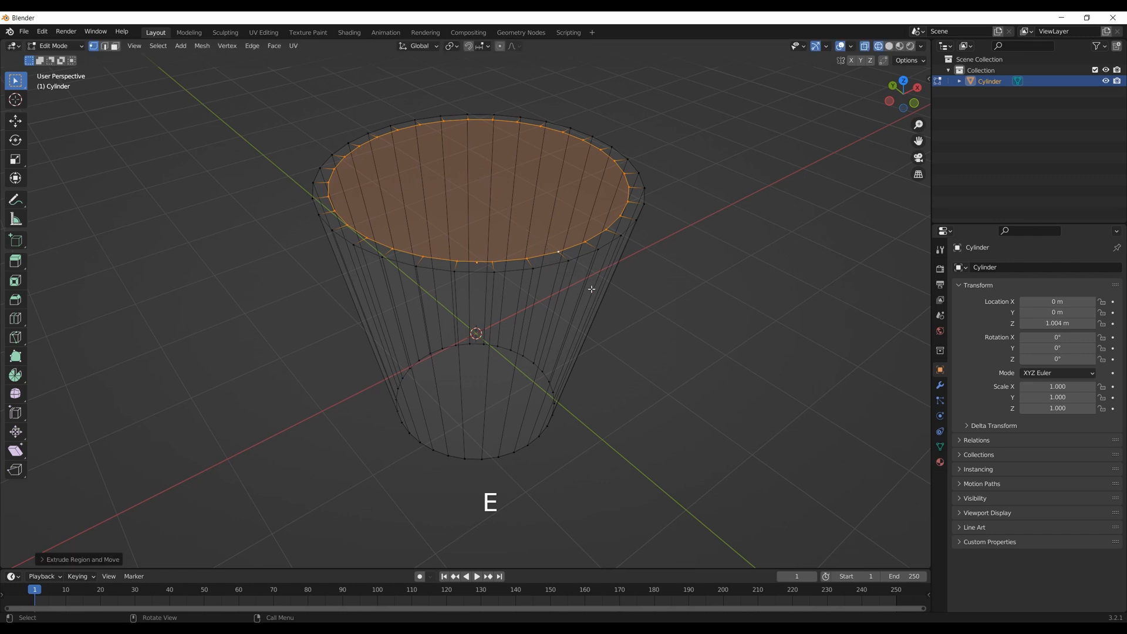
Extrude the inner top face down into the cup and scale it to about 0.71 to follow the outer taper
{"action": "key", "text": "KP_1"}
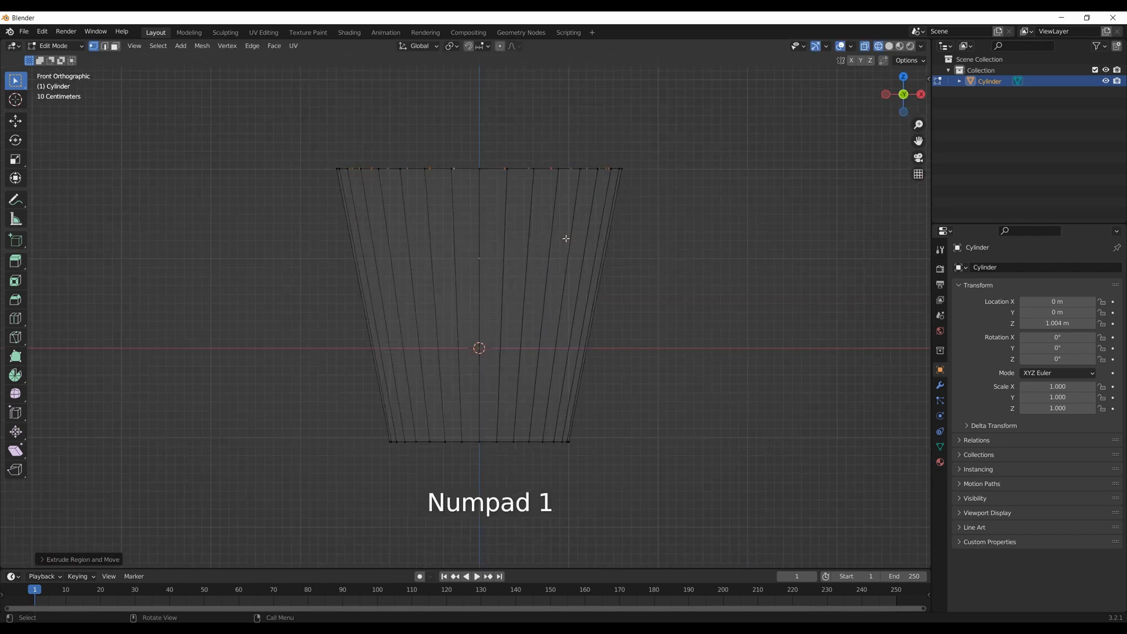
{"action": "key", "text": "e"}
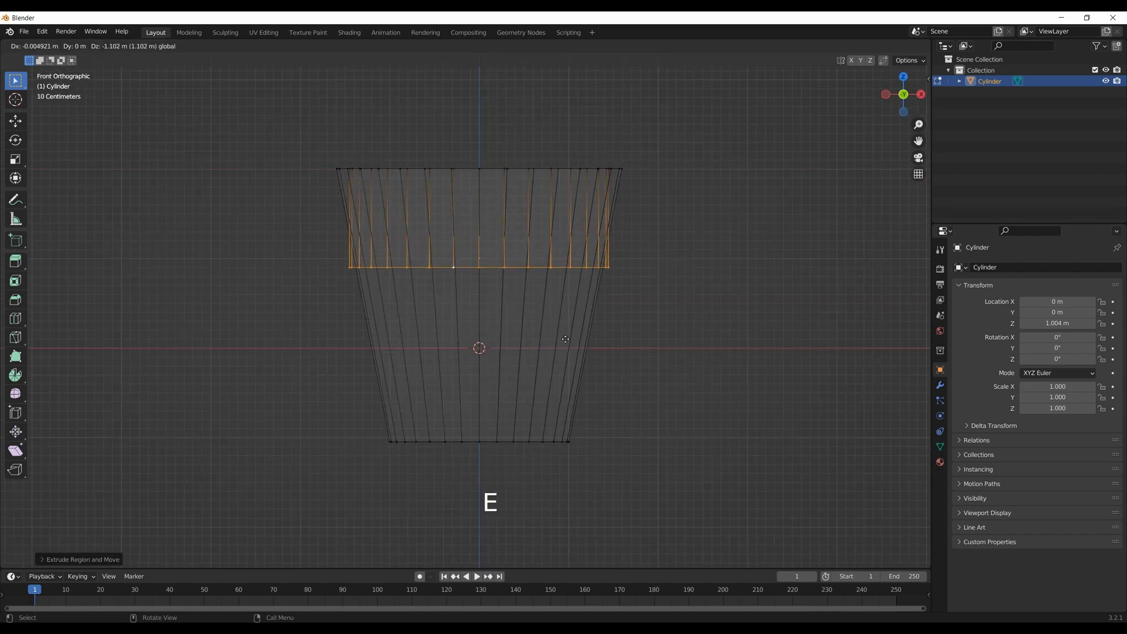
{"action": "left_click", "coordinate": [543, 449]}
{"action": "key", "text": "s"}
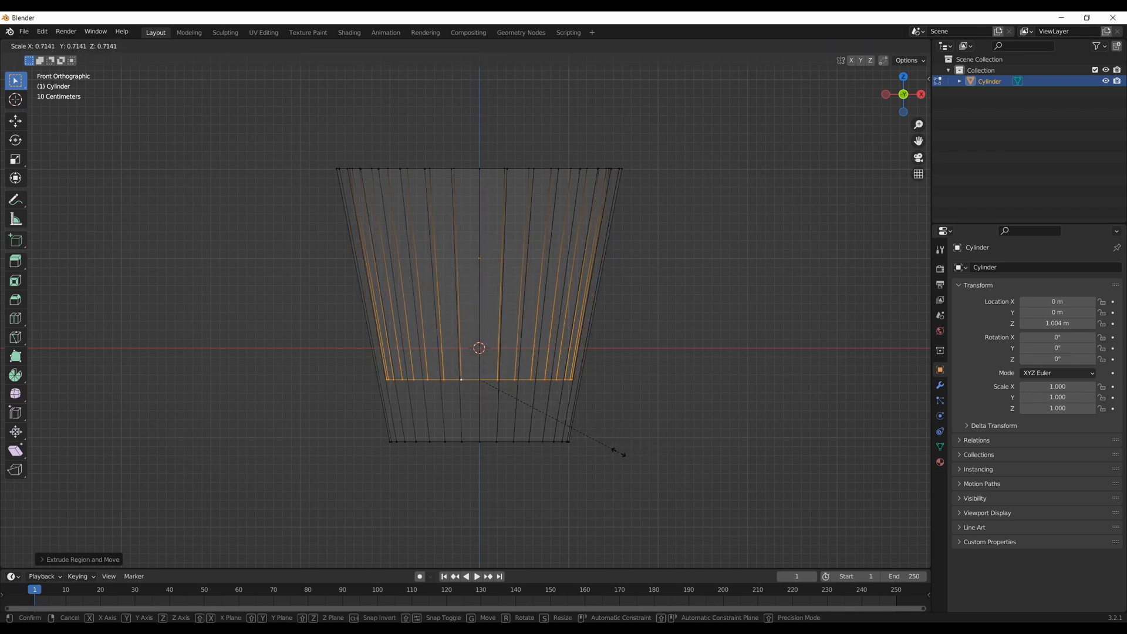
{"action": "left_click", "coordinate": [620, 453]}
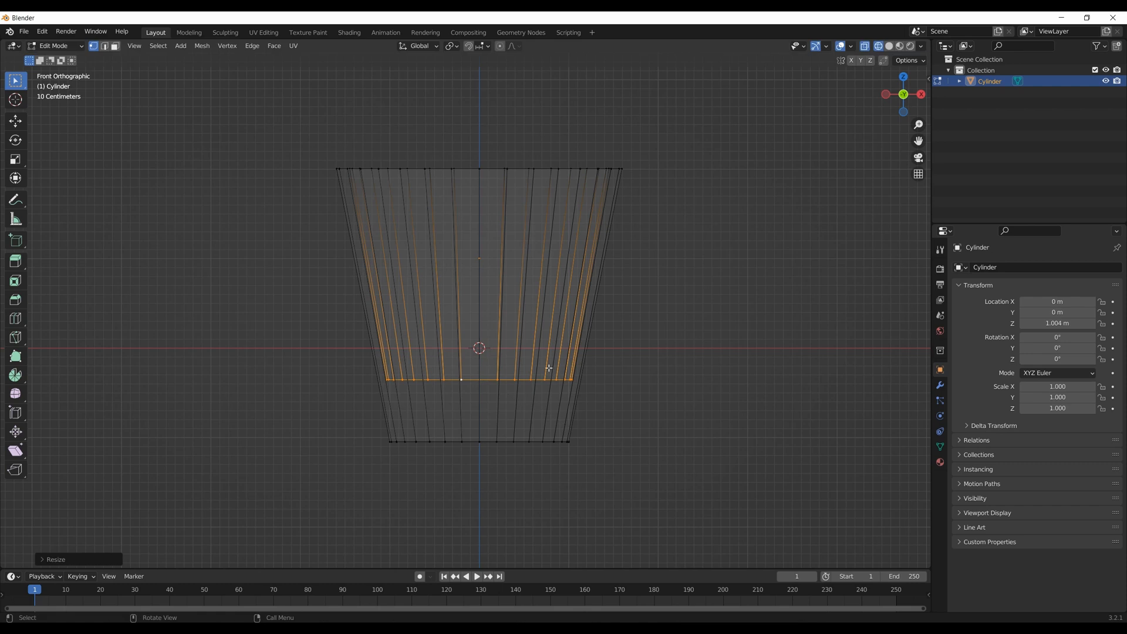
Move the cup's inner floor a little closer to the base and scale it to about 0.95 to fit the wall
{"action": "key", "text": "g"}
{"action": "left_click", "coordinate": [550, 394]}
{"action": "key", "text": "s"}
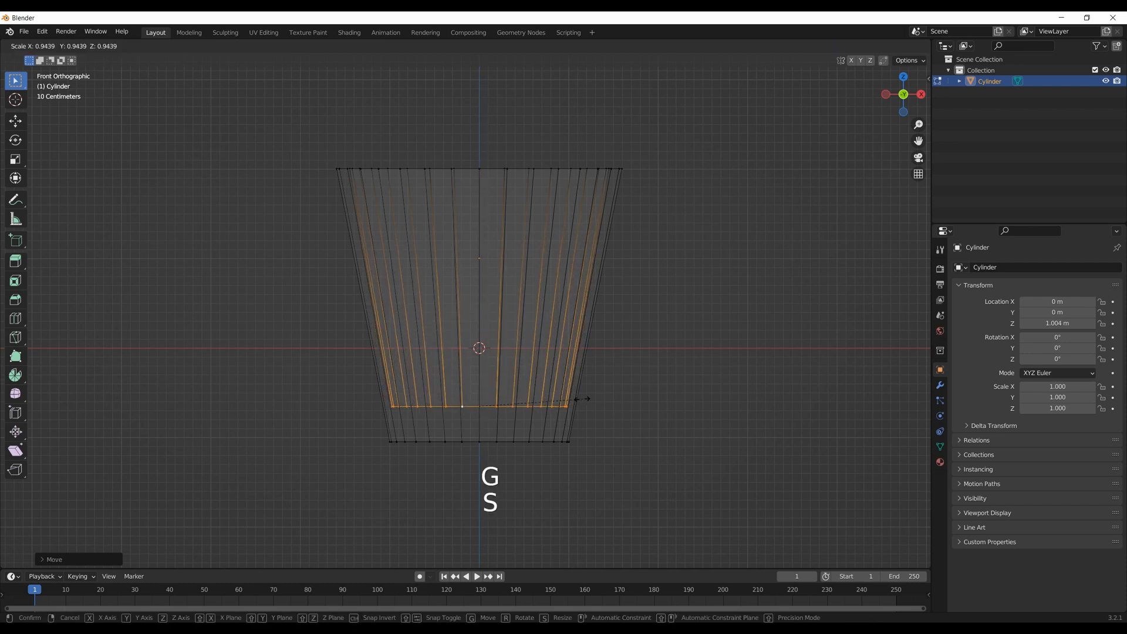
{"action": "key", "text": "shift"}
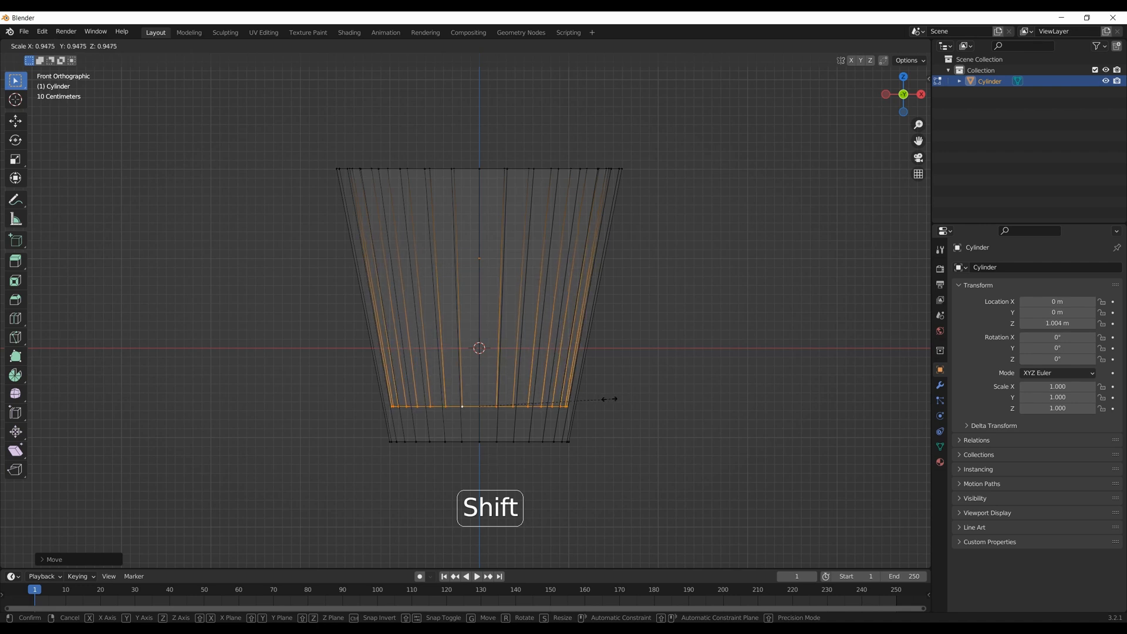
{"action": "left_click", "coordinate": [614, 399]}
Return to Object Mode and display the cup in solid shading
{"action": "middle_click_drag", "start_coordinate": [508, 330], "coordinate": [526, 348]}
{"action": "scroll", "coordinate": [526, 348], "scroll_direction": "down", "scroll_amount": 3}
{"action": "key", "text": "Tab"}
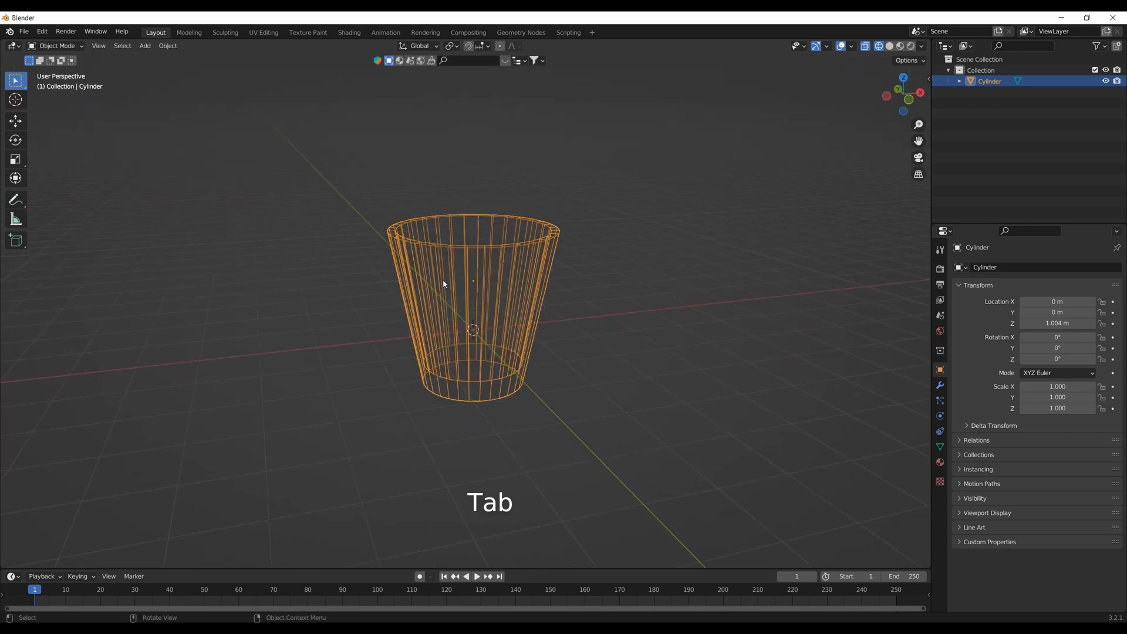
{"action": "key", "text": "z"}
{"action": "middle_click_drag", "start_coordinate": [436, 289], "coordinate": [536, 366]}
{"action": "scroll", "coordinate": [505, 317], "scroll_direction": "up", "scroll_amount": 3}
In edge select mode, bevel the cup's outer bottom edge loop by about 0.035 m with two segments
{"action": "key", "text": "Tab"}
{"action": "scroll", "coordinate": [503, 406], "scroll_direction": "up", "scroll_amount": 4}
{"action": "key", "text": "2"}
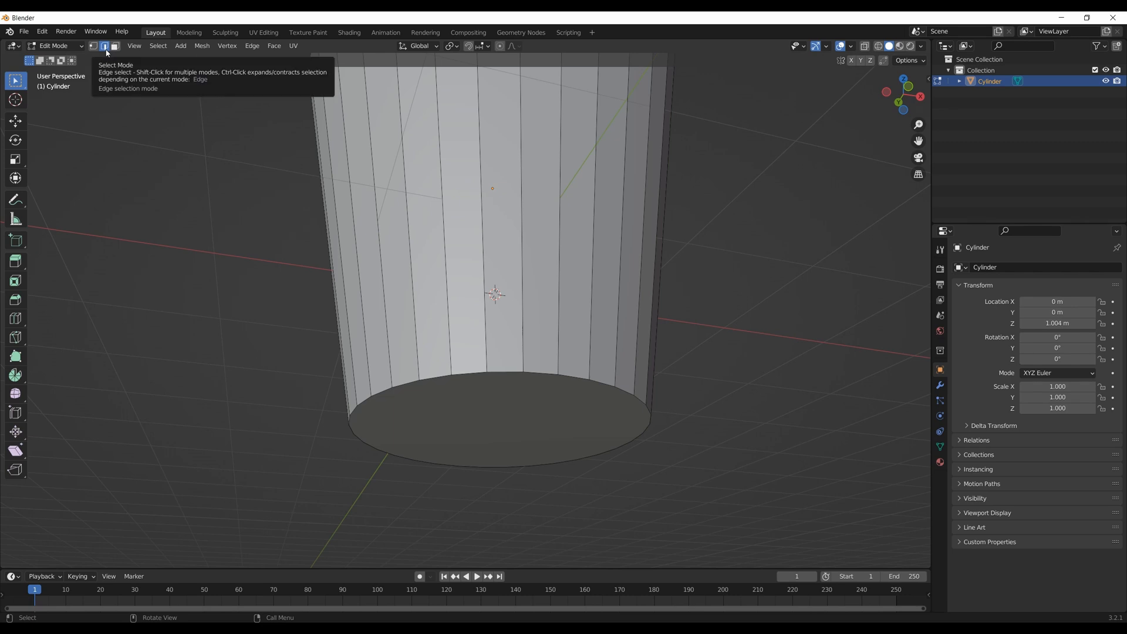
{"action": "left_click", "coordinate": [516, 422], "text": "alt"}
{"action": "middle_click_drag", "start_coordinate": [515, 423], "coordinate": [518, 394]}
{"action": "scroll", "coordinate": [519, 394], "scroll_direction": "up", "scroll_amount": 1}
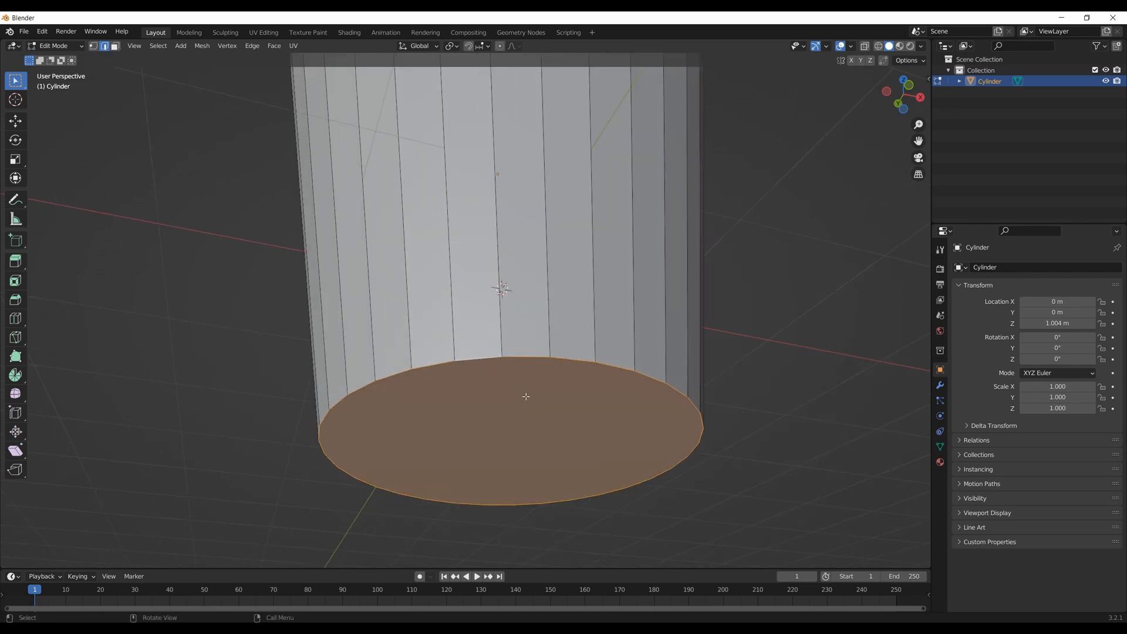
{"action": "key", "text": "ctrl+b"}
{"action": "scroll", "coordinate": [521, 389], "scroll_direction": "up", "scroll_amount": 1}
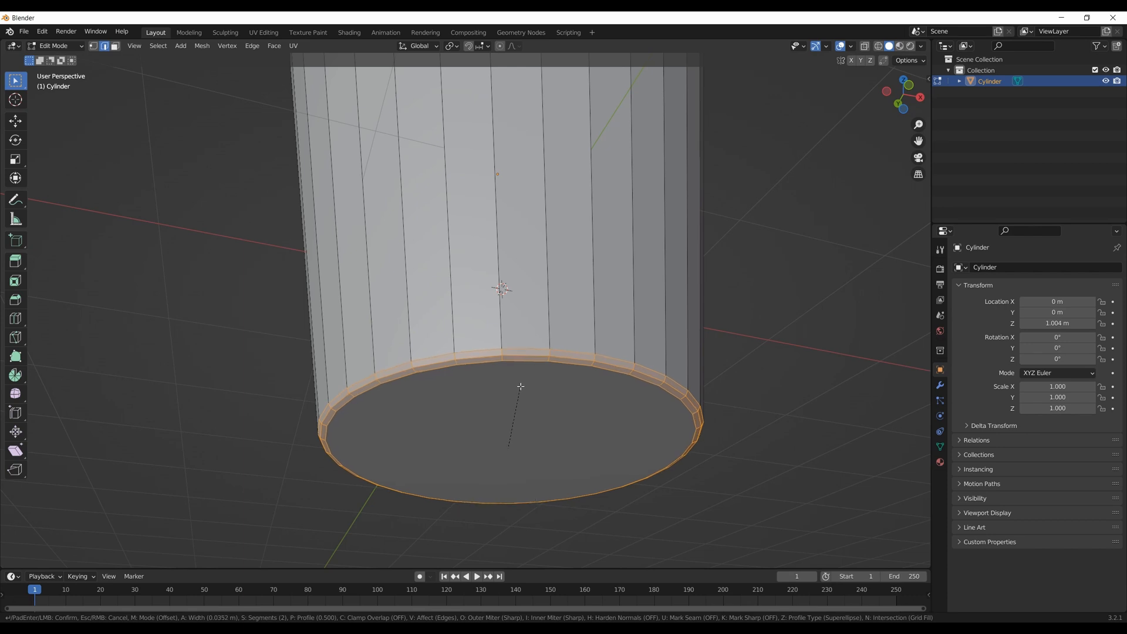
{"action": "left_click", "coordinate": [522, 389]}
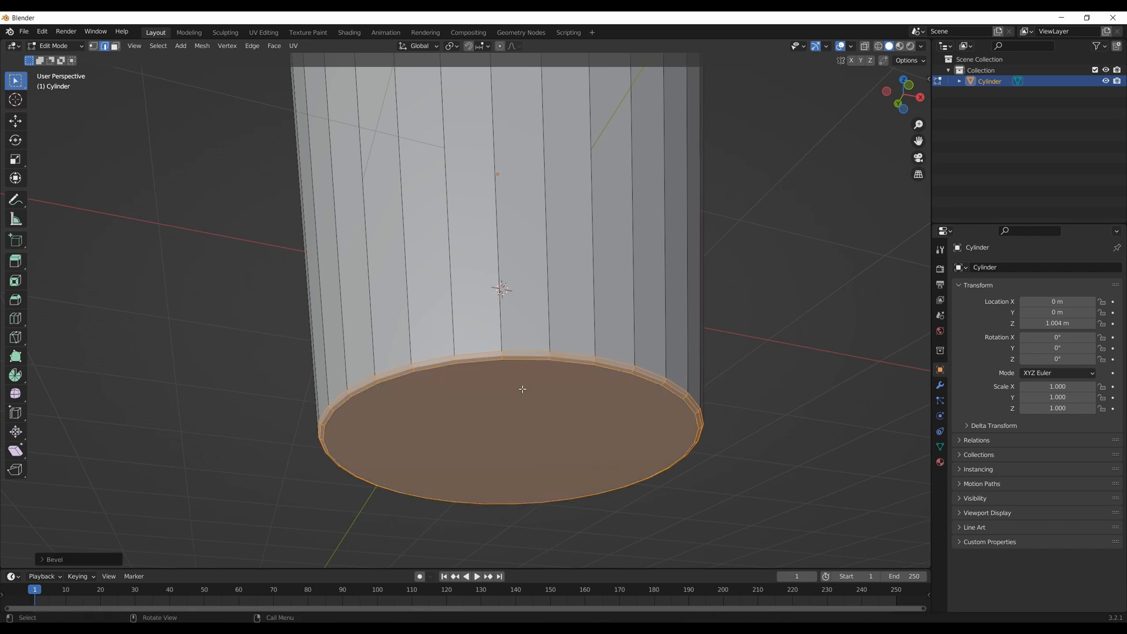
Bevel the outer edge loop of the cup's top rim by about 0.04 m with three segments
{"action": "middle_click_drag", "start_coordinate": [467, 341], "coordinate": [462, 313]}
{"action": "left_click", "coordinate": [462, 312], "text": "alt"}
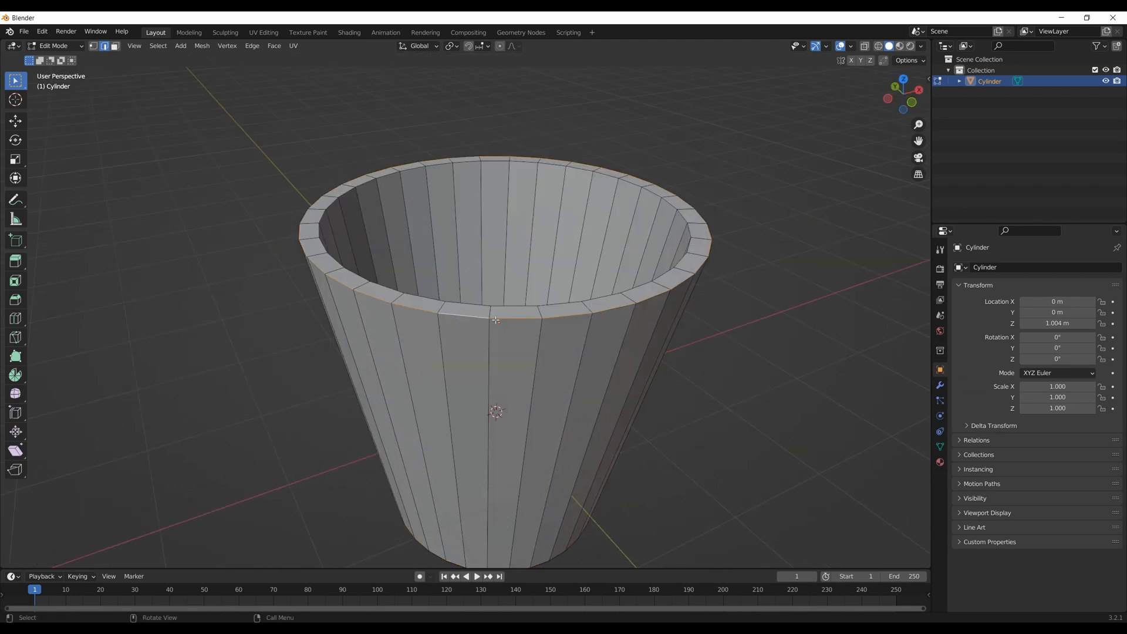
{"action": "key", "text": "ctrl+b"}
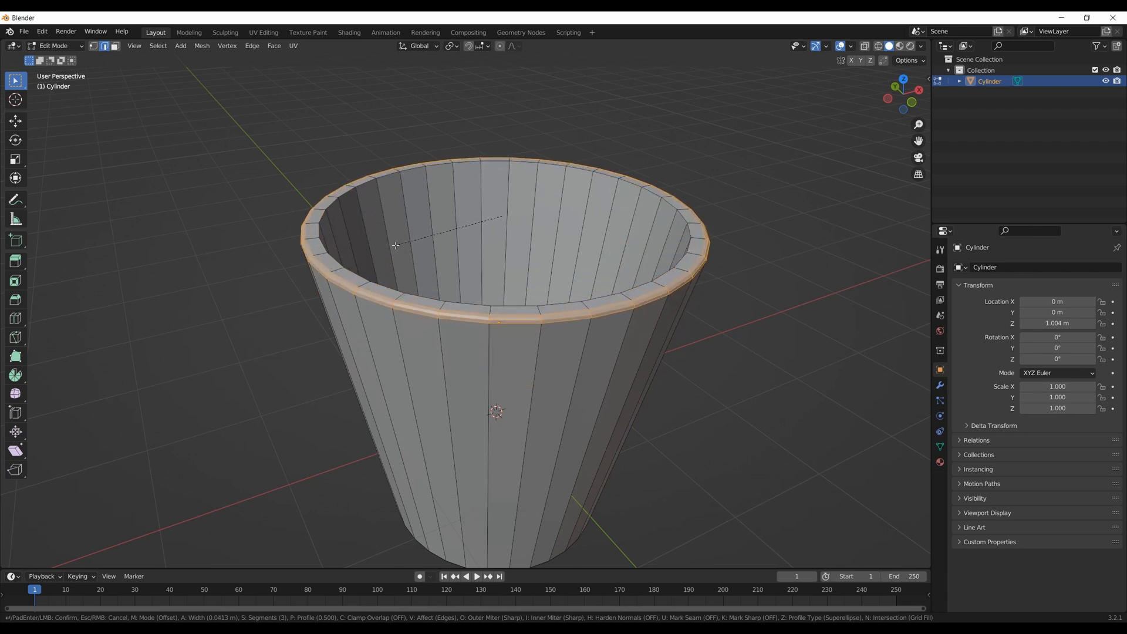
{"action": "left_click", "coordinate": [394, 245]}
Bevel the inner edge loop of the cup's top rim by about 0.024 m with two segments
{"action": "middle_click_drag", "start_coordinate": [394, 245], "coordinate": [404, 243]}
{"action": "left_click", "coordinate": [403, 243], "text": "alt"}
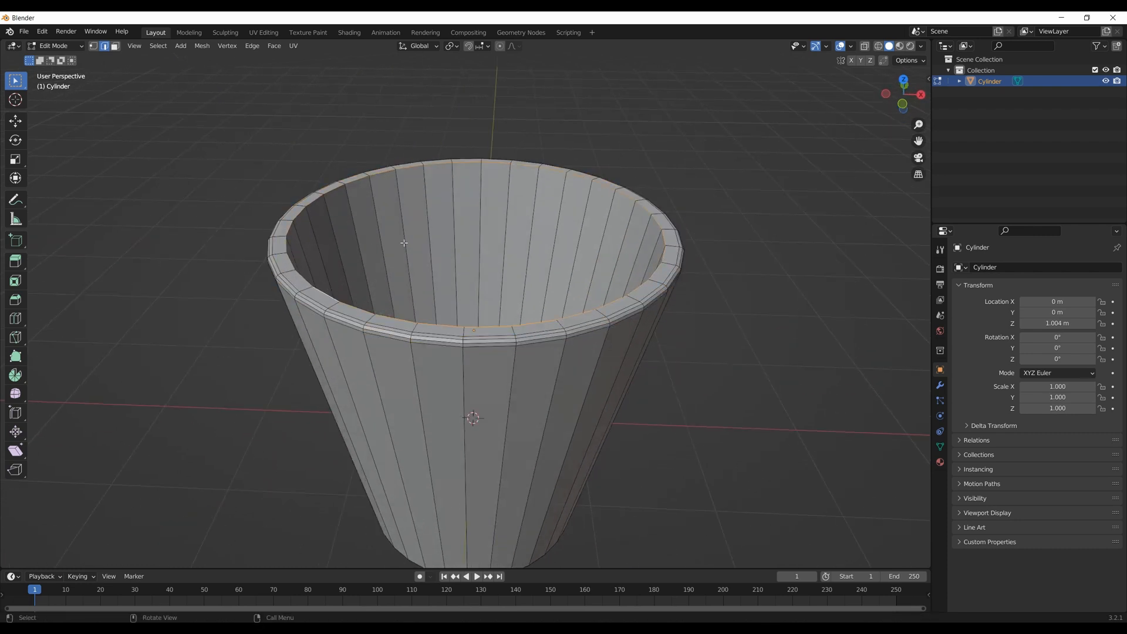
{"action": "key", "text": "ctrl+b"}
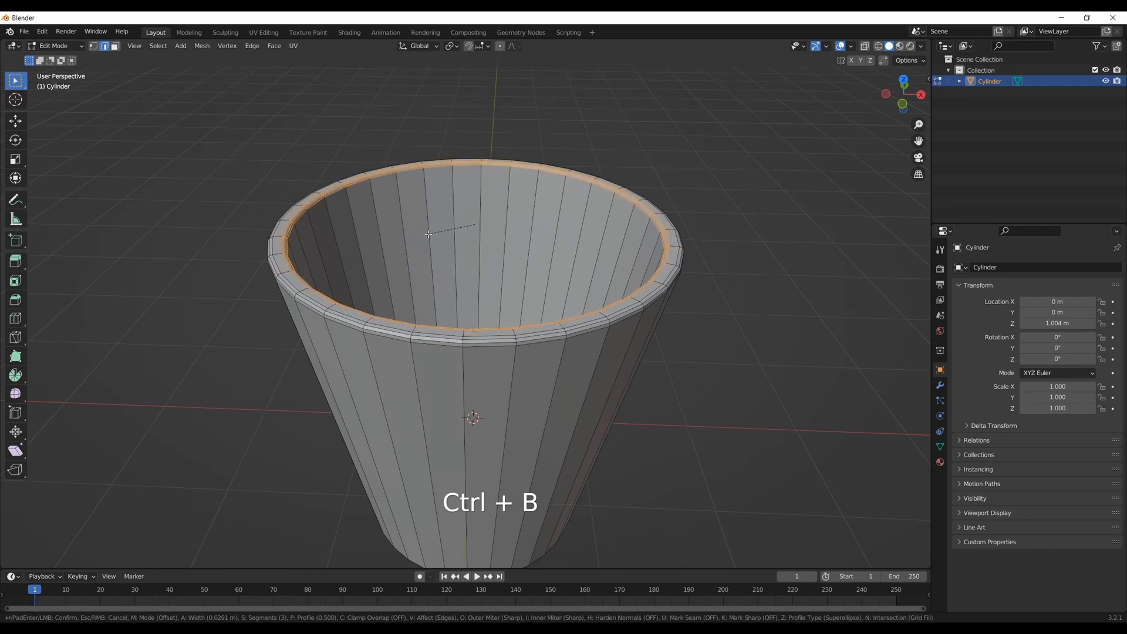
{"action": "key", "text": "shift"}
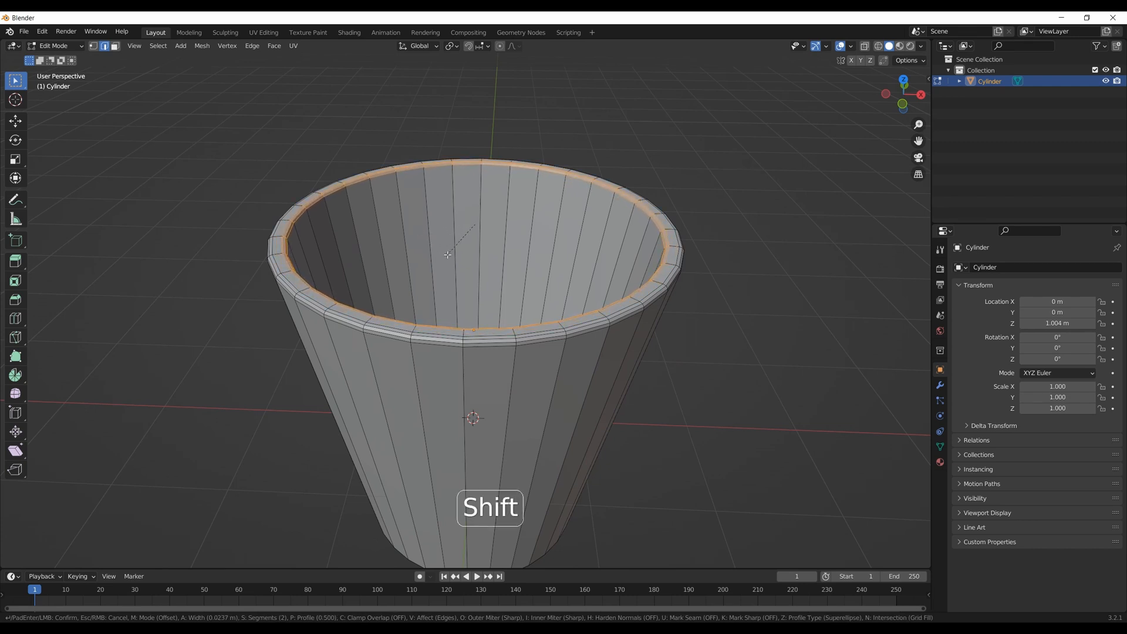
{"action": "left_click", "coordinate": [450, 252]}
Return to Object Mode and apply smooth shading to the cup
{"action": "key", "text": "Tab"}
{"action": "scroll", "coordinate": [553, 387], "scroll_direction": "down", "scroll_amount": 3}
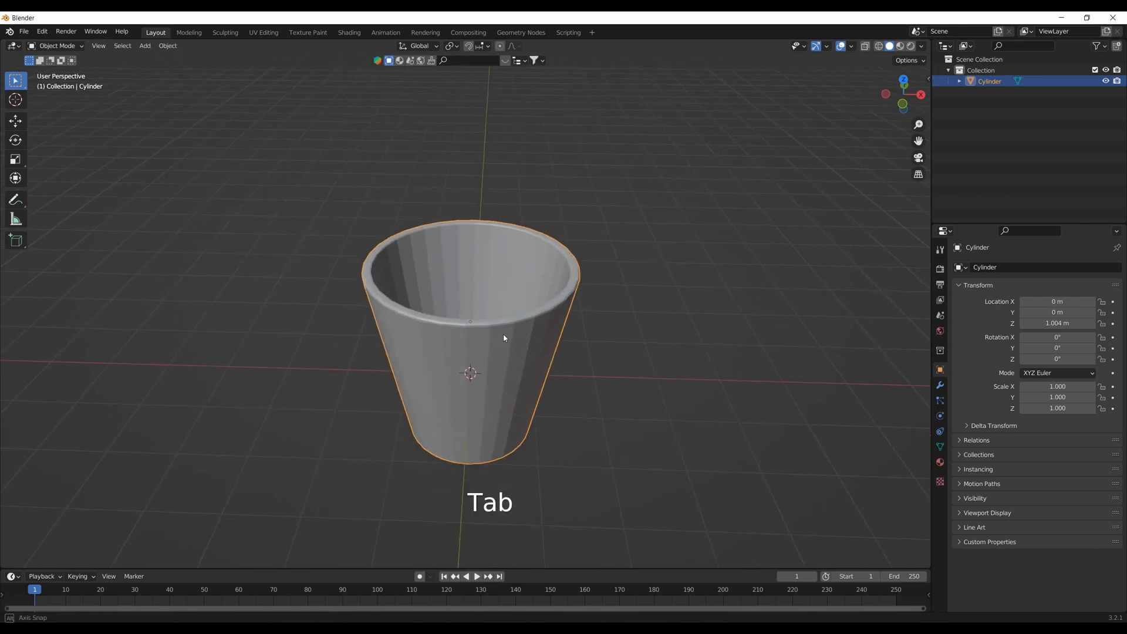
{"action": "middle_click_drag", "start_coordinate": [505, 334], "coordinate": [554, 354]}
{"action": "right_click", "coordinate": [542, 332]}
{"action": "left_click", "coordinate": [496, 317]}
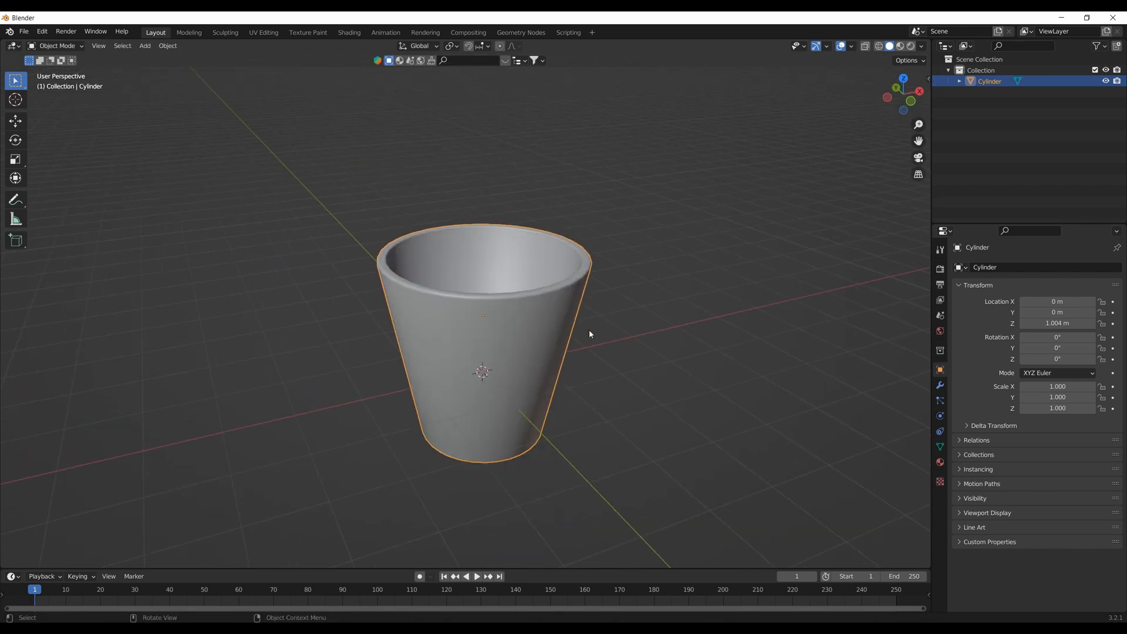
Add a Subdivision Surface modifier to the cup with viewport level 2
{"action": "key", "text": "ctrl+2"}
{"action": "left_click", "coordinate": [940, 385]}
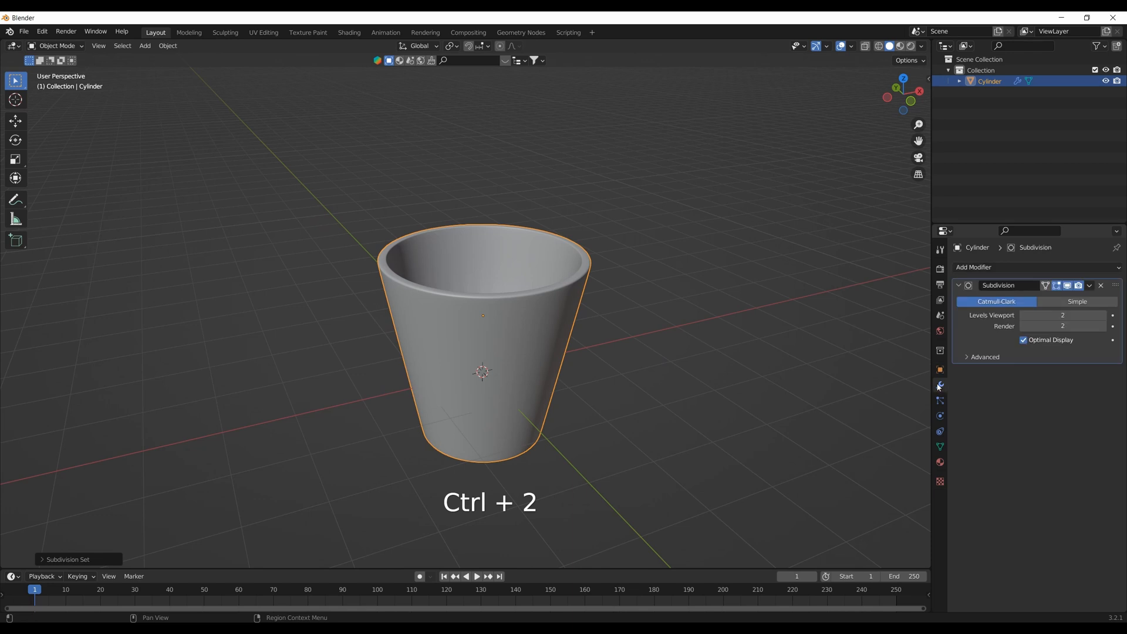
{"action": "middle_click_drag", "start_coordinate": [492, 347], "coordinate": [470, 352]}
In Edit Mode, hide the subdivision in the viewport and add a loop cut around the inner wall, just above the inner floor
{"action": "key", "text": "Tab"}
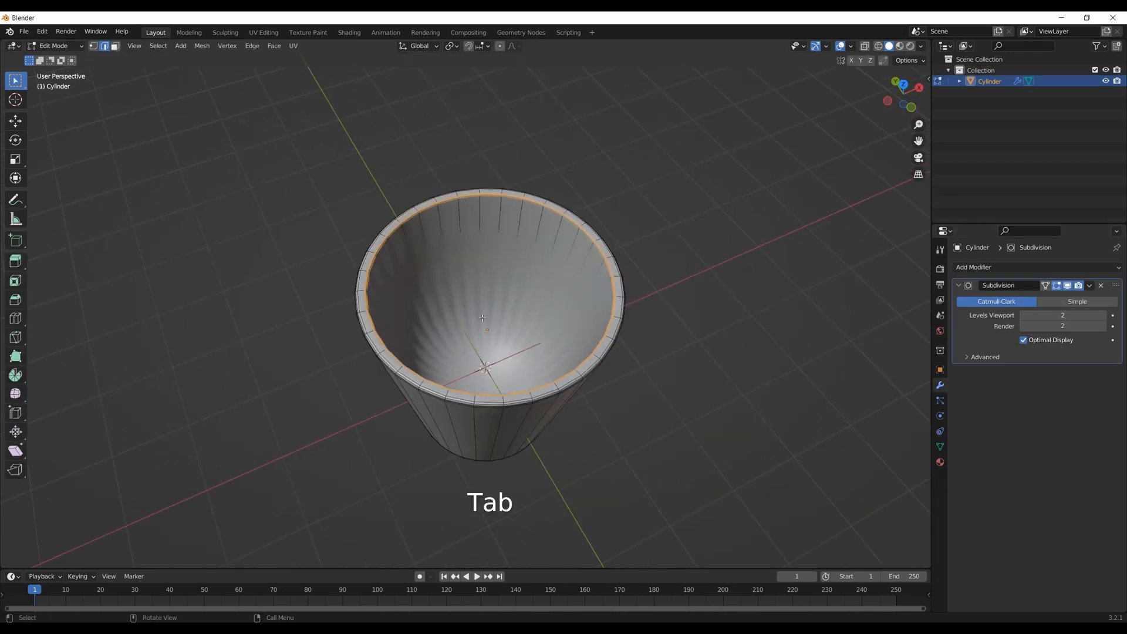
{"action": "left_click", "coordinate": [1068, 285]}
{"action": "middle_click_drag", "start_coordinate": [666, 295], "coordinate": [666, 312]}
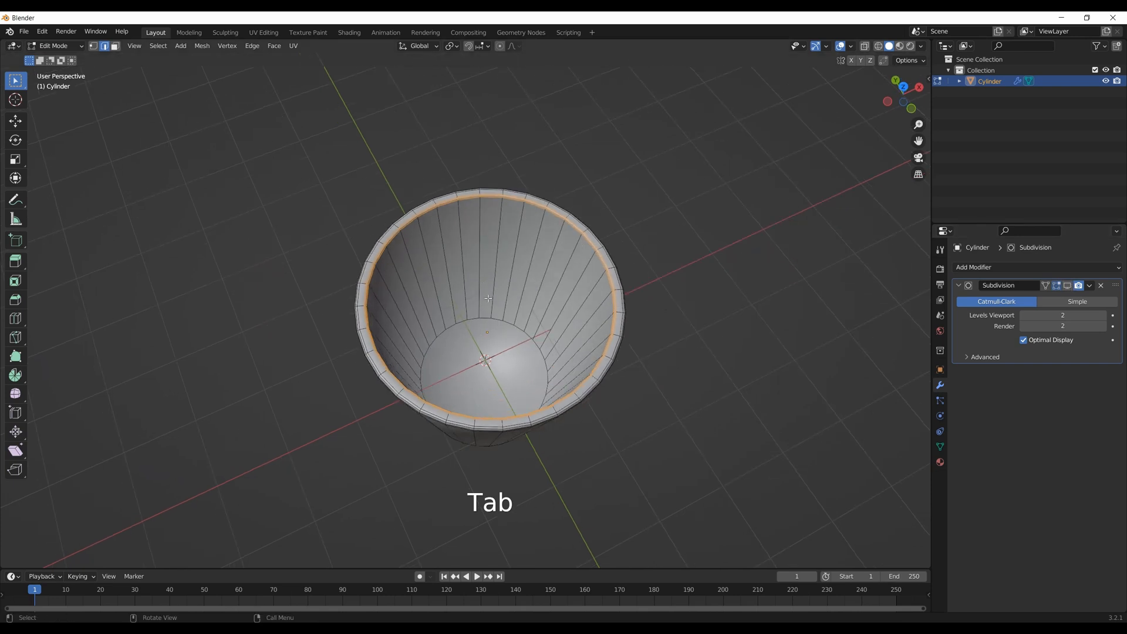
{"action": "scroll", "coordinate": [484, 267], "scroll_direction": "up", "scroll_amount": 2}
{"action": "key", "text": "ctrl+r"}
{"action": "left_click", "coordinate": [489, 238]}
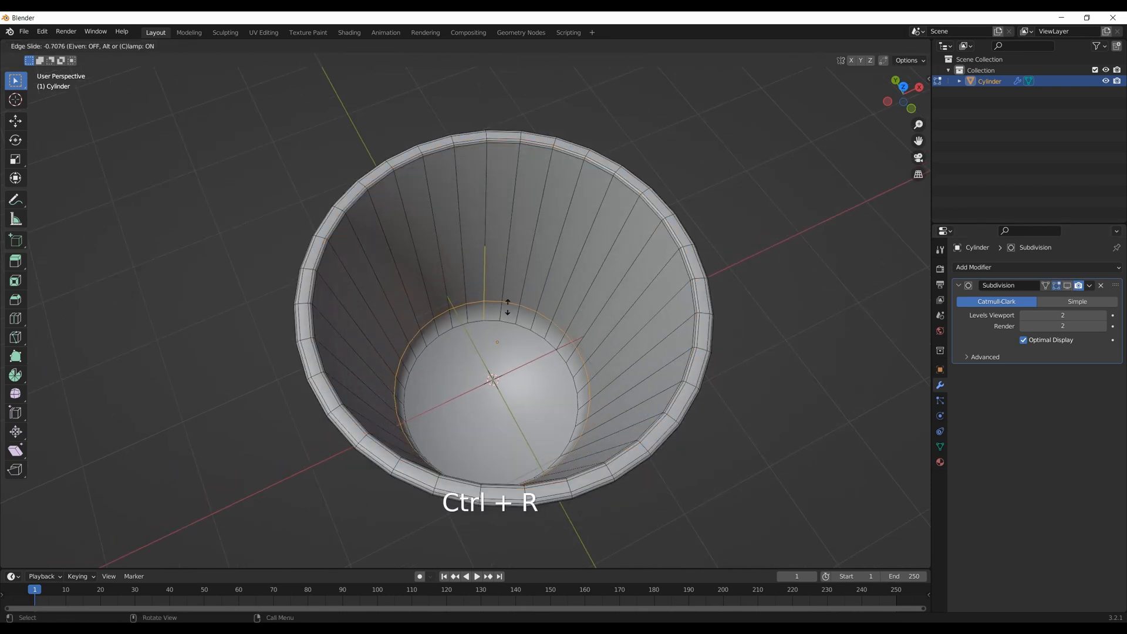
{"action": "left_click", "coordinate": [514, 319]}
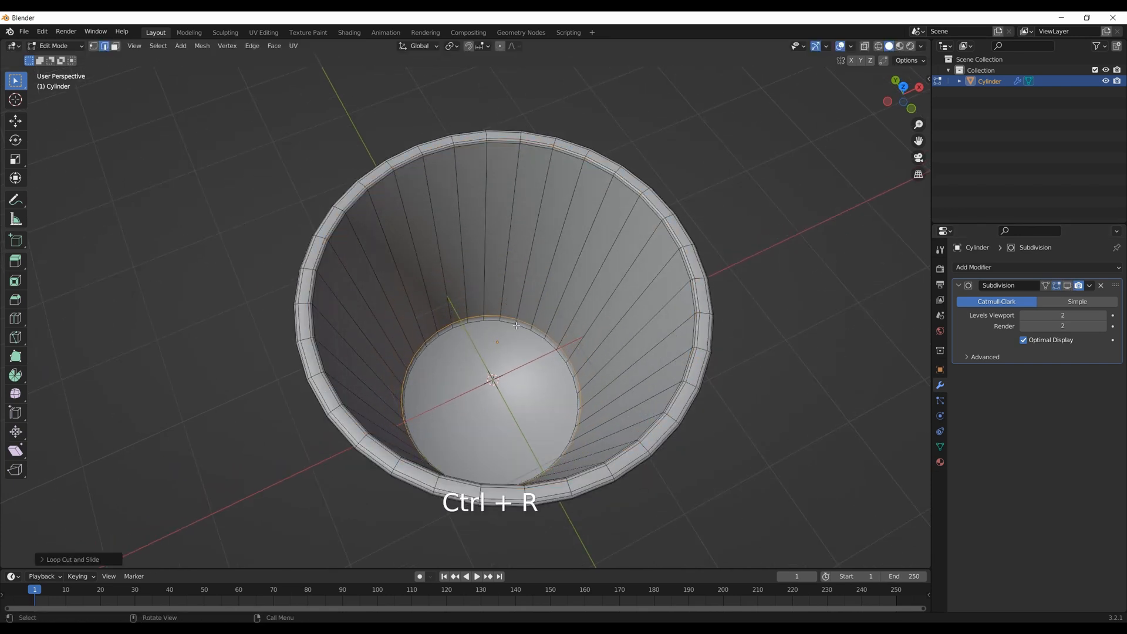
Select the cup's inner floor face and extrude it twice, scaling slightly inward each time to form two narrow support rings
{"action": "left_click", "coordinate": [483, 312], "text": "alt"}
{"action": "scroll", "coordinate": [493, 344], "scroll_direction": "up", "scroll_amount": 3}
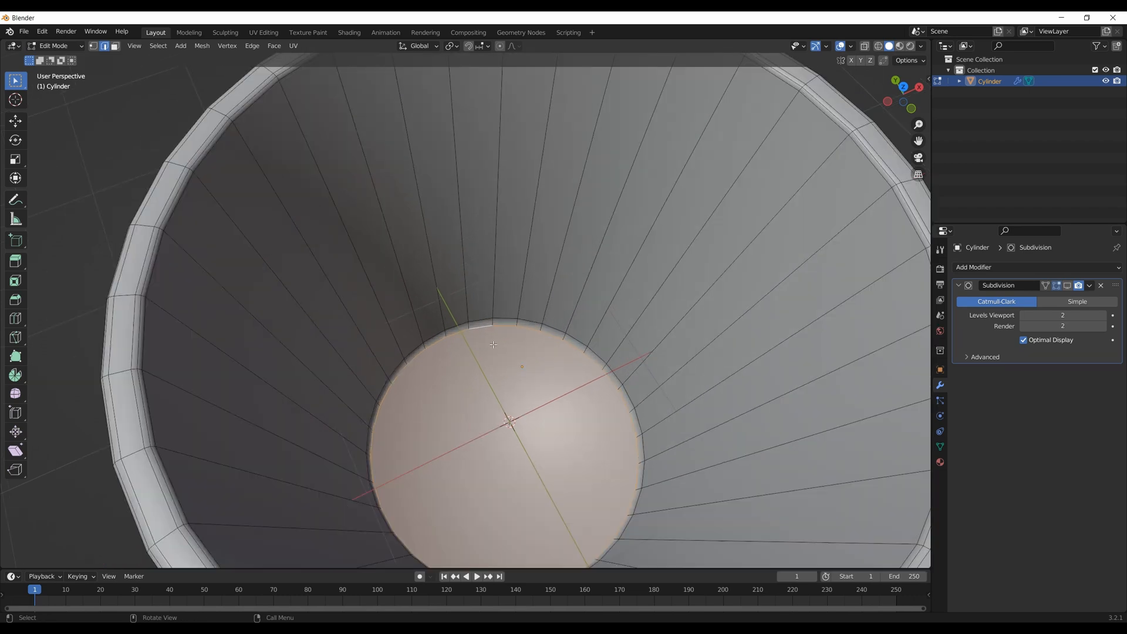
{"action": "key", "text": "e"}
{"action": "left_click", "coordinate": [556, 362]}
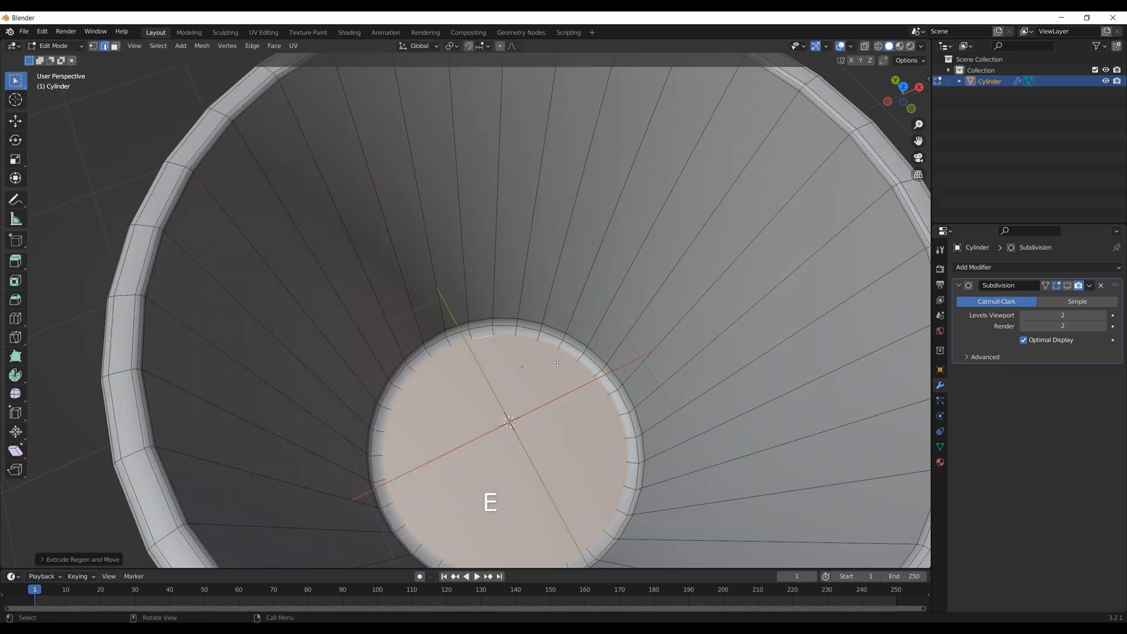
{"action": "key", "text": "e"}
{"action": "key", "text": "s"}
{"action": "left_click", "coordinate": [551, 369]}
{"action": "scroll", "coordinate": [551, 368], "scroll_direction": "down", "scroll_amount": 3}
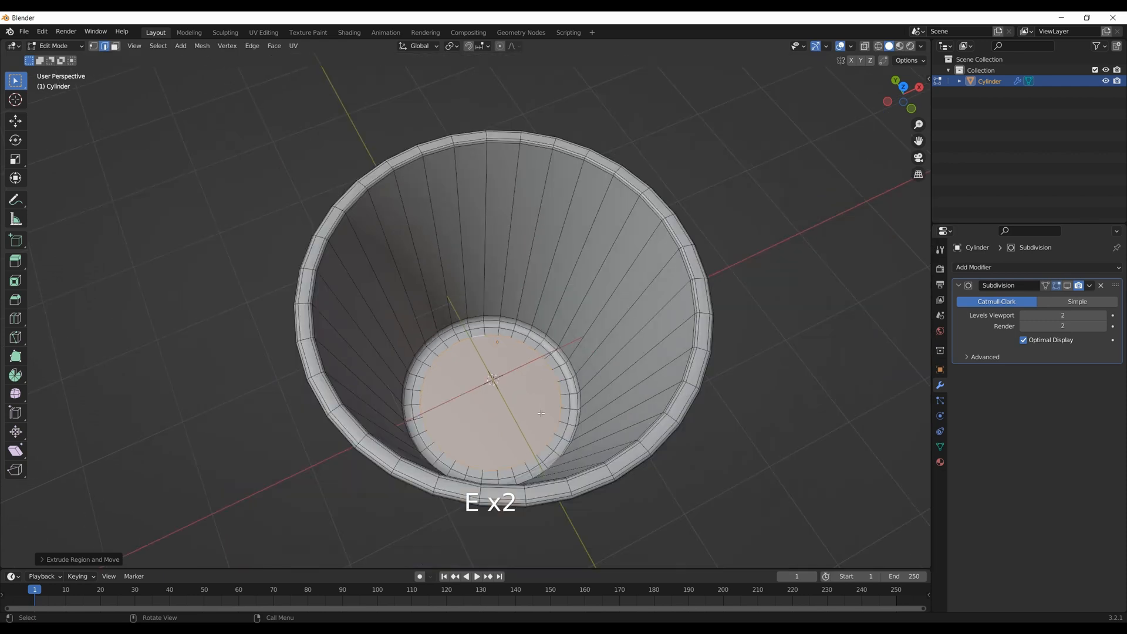
Return to Object Mode and enable Auto Smooth for the cup's normals at 60°
{"action": "middle_click_drag", "start_coordinate": [551, 371], "coordinate": [573, 281]}
{"action": "key", "text": "Tab"}
{"action": "scroll", "coordinate": [556, 403], "scroll_direction": "down", "scroll_amount": 4}
{"action": "middle_click_drag", "start_coordinate": [555, 403], "coordinate": [558, 320]}
{"action": "left_click", "coordinate": [939, 447]}
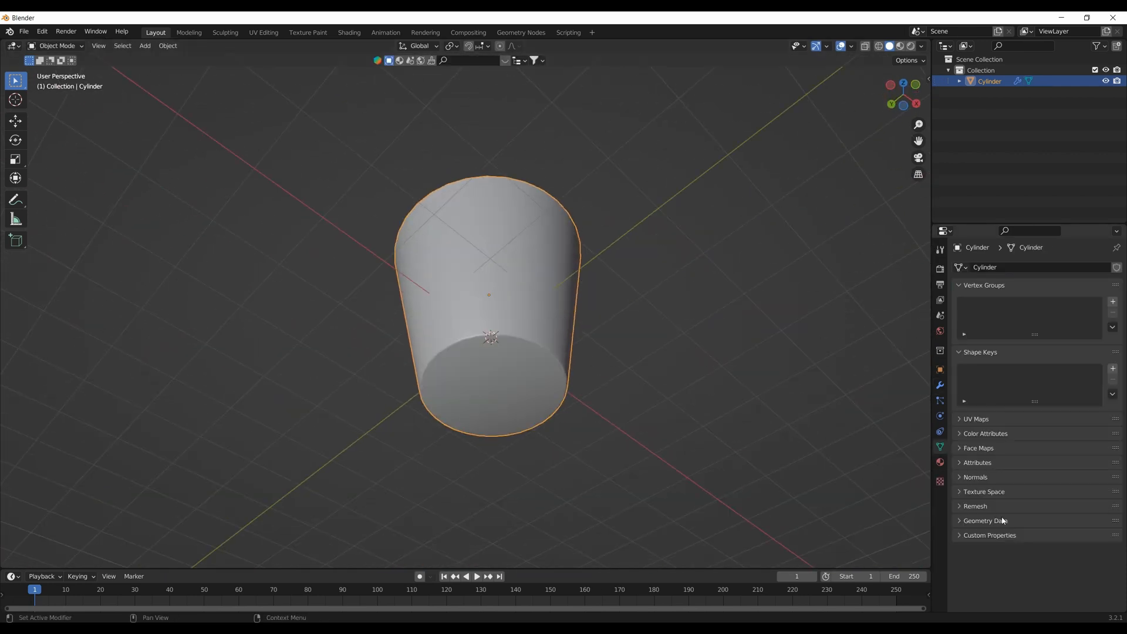
{"action": "left_click", "coordinate": [960, 478]}
{"action": "left_click", "coordinate": [960, 477]}
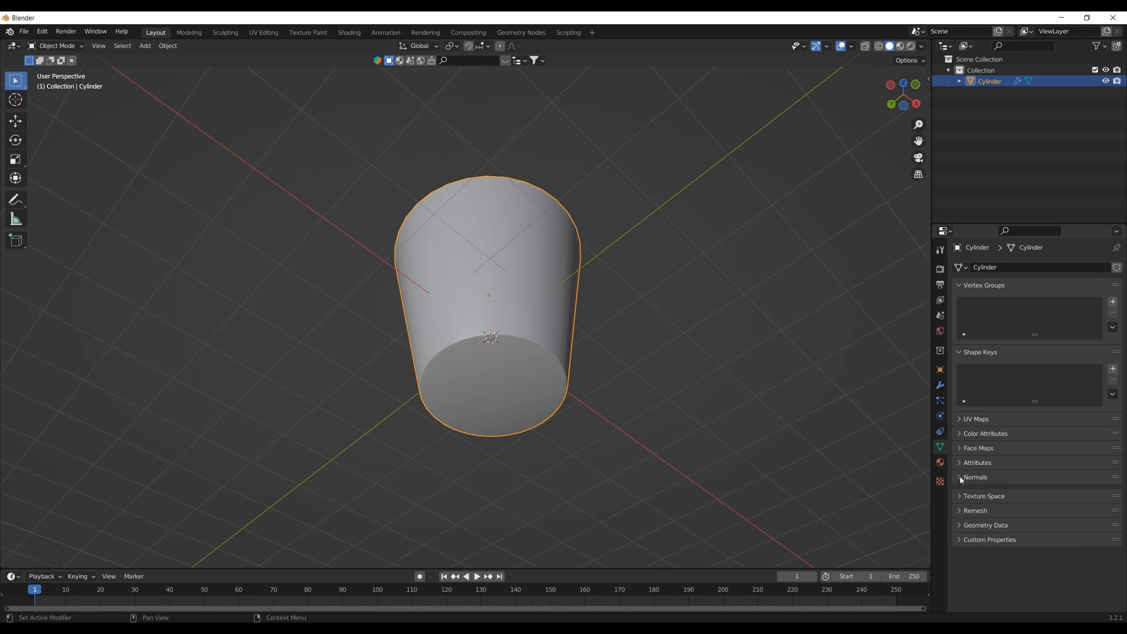
{"action": "left_click", "coordinate": [961, 478]}
{"action": "left_click", "coordinate": [1057, 493]}
{"action": "type", "text": "60"}
{"action": "key", "text": "Return"}
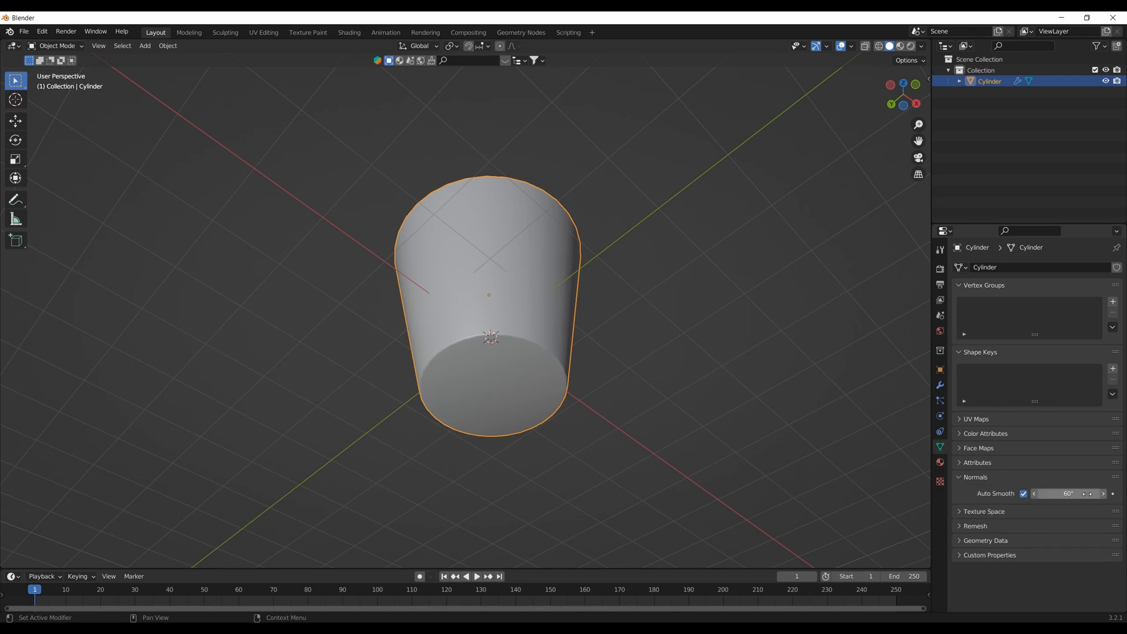
Turn the subdivision's viewport display back on and show the cup in wireframe from the front
{"action": "middle_click_drag", "start_coordinate": [618, 329], "coordinate": [514, 415]}
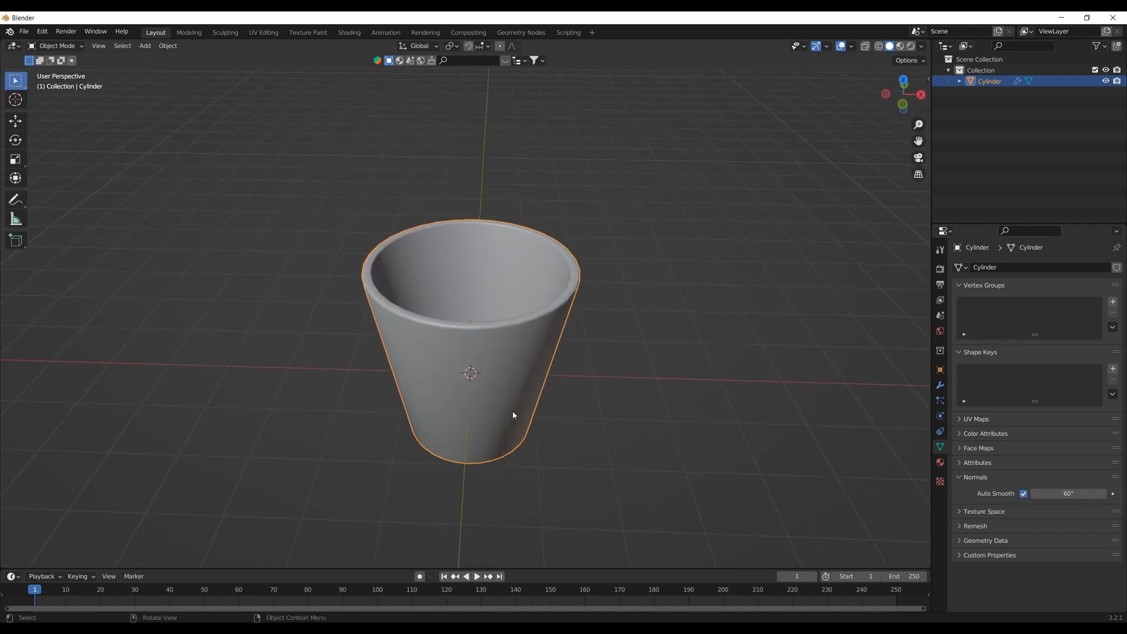
{"action": "scroll", "coordinate": [505, 403], "scroll_direction": "up", "scroll_amount": 3}
{"action": "key", "text": "ctrl+2"}
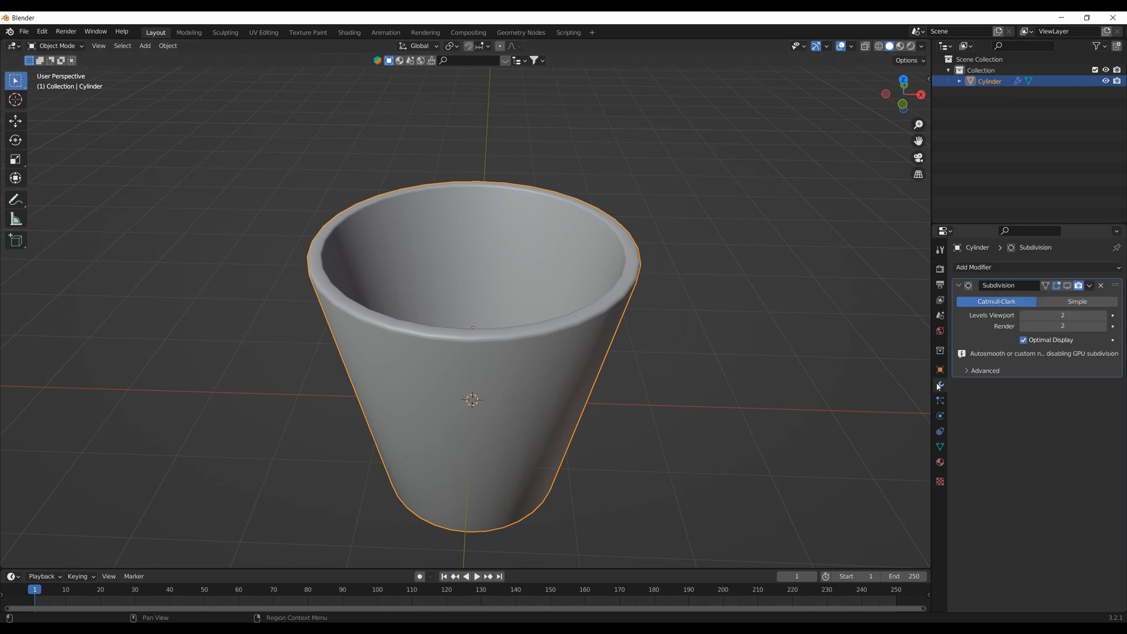
{"action": "middle_click_drag", "start_coordinate": [628, 388], "coordinate": [499, 425]}
{"action": "key", "text": "KP_1"}
{"action": "key", "text": "z"}
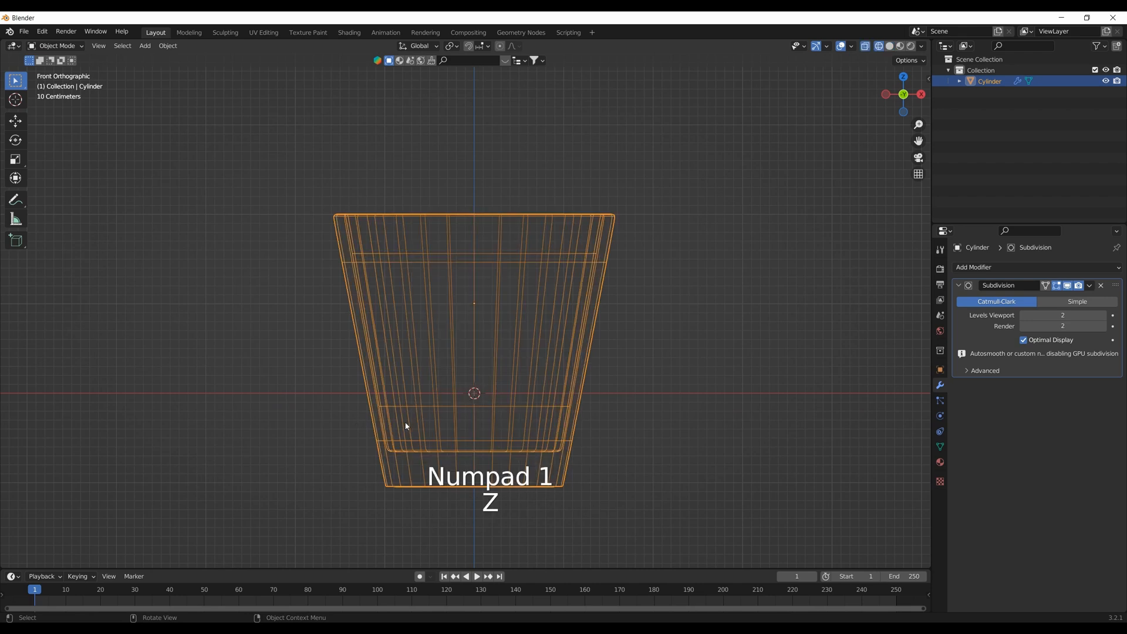
{"action": "scroll", "coordinate": [406, 422], "scroll_direction": "down", "scroll_amount": 4}
{"action": "scroll", "coordinate": [421, 413], "scroll_direction": "up", "scroll_amount": 5}
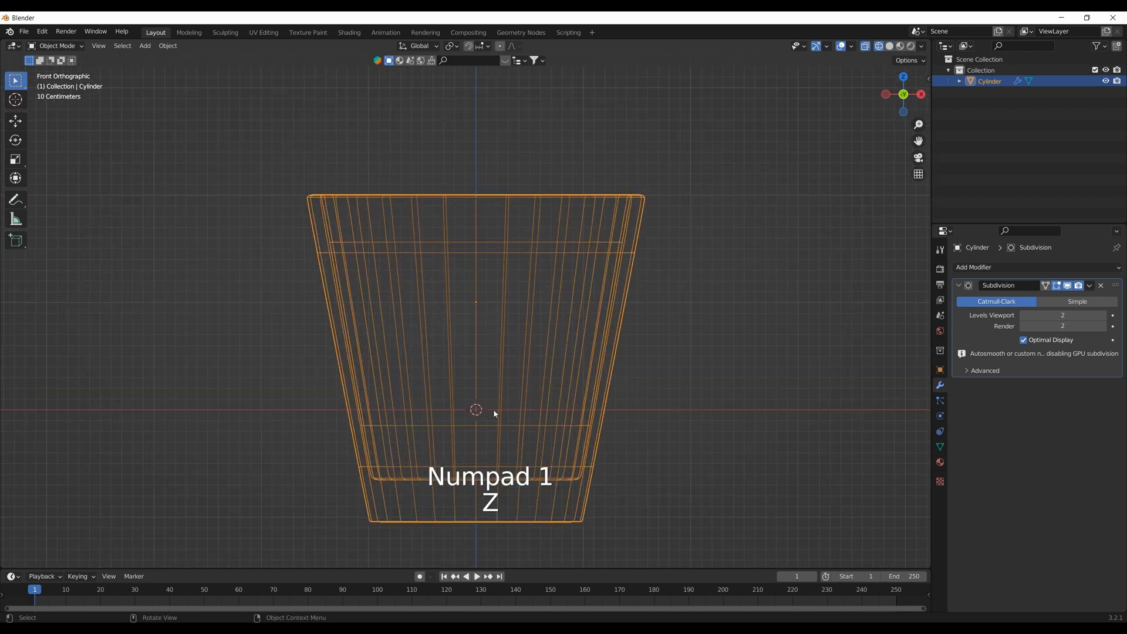
In Edit Mode with solid shading, extrude the cup's outer bottom face inward twice, scaling it by about 0.947 and 0.92
{"action": "mouse_move", "coordinate": [513, 403]}
{"action": "middle_mouse_down"}
{"action": "mouse_move", "coordinate": [663, 317]}
{"action": "mouse_move", "coordinate": [542, 383]}
{"action": "mouse_move", "coordinate": [553, 390]}
{"action": "mouse_move", "coordinate": [513, 382]}
{"action": "mouse_move", "coordinate": [526, 395]}
{"action": "mouse_move", "coordinate": [512, 383]}
{"action": "middle_mouse_up"}
{"action": "key", "text": "Tab"}
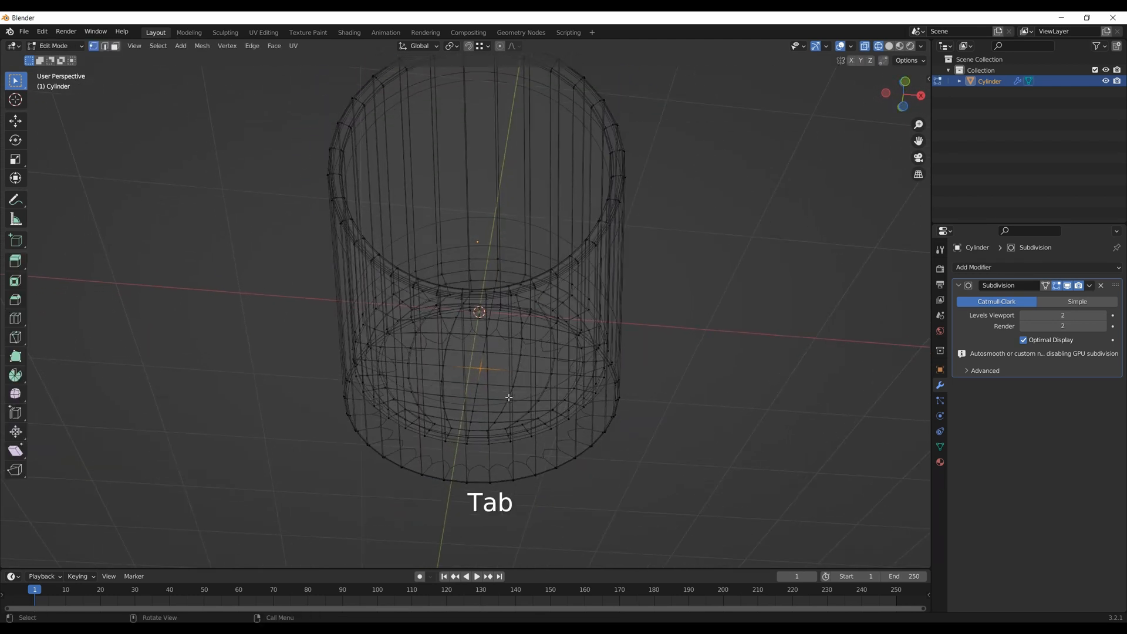
{"action": "key", "text": "z"}
{"action": "scroll", "coordinate": [496, 385], "scroll_direction": "up", "scroll_amount": 1}
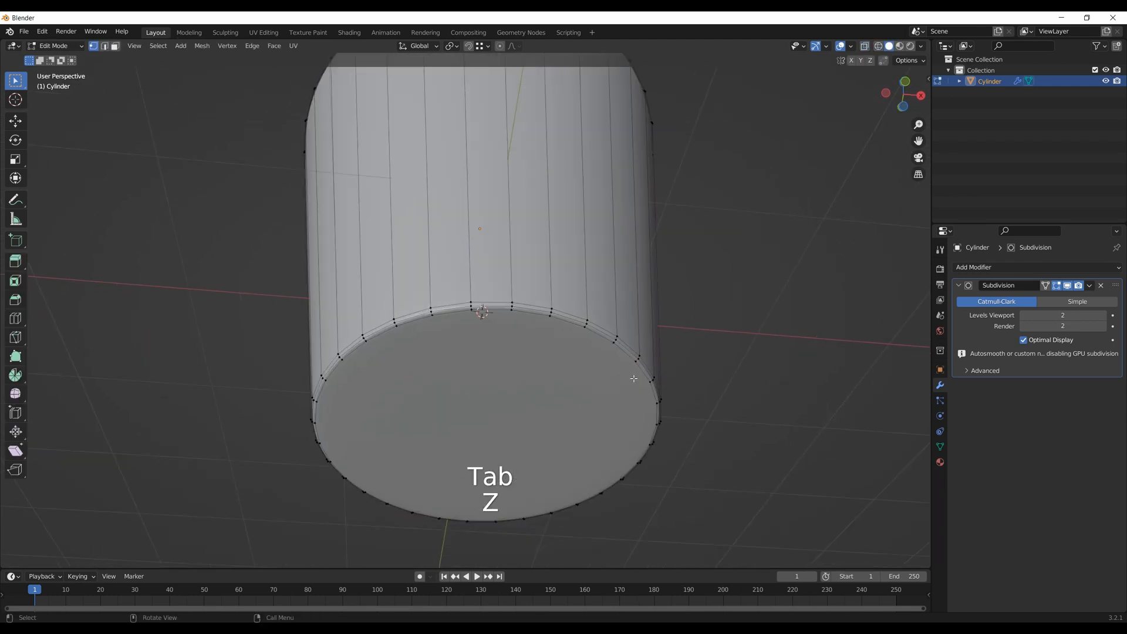
{"action": "left_click", "coordinate": [633, 378], "text": "alt"}
{"action": "middle_click_drag", "start_coordinate": [517, 422], "coordinate": [522, 367], "text": "shift"}
{"action": "key", "text": "z"}
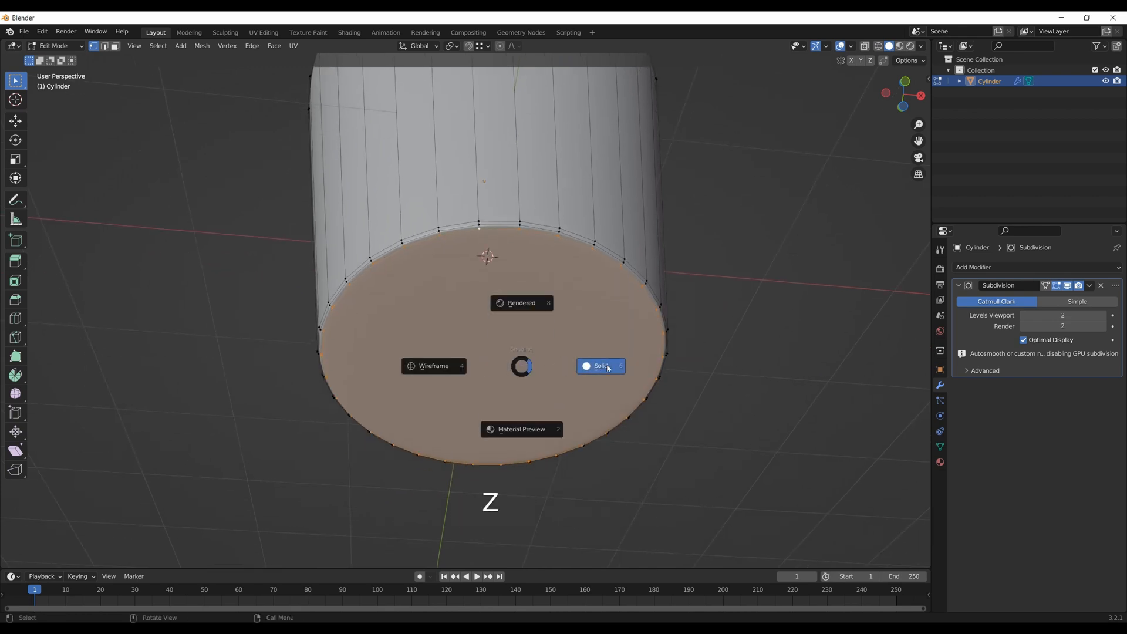
{"action": "left_click", "coordinate": [608, 368]}
{"action": "scroll", "coordinate": [508, 356], "scroll_direction": "up", "scroll_amount": 2}
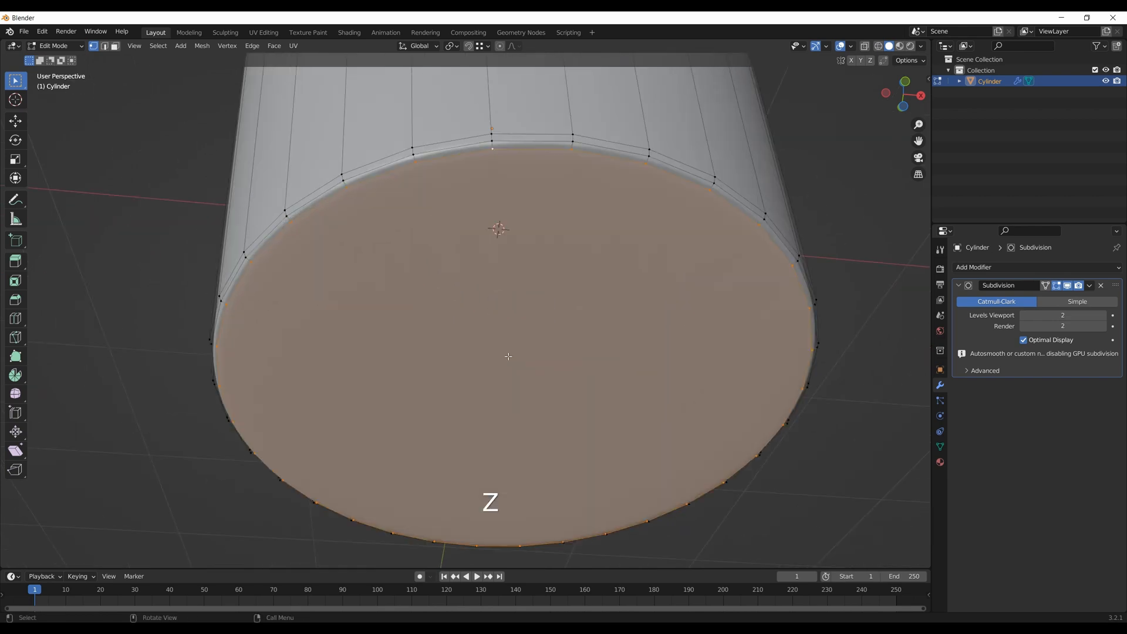
{"action": "key", "text": "e"}
{"action": "left_click", "coordinate": [650, 312]}
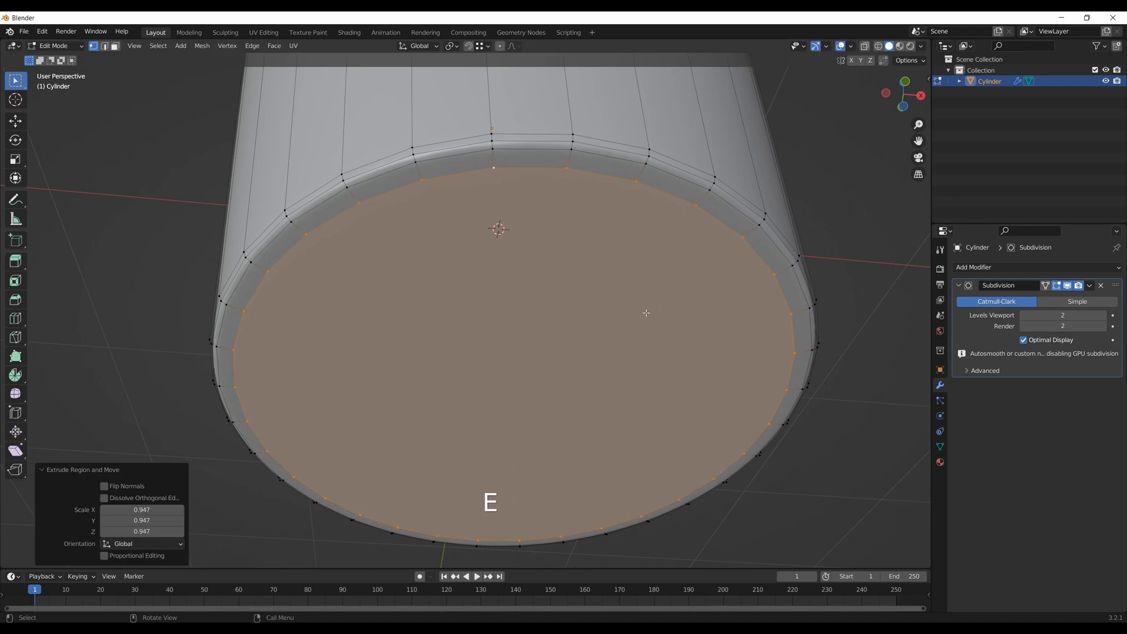
{"action": "key", "text": "e"}
{"action": "left_click", "coordinate": [638, 317]}
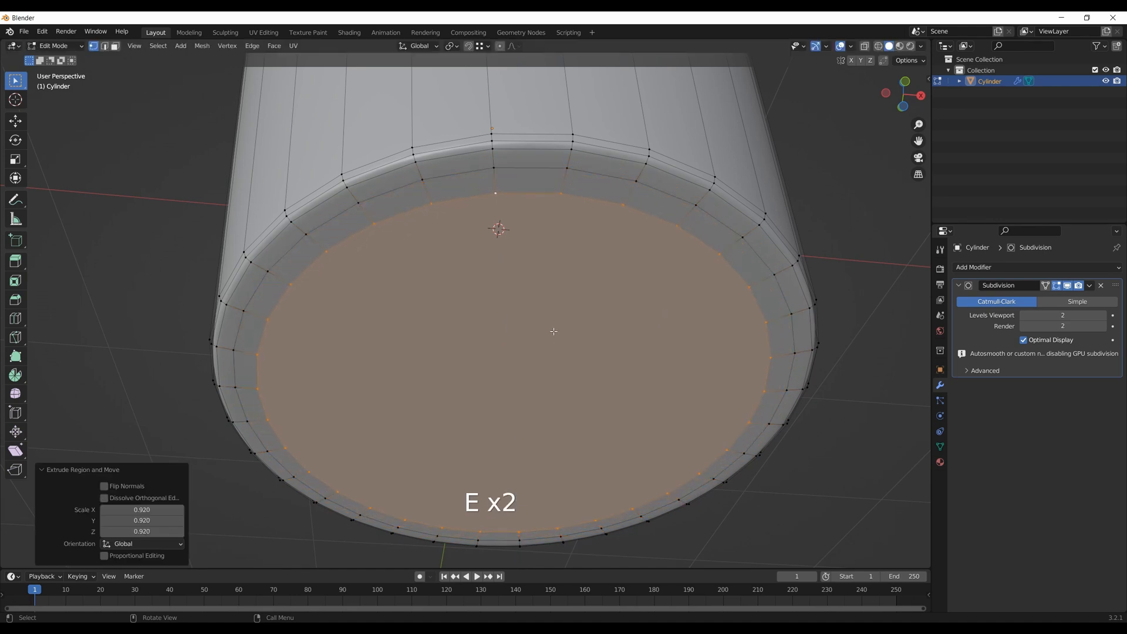
Delete the central face of the cup's bottom, close the opening with Grid Fill from its edge loop, and deselect everything
{"action": "key", "text": "x"}
{"action": "left_click", "coordinate": [555, 330]}
{"action": "left_click", "coordinate": [338, 244], "text": "alt"}
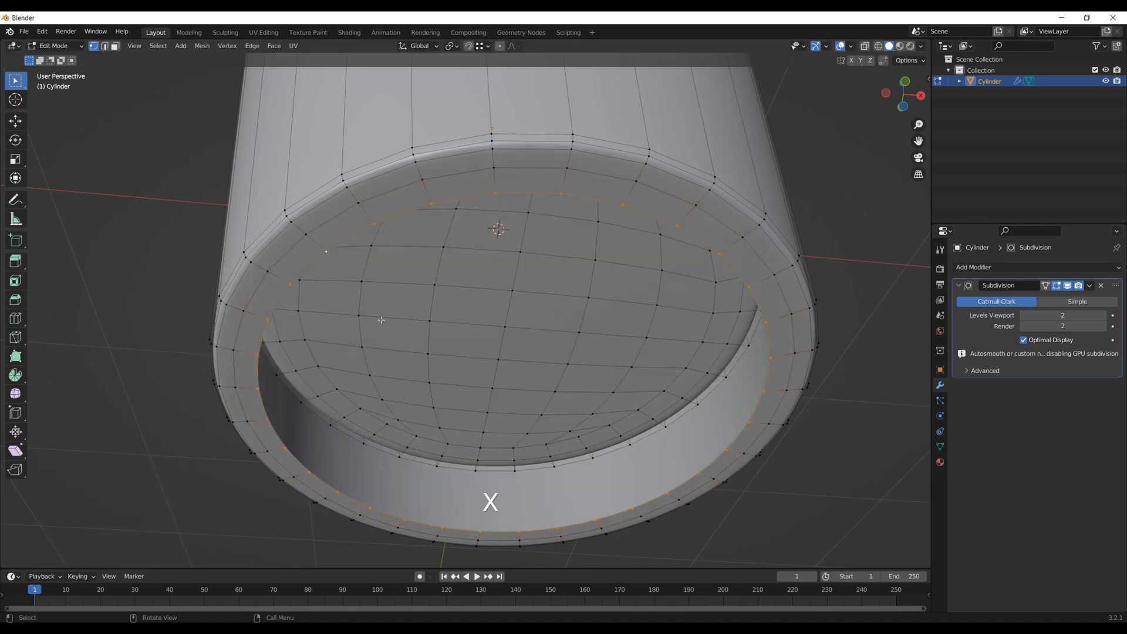
{"action": "scroll", "coordinate": [410, 346], "scroll_direction": "down", "scroll_amount": 4}
{"action": "middle_click_drag", "start_coordinate": [422, 356], "coordinate": [432, 332]}
{"action": "key", "text": "ctrl+KP_7"}
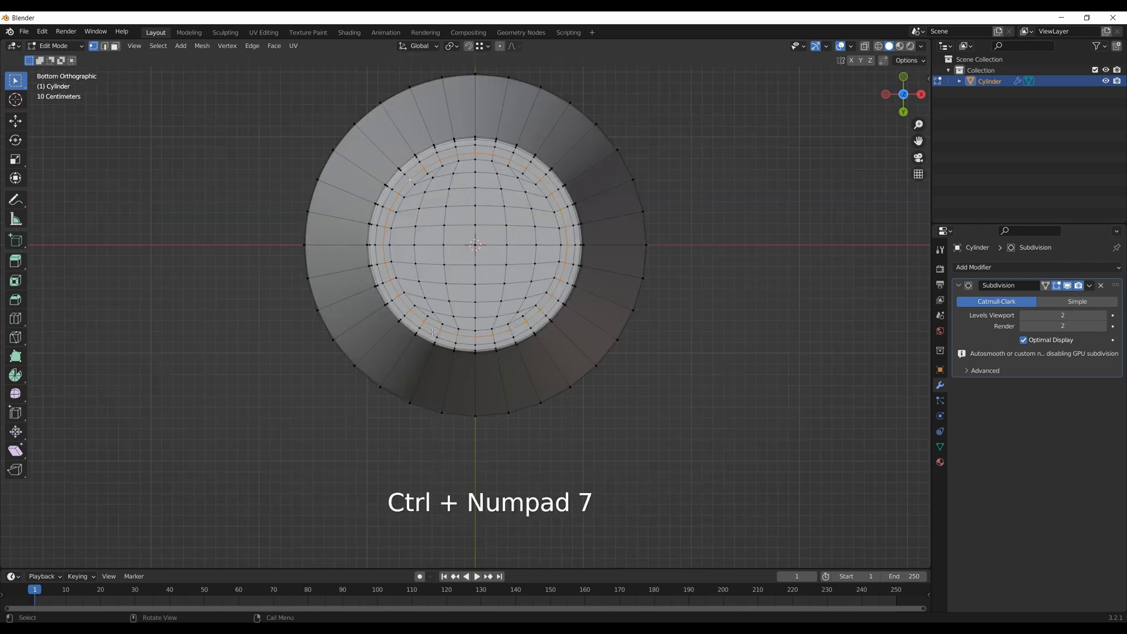
{"action": "key", "text": "ctrl+f"}
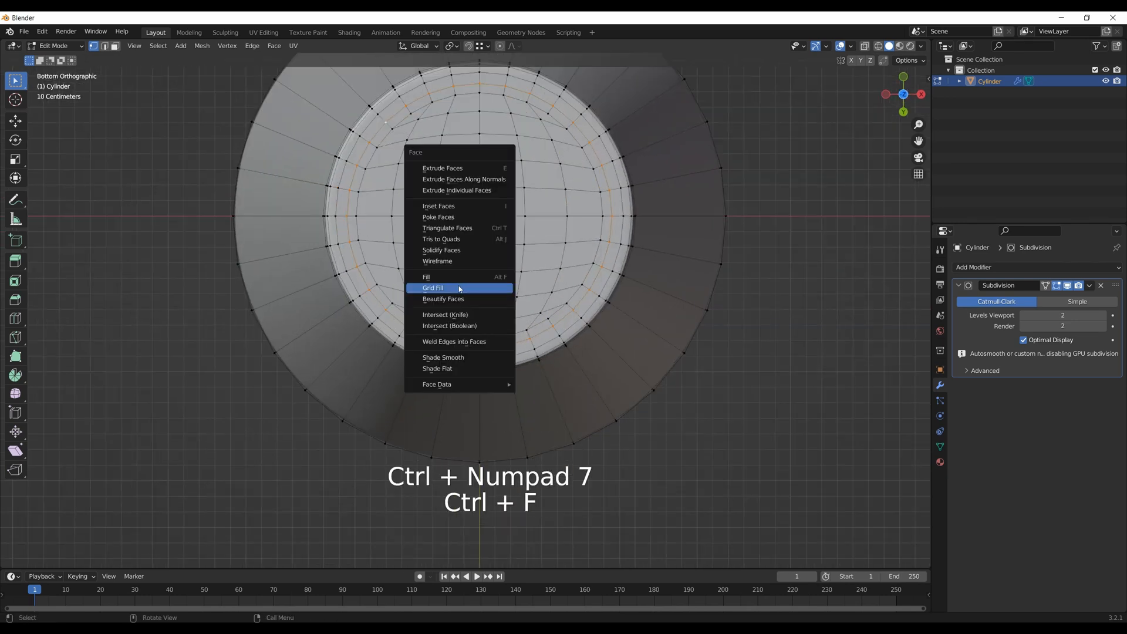
{"action": "left_click", "coordinate": [491, 287]}
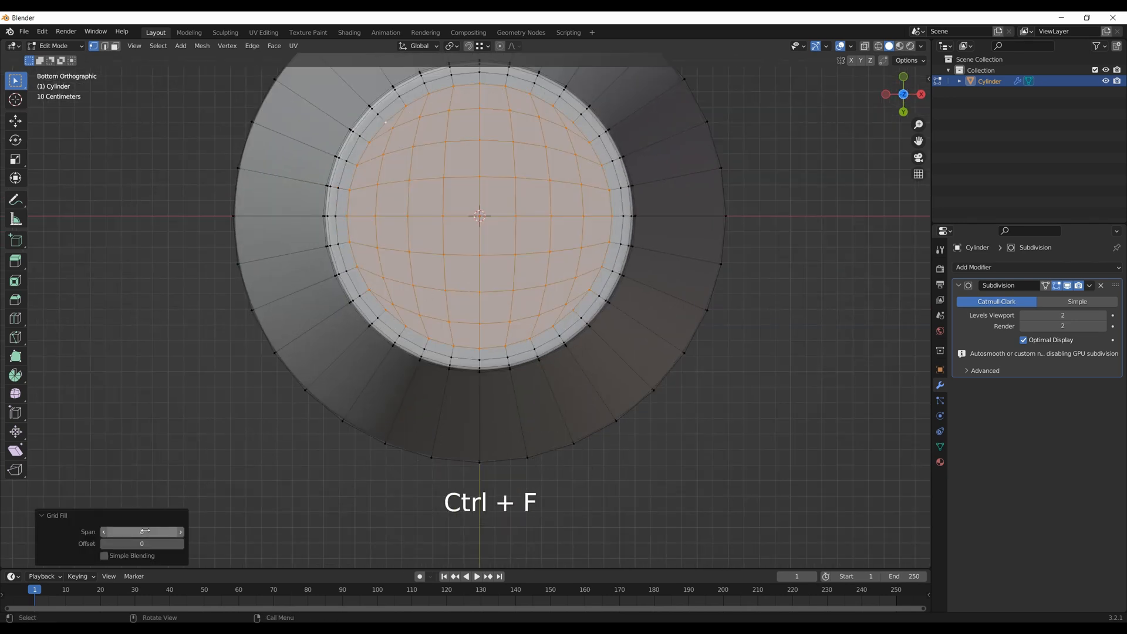
{"action": "middle_click_drag", "start_coordinate": [233, 408], "coordinate": [528, 277]}
{"action": "key", "text": "alt+a"}
{"action": "middle_click_drag", "start_coordinate": [520, 234], "coordinate": [548, 294]}
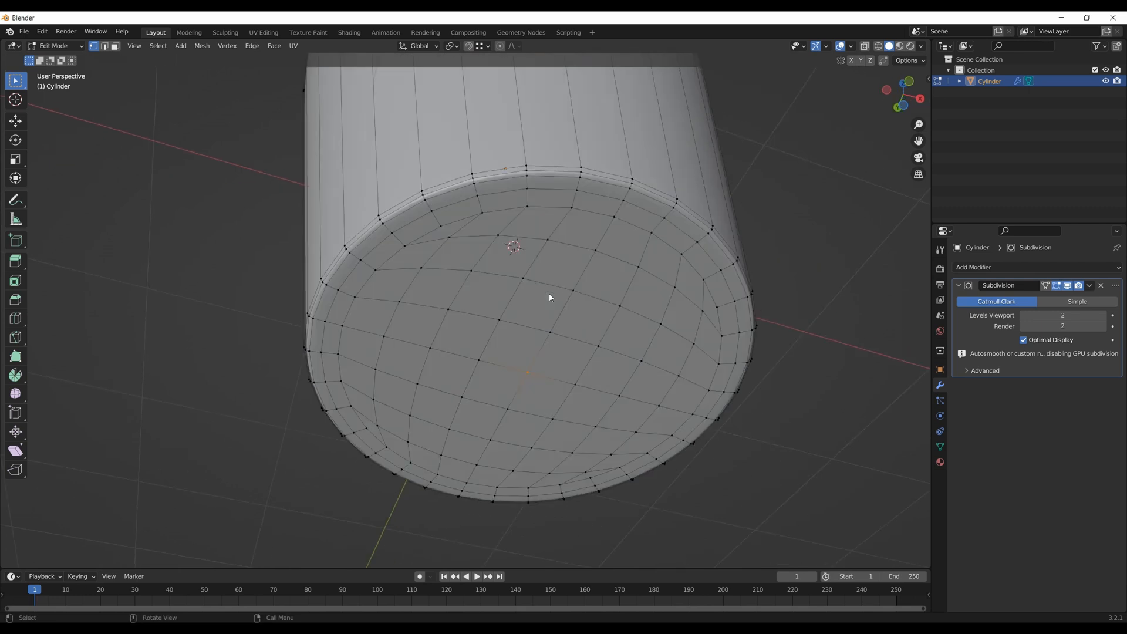
With proportional editing on in front wireframe view, raise the cup's bottom centre about 0.12 m along Z, with a 0.75 m influence size
{"action": "key", "text": "KP_1"}
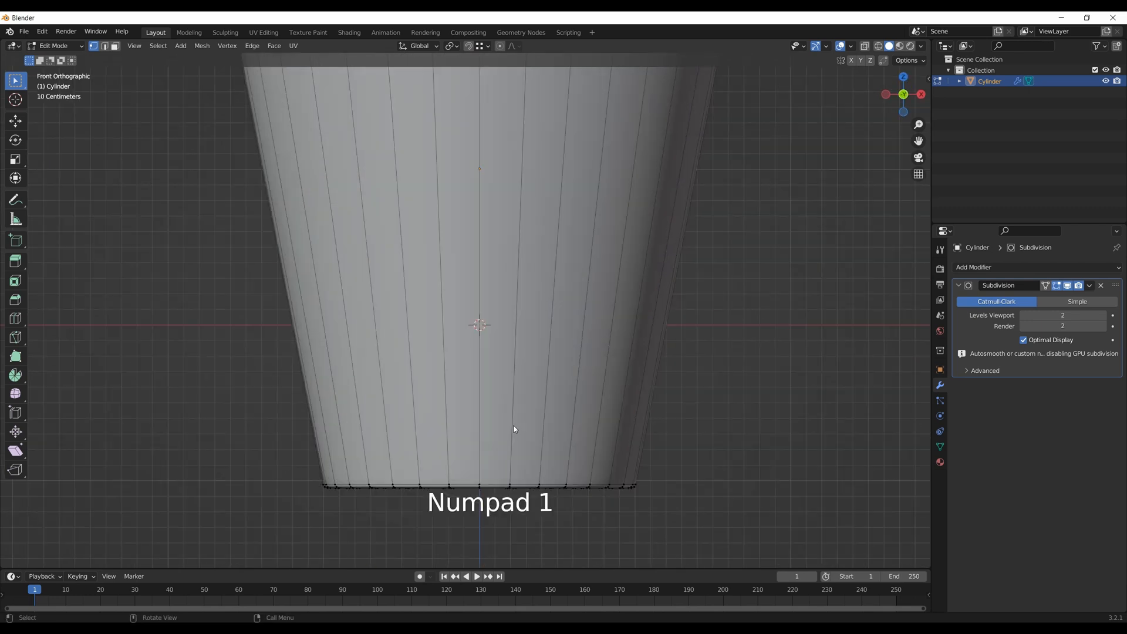
{"action": "key", "text": "g"}
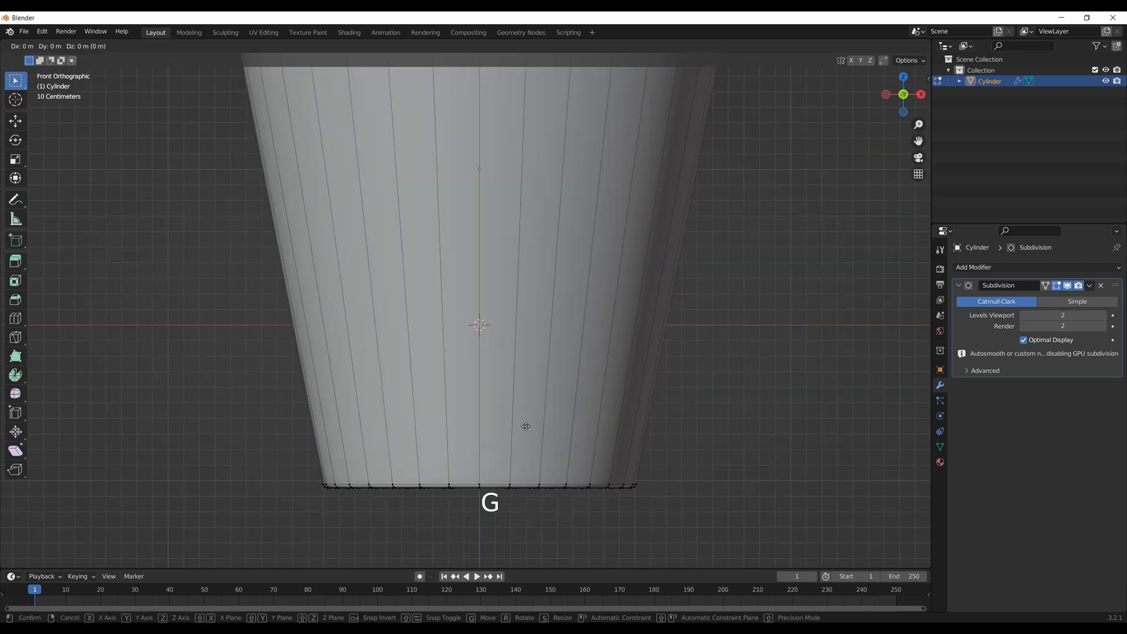
{"action": "left_click", "coordinate": [525, 426]}
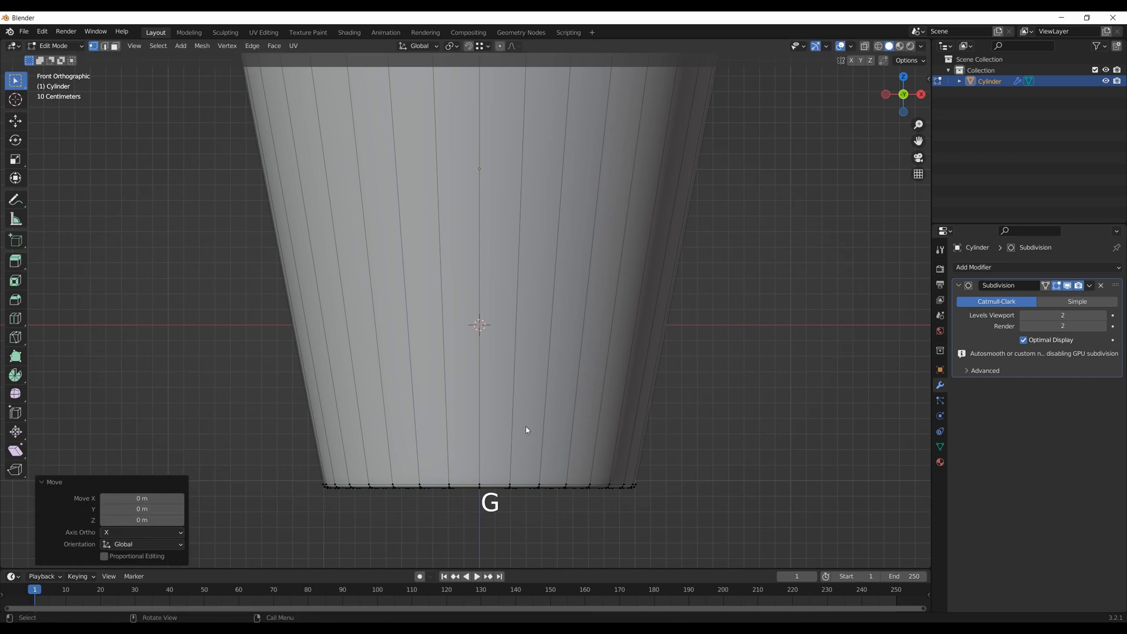
{"action": "key", "text": "z"}
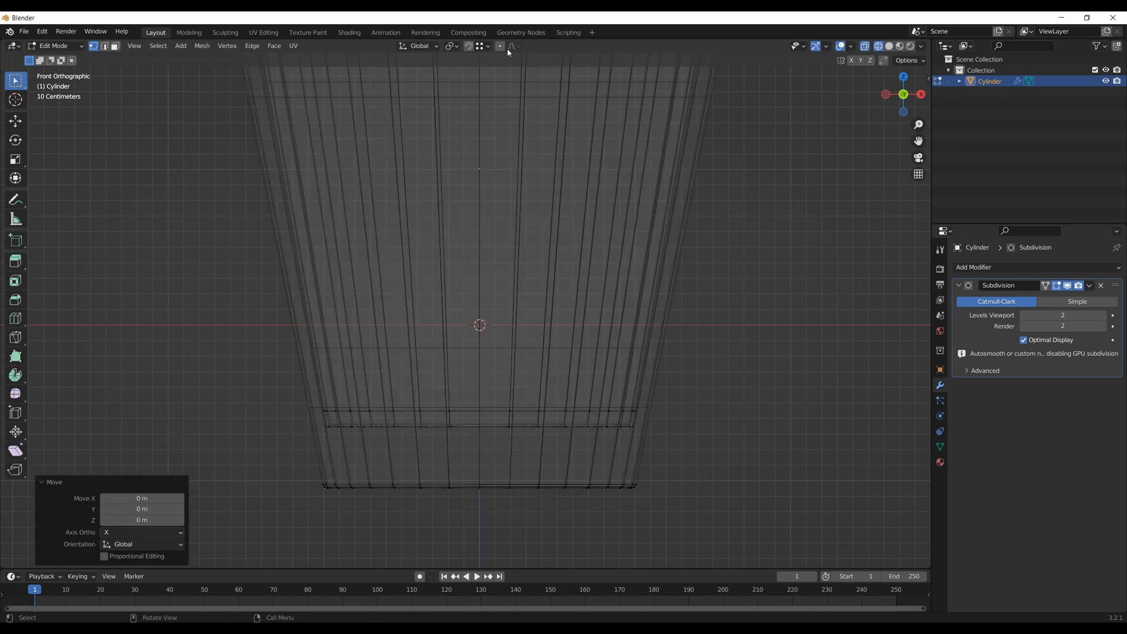
{"action": "key", "text": "o"}
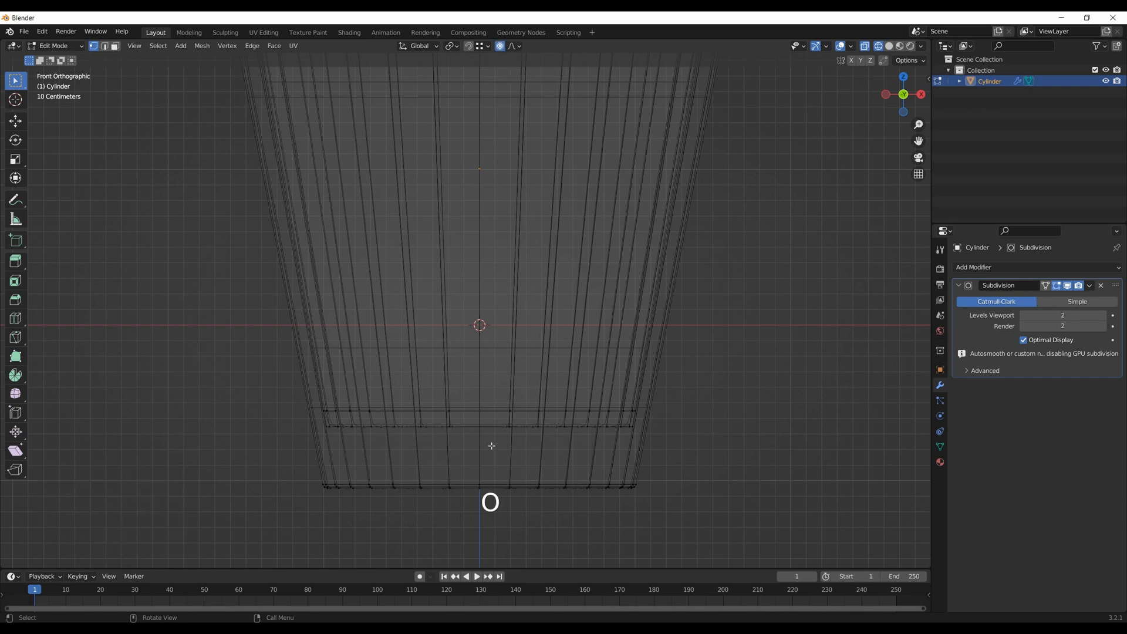
{"action": "middle_click_drag", "start_coordinate": [496, 438], "coordinate": [514, 329], "text": "shift"}
{"action": "key", "text": "g"}
{"action": "key", "text": "z"}
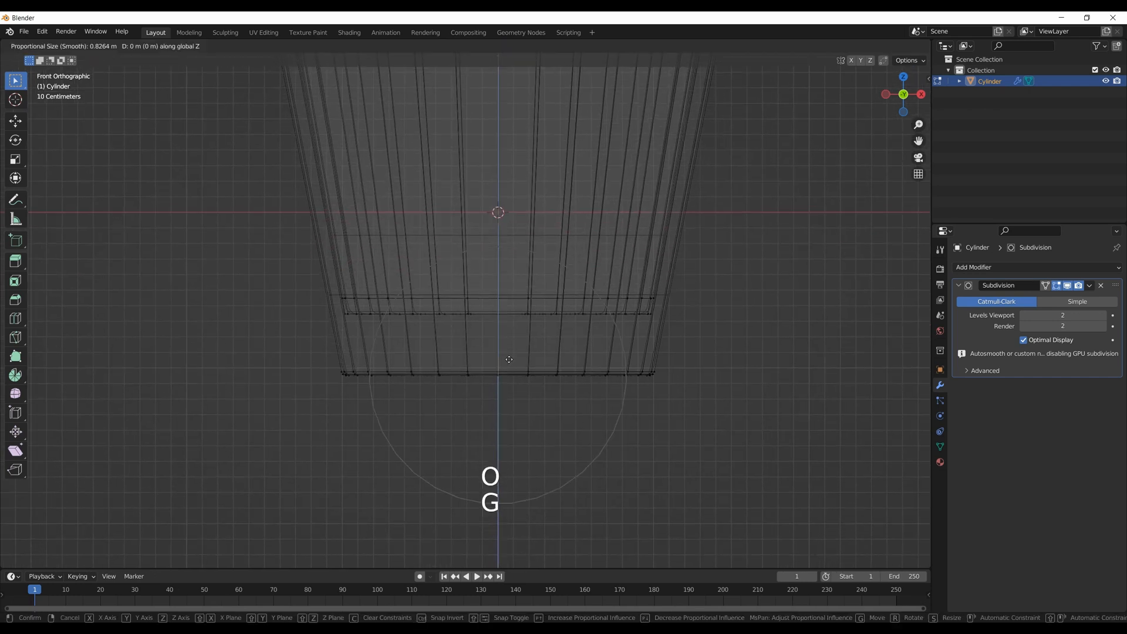
{"action": "scroll", "coordinate": [508, 352], "scroll_direction": "up", "scroll_amount": 2}
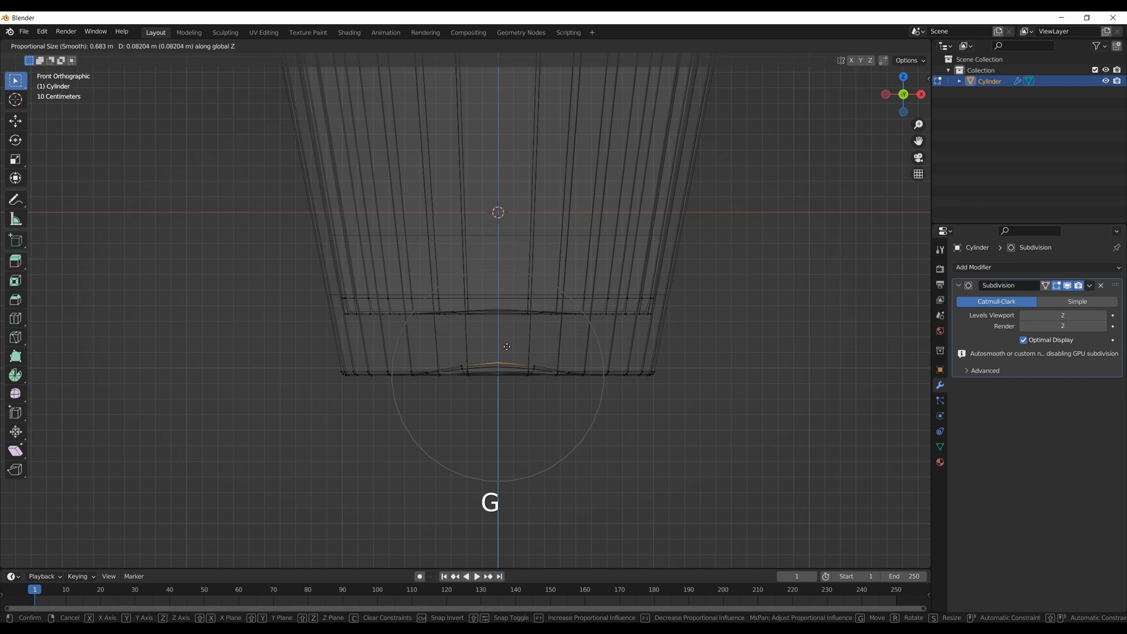
{"action": "scroll", "coordinate": [507, 344], "scroll_direction": "down", "scroll_amount": 2}
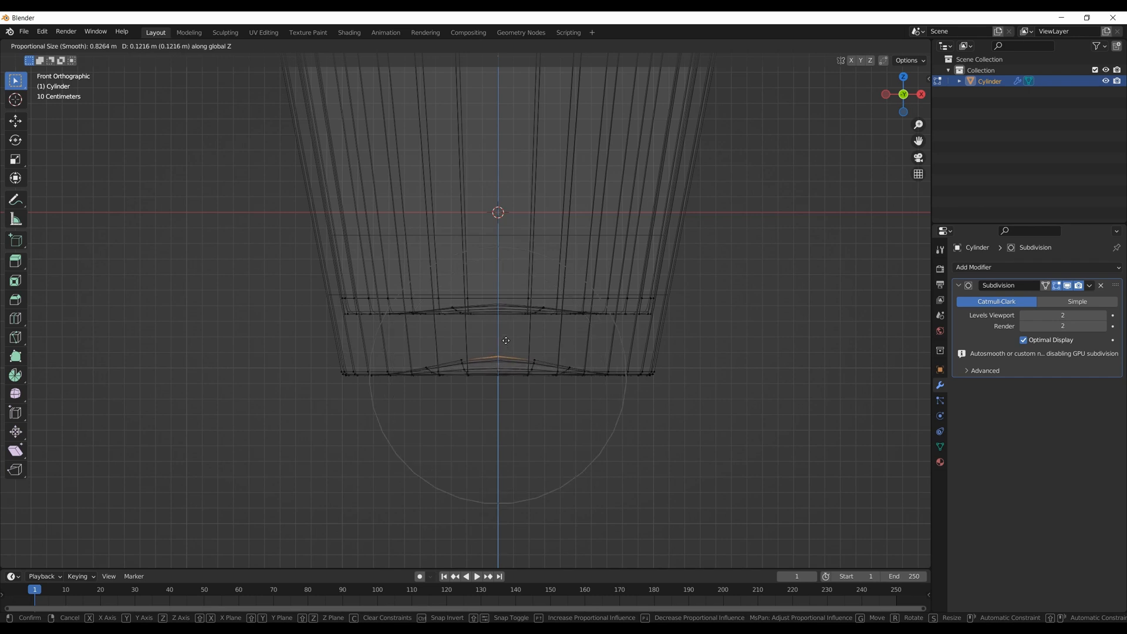
{"action": "scroll", "coordinate": [505, 339], "scroll_direction": "down", "scroll_amount": 1}
{"action": "scroll", "coordinate": [505, 340], "scroll_direction": "up", "scroll_amount": 2}
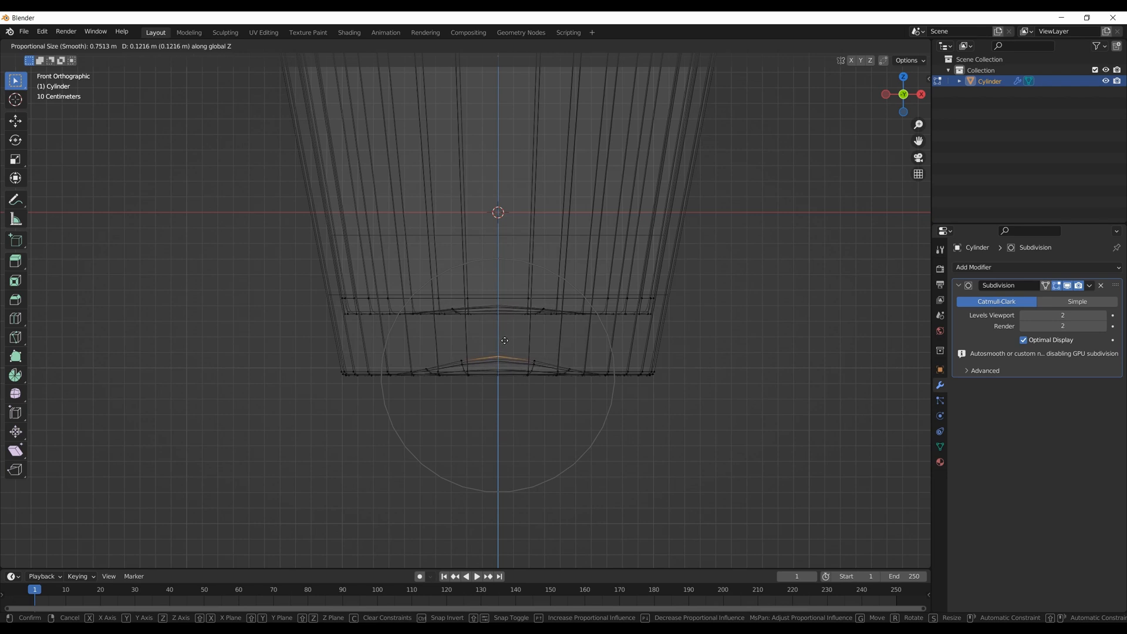
{"action": "left_click", "coordinate": [505, 340]}
Return to Object Mode with solid shading, look the cup over from several angles, and deselect it
{"action": "mouse_move", "coordinate": [504, 340]}
{"action": "middle_mouse_down"}
{"action": "mouse_move", "coordinate": [496, 375]}
{"action": "mouse_move", "coordinate": [522, 410]}
{"action": "mouse_move", "coordinate": [525, 336]}
{"action": "middle_mouse_up"}
{"action": "key", "text": "z"}
{"action": "key", "text": "Tab"}
{"action": "key", "text": "z"}
{"action": "left_click", "coordinate": [386, 358]}
{"action": "mouse_move", "coordinate": [495, 382]}
{"action": "middle_mouse_down"}
{"action": "mouse_move", "coordinate": [502, 390]}
{"action": "mouse_move", "coordinate": [505, 380]}
{"action": "mouse_move", "coordinate": [494, 395]}
{"action": "middle_mouse_up"}
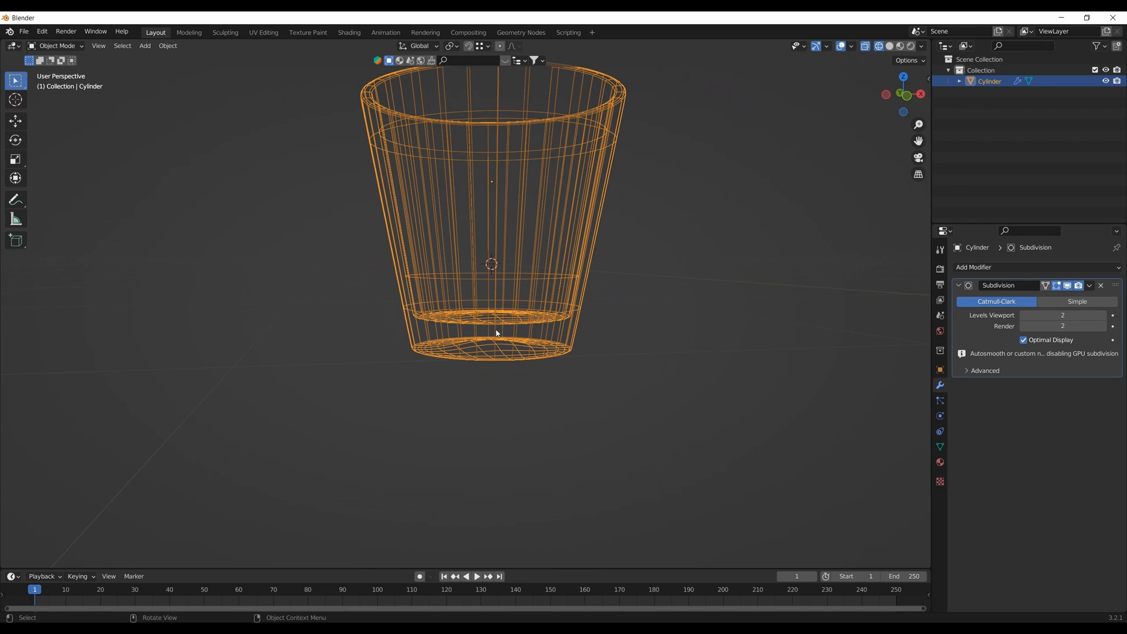
{"action": "mouse_move", "coordinate": [493, 342]}
{"action": "middle_mouse_down"}
{"action": "mouse_move", "coordinate": [482, 374]}
{"action": "mouse_move", "coordinate": [458, 337]}
{"action": "mouse_move", "coordinate": [484, 381]}
{"action": "middle_mouse_up"}
{"action": "key", "text": "z"}
{"action": "left_click", "coordinate": [548, 368]}
{"action": "scroll", "coordinate": [528, 388], "scroll_direction": "down", "scroll_amount": 2}
{"action": "left_click", "coordinate": [592, 396]}
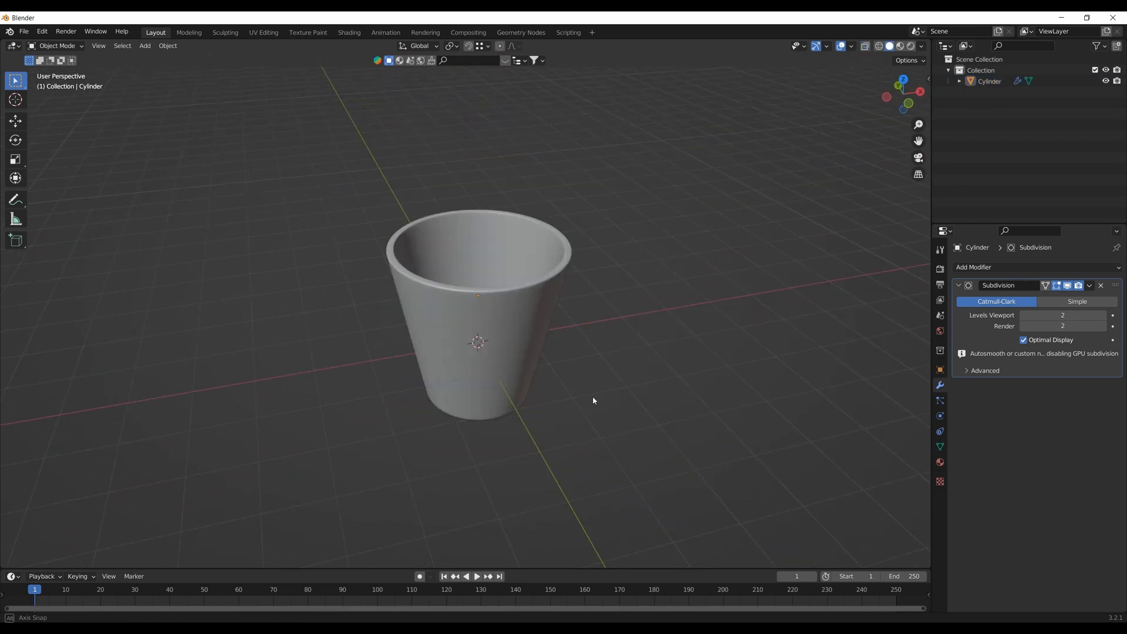
Show the cup in wireframe from the front and select all vertices of its top rim in Edit Mode
{"action": "middle_click_drag", "start_coordinate": [592, 397], "coordinate": [553, 363]}
{"action": "key", "text": "KP_1"}
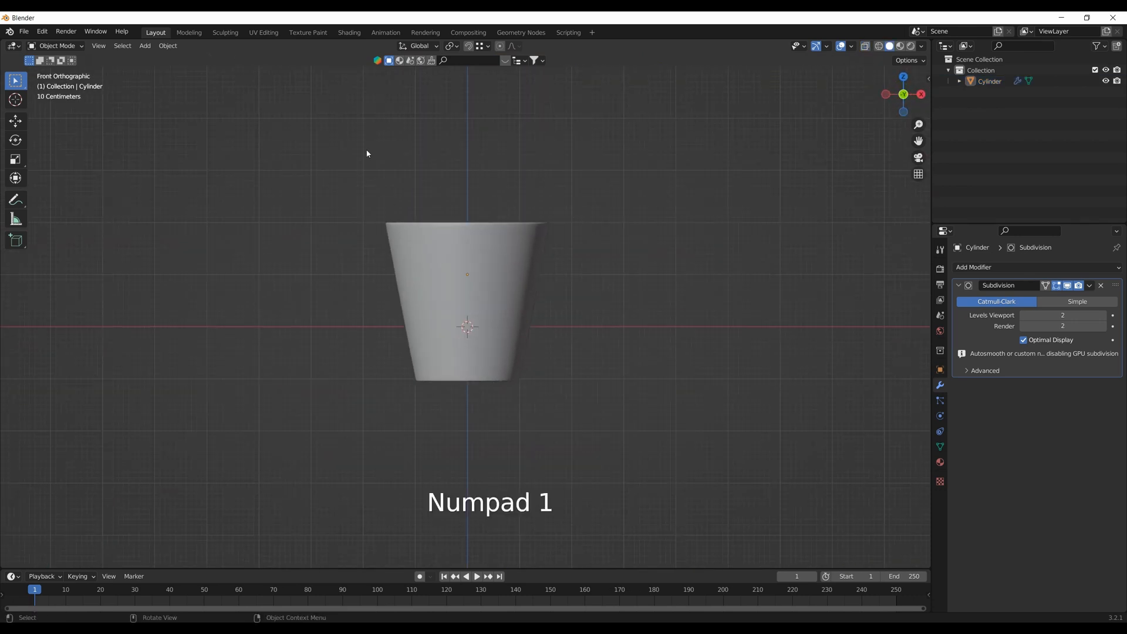
{"action": "key", "text": "z"}
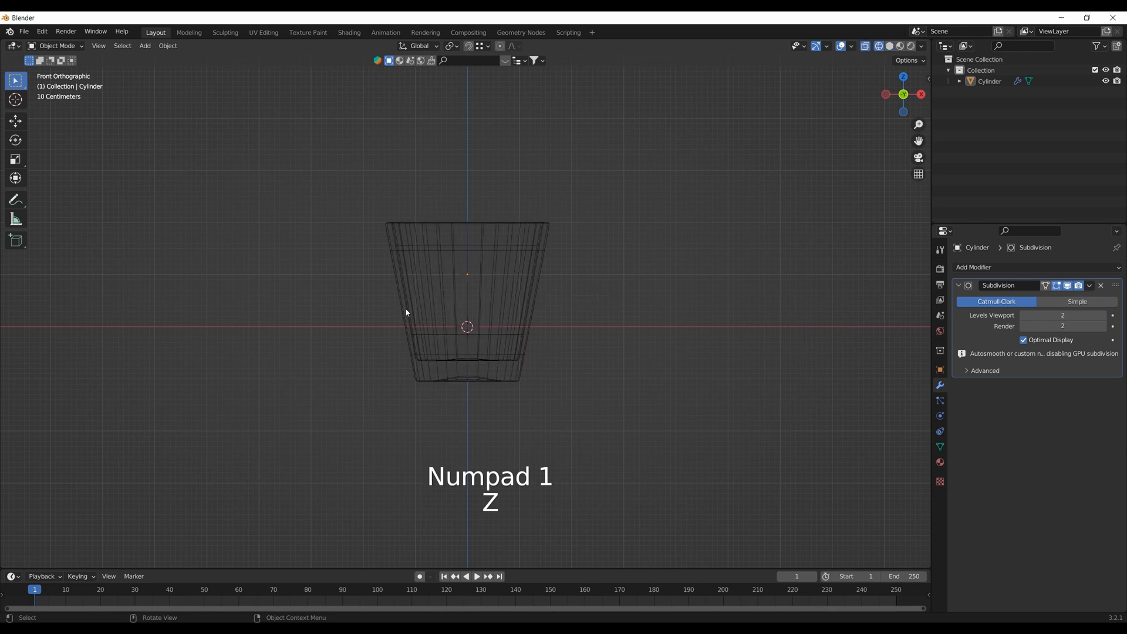
{"action": "key", "text": "Tab"}
{"action": "middle_click_drag", "start_coordinate": [406, 282], "coordinate": [417, 297], "text": "shift"}
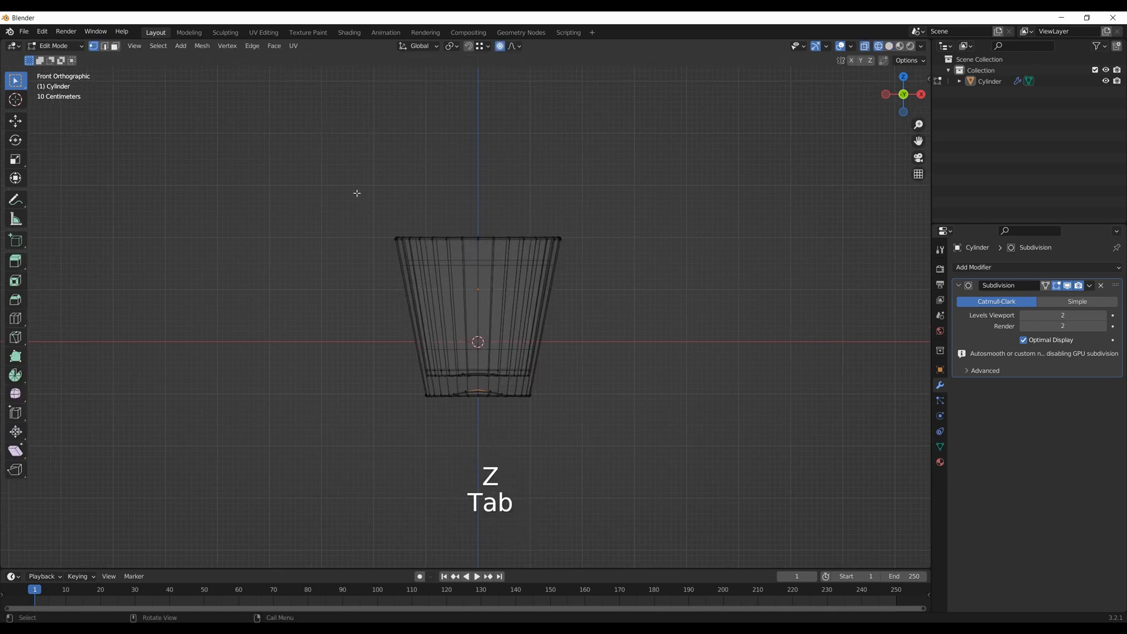
{"action": "left_click_drag", "start_coordinate": [358, 193], "coordinate": [604, 257]}
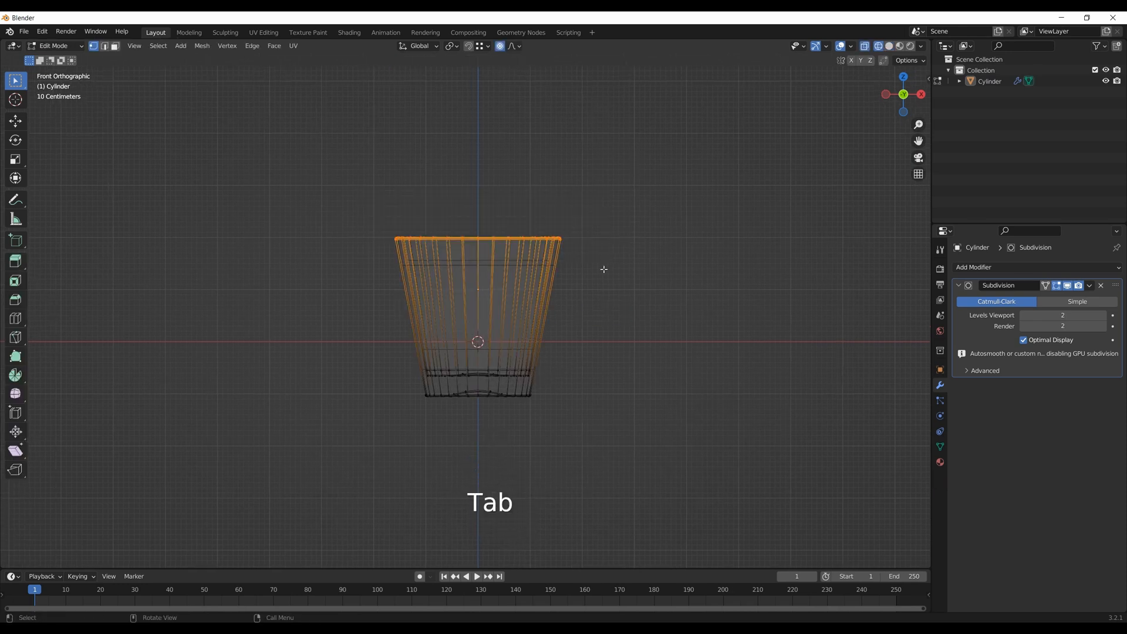
{"action": "key", "text": "g"}
{"action": "left_click", "coordinate": [531, 273]}
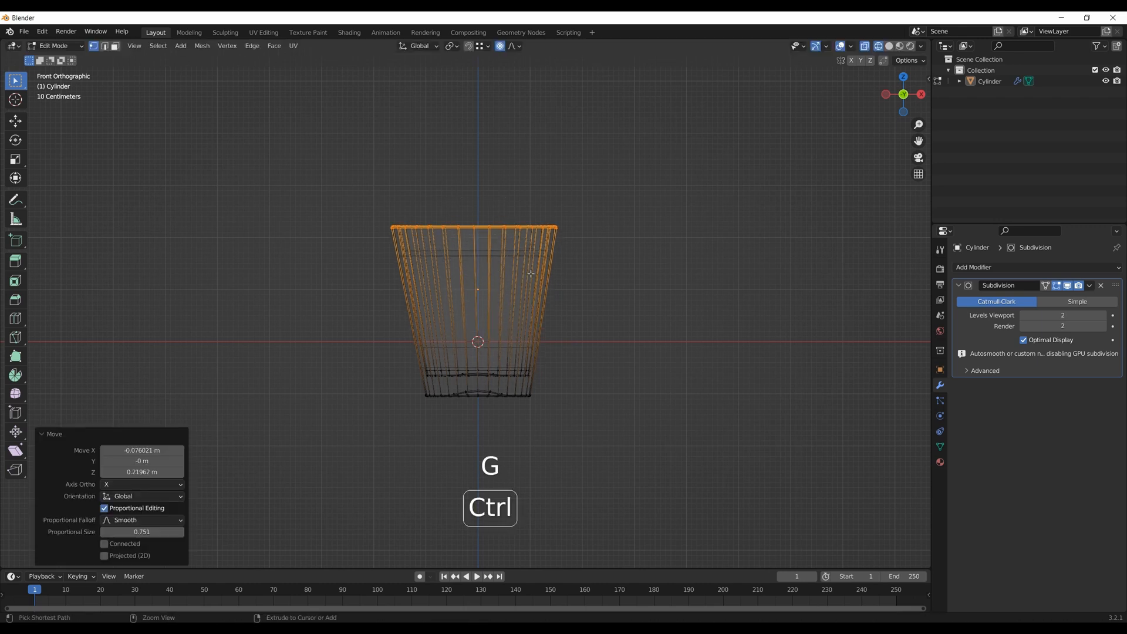
{"action": "key", "text": "ctrl+z"}
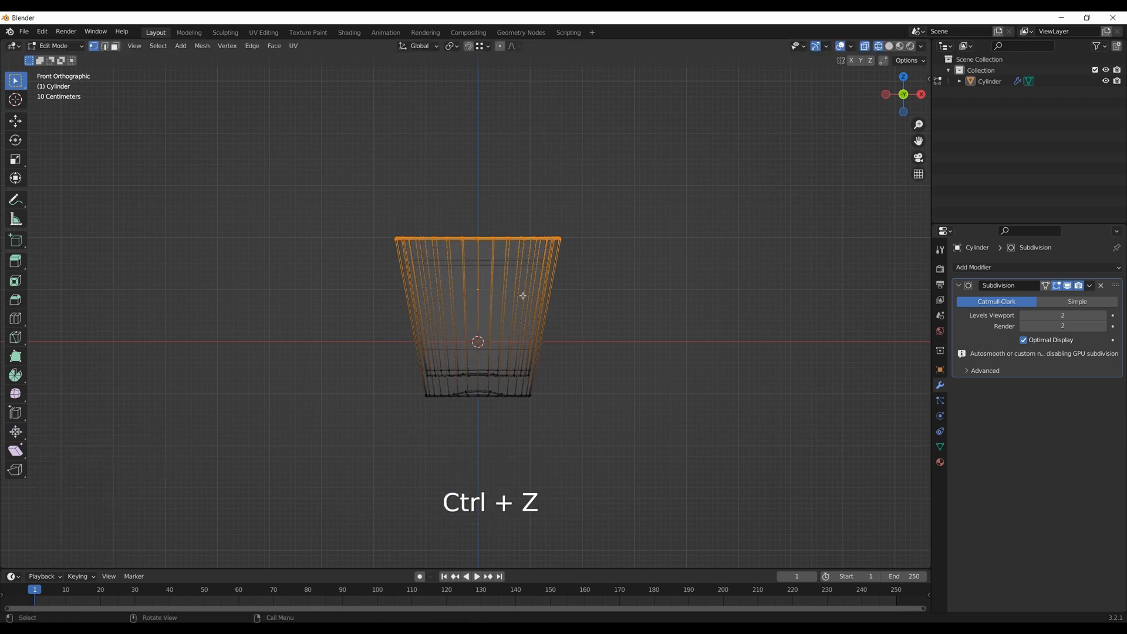
With proportional editing off, move the selected rim vertices up about 0.44 m along Z to make the cup taller
{"action": "key", "text": "g"}
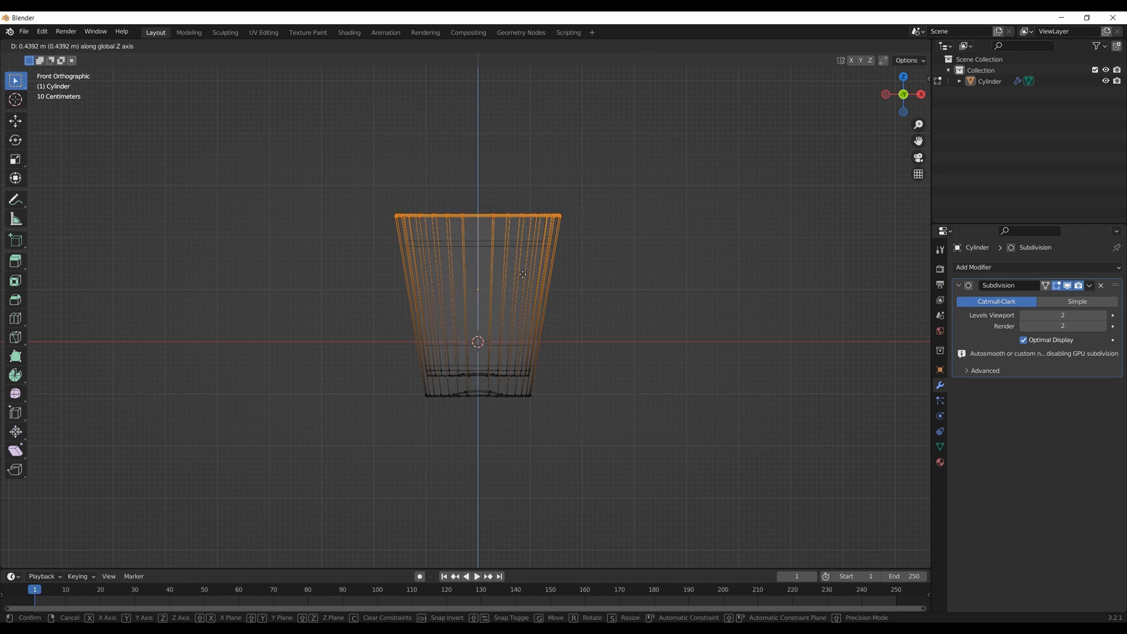
{"action": "key", "text": "shift"}
{"action": "left_click", "coordinate": [522, 273]}
{"action": "middle_click_drag", "start_coordinate": [522, 273], "coordinate": [511, 317]}
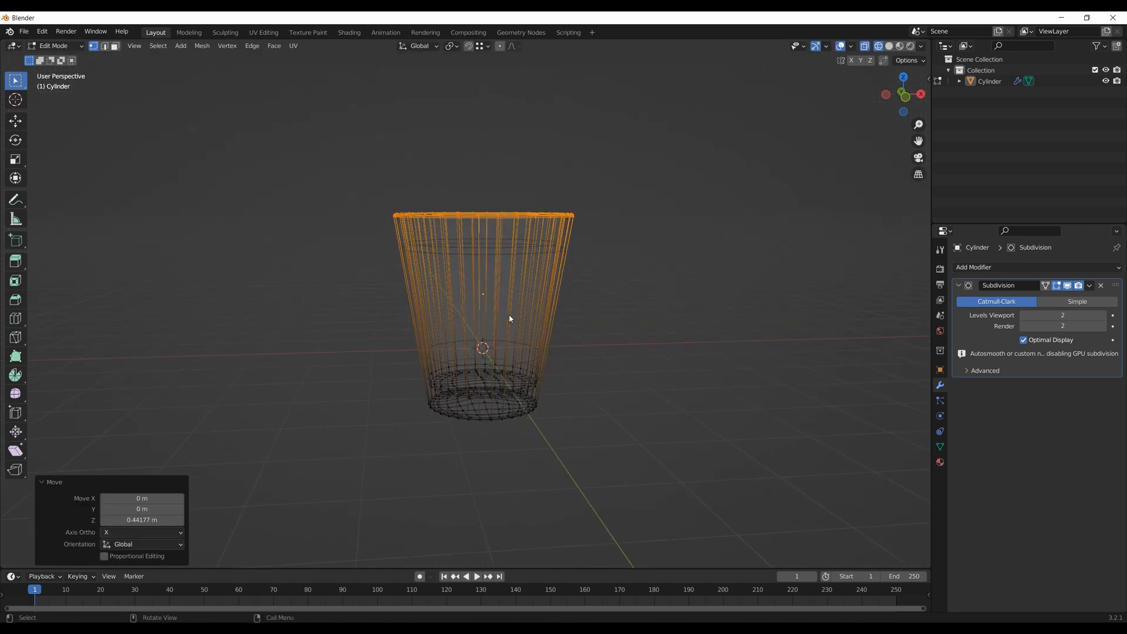
Switch to solid shading in Edit Mode and add five evenly spaced horizontal loop cuts around the cup's outer wall
{"action": "key", "text": "Tab"}
{"action": "key", "text": "z"}
{"action": "key", "text": "Tab"}
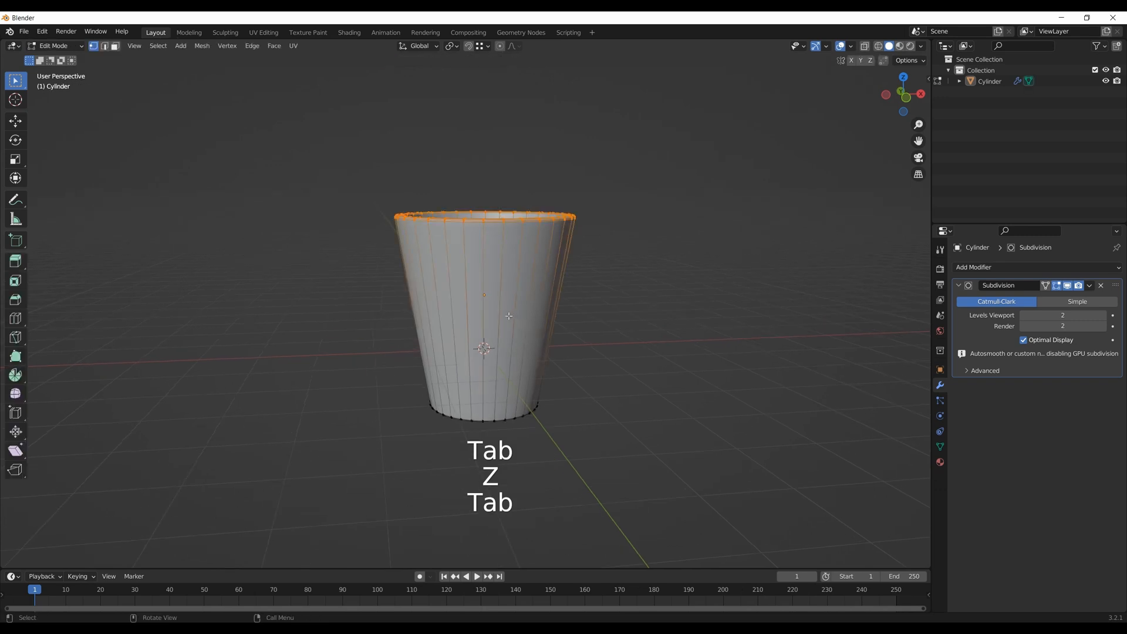
{"action": "key", "text": "ctrl+r"}
{"action": "scroll", "coordinate": [487, 311], "scroll_direction": "up", "scroll_amount": 4}
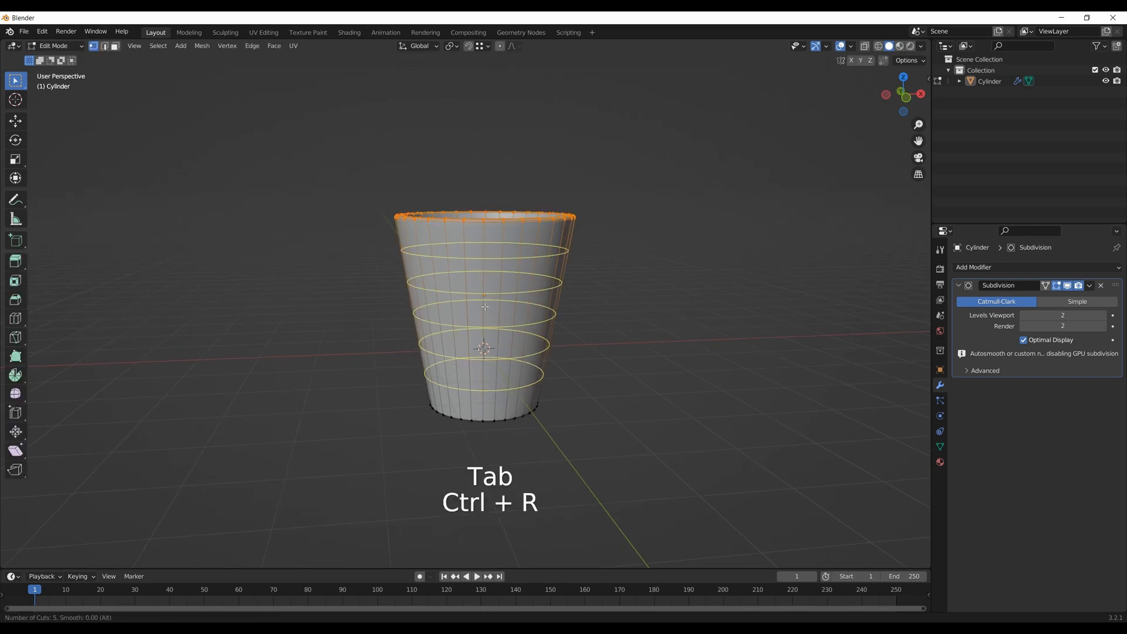
{"action": "left_click", "coordinate": [485, 307]}
{"action": "right_click", "coordinate": [485, 306]}
{"action": "middle_click_drag", "start_coordinate": [485, 306], "coordinate": [472, 261]}
{"action": "key", "text": "ctrl+r"}
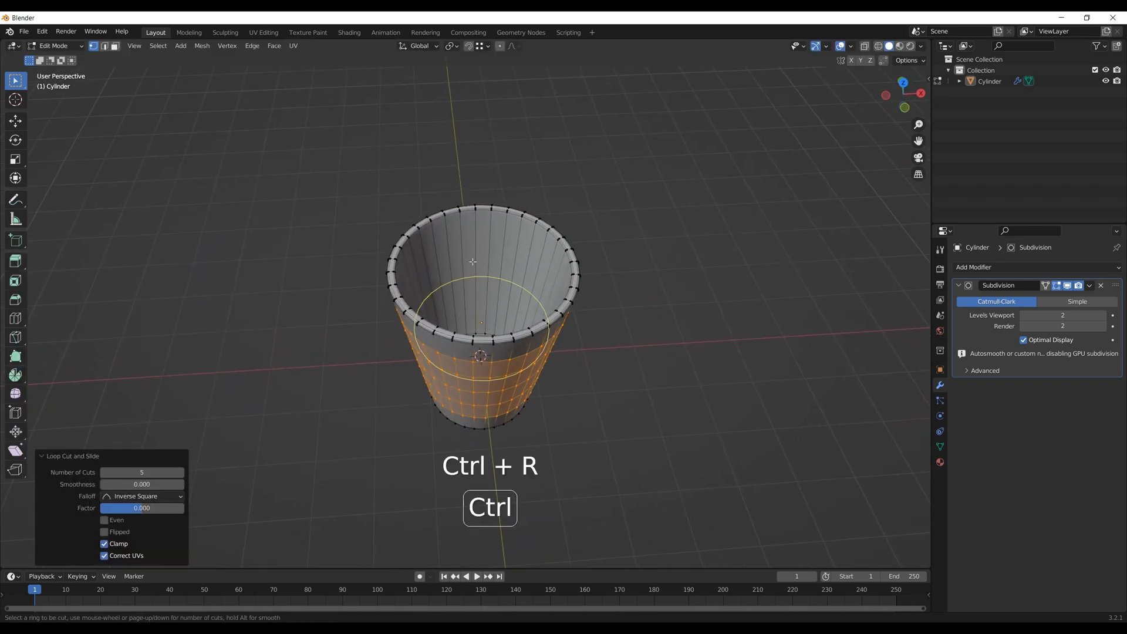
{"action": "scroll", "coordinate": [472, 261], "scroll_direction": "up", "scroll_amount": 3}
{"action": "right_click", "coordinate": [472, 261]}
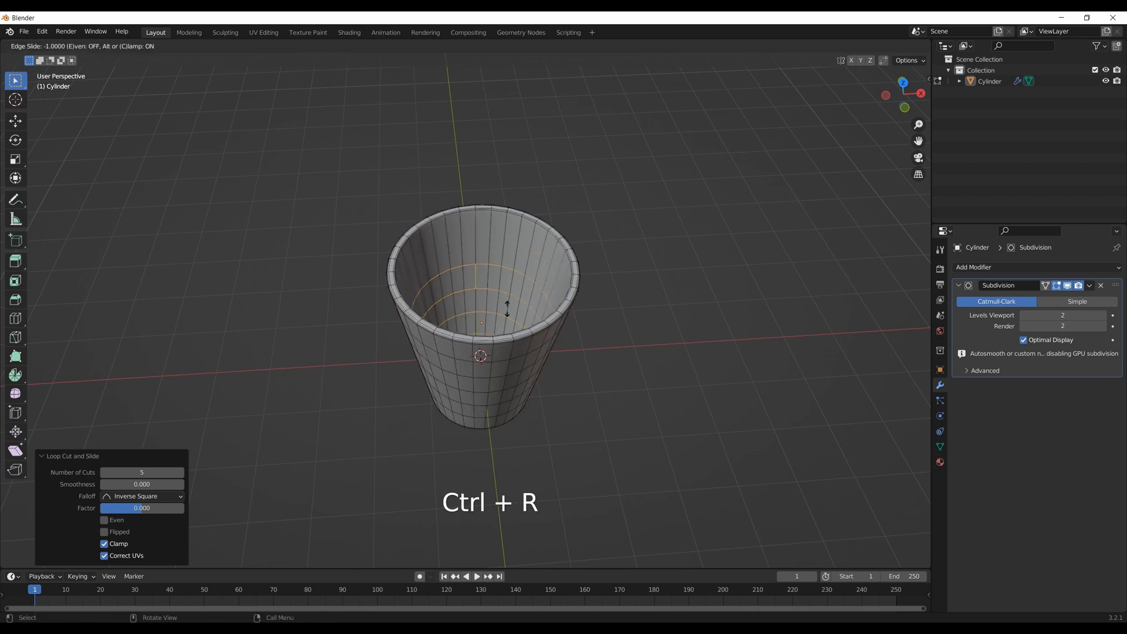
{"action": "key", "text": "ctrl+z"}
Add horizontal loop cuts to the cup's inner wall with a slide factor of about 0.054, setting the number of cuts to 5
{"action": "middle_click_drag", "start_coordinate": [508, 307], "coordinate": [486, 282]}
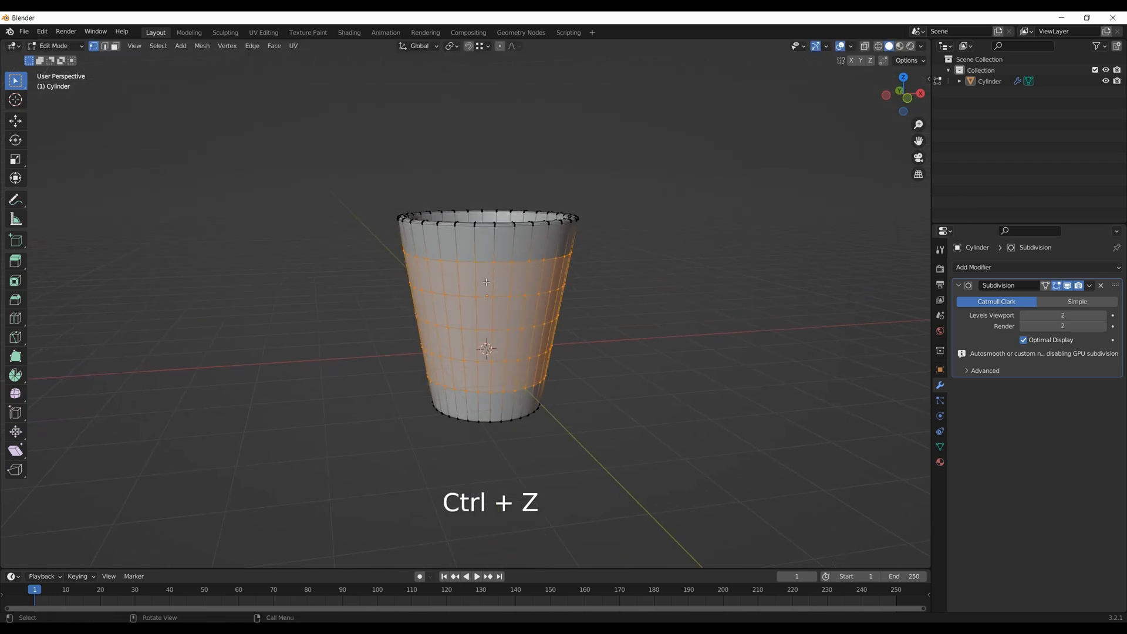
{"action": "middle_click_drag", "start_coordinate": [483, 377], "coordinate": [481, 423]}
{"action": "key", "text": "ctrl+r"}
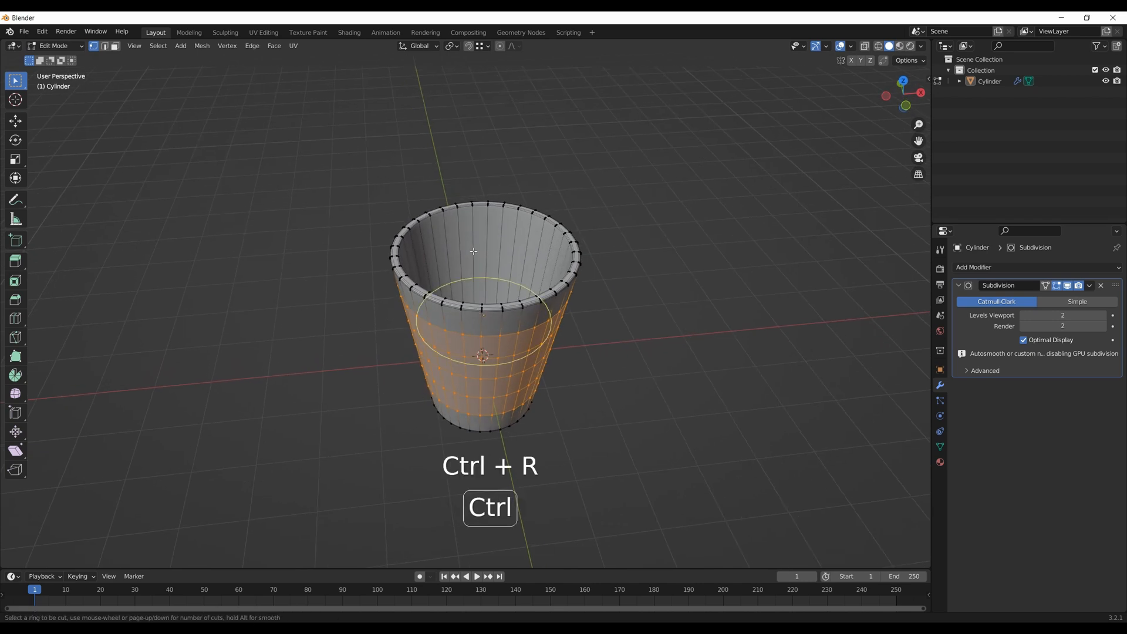
{"action": "left_click", "coordinate": [473, 251]}
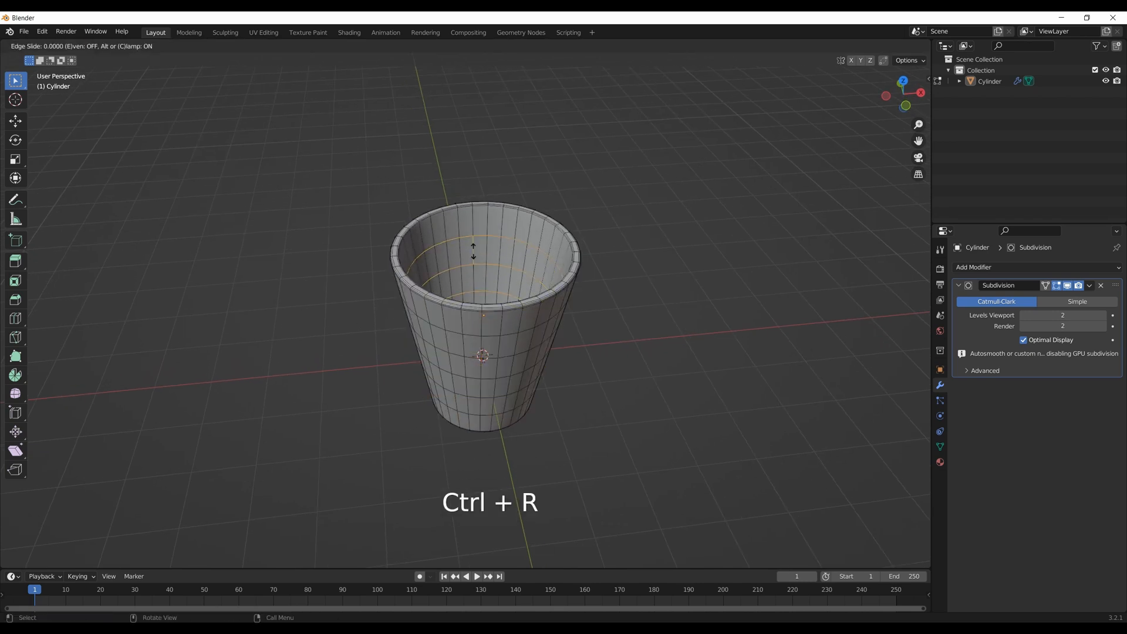
{"action": "left_click", "coordinate": [484, 248]}
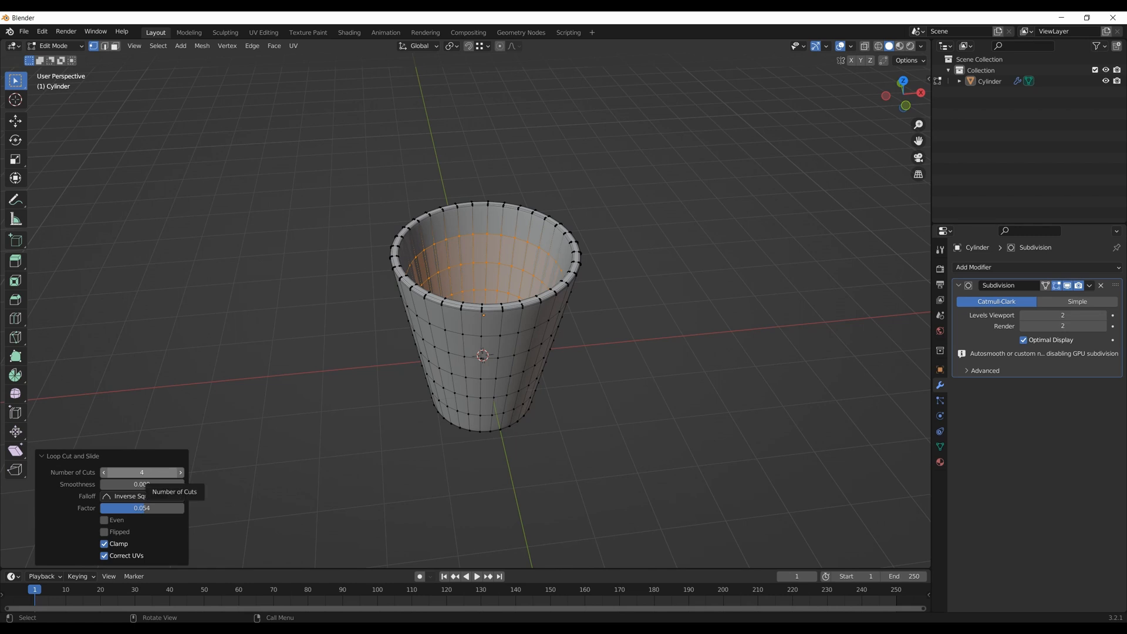
{"action": "left_click", "coordinate": [144, 477]}
{"action": "type", "text": "5"}
{"action": "key", "text": "Return"}
Select the outer edge loop around the underside of the cup in edge selection mode and mark it as a seam
{"action": "middle_click_drag", "start_coordinate": [405, 354], "coordinate": [517, 359]}
{"action": "key", "text": "Tab"}
{"action": "key", "text": "Tab"}
{"action": "key", "text": "Tab"}
{"action": "scroll", "coordinate": [526, 344], "scroll_direction": "up", "scroll_amount": 3}
{"action": "key", "text": "Tab"}
{"action": "key", "text": "2"}
{"action": "scroll", "coordinate": [518, 359], "scroll_direction": "up", "scroll_amount": 5}
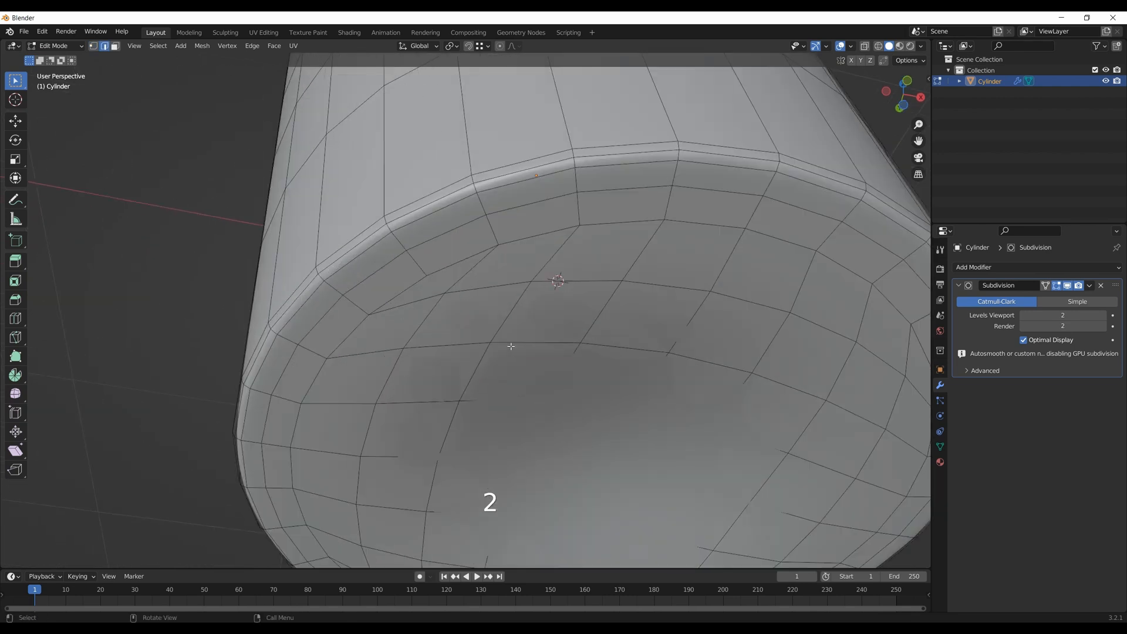
{"action": "left_click", "coordinate": [531, 283], "text": "alt"}
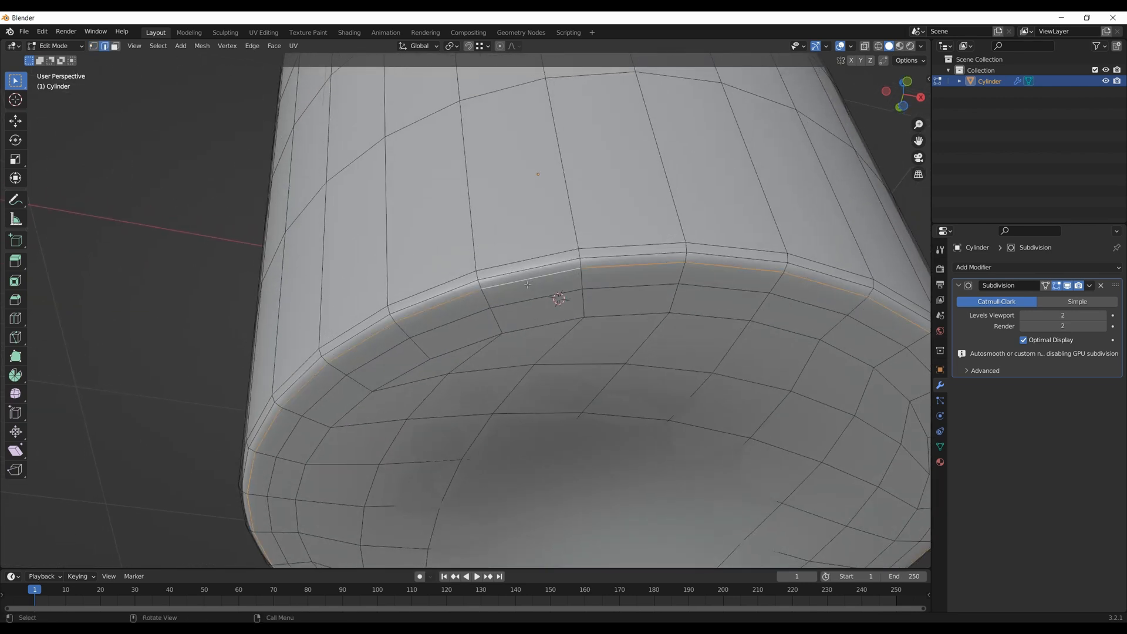
{"action": "right_click", "coordinate": [530, 294]}
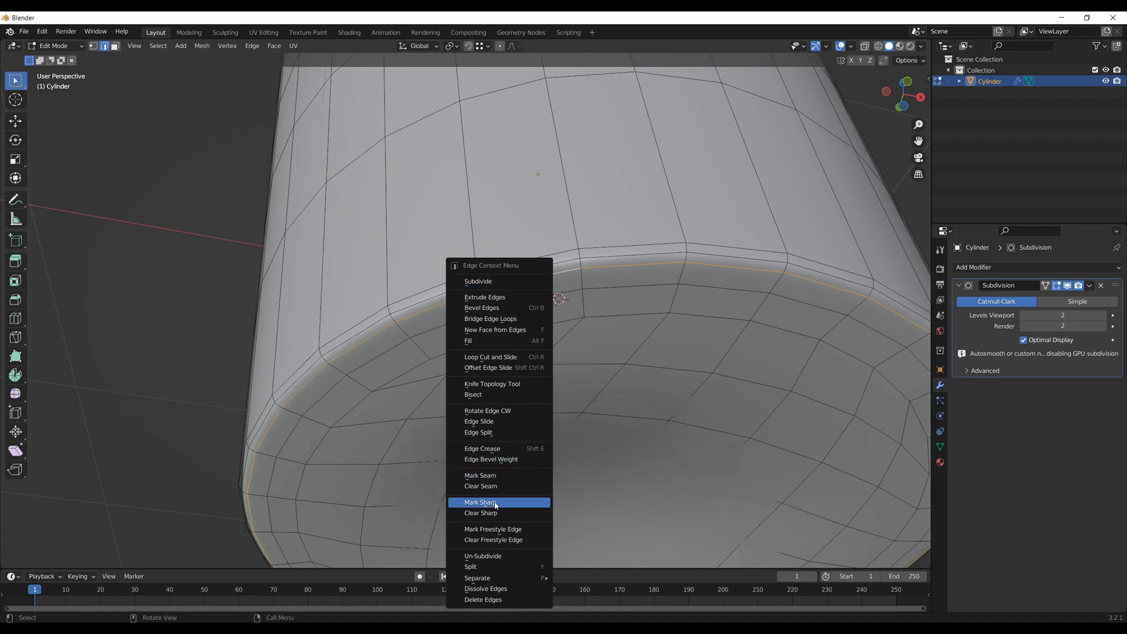
{"action": "left_click", "coordinate": [489, 475]}
{"action": "scroll", "coordinate": [526, 406], "scroll_direction": "down", "scroll_amount": 6}
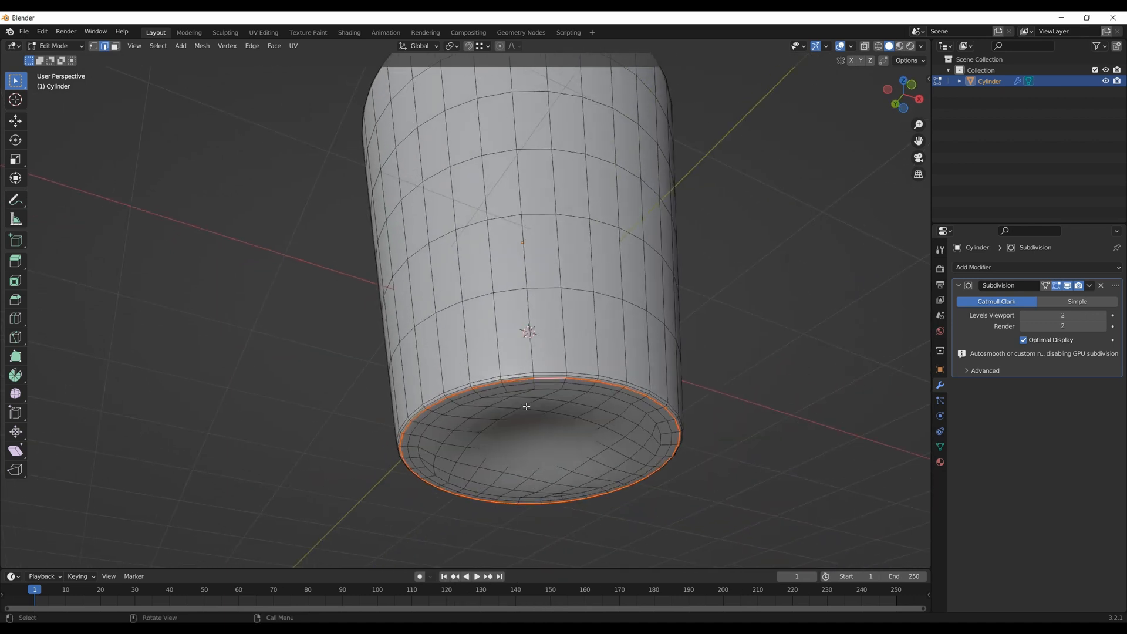
{"action": "key", "text": "n"}
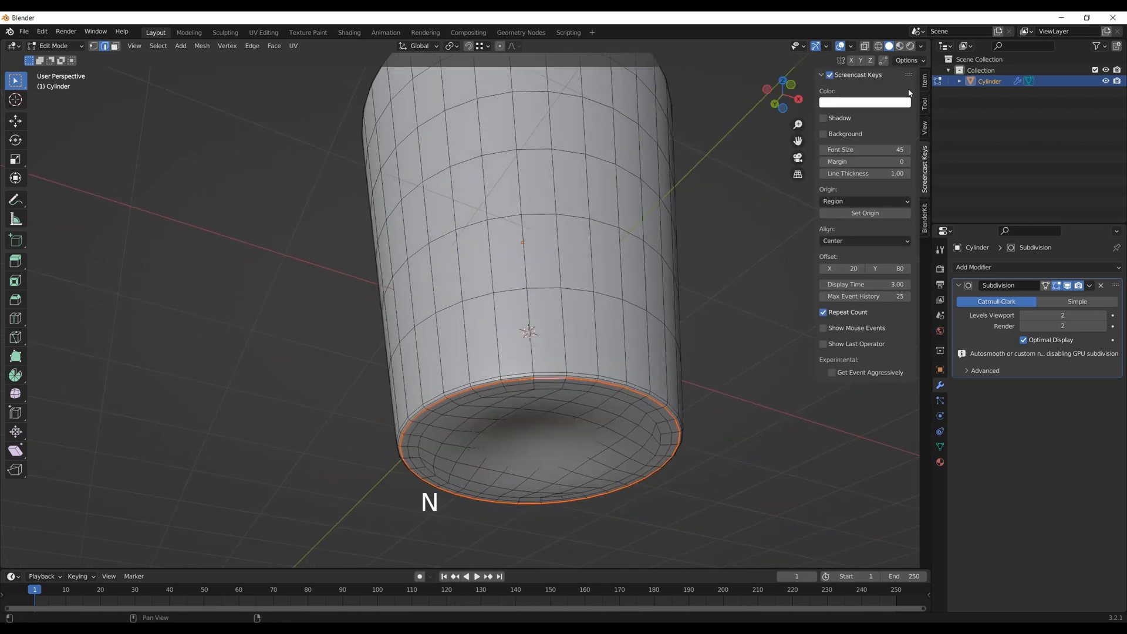
{"action": "key", "text": "n"}
Select the outer edge loop of the cup's top rim and mark it as a seam
{"action": "scroll", "coordinate": [517, 386], "scroll_direction": "down", "scroll_amount": 3}
{"action": "middle_click_drag", "start_coordinate": [527, 381], "coordinate": [594, 498]}
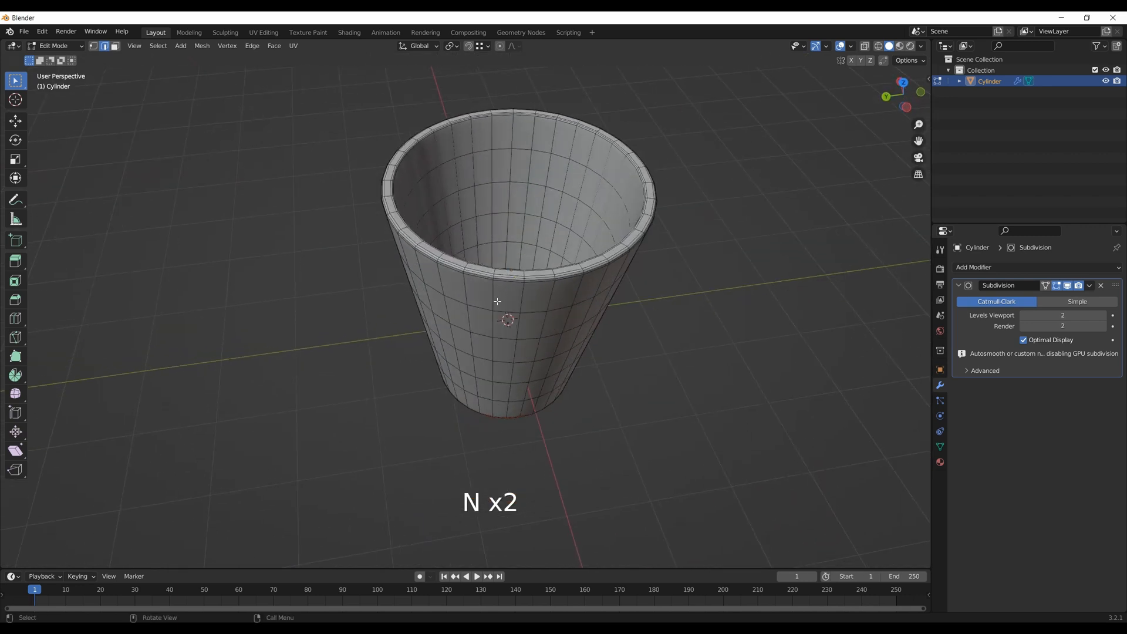
{"action": "scroll", "coordinate": [497, 301], "scroll_direction": "up", "scroll_amount": 3}
{"action": "left_click", "coordinate": [503, 229], "text": "alt"}
{"action": "right_click", "coordinate": [499, 231]}
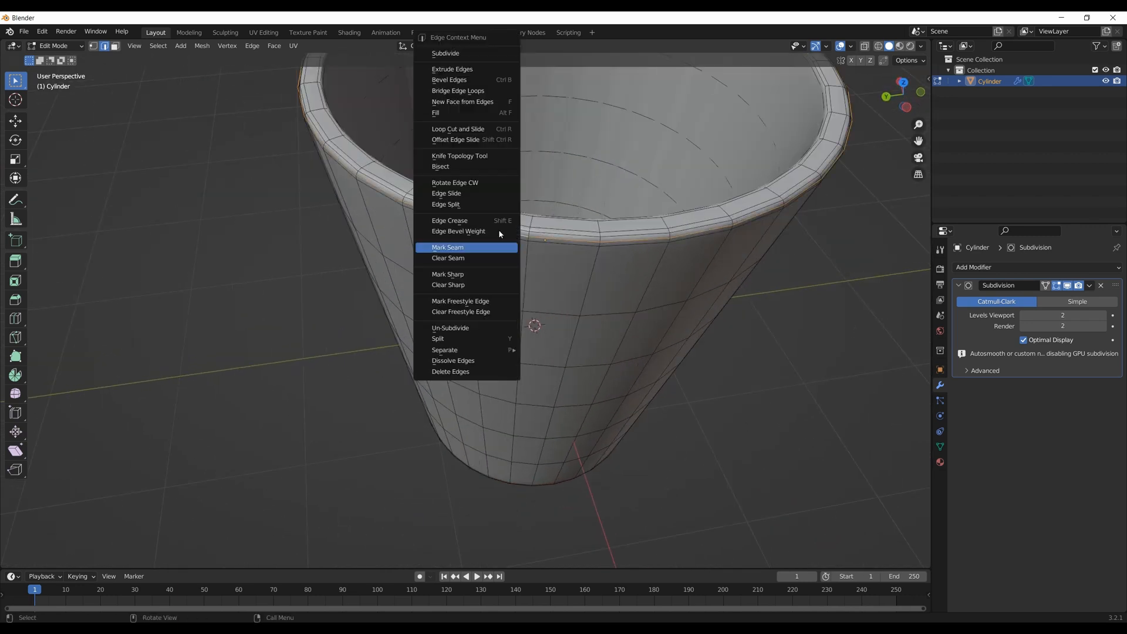
{"action": "left_click", "coordinate": [471, 247]}
{"action": "mouse_move", "coordinate": [533, 320]}
{"action": "middle_mouse_down"}
{"action": "mouse_move", "coordinate": [633, 322]}
{"action": "mouse_move", "coordinate": [543, 334]}
{"action": "middle_mouse_up"}
{"action": "scroll", "coordinate": [615, 330], "scroll_direction": "up", "scroll_amount": 3}
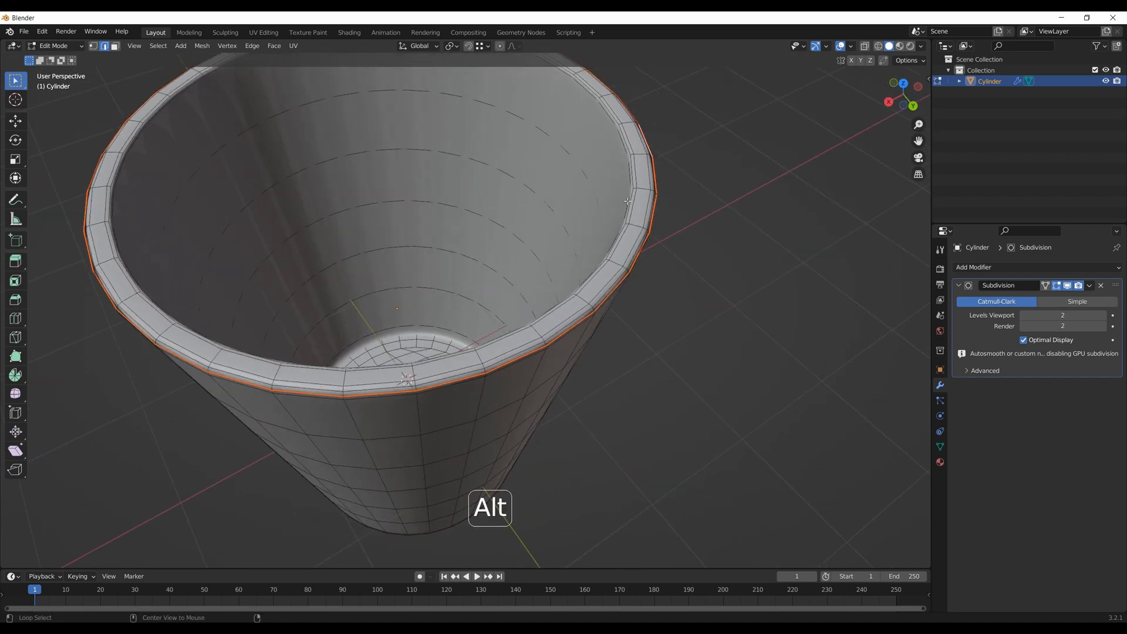
Turn off the Subdivision modifier's viewport display and mark the inner edge loop of the cup's top rim as a seam
{"action": "left_click", "coordinate": [1067, 286]}
{"action": "middle_click_drag", "start_coordinate": [692, 252], "coordinate": [650, 154]}
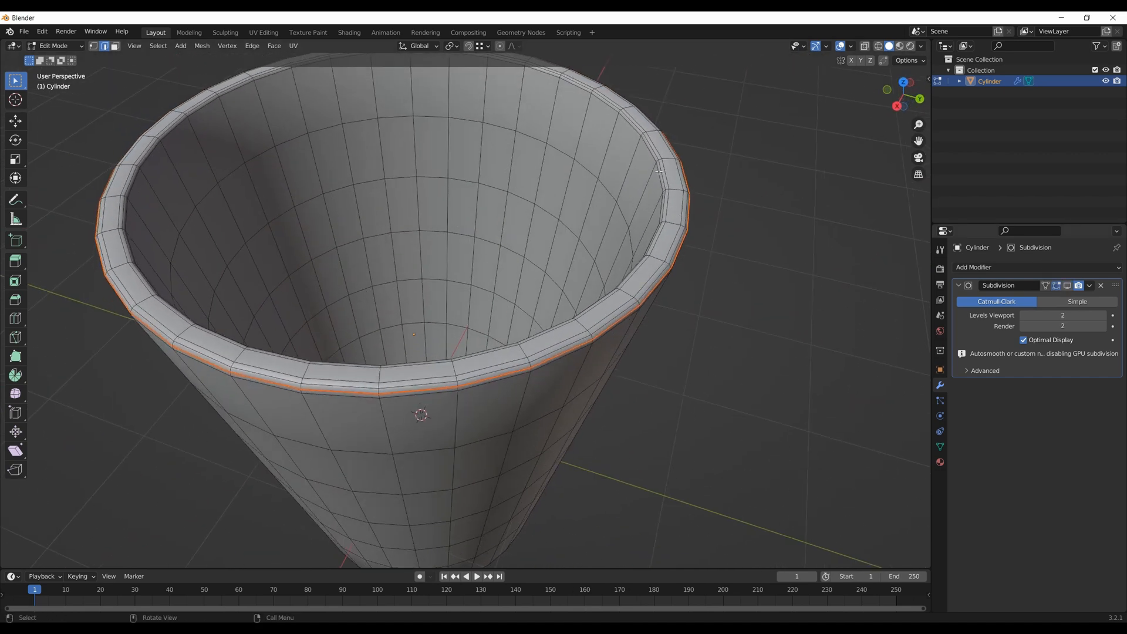
{"action": "left_click", "coordinate": [650, 154], "text": "alt"}
{"action": "right_click", "coordinate": [649, 154]}
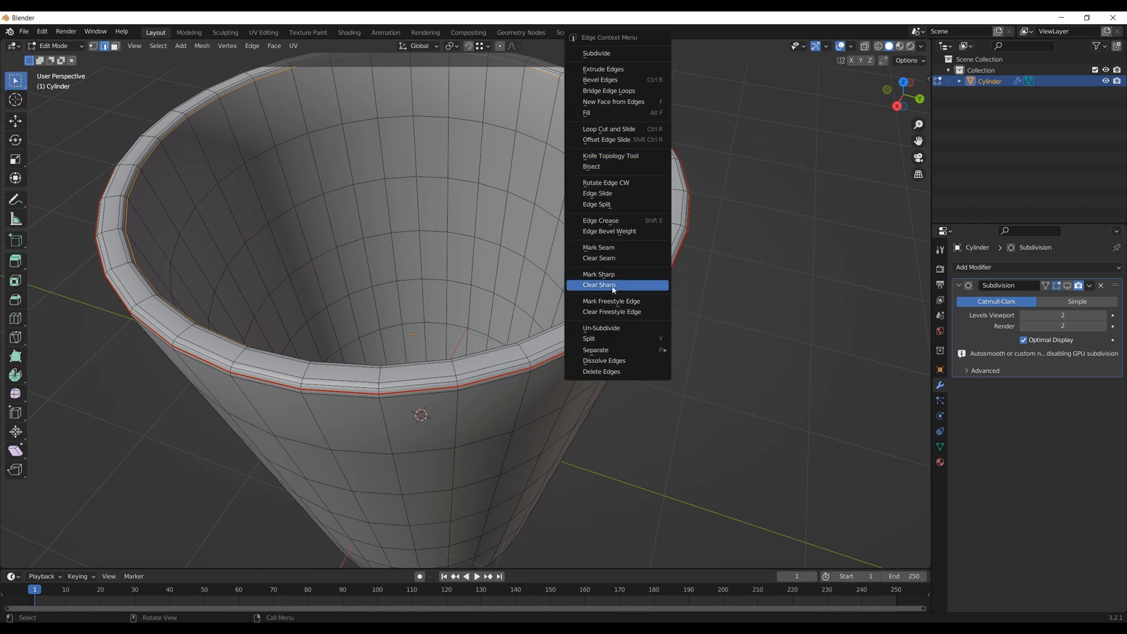
{"action": "left_click", "coordinate": [615, 258]}
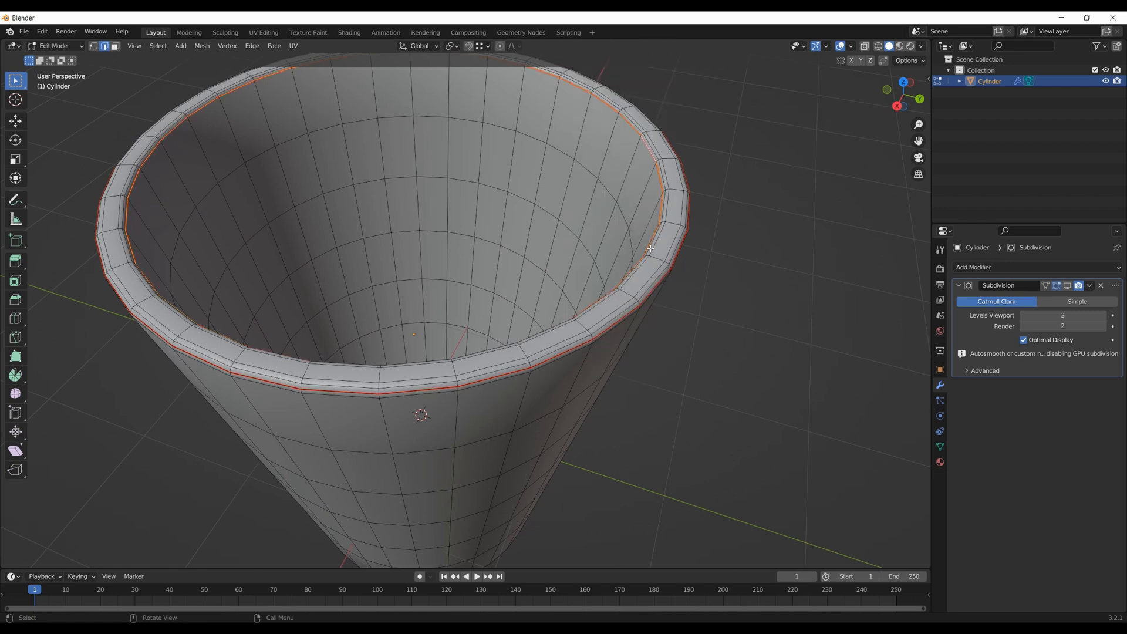
Select the central vertical edge loop from the back view and deselect its front half in wireframe from the top view
{"action": "key", "text": "KP_1"}
{"action": "key", "text": "ctrl+KP_1"}
{"action": "key", "text": "ctrl+KP_1"}
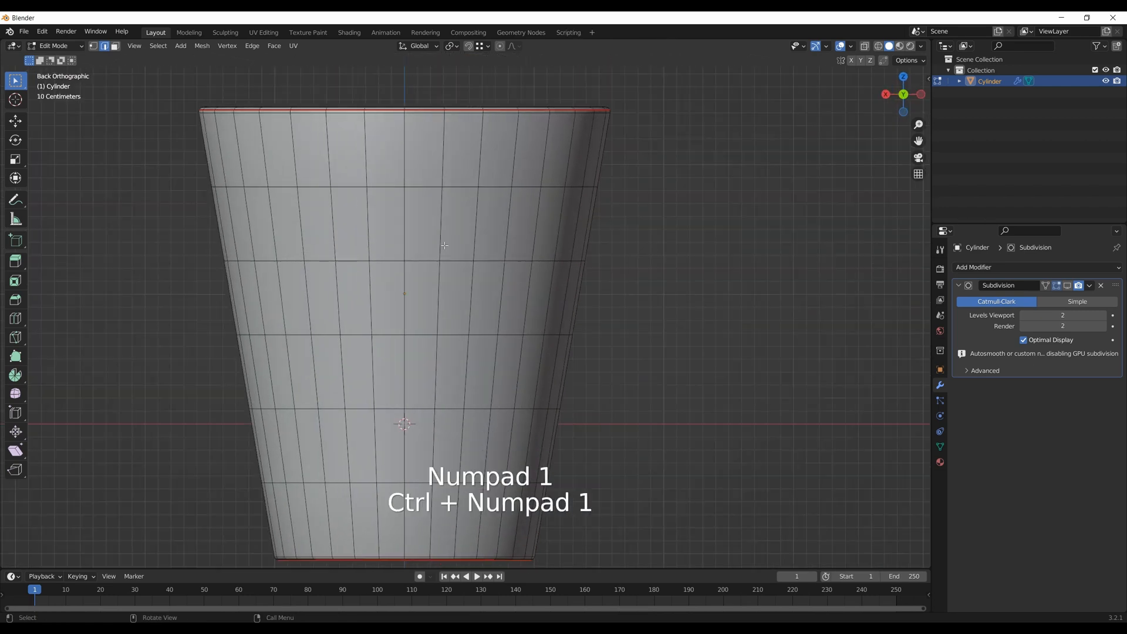
{"action": "left_click", "coordinate": [402, 234], "text": "alt"}
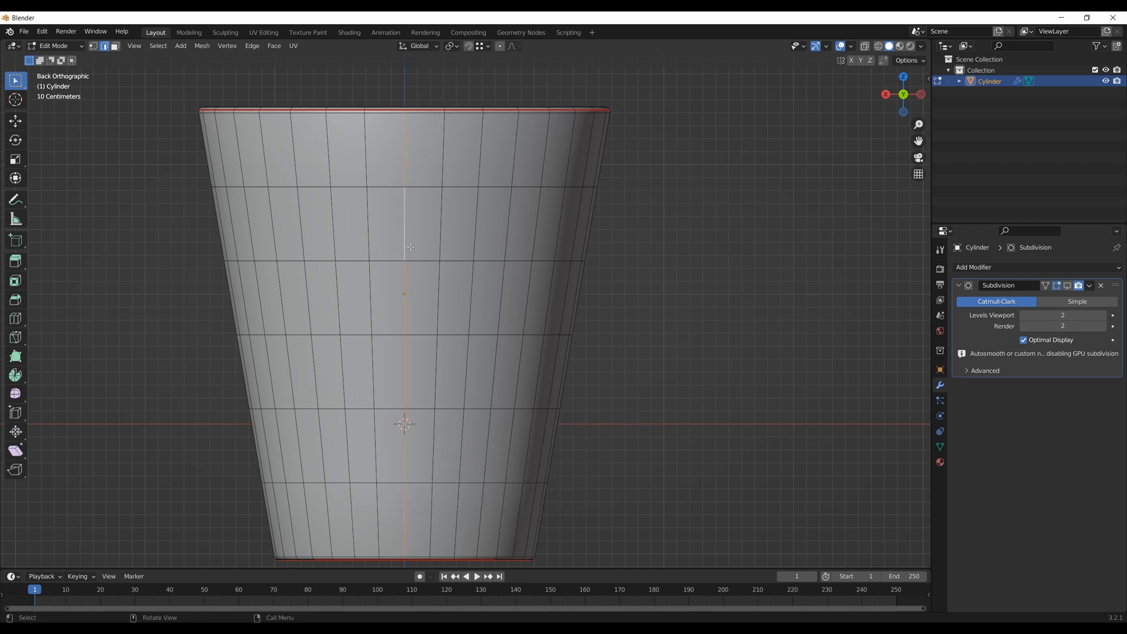
{"action": "middle_click_drag", "start_coordinate": [402, 234], "coordinate": [468, 337]}
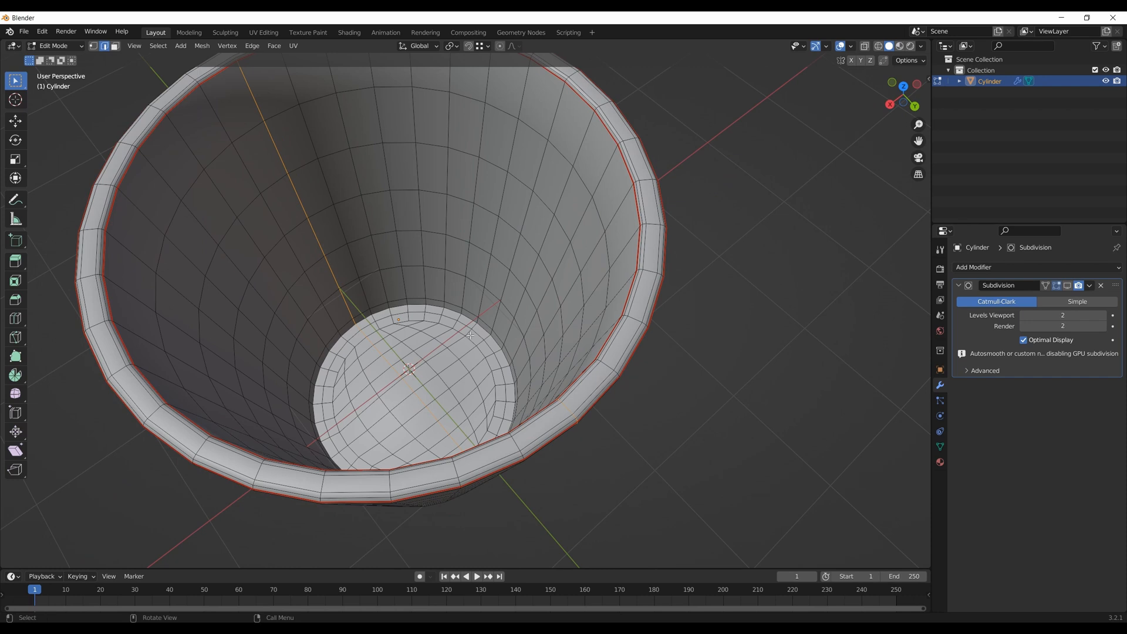
{"action": "key", "text": "KP_7"}
{"action": "key", "text": "z"}
{"action": "scroll", "coordinate": [327, 321], "scroll_direction": "down", "scroll_amount": 3}
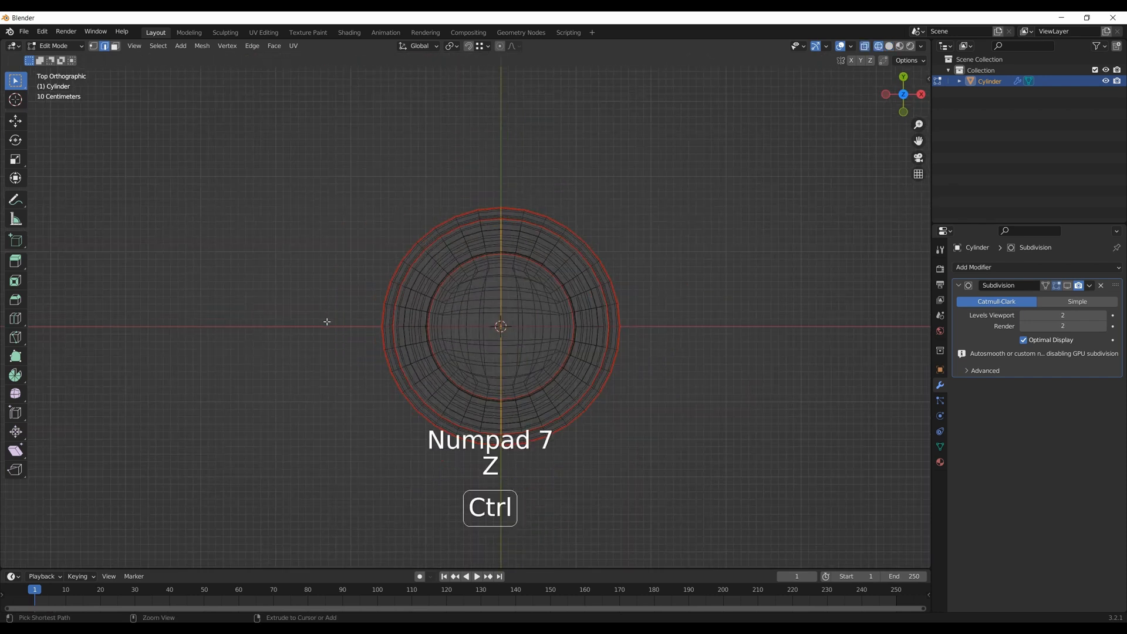
{"action": "left_click_drag", "start_coordinate": [322, 326], "coordinate": [668, 510], "text": "ctrl"}
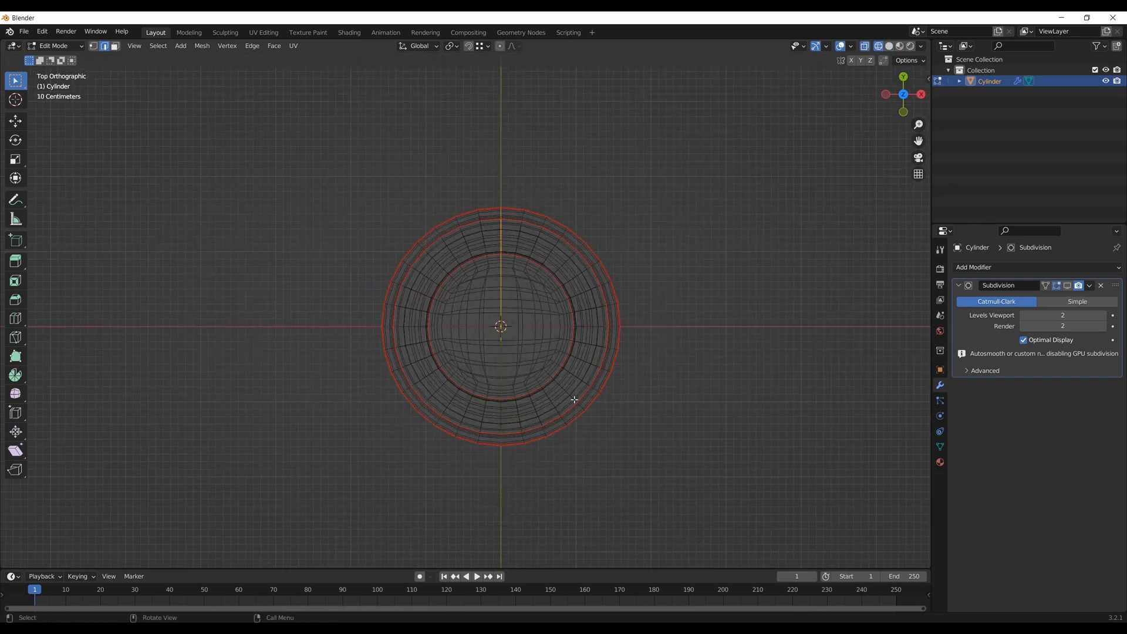
Return to solid shading and deselect the part of the vertical edge line that crosses the cup's underside
{"action": "key", "text": "KP_1"}
{"action": "middle_click_drag", "start_coordinate": [574, 399], "coordinate": [611, 412]}
{"action": "middle_click_drag", "start_coordinate": [390, 314], "coordinate": [468, 331]}
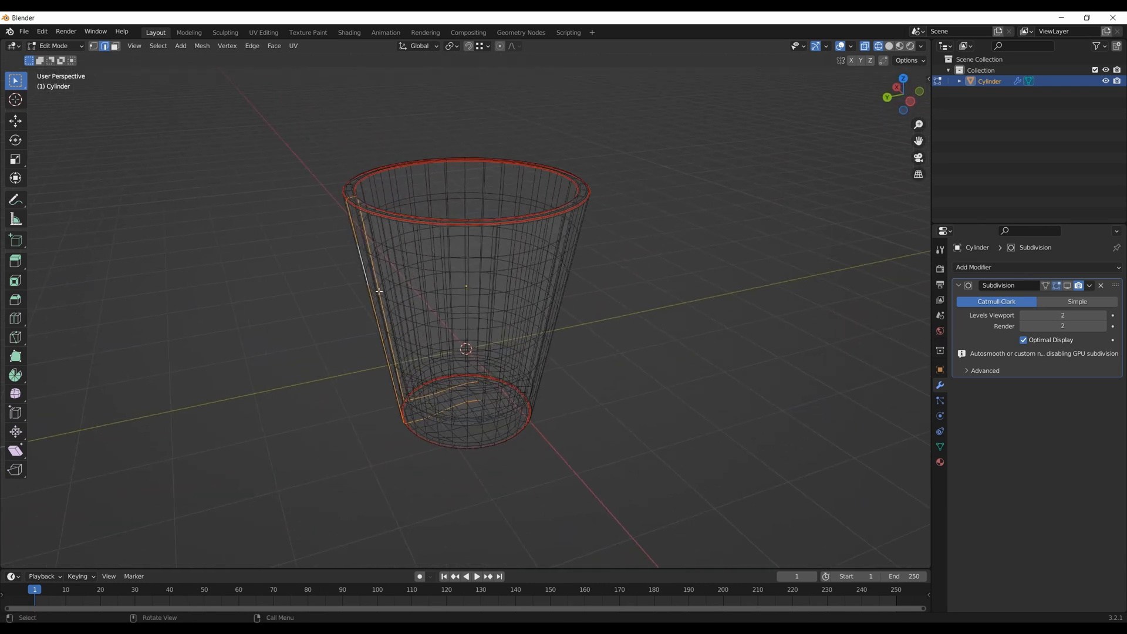
{"action": "middle_click_drag", "start_coordinate": [379, 291], "coordinate": [434, 289]}
{"action": "middle_click_drag", "start_coordinate": [492, 255], "coordinate": [389, 283]}
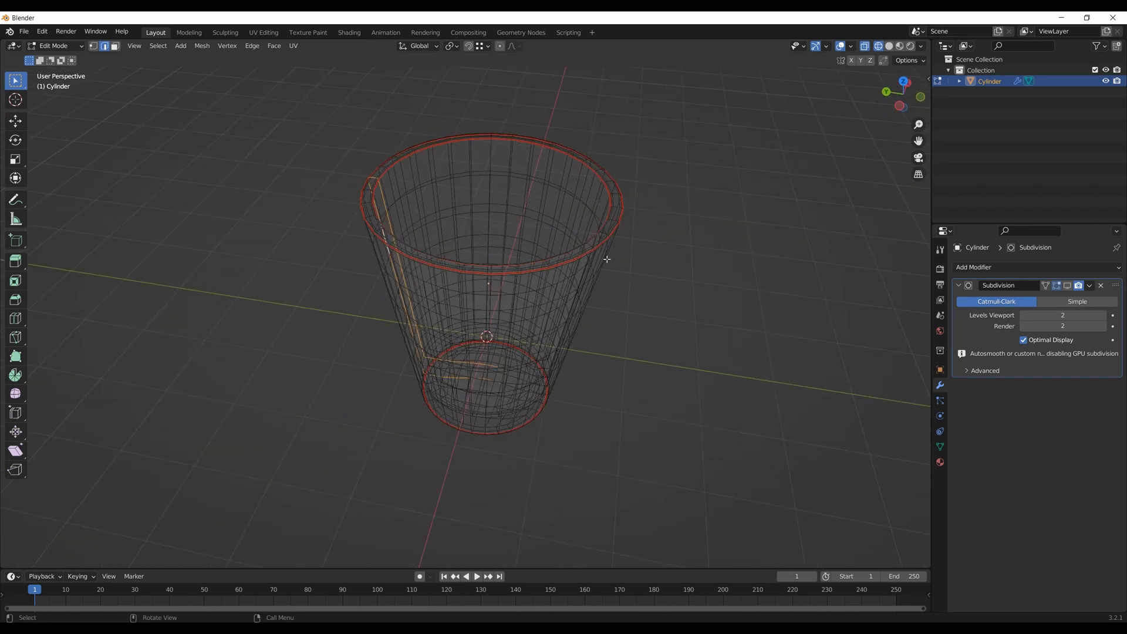
{"action": "middle_click_drag", "start_coordinate": [572, 326], "coordinate": [550, 281]}
{"action": "middle_click_drag", "start_coordinate": [440, 303], "coordinate": [463, 232]}
{"action": "middle_click_drag", "start_coordinate": [450, 385], "coordinate": [461, 328]}
{"action": "key", "text": "z"}
{"action": "left_click", "coordinate": [502, 393]}
{"action": "middle_click_drag", "start_coordinate": [503, 392], "coordinate": [531, 360], "text": "shift"}
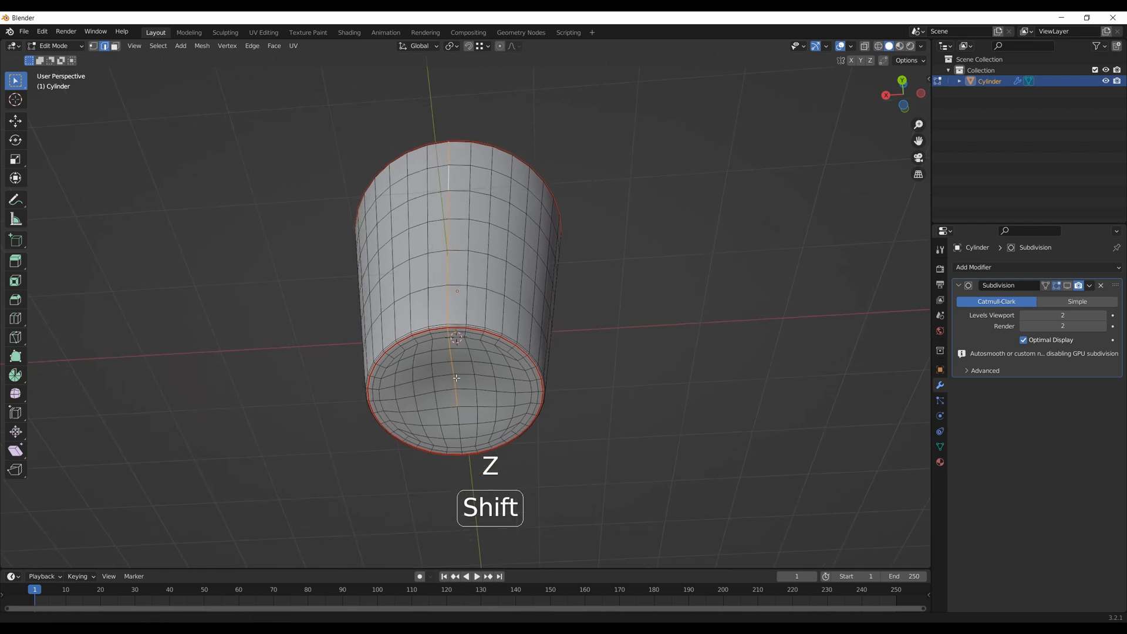
{"action": "scroll", "coordinate": [453, 405], "scroll_direction": "up", "scroll_amount": 2}
{"action": "middle_click_drag", "start_coordinate": [452, 409], "coordinate": [414, 193], "text": "shift"}
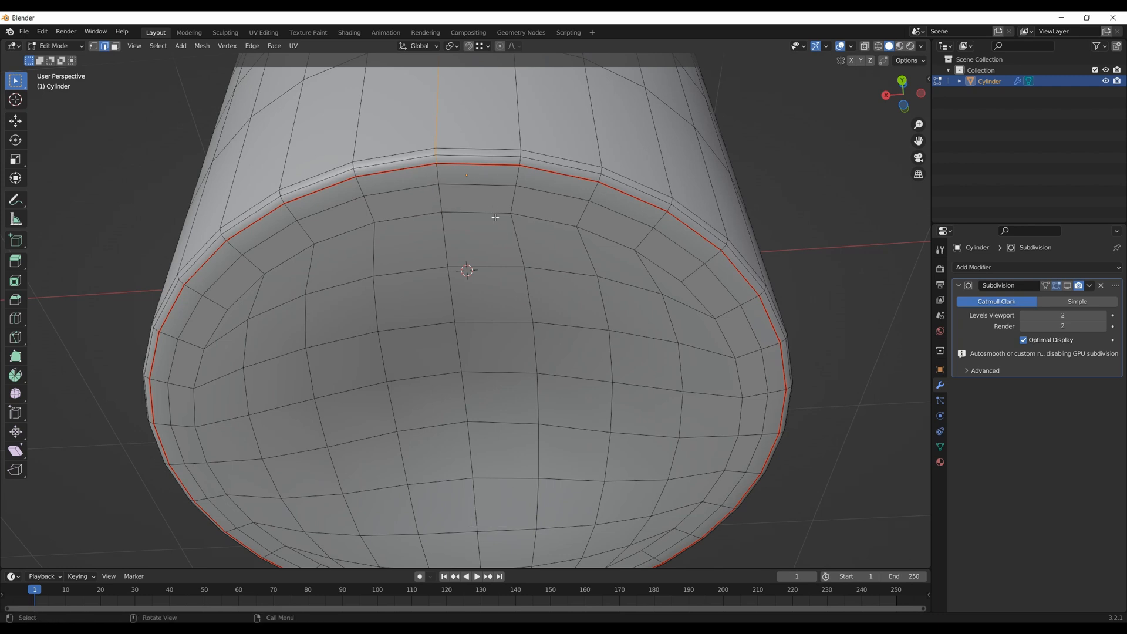
Deselect the edges crossing the cup's inner floor and mark the remaining vertical edge line as a seam
{"action": "scroll", "coordinate": [513, 236], "scroll_direction": "down", "scroll_amount": 6}
{"action": "middle_click_drag", "start_coordinate": [513, 236], "coordinate": [446, 361]}
{"action": "scroll", "coordinate": [446, 361], "scroll_direction": "up", "scroll_amount": 6}
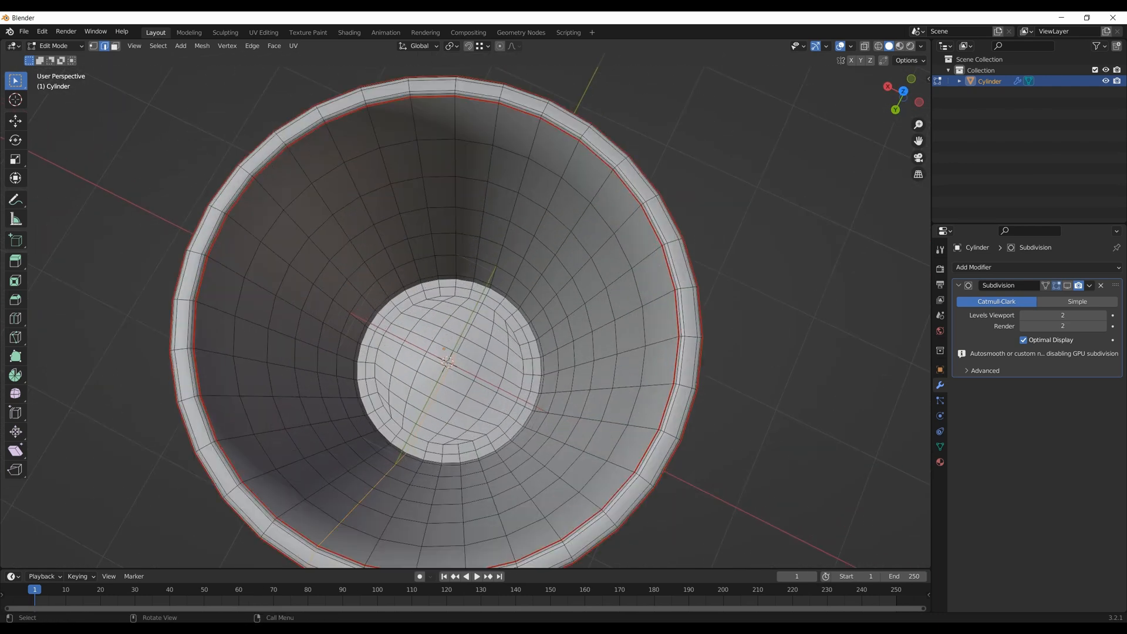
{"action": "middle_click_drag", "start_coordinate": [449, 401], "coordinate": [279, 379]}
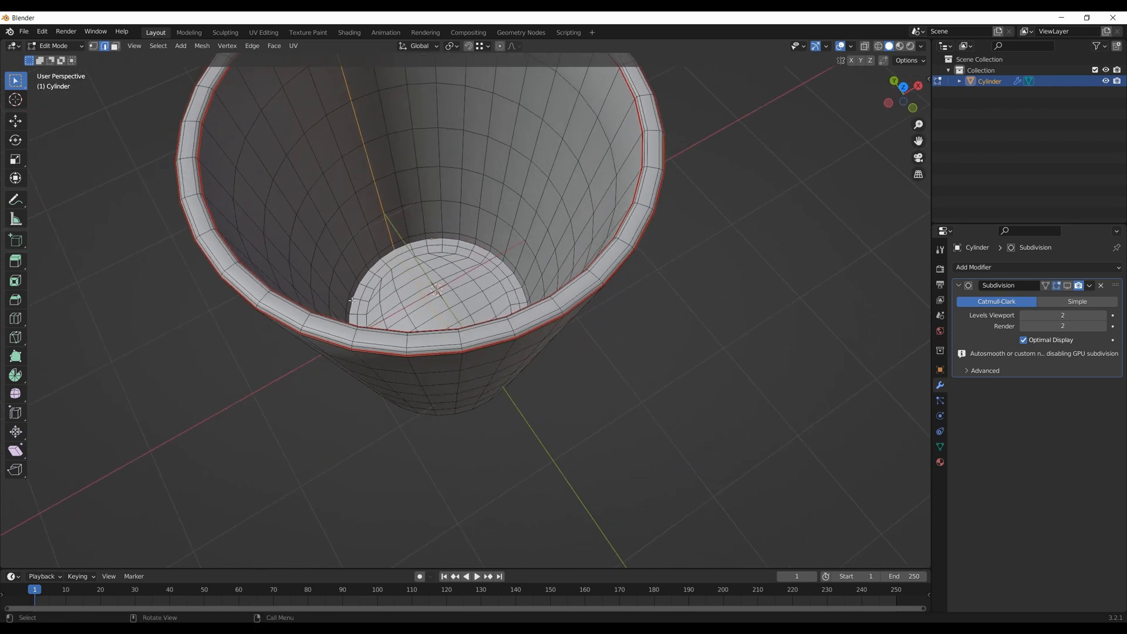
{"action": "scroll", "coordinate": [410, 322], "scroll_direction": "up", "scroll_amount": 4}
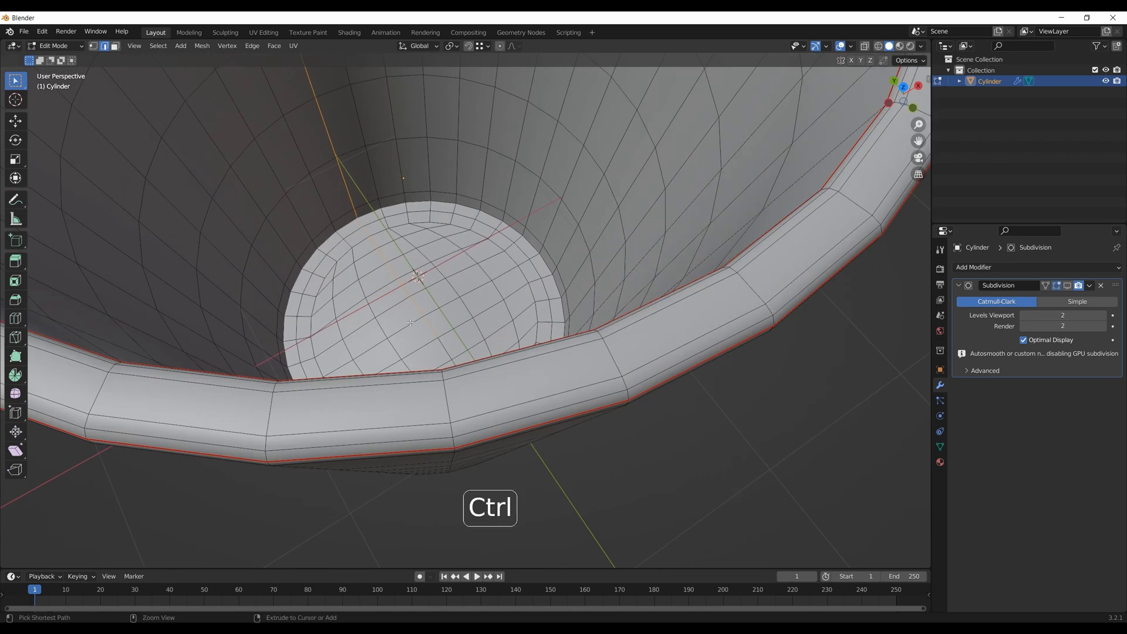
{"action": "right_click", "coordinate": [358, 217]}
{"action": "left_click", "coordinate": [331, 252]}
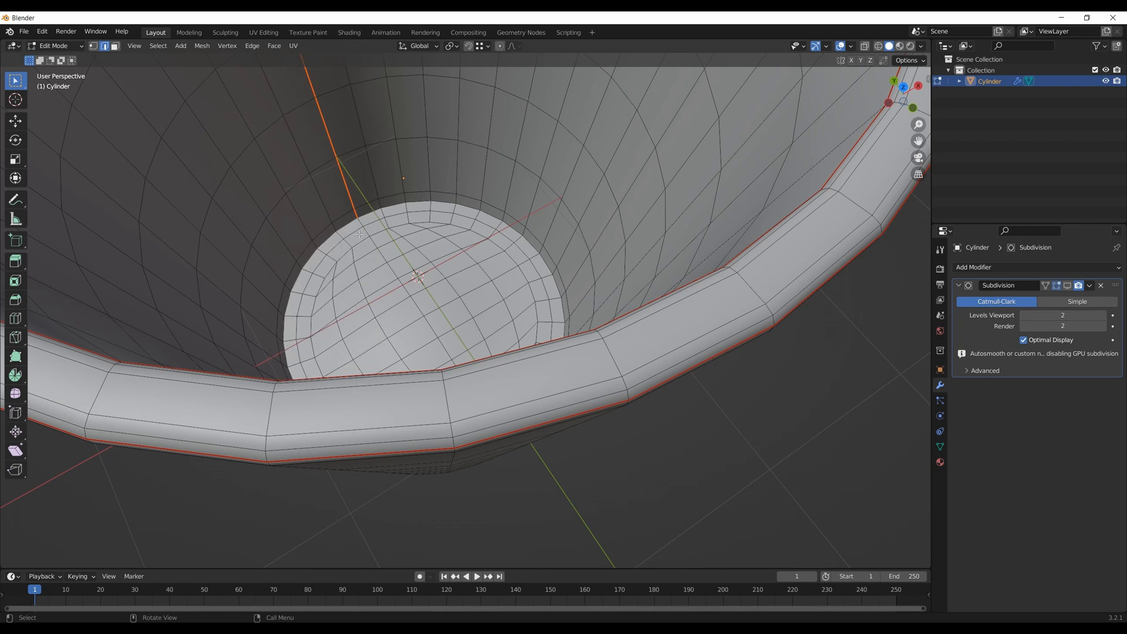
Select the edge loop around the cup's inner floor and mark it as a seam
{"action": "left_click", "coordinate": [375, 220], "text": "alt"}
{"action": "scroll", "coordinate": [347, 177], "scroll_direction": "up", "scroll_amount": 2}
{"action": "right_click", "coordinate": [381, 180]}
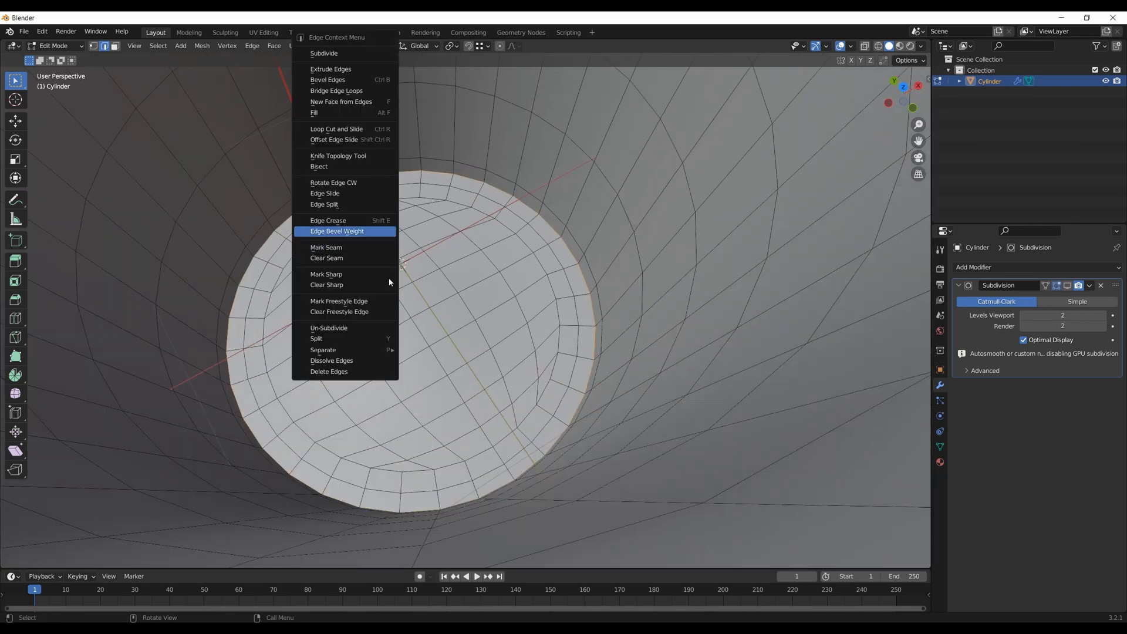
{"action": "left_click", "coordinate": [347, 249]}
Split the 3D viewport into two side-by-side areas and switch one of them to the UV Editor
{"action": "scroll", "coordinate": [355, 262], "scroll_direction": "down", "scroll_amount": 5}
{"action": "middle_click_drag", "start_coordinate": [355, 263], "coordinate": [437, 287]}
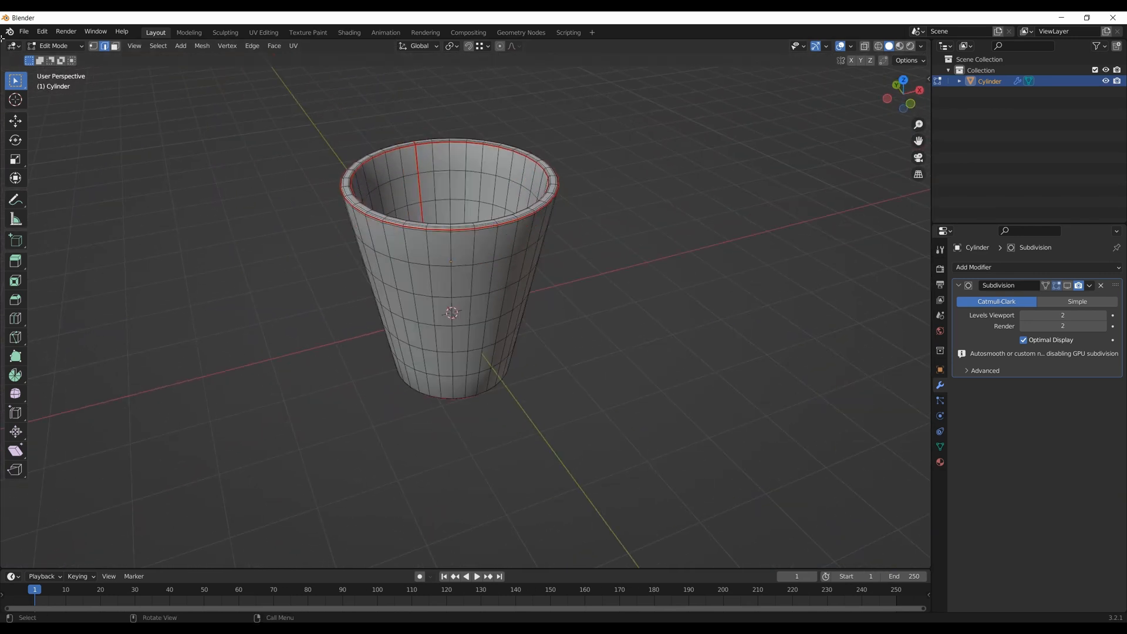
{"action": "left_click_drag", "start_coordinate": [2, 38], "coordinate": [488, 111]}
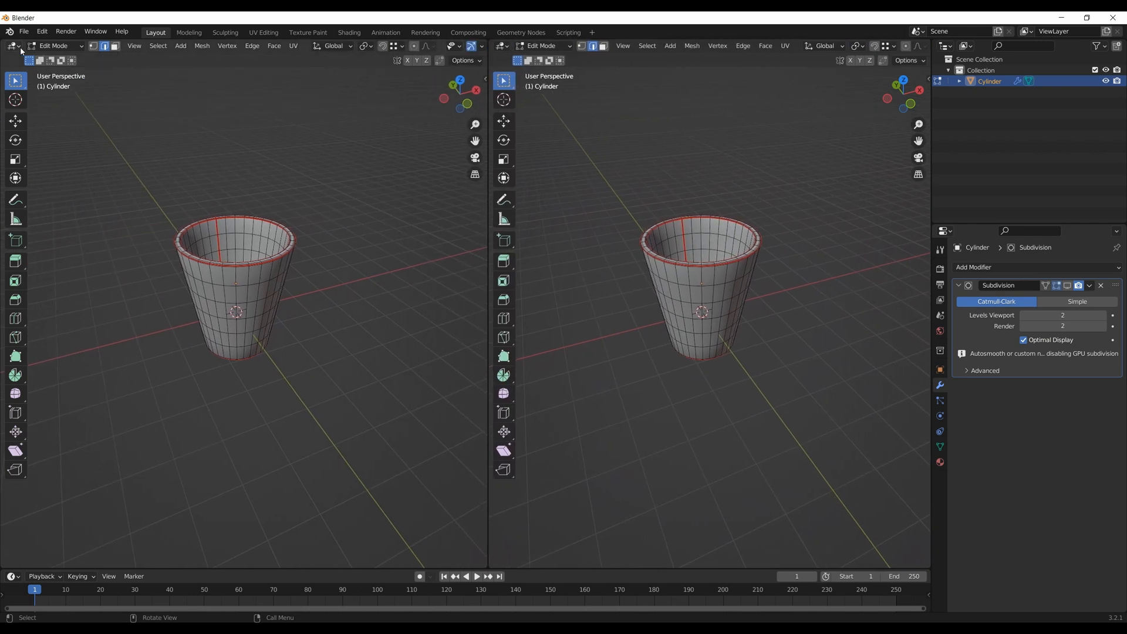
{"action": "left_click", "coordinate": [20, 50]}
{"action": "left_click", "coordinate": [56, 102]}
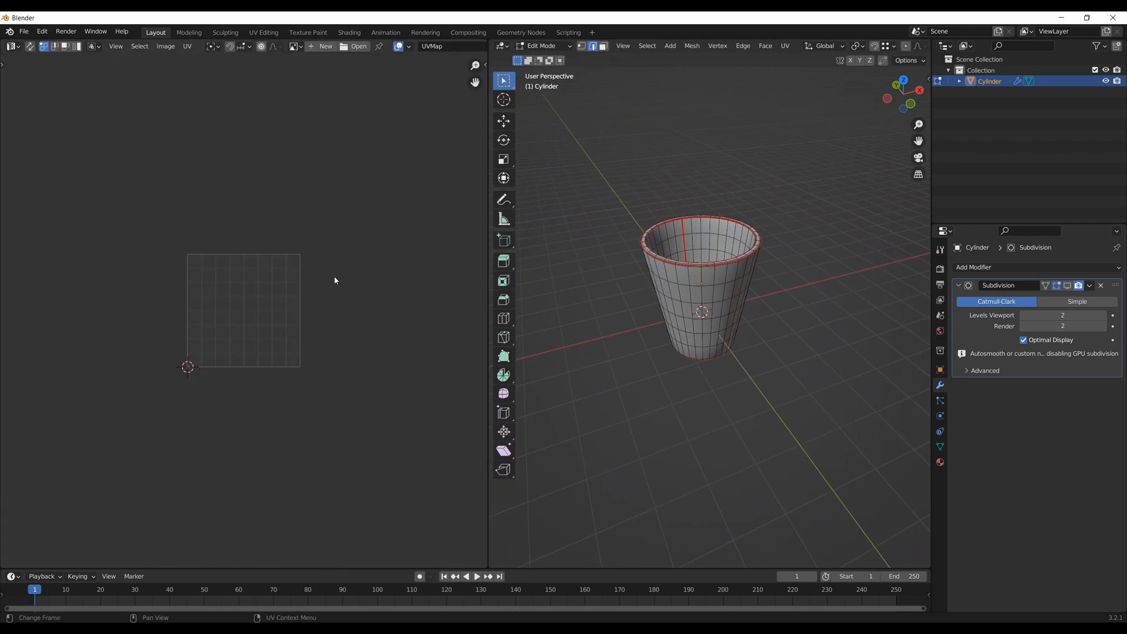
Select the cup's entire mesh in Edit Mode and unwrap it along the marked seams
{"action": "scroll", "coordinate": [339, 305], "scroll_direction": "up", "scroll_amount": 4}
{"action": "key", "text": "Tab"}
{"action": "key", "text": "Tab"}
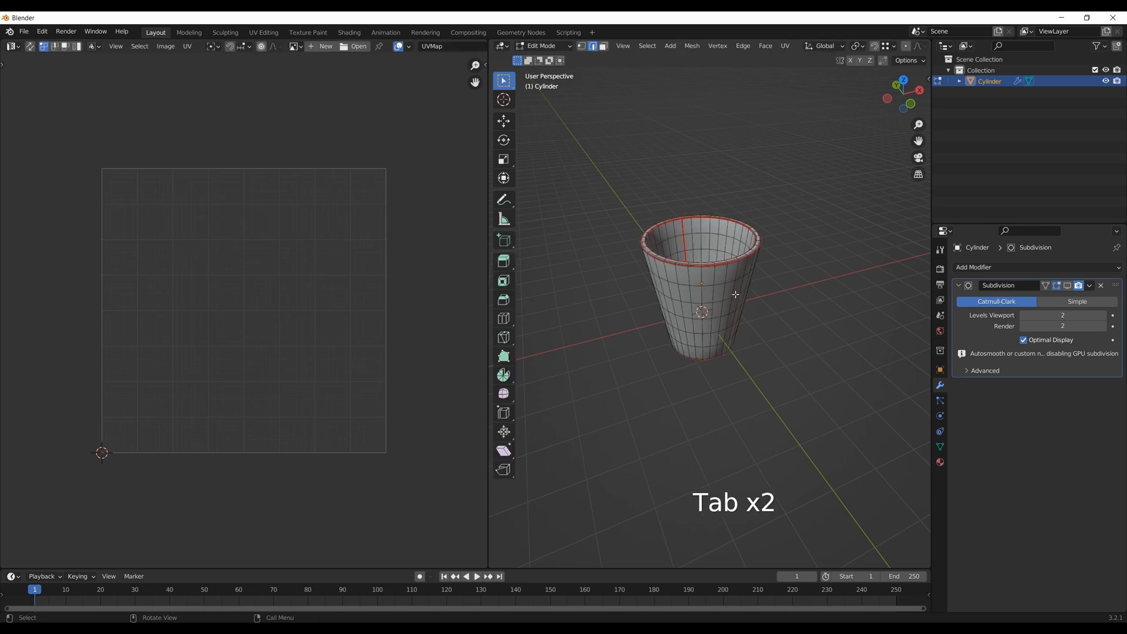
{"action": "key", "text": "a"}
{"action": "key", "text": "u"}
{"action": "left_click", "coordinate": [730, 289]}
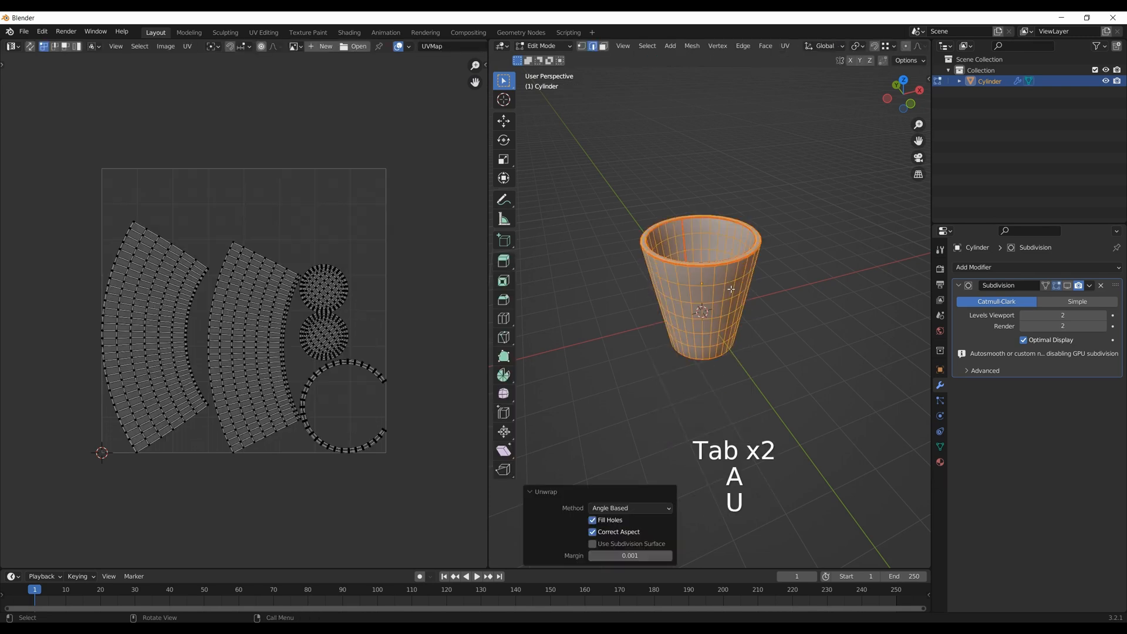
Examine the shape and layout of the cup's unwrapped UV islands
{"action": "scroll", "coordinate": [338, 333], "scroll_direction": "up", "scroll_amount": 3}
{"action": "middle_click_drag", "start_coordinate": [354, 369], "coordinate": [323, 294], "text": "shift"}
{"action": "scroll", "coordinate": [321, 289], "scroll_direction": "down", "scroll_amount": 2}
{"action": "scroll", "coordinate": [323, 294], "scroll_direction": "up", "scroll_amount": 1}
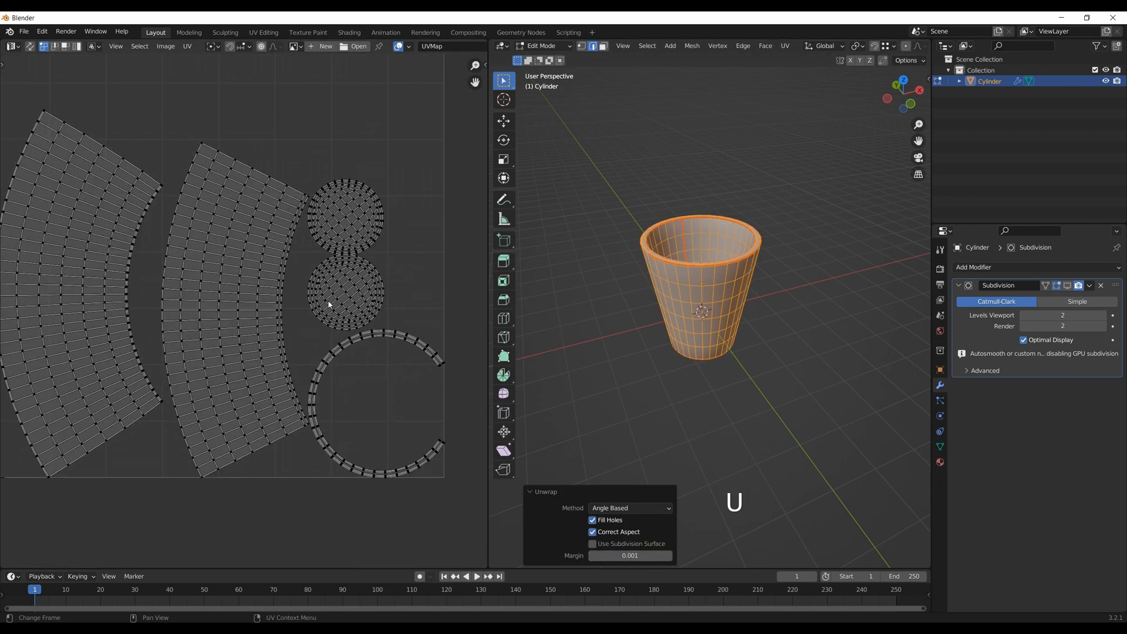
{"action": "middle_click_drag", "start_coordinate": [329, 339], "coordinate": [328, 321], "text": "shift"}
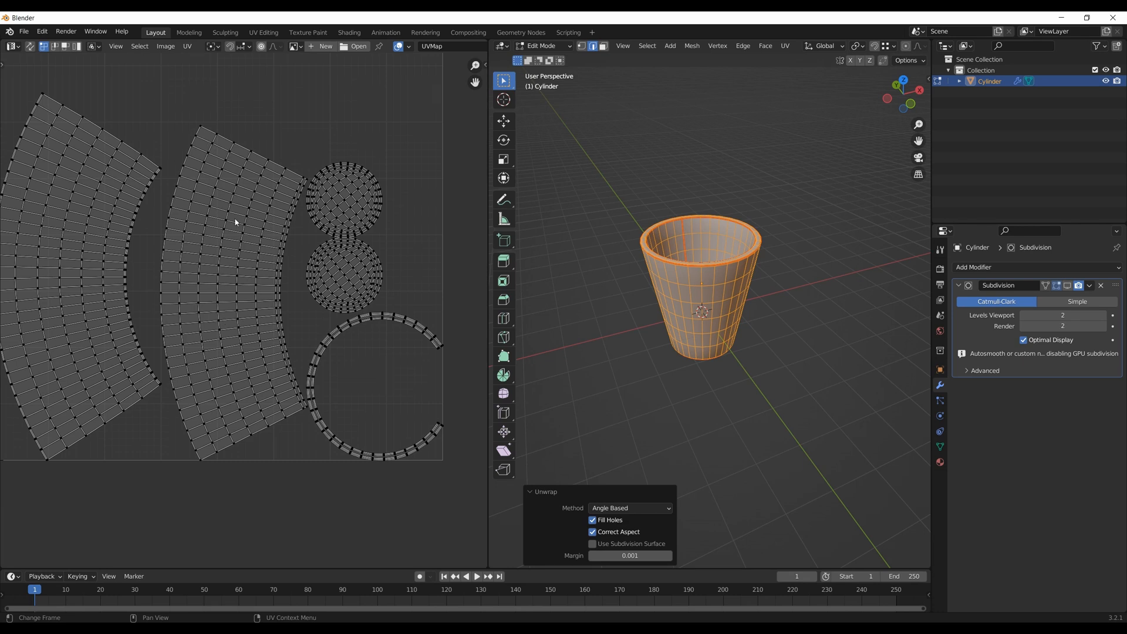
{"action": "scroll", "coordinate": [222, 287], "scroll_direction": "down", "scroll_amount": 2}
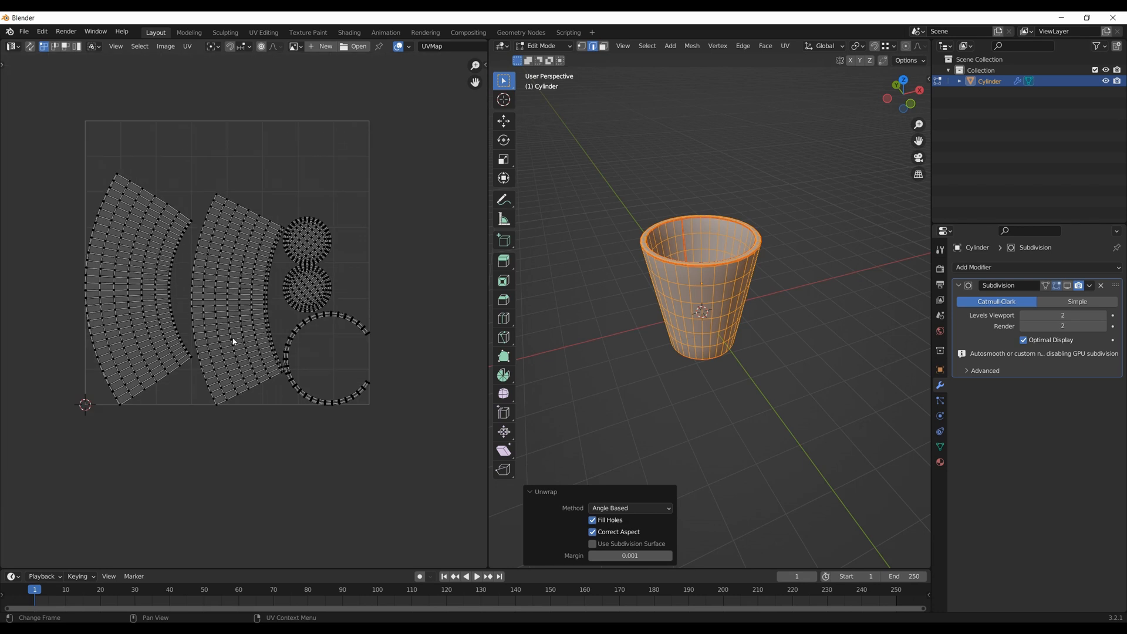
{"action": "scroll", "coordinate": [249, 283], "scroll_direction": "up", "scroll_amount": 3}
{"action": "scroll", "coordinate": [249, 283], "scroll_direction": "down", "scroll_amount": 2}
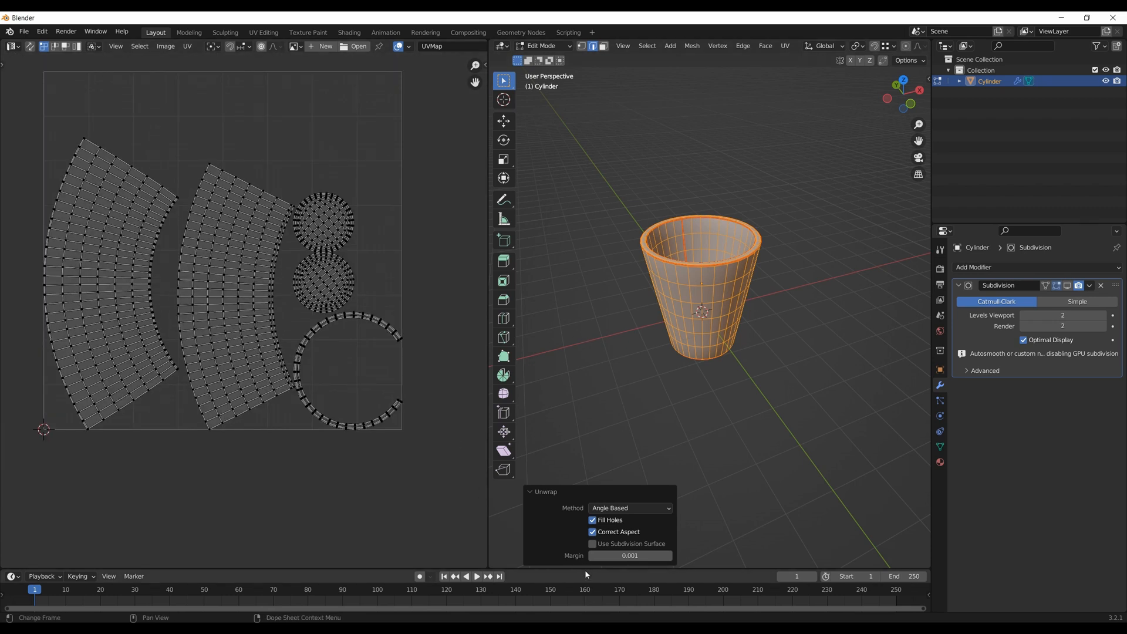
Enlarge the timeline area, switch it to the Shader Editor, and create a new material for the cup
{"action": "left_click_drag", "start_coordinate": [565, 570], "coordinate": [565, 389]}
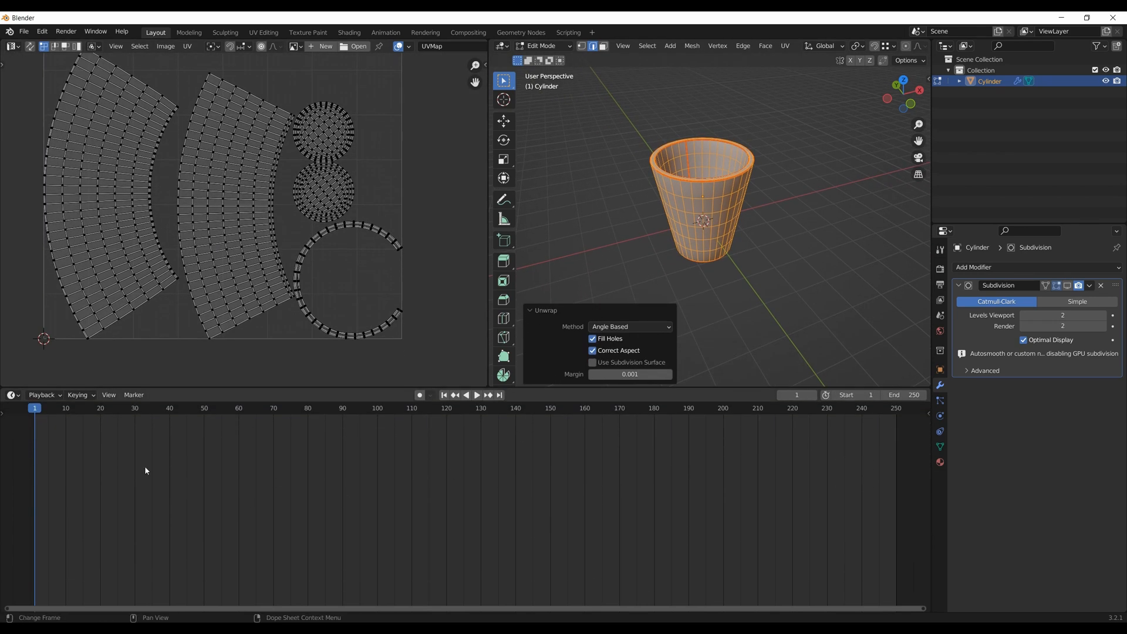
{"action": "left_click", "coordinate": [12, 394]}
{"action": "left_click", "coordinate": [65, 497]}
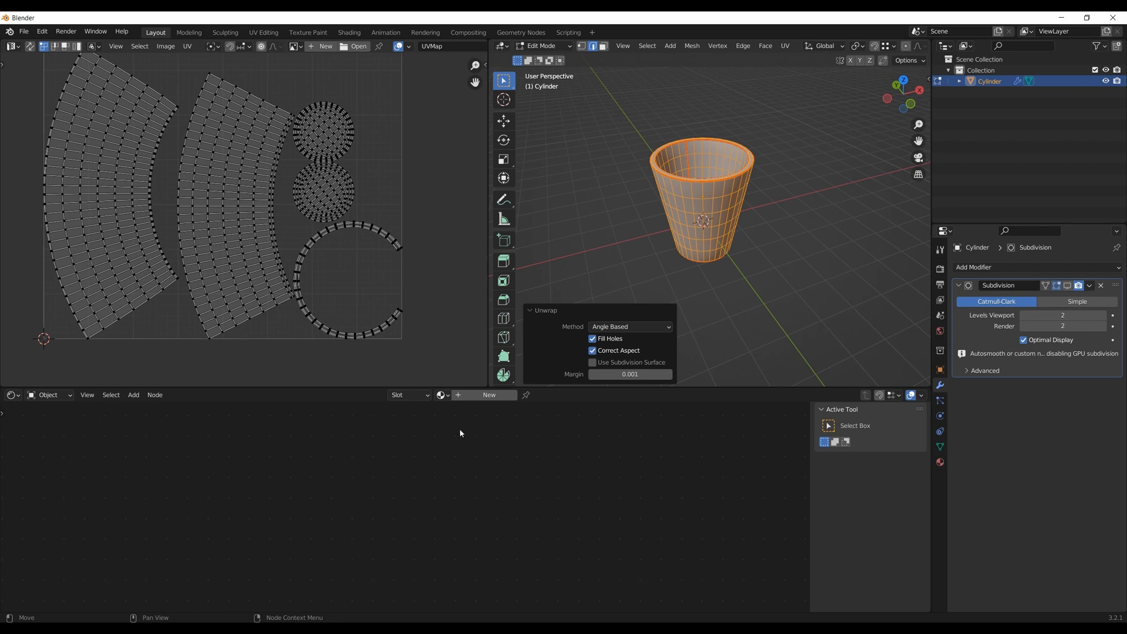
{"action": "left_click", "coordinate": [472, 394]}
Add a Checker Texture node and place it beside the Principled BSDF node
{"action": "key", "text": "shift+a"}
{"action": "left_click", "coordinate": [239, 488]}
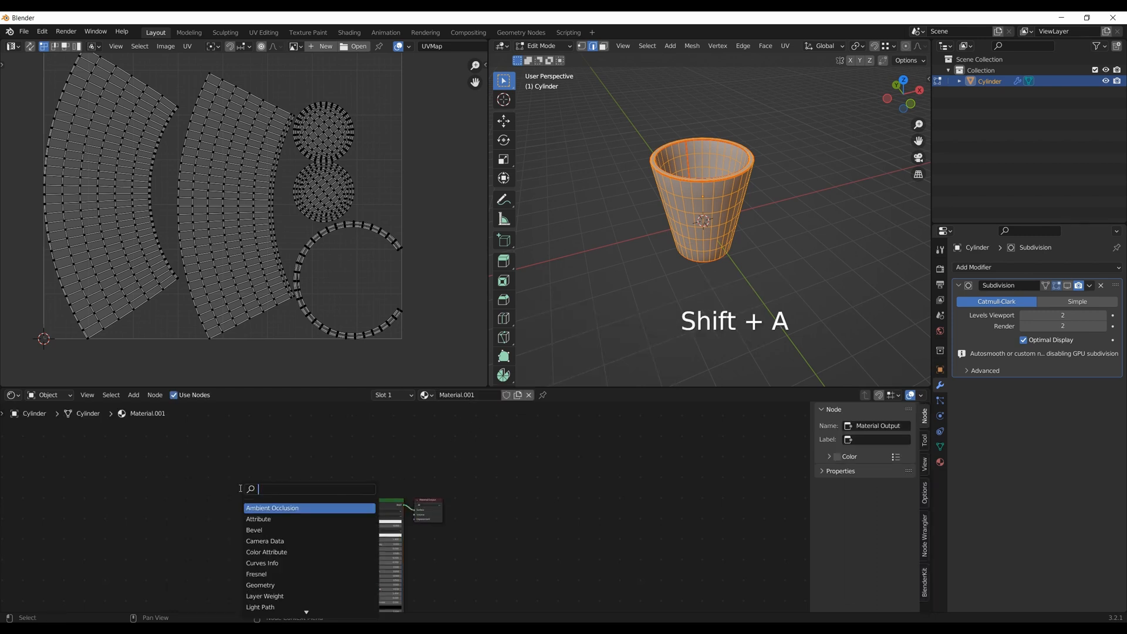
{"action": "type", "text": "che"}
{"action": "left_click", "coordinate": [293, 506]}
{"action": "scroll", "coordinate": [252, 505], "scroll_direction": "up", "scroll_amount": 1}
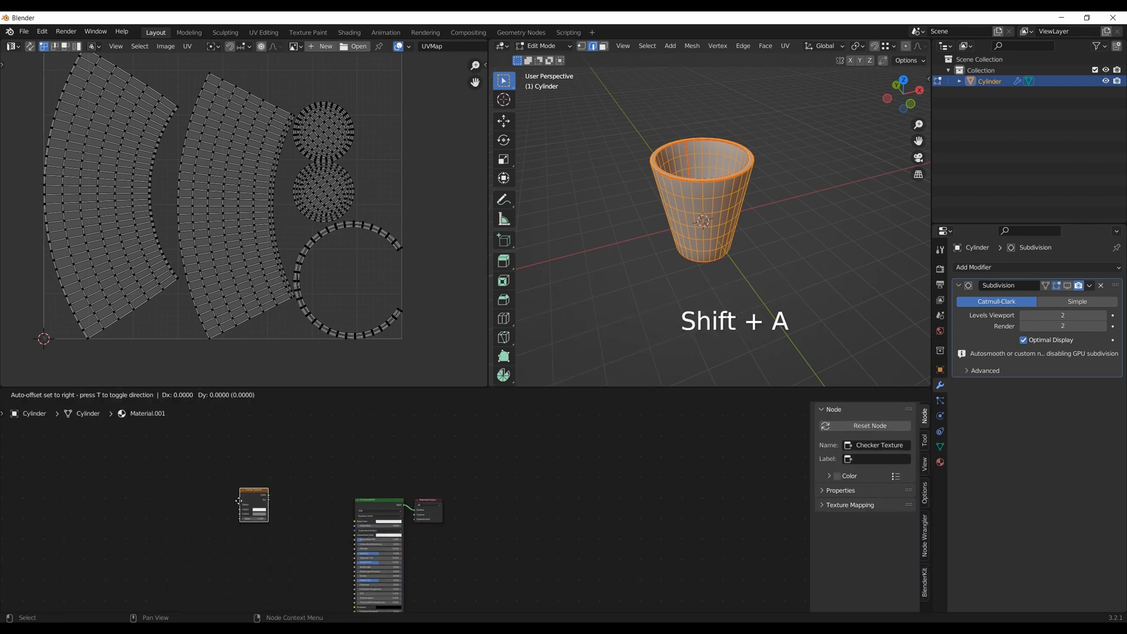
{"action": "left_click", "coordinate": [290, 507]}
{"action": "scroll", "coordinate": [300, 537], "scroll_direction": "up", "scroll_amount": 2}
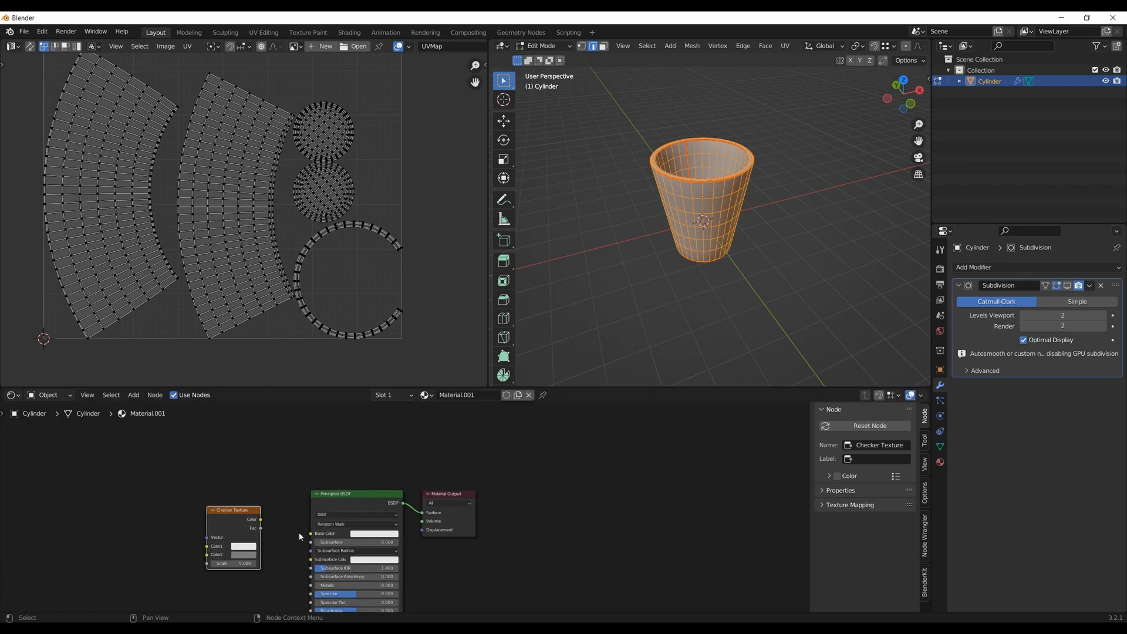
Adjust the Checker Texture node's position and connect its Color output to the Principled BSDF's Base Color
{"action": "left_click_drag", "start_coordinate": [235, 514], "coordinate": [247, 502]}
{"action": "scroll", "coordinate": [253, 507], "scroll_direction": "up", "scroll_amount": 3}
{"action": "middle_click_drag", "start_coordinate": [267, 522], "coordinate": [273, 468]}
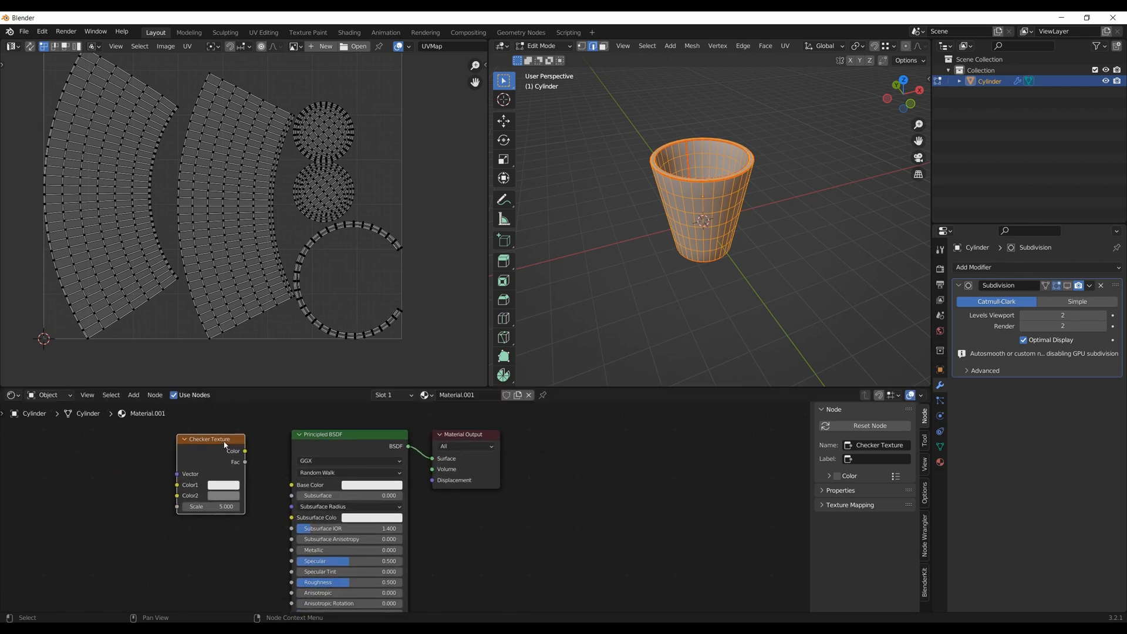
{"action": "left_click_drag", "start_coordinate": [245, 451], "coordinate": [292, 484]}
{"action": "middle_click_drag", "start_coordinate": [248, 452], "coordinate": [343, 462]}
{"action": "left_click", "coordinate": [273, 473]}
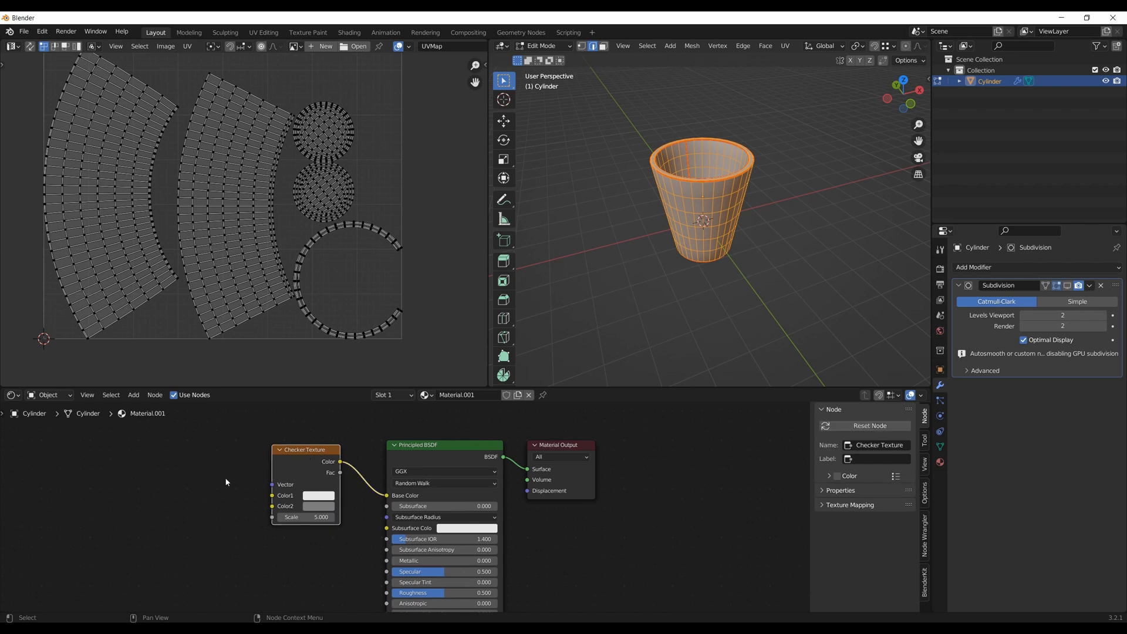
Add linked Texture Coordinate and Mapping nodes to the Checker Texture node
{"action": "left_click", "coordinate": [278, 450]}
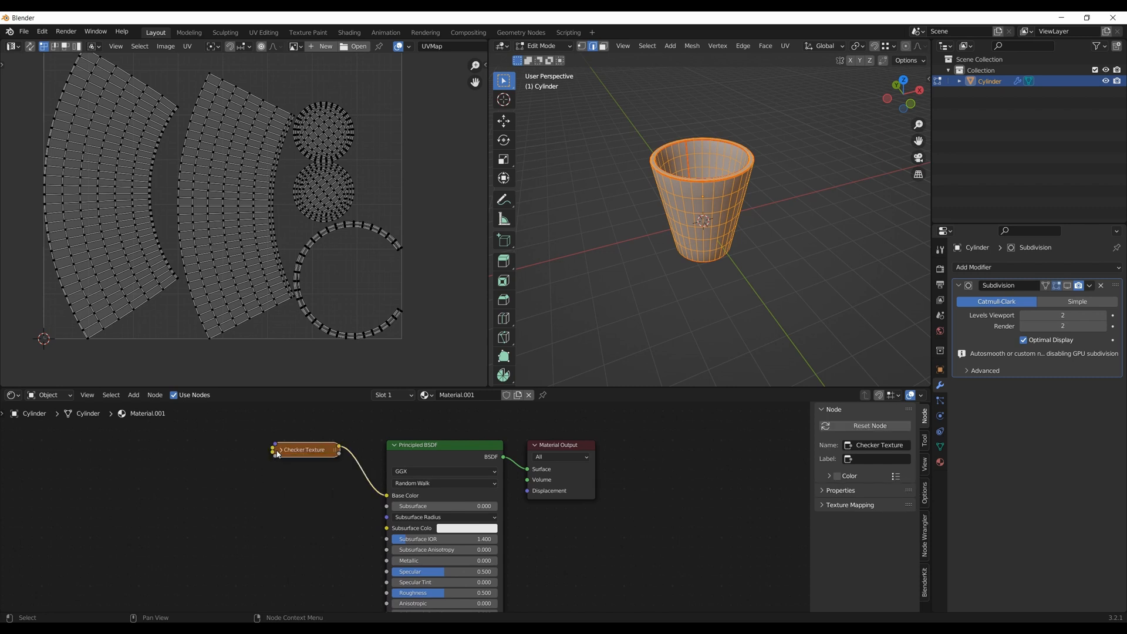
{"action": "left_click", "coordinate": [280, 450]}
{"action": "key", "text": "ctrl+t"}
Check in the preferences that the Node Wrangler add-on is enabled, view its details, and close the preferences
{"action": "left_click", "coordinate": [43, 32]}
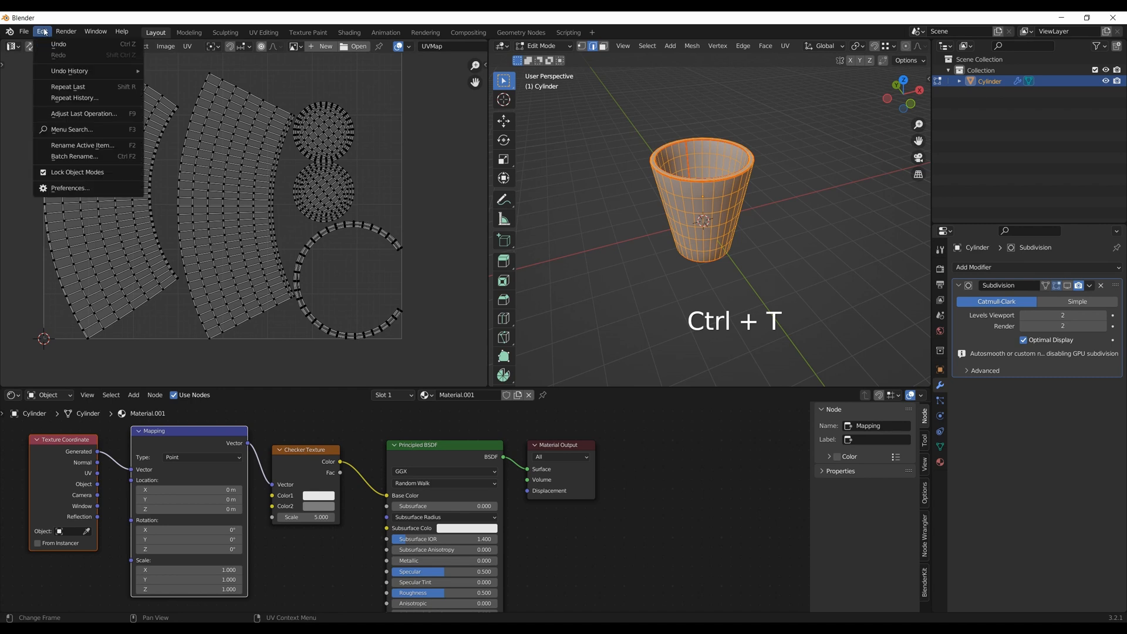
{"action": "left_click", "coordinate": [69, 188]}
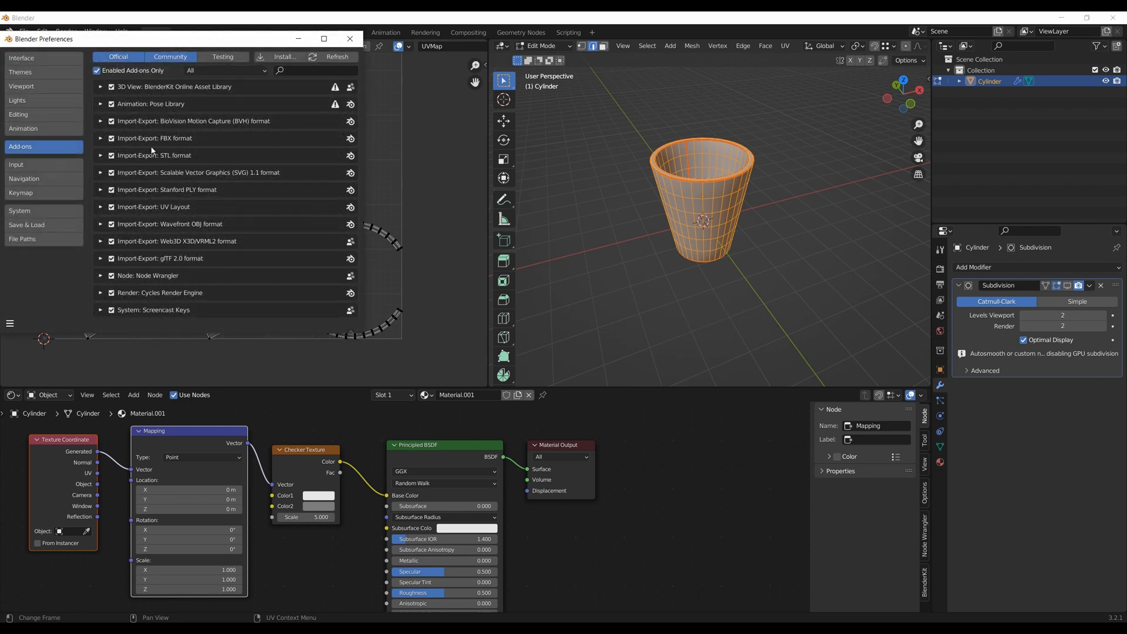
{"action": "left_click", "coordinate": [101, 276]}
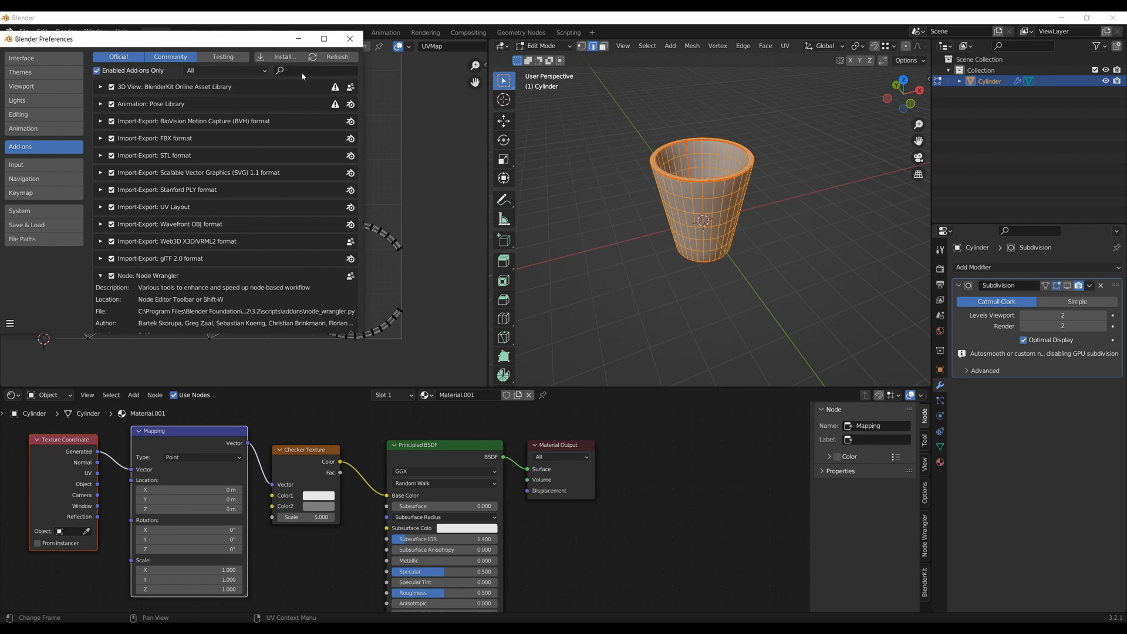
{"action": "left_click", "coordinate": [349, 47]}
Connect the Texture Coordinate node's UV output to the Mapping node's Vector input in place of Generated
{"action": "scroll", "coordinate": [177, 506], "scroll_direction": "down", "scroll_amount": 1}
{"action": "middle_click_drag", "start_coordinate": [144, 465], "coordinate": [167, 454]}
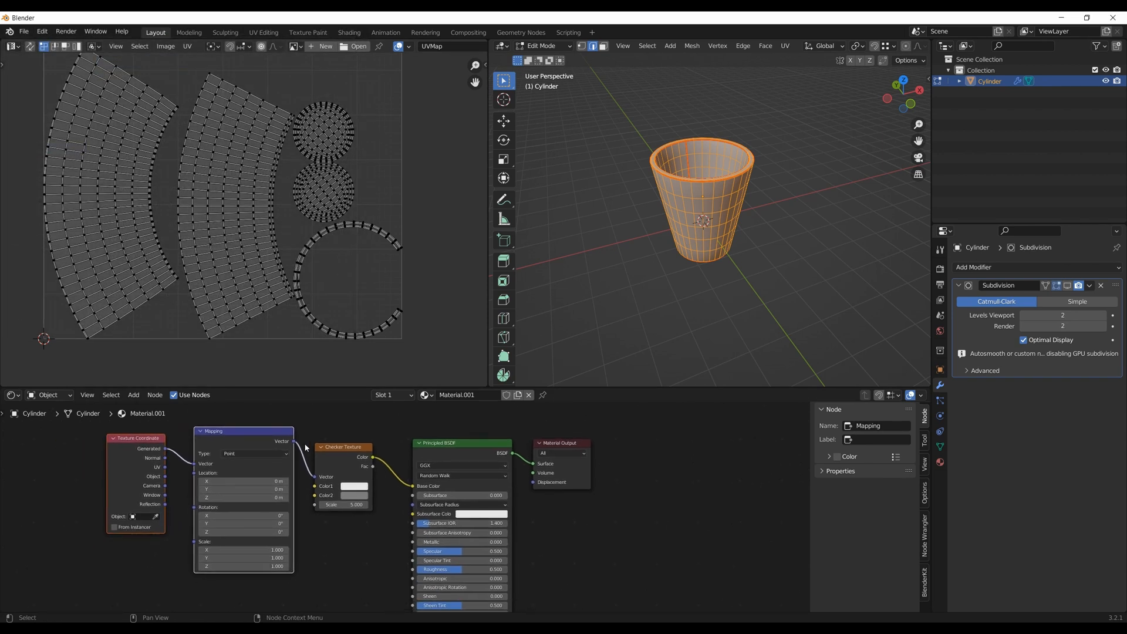
{"action": "left_click", "coordinate": [337, 448]}
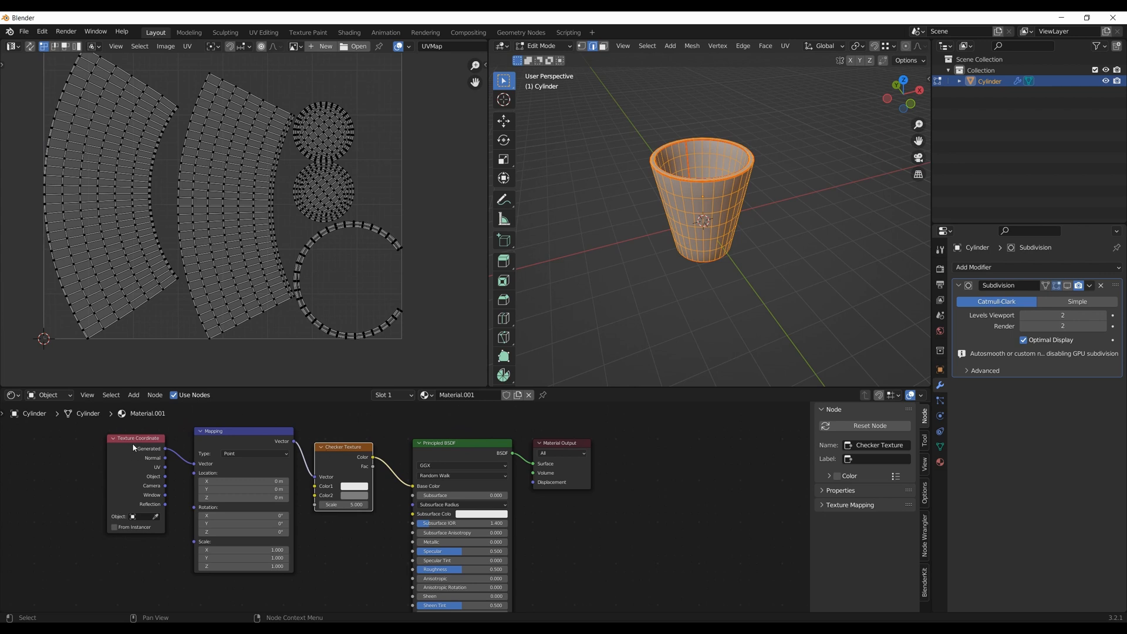
{"action": "scroll", "coordinate": [200, 465], "scroll_direction": "down", "scroll_amount": 1}
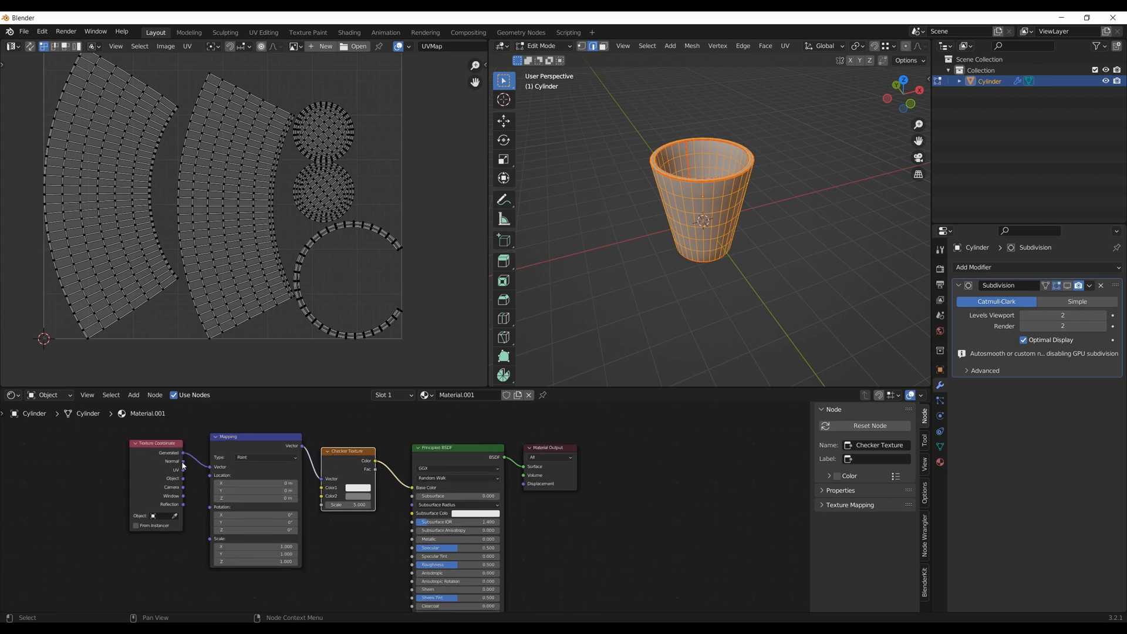
{"action": "left_click", "coordinate": [182, 473]}
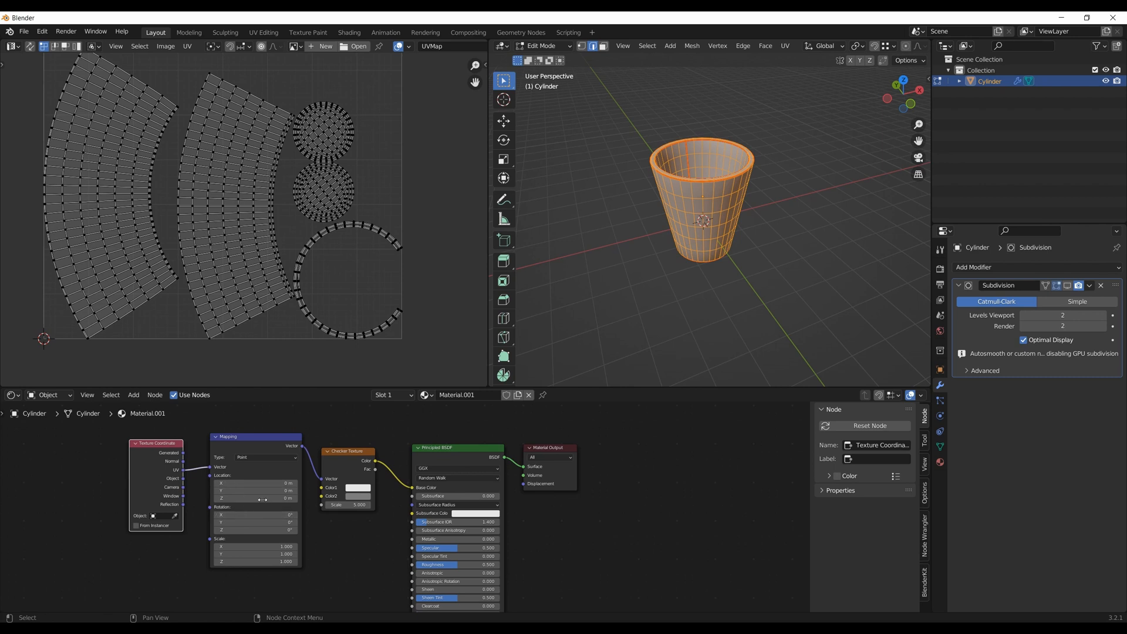
Show the cup in Material Preview shading and set the Mapping node's Scale to -9.400 on X, Y and Z
{"action": "middle_click_drag", "start_coordinate": [263, 499], "coordinate": [215, 475]}
{"action": "key", "text": "z"}
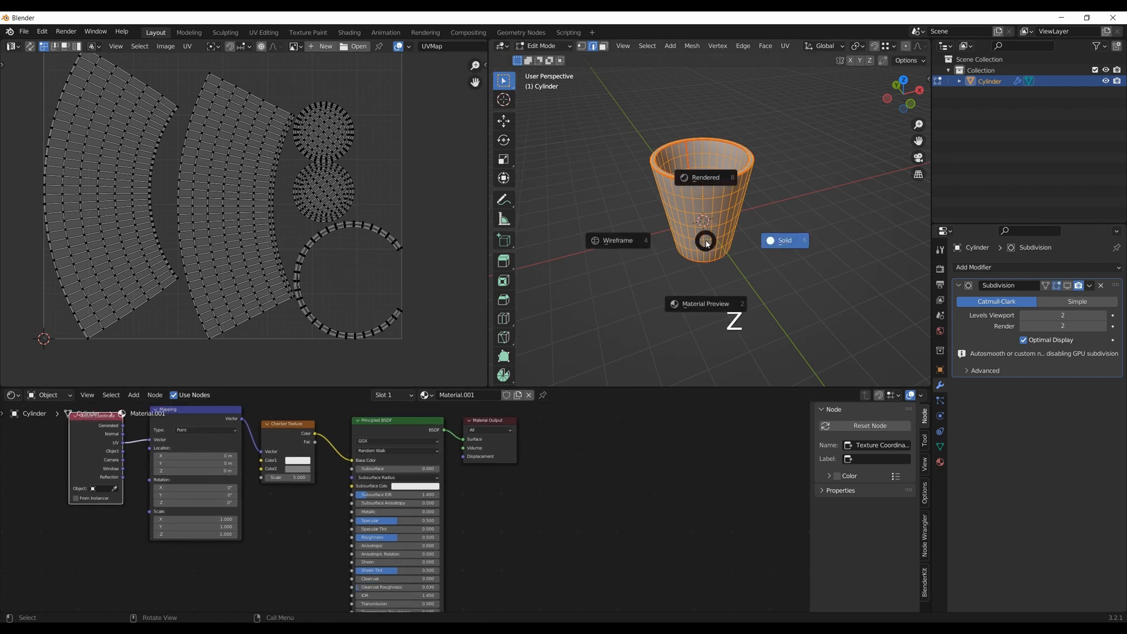
{"action": "left_click", "coordinate": [704, 305]}
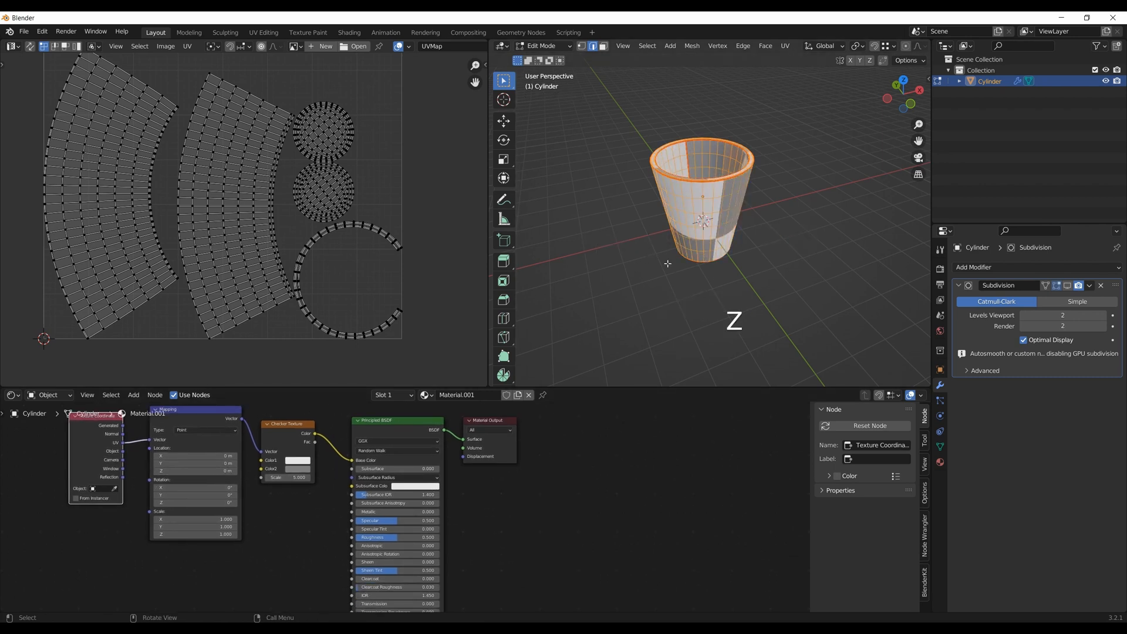
{"action": "left_click_drag", "start_coordinate": [195, 534], "coordinate": [134, 533]}
Inspect the checker pattern on the cup's outer wall in Object Mode, from the front and at an angle
{"action": "key", "text": "Tab"}
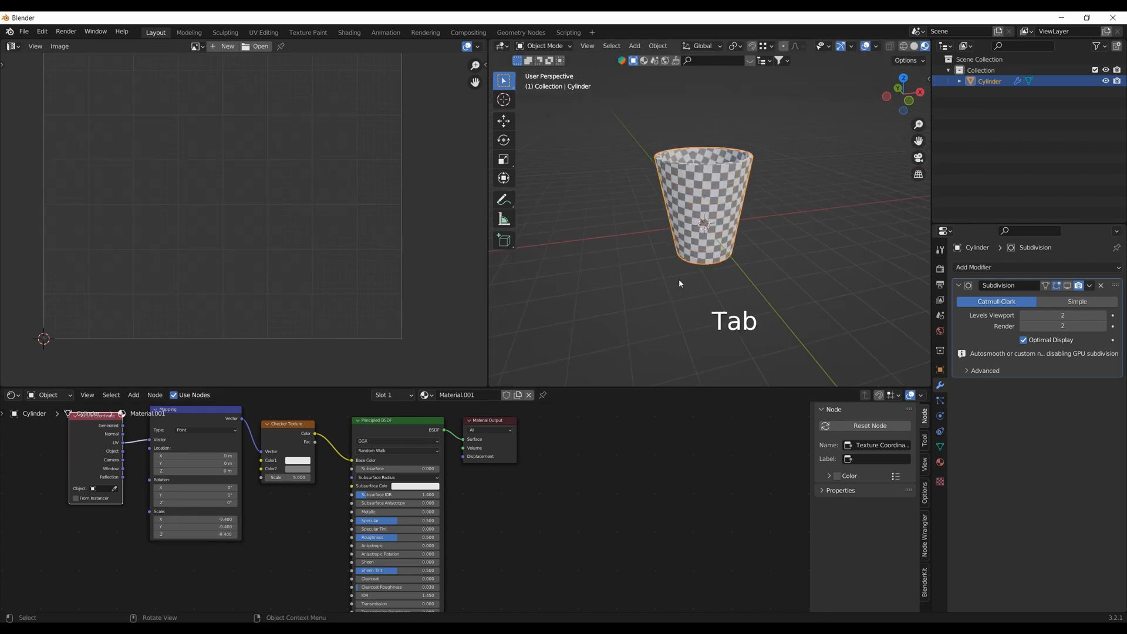
{"action": "scroll", "coordinate": [703, 252], "scroll_direction": "up", "scroll_amount": 3}
{"action": "key", "text": "KP_1"}
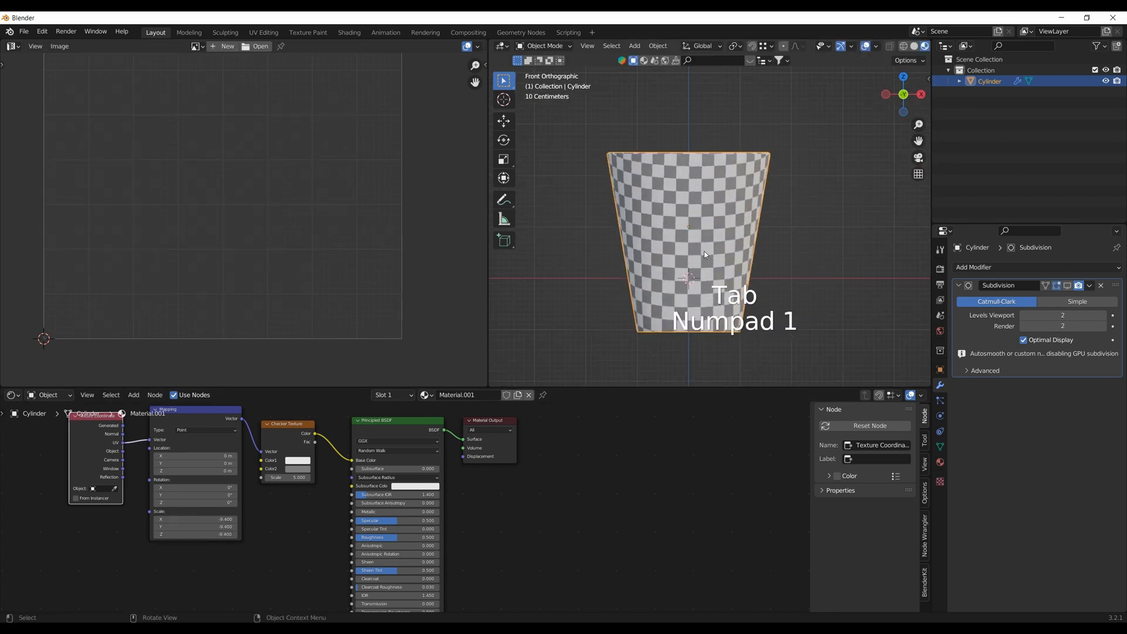
{"action": "middle_click_drag", "start_coordinate": [703, 251], "coordinate": [663, 260]}
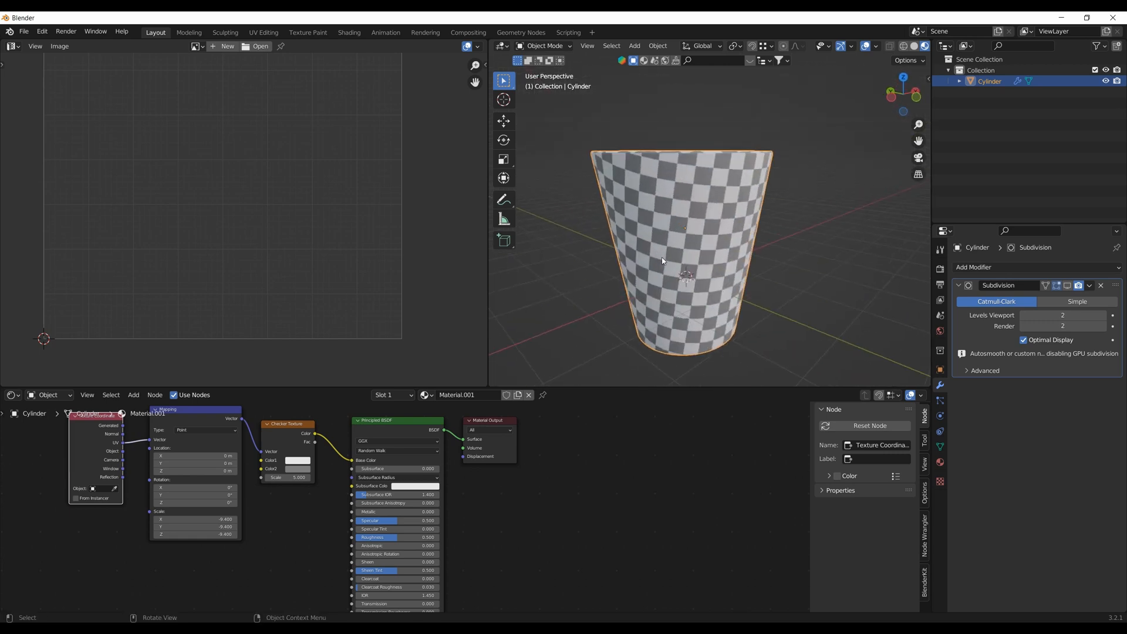
{"action": "key", "text": "KP_1"}
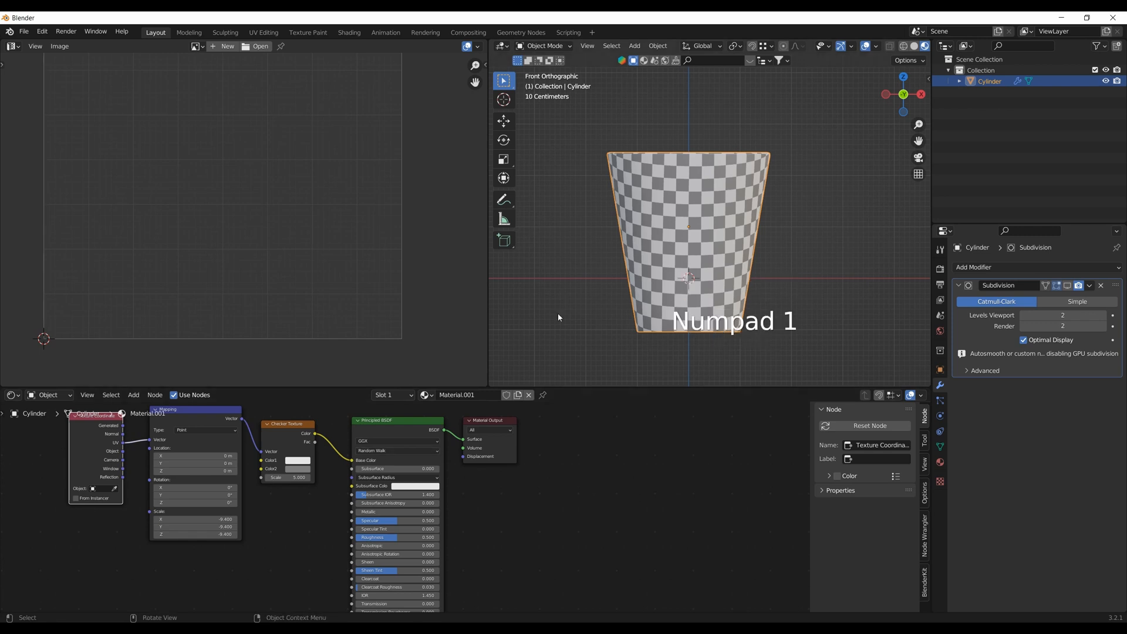
Enter Edit Mode on the cup and switch to face selection
{"action": "key", "text": "Tab"}
{"action": "middle_click_drag", "start_coordinate": [613, 231], "coordinate": [685, 233]}
{"action": "key", "text": "Tab"}
{"action": "key", "text": "Tab"}
{"action": "scroll", "coordinate": [332, 206], "scroll_direction": "down", "scroll_amount": 3}
{"action": "scroll", "coordinate": [684, 234], "scroll_direction": "up", "scroll_amount": 3}
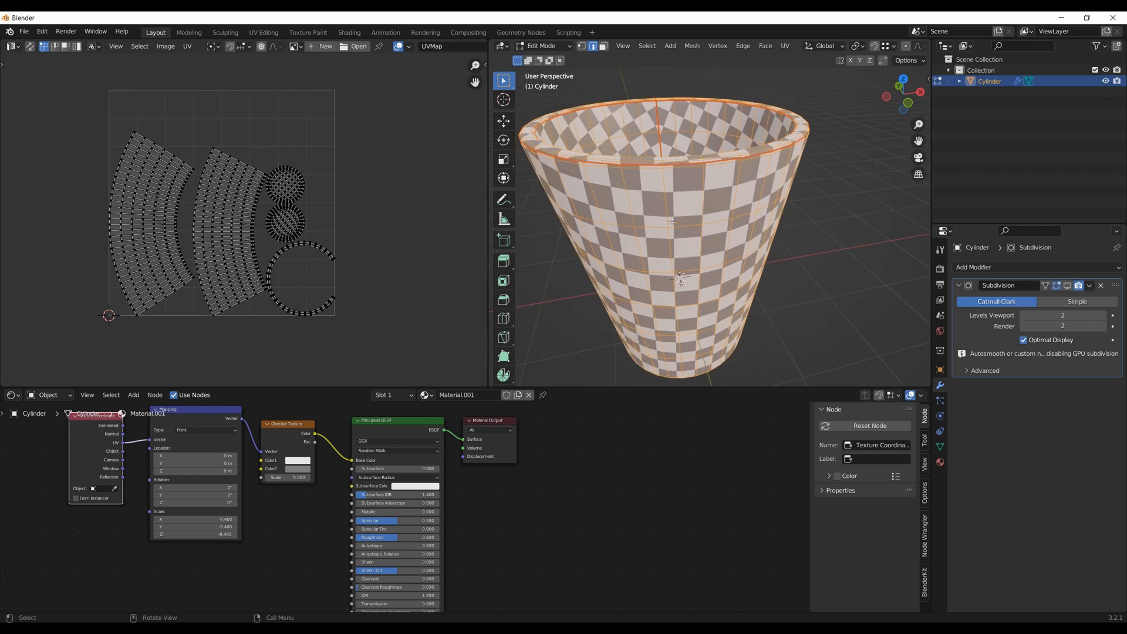
{"action": "left_click", "coordinate": [603, 49]}
Clear the selection and select the outer wall's horizontal face loops from the rim down past the middle of the cup
{"action": "scroll", "coordinate": [669, 237], "scroll_direction": "up", "scroll_amount": 3}
{"action": "scroll", "coordinate": [669, 236], "scroll_direction": "down", "scroll_amount": 3}
{"action": "middle_click_drag", "start_coordinate": [666, 233], "coordinate": [670, 241]}
{"action": "scroll", "coordinate": [651, 211], "scroll_direction": "up", "scroll_amount": 3}
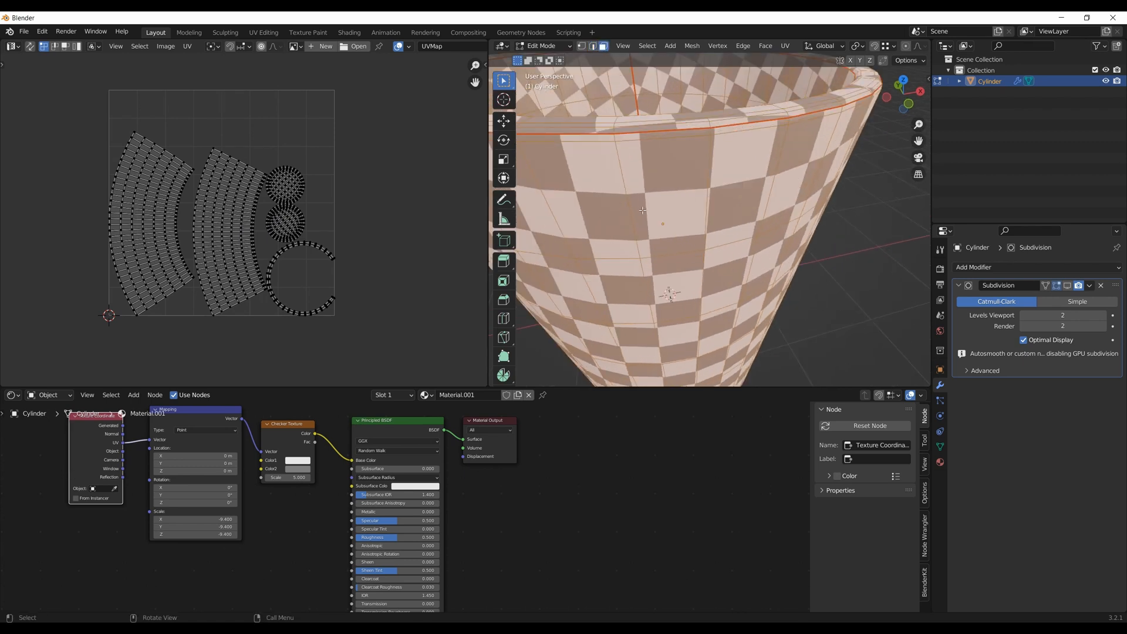
{"action": "middle_click_drag", "start_coordinate": [643, 200], "coordinate": [648, 218]}
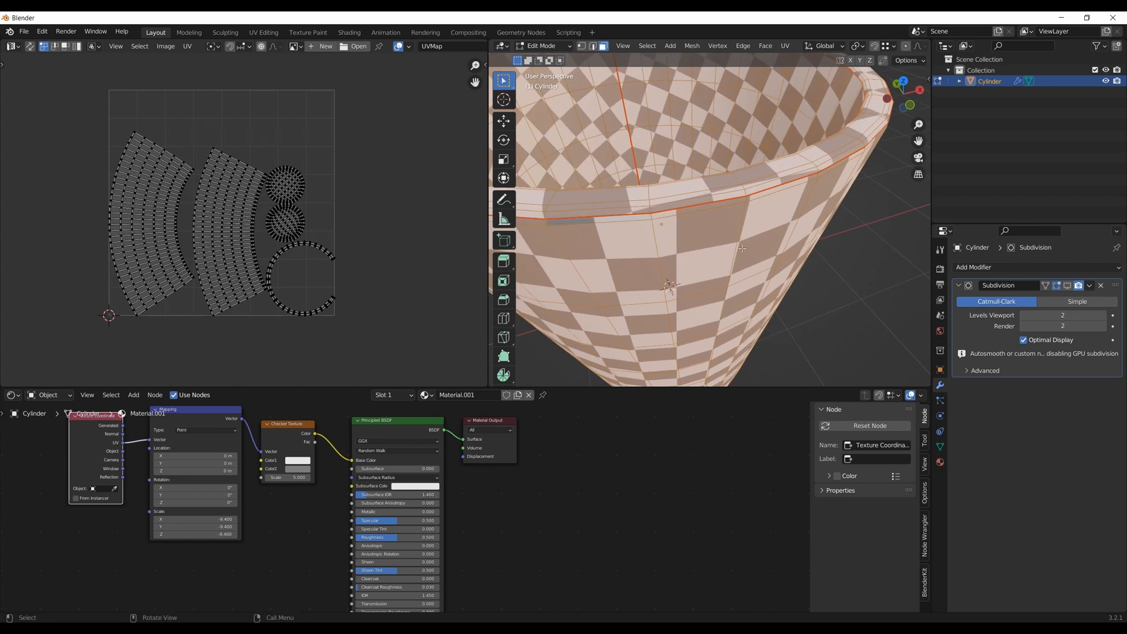
{"action": "key", "text": "alt+a"}
{"action": "left_click", "coordinate": [651, 217], "text": "alt"}
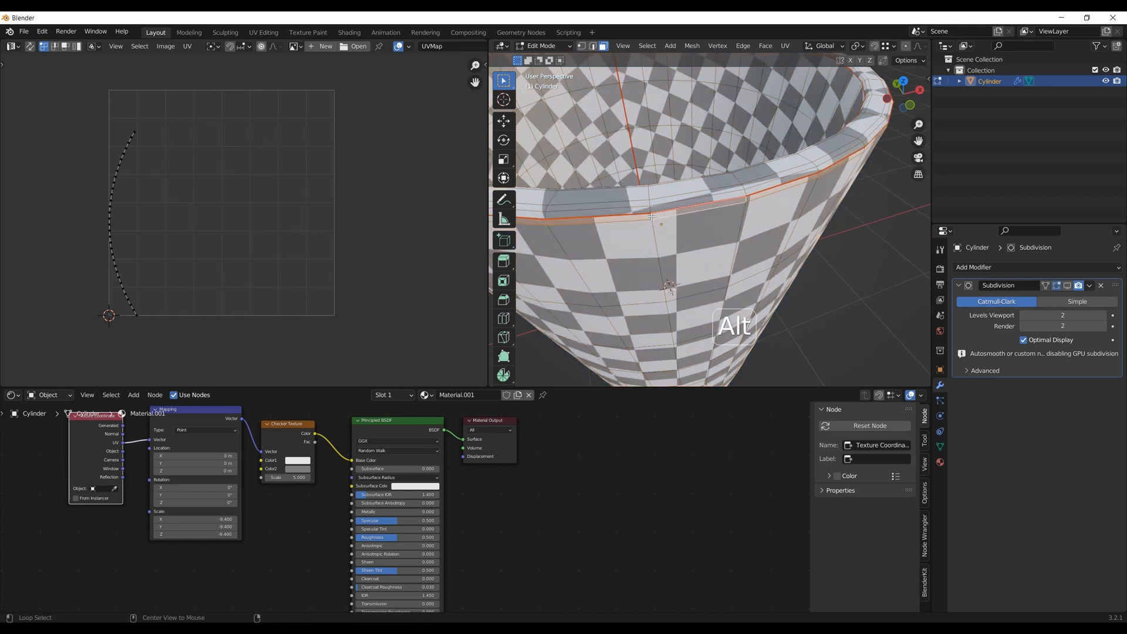
{"action": "left_click", "coordinate": [657, 253], "text": "alt+shift"}
{"action": "middle_click_drag", "start_coordinate": [658, 261], "coordinate": [662, 226]}
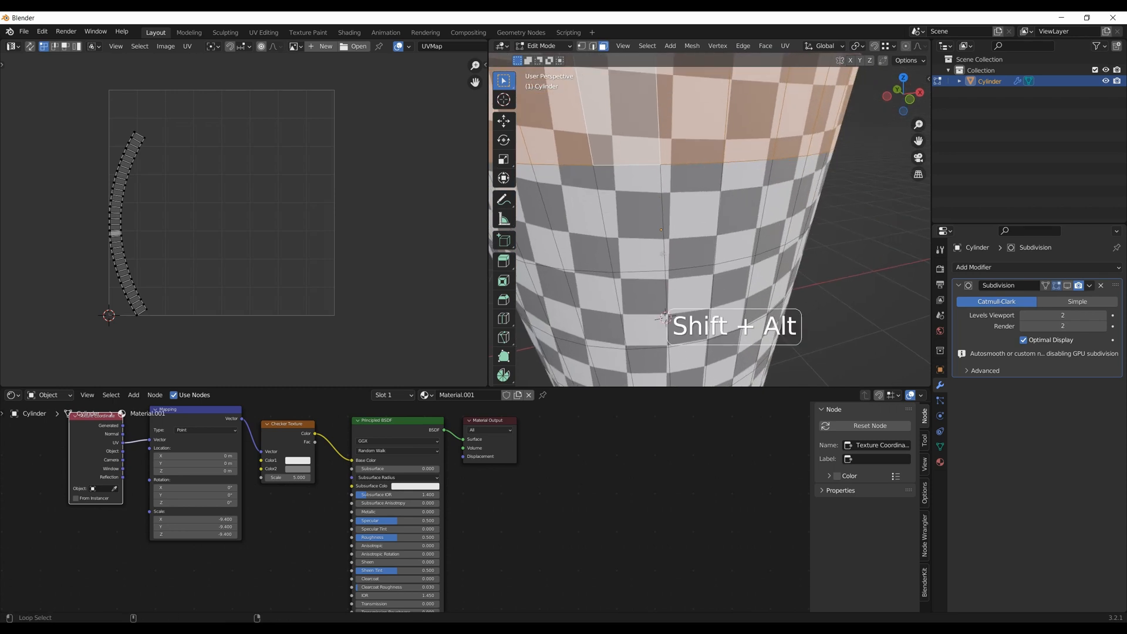
{"action": "left_click", "coordinate": [663, 233], "text": "alt+shift"}
{"action": "left_click", "coordinate": [667, 287], "text": "alt+shift"}
{"action": "scroll", "coordinate": [668, 287], "scroll_direction": "down", "scroll_amount": 3}
{"action": "middle_click_drag", "start_coordinate": [670, 295], "coordinate": [673, 267]}
{"action": "left_click", "coordinate": [675, 283], "text": "alt+shift"}
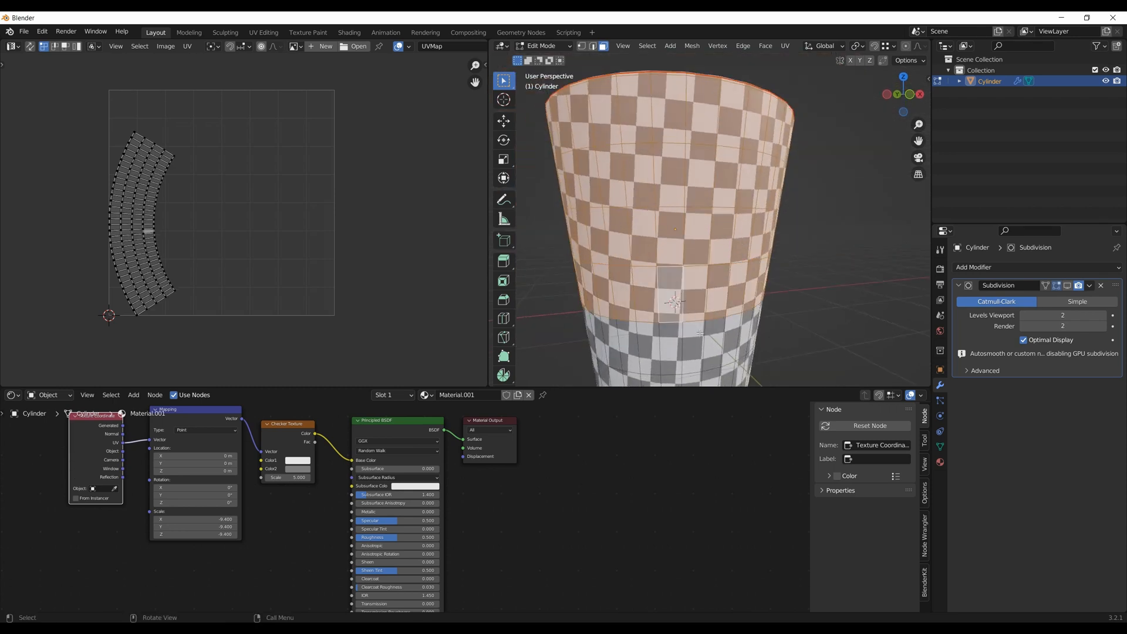
Add the outer wall's remaining lower face loops to the selection, including the thin loop at the base edge
{"action": "middle_click_drag", "start_coordinate": [684, 336], "coordinate": [688, 274], "text": "shift"}
{"action": "left_click", "coordinate": [688, 274], "text": "alt+shift"}
{"action": "middle_click_drag", "start_coordinate": [687, 320], "coordinate": [685, 262], "text": "shift"}
{"action": "left_click", "coordinate": [687, 279], "text": "alt+shift"}
{"action": "scroll", "coordinate": [686, 288], "scroll_direction": "up", "scroll_amount": 1}
{"action": "key", "text": "shift+b"}
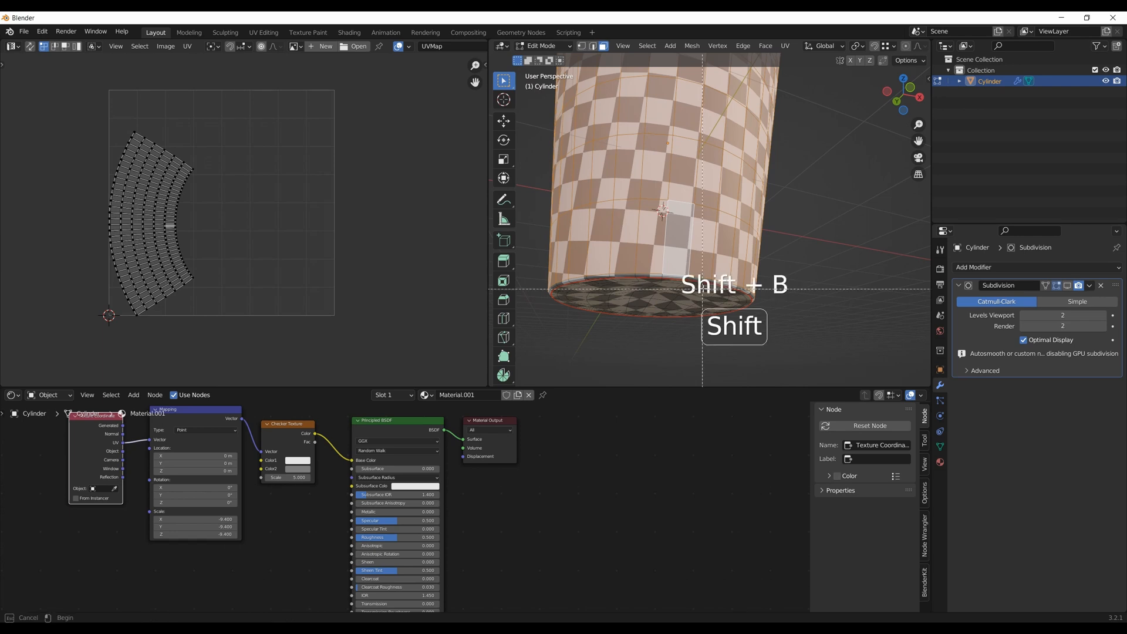
{"action": "left_click_drag", "start_coordinate": [645, 269], "coordinate": [669, 292]}
{"action": "left_click", "coordinate": [784, 185], "text": "alt+shift"}
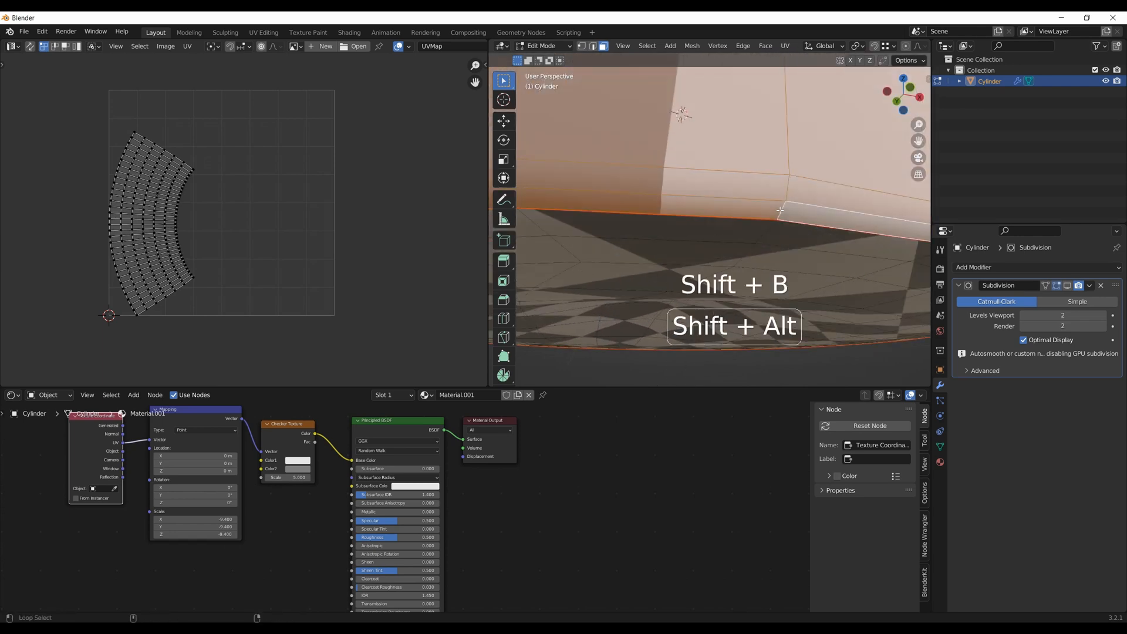
Unwrap the selected outer wall faces with Cylinder Projection from the front orthographic view
{"action": "scroll", "coordinate": [768, 205], "scroll_direction": "down", "scroll_amount": 8}
{"action": "key", "text": "KP_1"}
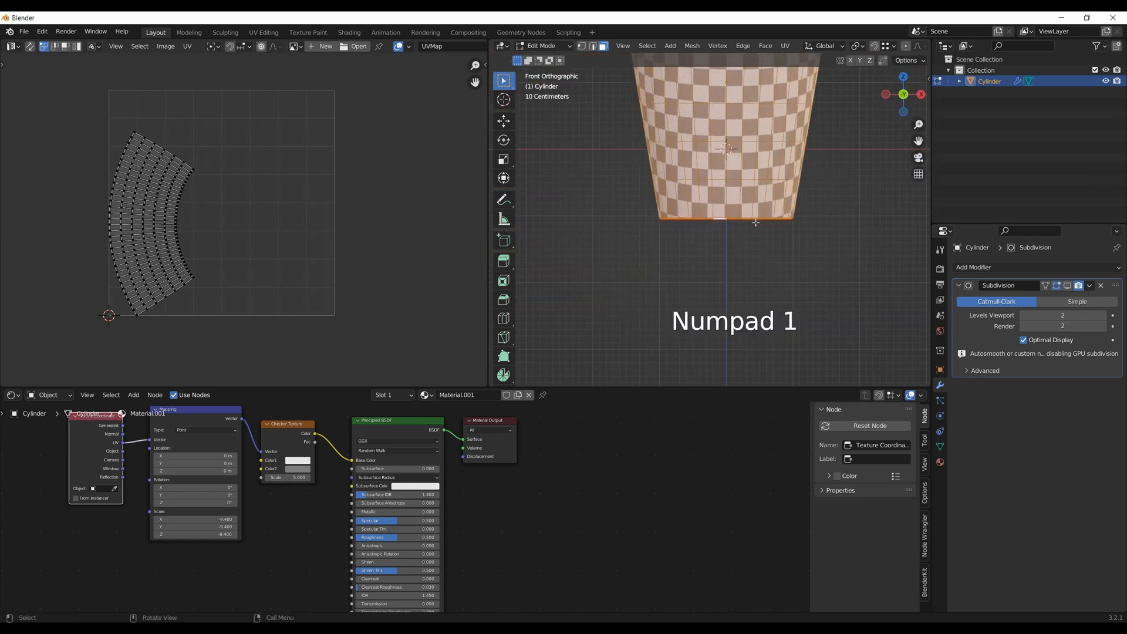
{"action": "scroll", "coordinate": [739, 224], "scroll_direction": "up", "scroll_amount": 6, "text": "shift"}
{"action": "scroll", "coordinate": [718, 226], "scroll_direction": "down", "scroll_amount": 1, "text": "shift"}
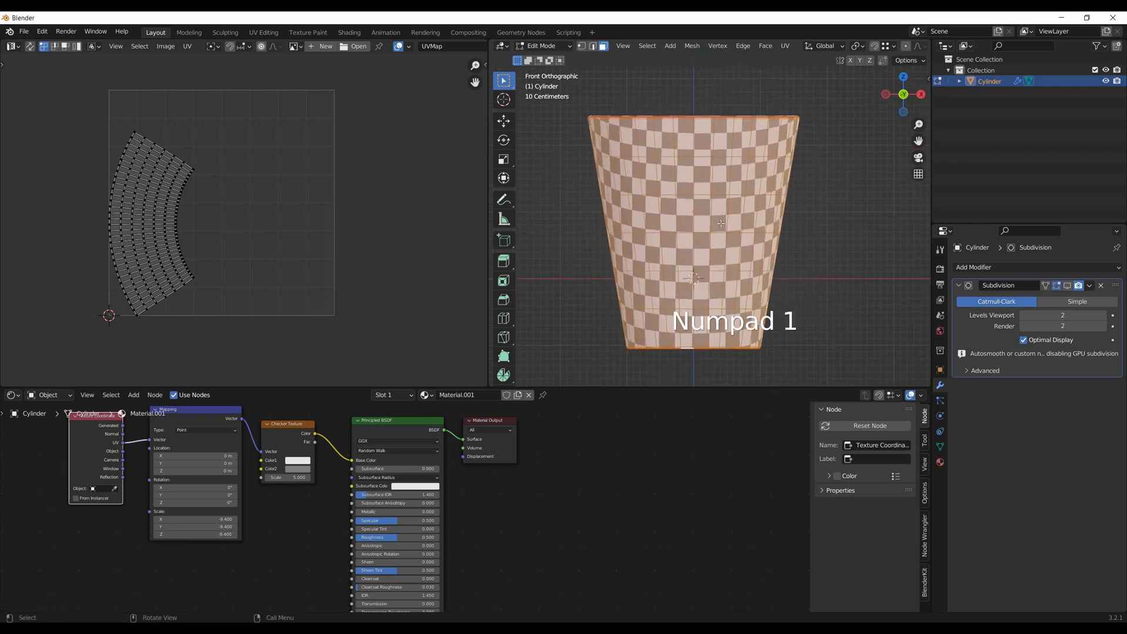
{"action": "key", "text": "u"}
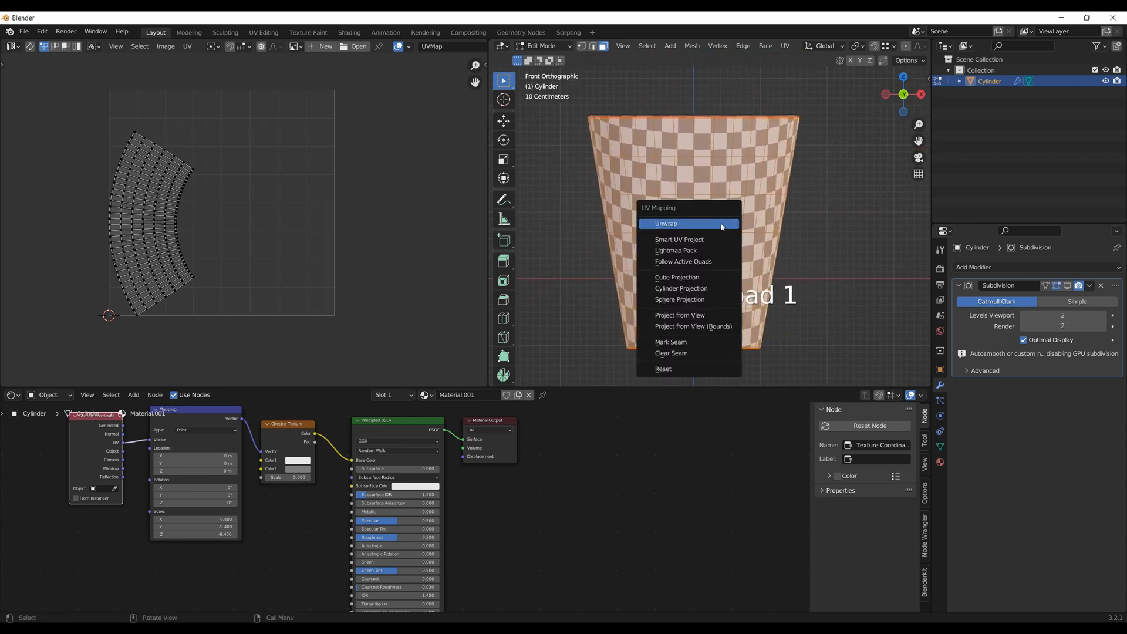
{"action": "left_click", "coordinate": [693, 291]}
Select all the projected UVs in the UV editor and widen them slightly along X
{"action": "scroll", "coordinate": [318, 232], "scroll_direction": "down", "scroll_amount": 2}
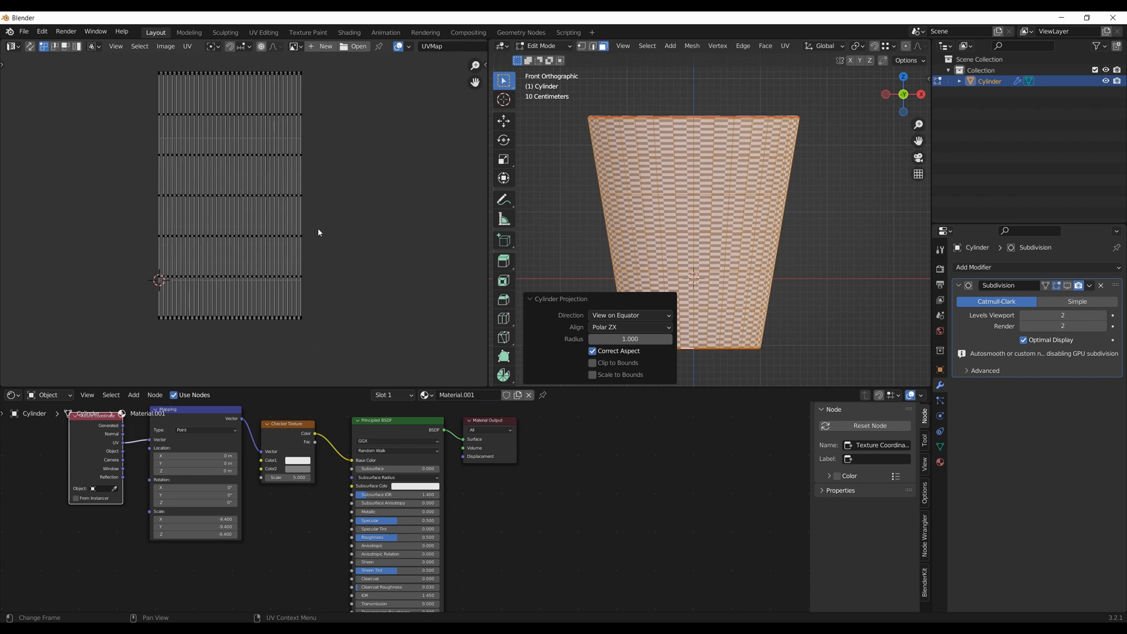
{"action": "scroll", "coordinate": [271, 215], "scroll_direction": "up", "scroll_amount": 1}
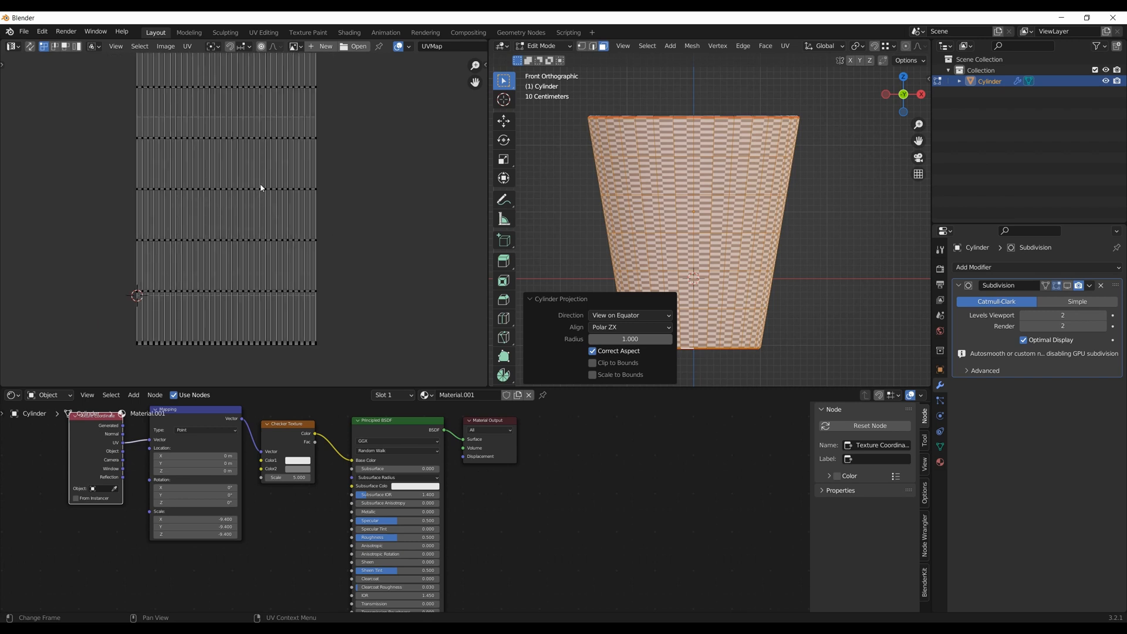
{"action": "left_click", "coordinate": [346, 195]}
{"action": "scroll", "coordinate": [222, 195], "scroll_direction": "down", "scroll_amount": 3}
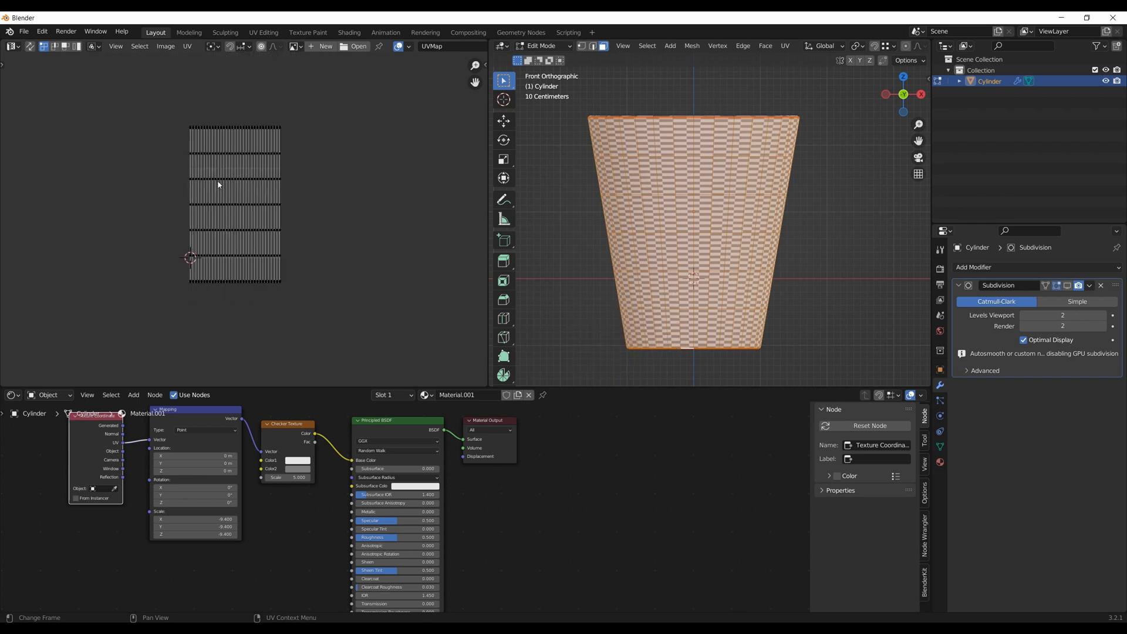
{"action": "scroll", "coordinate": [241, 199], "scroll_direction": "up", "scroll_amount": 2}
{"action": "left_click_drag", "start_coordinate": [126, 59], "coordinate": [345, 331]}
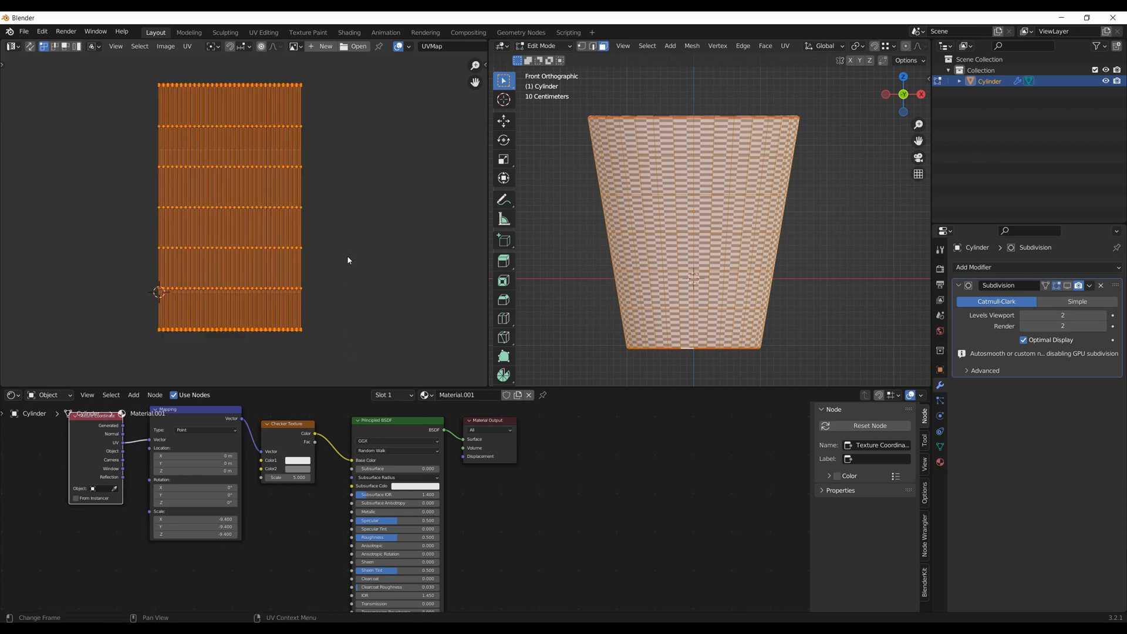
{"action": "key", "text": "s"}
{"action": "key", "text": "x"}
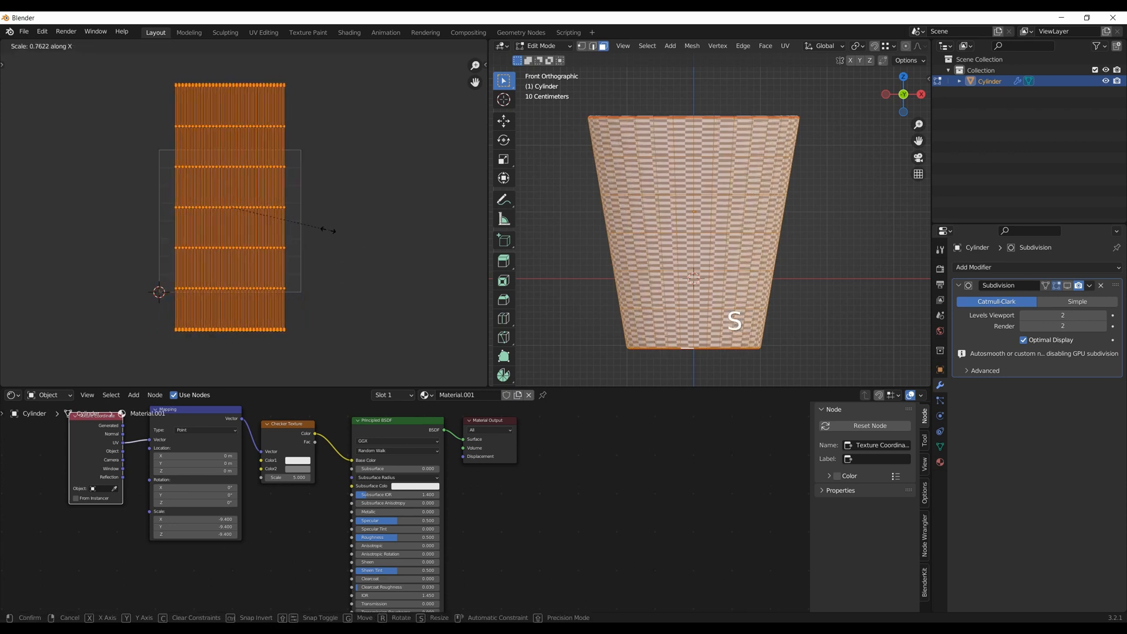
{"action": "left_click", "coordinate": [394, 239]}
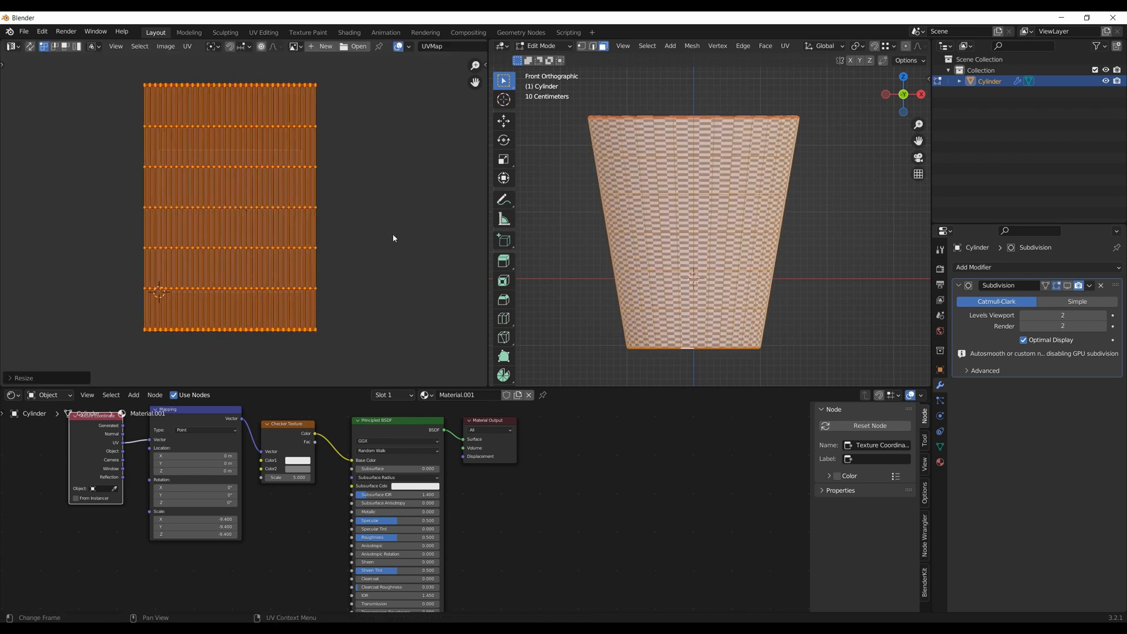
Scale the UV island down uniformly to fit well inside the UV square and reposition it slightly
{"action": "key", "text": "s"}
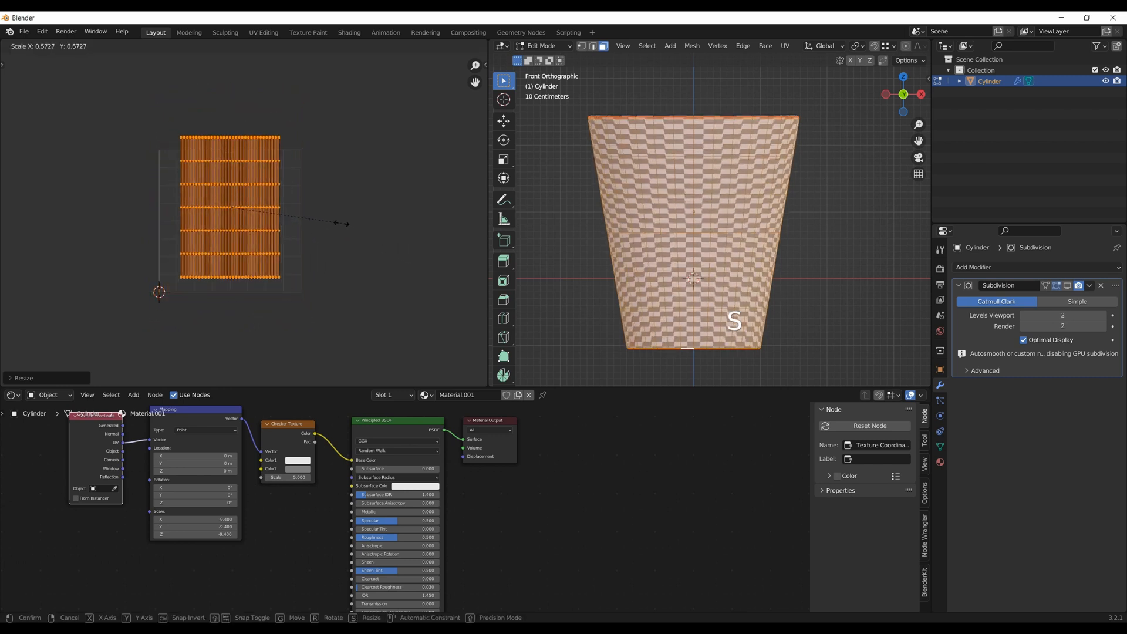
{"action": "left_click", "coordinate": [282, 195]}
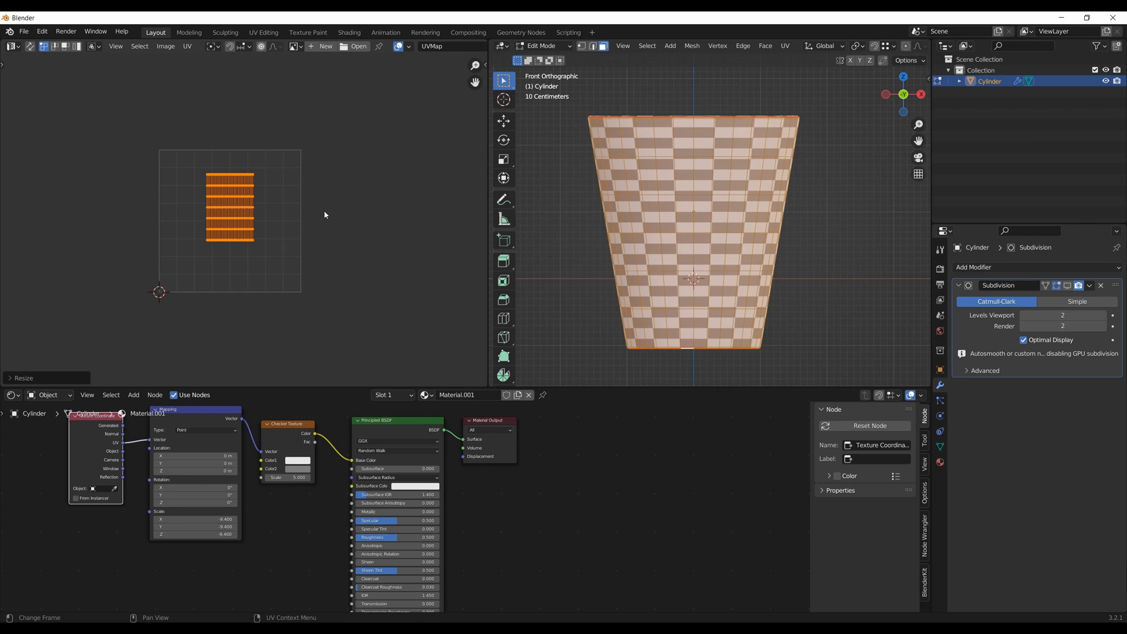
{"action": "key", "text": "g"}
{"action": "left_click", "coordinate": [339, 216]}
Widen the UV island along X to even out the checks, and return to Object Mode to inspect the cup's wall
{"action": "key", "text": "s"}
{"action": "key", "text": "x"}
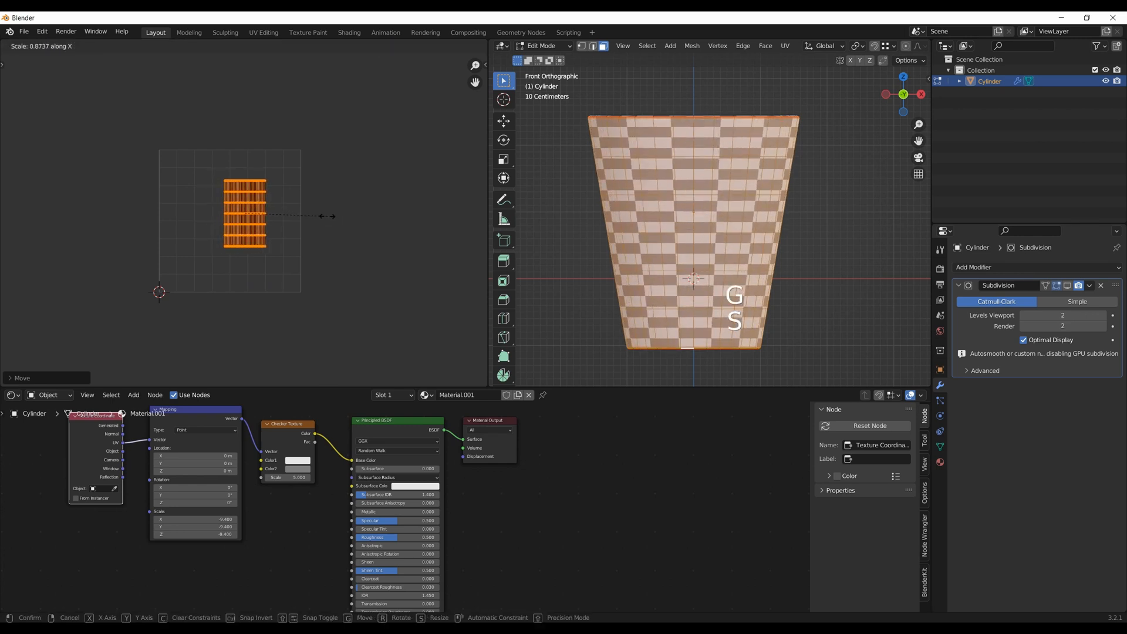
{"action": "left_click", "coordinate": [463, 238]}
{"action": "key", "text": "Tab"}
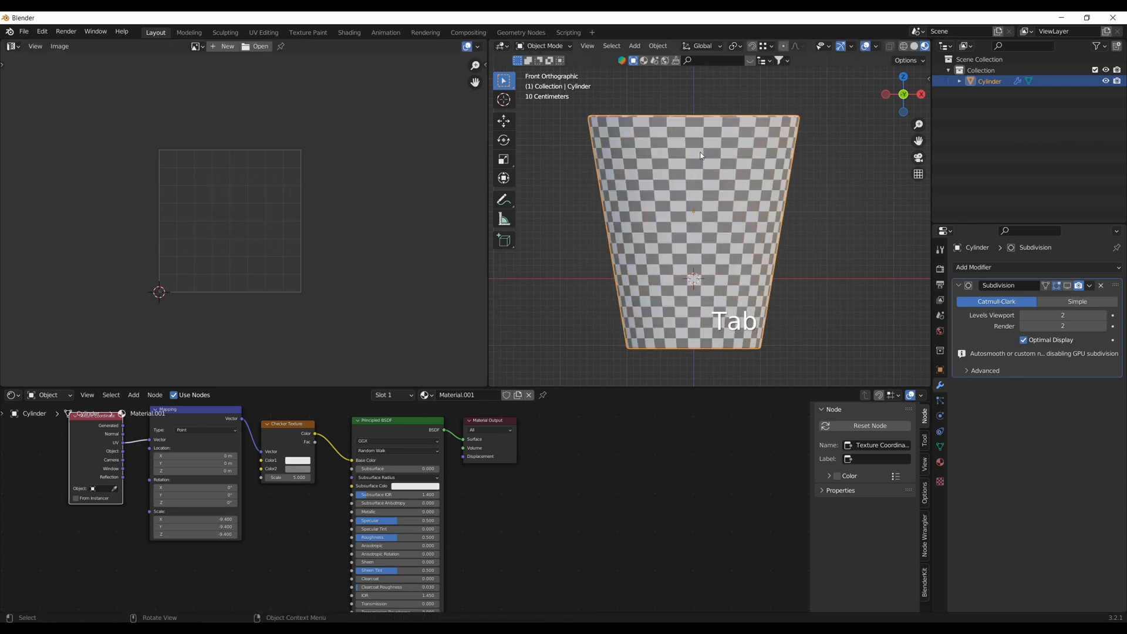
{"action": "scroll", "coordinate": [678, 173], "scroll_direction": "up", "scroll_amount": 2}
{"action": "middle_click_drag", "start_coordinate": [678, 173], "coordinate": [689, 215], "text": "shift"}
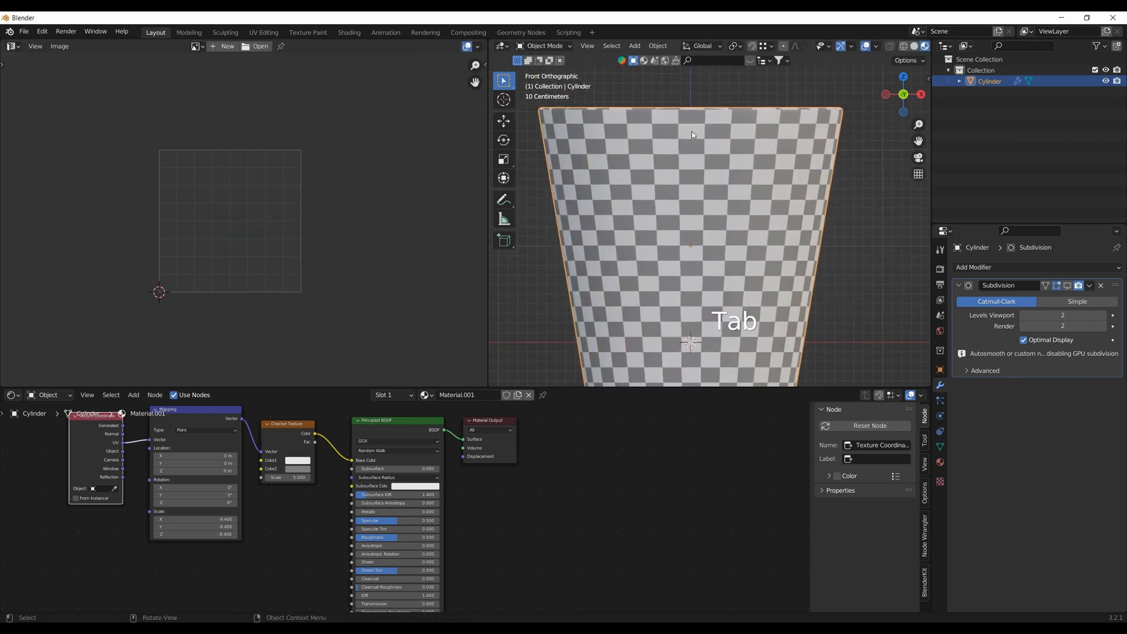
Inspect the checkered outer wall and return to Edit Mode to see its whole island within the UV square
{"action": "scroll", "coordinate": [673, 262], "scroll_direction": "down", "scroll_amount": 2}
{"action": "middle_click_drag", "start_coordinate": [681, 271], "coordinate": [677, 199], "text": "shift"}
{"action": "key", "text": "Tab"}
{"action": "scroll", "coordinate": [328, 188], "scroll_direction": "up", "scroll_amount": 3}
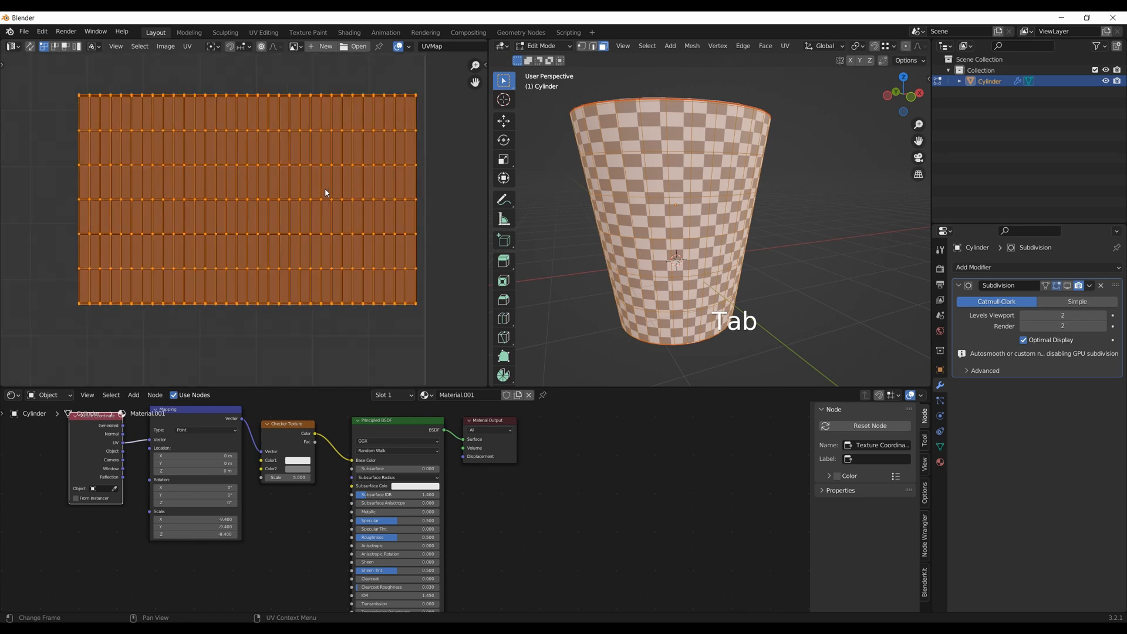
{"action": "scroll", "coordinate": [325, 187], "scroll_direction": "down", "scroll_amount": 3}
{"action": "scroll", "coordinate": [336, 188], "scroll_direction": "up", "scroll_amount": 1}
{"action": "middle_click_drag", "start_coordinate": [306, 168], "coordinate": [269, 192]}
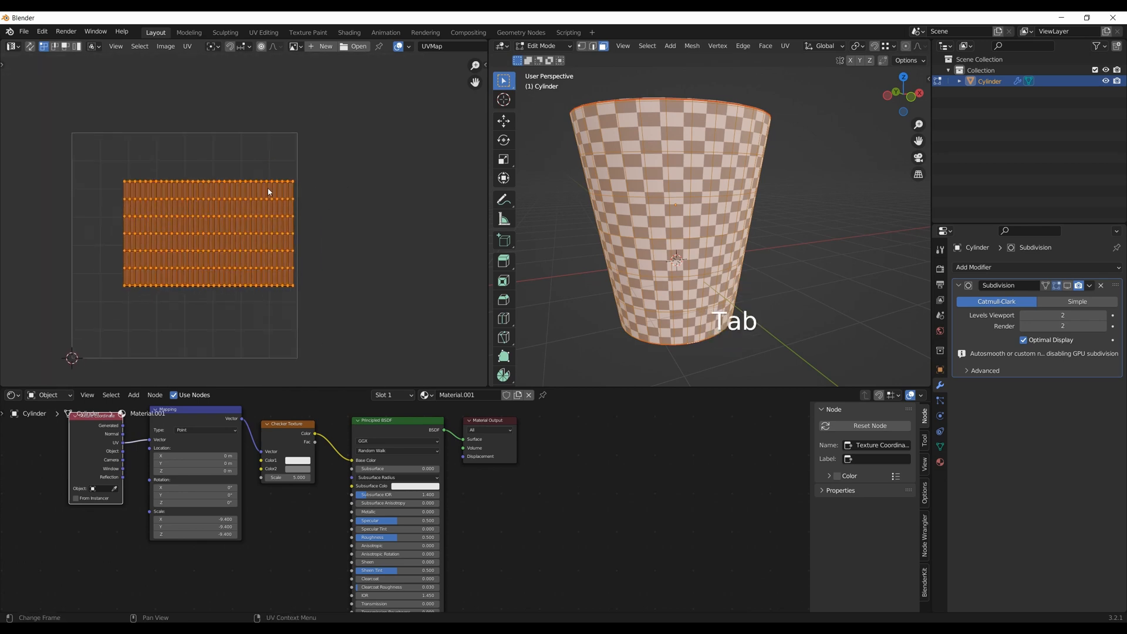
Try selecting the top row of the outer wall's UVs with UV sync selection on, and turn sync back off
{"action": "left_click_drag", "start_coordinate": [107, 160], "coordinate": [311, 184]}
{"action": "left_click", "coordinate": [29, 46]}
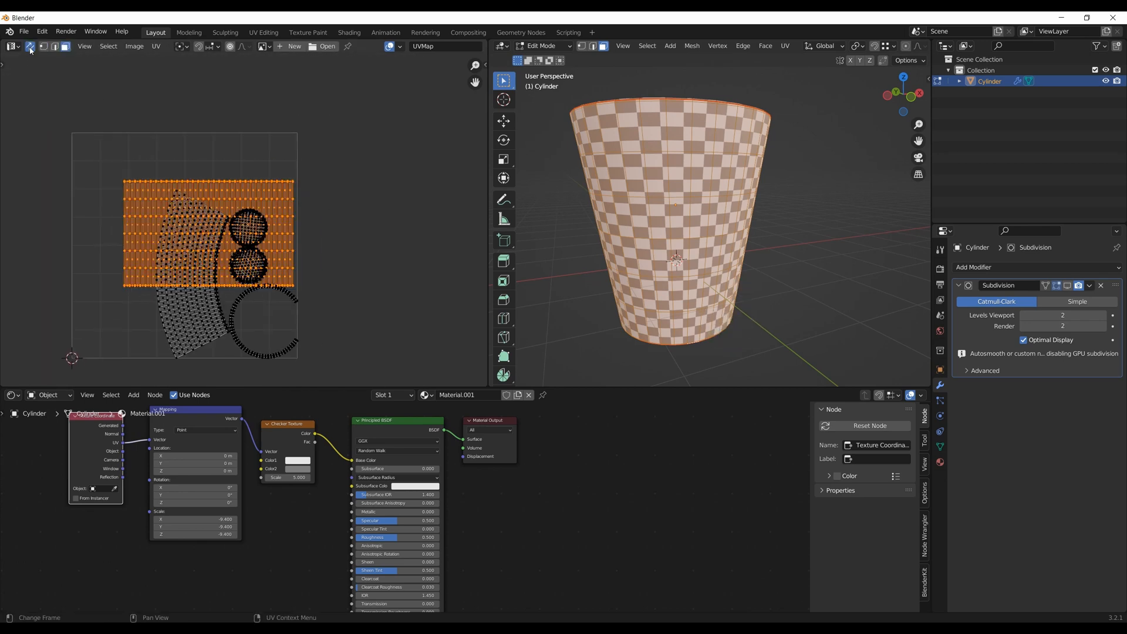
{"action": "left_click_drag", "start_coordinate": [97, 150], "coordinate": [302, 186]}
{"action": "middle_click_drag", "start_coordinate": [575, 176], "coordinate": [585, 182]}
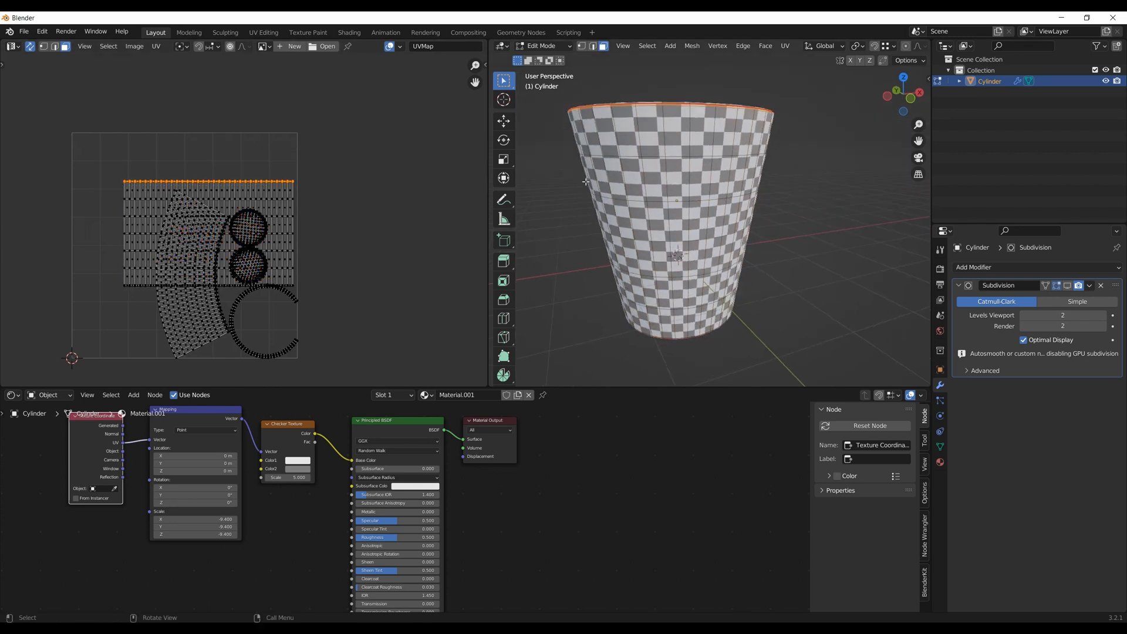
{"action": "left_click", "coordinate": [29, 47]}
{"action": "key", "text": "Tab"}
{"action": "key", "text": "Tab"}
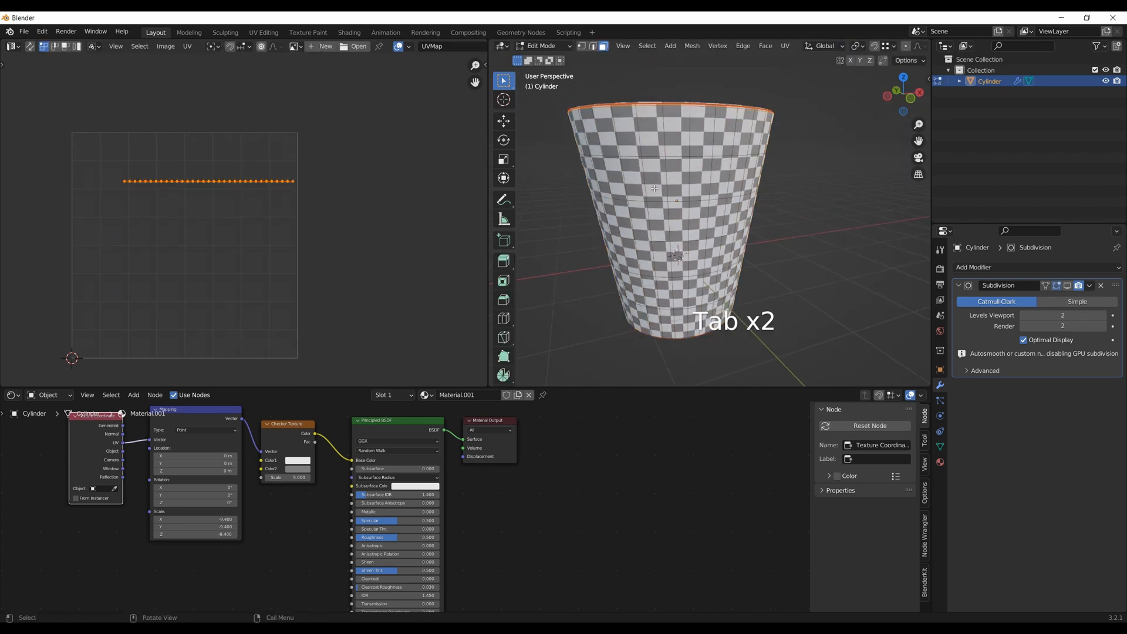
Select all faces of the cup, pick the outer wall's linked UV island, and move it outside the UV square
{"action": "key", "text": "a"}
{"action": "key", "text": "l"}
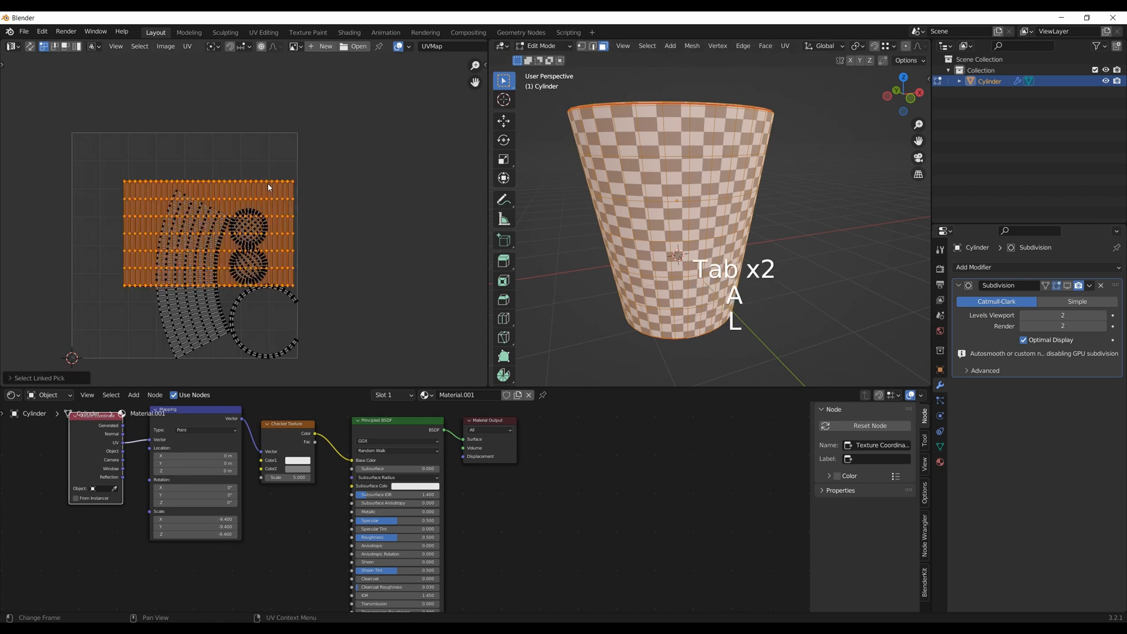
{"action": "key", "text": "g"}
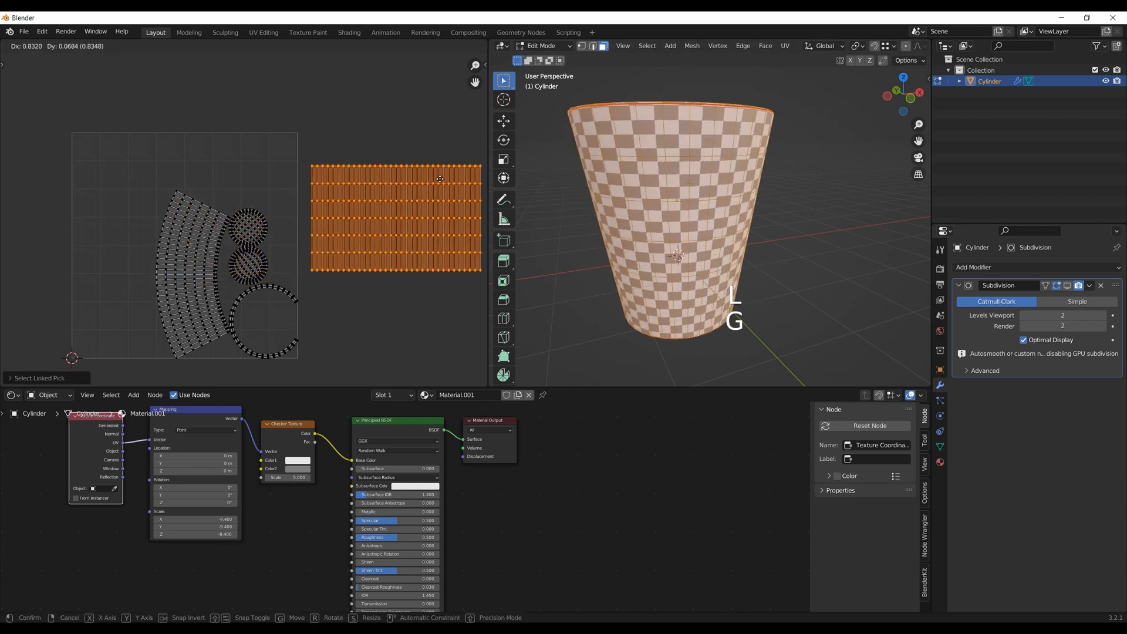
{"action": "left_click", "coordinate": [441, 179]}
{"action": "middle_click_drag", "start_coordinate": [440, 179], "coordinate": [328, 213], "text": "shift"}
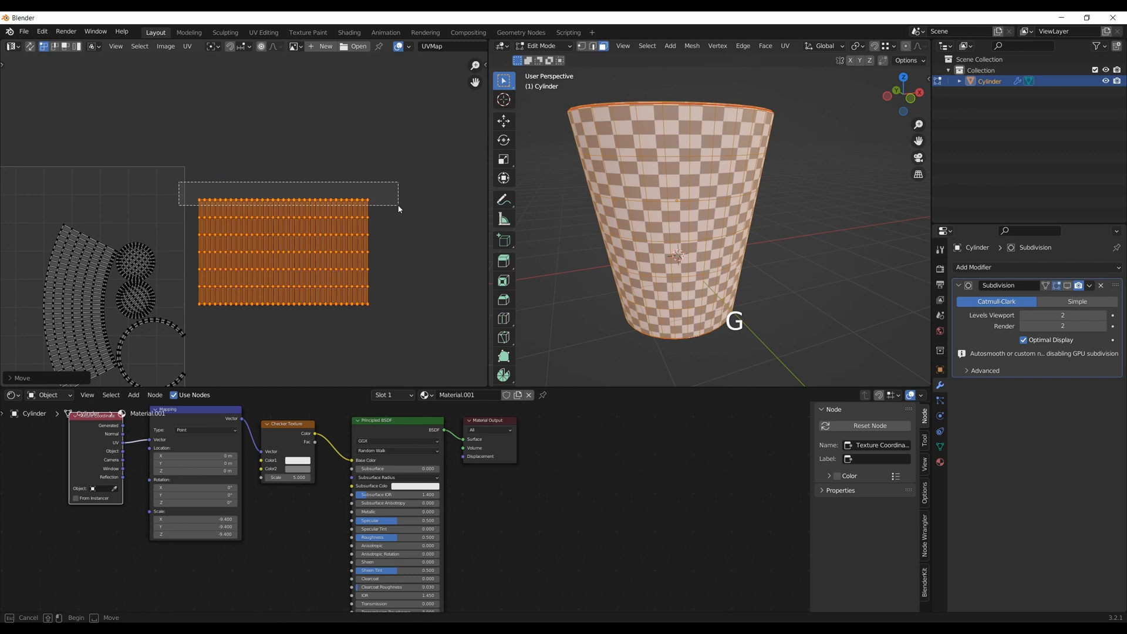
Try narrowing the outer wall island's top row to about 0.77 along X with proportional editing, and undo the scaling
{"action": "left_click_drag", "start_coordinate": [399, 209], "coordinate": [399, 206]}
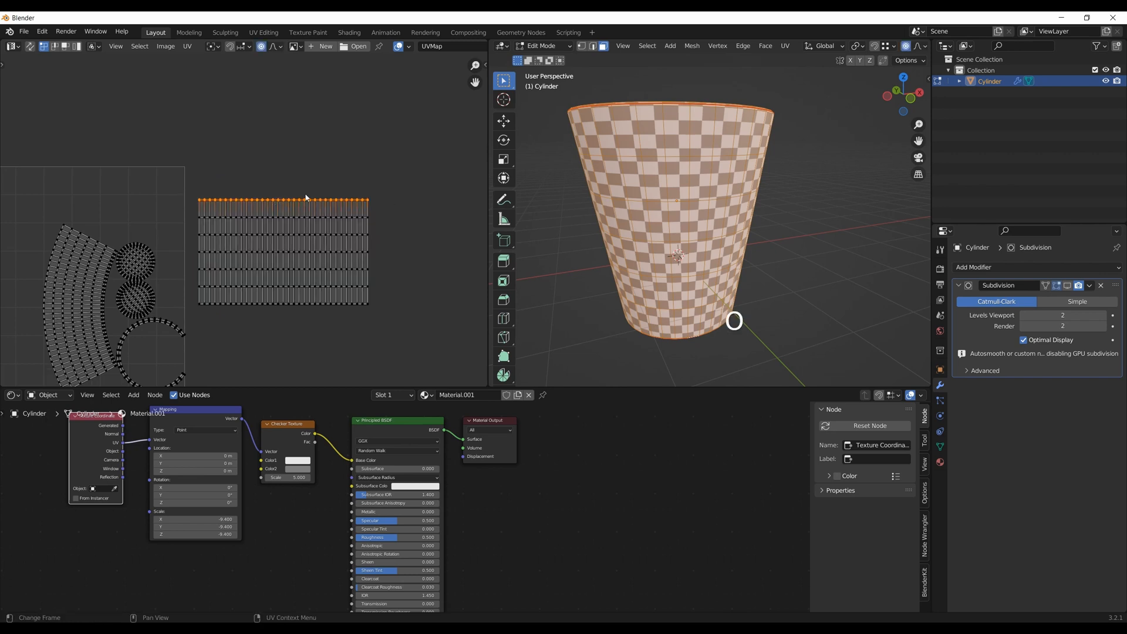
{"action": "key", "text": "s"}
{"action": "key", "text": "x"}
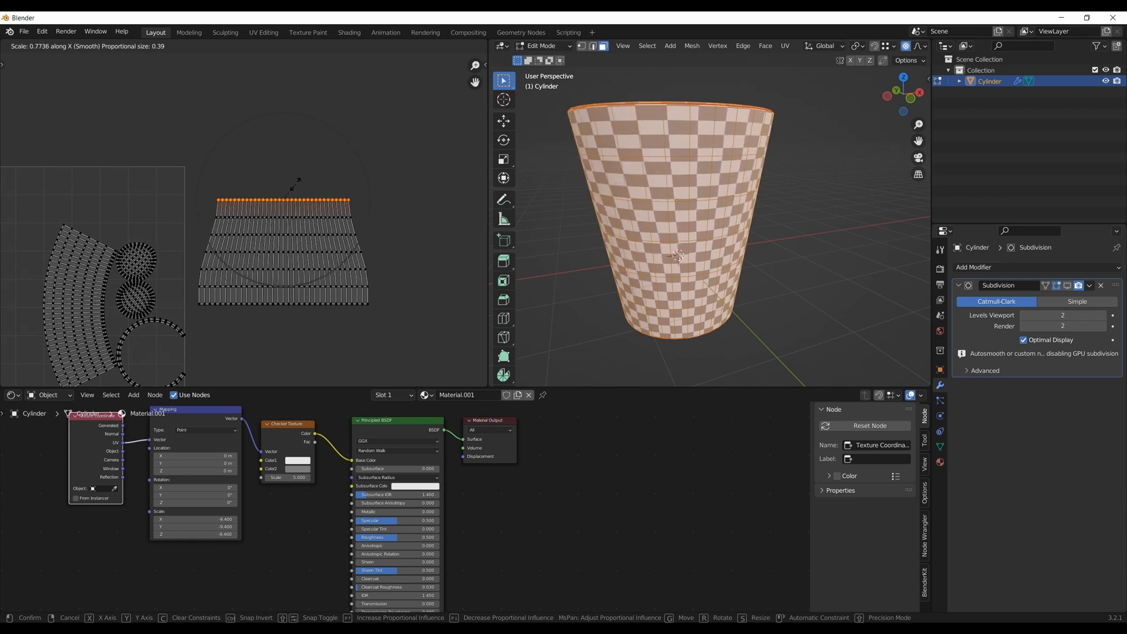
{"action": "left_click", "coordinate": [301, 183]}
{"action": "middle_click_drag", "start_coordinate": [582, 216], "coordinate": [675, 218]}
{"action": "key", "text": "Tab"}
{"action": "key", "text": "Tab"}
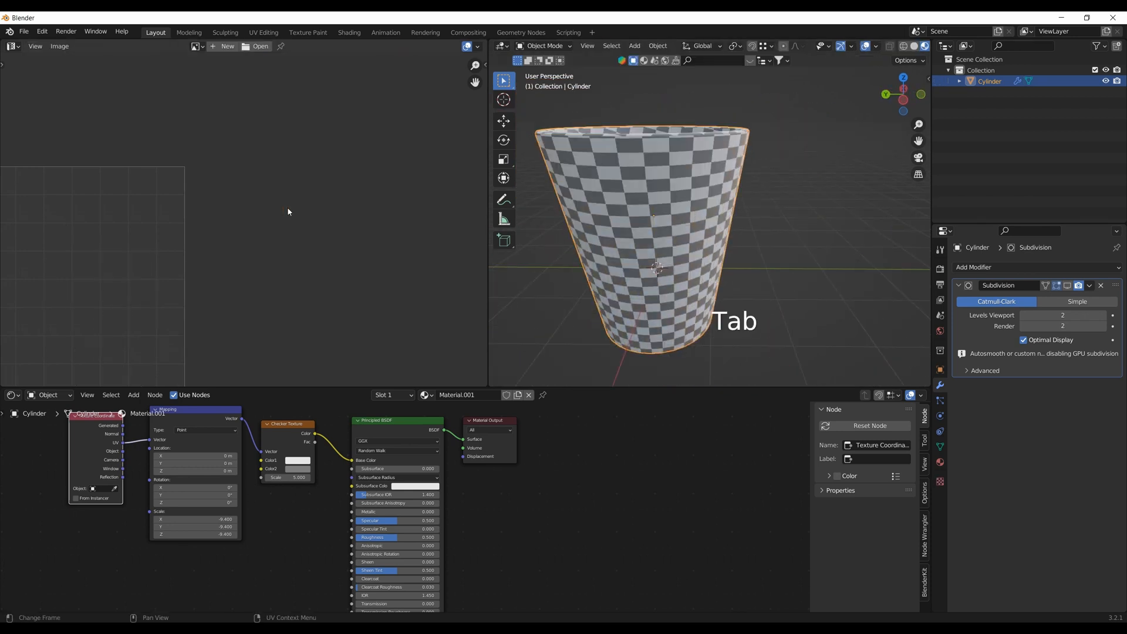
{"action": "key", "text": "ctrl+z"}
{"action": "key", "text": "ctrl+z"}
{"action": "key", "text": "ctrl+z"}
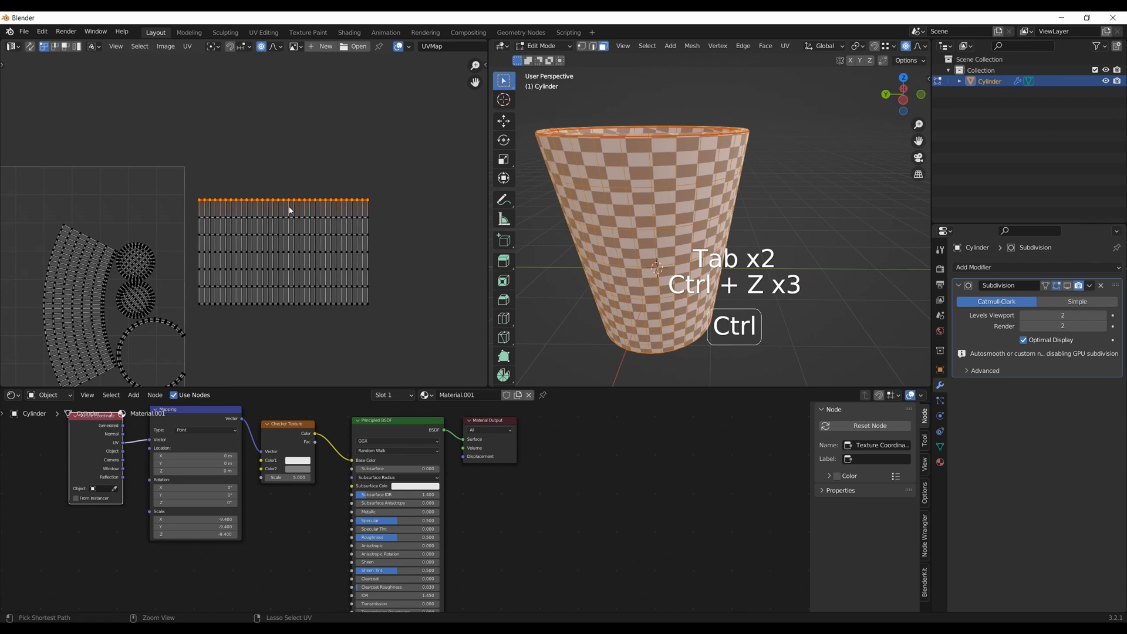
Select the outer wall island and, with proportional editing off, scale it down and fit it into the UV square's upper-left corner
{"action": "key", "text": "l"}
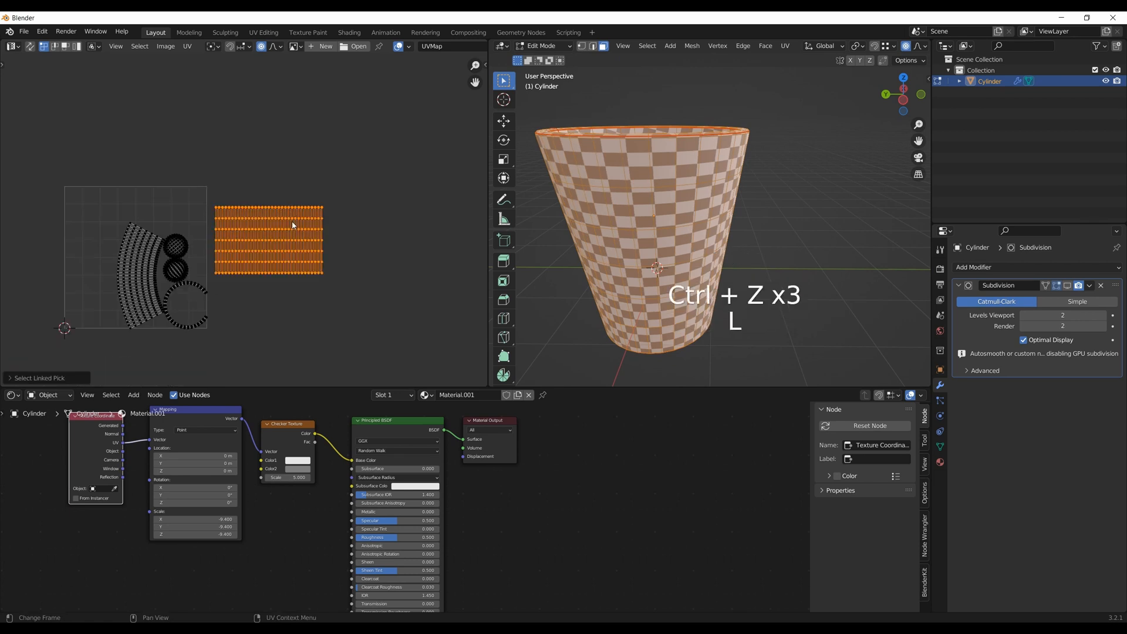
{"action": "key", "text": "g"}
{"action": "left_click", "coordinate": [214, 184]}
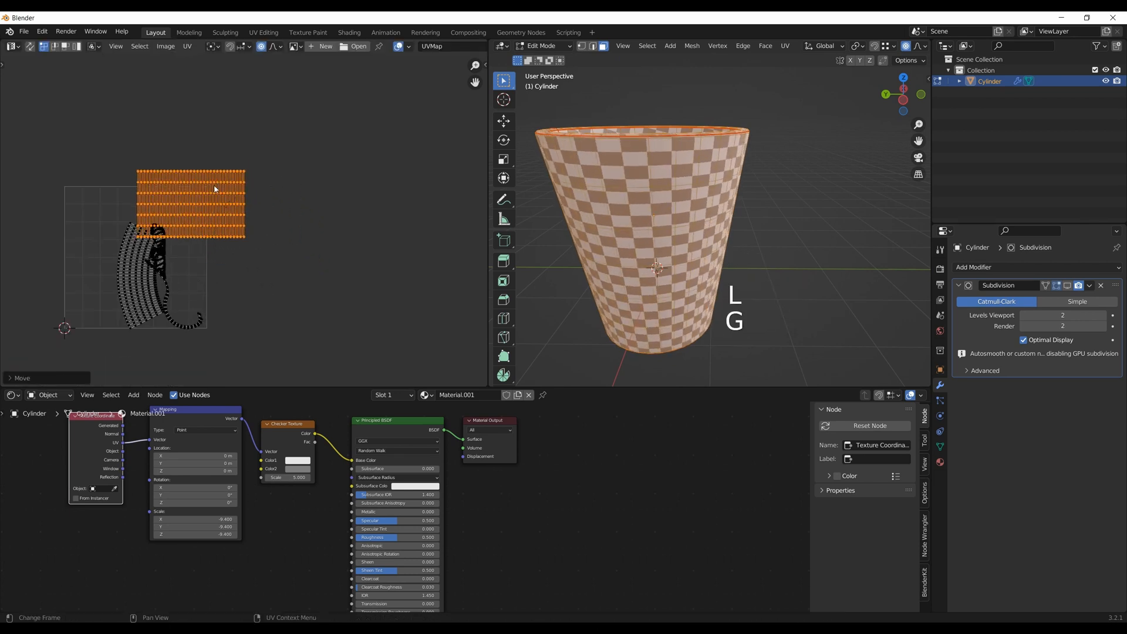
{"action": "key", "text": "ctrl+z"}
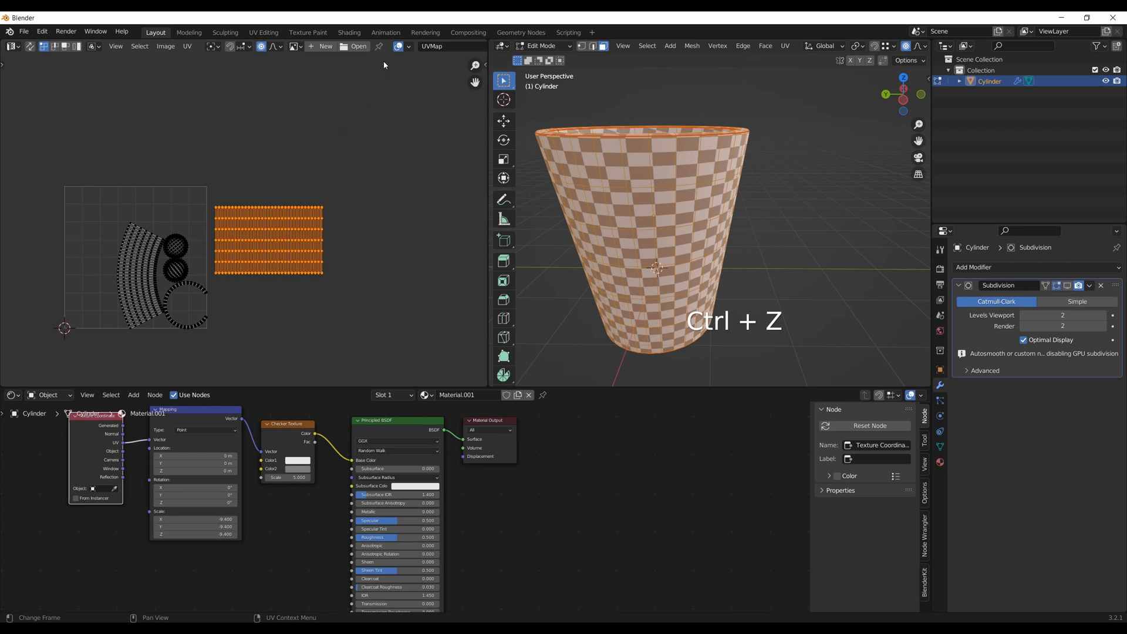
{"action": "key", "text": "g"}
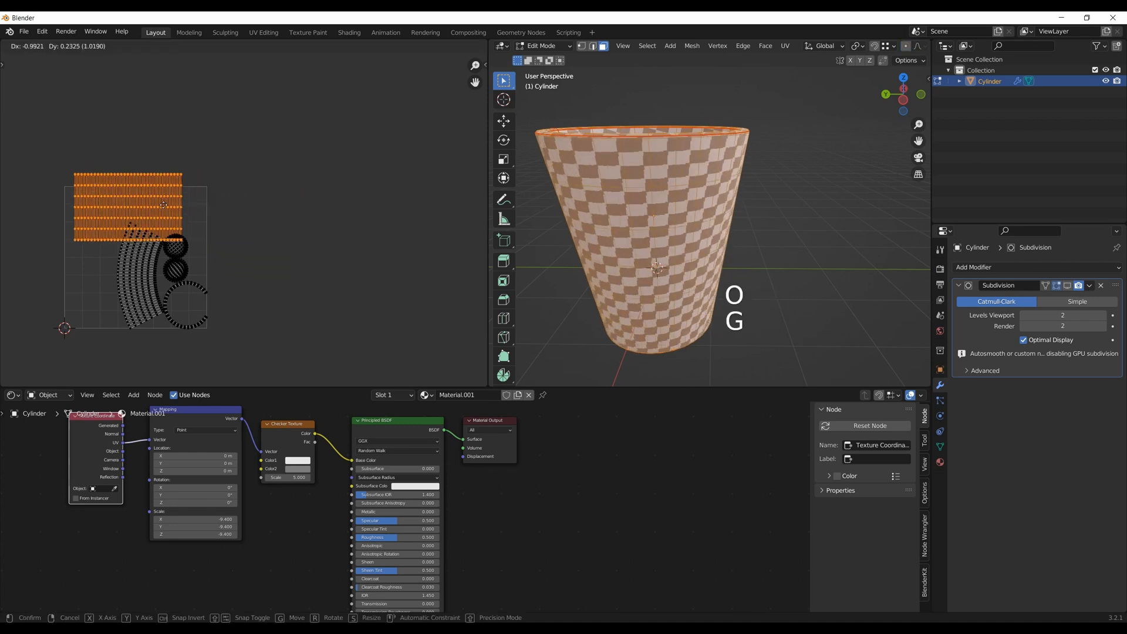
{"action": "left_click", "coordinate": [156, 220]}
{"action": "key", "text": "s"}
{"action": "key", "text": "g"}
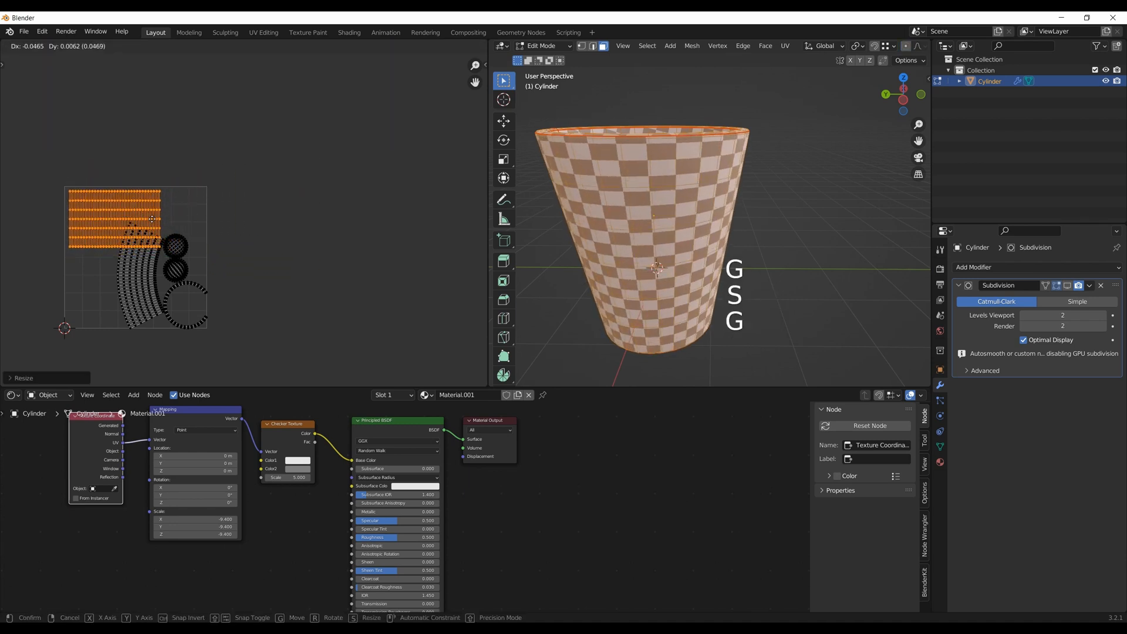
{"action": "key", "text": "s"}
{"action": "left_click", "coordinate": [155, 226]}
{"action": "key", "text": "g"}
{"action": "left_click", "coordinate": [152, 223]}
Look into the cup and select the uppermost face loop of the inner wall in face select mode
{"action": "middle_click_drag", "start_coordinate": [662, 309], "coordinate": [668, 110]}
{"action": "key", "text": "Tab"}
{"action": "key", "text": "Tab"}
{"action": "key", "text": "shift"}
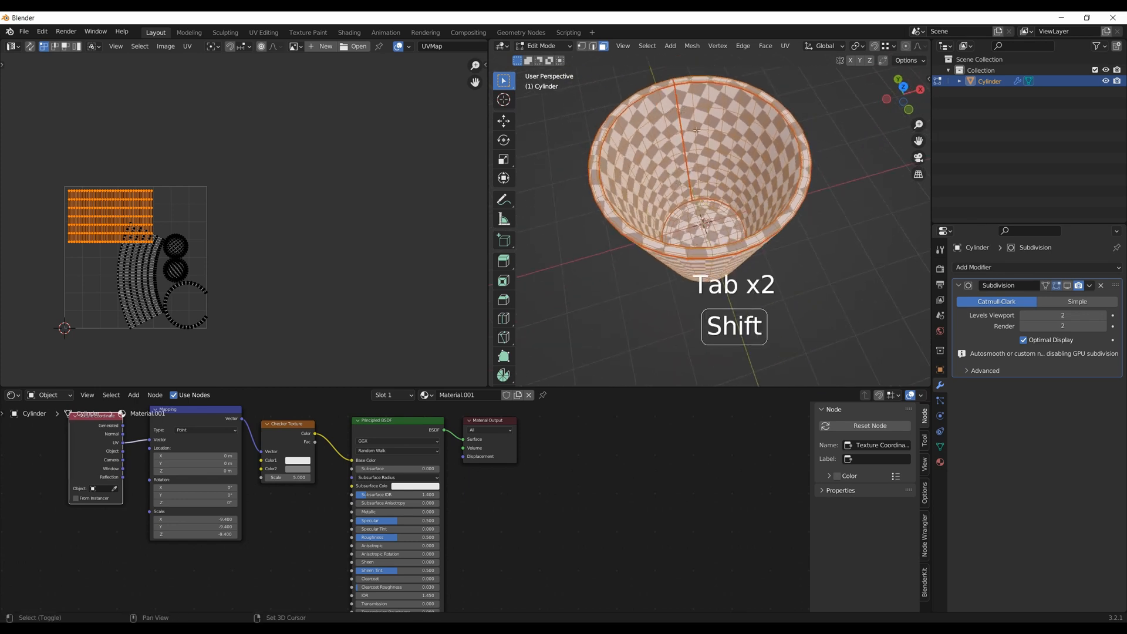
{"action": "key", "text": "shift+b"}
{"action": "left_click_drag", "start_coordinate": [659, 87], "coordinate": [701, 120]}
{"action": "middle_click_drag", "start_coordinate": [693, 181], "coordinate": [698, 168]}
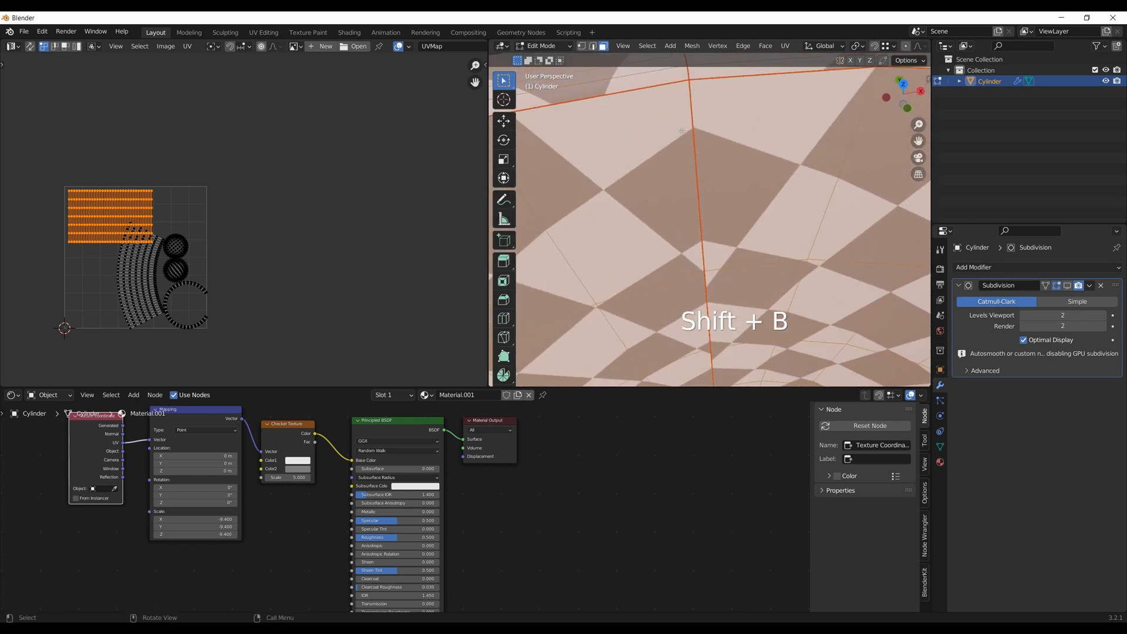
{"action": "scroll", "coordinate": [698, 168], "scroll_direction": "down", "scroll_amount": 3}
{"action": "key", "text": "3"}
{"action": "left_click", "coordinate": [703, 186]}
{"action": "left_click", "coordinate": [702, 186], "text": "alt"}
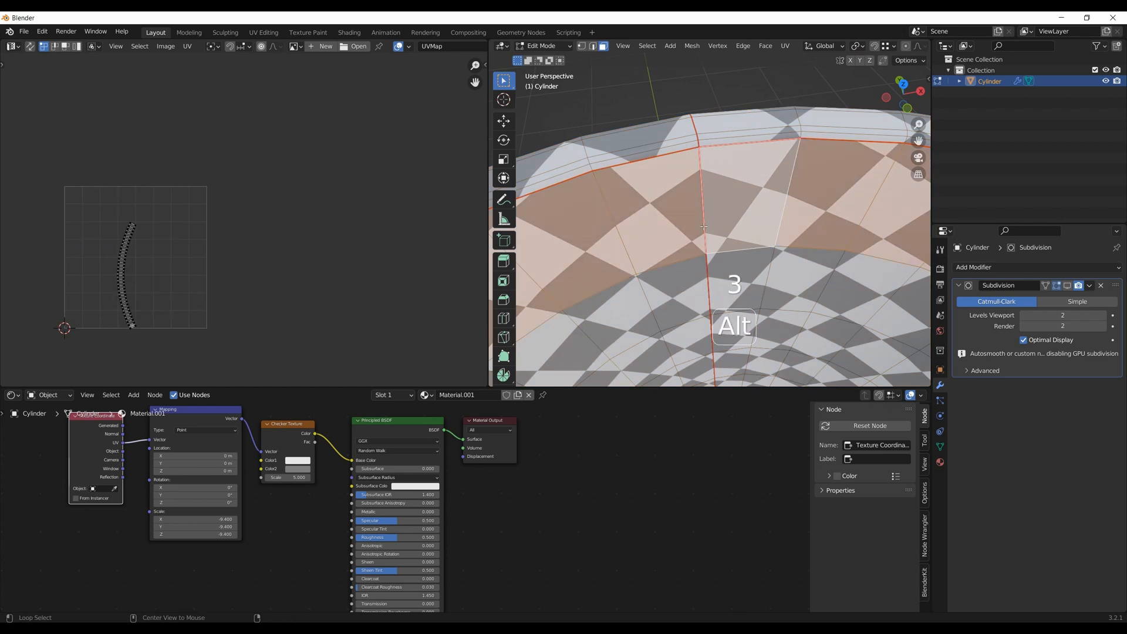
Add the remaining face loops of the inner wall to the selection, down to the narrow loop at the cup's floor
{"action": "left_click", "coordinate": [709, 280], "text": "alt+shift"}
{"action": "middle_click_drag", "start_coordinate": [708, 284], "coordinate": [676, 194], "text": "shift"}
{"action": "left_click", "coordinate": [683, 267], "text": "alt+shift"}
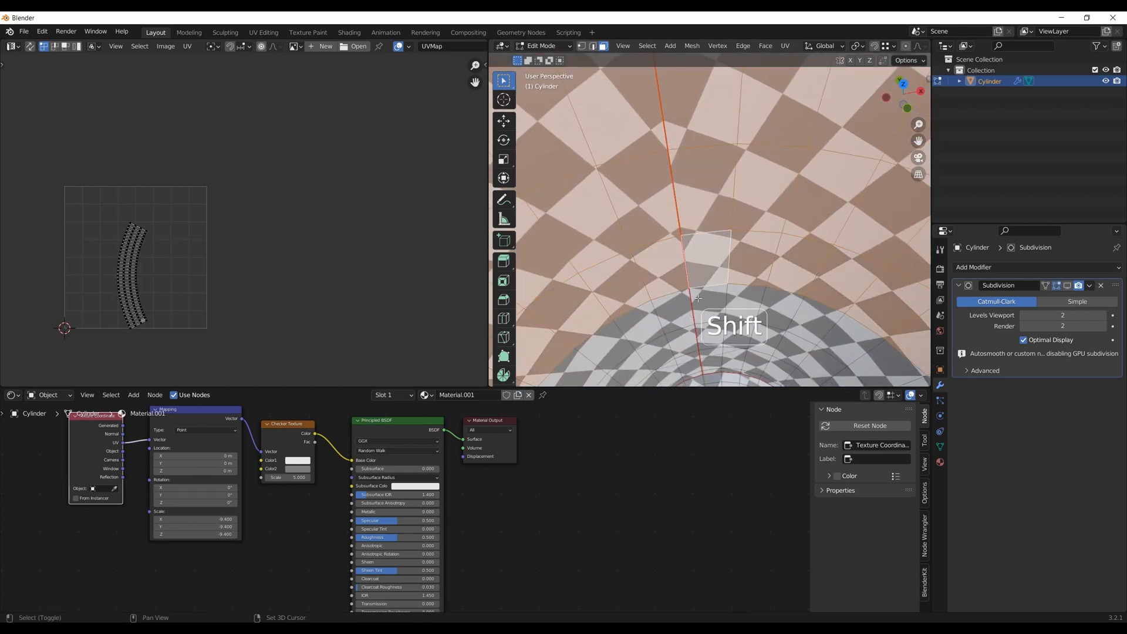
{"action": "middle_click_drag", "start_coordinate": [685, 273], "coordinate": [662, 197], "text": "shift"}
{"action": "left_click", "coordinate": [669, 249], "text": "alt+shift"}
{"action": "left_click", "coordinate": [678, 289], "text": "alt+shift"}
{"action": "left_click", "coordinate": [687, 317], "text": "alt+shift"}
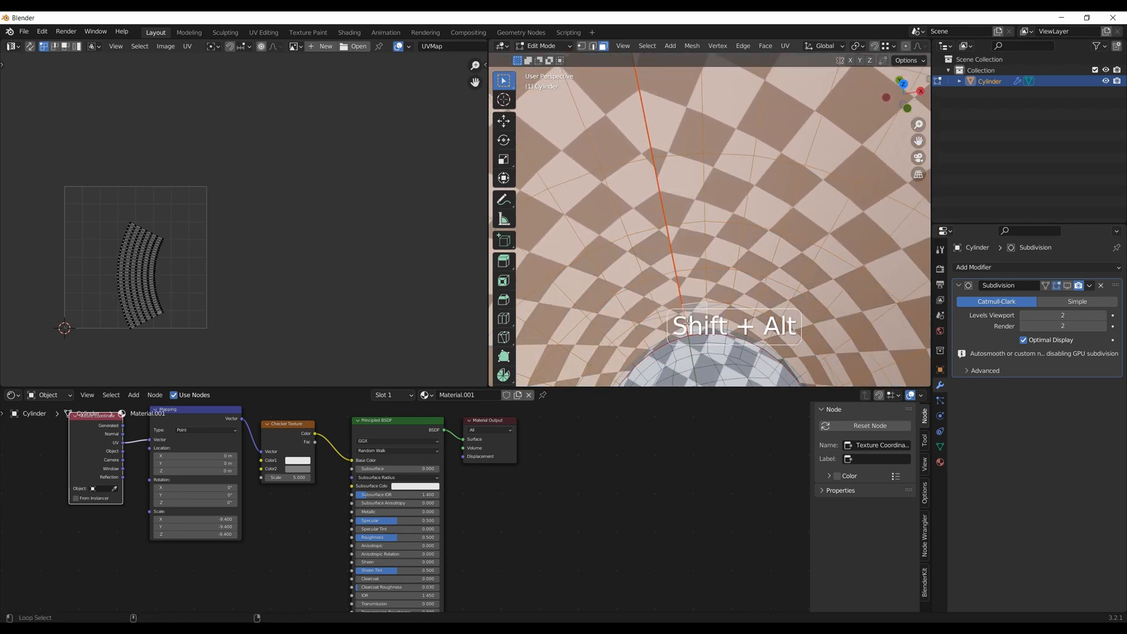
{"action": "key", "text": "shift+b"}
{"action": "left_click_drag", "start_coordinate": [676, 345], "coordinate": [710, 327]}
{"action": "left_click", "coordinate": [675, 185], "text": "alt+shift"}
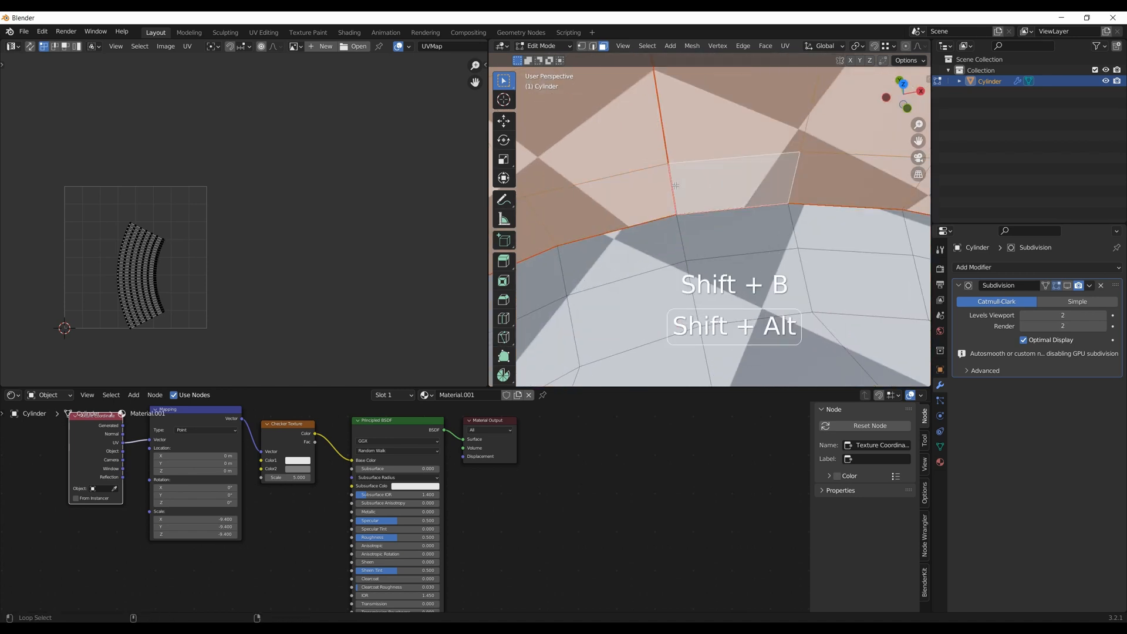
Unwrap the selected inner wall faces with Cylinder Projection from the front orthographic view
{"action": "scroll", "coordinate": [675, 185], "scroll_direction": "down", "scroll_amount": 4}
{"action": "scroll", "coordinate": [675, 186], "scroll_direction": "down", "scroll_amount": 6}
{"action": "key", "text": "KP_1"}
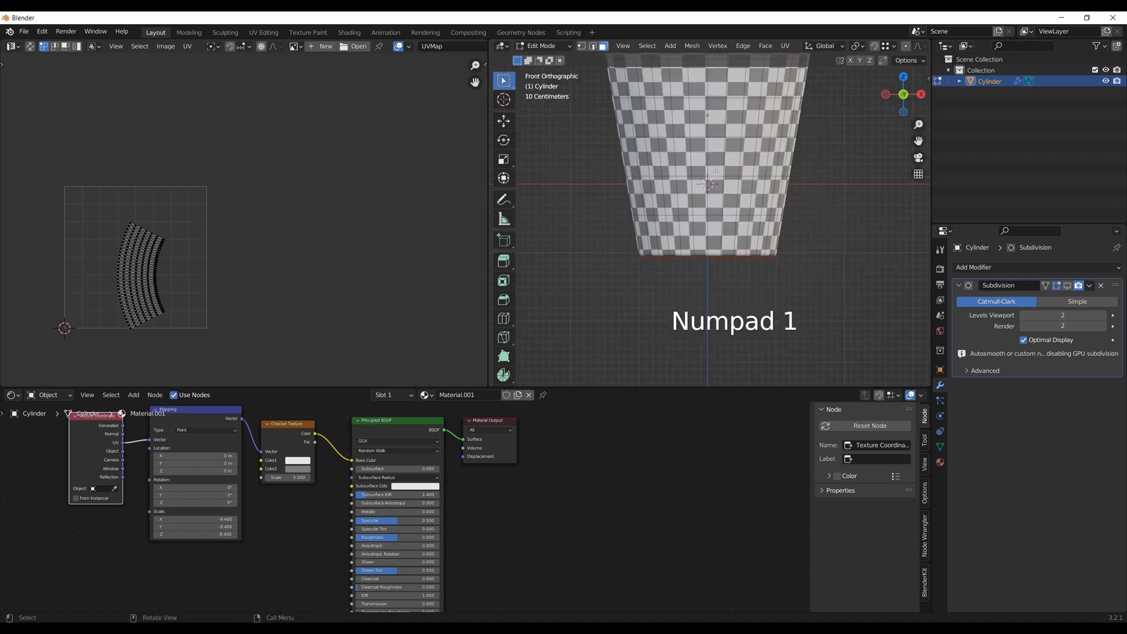
{"action": "key", "text": "u"}
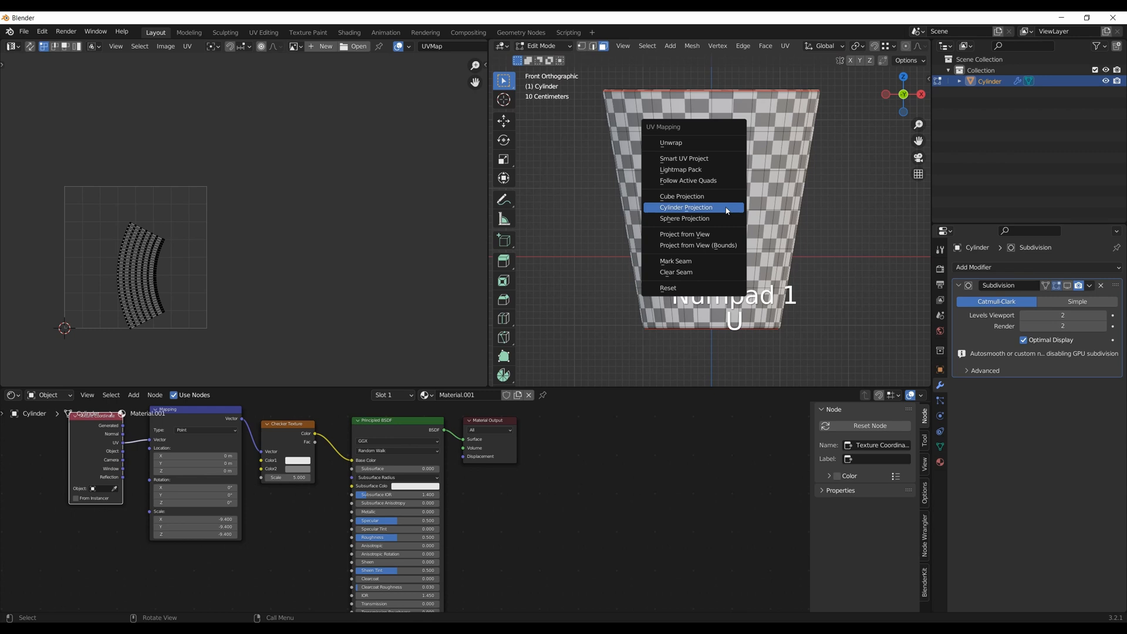
{"action": "left_click", "coordinate": [726, 209]}
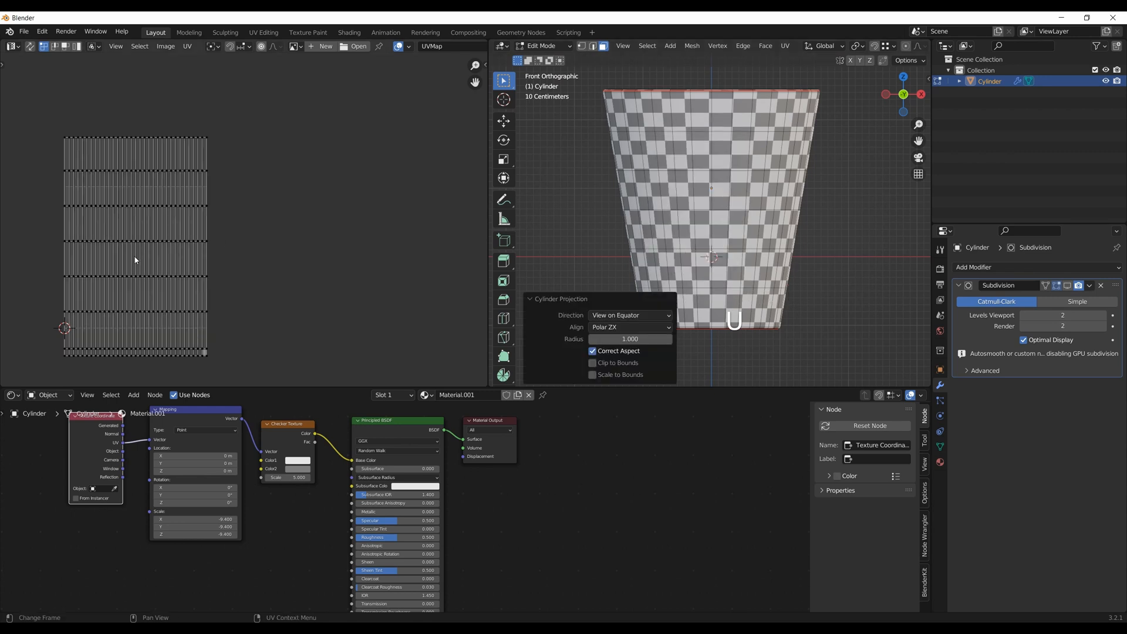
Select all the projected inner wall UVs, widen them along X, and scale the island down uniformly inside the UV square
{"action": "left_click_drag", "start_coordinate": [45, 128], "coordinate": [261, 382]}
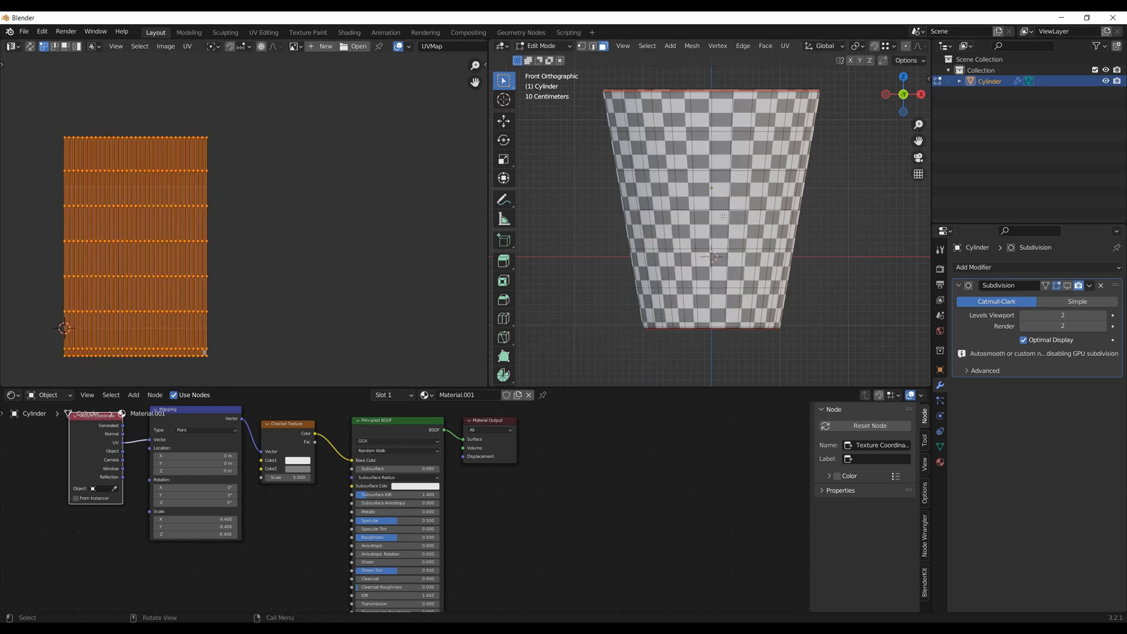
{"action": "middle_click_drag", "start_coordinate": [704, 223], "coordinate": [722, 251]}
{"action": "scroll", "coordinate": [722, 251], "scroll_direction": "down", "scroll_amount": 2}
{"action": "scroll", "coordinate": [258, 276], "scroll_direction": "down", "scroll_amount": 2}
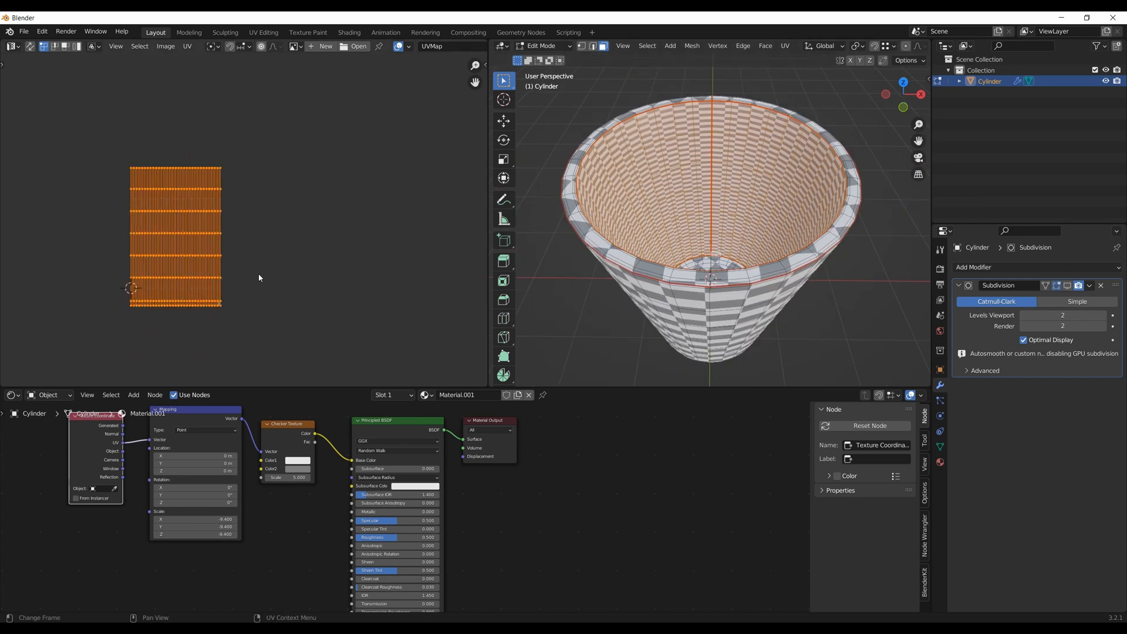
{"action": "key", "text": "s"}
{"action": "key", "text": "x"}
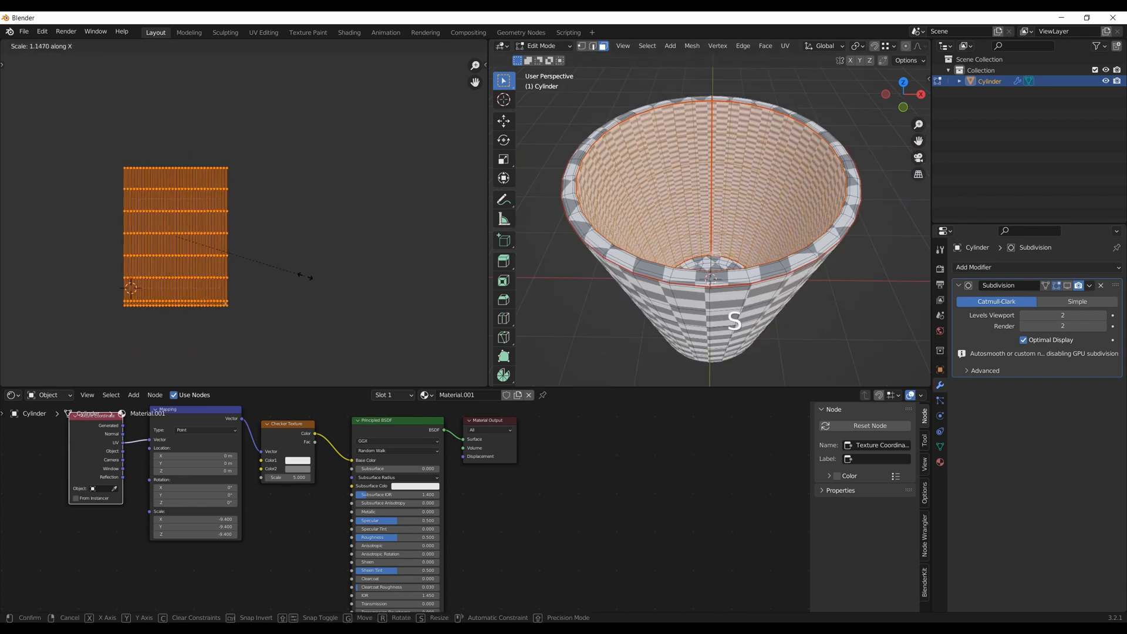
{"action": "left_click", "coordinate": [324, 274]}
{"action": "key", "text": "s"}
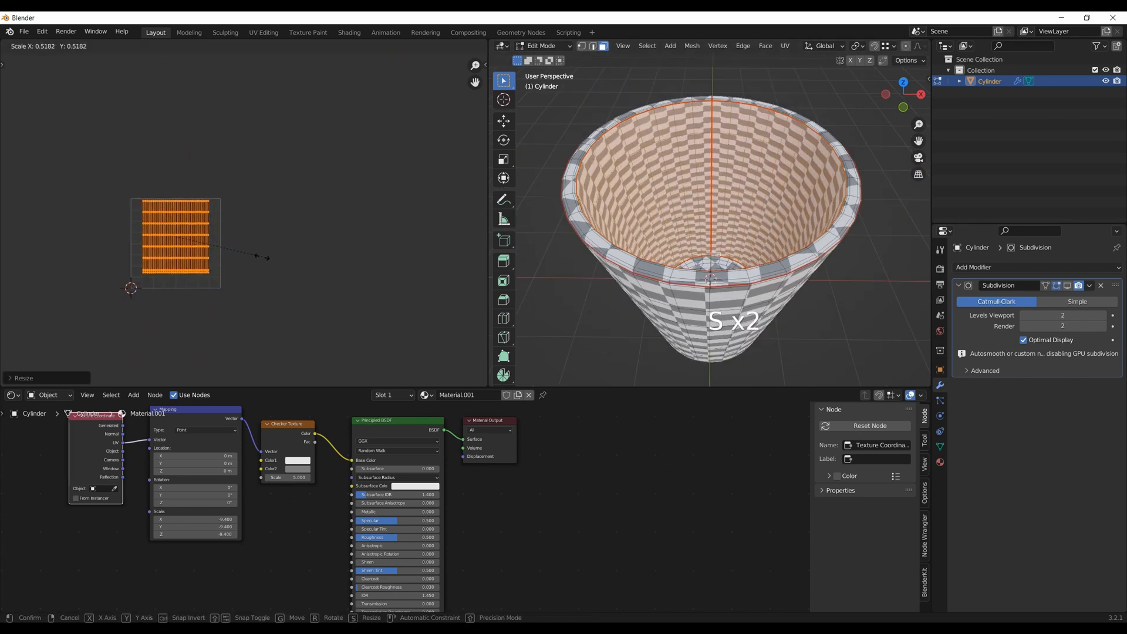
{"action": "left_click", "coordinate": [218, 249]}
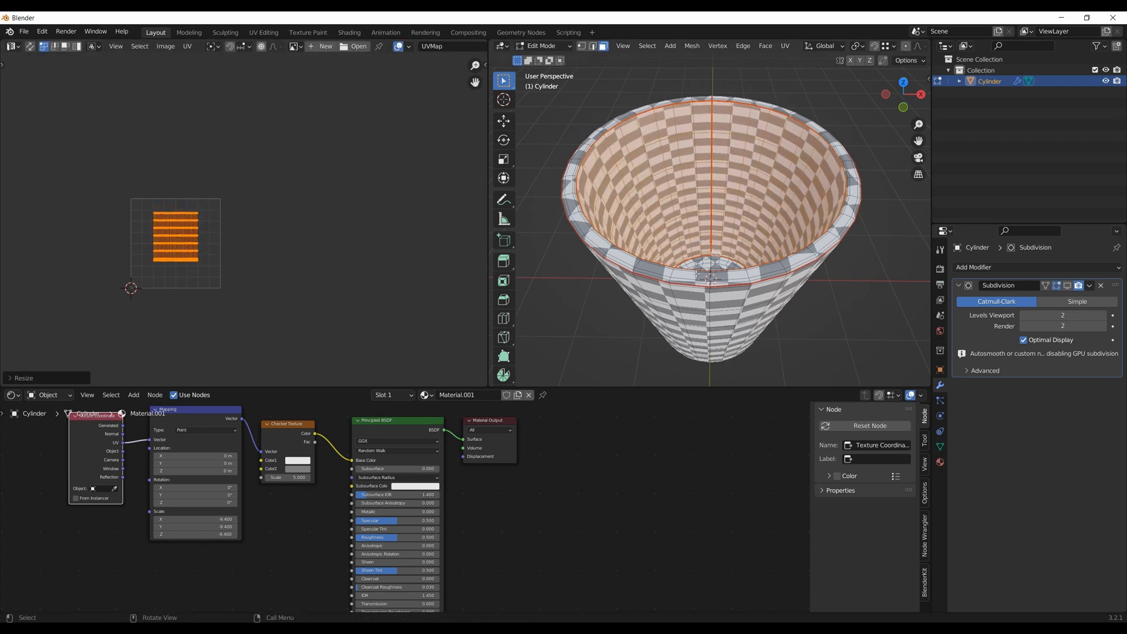
Select all the cup's faces and examine how the outer and inner wall islands overlap the other UV islands
{"action": "key", "text": "a"}
{"action": "scroll", "coordinate": [241, 223], "scroll_direction": "up", "scroll_amount": 4}
{"action": "middle_click_drag", "start_coordinate": [199, 244], "coordinate": [338, 209], "text": "shift"}
{"action": "left_click", "coordinate": [119, 238]}
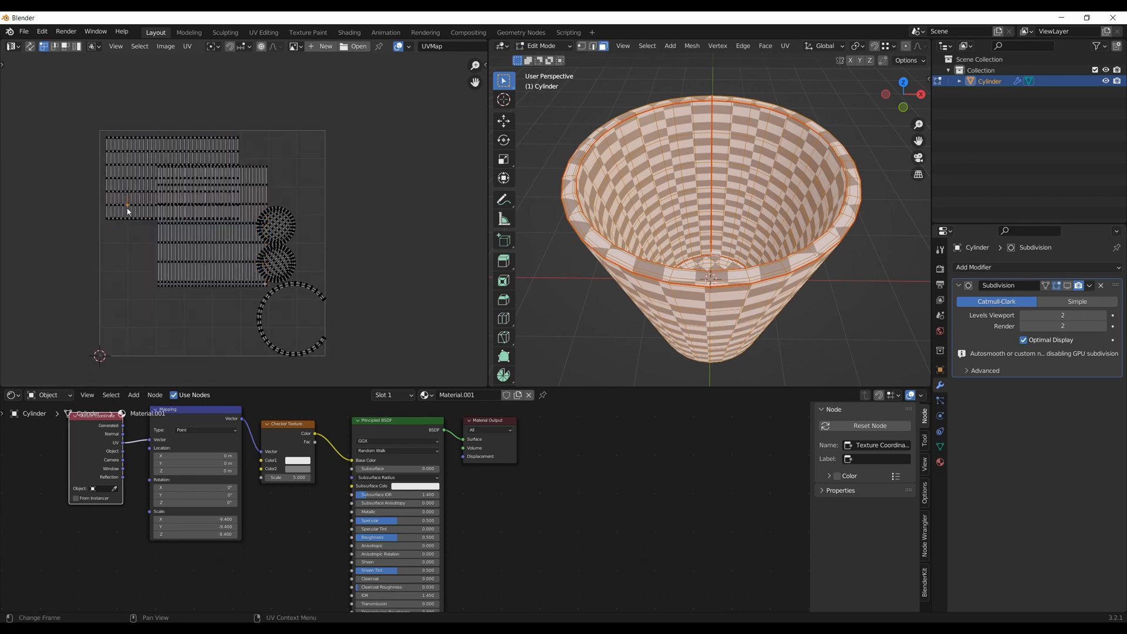
{"action": "key", "text": "l"}
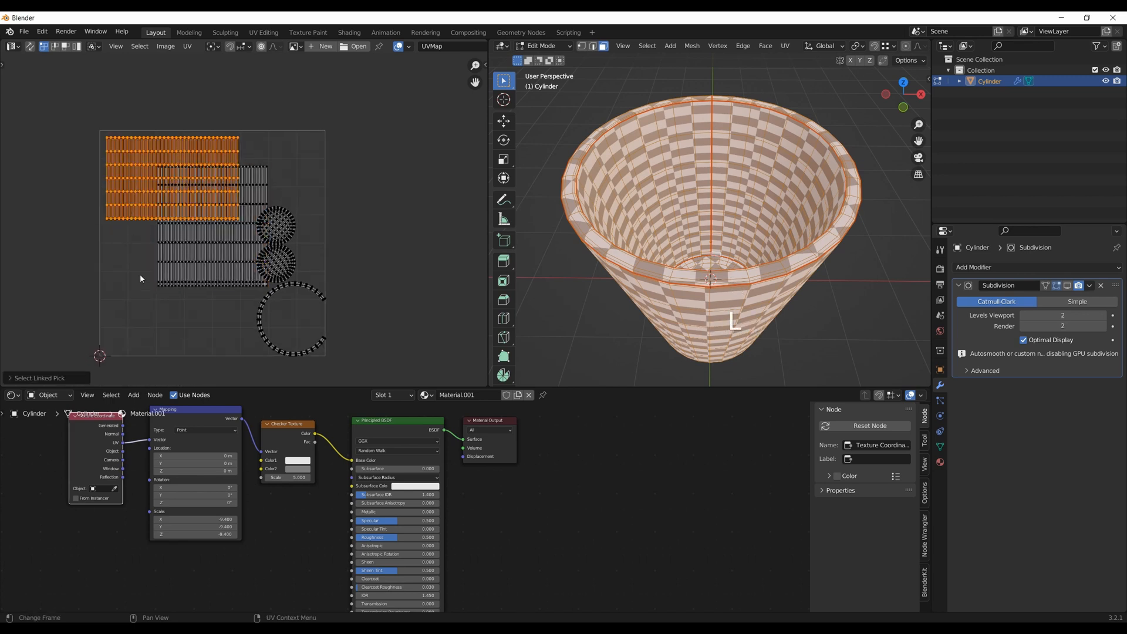
{"action": "left_click", "coordinate": [149, 292]}
{"action": "scroll", "coordinate": [149, 292], "scroll_direction": "up", "scroll_amount": 1}
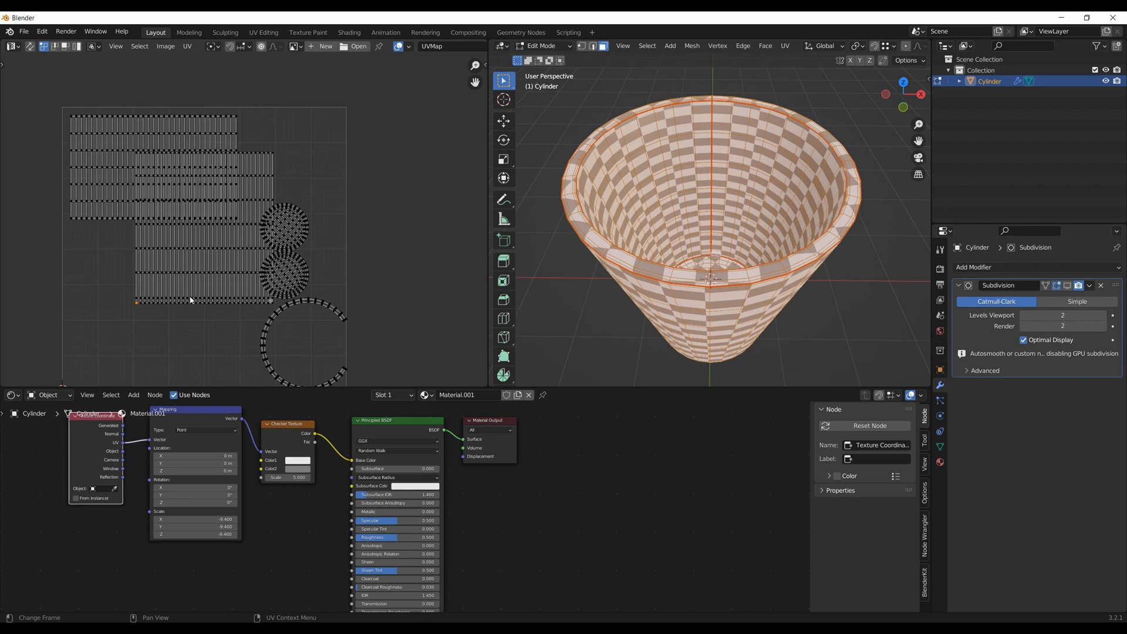
{"action": "scroll", "coordinate": [190, 299], "scroll_direction": "up", "scroll_amount": 2}
{"action": "middle_click_drag", "start_coordinate": [190, 300], "coordinate": [150, 333], "text": "shift"}
{"action": "scroll", "coordinate": [154, 296], "scroll_direction": "down", "scroll_amount": 3}
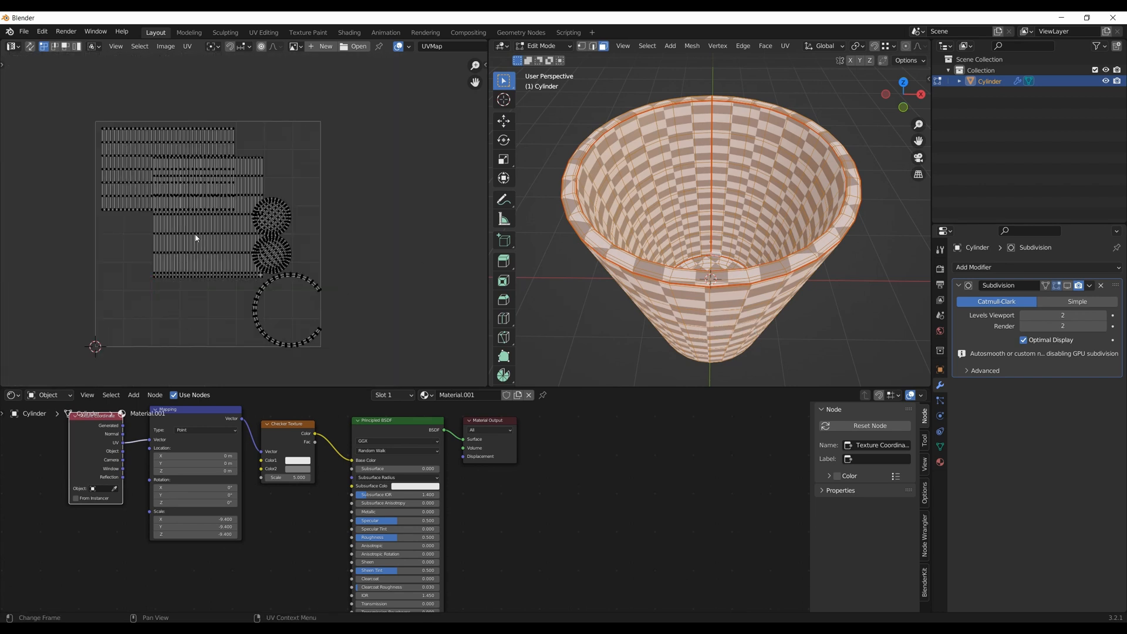
Select the whole inner wall UV island and move it into the free area below the outer wall island
{"action": "key", "text": "l"}
{"action": "scroll", "coordinate": [196, 238], "scroll_direction": "up", "scroll_amount": 2}
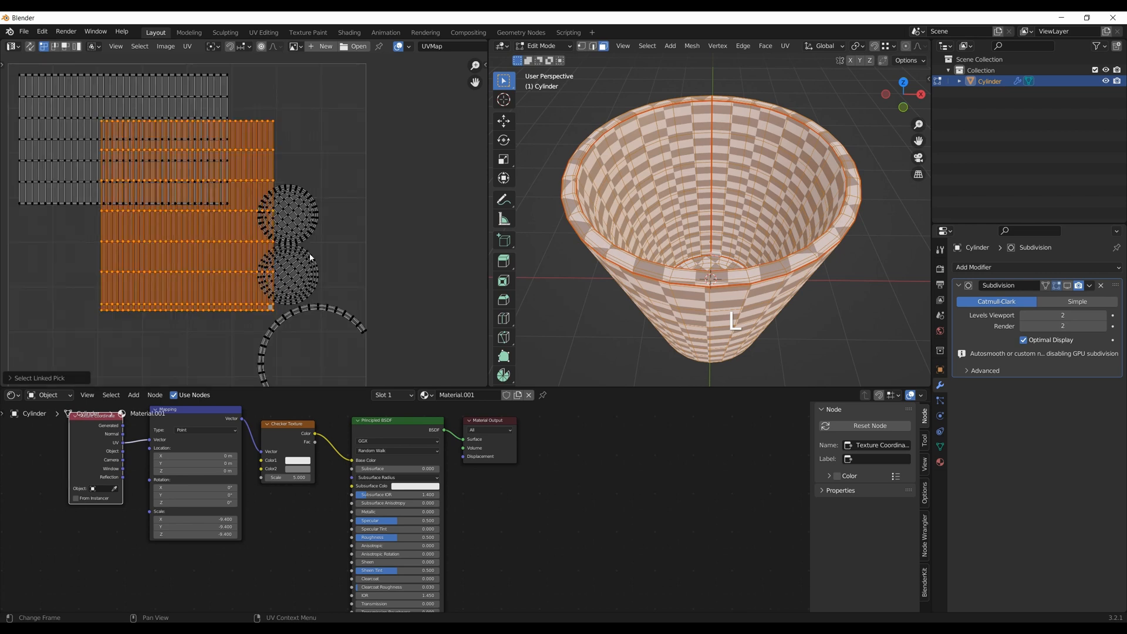
{"action": "scroll", "coordinate": [210, 251], "scroll_direction": "down", "scroll_amount": 2}
{"action": "middle_click_drag", "start_coordinate": [201, 265], "coordinate": [222, 235], "text": "shift"}
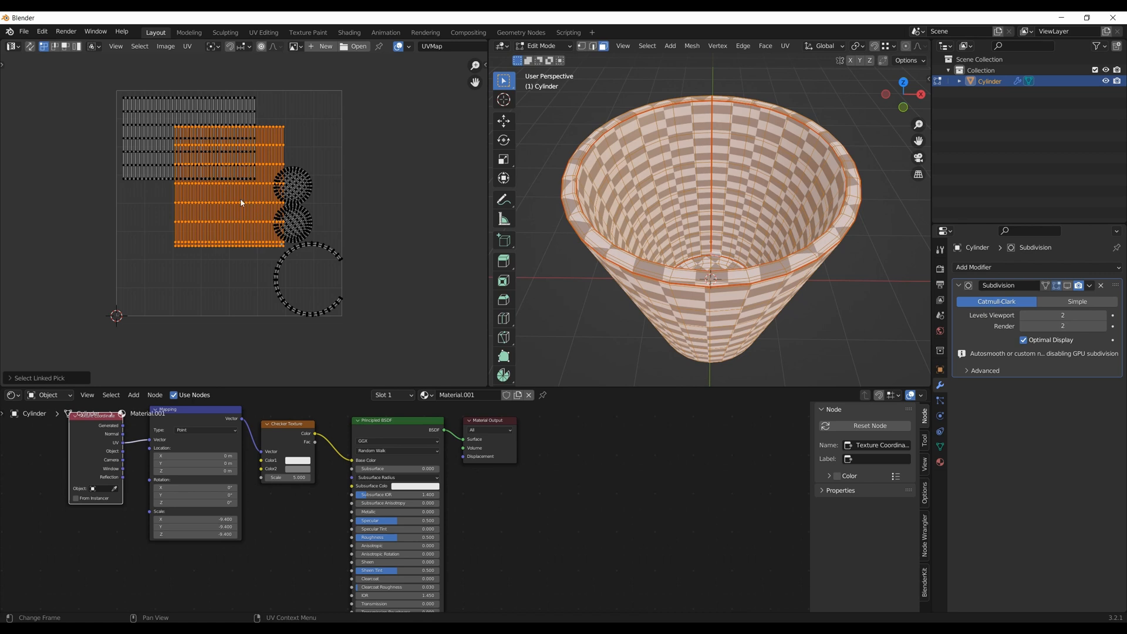
{"action": "key", "text": "g"}
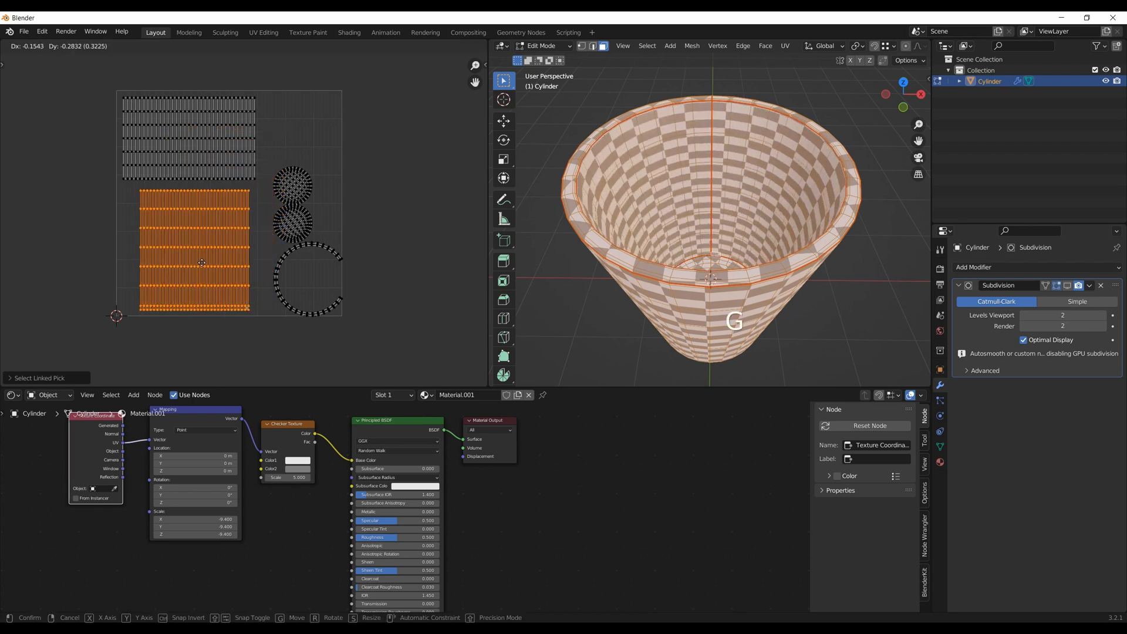
{"action": "left_click", "coordinate": [202, 262]}
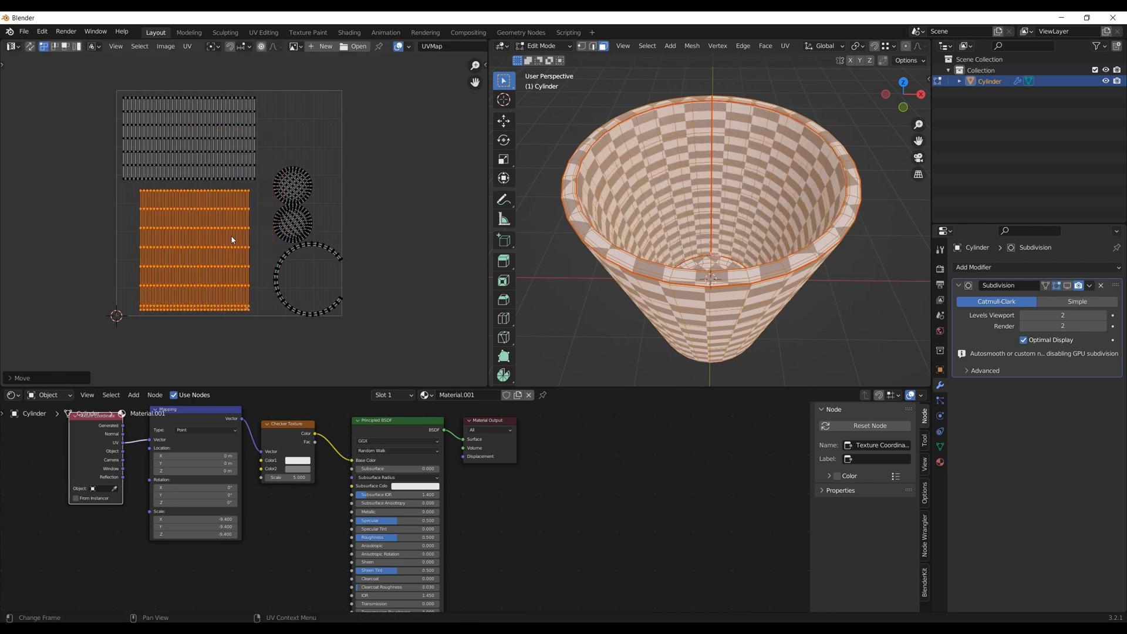
Rotate the inner wall UV island by 90 degrees and move it up close beneath the outer wall island
{"action": "type", "text": "r90"}
{"action": "key", "text": "Return"}
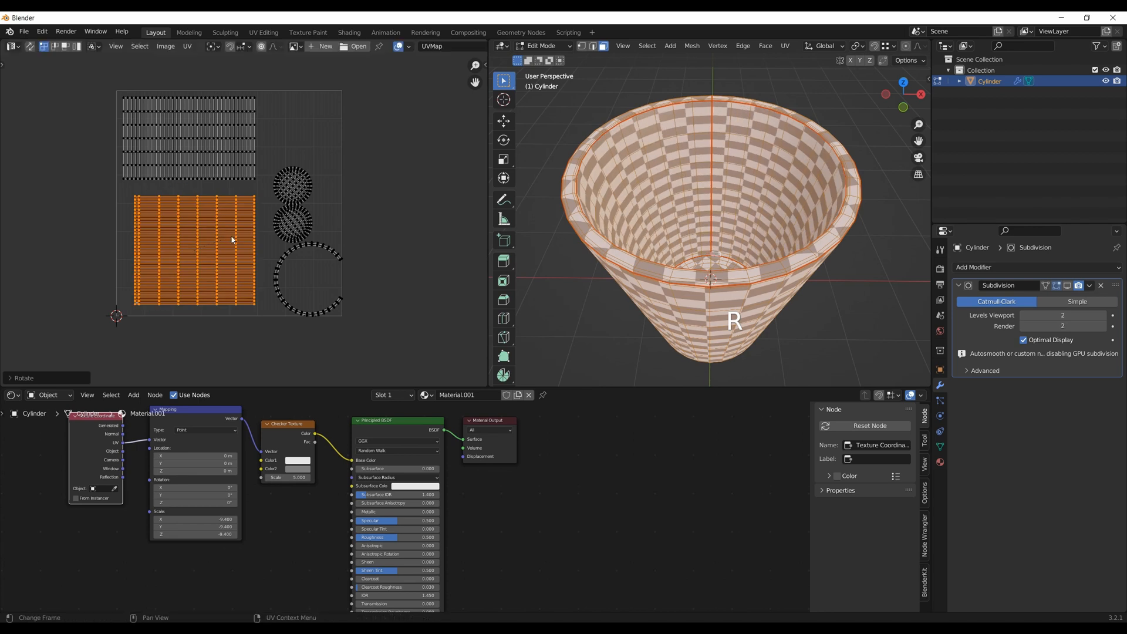
{"action": "key", "text": "g"}
{"action": "left_click", "coordinate": [233, 276]}
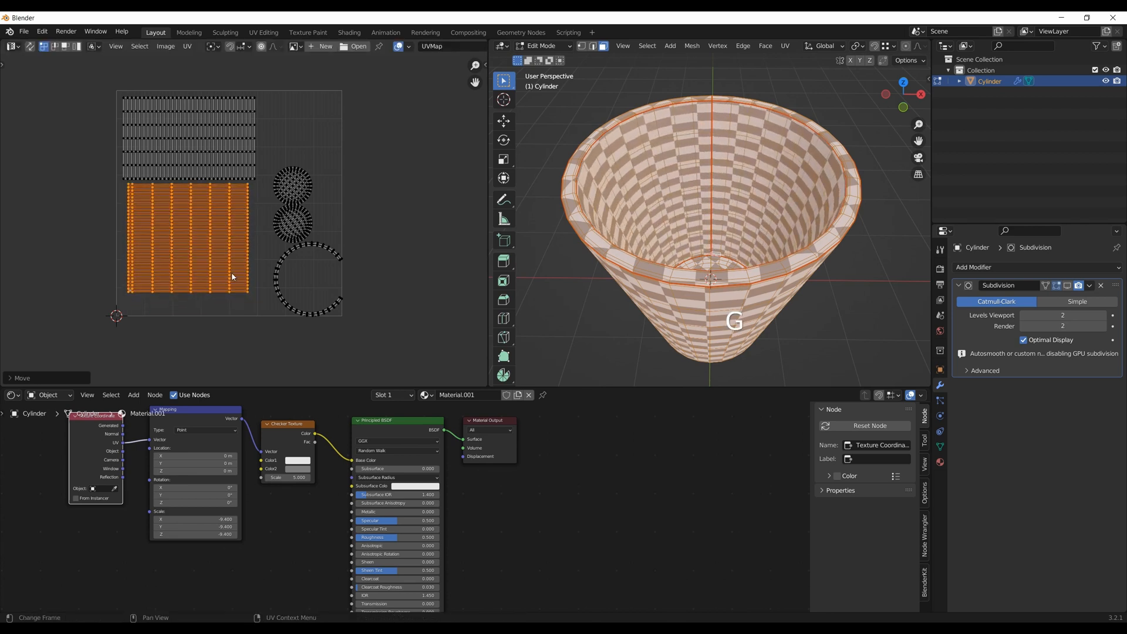
Scale the inner wall UV island by about 1.1 along X and about 1.2 along Y
{"action": "scroll", "coordinate": [228, 264], "scroll_direction": "up", "scroll_amount": 1}
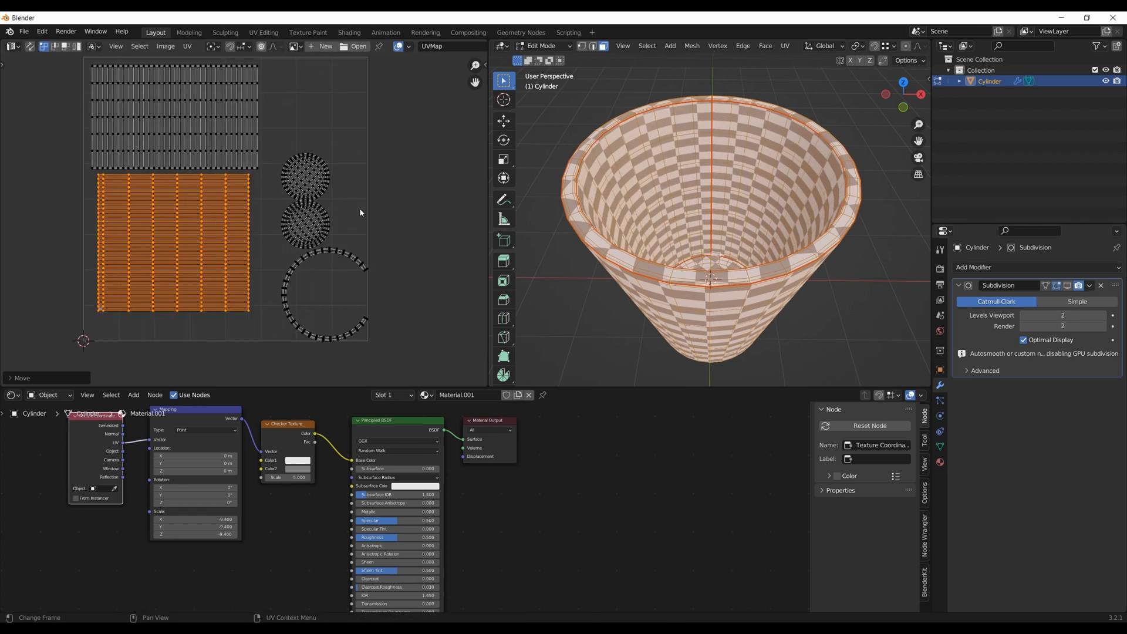
{"action": "scroll", "coordinate": [664, 292], "scroll_direction": "down", "scroll_amount": 3}
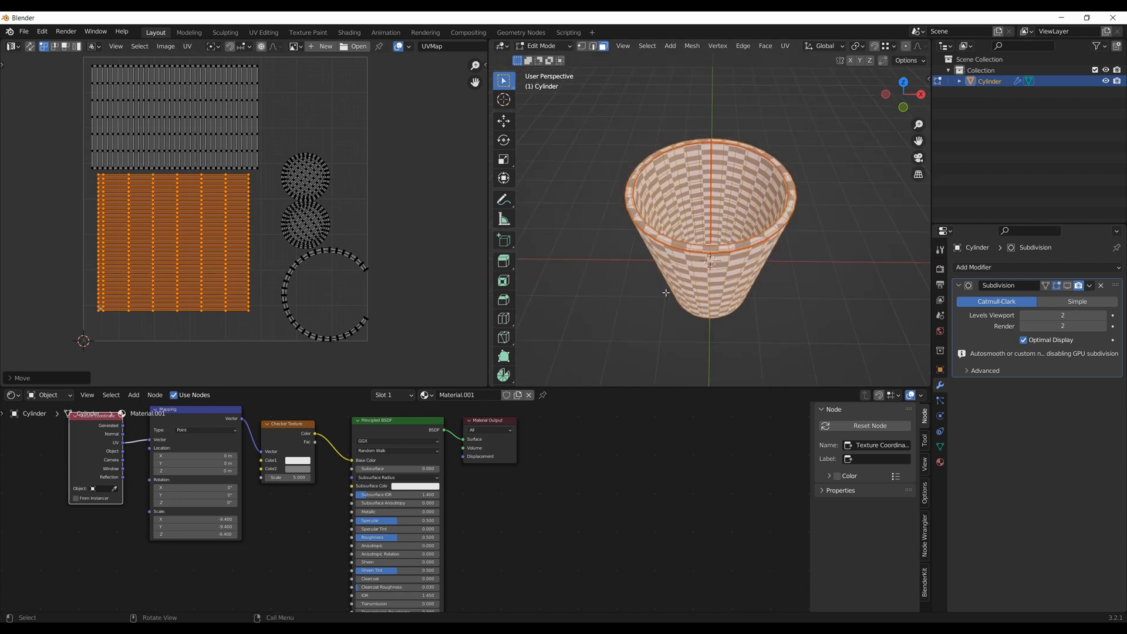
{"action": "middle_click_drag", "start_coordinate": [664, 292], "coordinate": [676, 253]}
{"action": "middle_click_drag", "start_coordinate": [817, 240], "coordinate": [880, 287]}
{"action": "key", "text": "s"}
{"action": "key", "text": "x"}
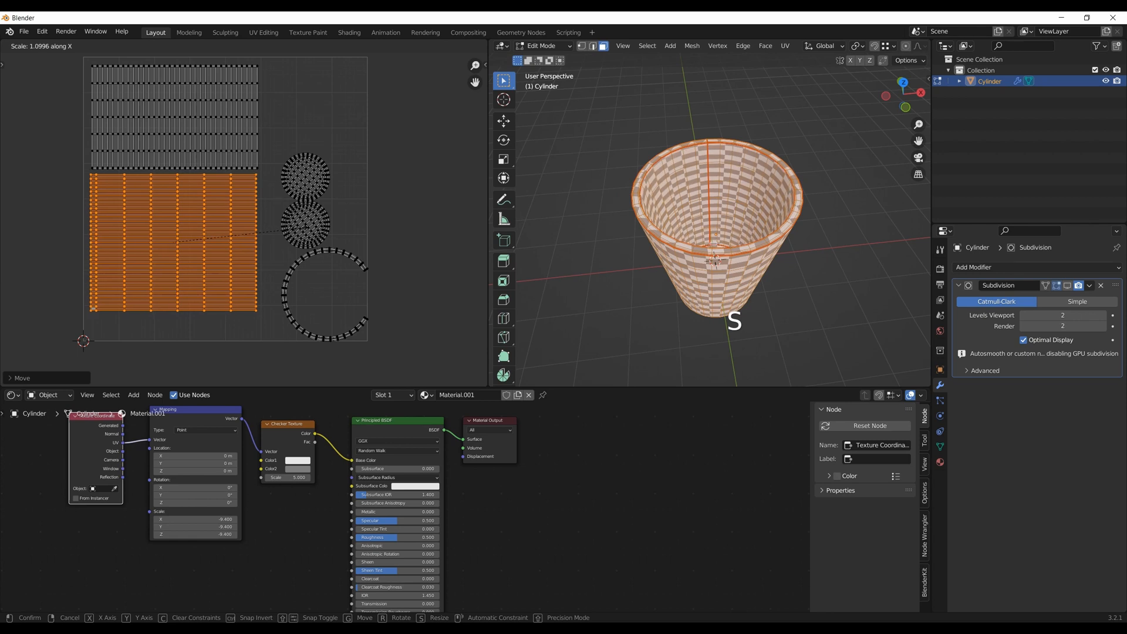
{"action": "left_click", "coordinate": [302, 229]}
{"action": "key", "text": "s"}
{"action": "key", "text": "x"}
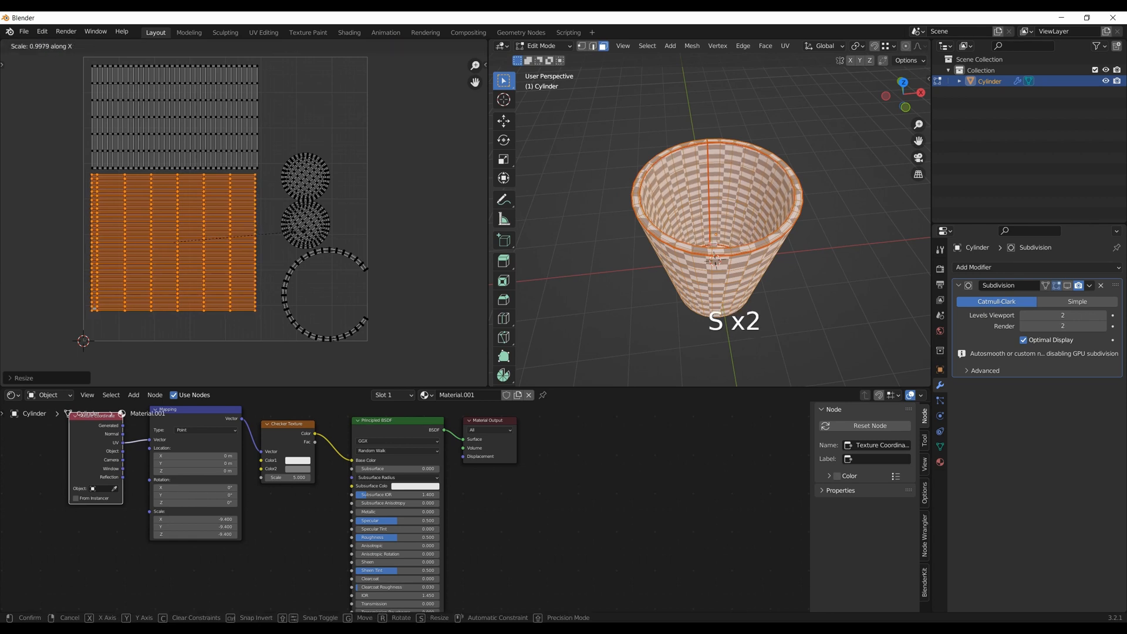
{"action": "key", "text": "y"}
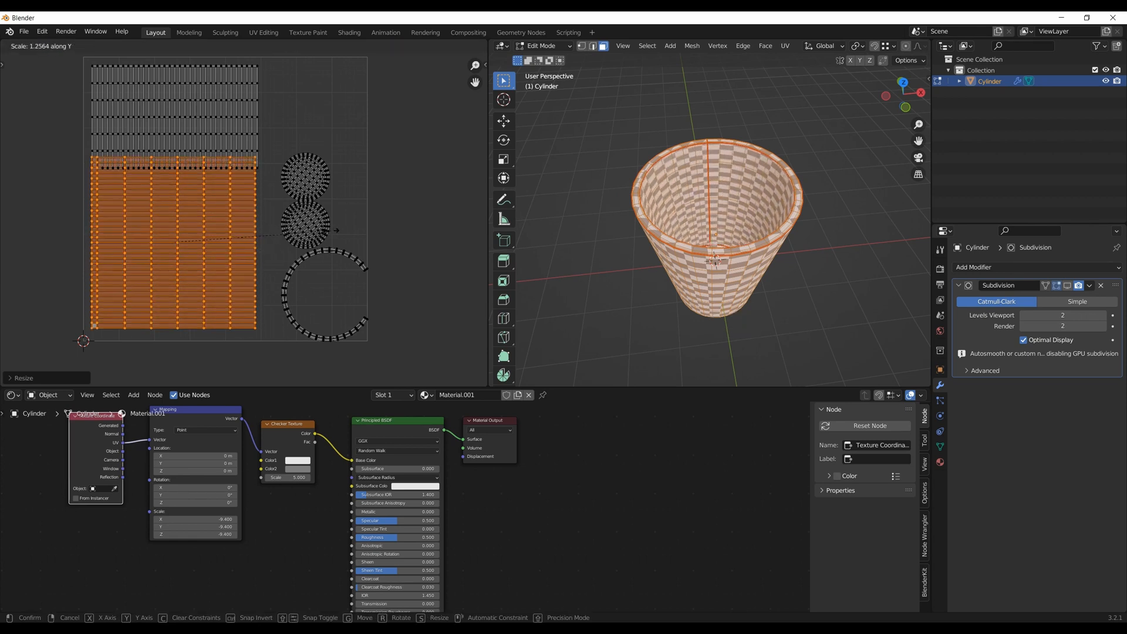
{"action": "left_click", "coordinate": [326, 230]}
Narrow the inner wall UV island to about 0.6 along X and rotate it by 90 degrees
{"action": "key", "text": "s"}
{"action": "key", "text": "x"}
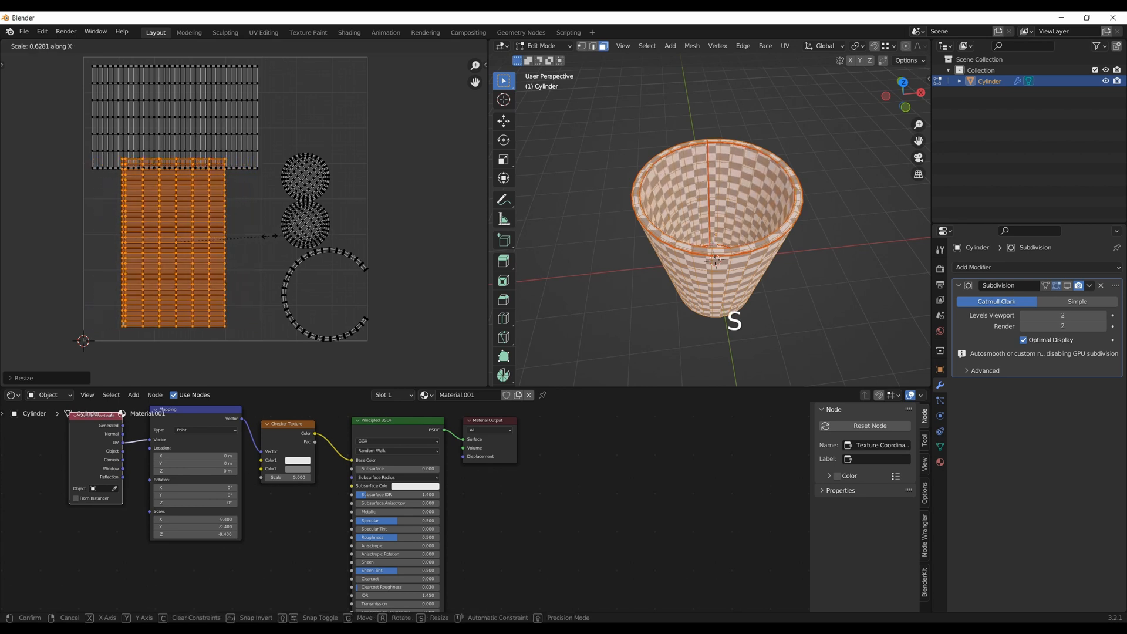
{"action": "left_click", "coordinate": [264, 241]}
{"action": "type", "text": "r"}
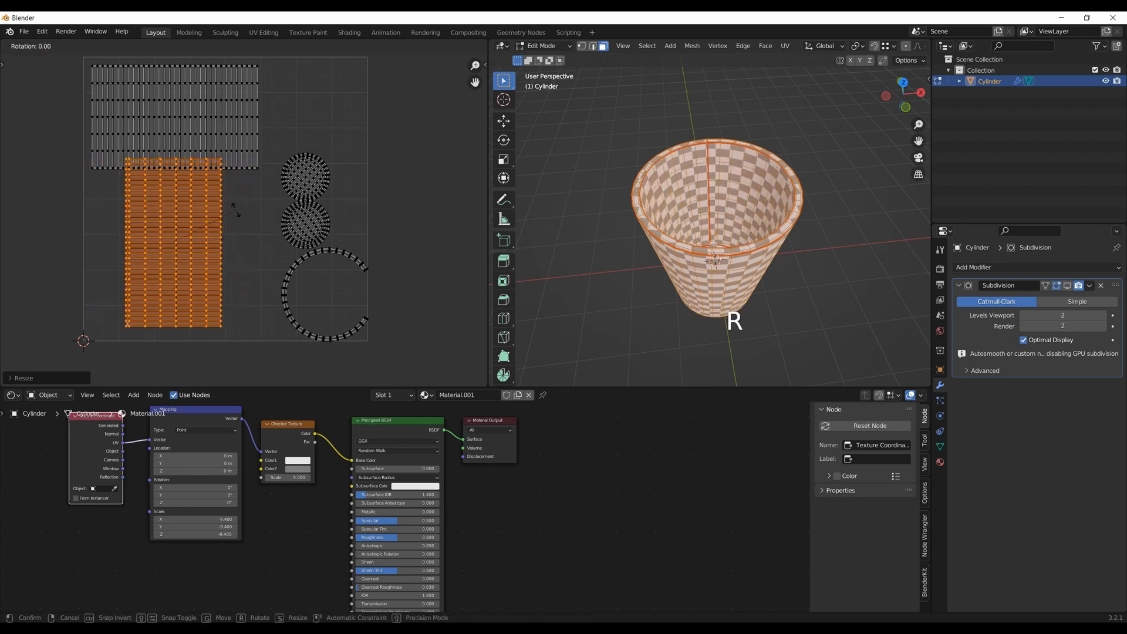
{"action": "type", "text": "90"}
{"action": "key", "text": "Return"}
Place the inner wall island directly beneath the outer wall island and adjust its scale to match that island's width
{"action": "key", "text": "g"}
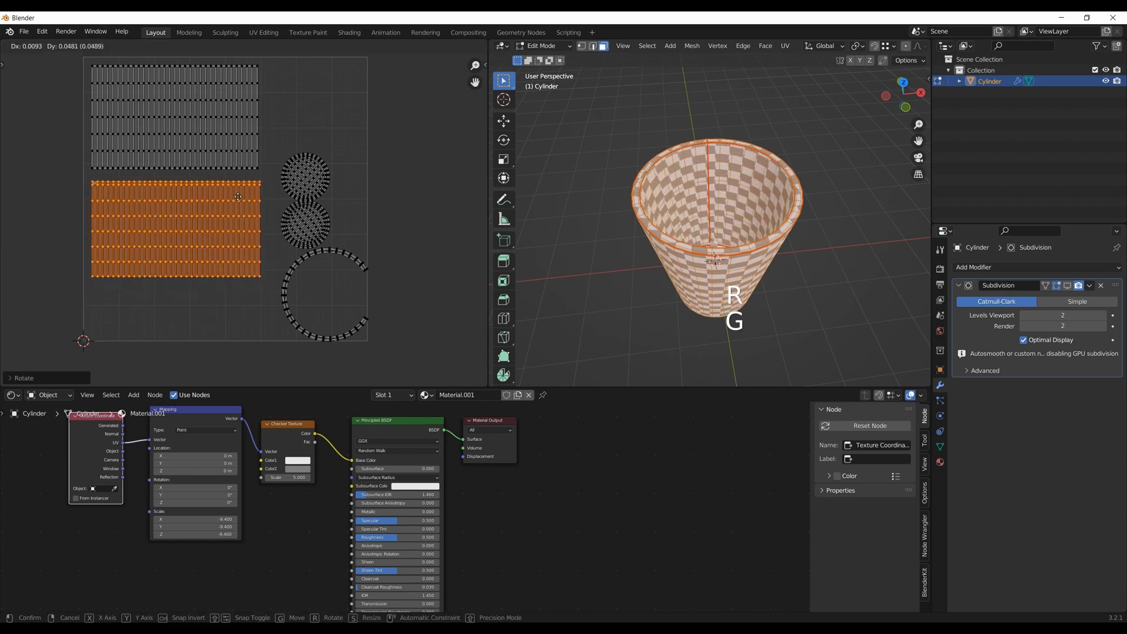
{"action": "left_click", "coordinate": [239, 193]}
{"action": "key", "text": "s"}
{"action": "key", "text": "s"}
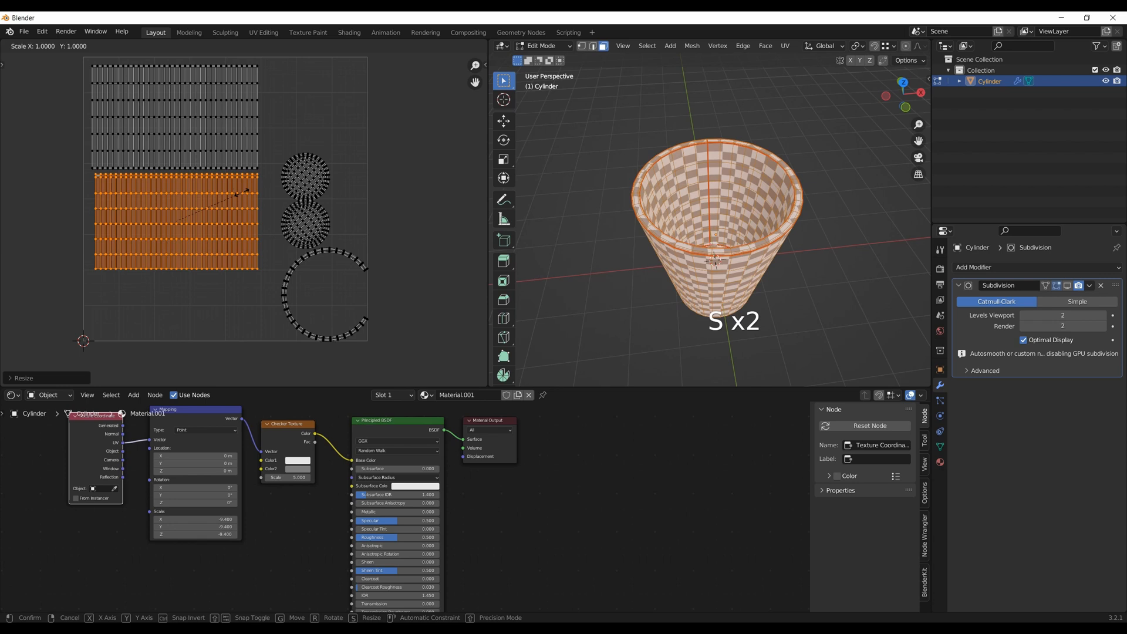
{"action": "left_click", "coordinate": [250, 197]}
{"action": "key", "text": "g"}
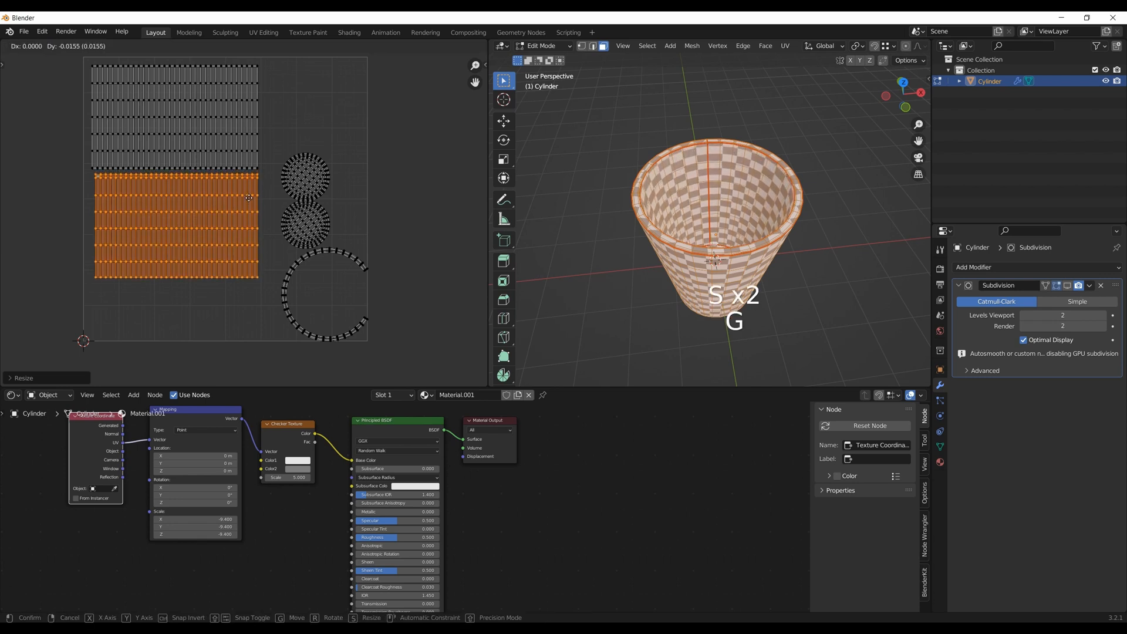
{"action": "left_click", "coordinate": [258, 201]}
Select the UV island of the cup's underside disc and rotate it about 38 degrees to straighten its checker pattern
{"action": "middle_click_drag", "start_coordinate": [699, 217], "coordinate": [704, 222]}
{"action": "scroll", "coordinate": [700, 207], "scroll_direction": "up", "scroll_amount": 3}
{"action": "key", "text": "Tab"}
{"action": "middle_click_drag", "start_coordinate": [727, 322], "coordinate": [718, 229]}
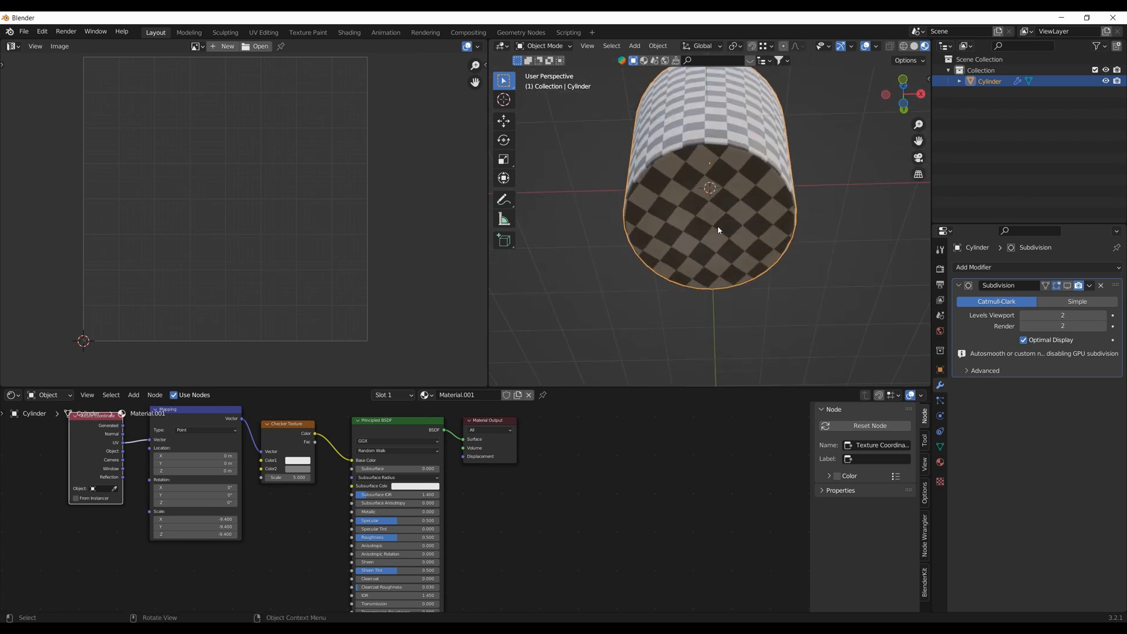
{"action": "key", "text": "Tab"}
{"action": "scroll", "coordinate": [372, 271], "scroll_direction": "up", "scroll_amount": 4}
{"action": "scroll", "coordinate": [372, 271], "scroll_direction": "down", "scroll_amount": 2}
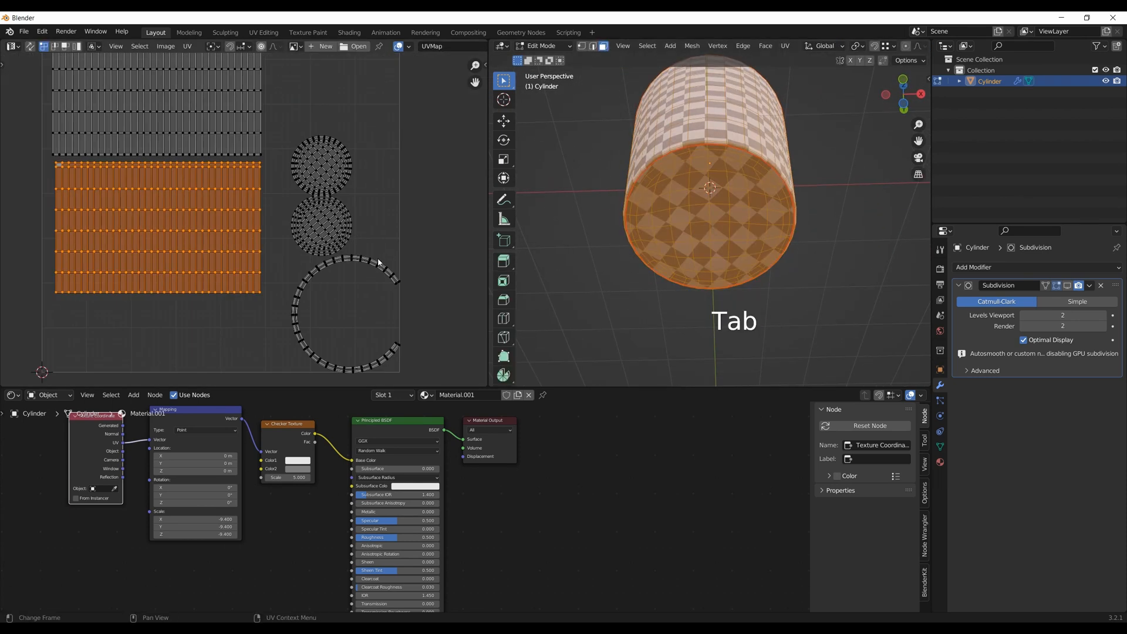
{"action": "left_click", "coordinate": [333, 149]}
{"action": "key", "text": "l"}
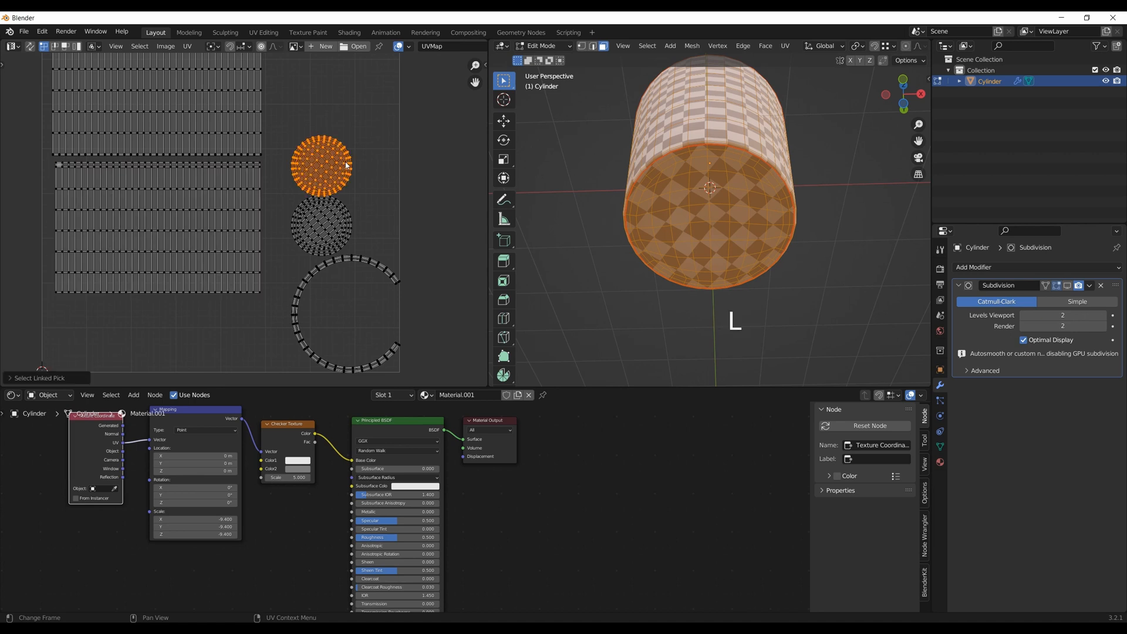
{"action": "key", "text": "r"}
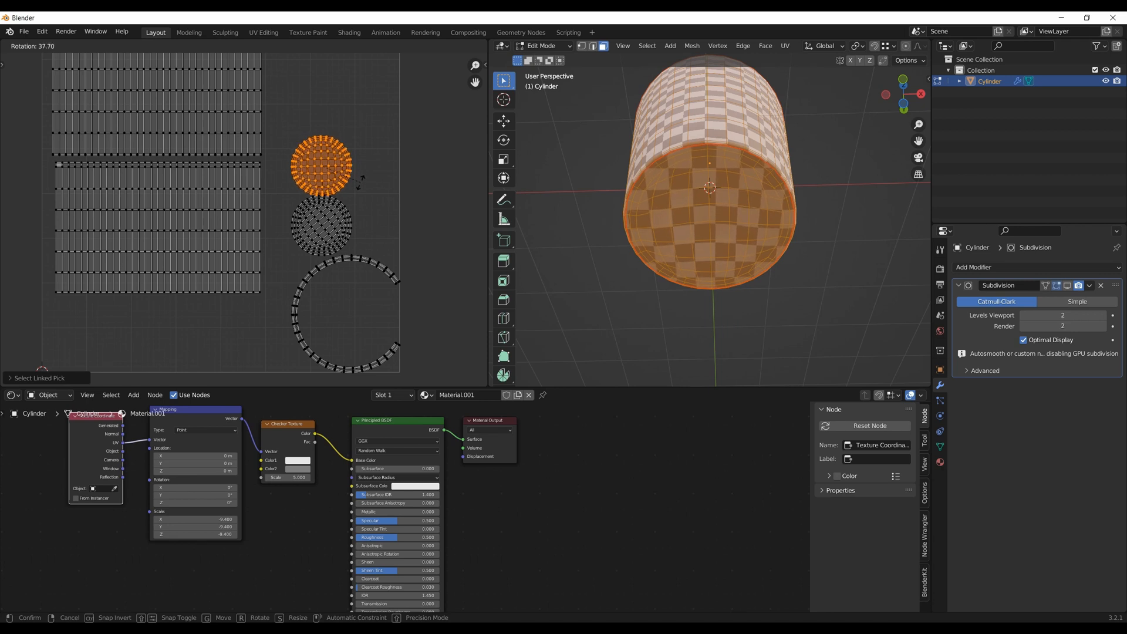
{"action": "left_click", "coordinate": [360, 182]}
Select all the UV islands and pack them inside the UV square with Pack Islands
{"action": "scroll", "coordinate": [303, 247], "scroll_direction": "down", "scroll_amount": 3}
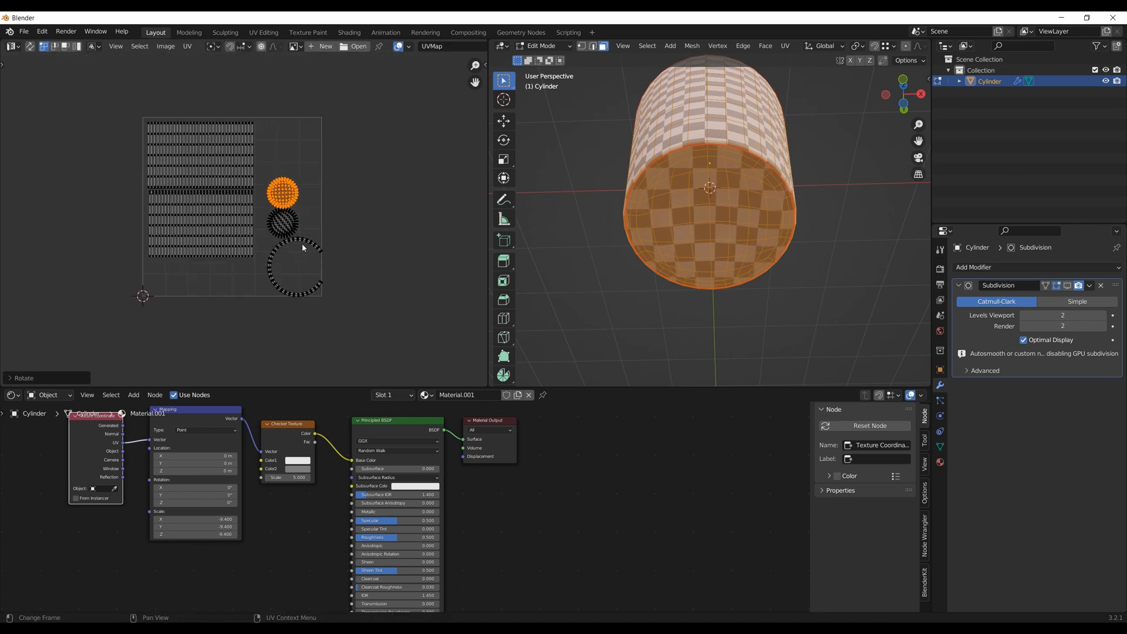
{"action": "left_click_drag", "start_coordinate": [81, 67], "coordinate": [394, 336]}
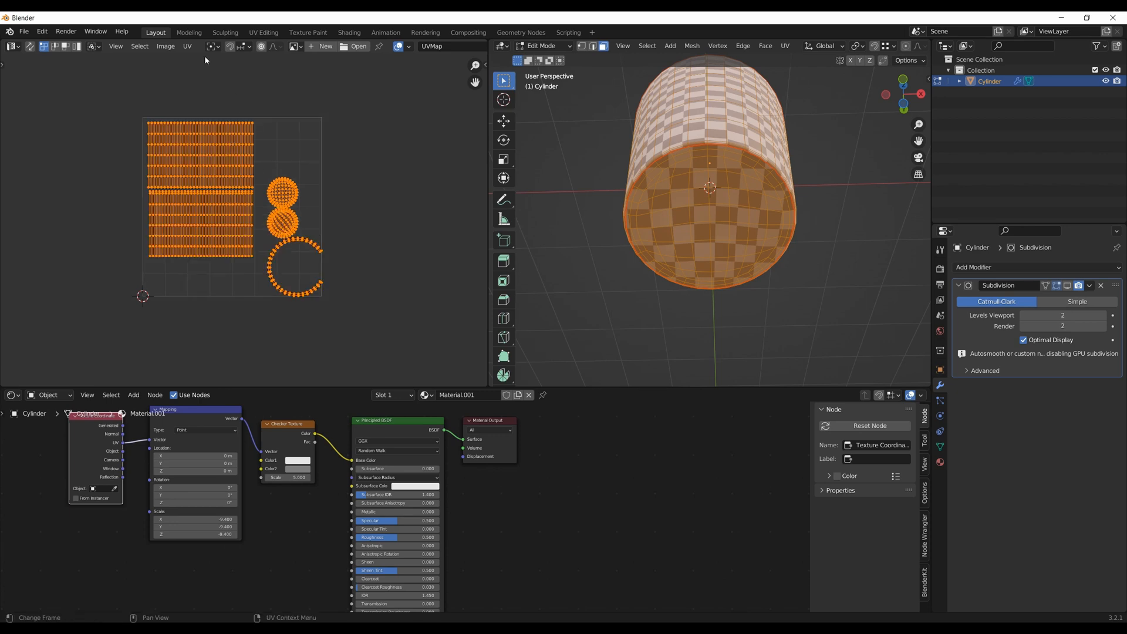
{"action": "left_click", "coordinate": [187, 46]}
{"action": "left_click", "coordinate": [253, 241]}
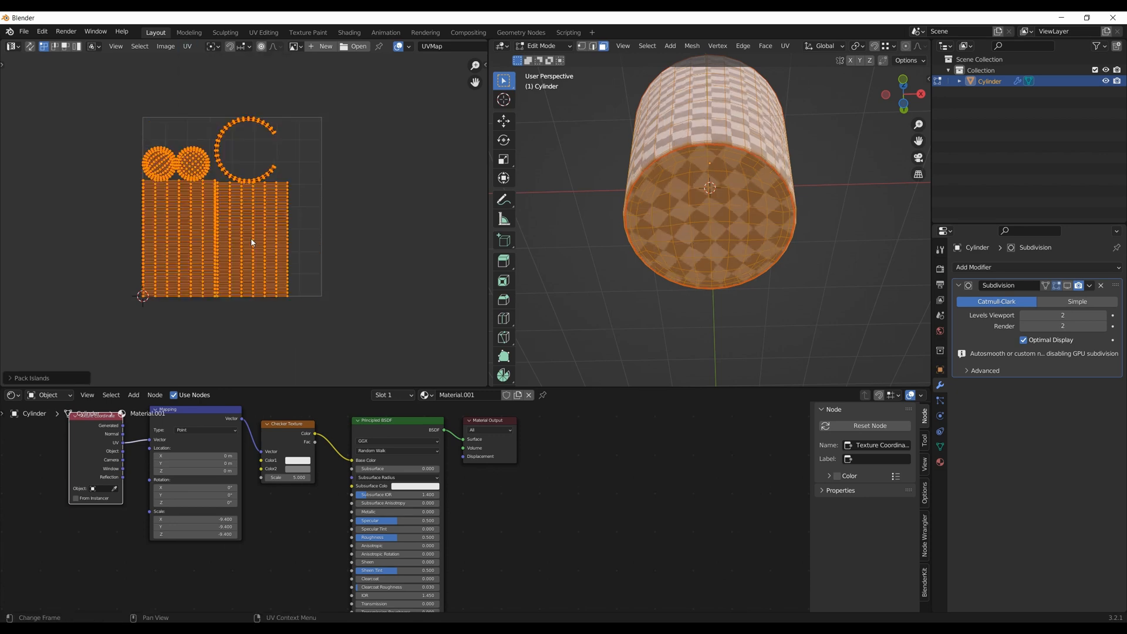
Set the Pack Islands margin to 0.025 and check the gap between the two wall islands
{"action": "scroll", "coordinate": [259, 249], "scroll_direction": "up", "scroll_amount": 3}
{"action": "middle_click_drag", "start_coordinate": [259, 219], "coordinate": [271, 258], "text": "shift"}
{"action": "scroll", "coordinate": [271, 257], "scroll_direction": "down", "scroll_amount": 3}
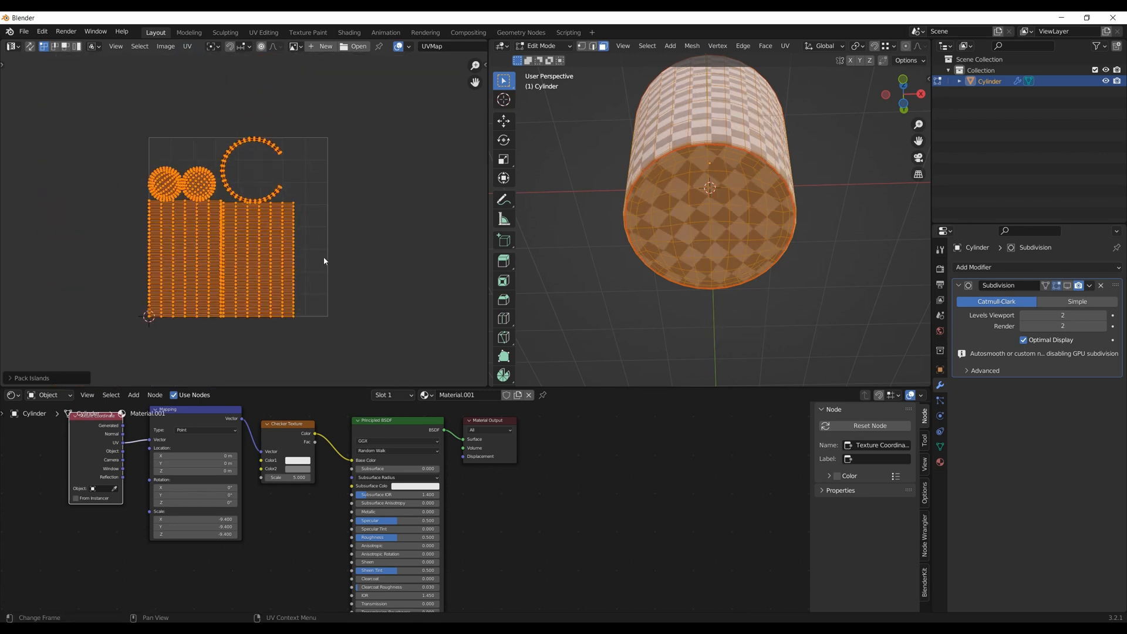
{"action": "scroll", "coordinate": [323, 257], "scroll_direction": "up", "scroll_amount": 2}
{"action": "left_click", "coordinate": [16, 379]}
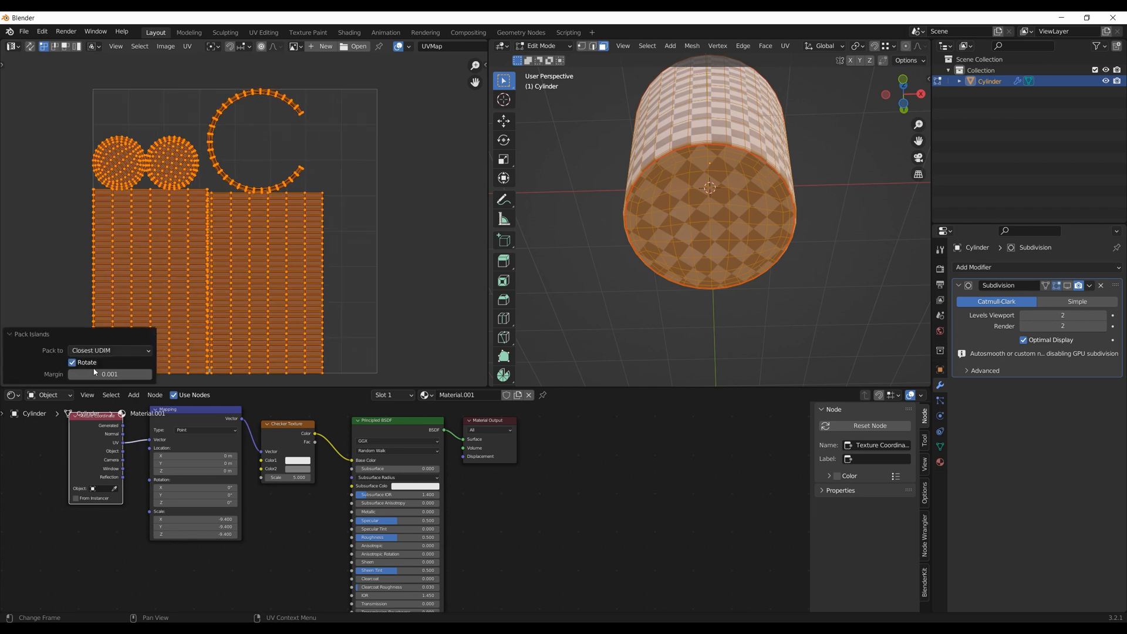
{"action": "left_click_drag", "start_coordinate": [95, 372], "coordinate": [124, 371], "text": "shift"}
{"action": "scroll", "coordinate": [258, 276], "scroll_direction": "up", "scroll_amount": 5}
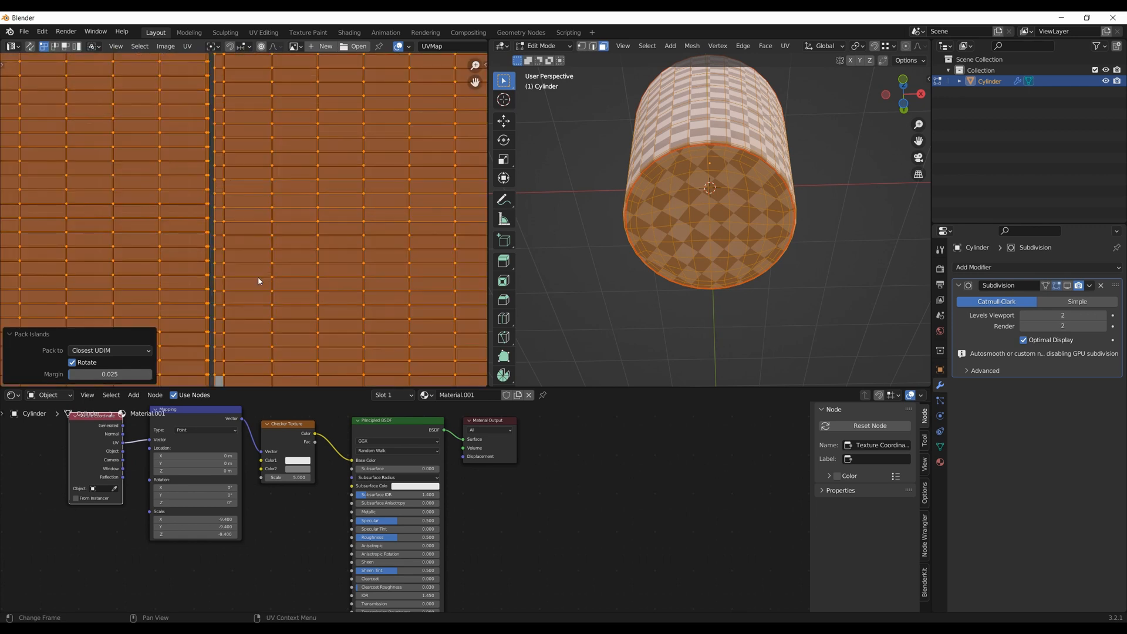
{"action": "scroll", "coordinate": [269, 208], "scroll_direction": "down", "scroll_amount": 2}
{"action": "scroll", "coordinate": [289, 219], "scroll_direction": "up", "scroll_amount": 3}
{"action": "scroll", "coordinate": [302, 206], "scroll_direction": "down", "scroll_amount": 6}
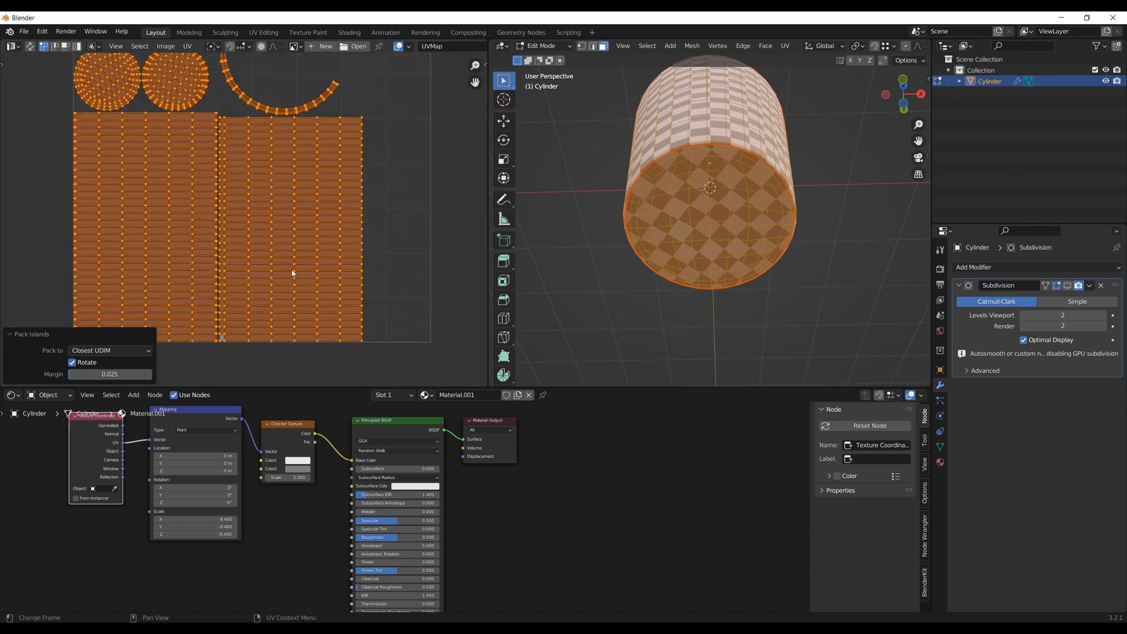
Deselect the UVs and examine the packed layout and the checker pattern on the cup's outer wall in Object Mode
{"action": "key", "text": "Tab"}
{"action": "key", "text": "Tab"}
{"action": "scroll", "coordinate": [262, 207], "scroll_direction": "down", "scroll_amount": 3}
{"action": "left_click", "coordinate": [347, 206]}
{"action": "scroll", "coordinate": [301, 223], "scroll_direction": "up", "scroll_amount": 2}
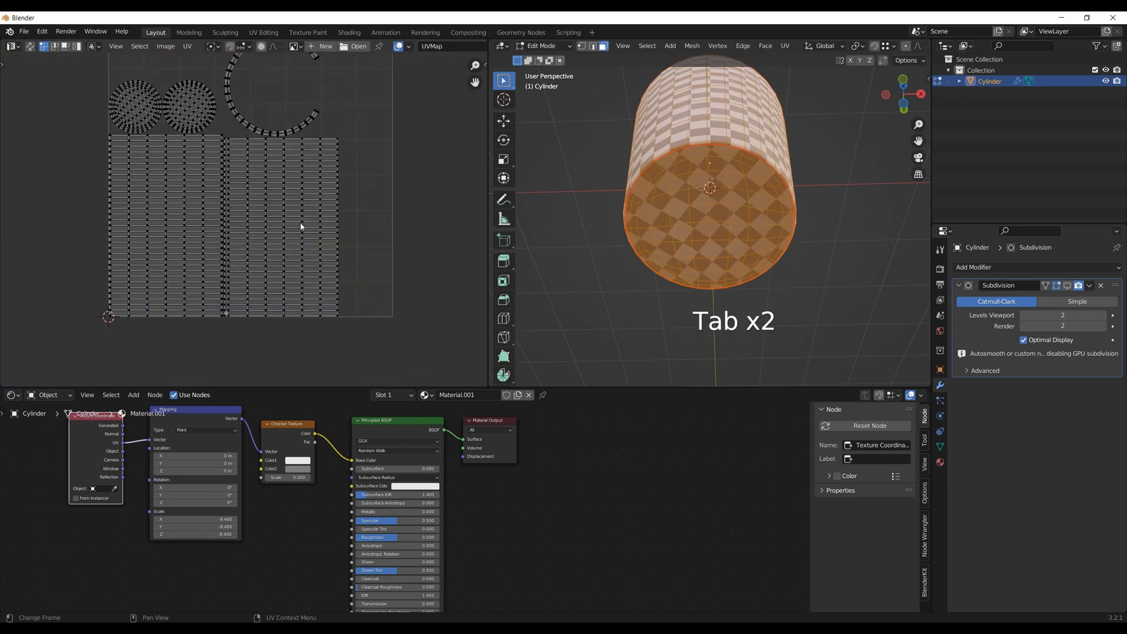
{"action": "middle_click_drag", "start_coordinate": [296, 196], "coordinate": [293, 227]}
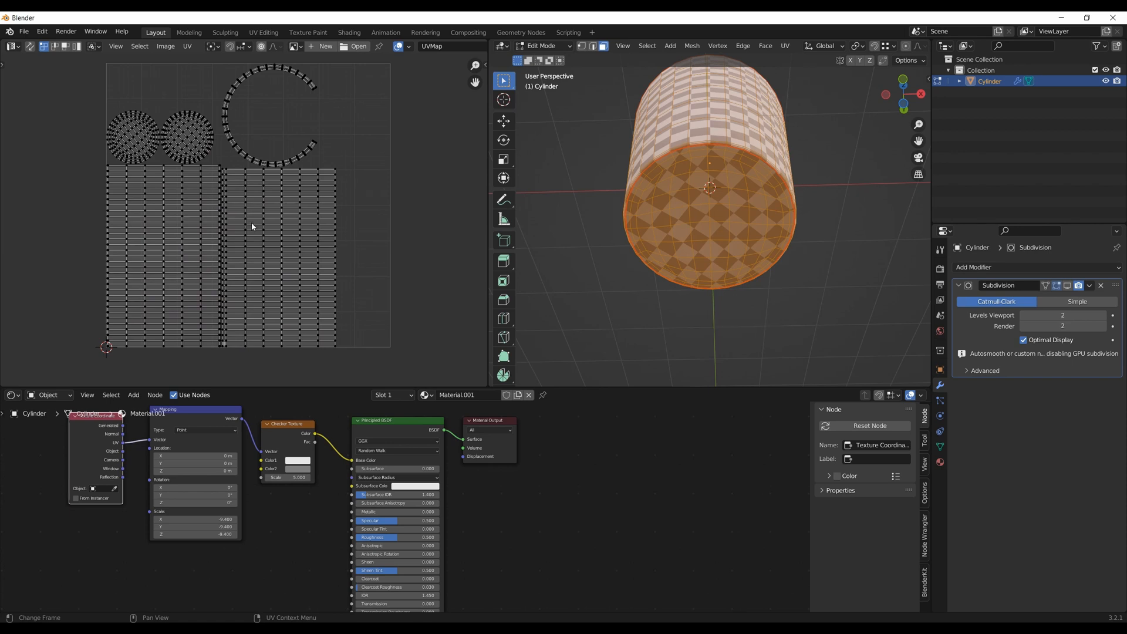
{"action": "scroll", "coordinate": [250, 227], "scroll_direction": "up", "scroll_amount": 1}
{"action": "scroll", "coordinate": [251, 232], "scroll_direction": "down", "scroll_amount": 3}
{"action": "key", "text": "Tab"}
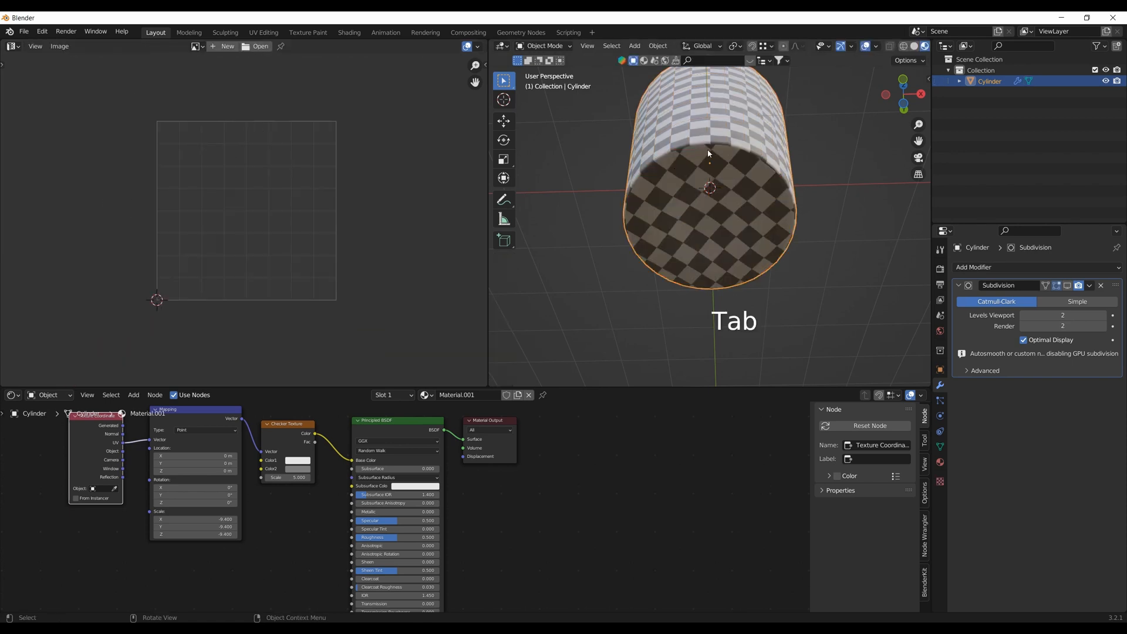
{"action": "middle_click_drag", "start_coordinate": [707, 154], "coordinate": [714, 225]}
{"action": "scroll", "coordinate": [709, 240], "scroll_direction": "down", "scroll_amount": 3}
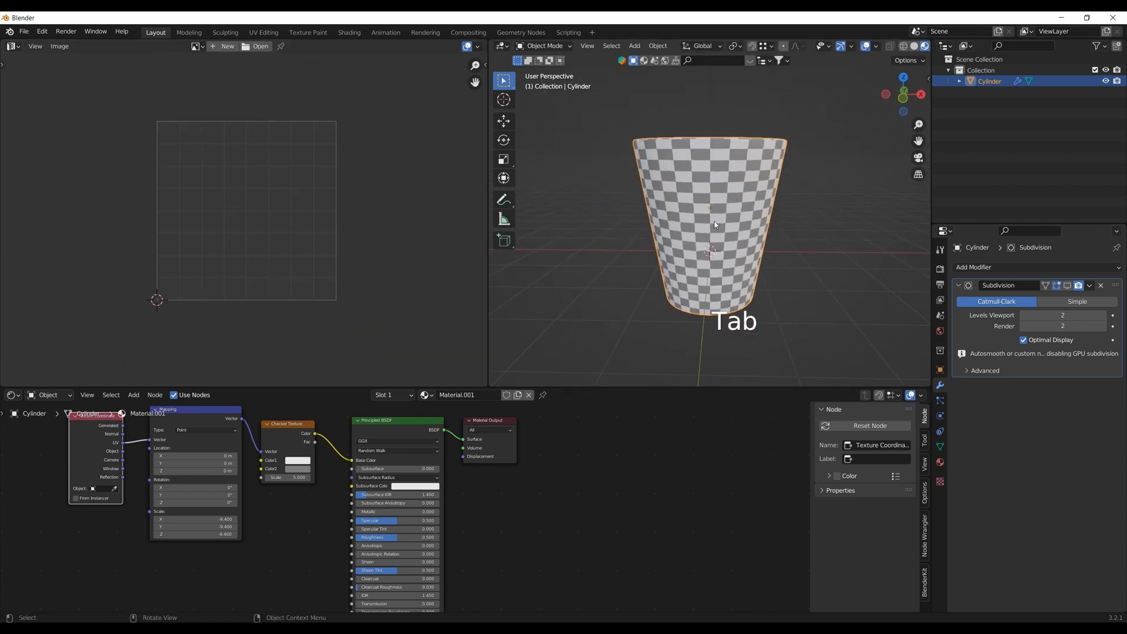
Enable UV sync selection in Edit Mode and box-select the outer wall island's edge strip at the cup's base
{"action": "key", "text": "Tab"}
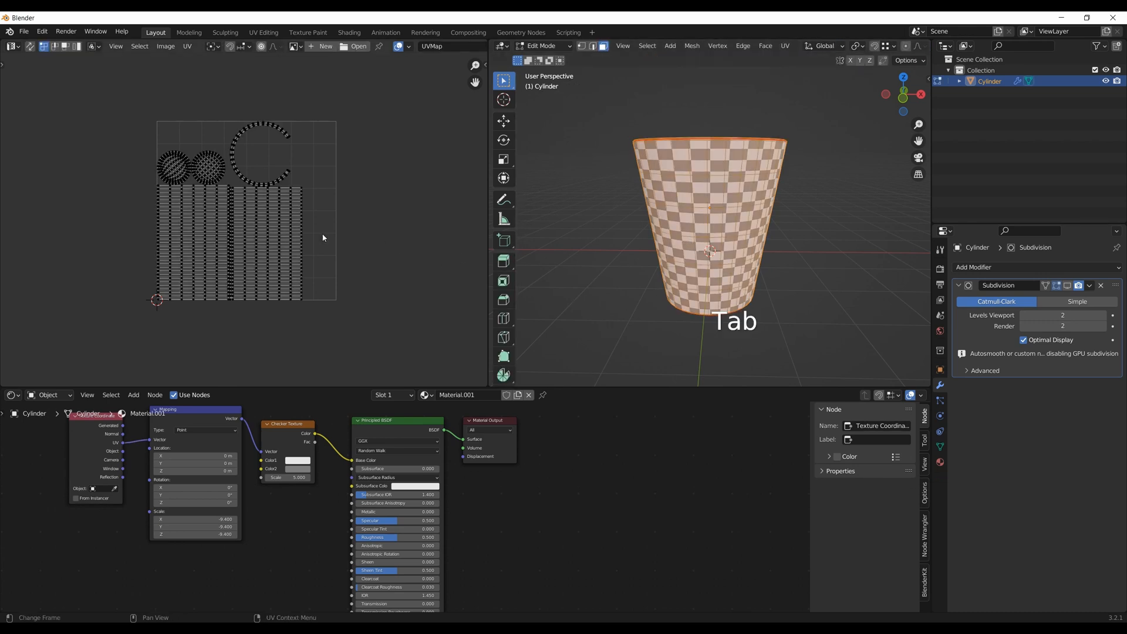
{"action": "scroll", "coordinate": [280, 219], "scroll_direction": "up", "scroll_amount": 3}
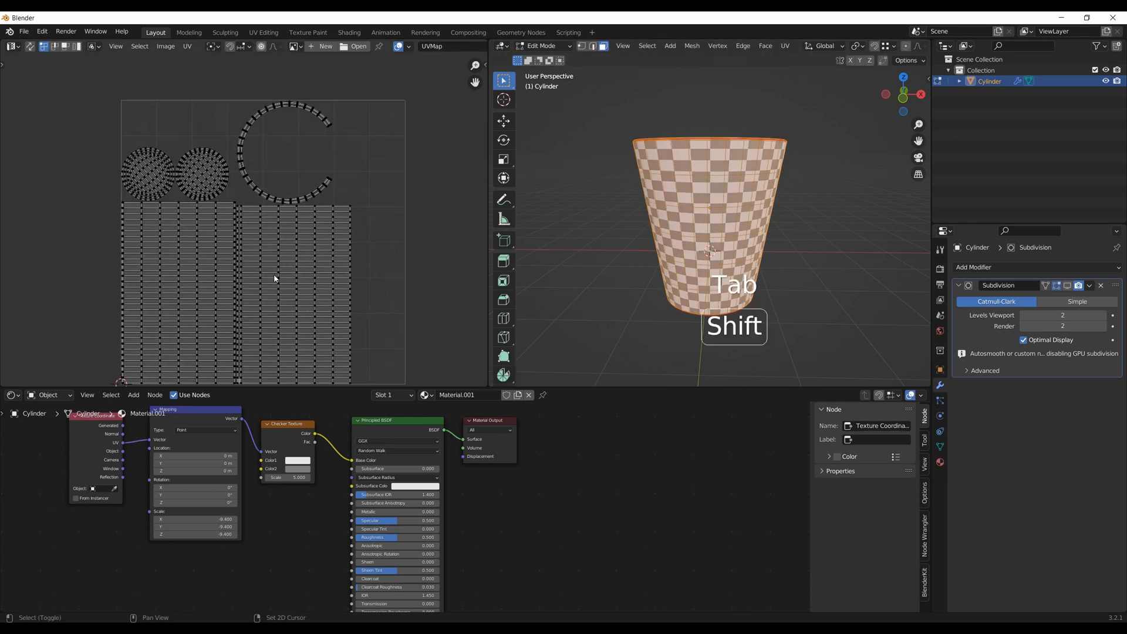
{"action": "left_click", "coordinate": [29, 47]}
{"action": "left_click", "coordinate": [54, 173]}
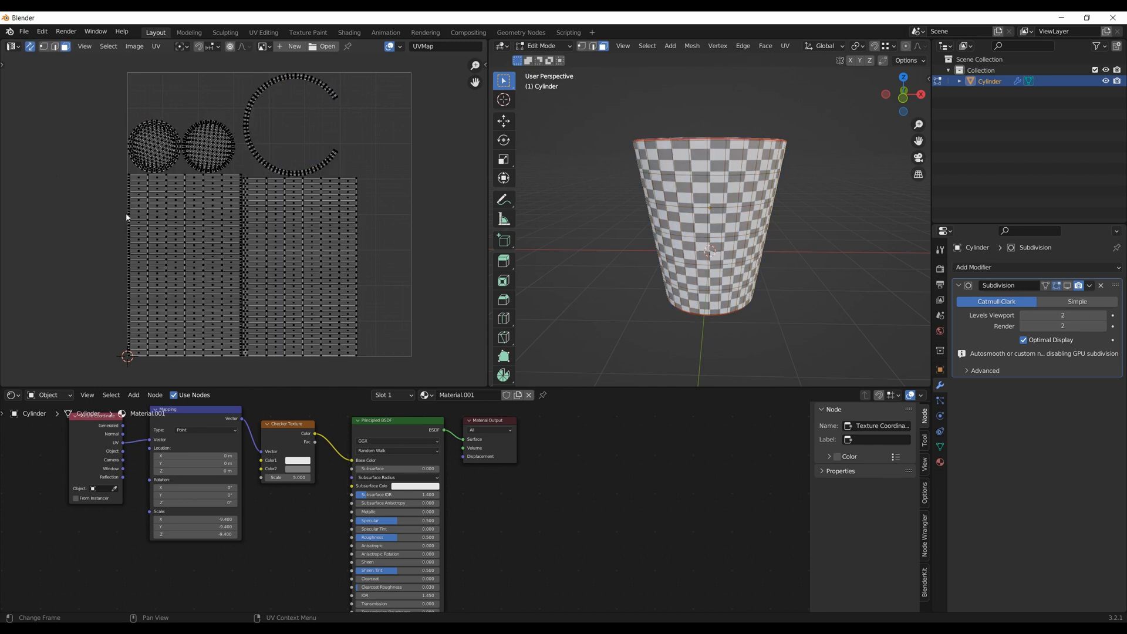
{"action": "left_click_drag", "start_coordinate": [109, 170], "coordinate": [146, 362]}
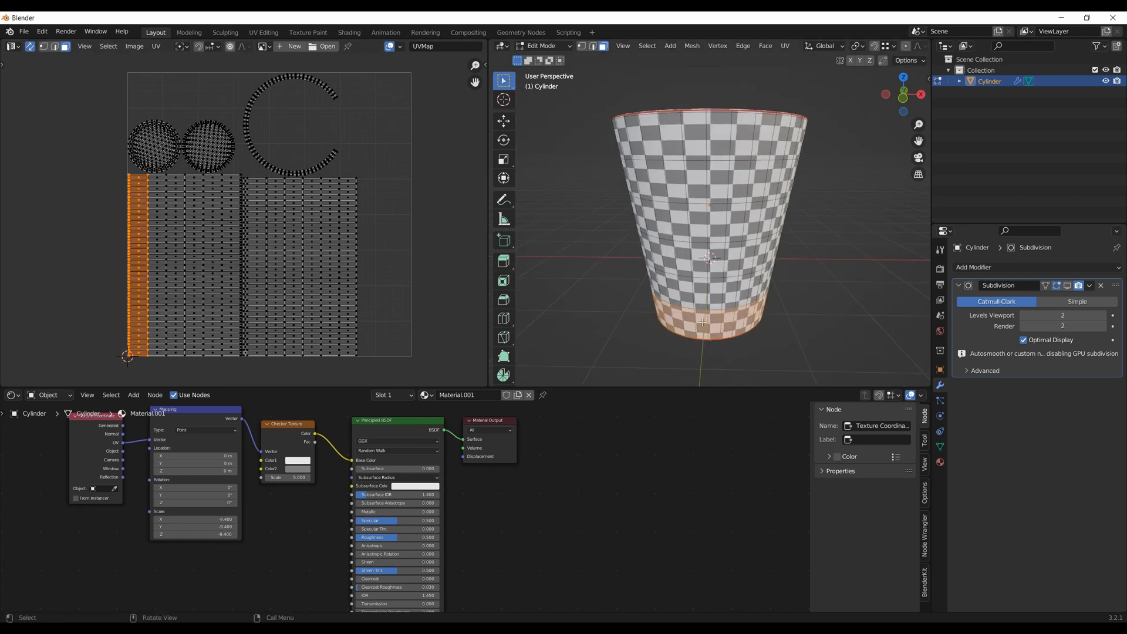
Box-select the outer wall island's opposite edge strip and locate the matching faces on the cup
{"action": "middle_click_drag", "start_coordinate": [706, 292], "coordinate": [633, 276]}
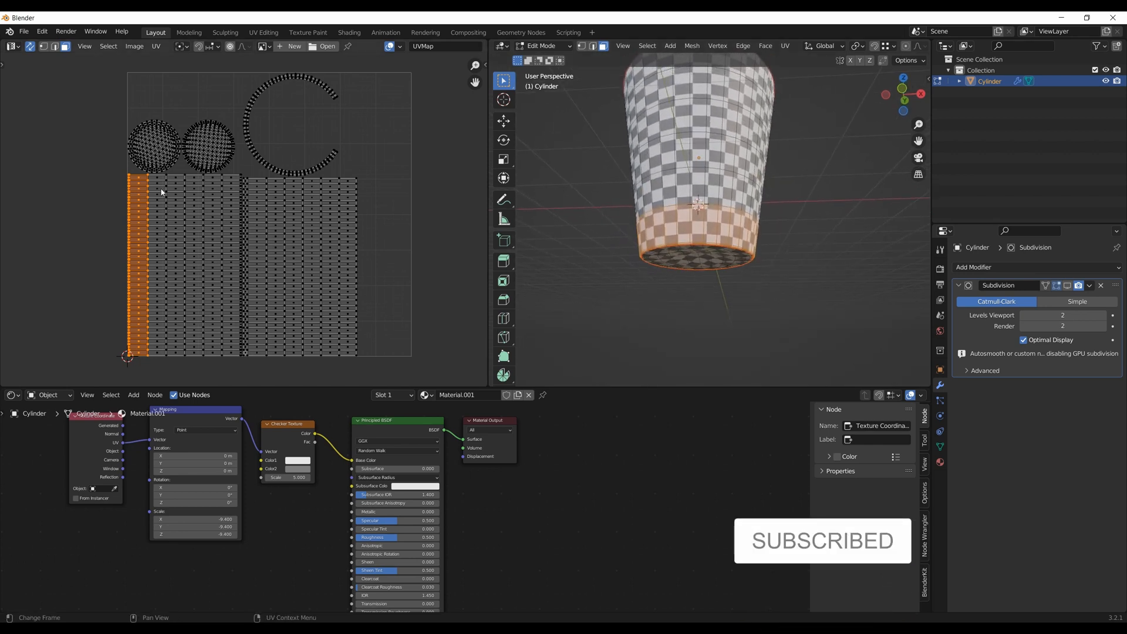
{"action": "middle_click_drag", "start_coordinate": [205, 270], "coordinate": [209, 250], "text": "shift"}
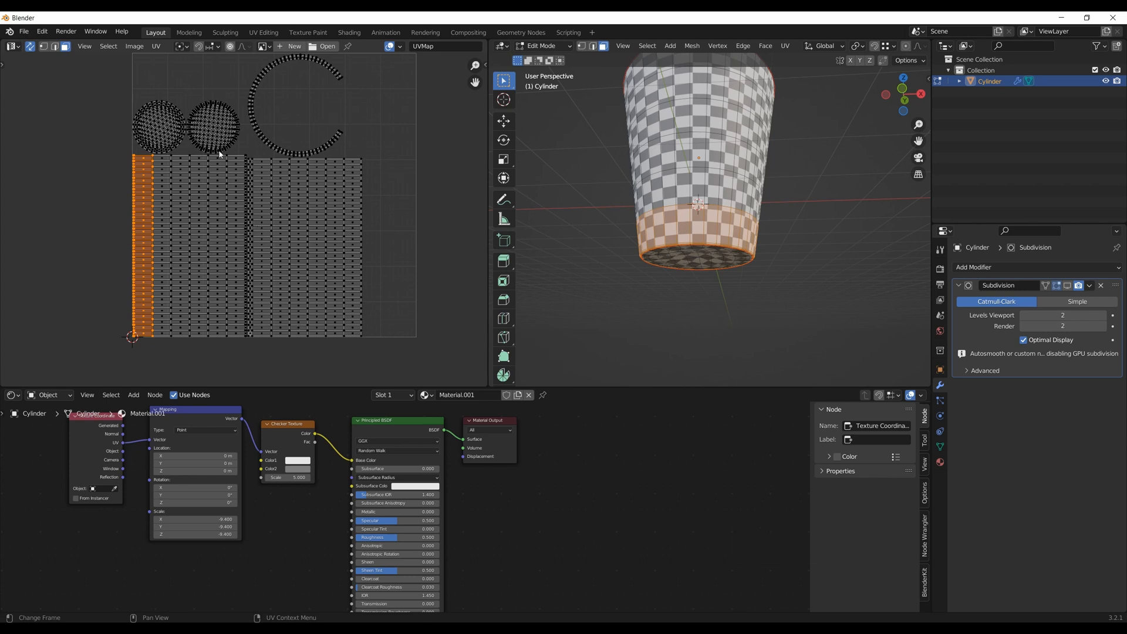
{"action": "left_click_drag", "start_coordinate": [221, 148], "coordinate": [247, 349]}
{"action": "middle_click_drag", "start_coordinate": [613, 179], "coordinate": [611, 246]}
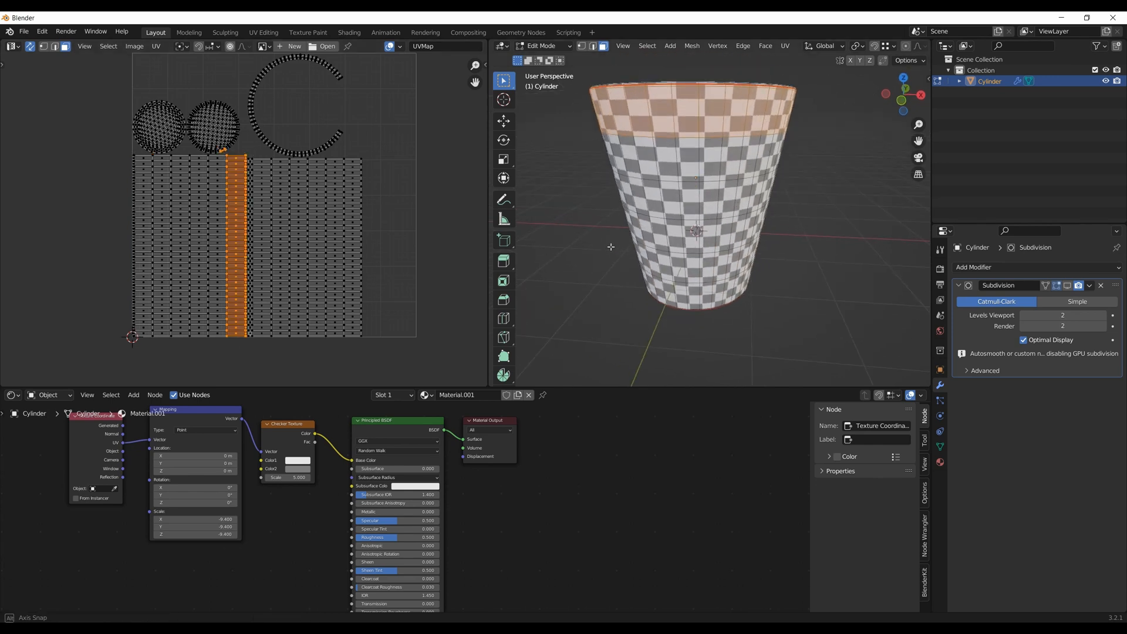
Select the middle band of outer wall faces in front view and compare their UVs with the checker pattern in Object Mode
{"action": "key", "text": "KP_1"}
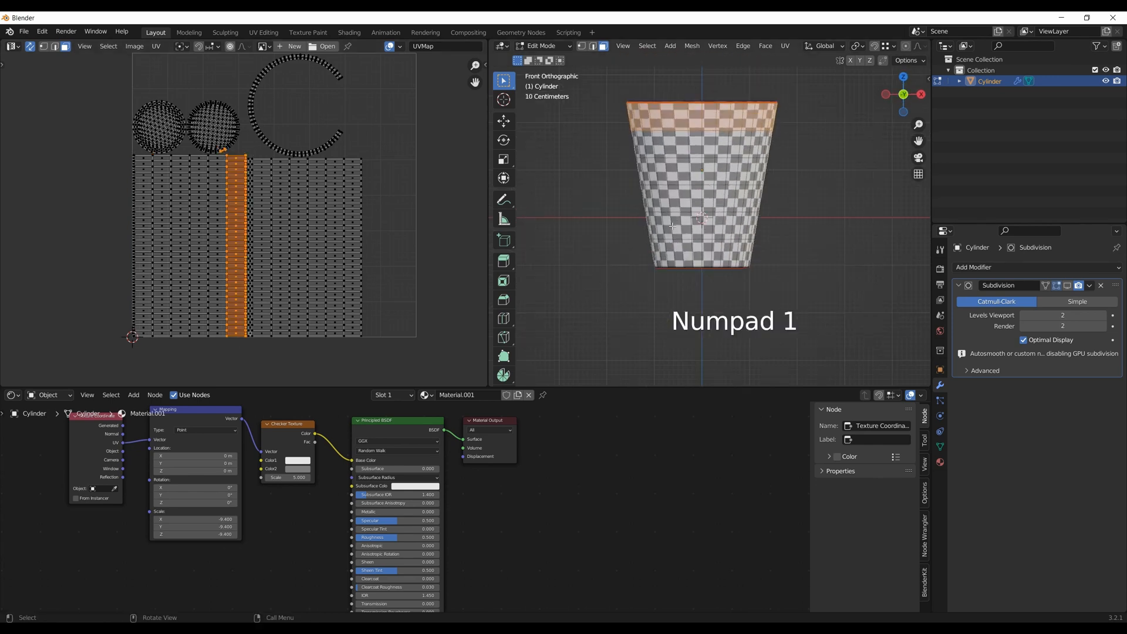
{"action": "left_click", "coordinate": [770, 225]}
{"action": "left_click_drag", "start_coordinate": [616, 151], "coordinate": [794, 233]}
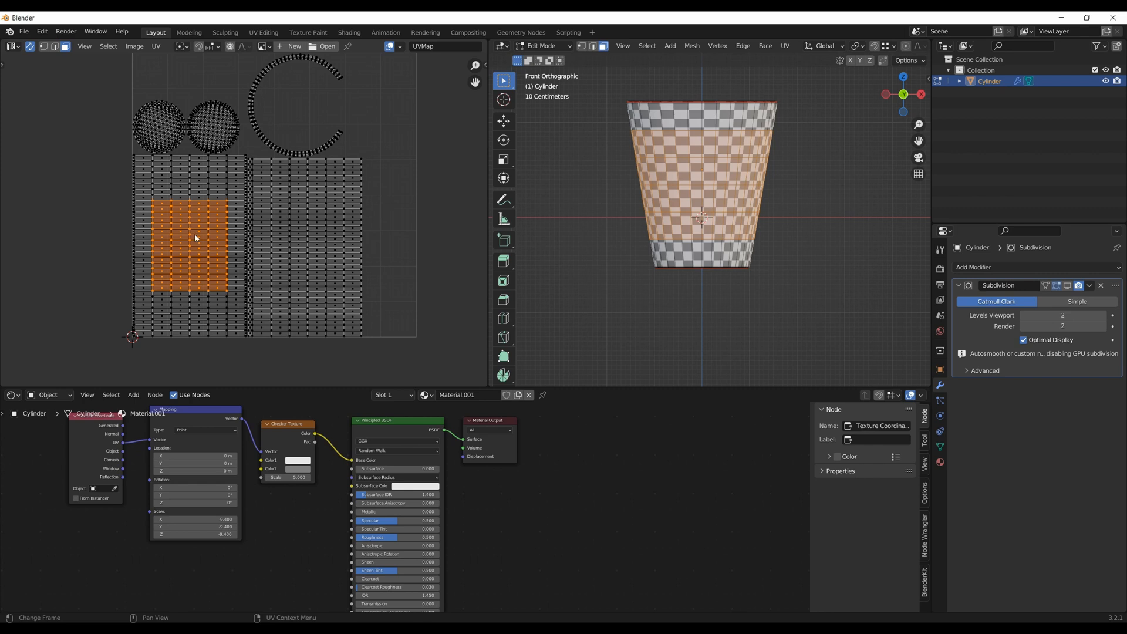
{"action": "scroll", "coordinate": [196, 237], "scroll_direction": "up", "scroll_amount": 4}
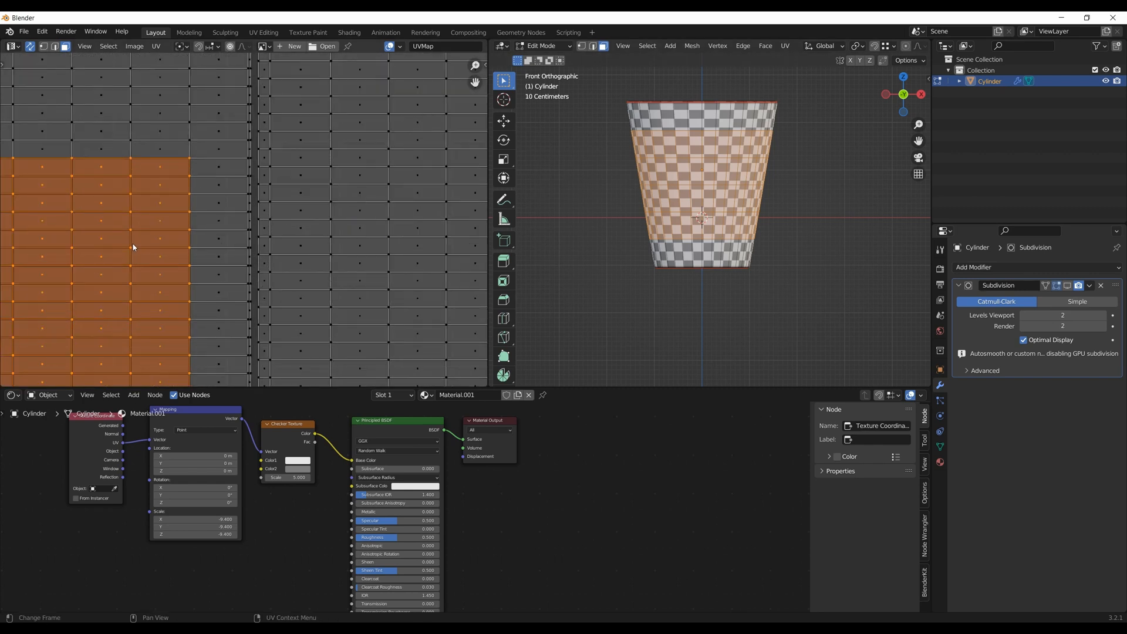
{"action": "scroll", "coordinate": [228, 233], "scroll_direction": "down", "scroll_amount": 2}
{"action": "key", "text": "Tab"}
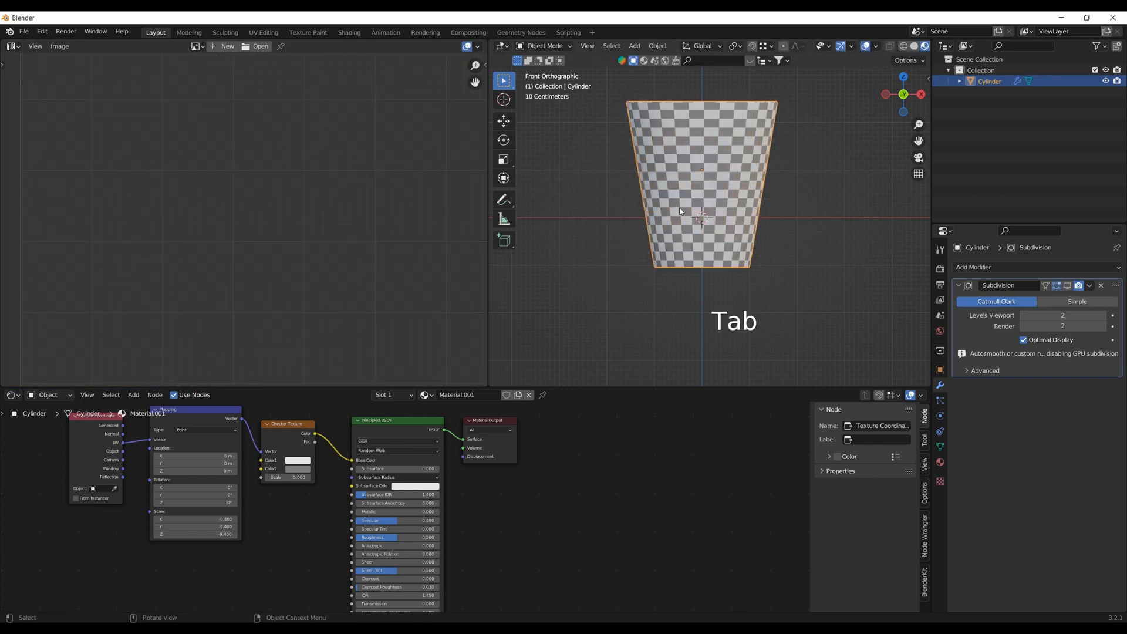
{"action": "scroll", "coordinate": [681, 208], "scroll_direction": "up", "scroll_amount": 6}
{"action": "scroll", "coordinate": [702, 278], "scroll_direction": "down", "scroll_amount": 3}
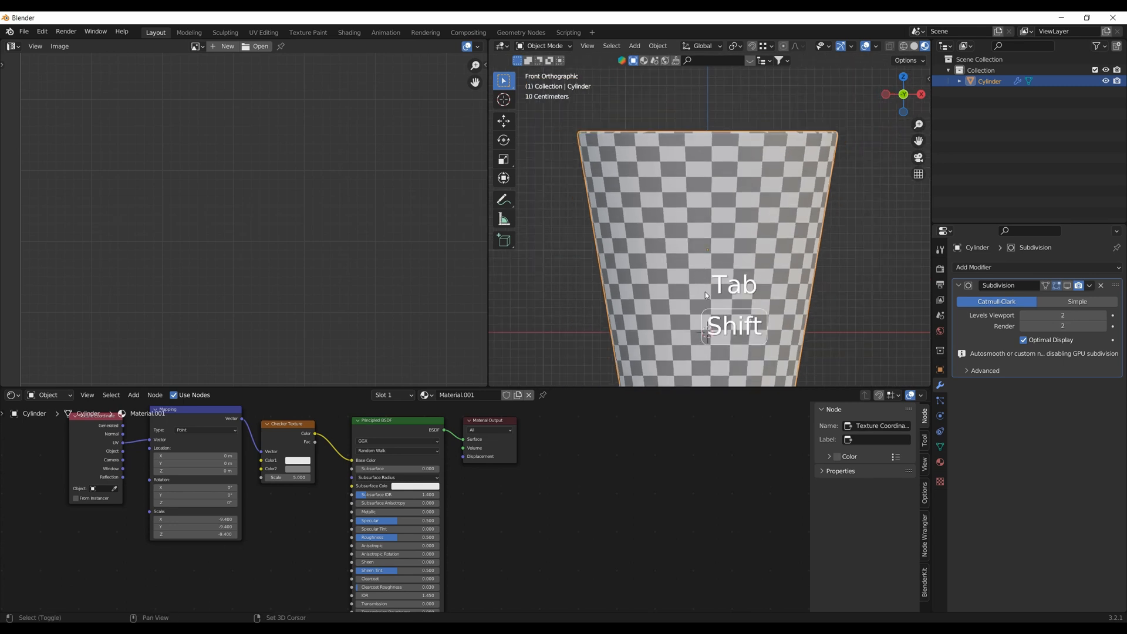
{"action": "key", "text": "Tab"}
{"action": "middle_click_drag", "start_coordinate": [192, 271], "coordinate": [200, 243]}
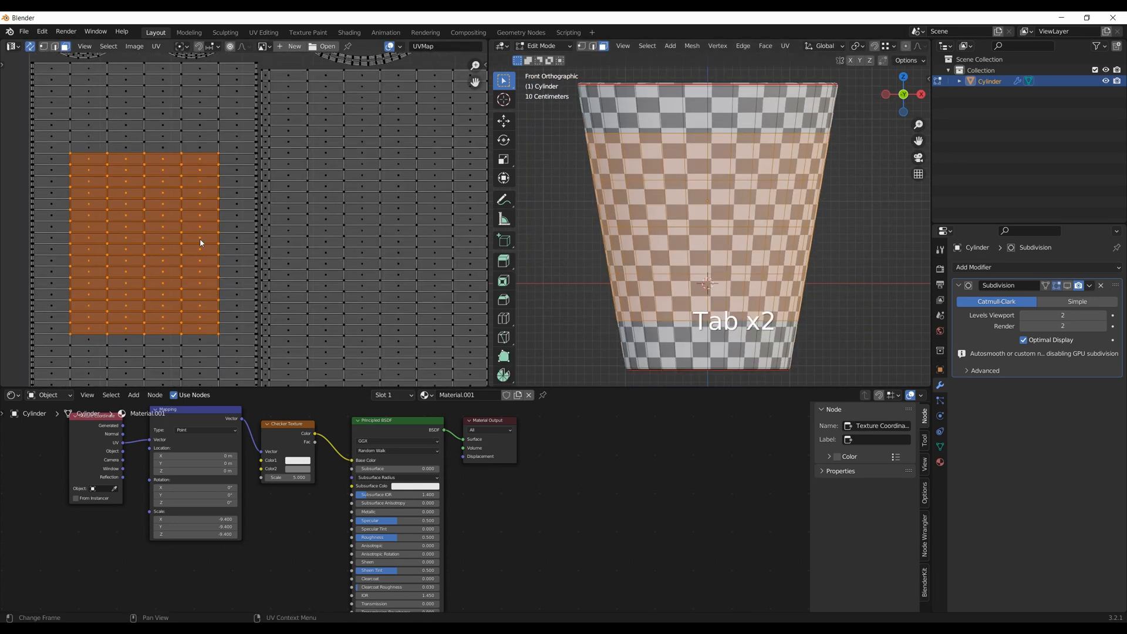
Disable UV sync selection, select the whole mesh, and select the outer wall's linked UV island
{"action": "left_click", "coordinate": [30, 47]}
{"action": "scroll", "coordinate": [83, 118], "scroll_direction": "down", "scroll_amount": 2}
{"action": "scroll", "coordinate": [701, 258], "scroll_direction": "down", "scroll_amount": 2}
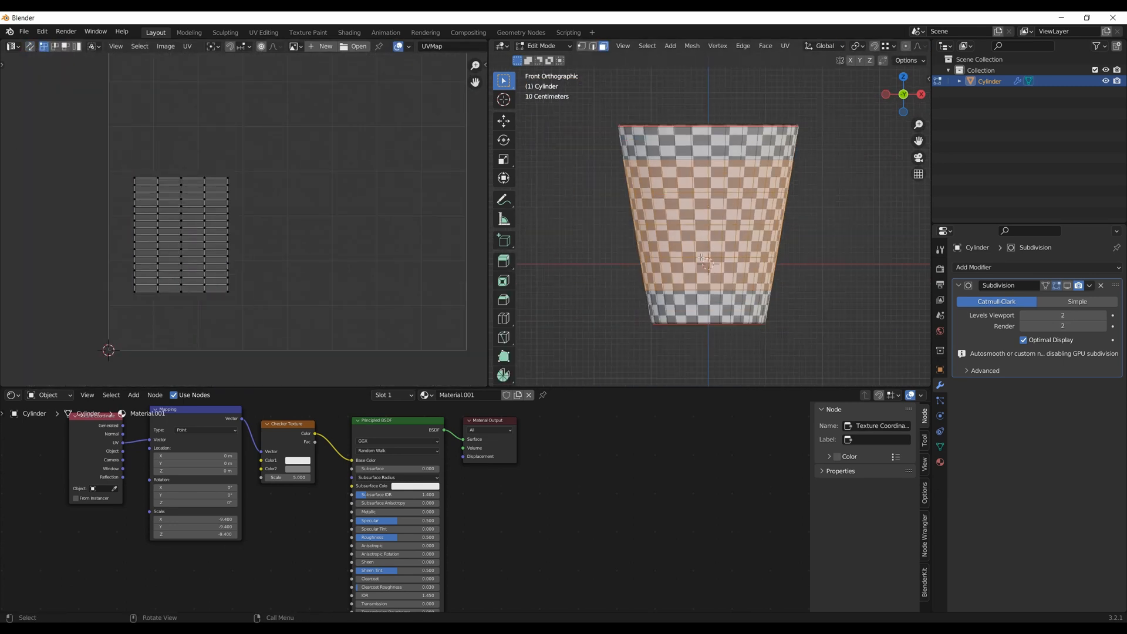
{"action": "key", "text": "a"}
{"action": "key", "text": "l"}
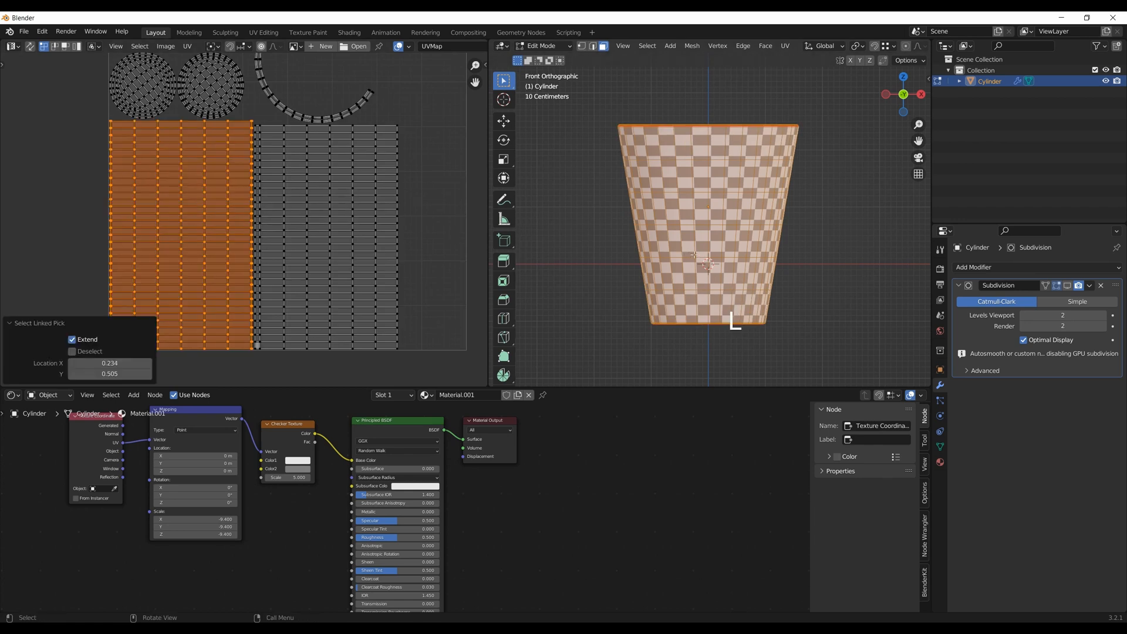
{"action": "scroll", "coordinate": [693, 255], "scroll_direction": "up", "scroll_amount": 4}
{"action": "scroll", "coordinate": [695, 255], "scroll_direction": "down", "scroll_amount": 2}
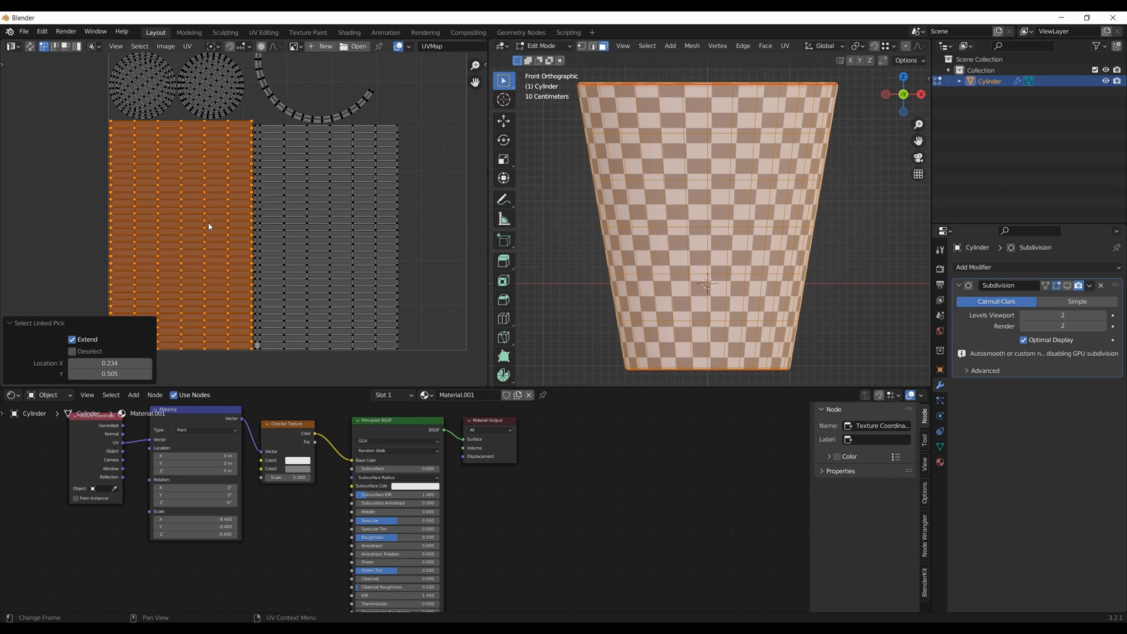
Scale the outer wall UV island to 0.830 along X and 0.916 along Y
{"action": "key", "text": "s"}
{"action": "key", "text": "x"}
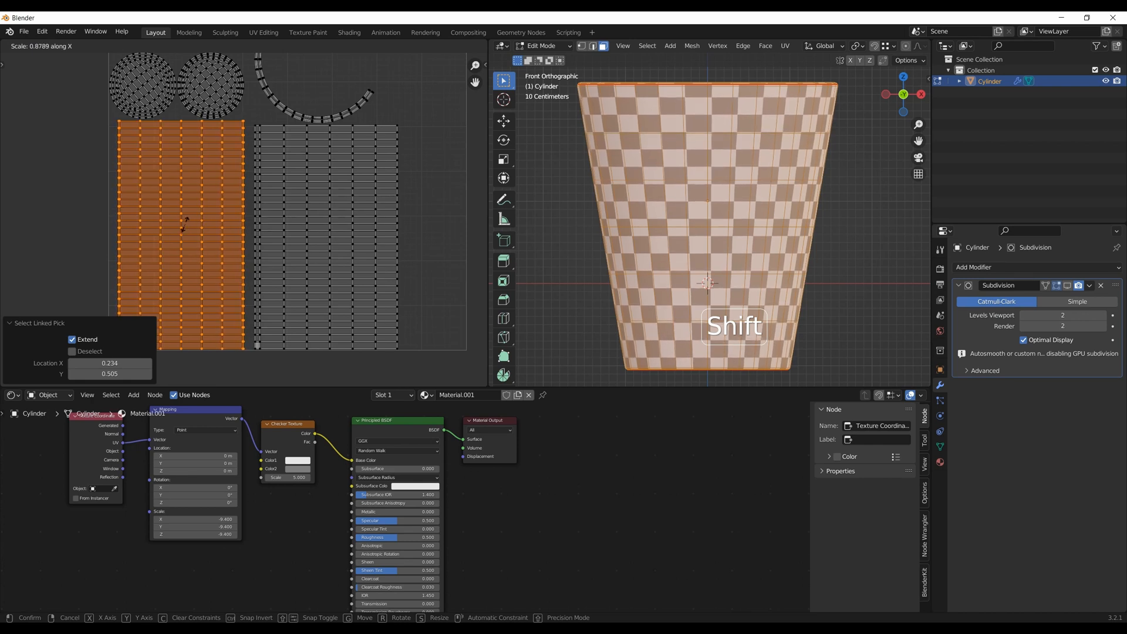
{"action": "left_click", "coordinate": [169, 228]}
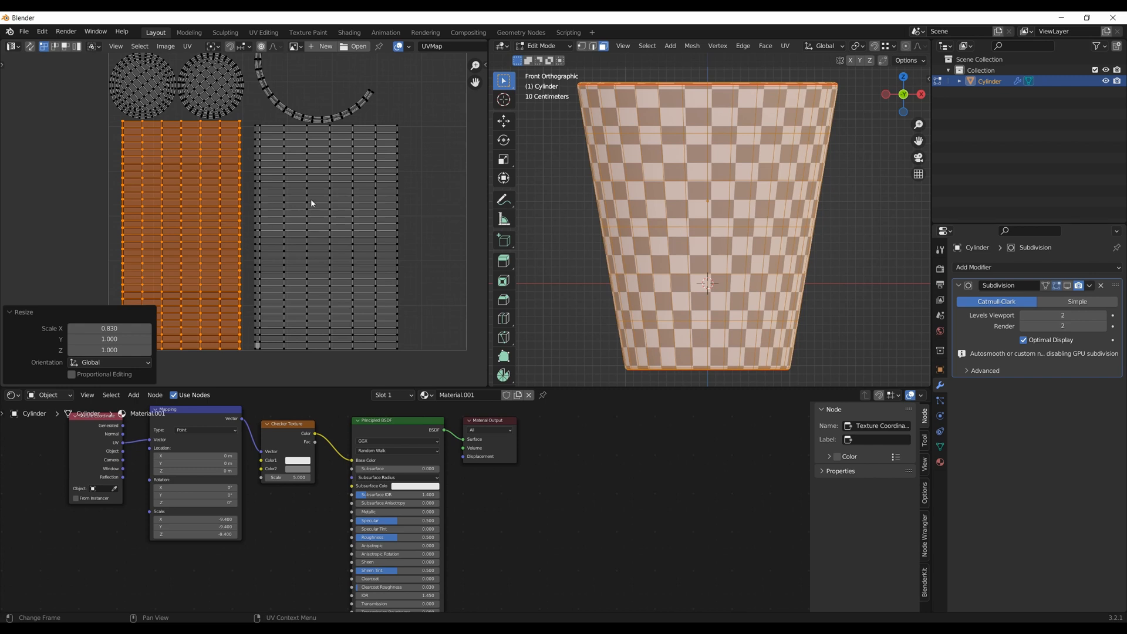
{"action": "key", "text": "s"}
{"action": "key", "text": "y"}
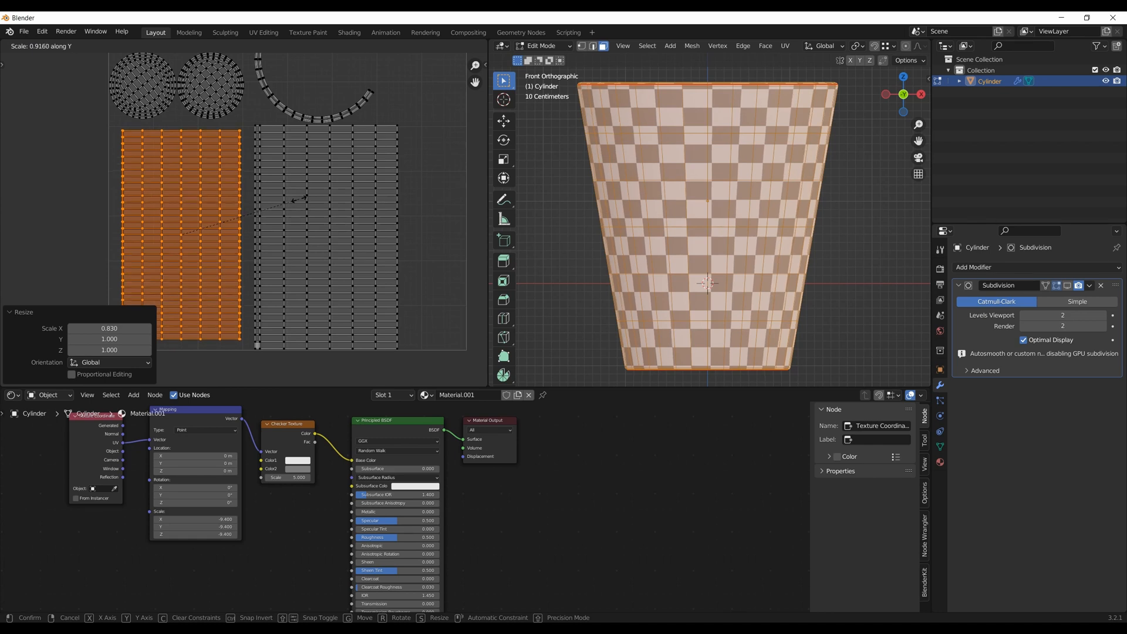
{"action": "left_click", "coordinate": [298, 200]}
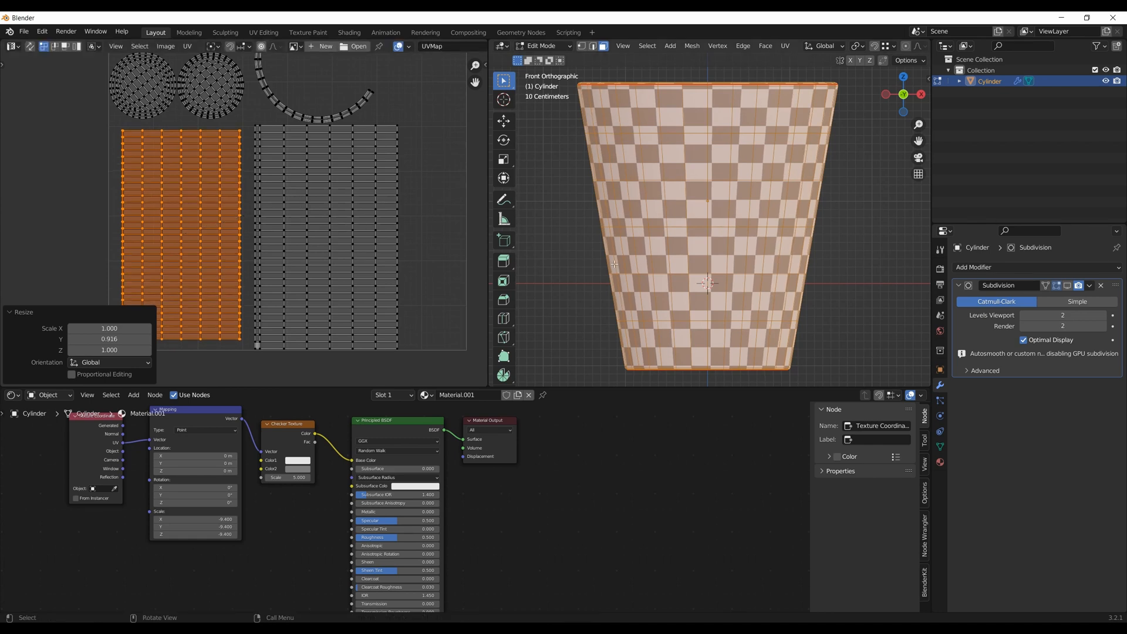
Scale the outer wall UV island uniformly by 1.083
{"action": "scroll", "coordinate": [264, 238], "scroll_direction": "down", "scroll_amount": 1}
{"action": "middle_click_drag", "start_coordinate": [262, 237], "coordinate": [320, 214], "text": "shift"}
{"action": "key", "text": "s"}
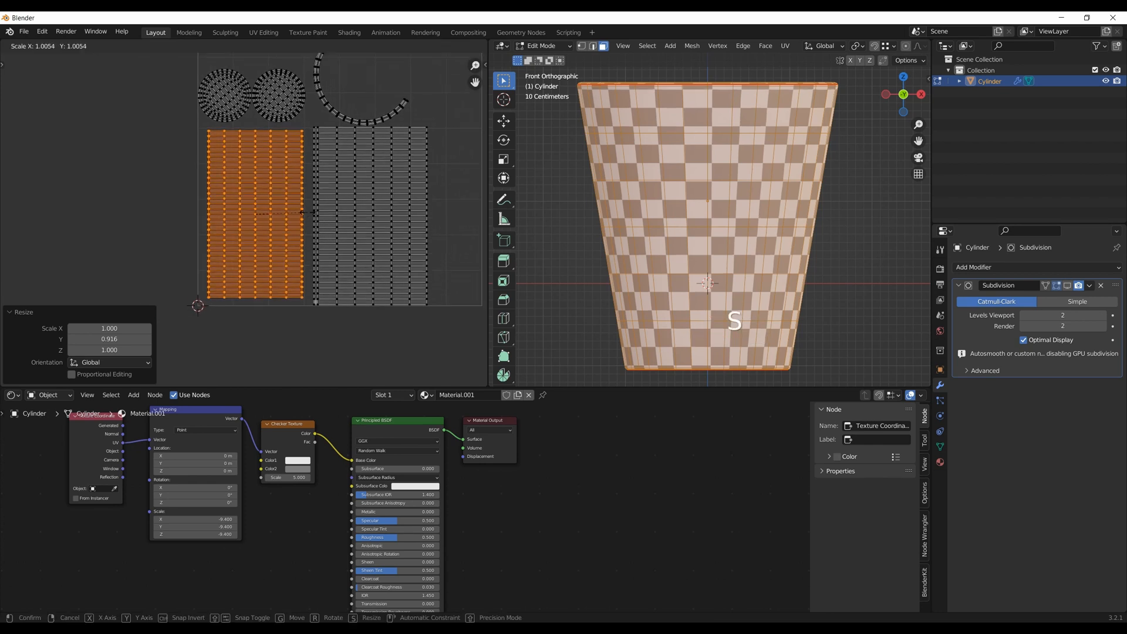
{"action": "left_click", "coordinate": [330, 210]}
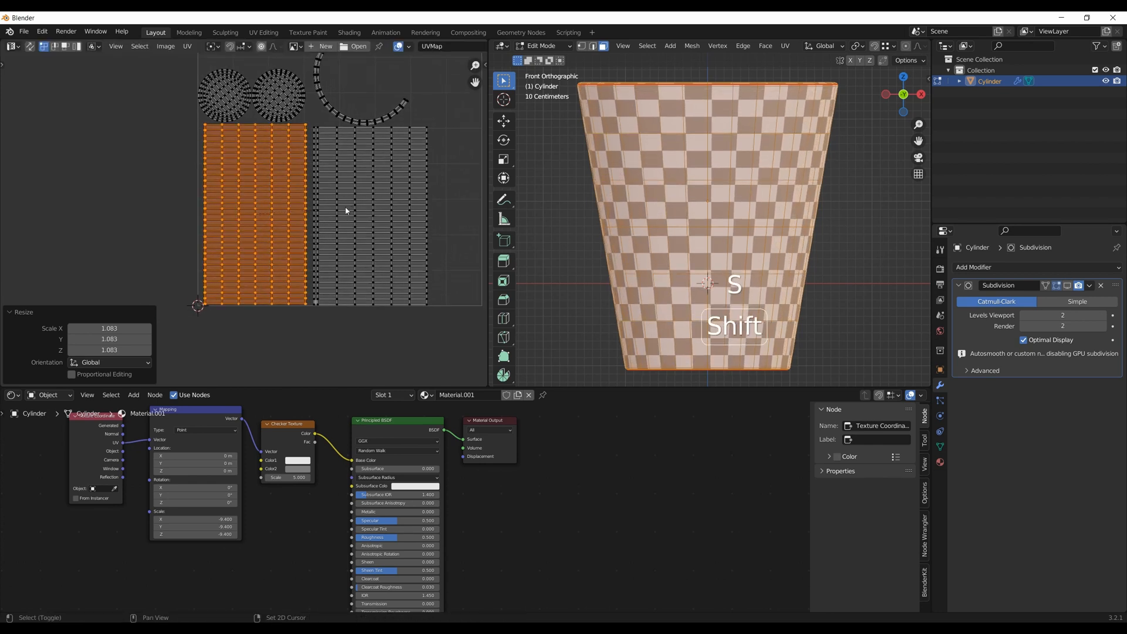
Inspect the checkered cup in Object Mode and disconnect the Checker Texture from the Principled BSDF's Base Color
{"action": "key", "text": "Tab"}
{"action": "mouse_move", "coordinate": [724, 247]}
{"action": "middle_mouse_down"}
{"action": "mouse_move", "coordinate": [741, 263]}
{"action": "mouse_move", "coordinate": [687, 333]}
{"action": "mouse_move", "coordinate": [704, 323]}
{"action": "mouse_move", "coordinate": [699, 283]}
{"action": "mouse_move", "coordinate": [664, 235]}
{"action": "mouse_move", "coordinate": [704, 248]}
{"action": "mouse_move", "coordinate": [707, 261]}
{"action": "middle_mouse_up"}
{"action": "key", "text": "KP_1"}
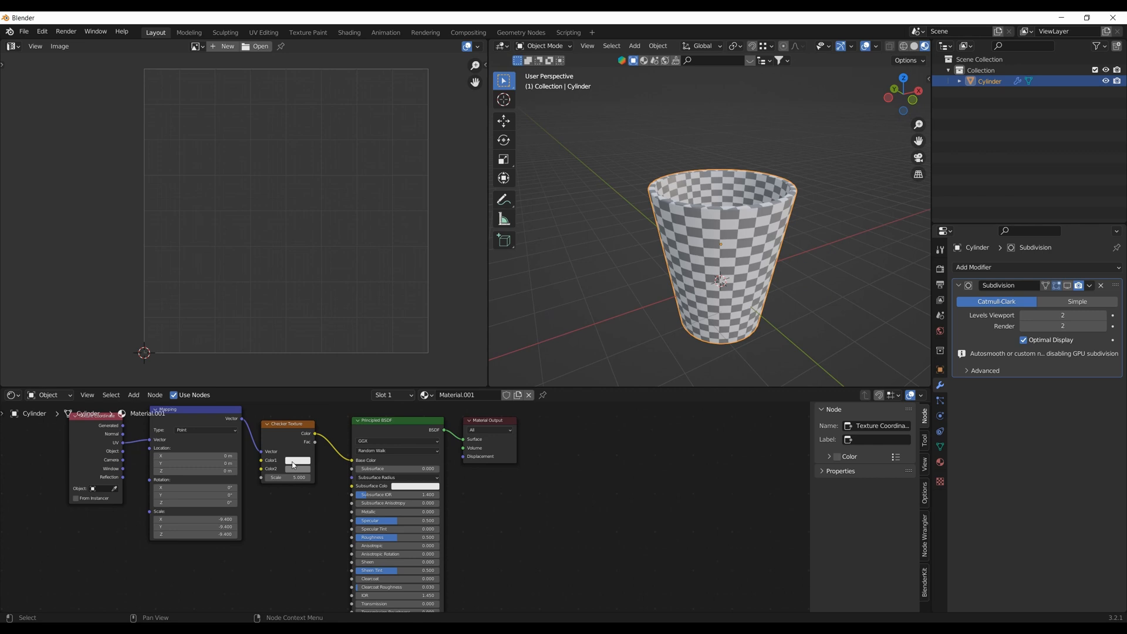
{"action": "scroll", "coordinate": [297, 461], "scroll_direction": "down", "scroll_amount": 1}
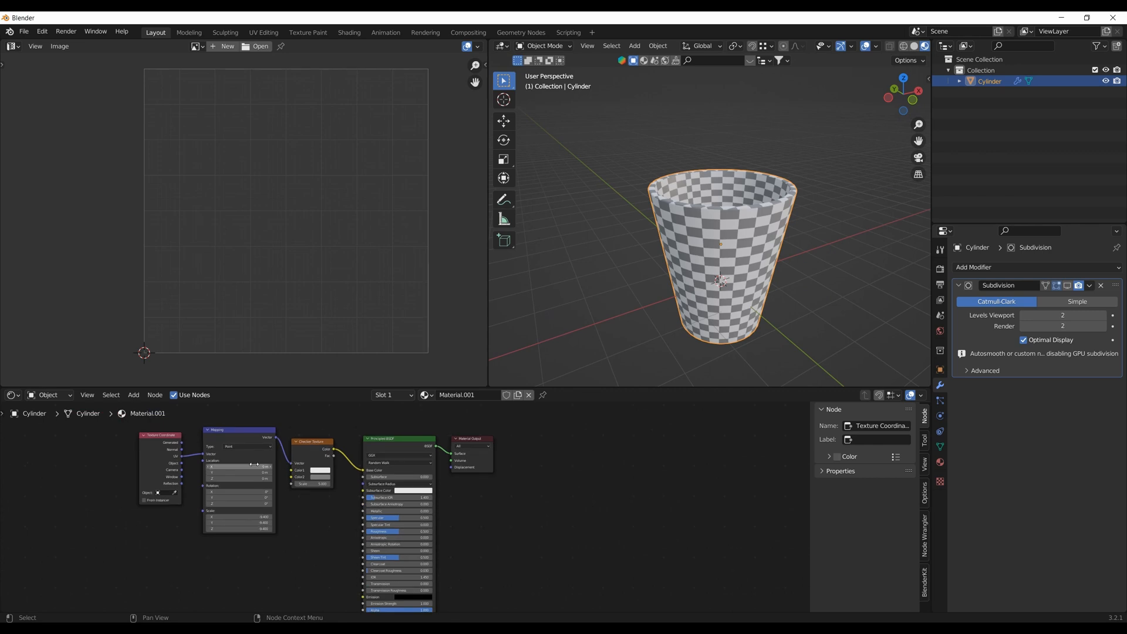
{"action": "scroll", "coordinate": [311, 457], "scroll_direction": "up", "scroll_amount": 1}
{"action": "left_click_drag", "start_coordinate": [355, 465], "coordinate": [347, 476]}
{"action": "scroll", "coordinate": [353, 484], "scroll_direction": "down", "scroll_amount": 1}
{"action": "middle_click_drag", "start_coordinate": [392, 478], "coordinate": [402, 468]}
{"action": "scroll", "coordinate": [404, 466], "scroll_direction": "up", "scroll_amount": 1}
{"action": "scroll", "coordinate": [416, 456], "scroll_direction": "up", "scroll_amount": 2}
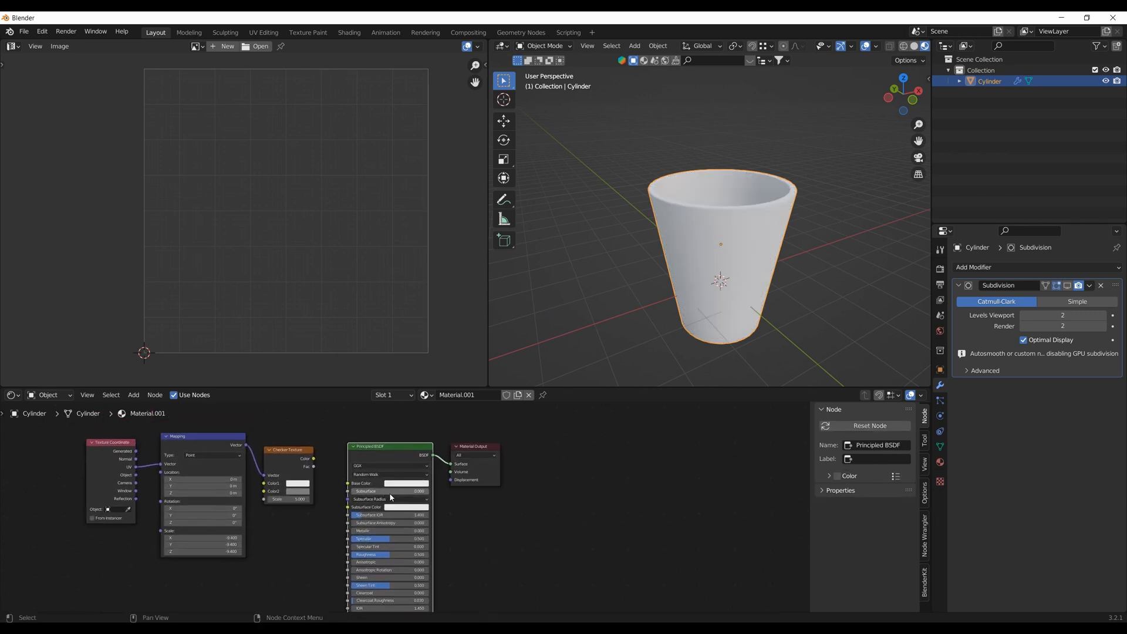
Set the Principled BSDF's Base Color to teal green and its Roughness to 0.155
{"action": "left_click", "coordinate": [421, 477]}
{"action": "left_click_drag", "start_coordinate": [463, 353], "coordinate": [407, 357]}
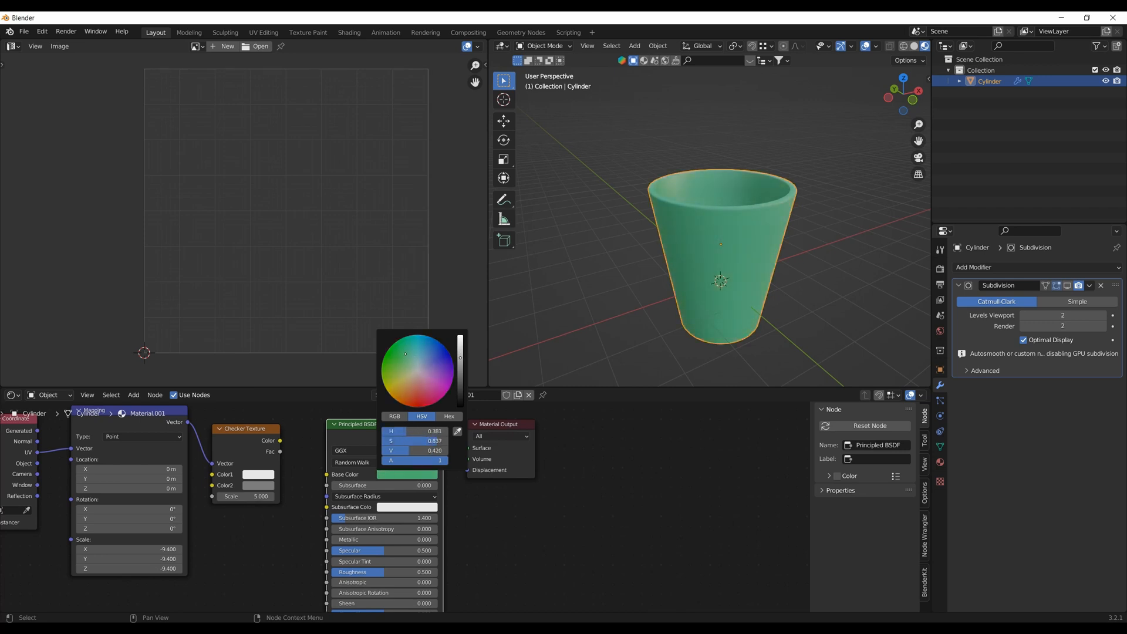
{"action": "middle_click_drag", "start_coordinate": [503, 511], "coordinate": [510, 443], "text": "shift"}
{"action": "left_click_drag", "start_coordinate": [383, 504], "coordinate": [345, 505]}
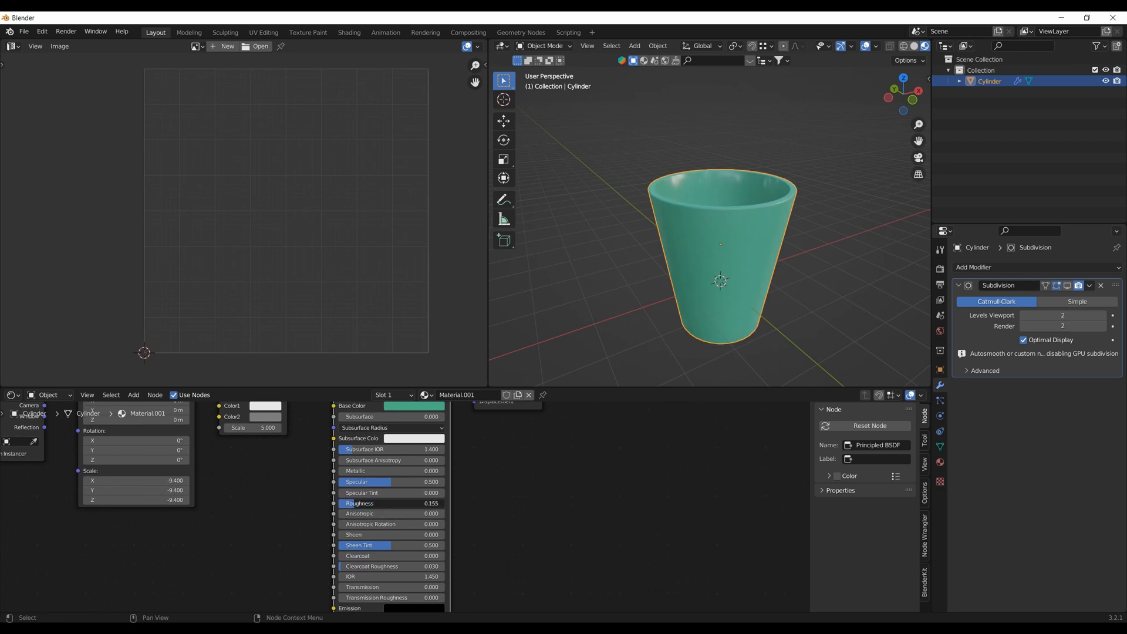
{"action": "scroll", "coordinate": [366, 464], "scroll_direction": "down", "scroll_amount": 2}
{"action": "middle_click_drag", "start_coordinate": [366, 460], "coordinate": [355, 508], "text": "shift"}
{"action": "scroll", "coordinate": [629, 228], "scroll_direction": "down", "scroll_amount": 2}
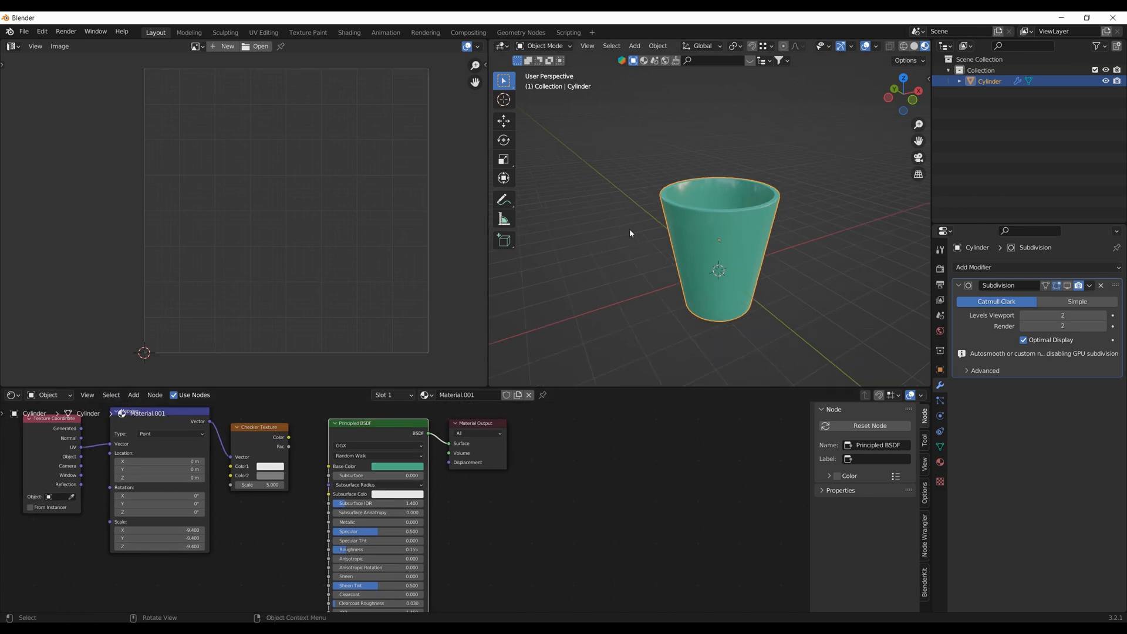
Examine the green cup's transform and dimensions, and view it from the front
{"action": "middle_click_drag", "start_coordinate": [650, 263], "coordinate": [704, 260]}
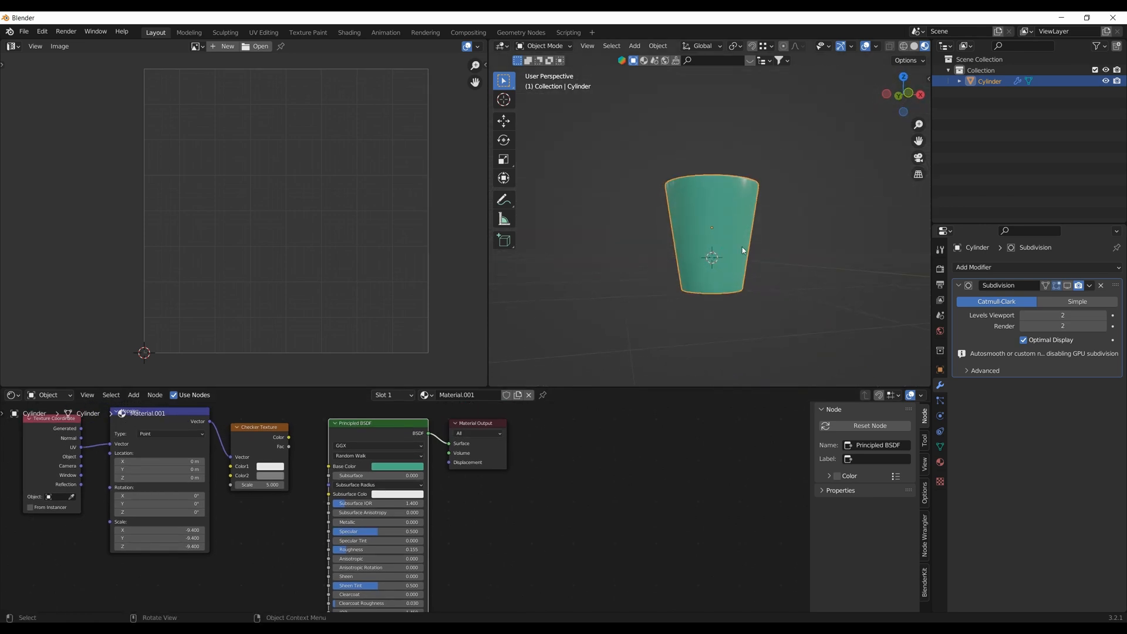
{"action": "key", "text": "n"}
{"action": "left_click", "coordinate": [924, 80]}
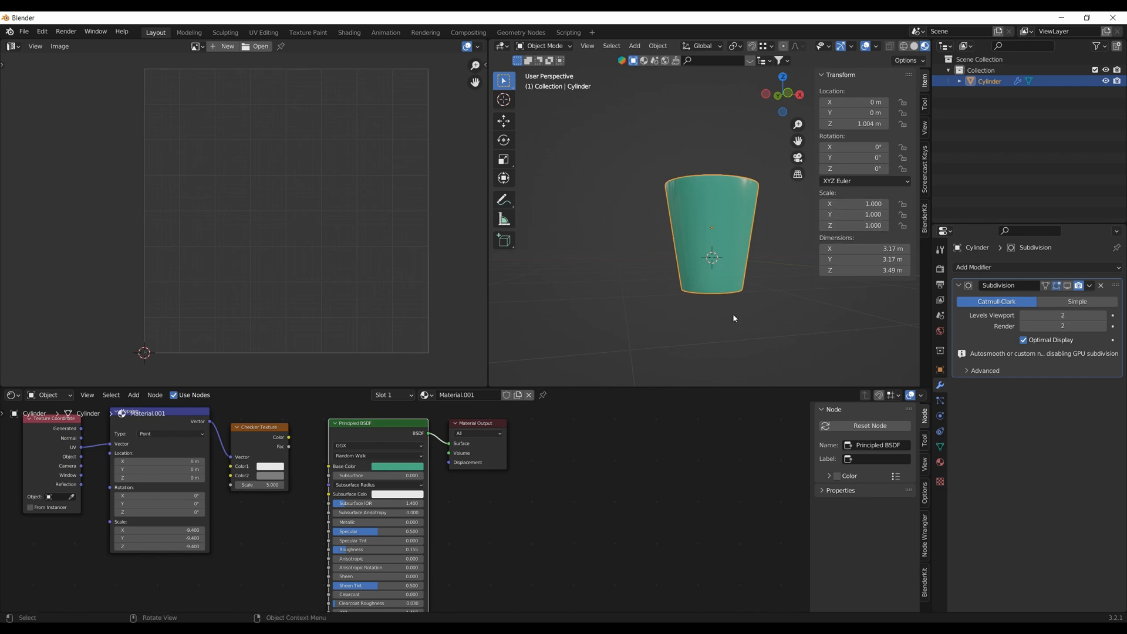
{"action": "middle_click_drag", "start_coordinate": [733, 313], "coordinate": [732, 302]}
{"action": "key", "text": "n"}
{"action": "key", "text": "KP_1"}
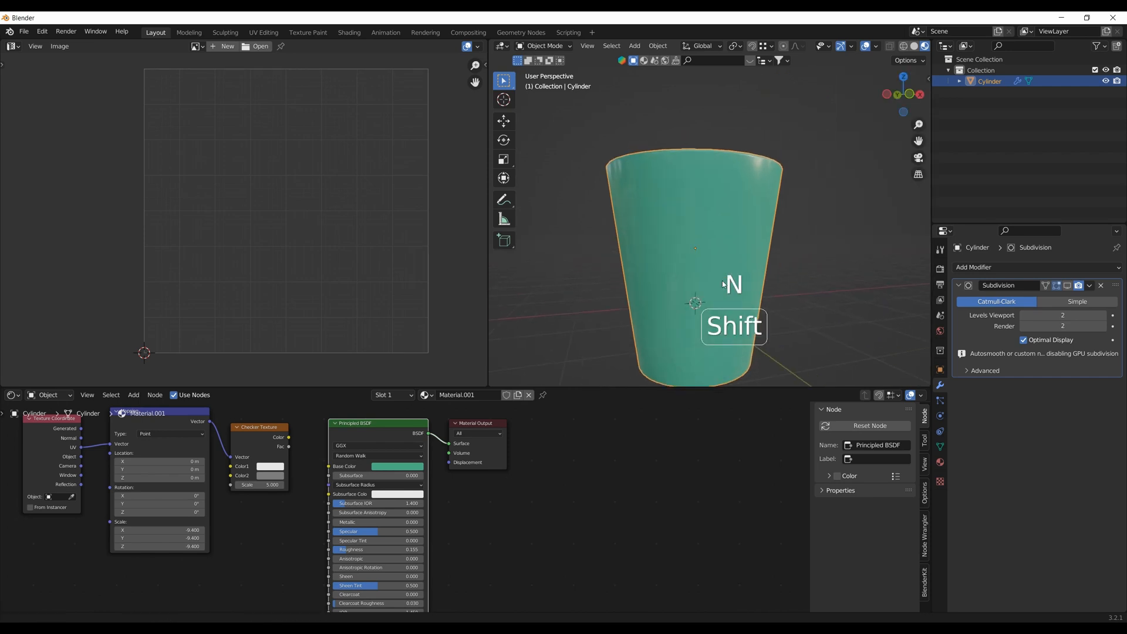
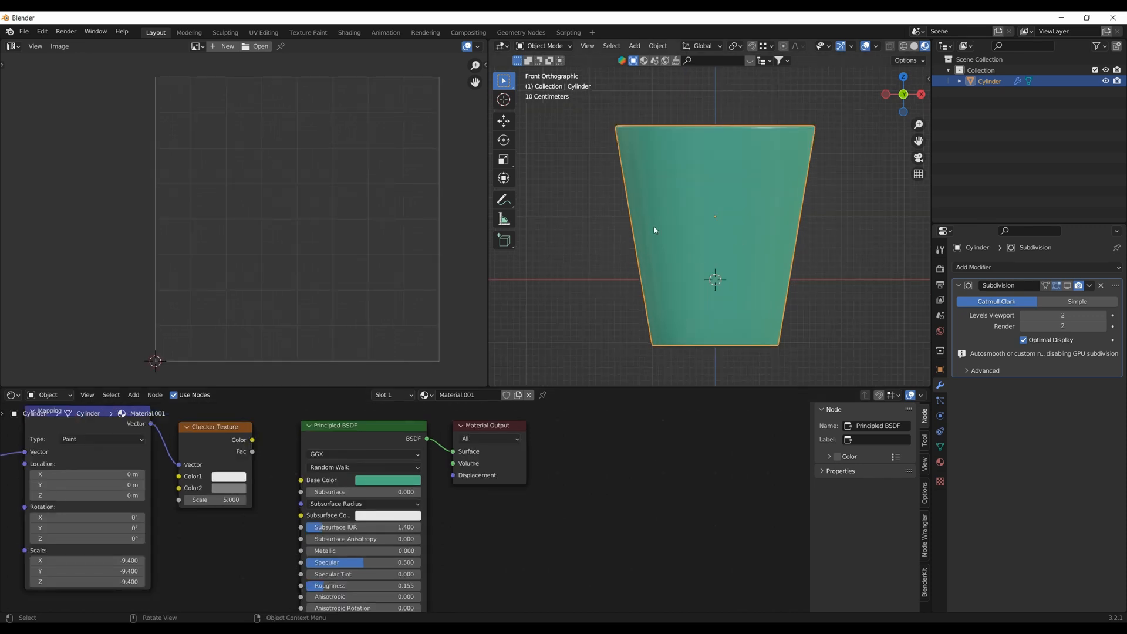
Enter Edit Mode and box-select the ring-shaped rim island in the UV layout
{"action": "middle_click_drag", "start_coordinate": [654, 226], "coordinate": [661, 232]}
{"action": "scroll", "coordinate": [667, 239], "scroll_direction": "down", "scroll_amount": 2}
{"action": "key", "text": "Tab"}
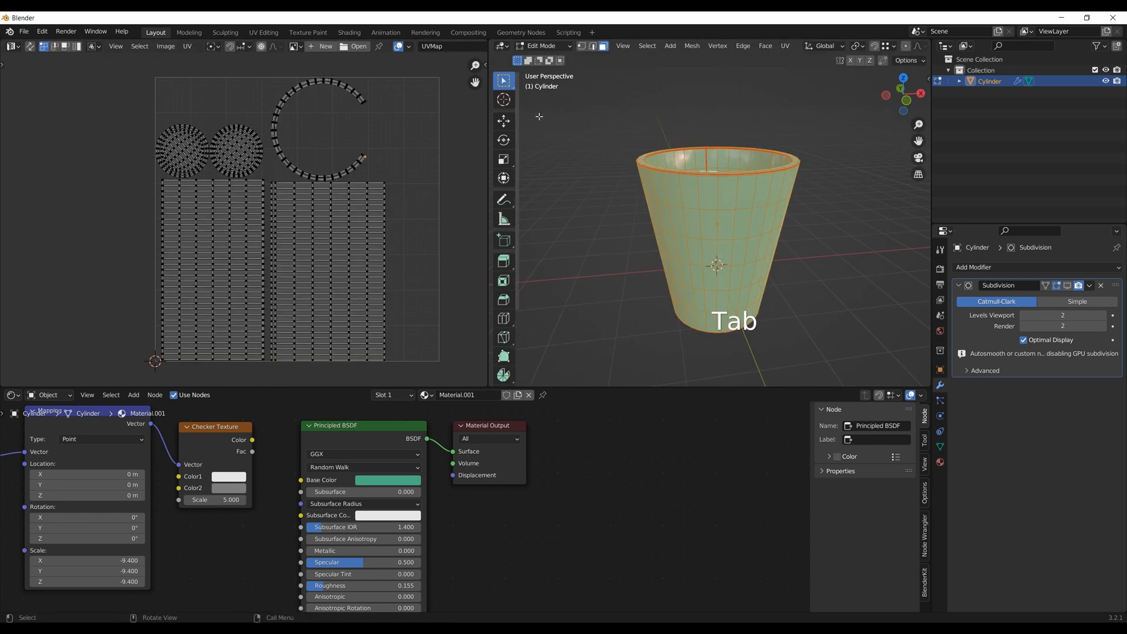
{"action": "scroll", "coordinate": [264, 202], "scroll_direction": "up", "scroll_amount": 1}
{"action": "middle_click_drag", "start_coordinate": [261, 205], "coordinate": [236, 256], "text": "shift"}
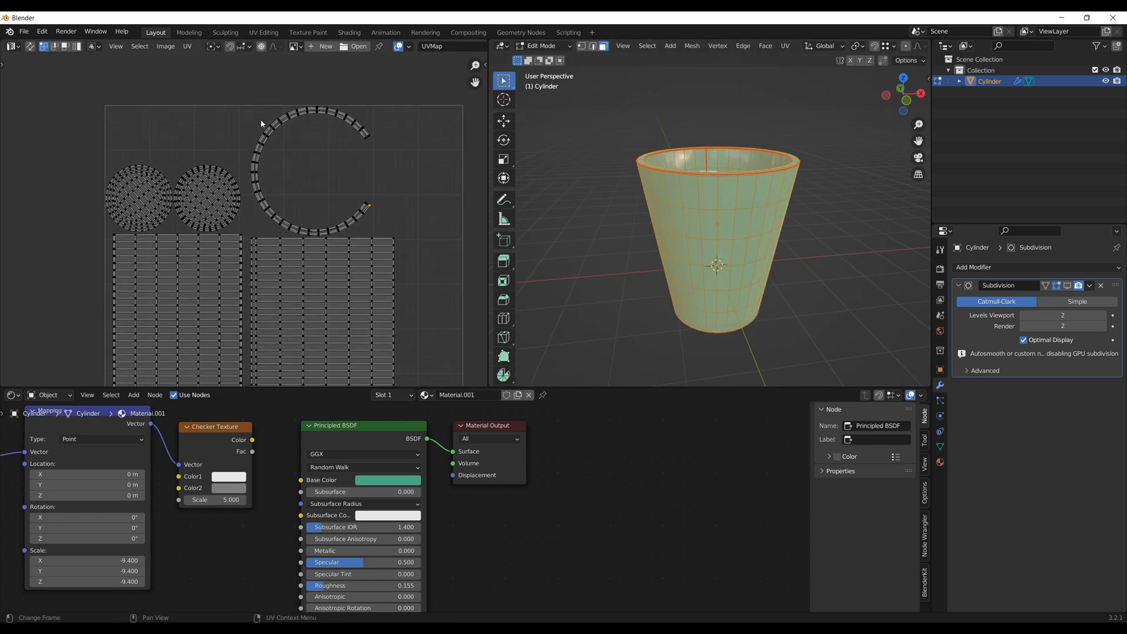
{"action": "left_click_drag", "start_coordinate": [240, 93], "coordinate": [397, 239]}
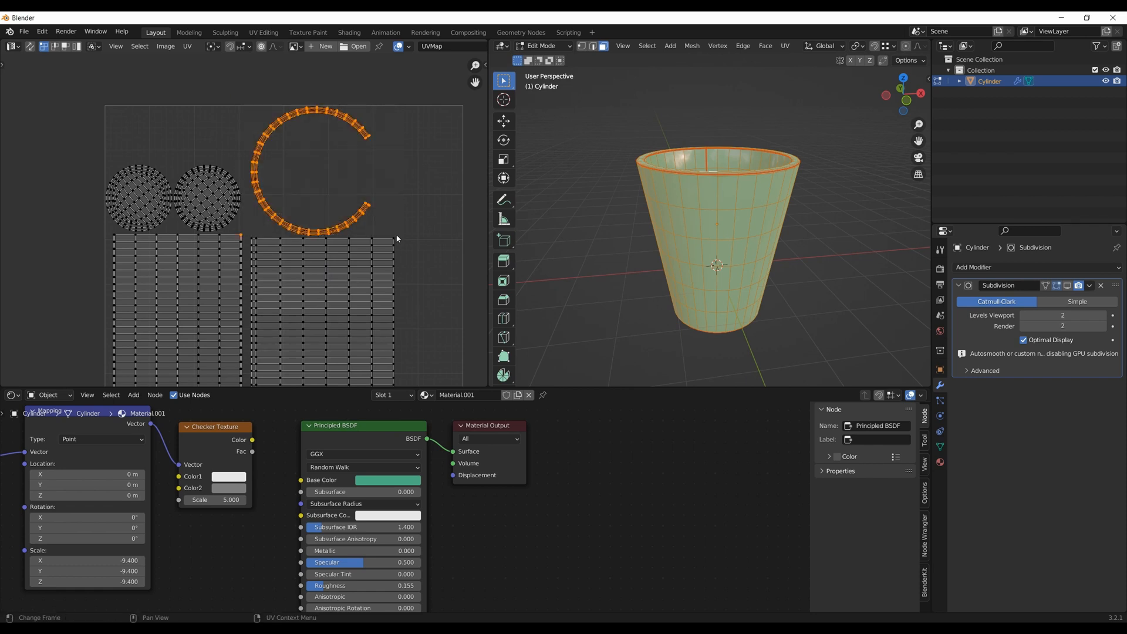
{"action": "scroll", "coordinate": [298, 250], "scroll_direction": "down", "scroll_amount": 2}
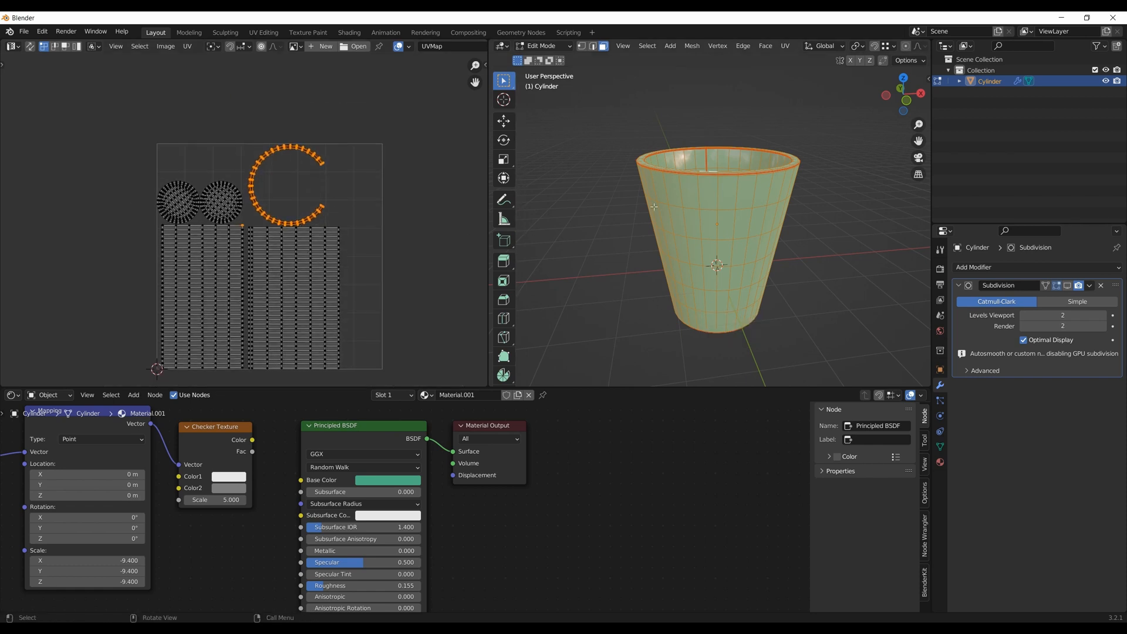
Reconnect the Checker Texture's Color to the Principled BSDF's Base Color and examine the pattern on the cup's rim
{"action": "middle_click_drag", "start_coordinate": [680, 218], "coordinate": [676, 237]}
{"action": "scroll", "coordinate": [234, 455], "scroll_direction": "up", "scroll_amount": 1}
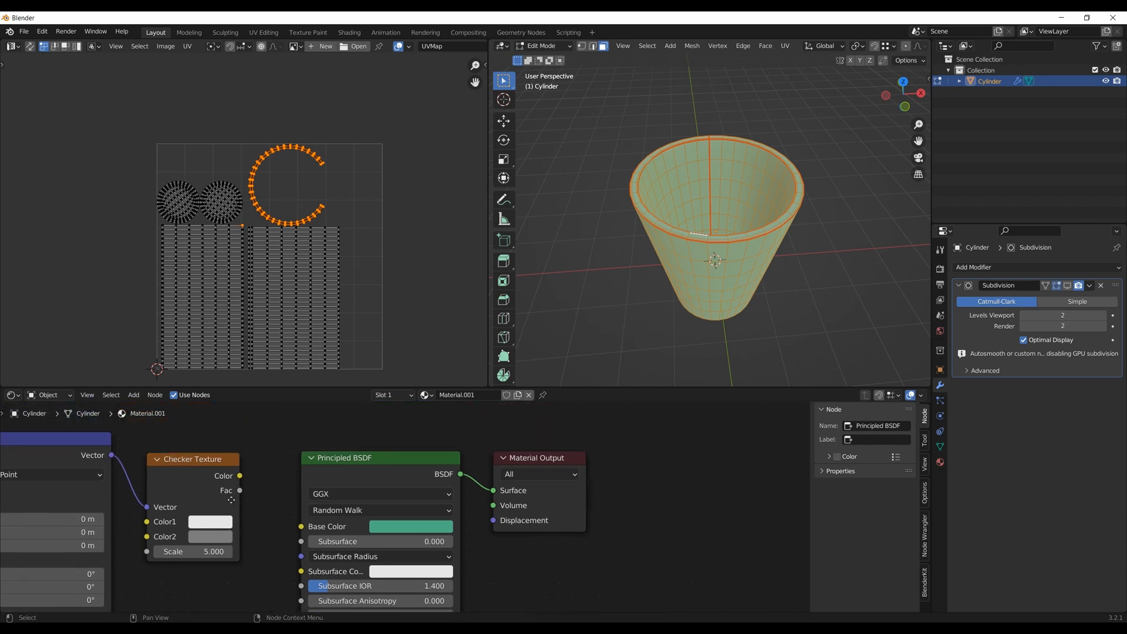
{"action": "left_click", "coordinate": [235, 469]}
{"action": "left_click_drag", "start_coordinate": [240, 477], "coordinate": [302, 533]}
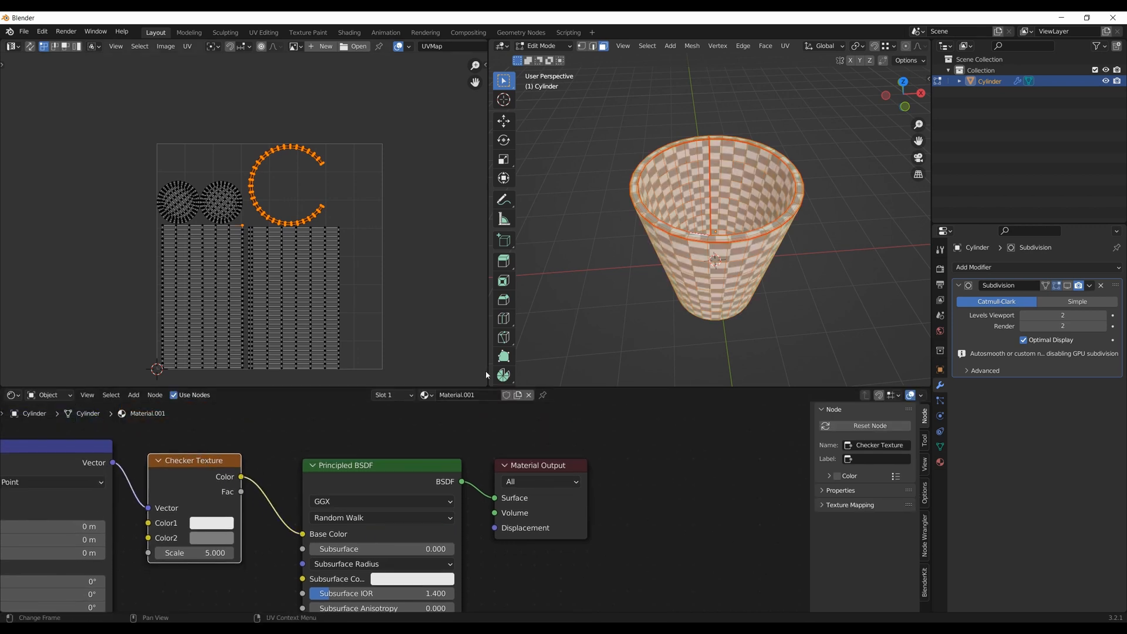
{"action": "scroll", "coordinate": [713, 254], "scroll_direction": "up", "scroll_amount": 5}
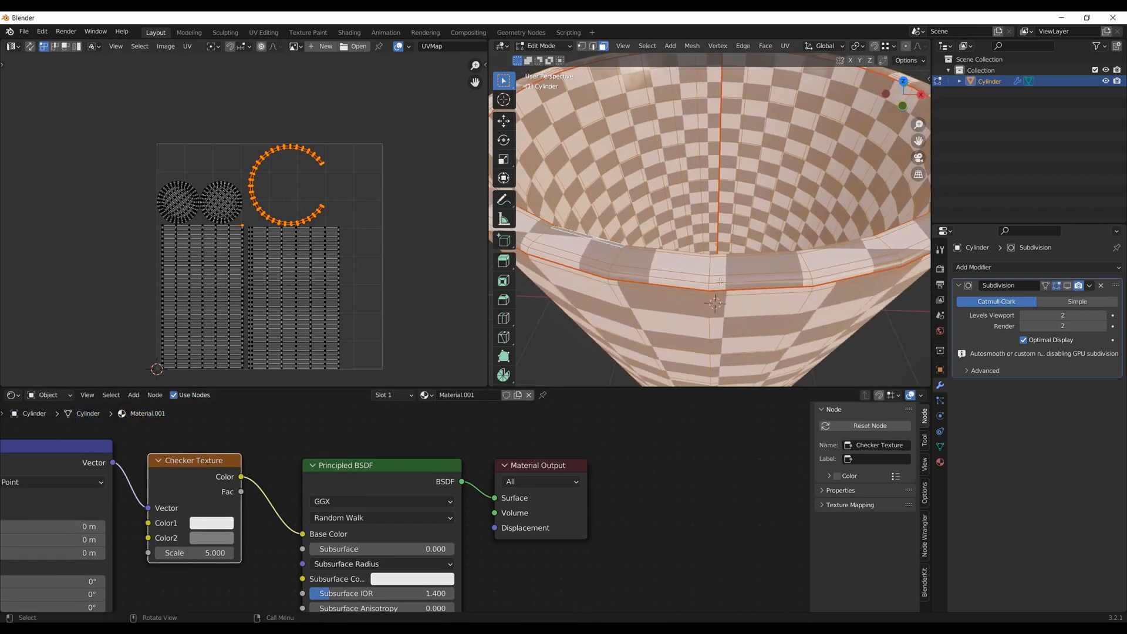
Select the ring-shaped rim island in the UV layout and scale it down to 0.759
{"action": "key", "text": "Tab"}
{"action": "key", "text": "Tab"}
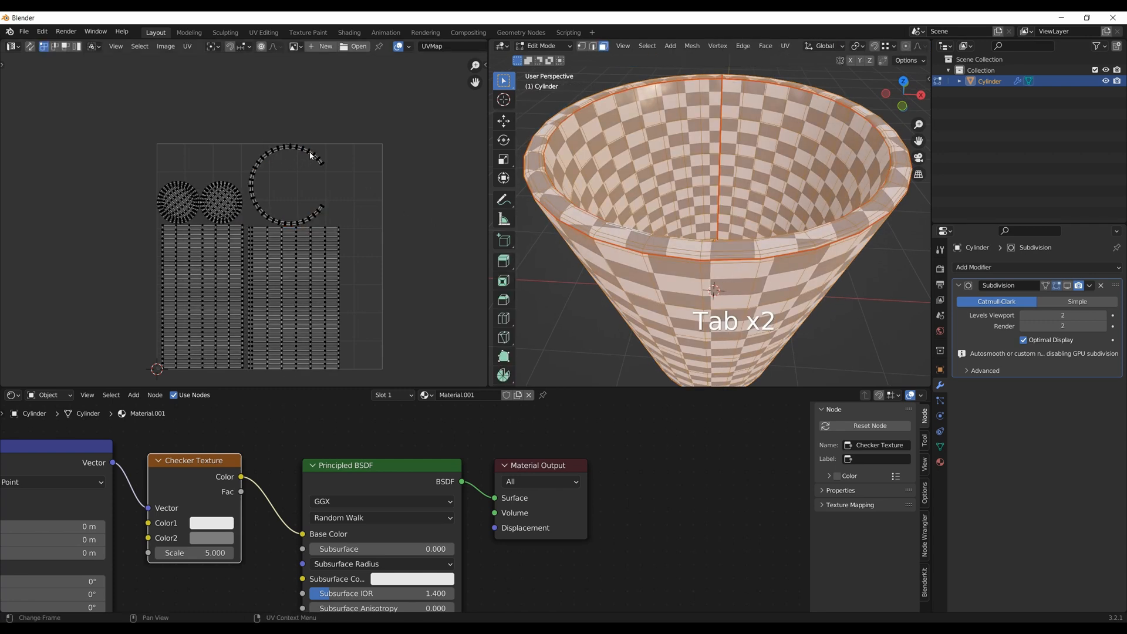
{"action": "key", "text": "l"}
{"action": "key", "text": "s"}
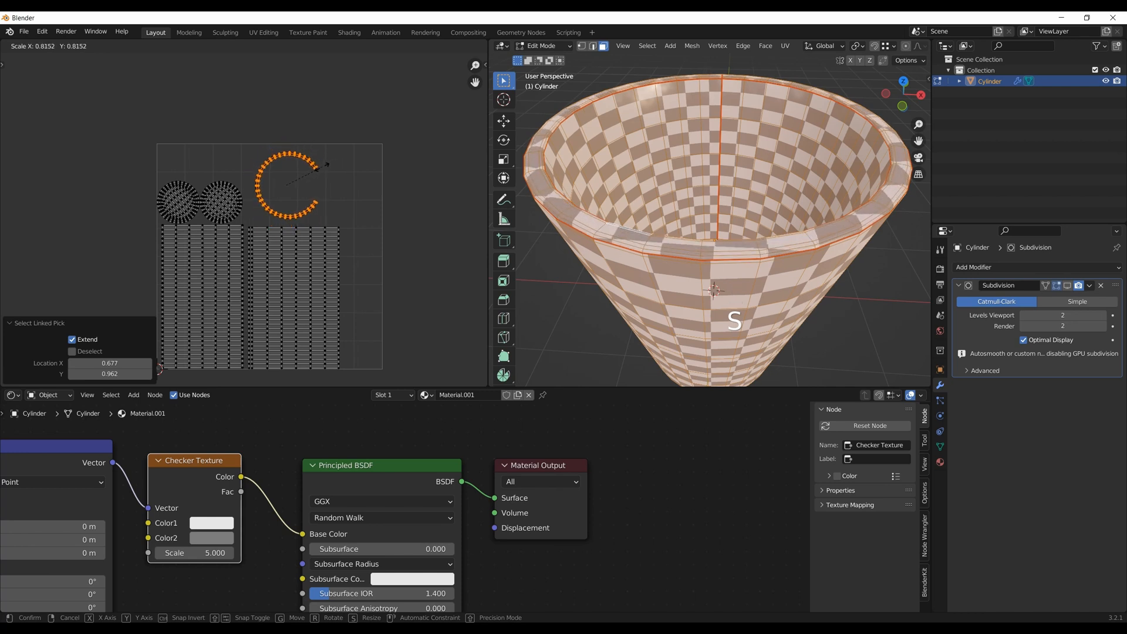
{"action": "key", "text": "shift"}
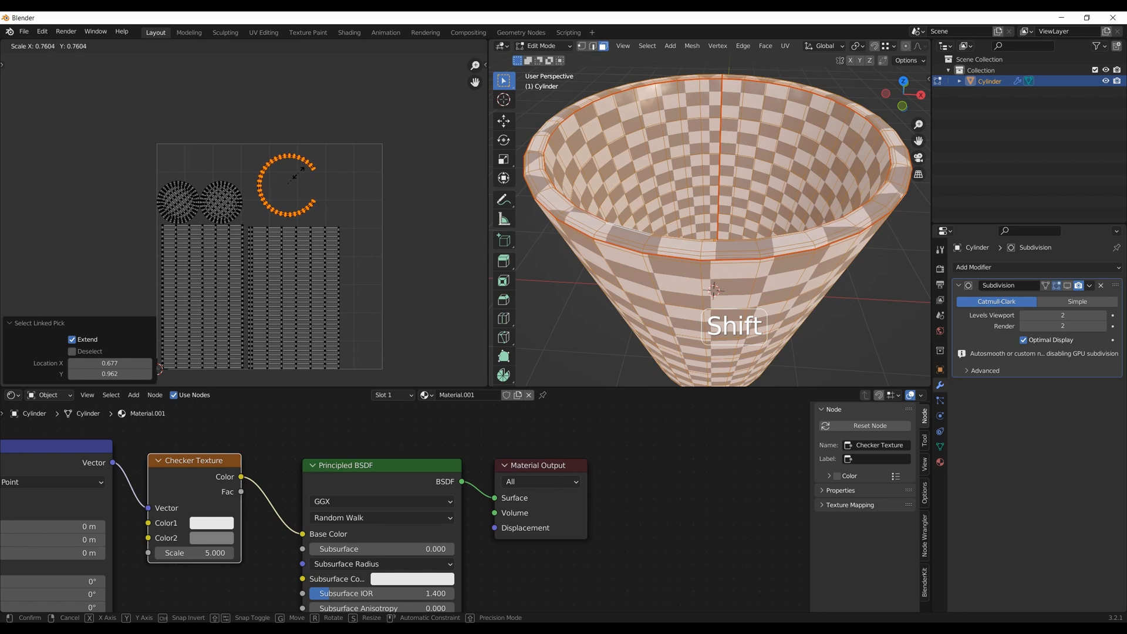
{"action": "left_click", "coordinate": [298, 172]}
{"action": "scroll", "coordinate": [342, 201], "scroll_direction": "up", "scroll_amount": 1}
{"action": "scroll", "coordinate": [334, 212], "scroll_direction": "up", "scroll_amount": 1}
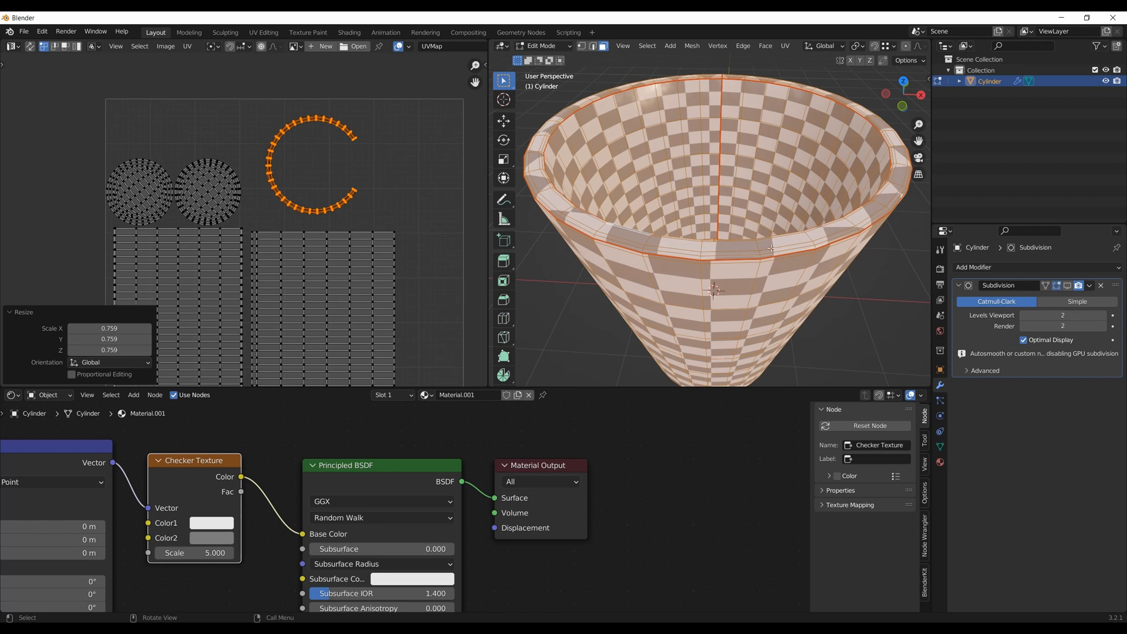
Shrink the rim's UV island further, scaling it by 0.710 and once more by 0.974
{"action": "middle_click_drag", "start_coordinate": [659, 259], "coordinate": [658, 257]}
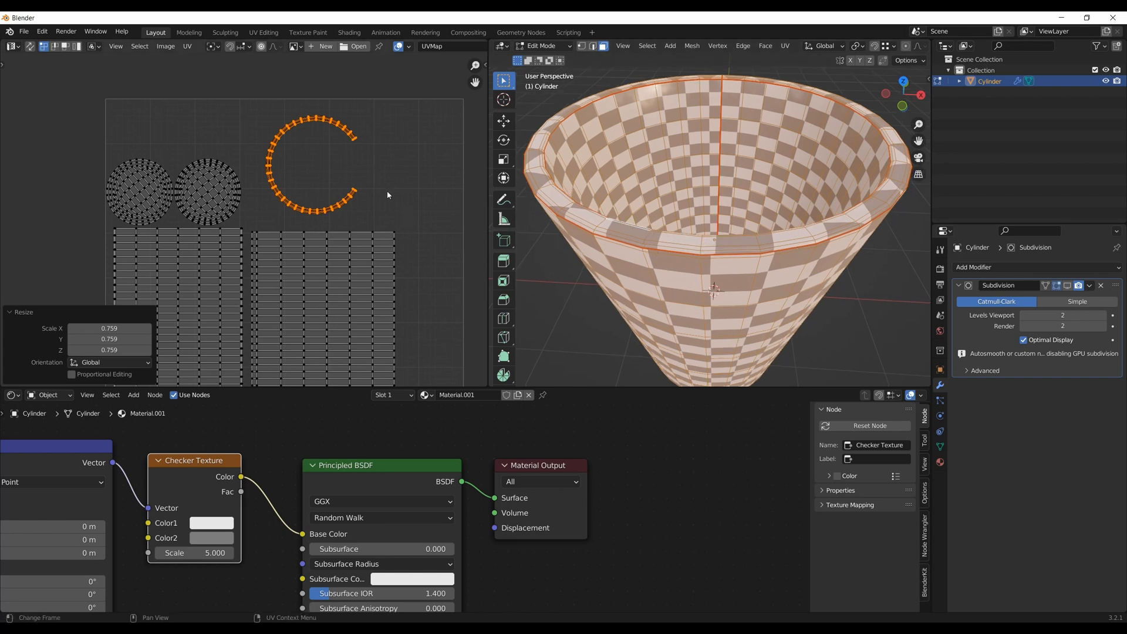
{"action": "key", "text": "s"}
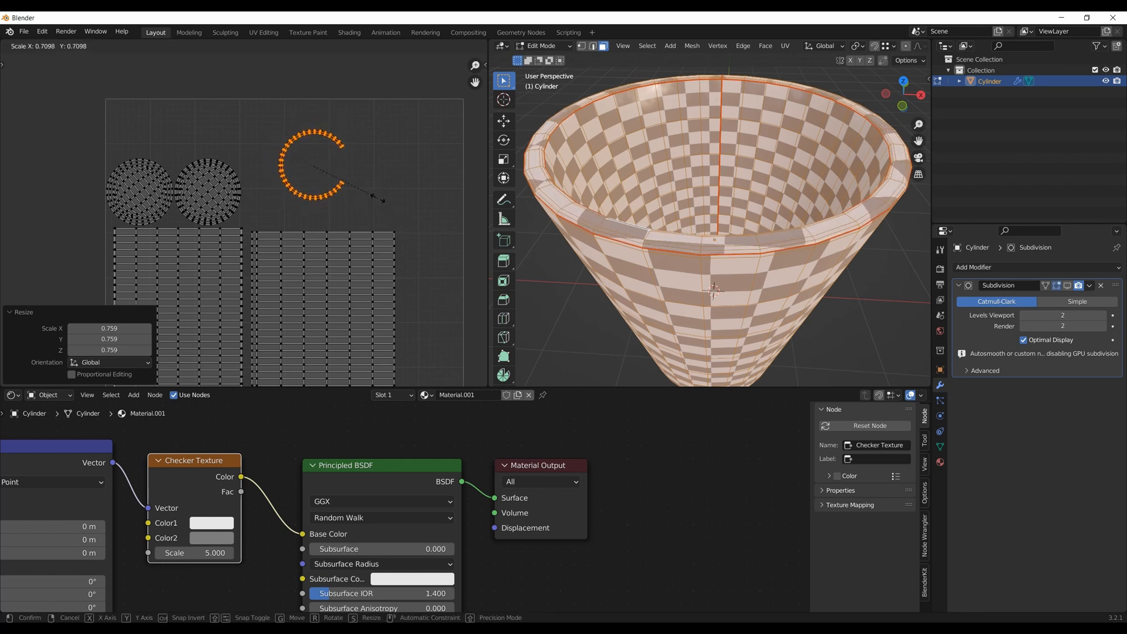
{"action": "left_click", "coordinate": [378, 201]}
{"action": "scroll", "coordinate": [292, 411], "scroll_direction": "down", "scroll_amount": 1}
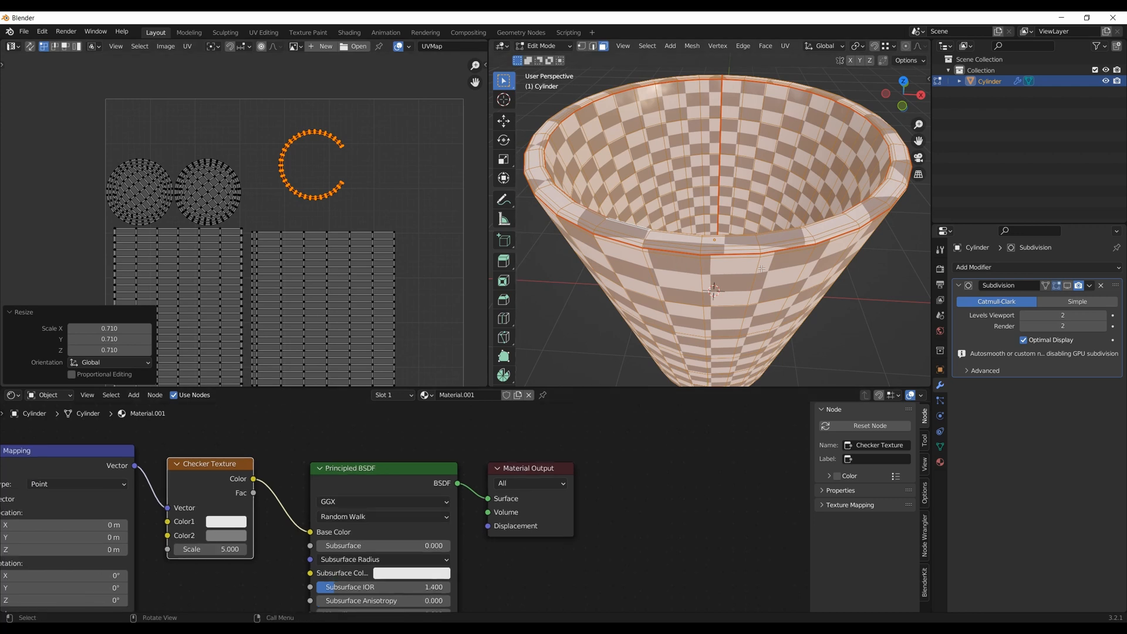
{"action": "key", "text": "s"}
{"action": "left_click", "coordinate": [402, 201]}
{"action": "scroll", "coordinate": [398, 240], "scroll_direction": "down", "scroll_amount": 3}
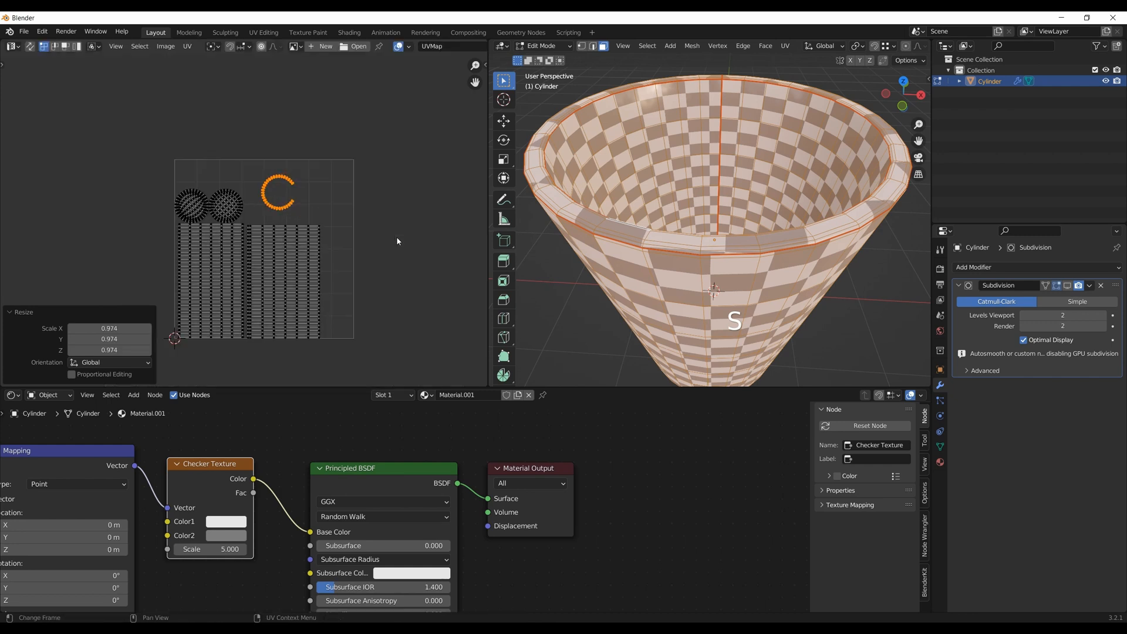
Select all of the cup's UV islands and pack them into the UV square
{"action": "left_click_drag", "start_coordinate": [139, 130], "coordinate": [391, 372]}
{"action": "left_click", "coordinate": [188, 46]}
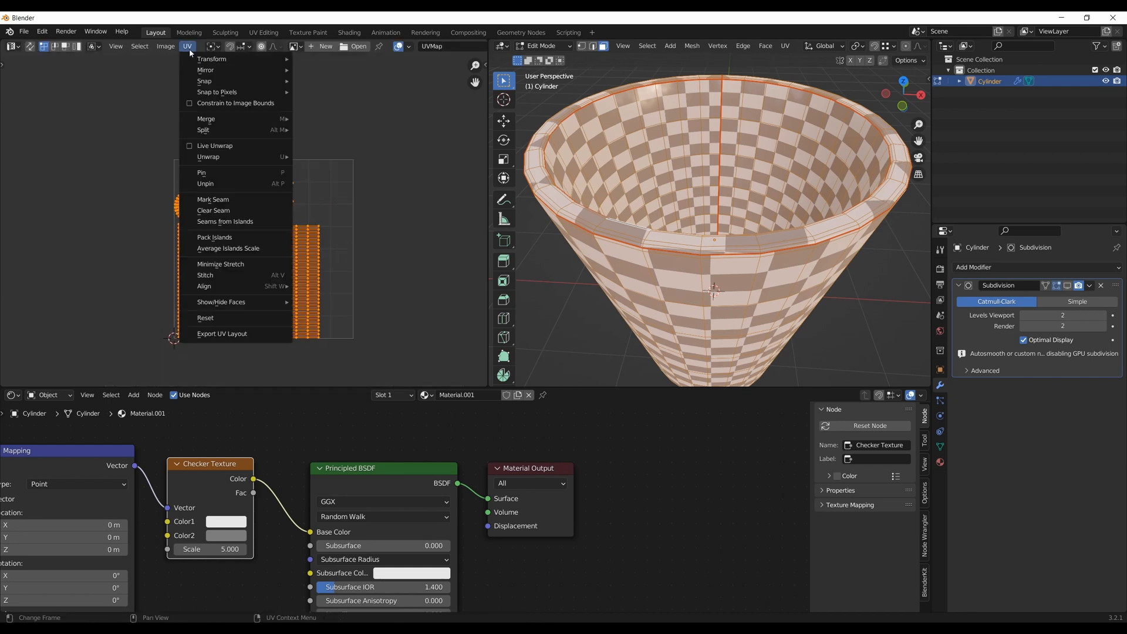
{"action": "left_click", "coordinate": [233, 240]}
{"action": "scroll", "coordinate": [294, 250], "scroll_direction": "up", "scroll_amount": 2}
{"action": "middle_click_drag", "start_coordinate": [262, 271], "coordinate": [299, 222], "text": "shift"}
Box-select the first rectangular wall island in the UV layout and examine it
{"action": "left_click_drag", "start_coordinate": [152, 139], "coordinate": [307, 367]}
{"action": "scroll", "coordinate": [297, 293], "scroll_direction": "down", "scroll_amount": 2}
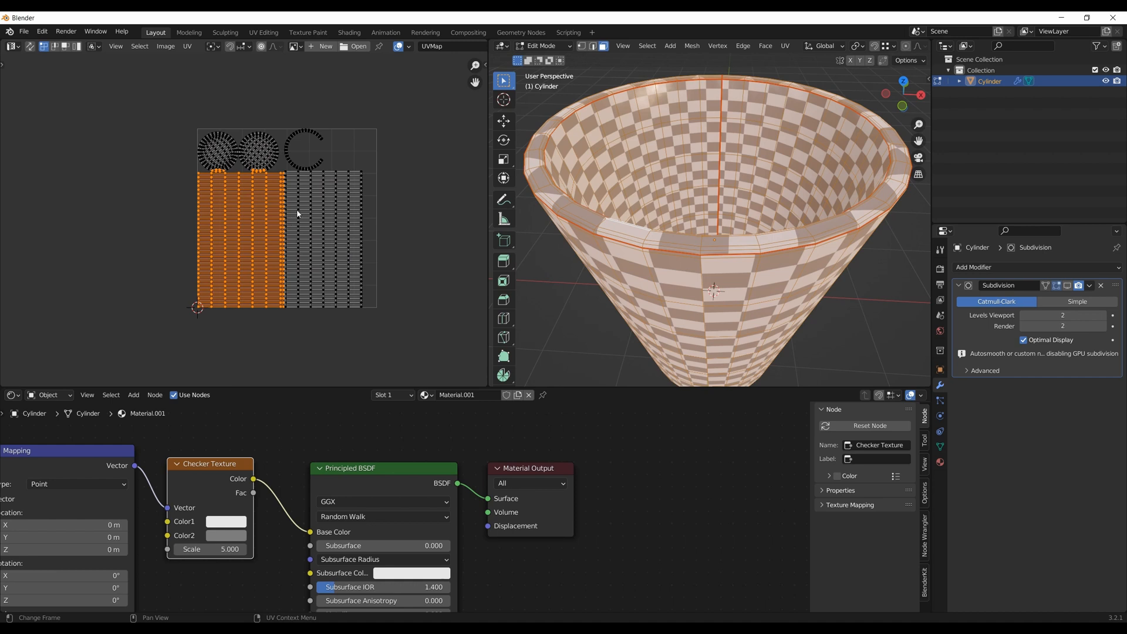
{"action": "scroll", "coordinate": [277, 258], "scroll_direction": "up", "scroll_amount": 2}
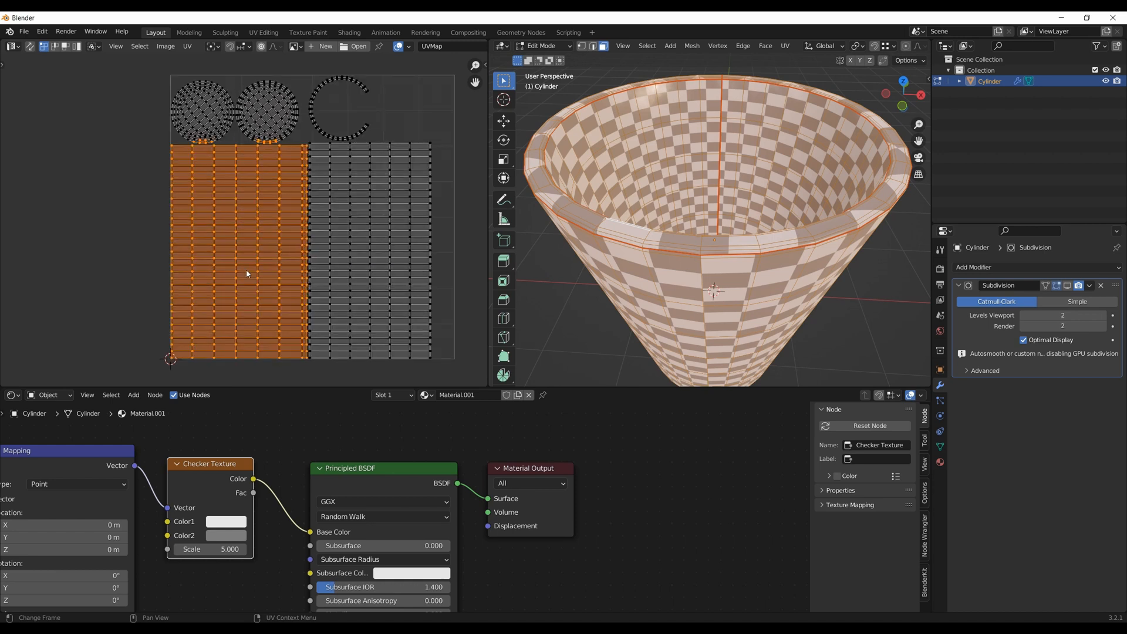
{"action": "scroll", "coordinate": [246, 273], "scroll_direction": "down", "scroll_amount": 2}
{"action": "scroll", "coordinate": [247, 274], "scroll_direction": "up", "scroll_amount": 2}
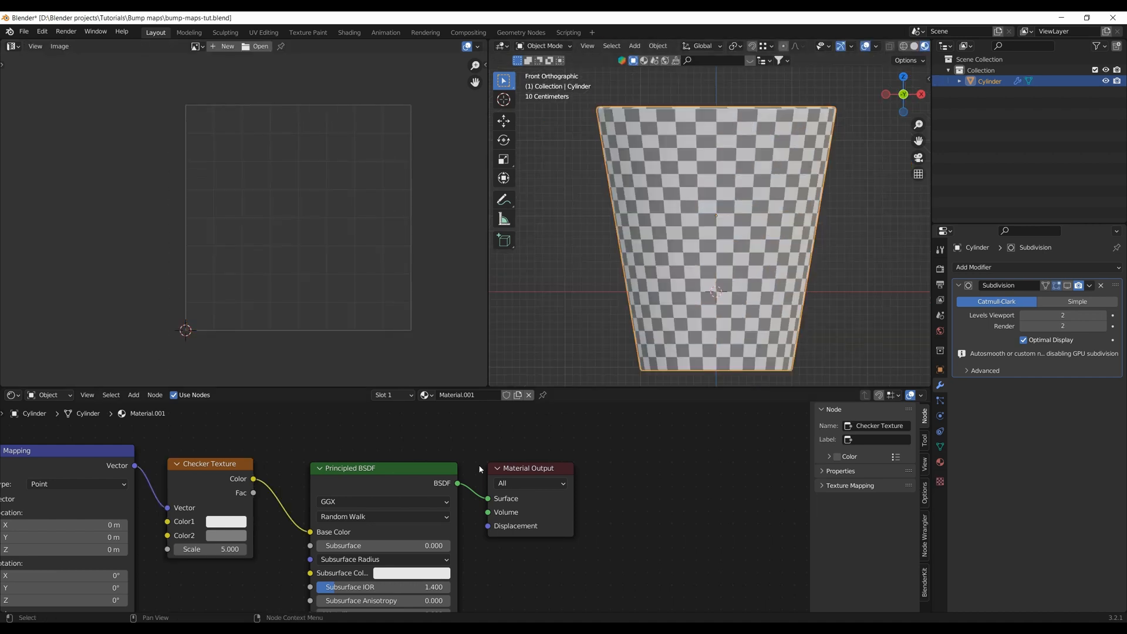
Disconnect the Checker Texture from the Principled BSDF's Base Color
{"action": "left_click_drag", "start_coordinate": [310, 531], "coordinate": [288, 509]}
{"action": "scroll", "coordinate": [463, 417], "scroll_direction": "down", "scroll_amount": 5}
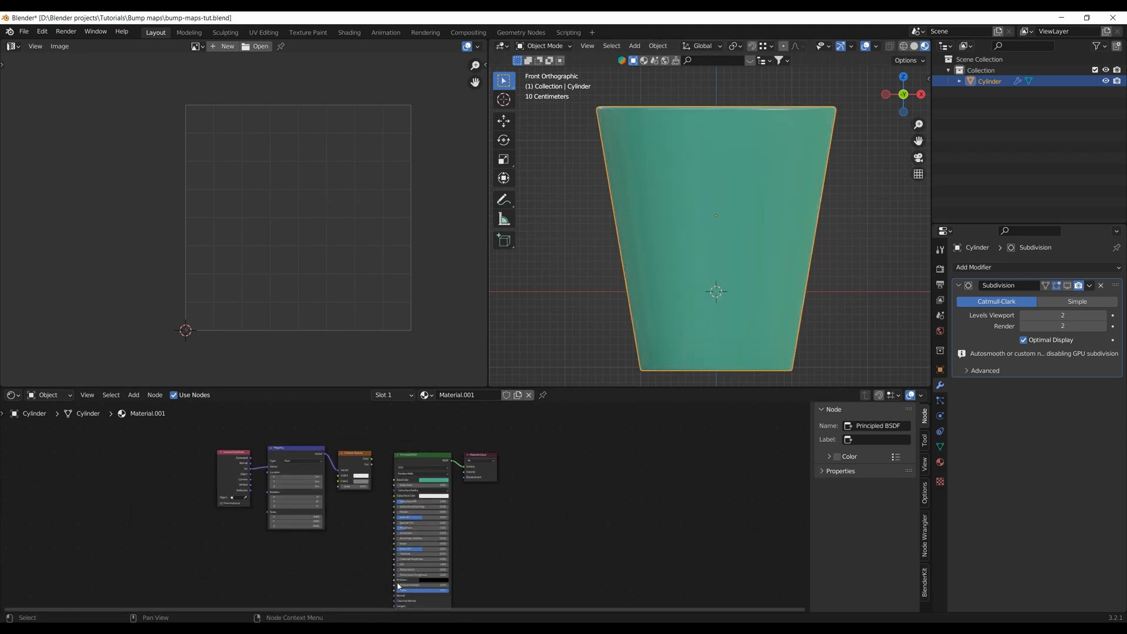
Switch to Photoshop and create a new 2048 x 2048 px RGB document at 72 pixels/inch with a white background
{"action": "left_click", "coordinate": [399, 628]}
{"action": "left_click", "coordinate": [26, 20]}
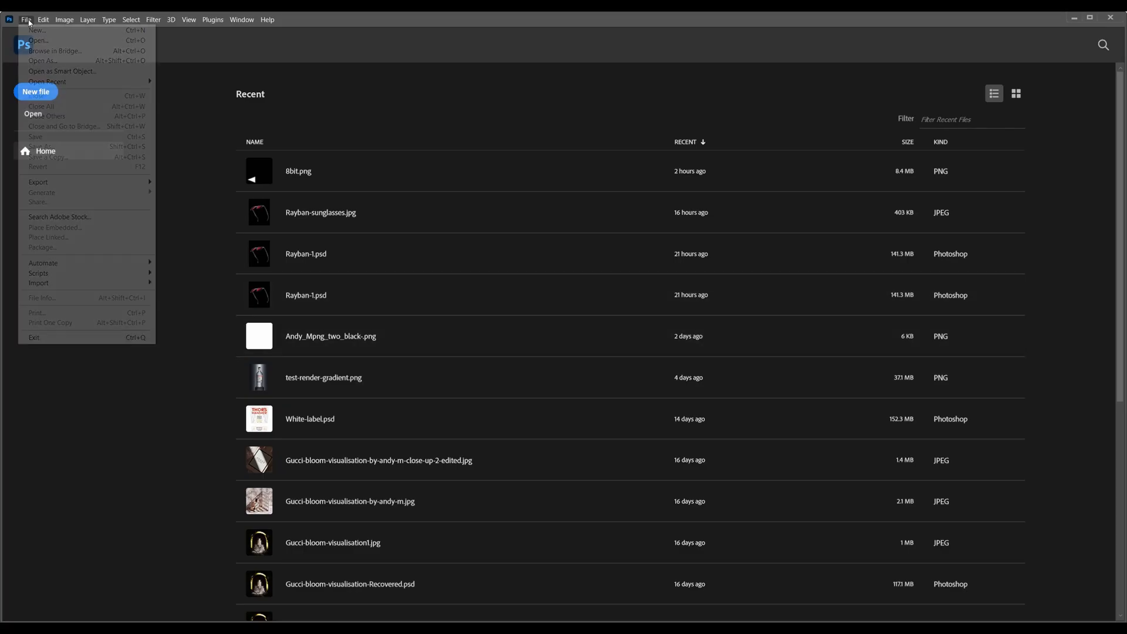
{"action": "left_click", "coordinate": [34, 32]}
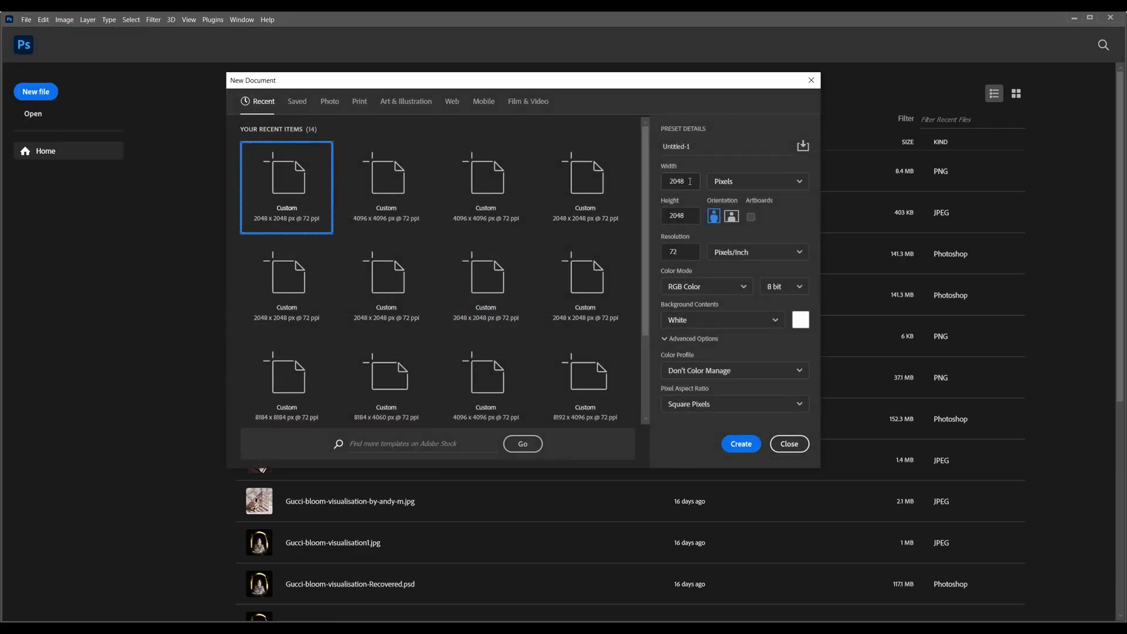
{"action": "left_click_drag", "start_coordinate": [689, 181], "coordinate": [652, 220]}
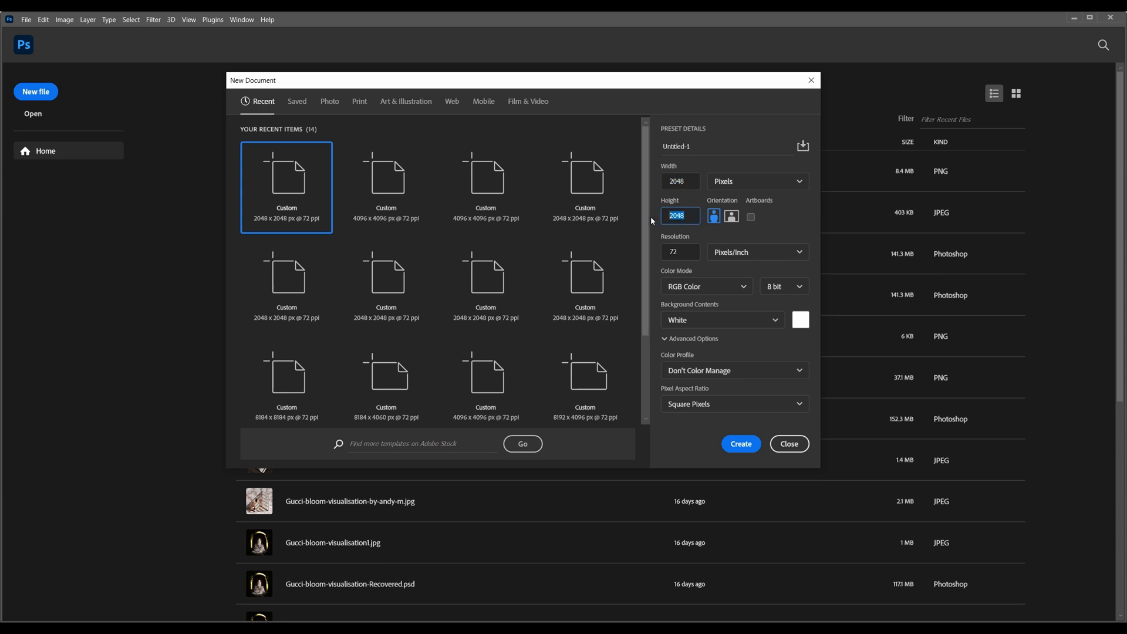
{"action": "left_click", "coordinate": [770, 228]}
{"action": "left_click", "coordinate": [741, 444]}
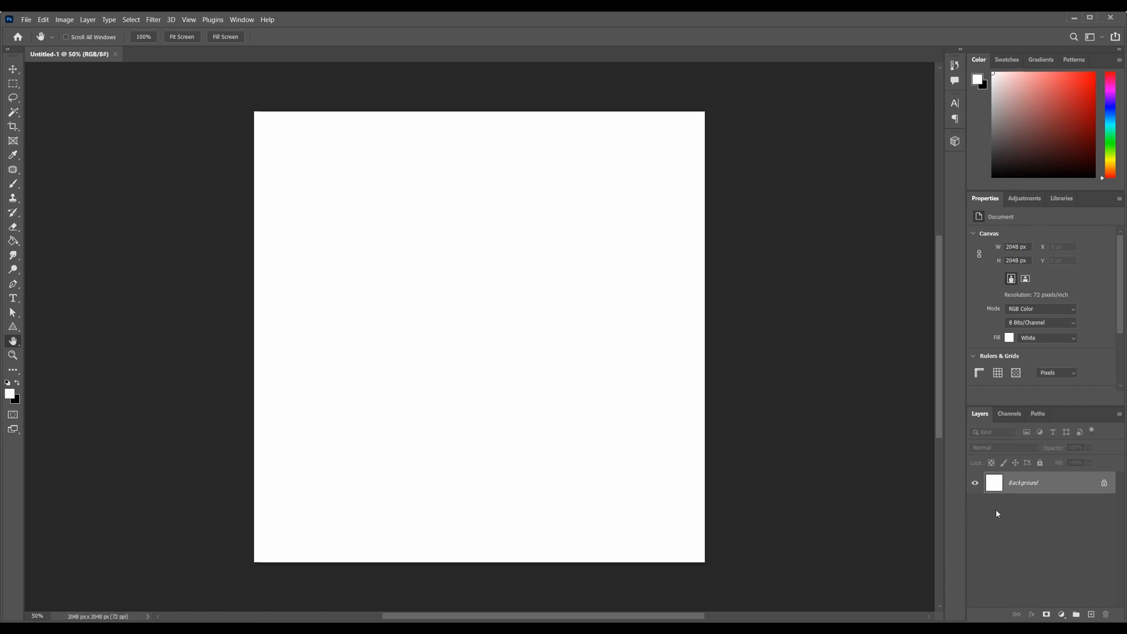
Duplicate the Background layer and fill the copy with black
{"action": "left_click_drag", "start_coordinate": [996, 482], "coordinate": [1090, 614]}
{"action": "key", "text": "ctrl+z"}
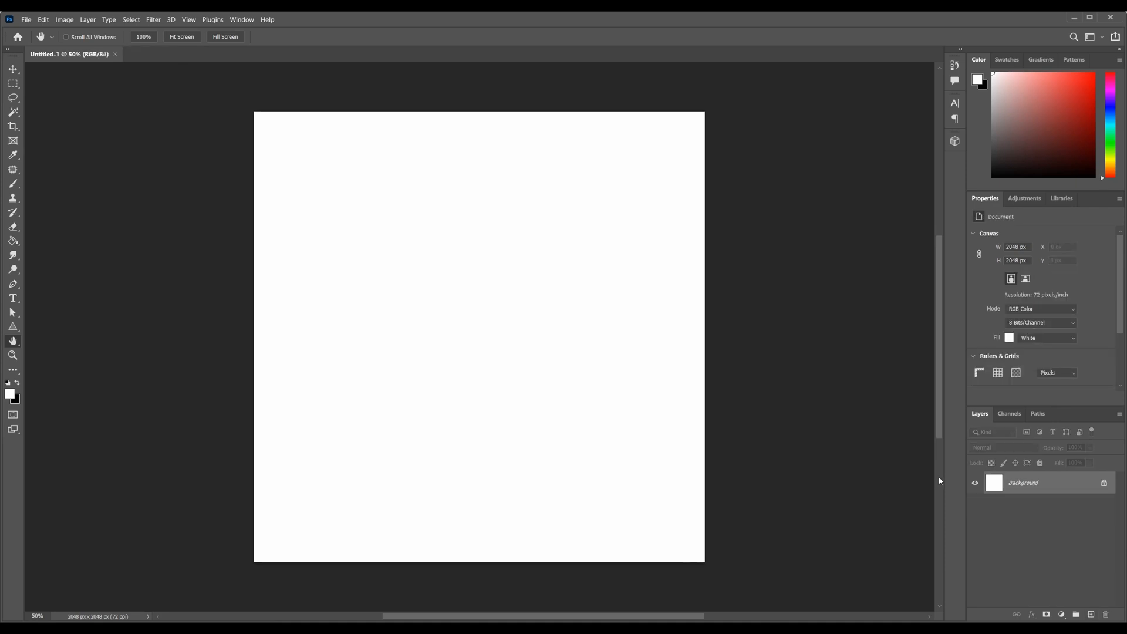
{"action": "key", "text": "ctrl+j"}
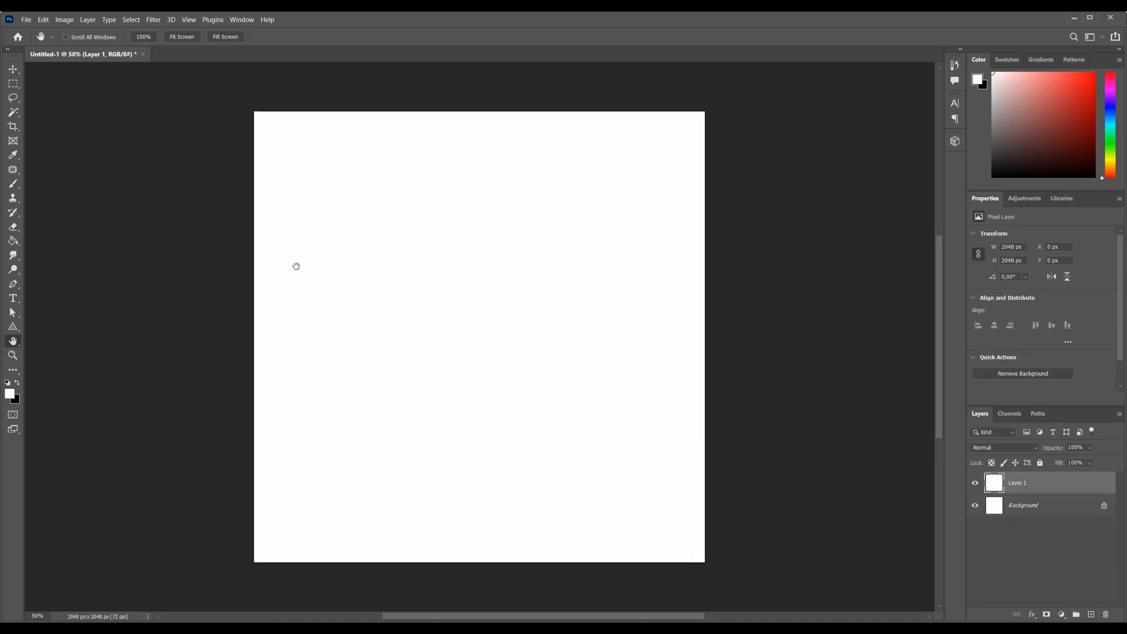
{"action": "key", "text": "ctrl+BackSpace"}
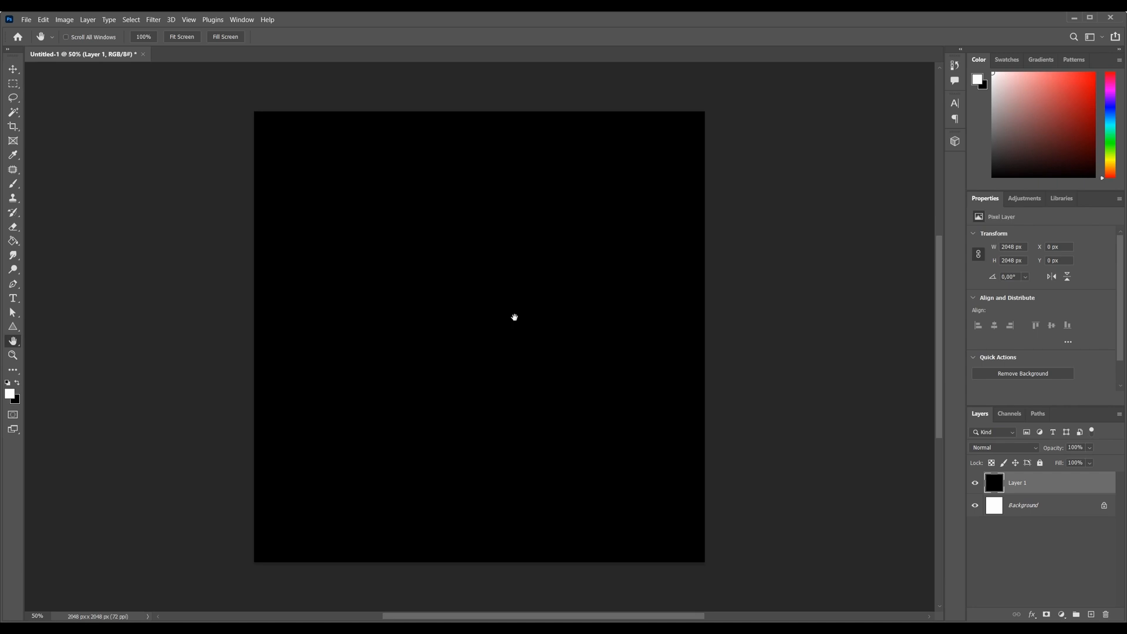
{"action": "left_click_drag", "start_coordinate": [469, 369], "coordinate": [473, 304]}
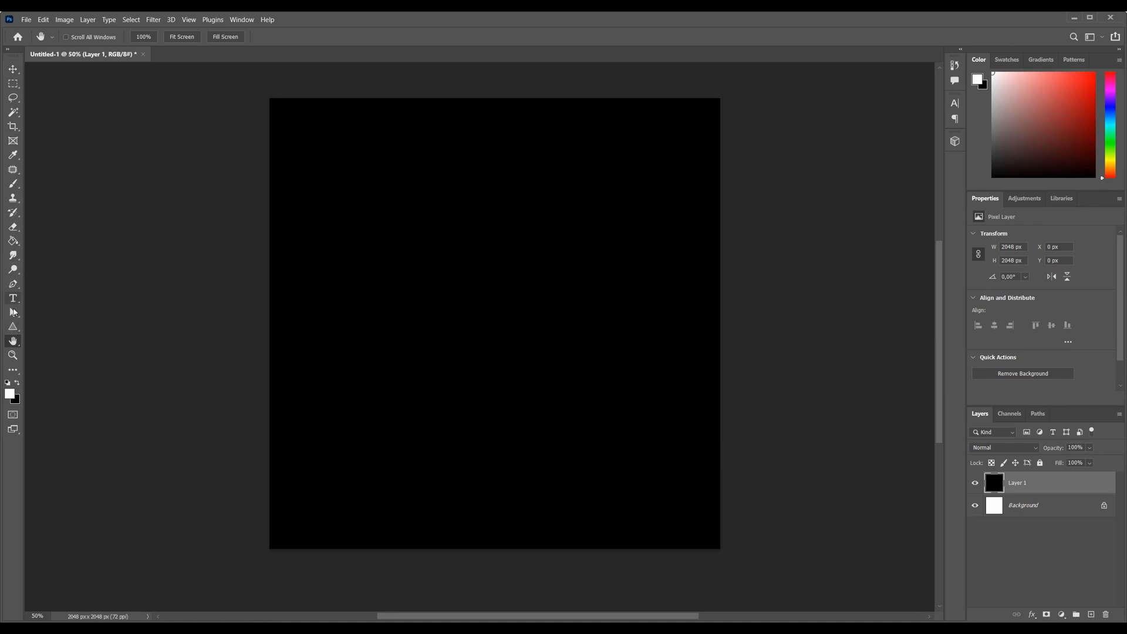
Activate the Triangle Tool, cancelling the Create Triangle dialog
{"action": "left_click", "coordinate": [11, 327]}
{"action": "left_click", "coordinate": [151, 223]}
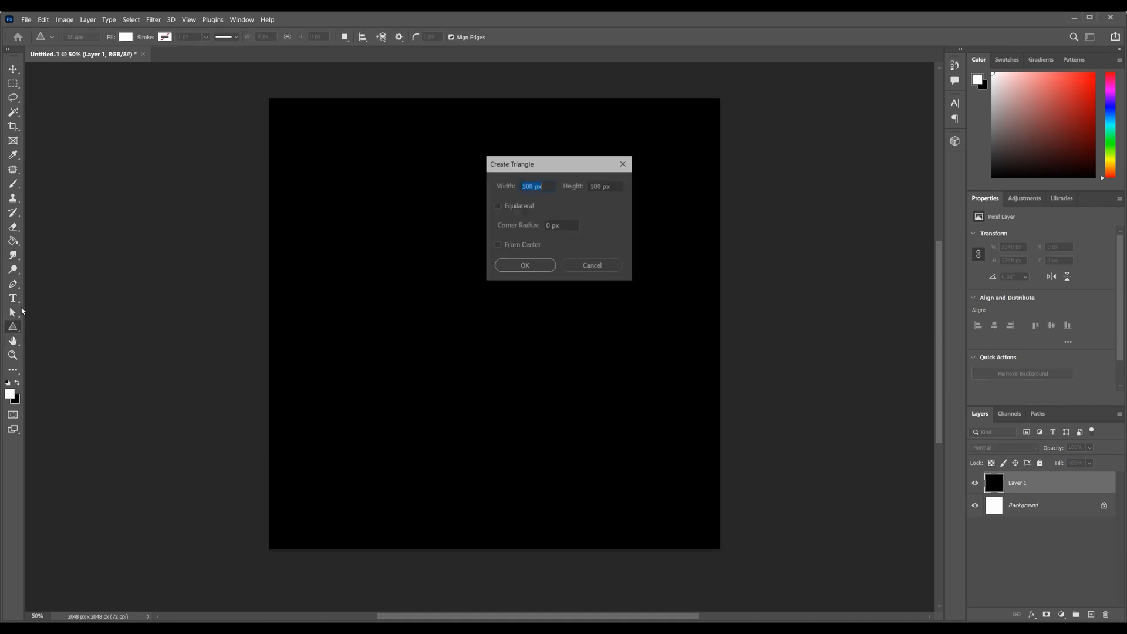
{"action": "left_click", "coordinate": [590, 265]}
{"action": "right_click", "coordinate": [13, 326]}
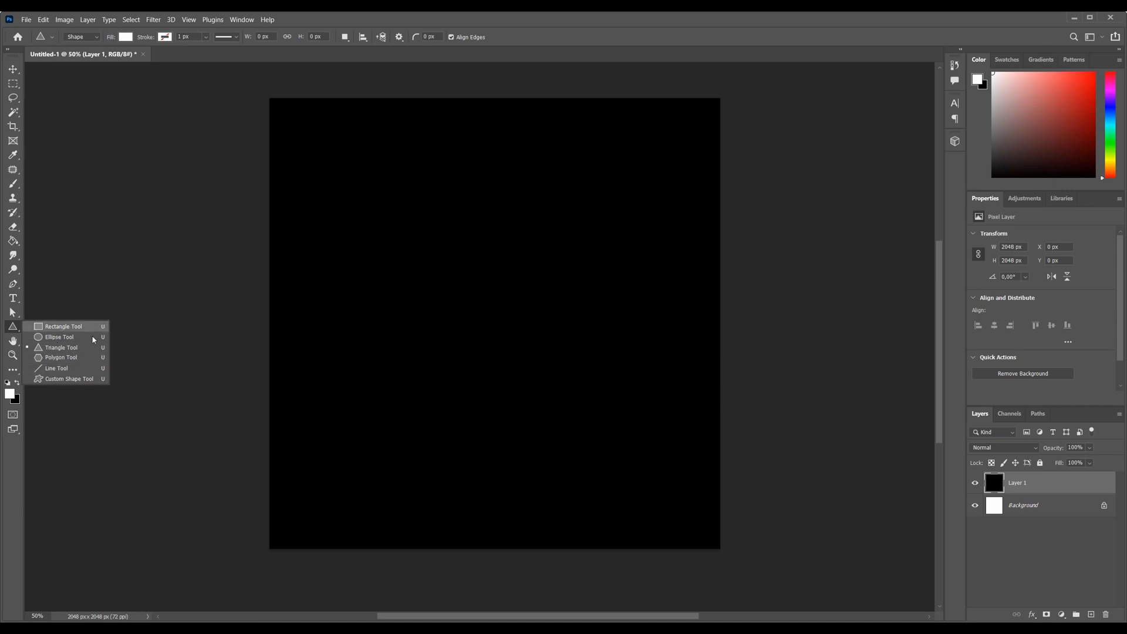
{"action": "left_click", "coordinate": [61, 348]}
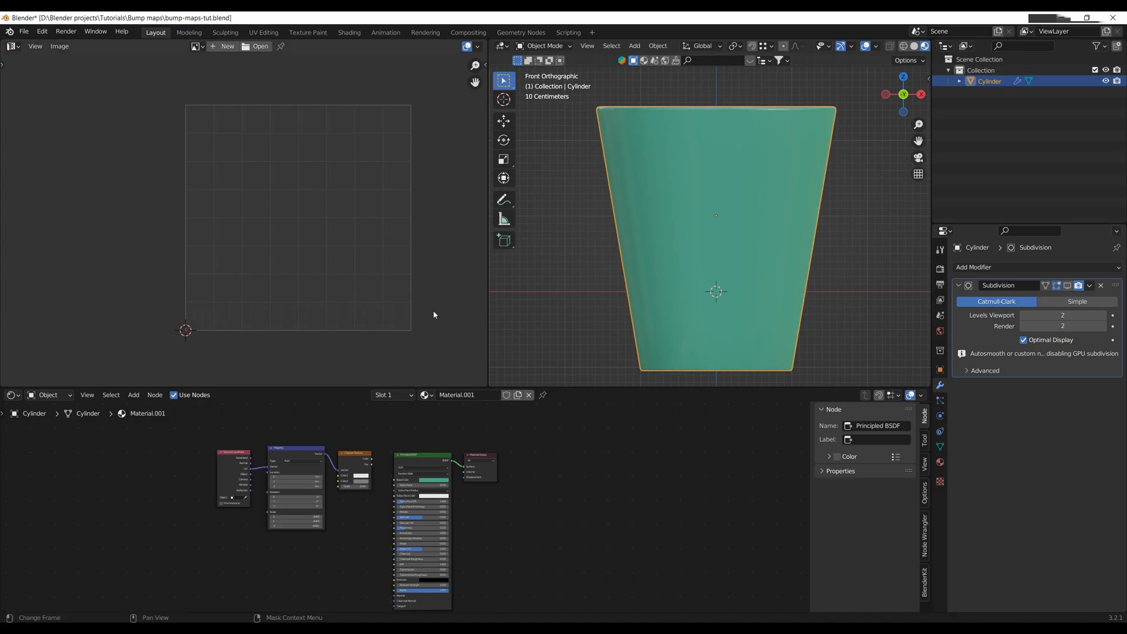
Switch back to Blender, enter Edit Mode on the cup and box-select the middle columns of the first wall UV island
{"action": "key", "text": "Tab"}
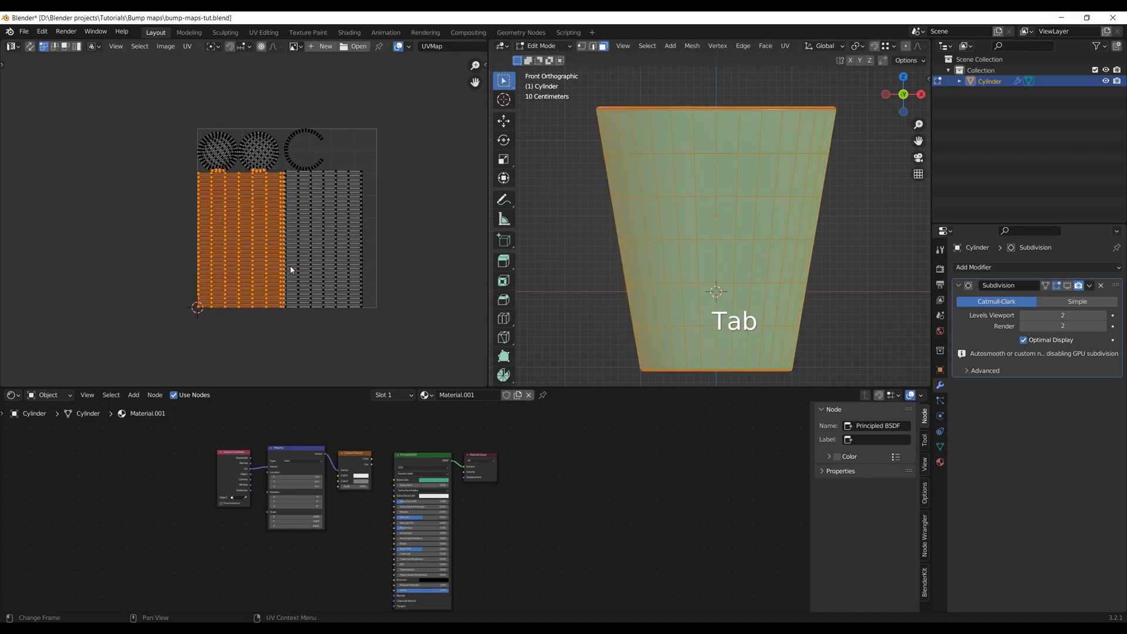
{"action": "scroll", "coordinate": [291, 270], "scroll_direction": "up", "scroll_amount": 1}
{"action": "left_click", "coordinate": [319, 337]}
{"action": "scroll", "coordinate": [316, 293], "scroll_direction": "down", "scroll_amount": 2}
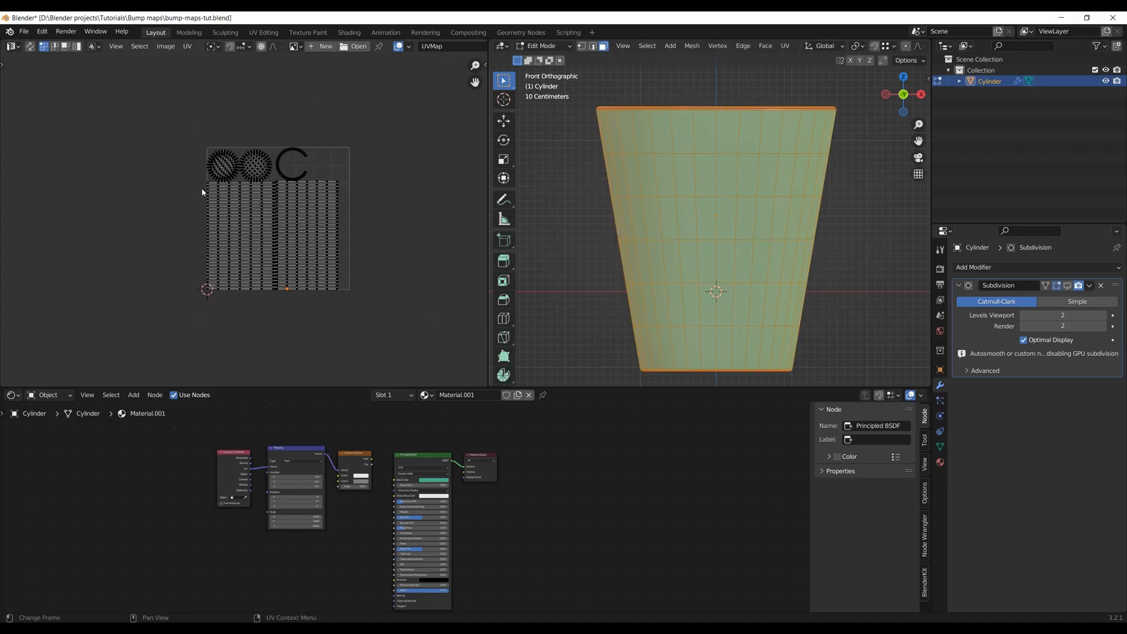
{"action": "left_click_drag", "start_coordinate": [202, 192], "coordinate": [271, 286]}
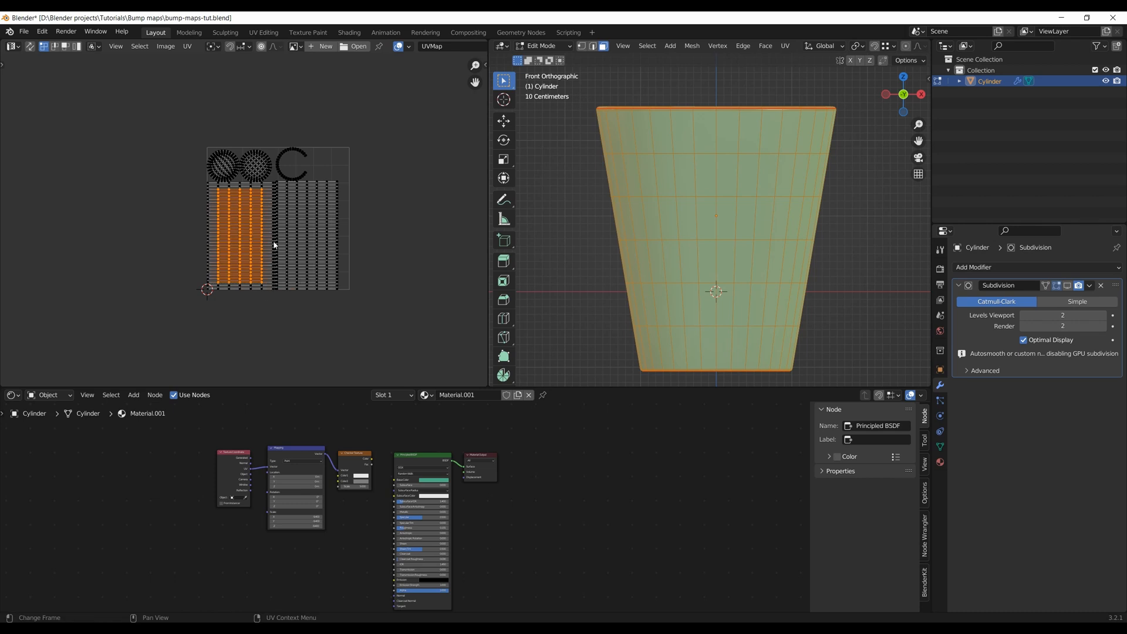
{"action": "scroll", "coordinate": [690, 227], "scroll_direction": "down", "scroll_amount": 2}
Deselect and reselect the whole cup mesh, turn on UV Sync Selection and clear the selection
{"action": "key", "text": "alt+a"}
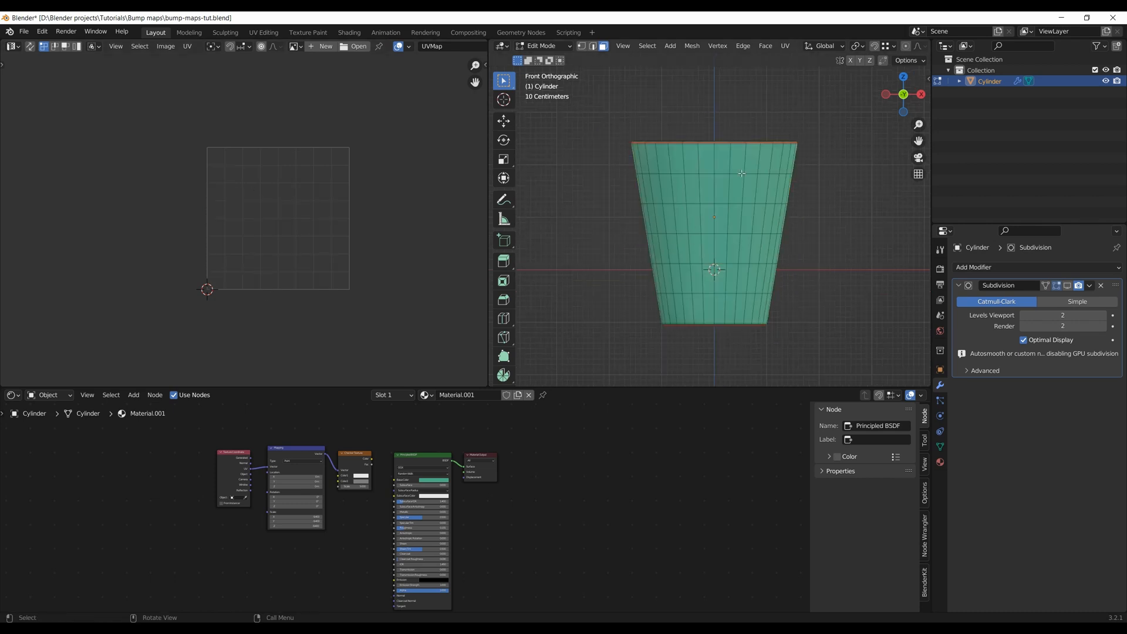
{"action": "key", "text": "Tab"}
{"action": "key", "text": "Tab"}
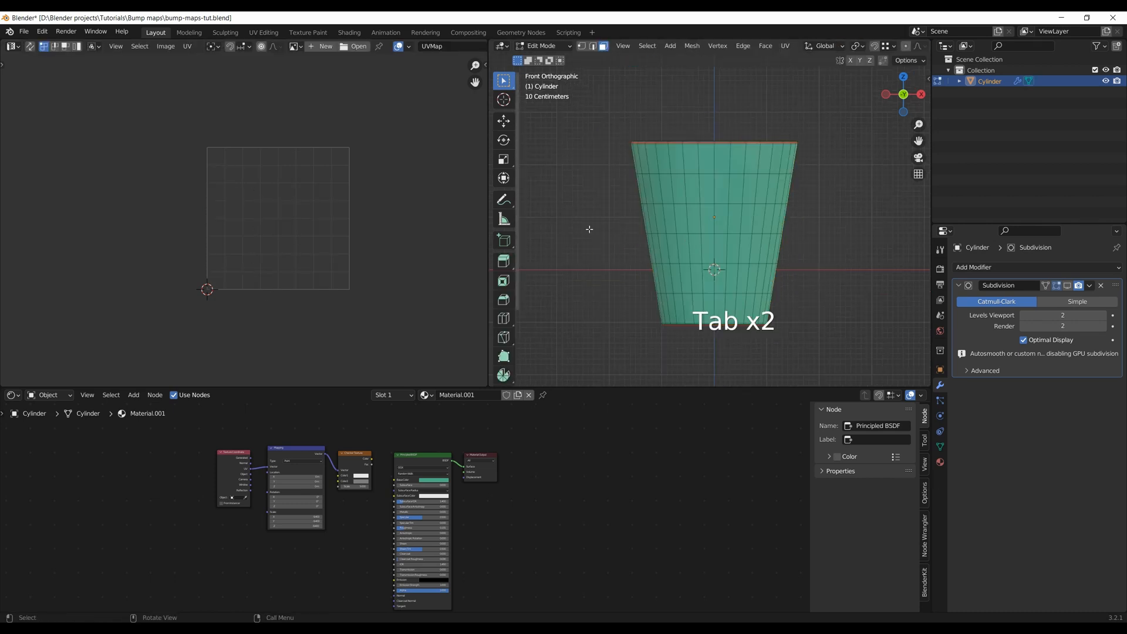
{"action": "key", "text": "a"}
{"action": "scroll", "coordinate": [228, 212], "scroll_direction": "up", "scroll_amount": 2}
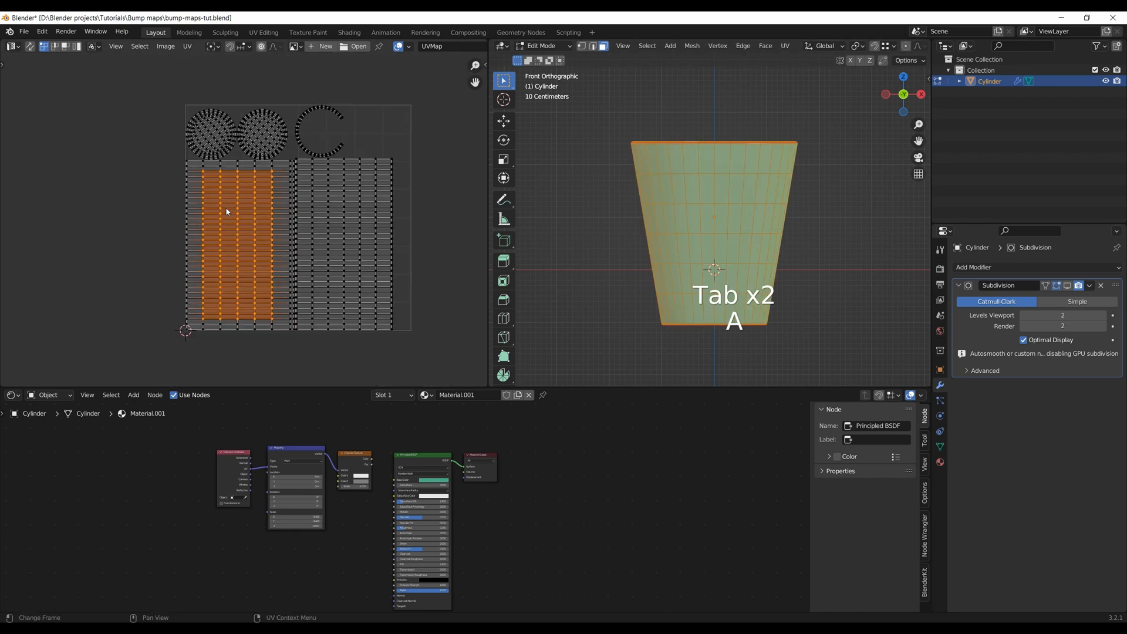
{"action": "left_click", "coordinate": [29, 47]}
{"action": "left_click", "coordinate": [159, 231]}
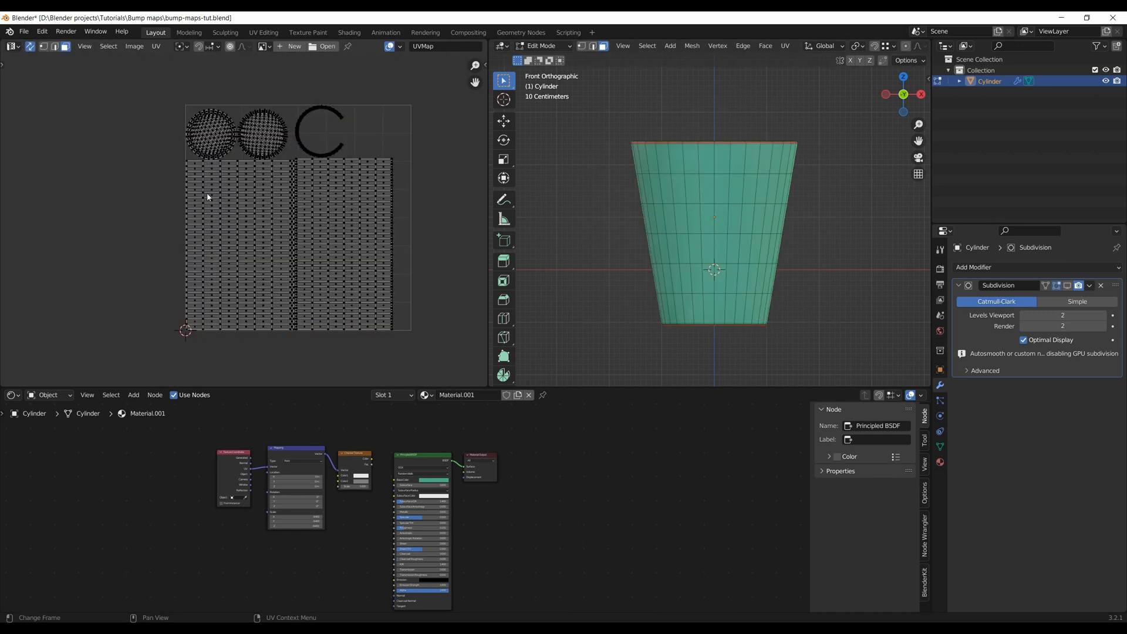
Box-select strips of the first wall island to check which cup faces they match, ending in front view
{"action": "left_click_drag", "start_coordinate": [161, 128], "coordinate": [201, 330]}
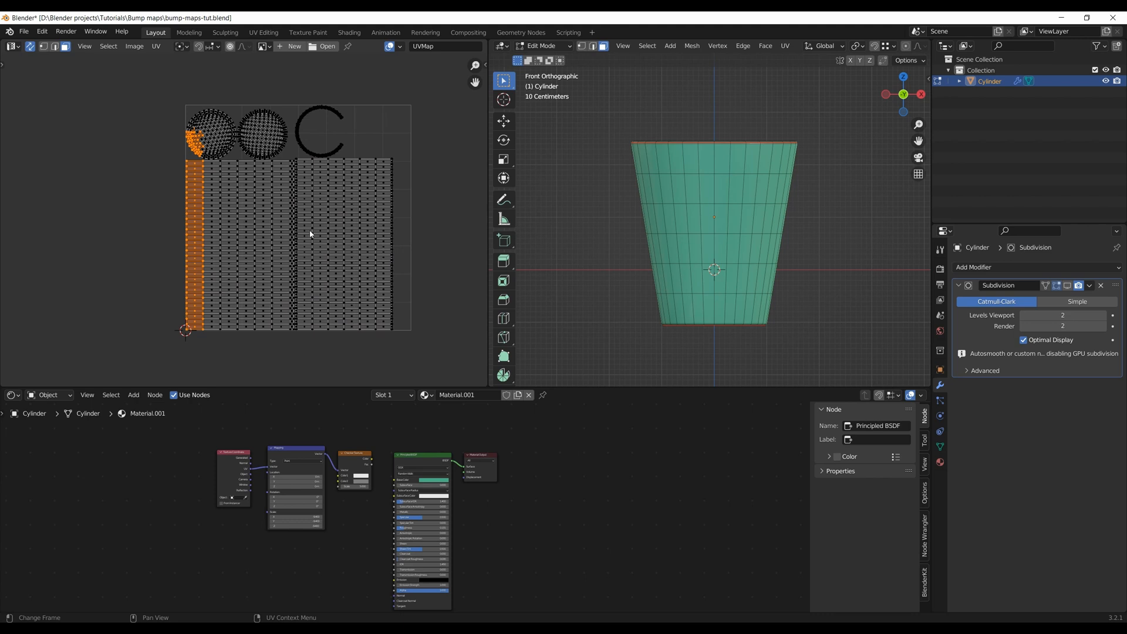
{"action": "left_click_drag", "start_coordinate": [259, 150], "coordinate": [295, 340]}
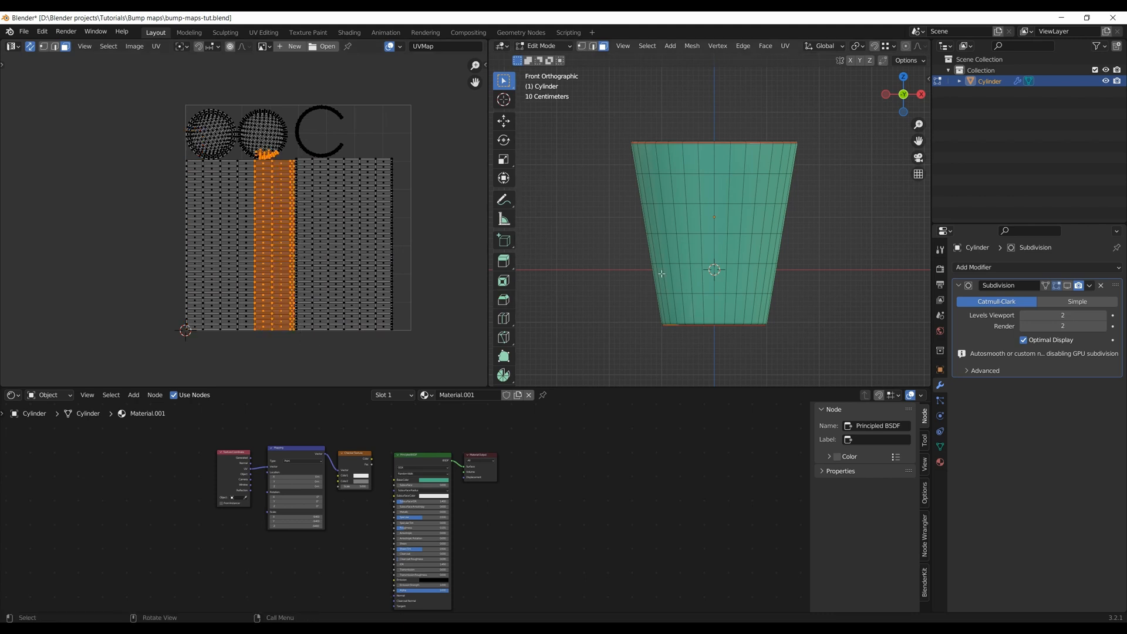
{"action": "mouse_move", "coordinate": [661, 274]}
{"action": "middle_mouse_down"}
{"action": "mouse_move", "coordinate": [663, 259]}
{"action": "mouse_move", "coordinate": [666, 293]}
{"action": "mouse_move", "coordinate": [664, 264]}
{"action": "middle_mouse_up"}
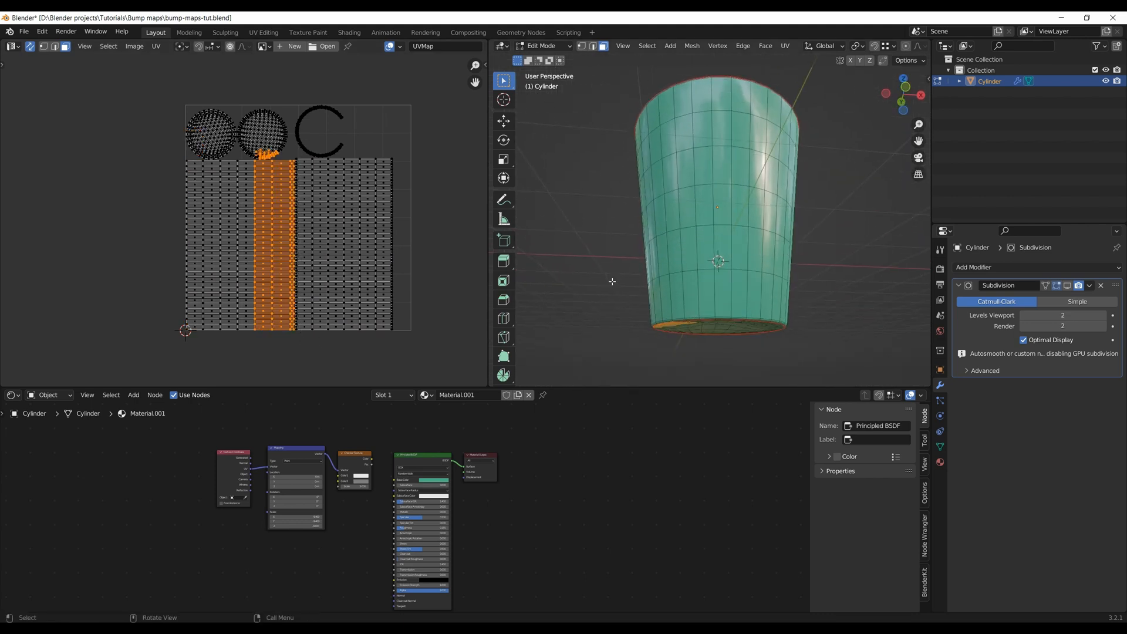
{"action": "left_click", "coordinate": [298, 351]}
{"action": "key", "text": "KP_1"}
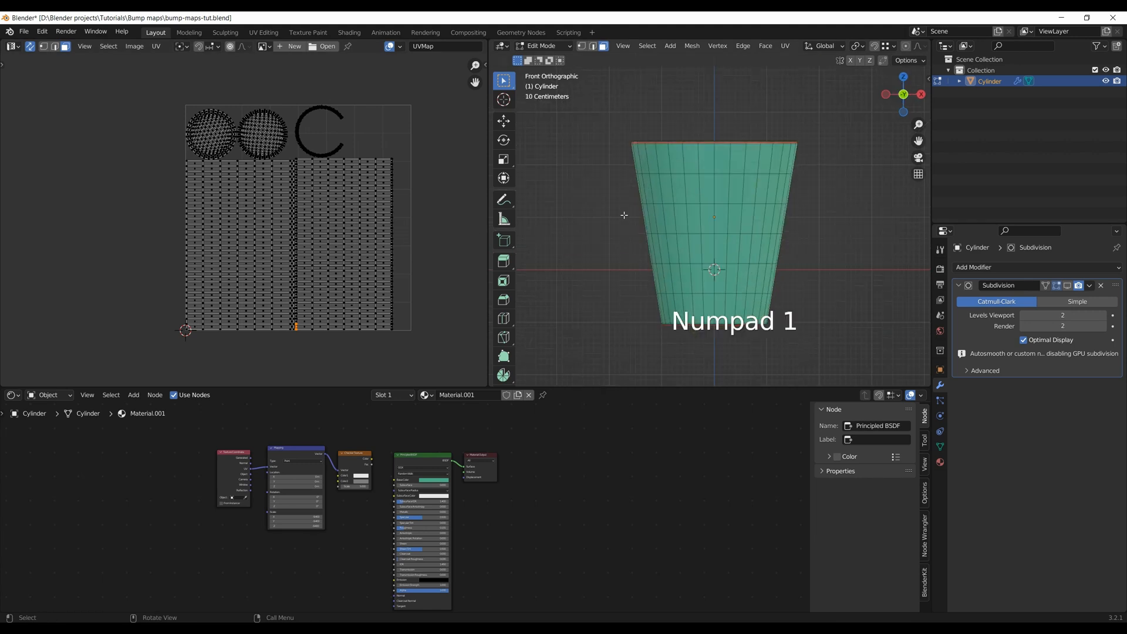
Box-select the cup's front wall faces and examine which part of the second wall UV island they cover
{"action": "left_click_drag", "start_coordinate": [589, 150], "coordinate": [817, 306]}
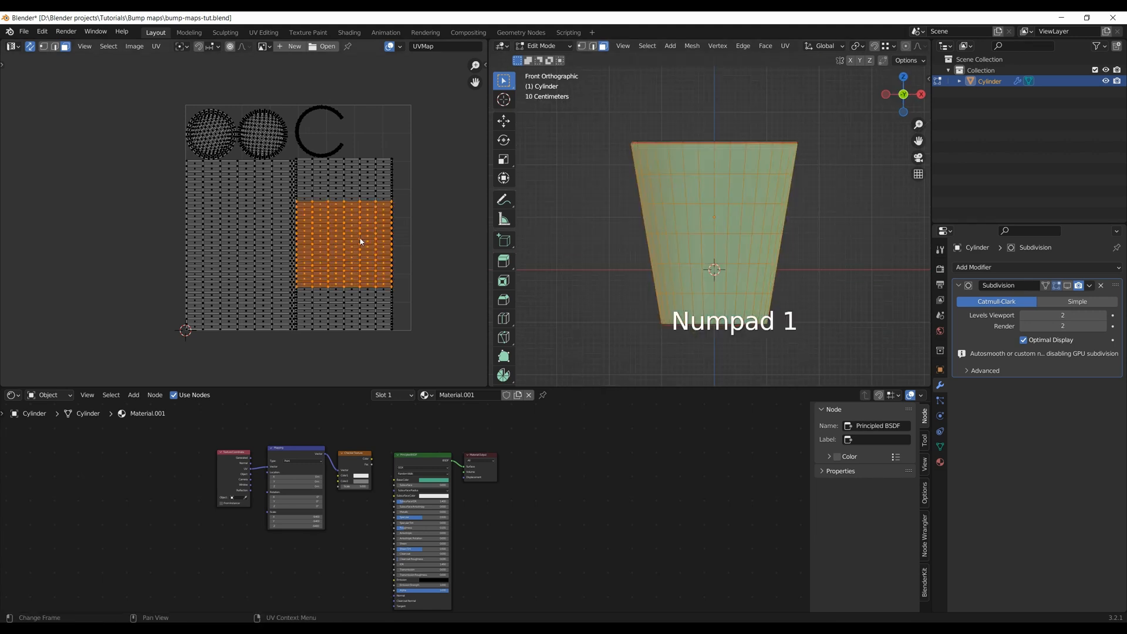
{"action": "scroll", "coordinate": [359, 241], "scroll_direction": "up", "scroll_amount": 4}
{"action": "scroll", "coordinate": [311, 254], "scroll_direction": "down", "scroll_amount": 4}
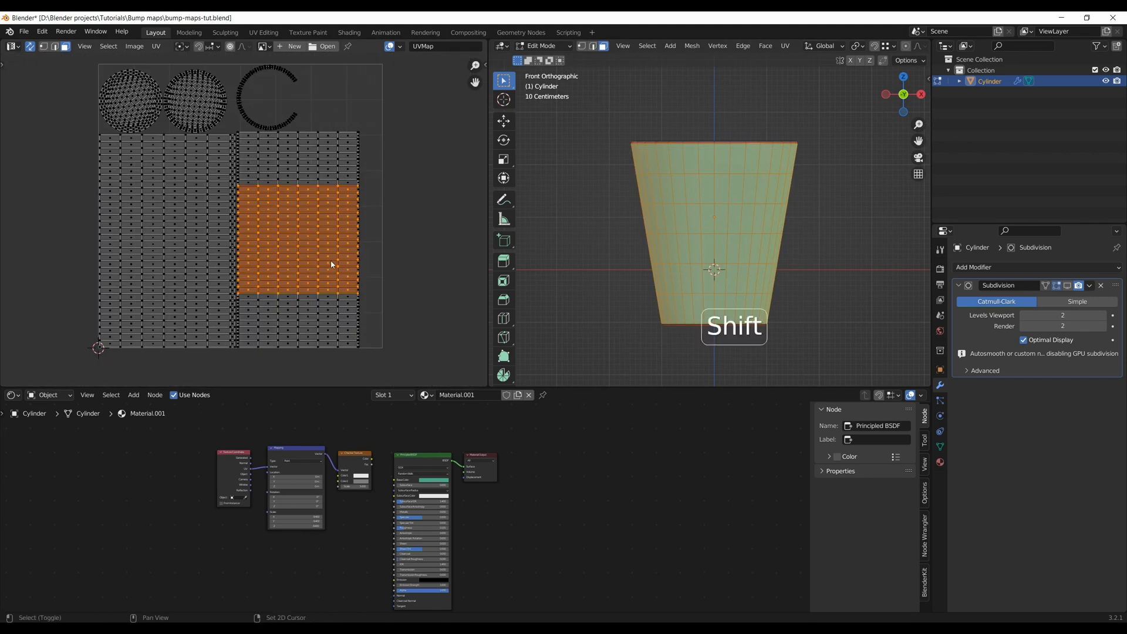
{"action": "scroll", "coordinate": [261, 235], "scroll_direction": "up", "scroll_amount": 2}
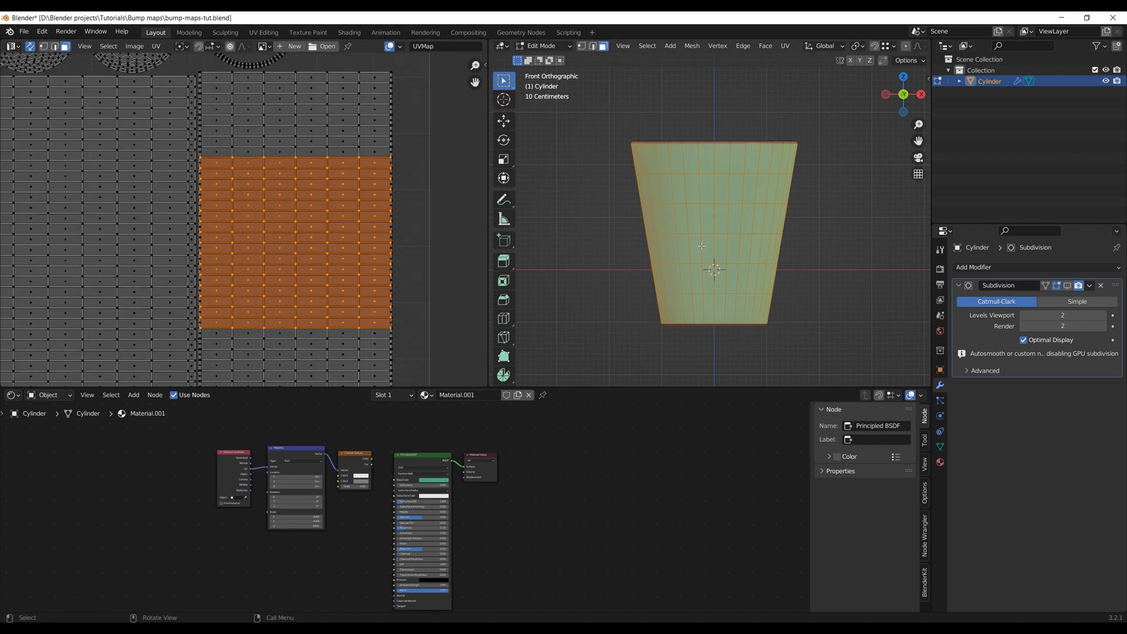
{"action": "middle_click_drag", "start_coordinate": [701, 246], "coordinate": [707, 276]}
{"action": "scroll", "coordinate": [287, 186], "scroll_direction": "down", "scroll_amount": 1}
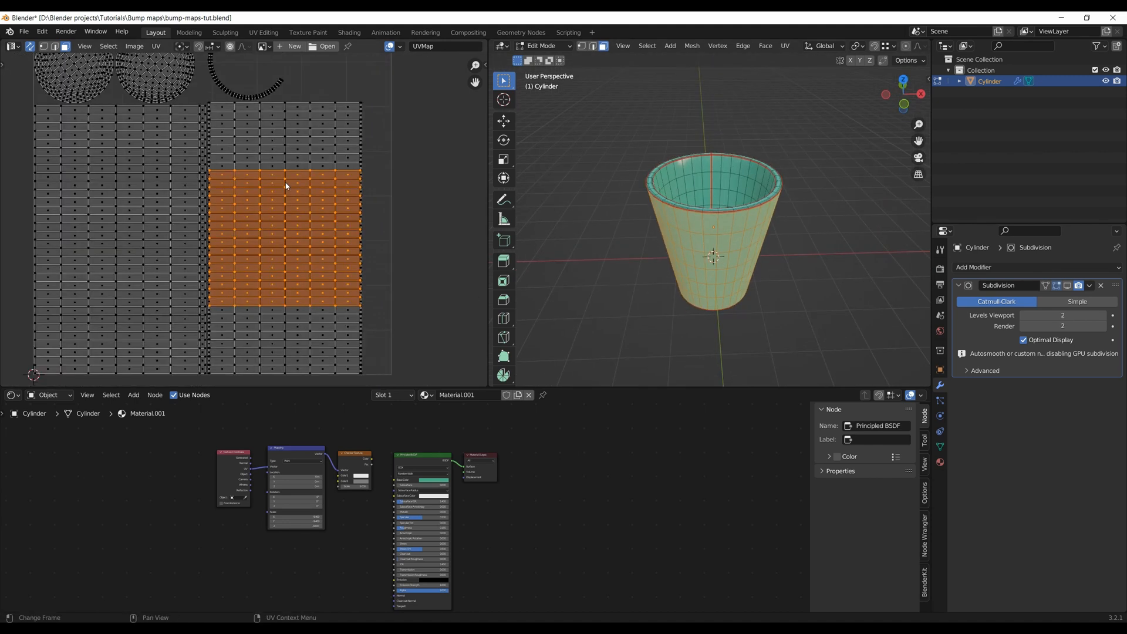
{"action": "scroll", "coordinate": [292, 203], "scroll_direction": "down", "scroll_amount": 1}
{"action": "middle_click_drag", "start_coordinate": [297, 236], "coordinate": [295, 207]}
{"action": "scroll", "coordinate": [296, 207], "scroll_direction": "up", "scroll_amount": 1}
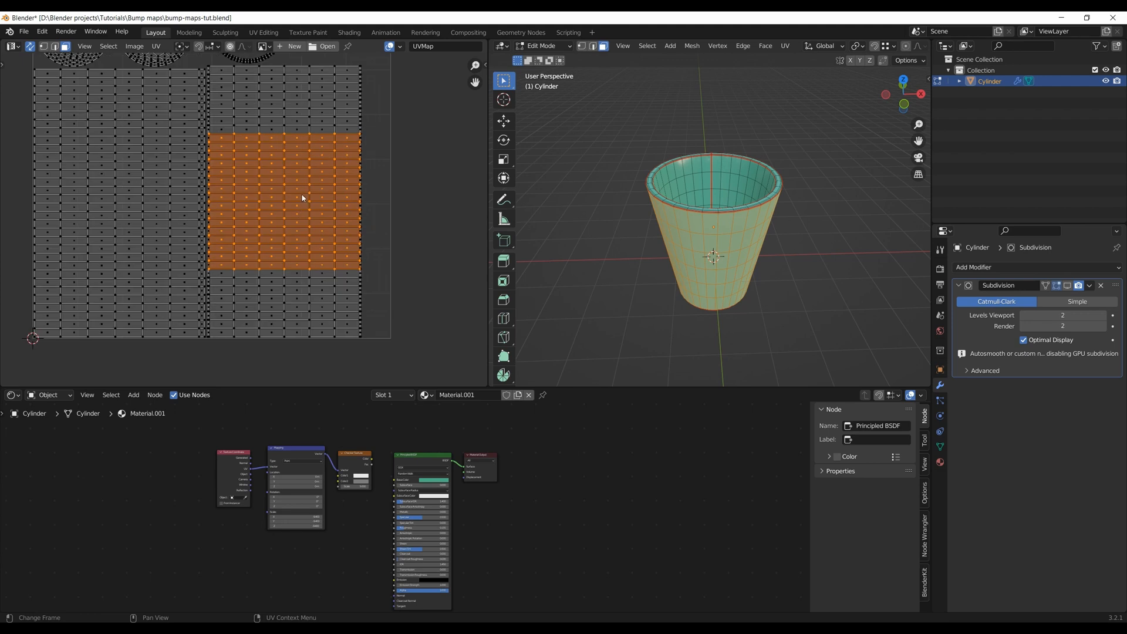
Box-select the outer right columns, and separately the left edge strip, of the second wall island to check which end matches the cup's rim
{"action": "middle_click_drag", "start_coordinate": [712, 256], "coordinate": [659, 243]}
{"action": "left_click_drag", "start_coordinate": [415, 345], "coordinate": [309, 59]}
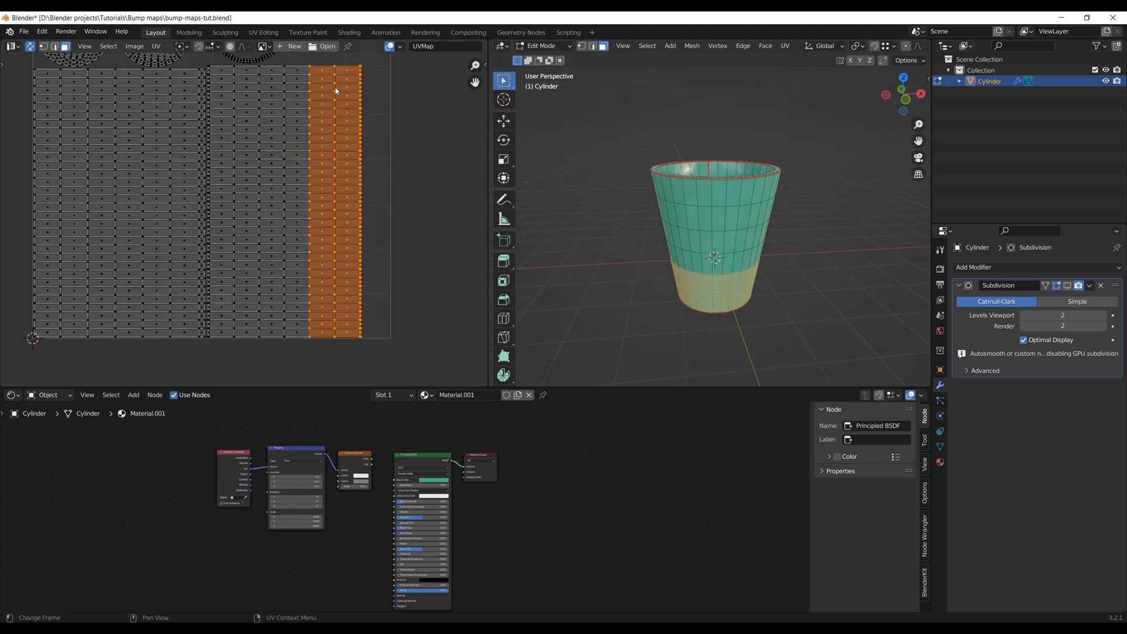
{"action": "middle_click_drag", "start_coordinate": [670, 289], "coordinate": [666, 278]}
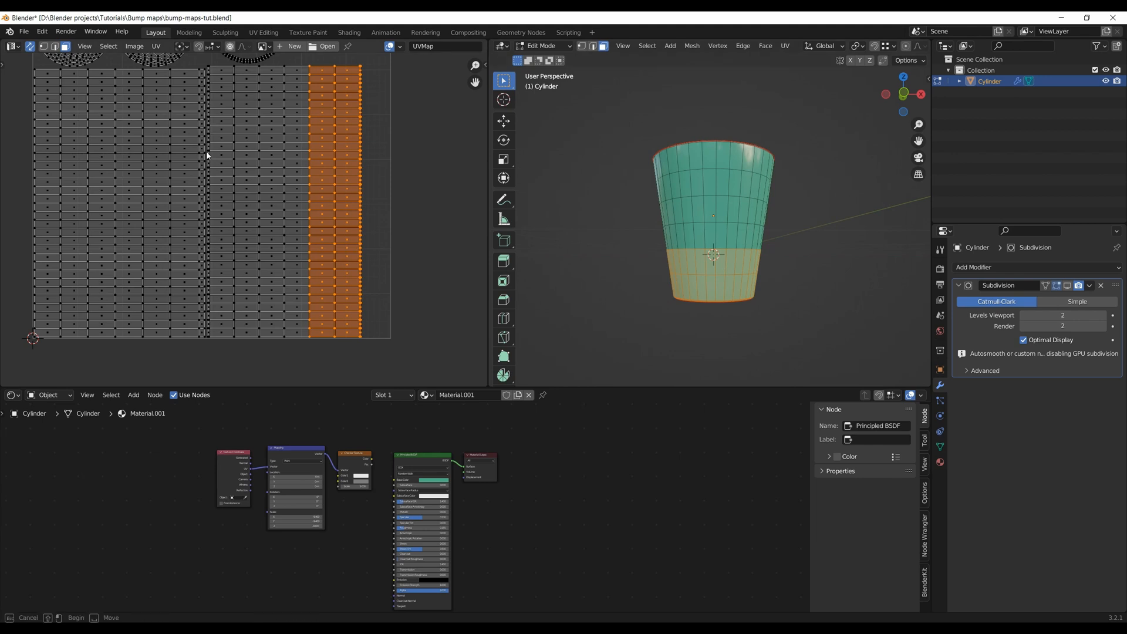
{"action": "left_click_drag", "start_coordinate": [200, 126], "coordinate": [231, 338]}
{"action": "middle_click_drag", "start_coordinate": [724, 228], "coordinate": [723, 264]}
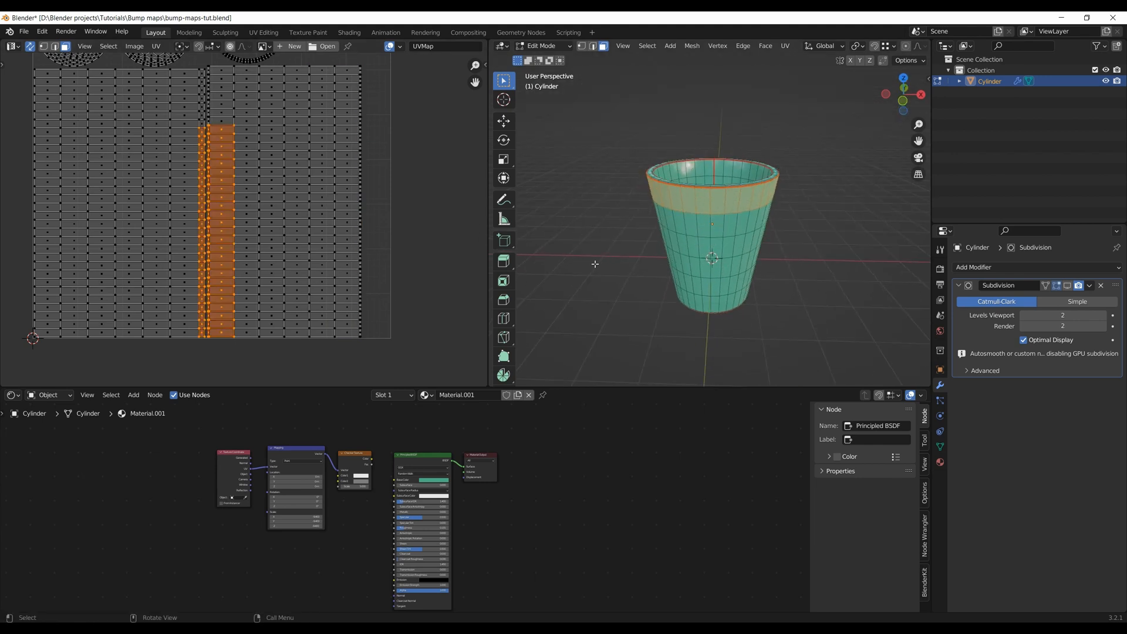
Box-select the middle block of the second wall island to check the matching cup faces, and return to Object Mode
{"action": "left_click", "coordinate": [431, 209]}
{"action": "left_click_drag", "start_coordinate": [229, 107], "coordinate": [345, 315]}
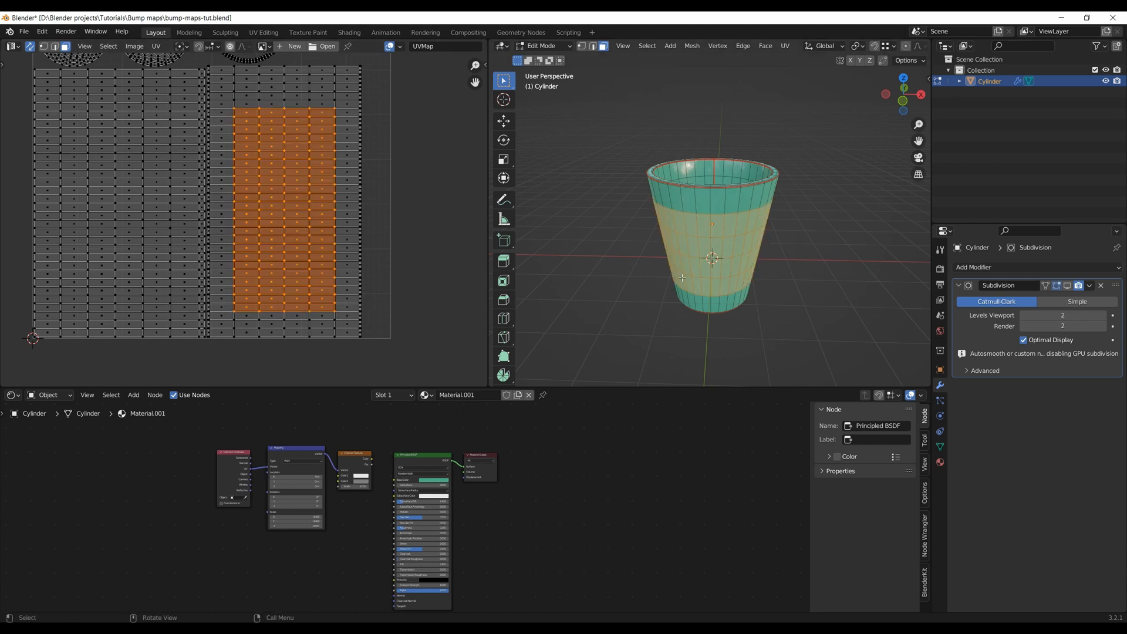
{"action": "middle_click_drag", "start_coordinate": [723, 256], "coordinate": [736, 253]}
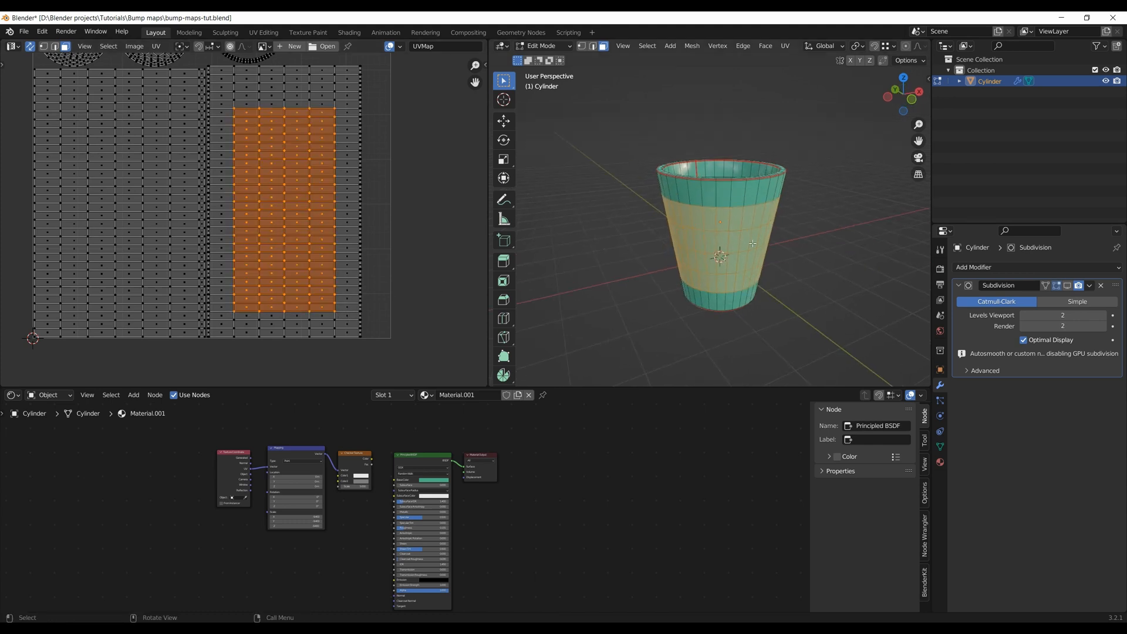
{"action": "scroll", "coordinate": [752, 243], "scroll_direction": "down", "scroll_amount": 2}
{"action": "scroll", "coordinate": [372, 201], "scroll_direction": "down", "scroll_amount": 3}
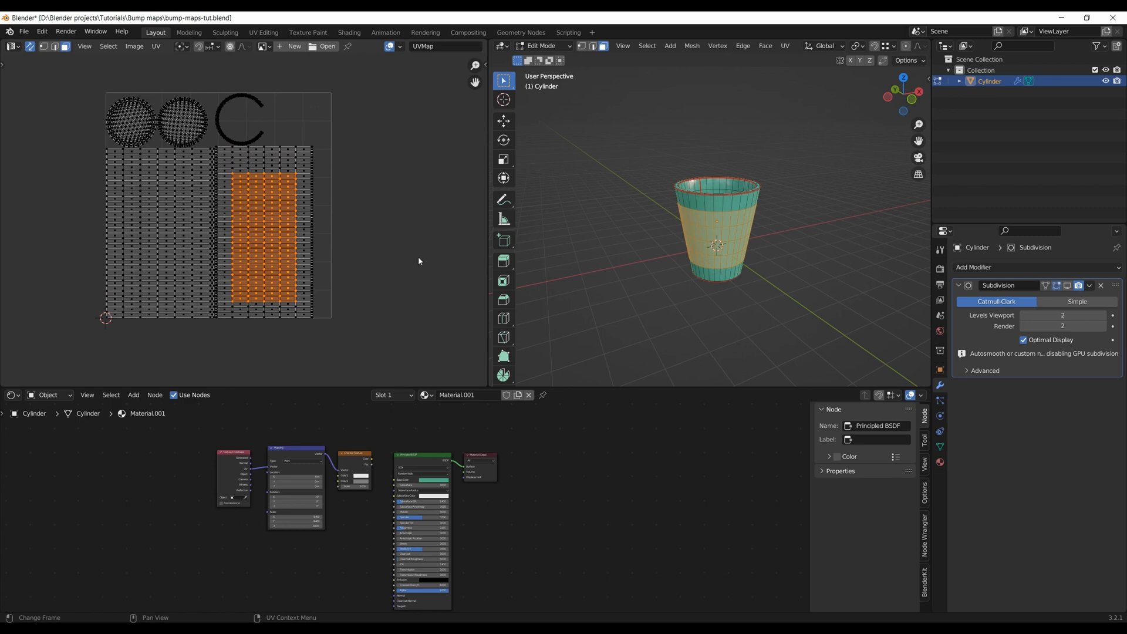
{"action": "key", "text": "Tab"}
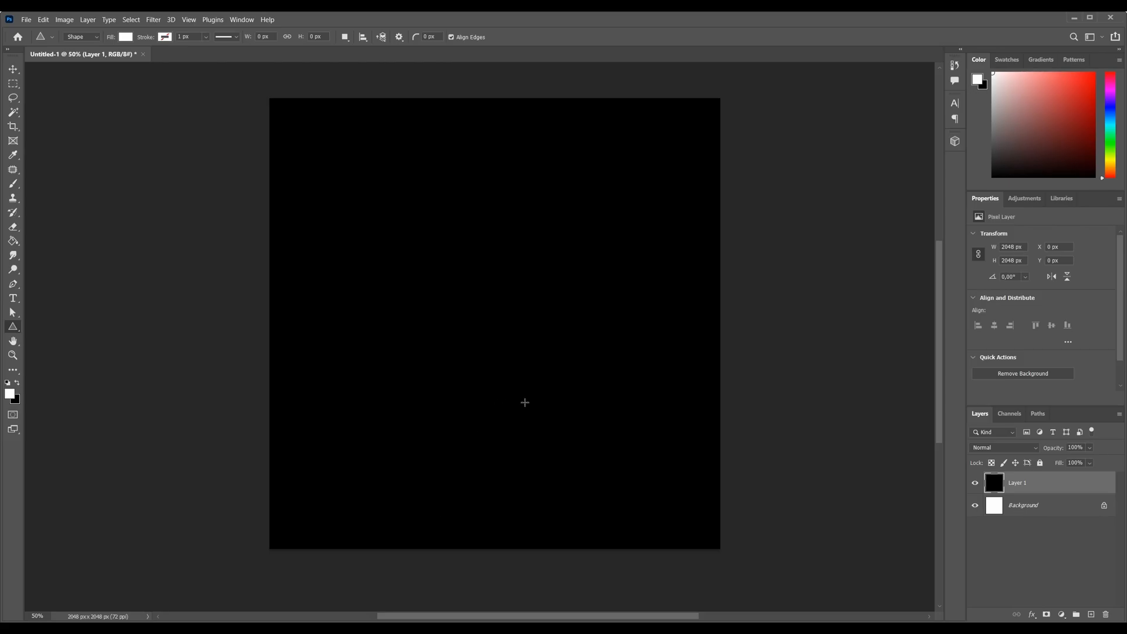
Switch to Photoshop and draw a white triangle about 374 px wide and 405 px high in the canvas's lower right area
{"action": "right_click", "coordinate": [18, 329]}
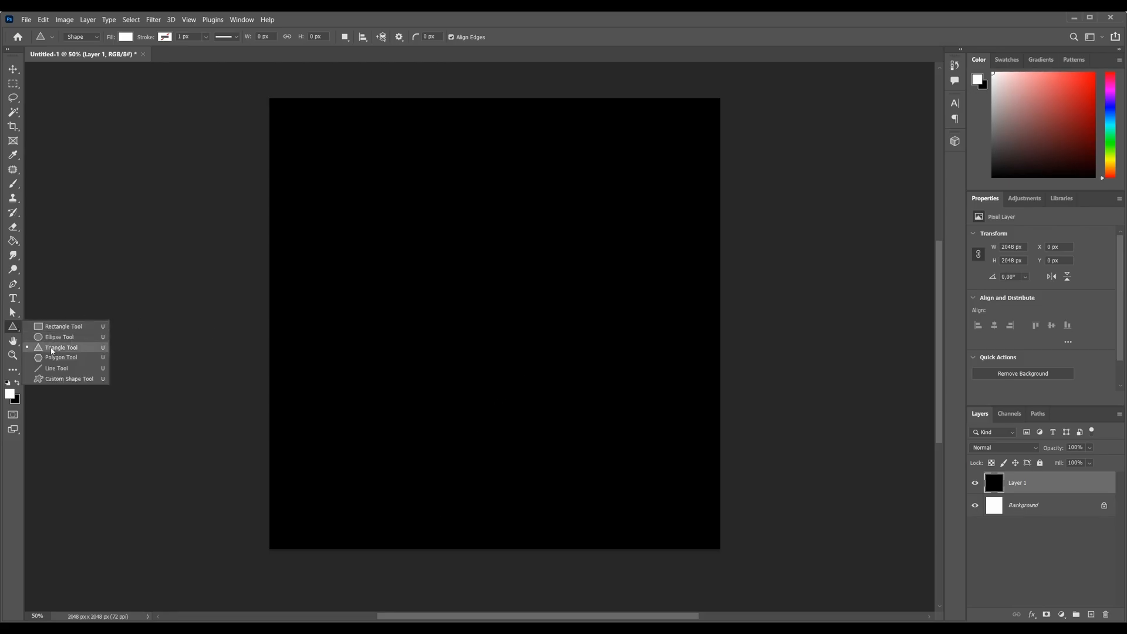
{"action": "left_click", "coordinate": [53, 347]}
{"action": "left_click_drag", "start_coordinate": [559, 405], "coordinate": [641, 316]}
Rotate the triangle 90° clockwise and apply it centred at about X 1480 px, Y 1446 px on the canvas
{"action": "key", "text": "ctrl+t"}
{"action": "right_click", "coordinate": [623, 378]}
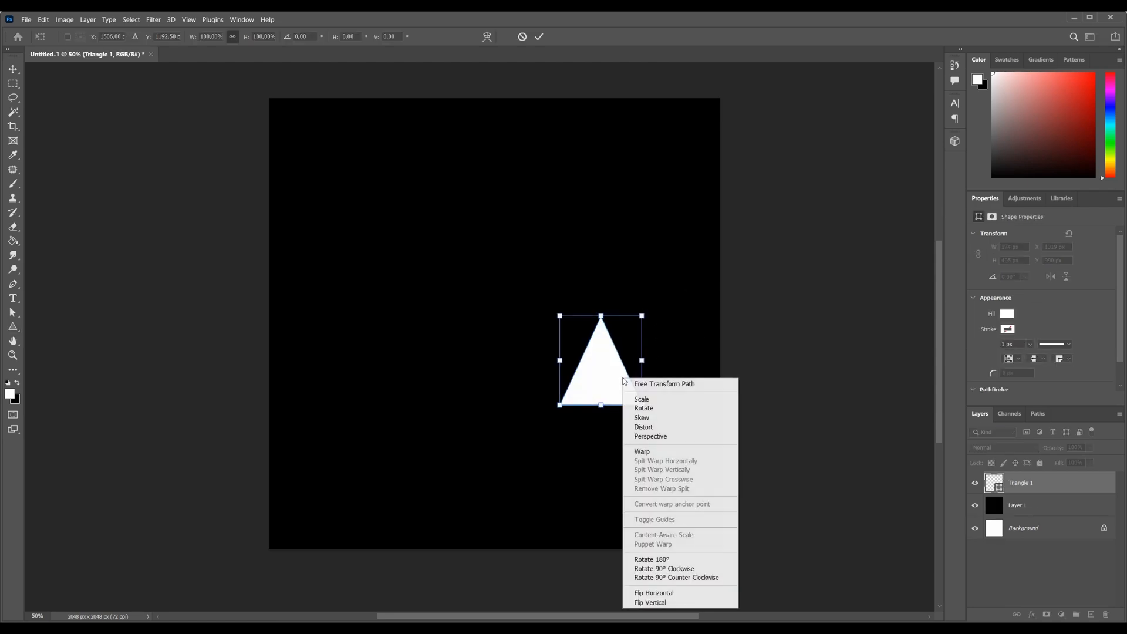
{"action": "left_click", "coordinate": [698, 569]}
{"action": "left_click_drag", "start_coordinate": [597, 378], "coordinate": [615, 421]}
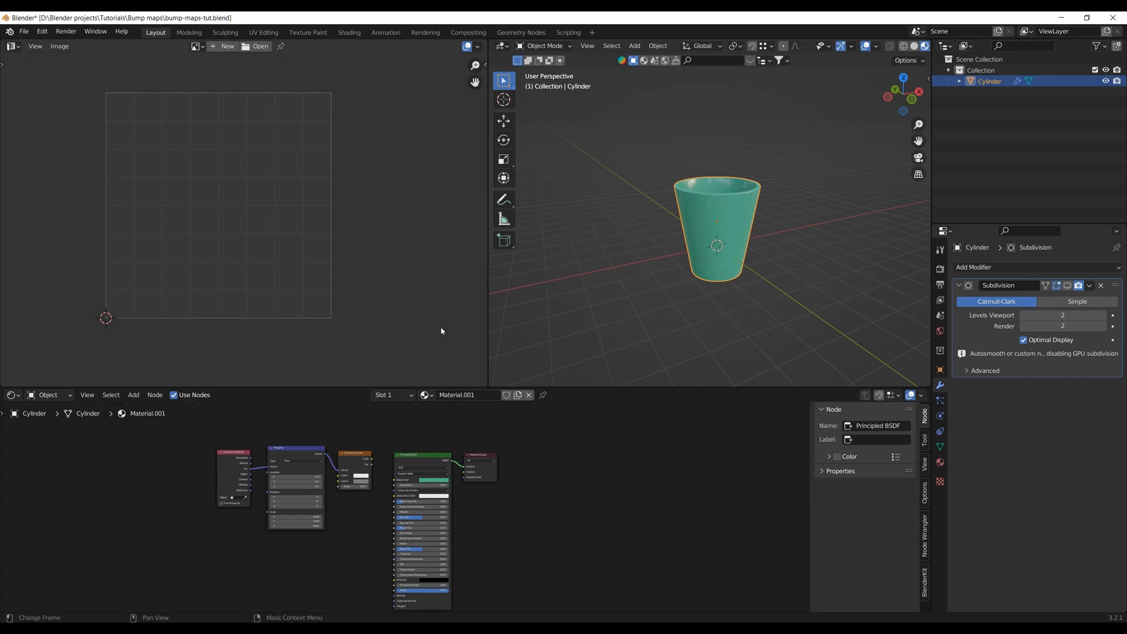
{"action": "key", "text": "Tab"}
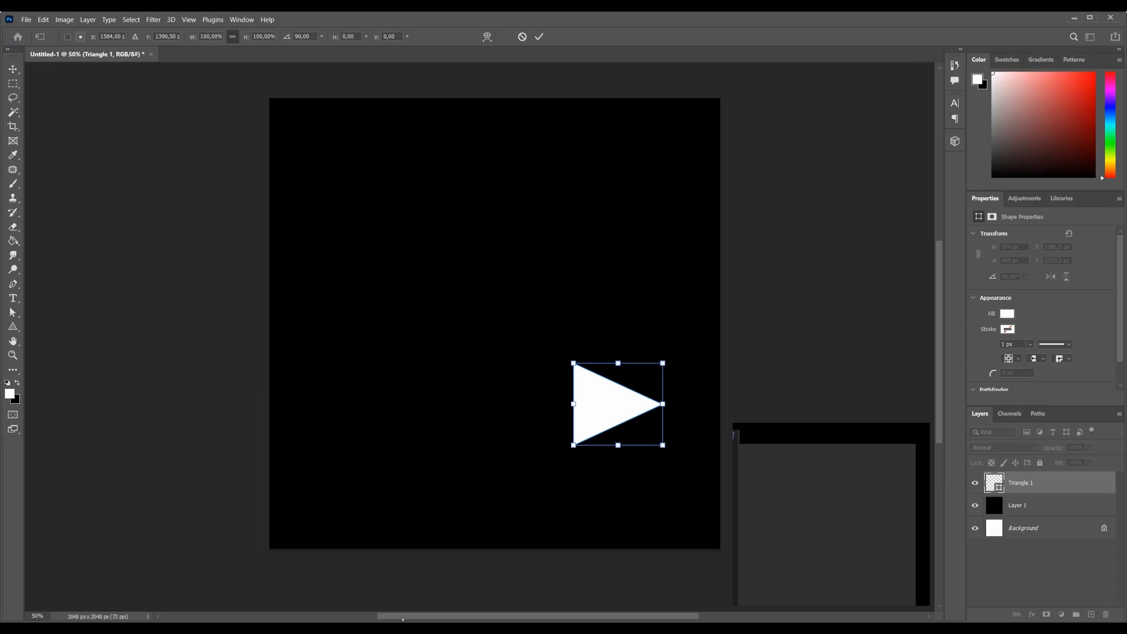
{"action": "left_click_drag", "start_coordinate": [616, 409], "coordinate": [598, 423]}
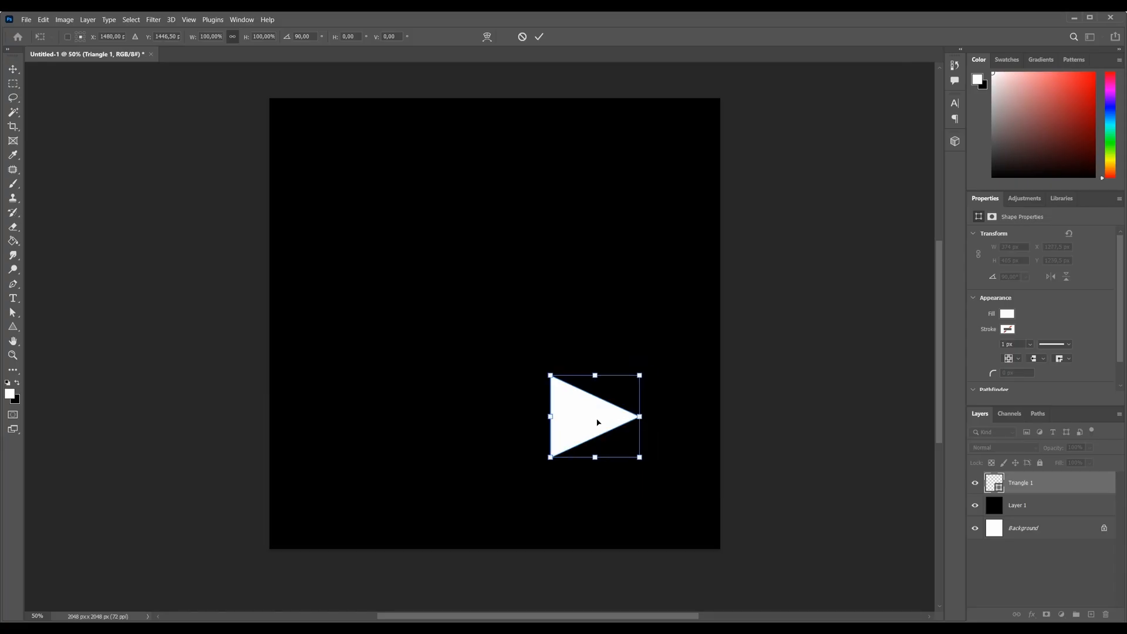
{"action": "key", "text": "Return"}
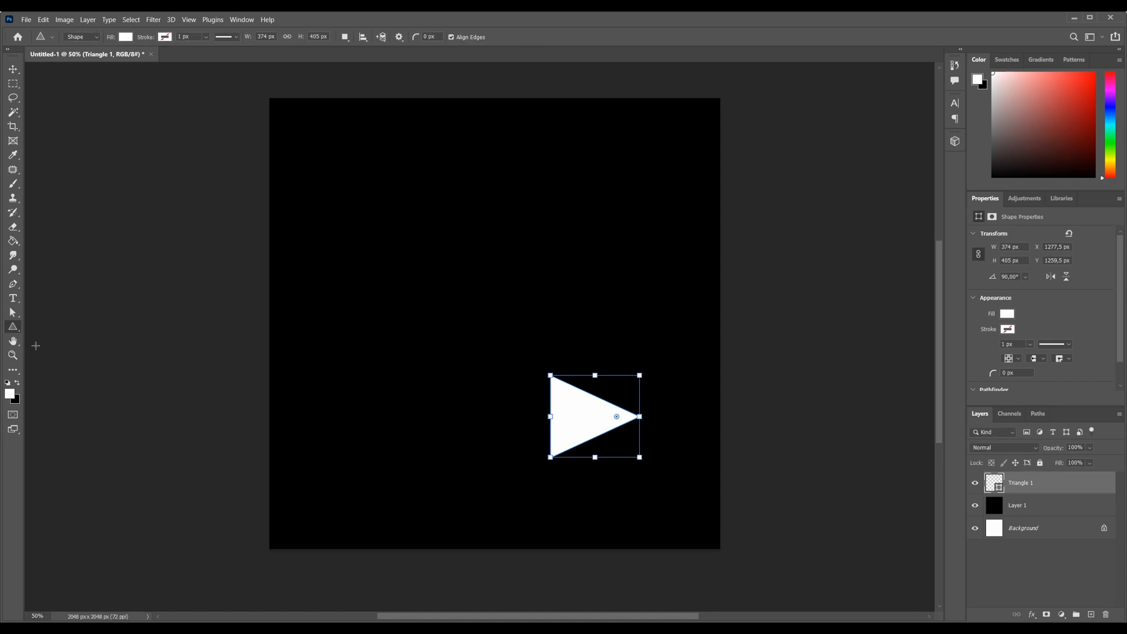
{"action": "left_click", "coordinate": [13, 341]}
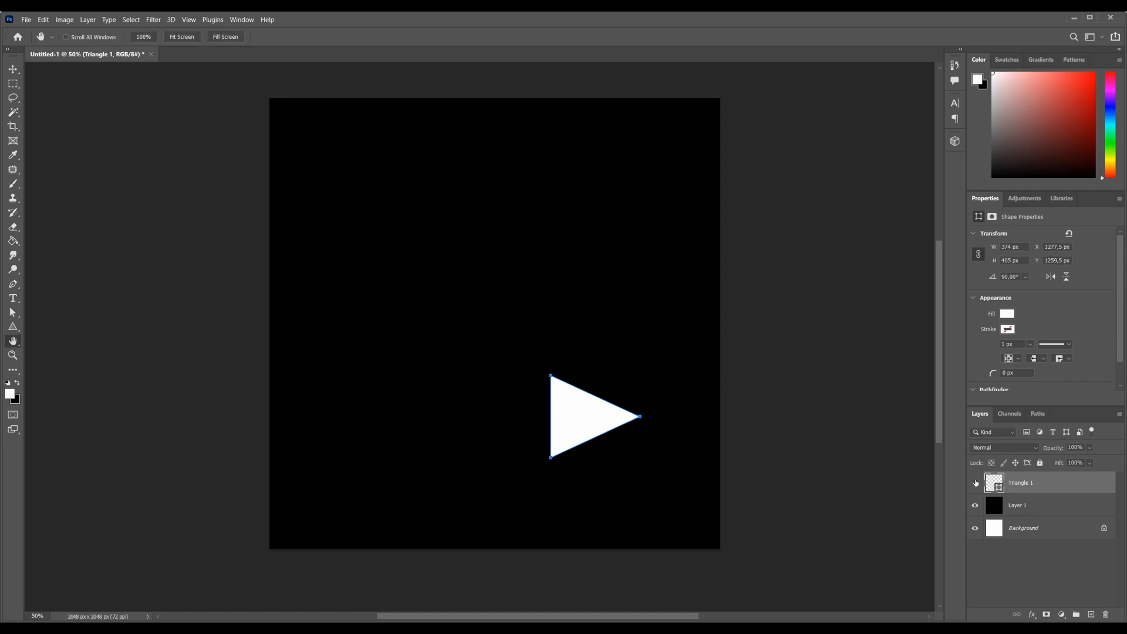
{"action": "double_click", "coordinate": [975, 482]}
Save a copy of the image to the desktop in PNG format with the file name Bump-1
{"action": "left_click", "coordinate": [25, 19]}
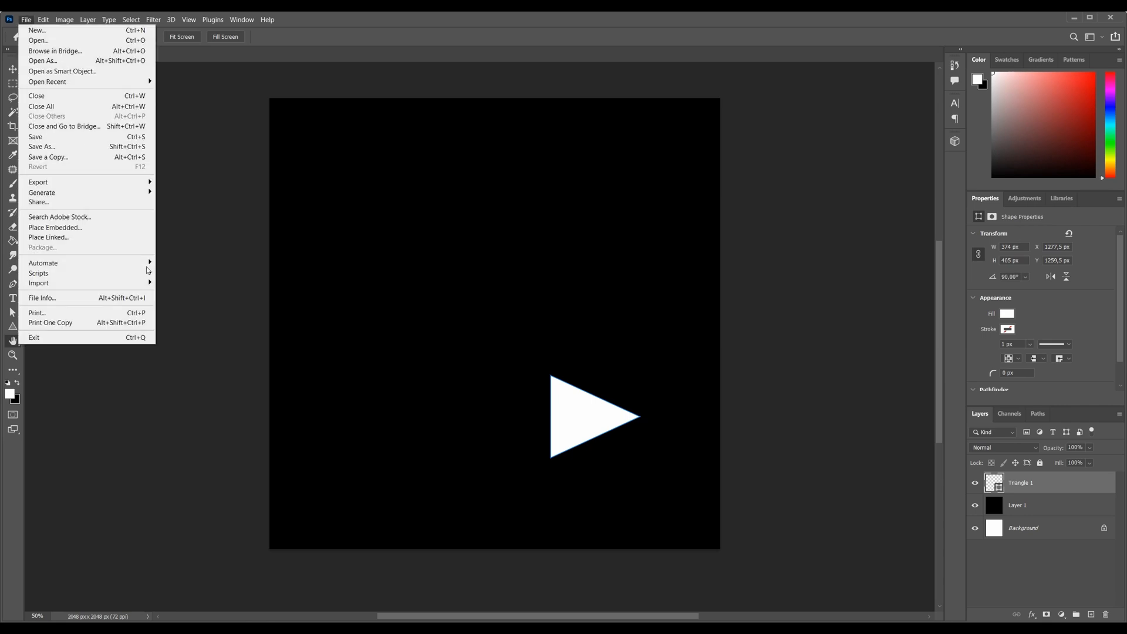
{"action": "left_click", "coordinate": [82, 156]}
{"action": "left_click", "coordinate": [161, 373]}
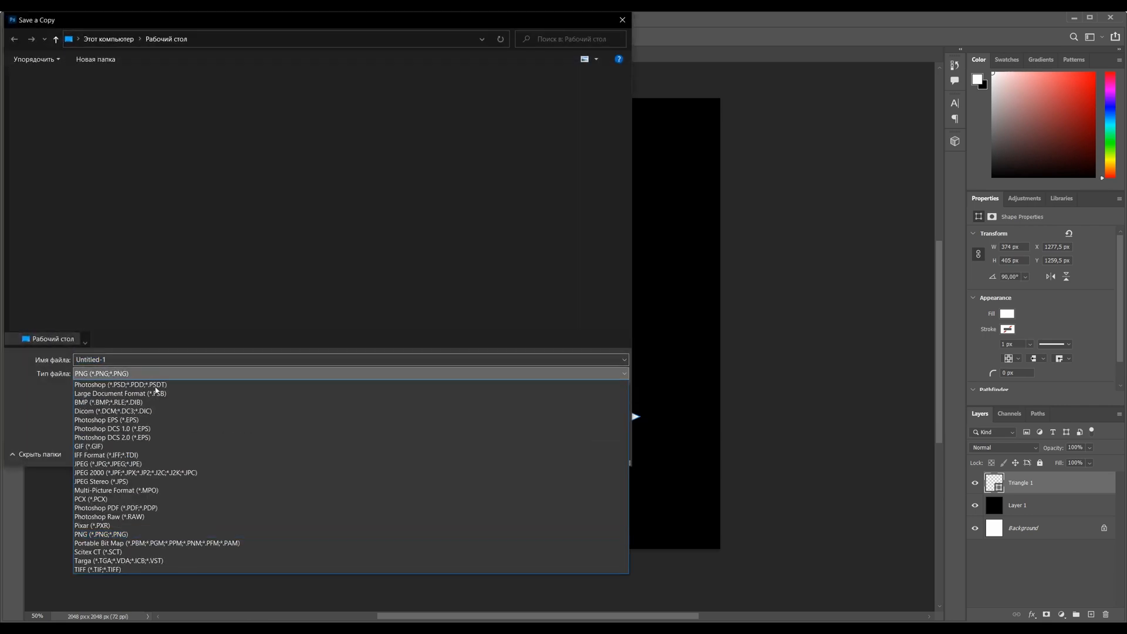
{"action": "left_click", "coordinate": [118, 534]}
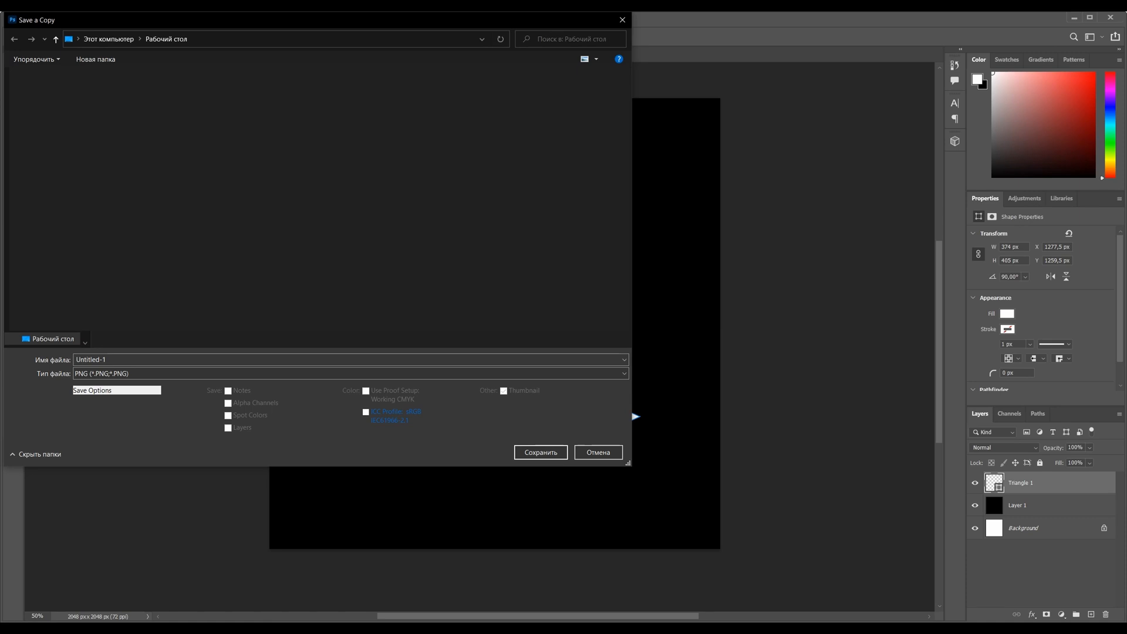
{"action": "left_click_drag", "start_coordinate": [114, 360], "coordinate": [66, 367]}
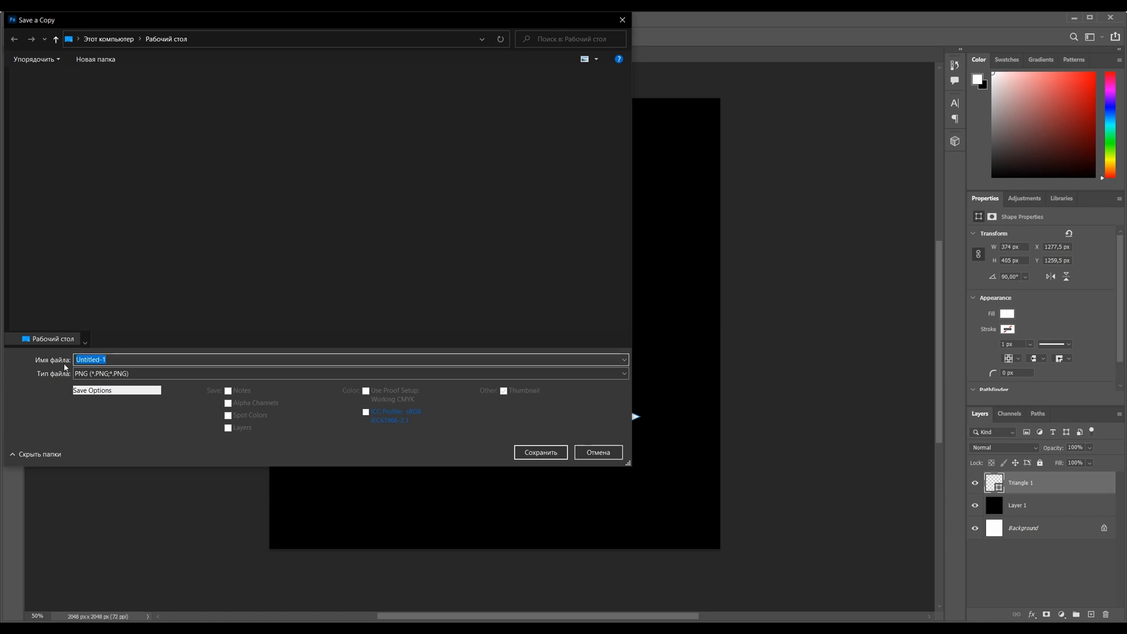
{"action": "type", "text": "Bump-1"}
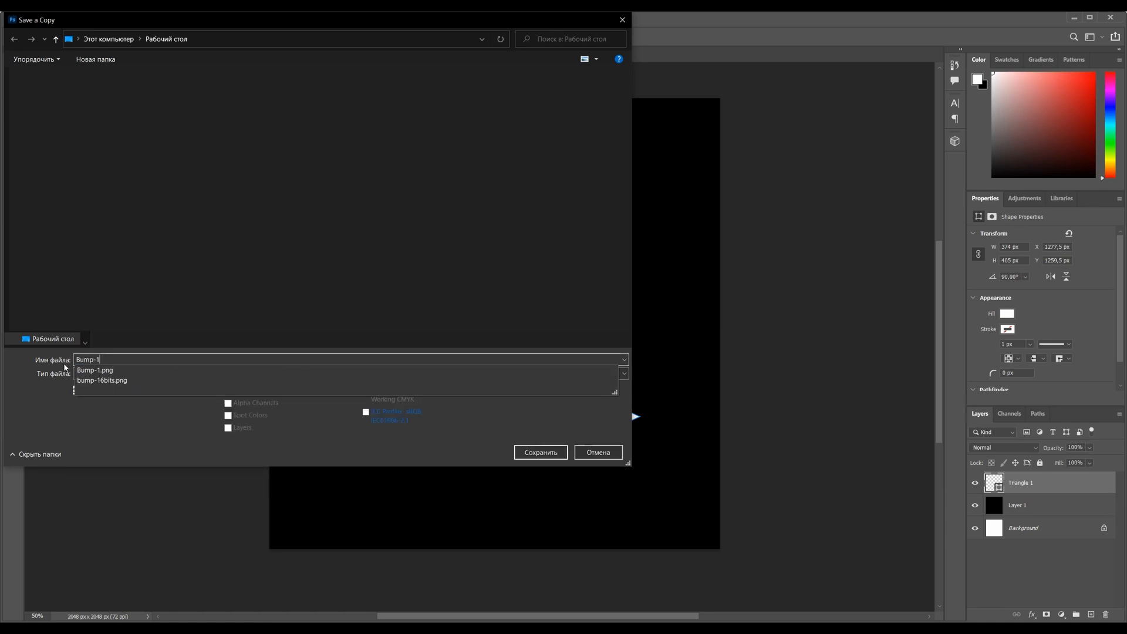
{"action": "key", "text": "Escape"}
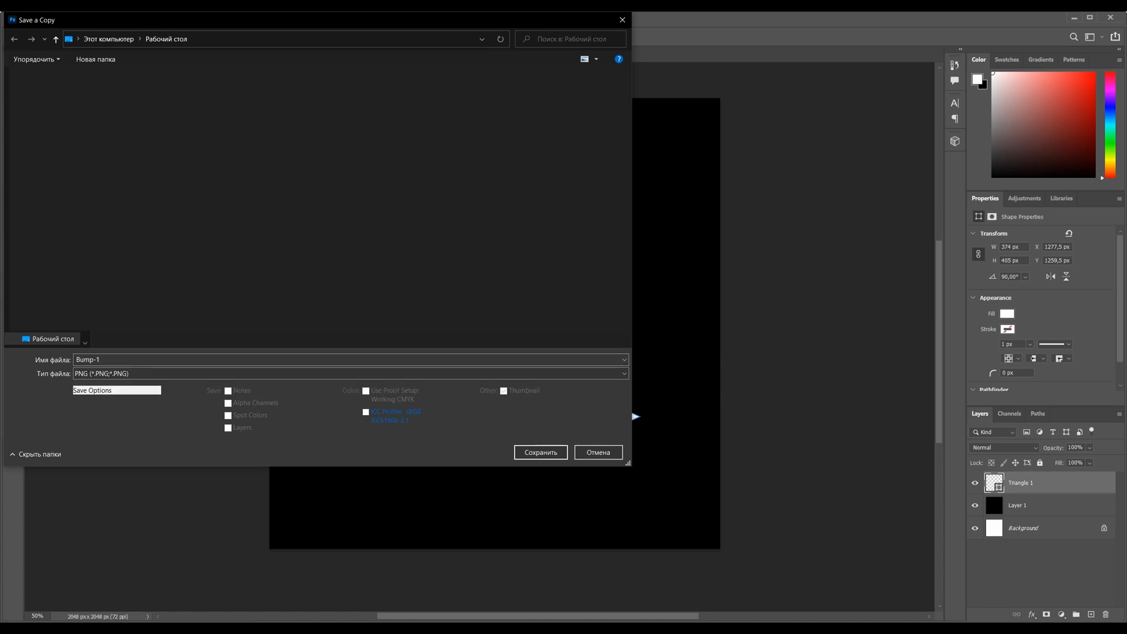
Save a PNG copy named Bump-1 to the Desktop, replacing the existing file and using the large file size option
{"action": "left_click", "coordinate": [533, 454]}
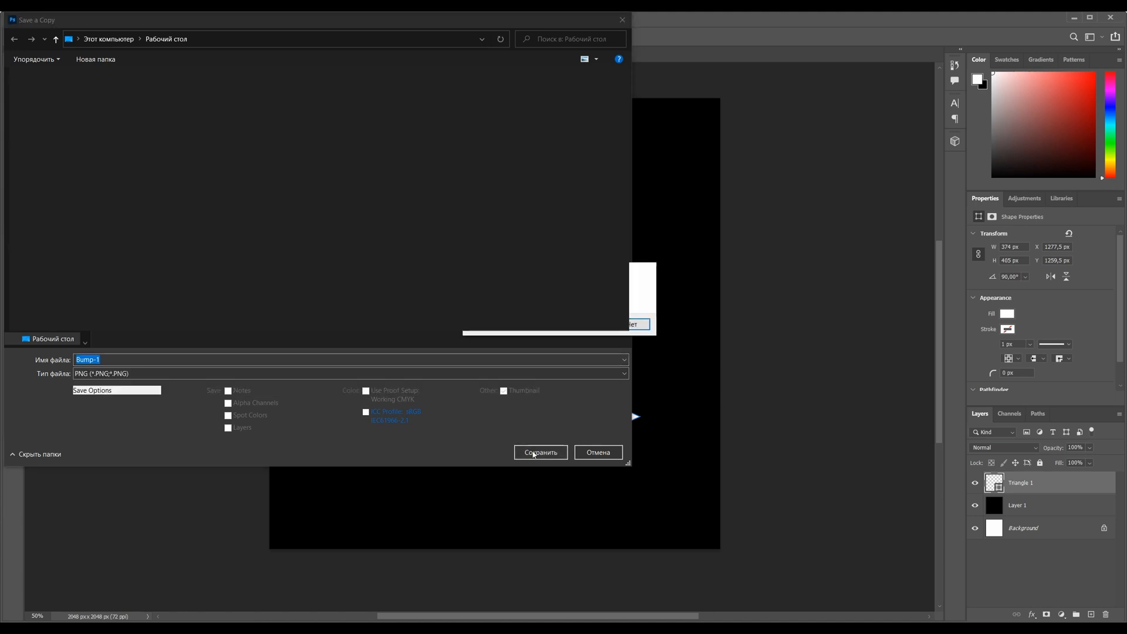
{"action": "left_click", "coordinate": [587, 330]}
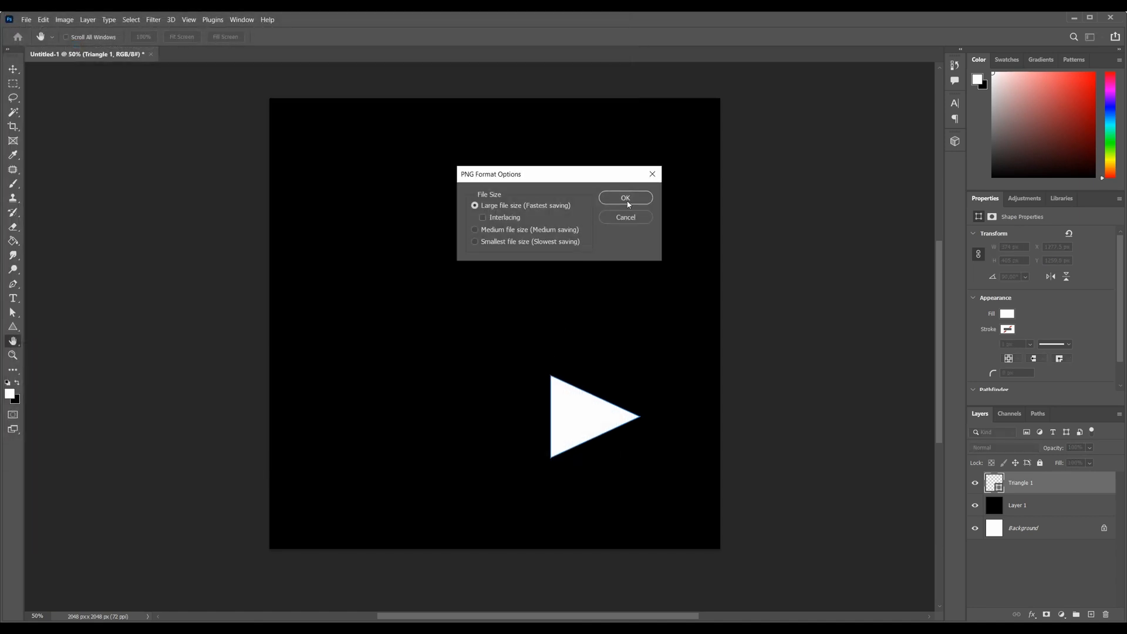
{"action": "left_click", "coordinate": [625, 198]}
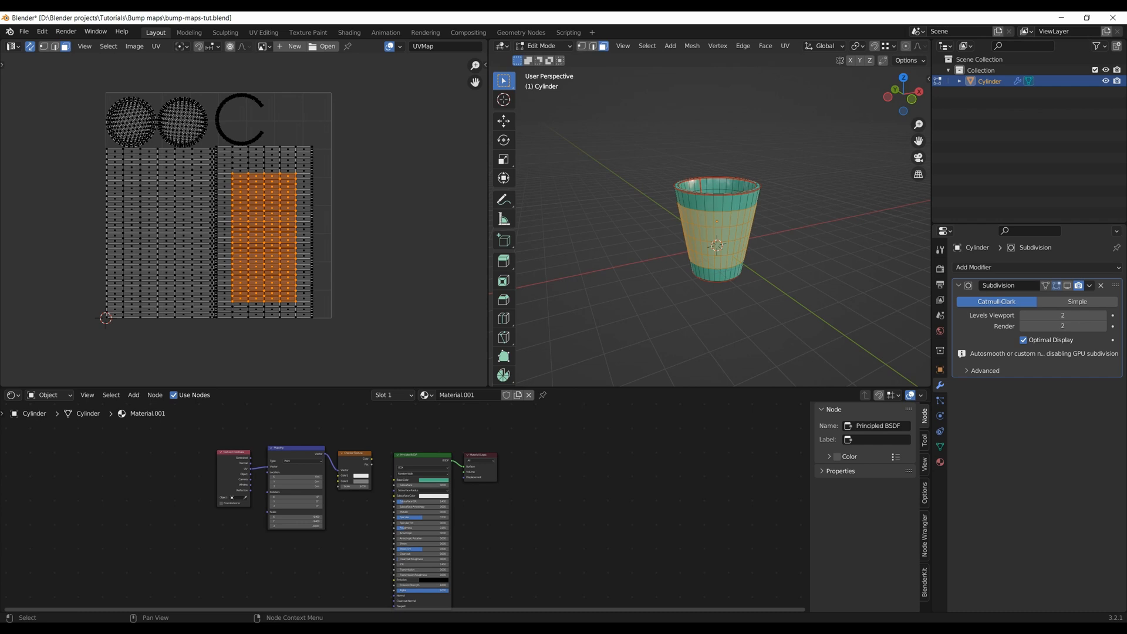
Move the Principled BSDF and Material Output nodes farther from the texture nodes in Blender's node graph
{"action": "scroll", "coordinate": [503, 477], "scroll_direction": "down", "scroll_amount": 2}
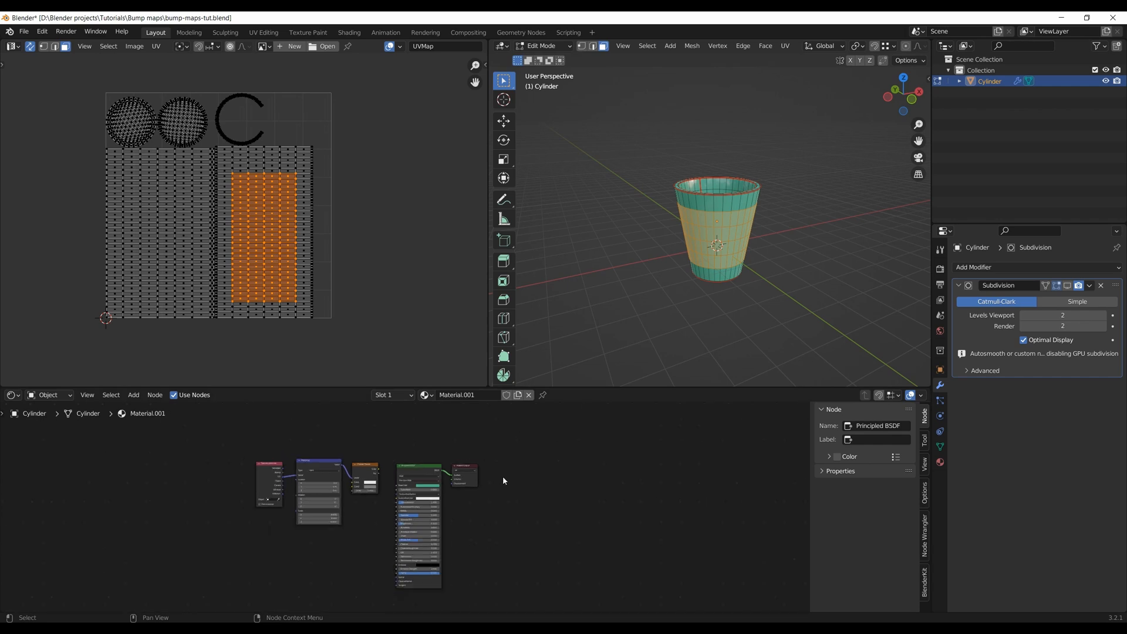
{"action": "scroll", "coordinate": [508, 505], "scroll_direction": "up", "scroll_amount": 3}
{"action": "scroll", "coordinate": [533, 491], "scroll_direction": "up", "scroll_amount": 1}
{"action": "middle_click_drag", "start_coordinate": [533, 492], "coordinate": [494, 526]}
{"action": "scroll", "coordinate": [494, 525], "scroll_direction": "up", "scroll_amount": 2}
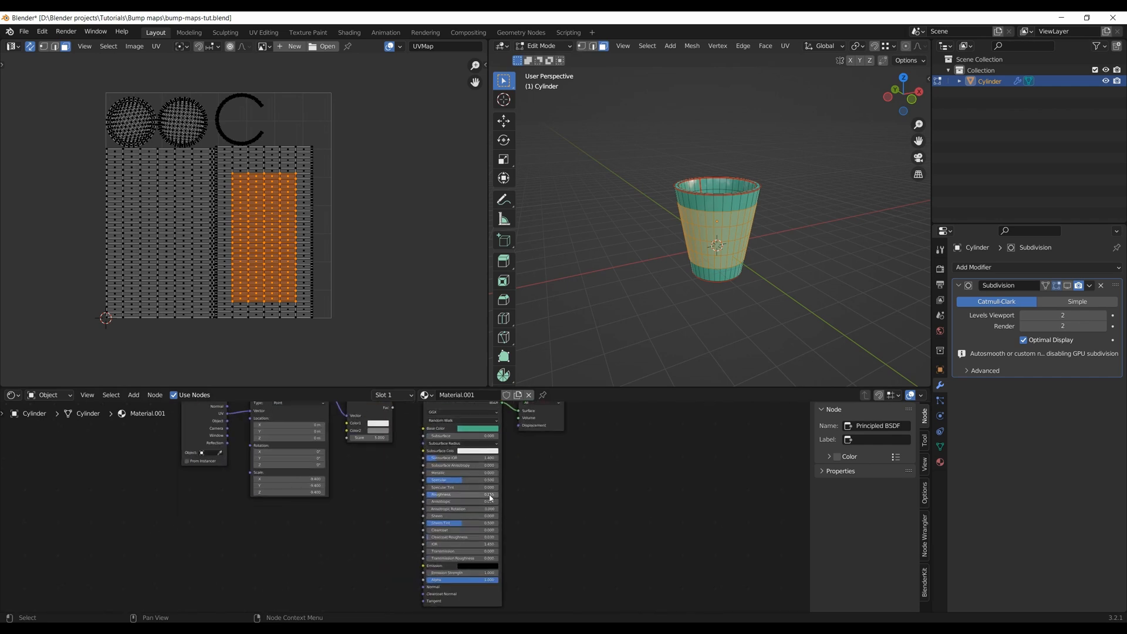
{"action": "scroll", "coordinate": [522, 495], "scroll_direction": "down", "scroll_amount": 2}
{"action": "scroll", "coordinate": [522, 495], "scroll_direction": "down", "scroll_amount": 1}
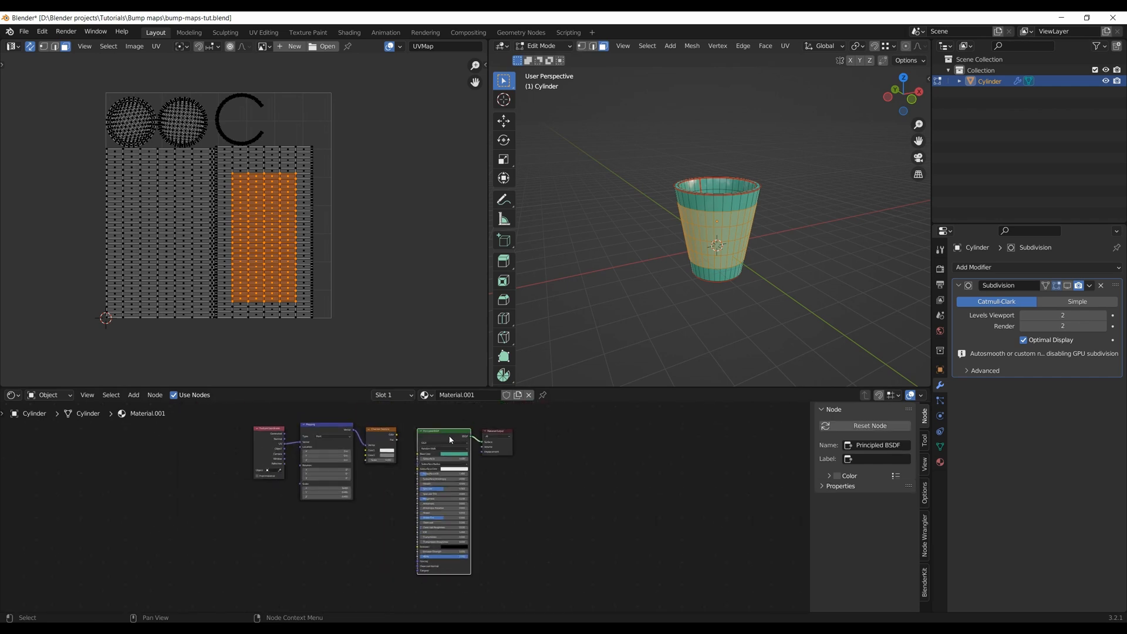
{"action": "left_click_drag", "start_coordinate": [447, 419], "coordinate": [517, 468]}
{"action": "left_click_drag", "start_coordinate": [439, 436], "coordinate": [516, 432]}
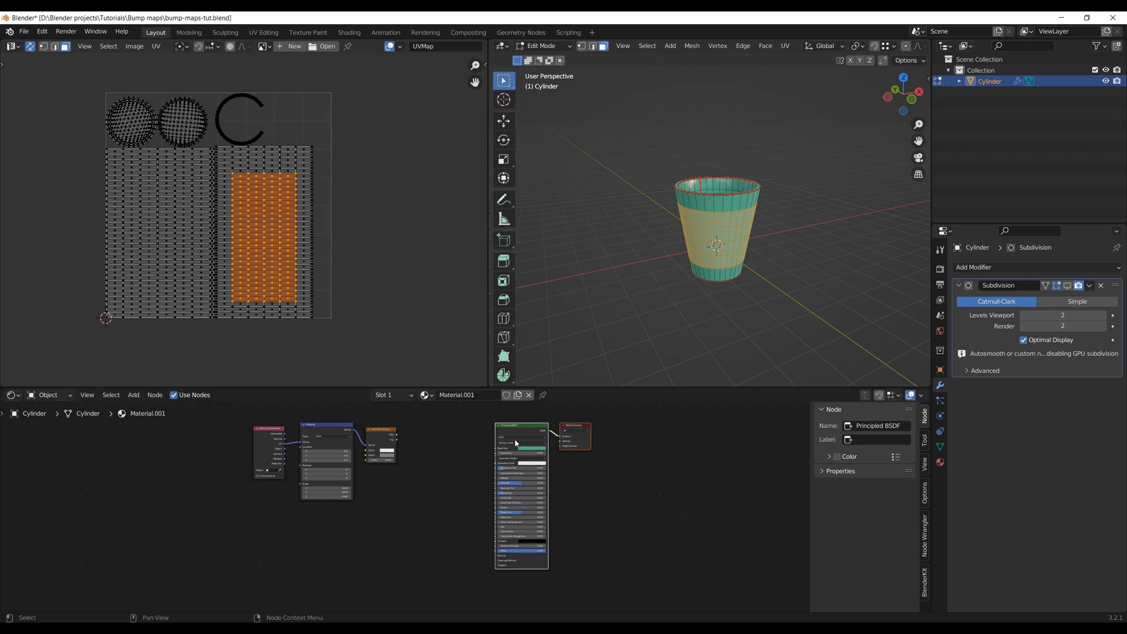
{"action": "left_click", "coordinate": [410, 503]}
{"action": "scroll", "coordinate": [405, 506], "scroll_direction": "up", "scroll_amount": 2}
Return the cup to Object Mode and show it in the front orthographic view
{"action": "left_click", "coordinate": [374, 288]}
{"action": "key", "text": "Tab"}
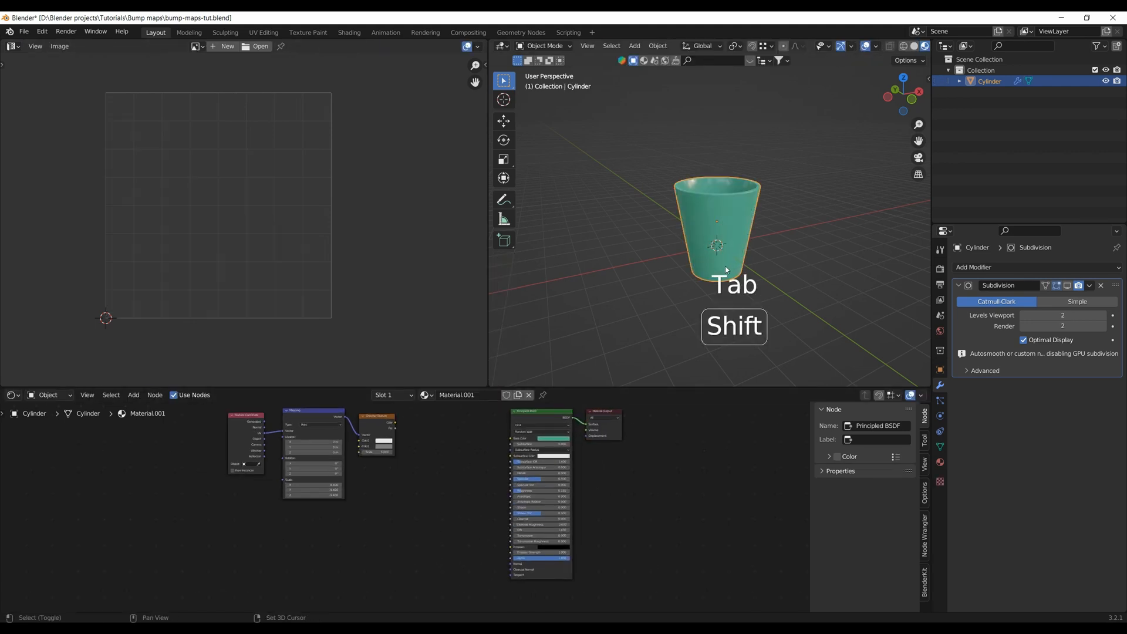
{"action": "middle_click_drag", "start_coordinate": [722, 271], "coordinate": [674, 286], "text": "shift"}
{"action": "scroll", "coordinate": [667, 289], "scroll_direction": "up", "scroll_amount": 2}
{"action": "key", "text": "KP_1"}
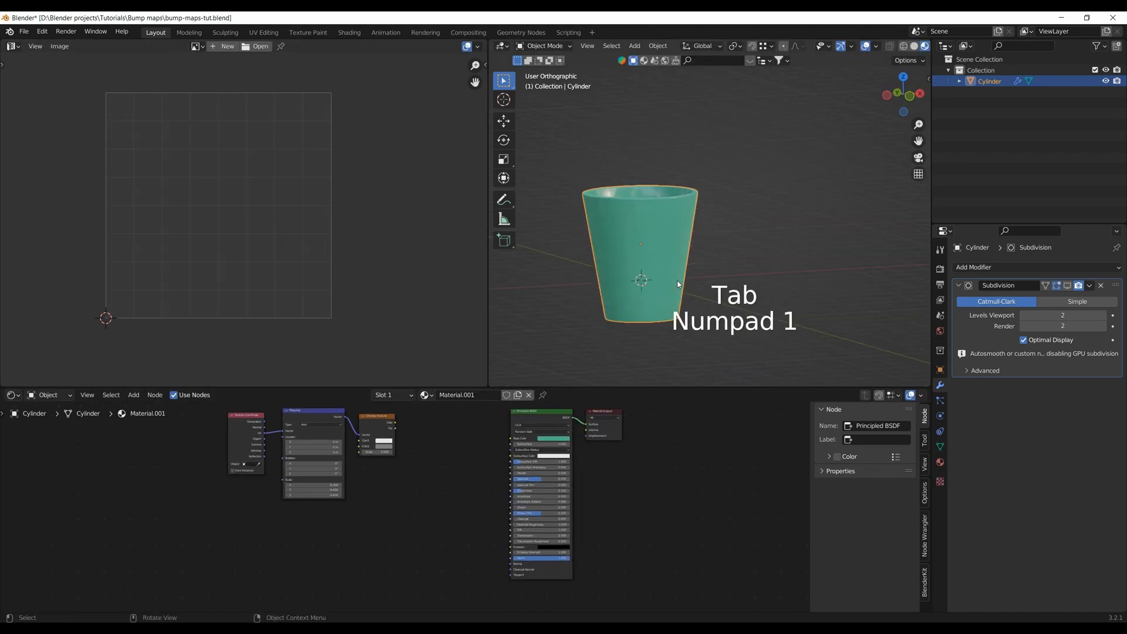
{"action": "scroll", "coordinate": [480, 512], "scroll_direction": "up", "scroll_amount": 1}
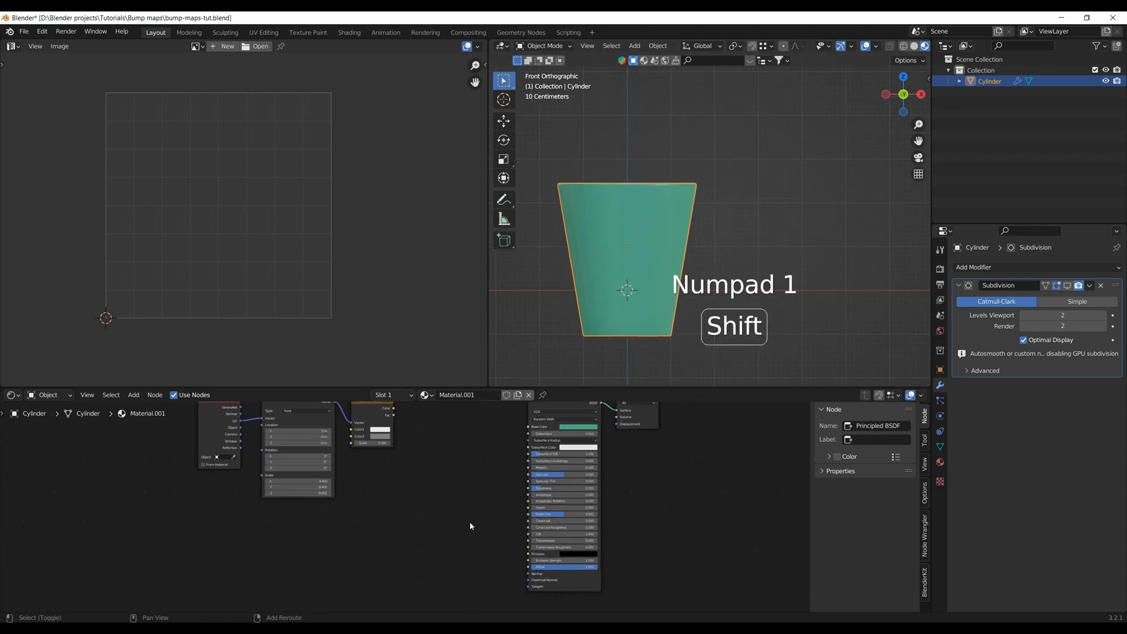
Add an Image Texture node to the cup's material and load Bump-1.png from the Desktop into it
{"action": "middle_click_drag", "start_coordinate": [461, 553], "coordinate": [476, 481], "text": "shift"}
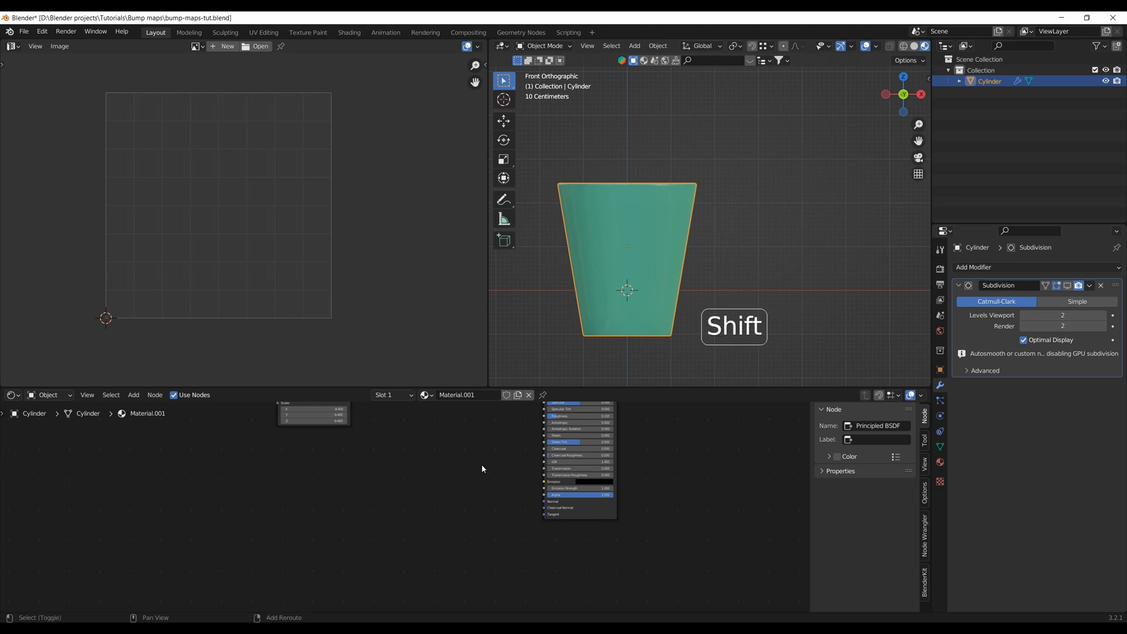
{"action": "key", "text": "shift+a"}
{"action": "type", "text": "ina"}
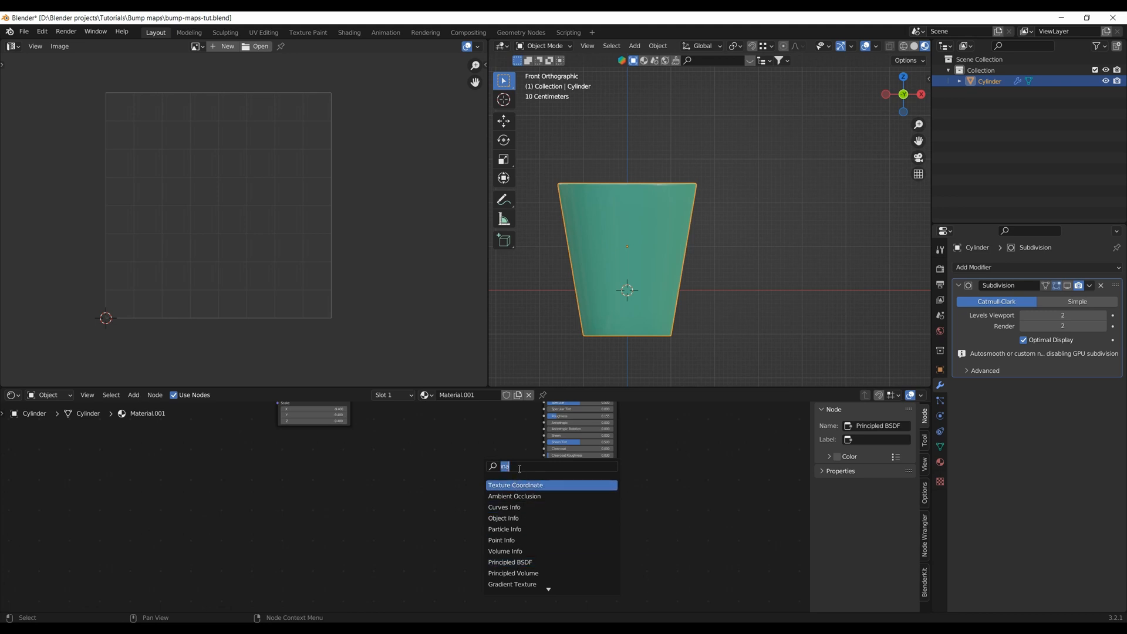
{"action": "type", "text": "image"}
{"action": "key", "text": "Return"}
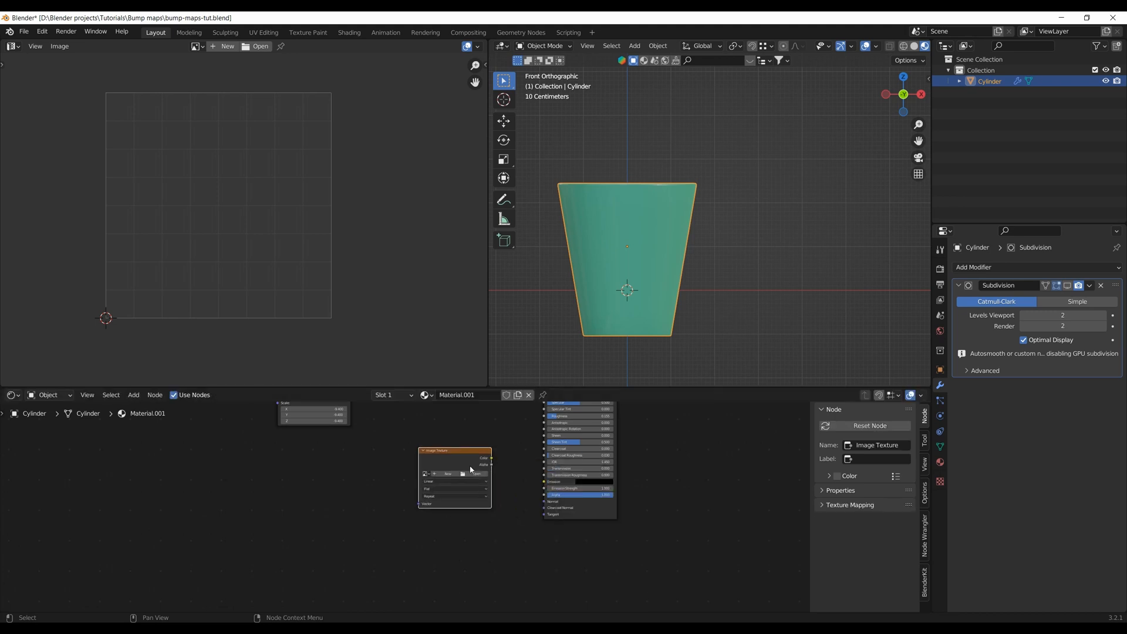
{"action": "left_click", "coordinate": [480, 474]}
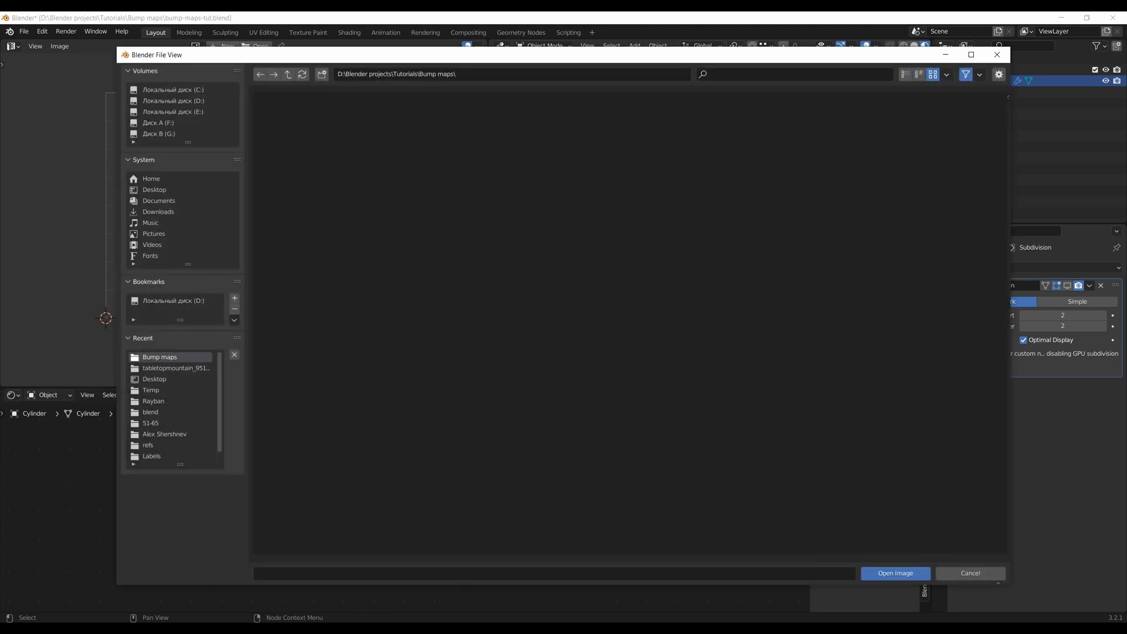
{"action": "left_click", "coordinate": [156, 191]}
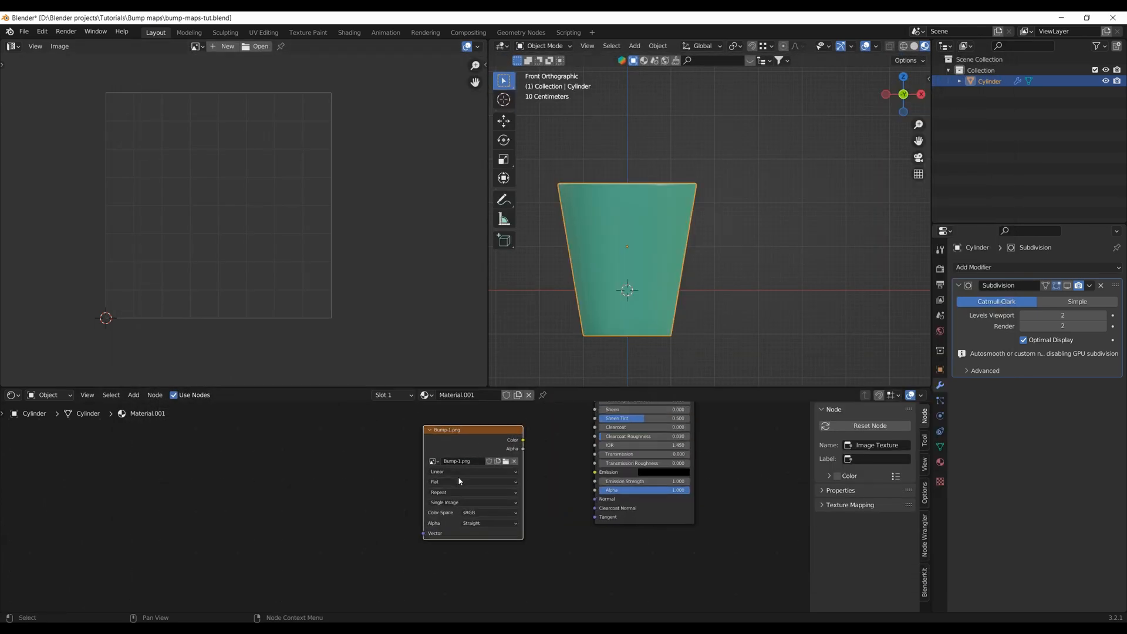
Set the color space of the Bump-1.png image texture to Non-Color
{"action": "left_click_drag", "start_coordinate": [457, 476], "coordinate": [470, 504]}
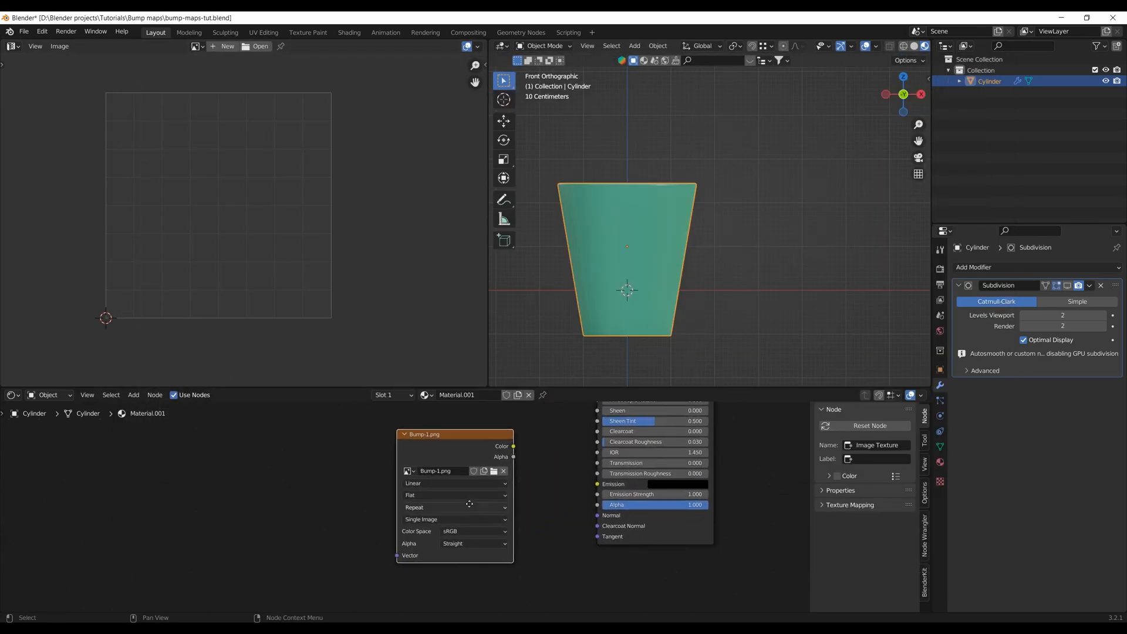
{"action": "scroll", "coordinate": [466, 502], "scroll_direction": "up", "scroll_amount": 1}
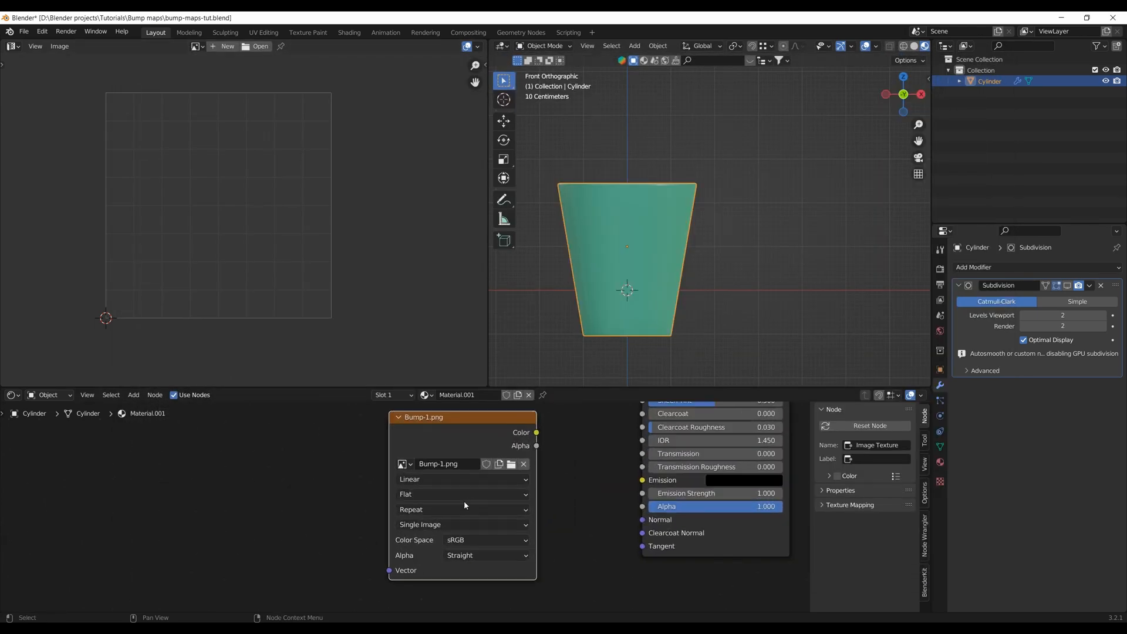
{"action": "left_click", "coordinate": [484, 540]}
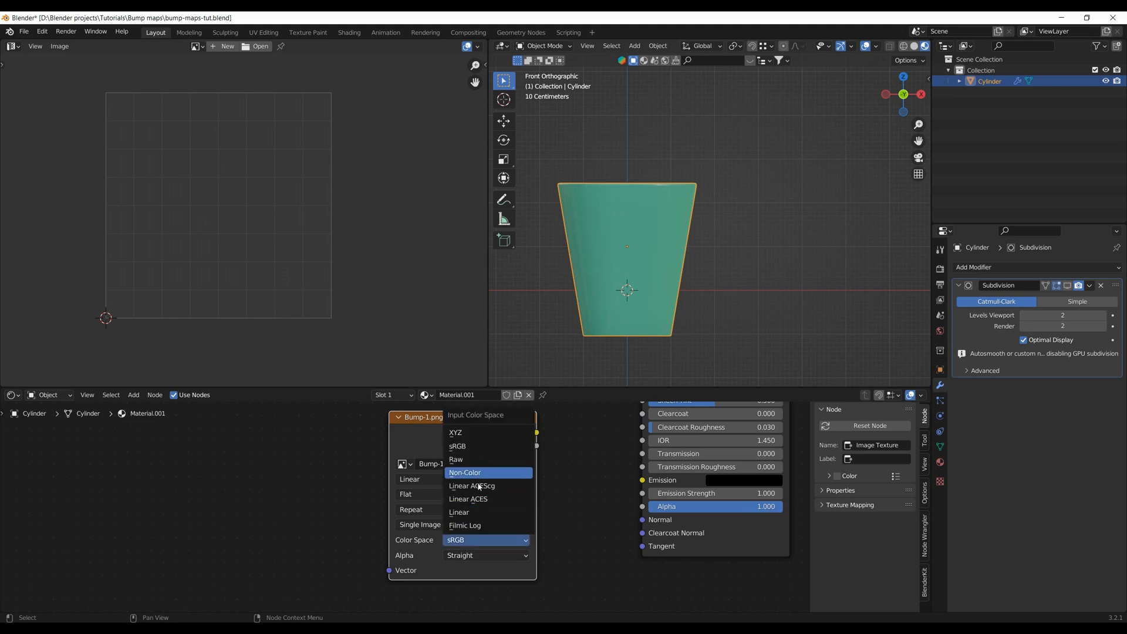
{"action": "left_click", "coordinate": [480, 473]}
{"action": "scroll", "coordinate": [465, 514], "scroll_direction": "down", "scroll_amount": 1}
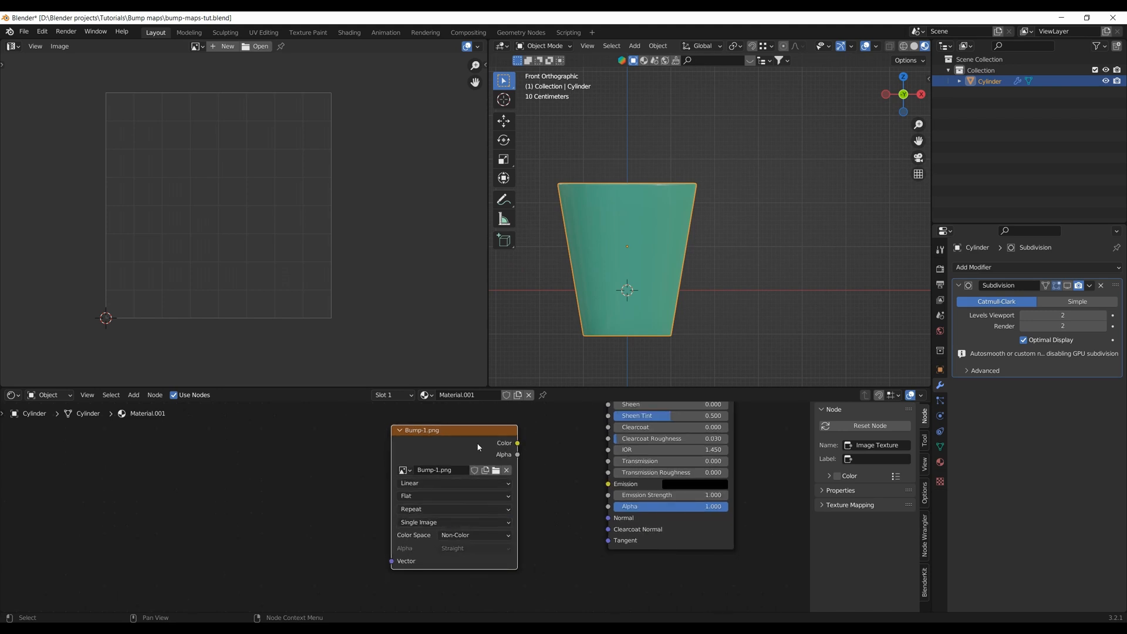
Move the Bump-1.png node away from the Principled BSDF and add a Bump node between them
{"action": "left_click_drag", "start_coordinate": [477, 447], "coordinate": [363, 468]}
{"action": "left_click", "coordinate": [489, 493]}
{"action": "key", "text": "shift+a"}
{"action": "left_click", "coordinate": [492, 493]}
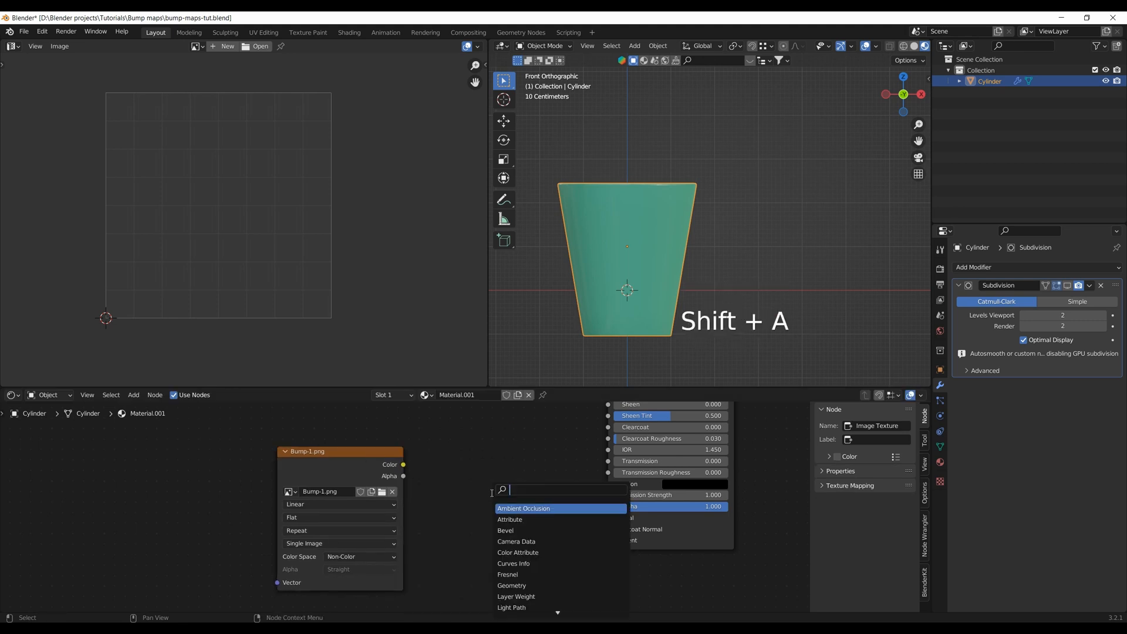
{"action": "type", "text": "bum"}
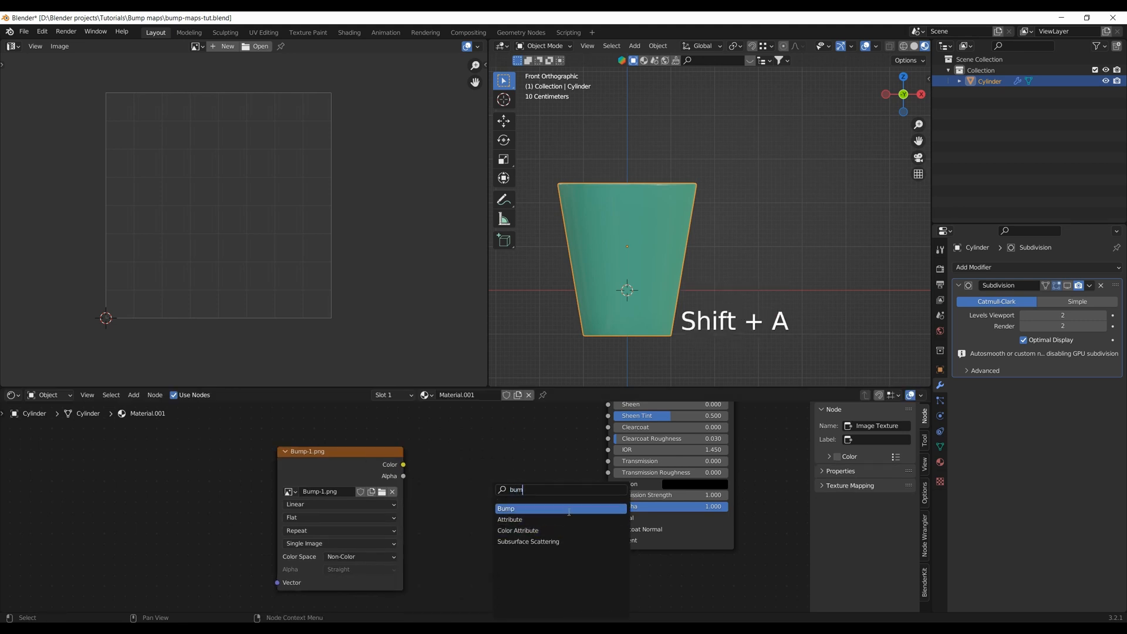
{"action": "left_click", "coordinate": [528, 508]}
Connect the image texture's Color to the Bump node's Height, and the Bump node's Normal to the Principled BSDF's Normal
{"action": "left_click_drag", "start_coordinate": [402, 465], "coordinate": [428, 464]}
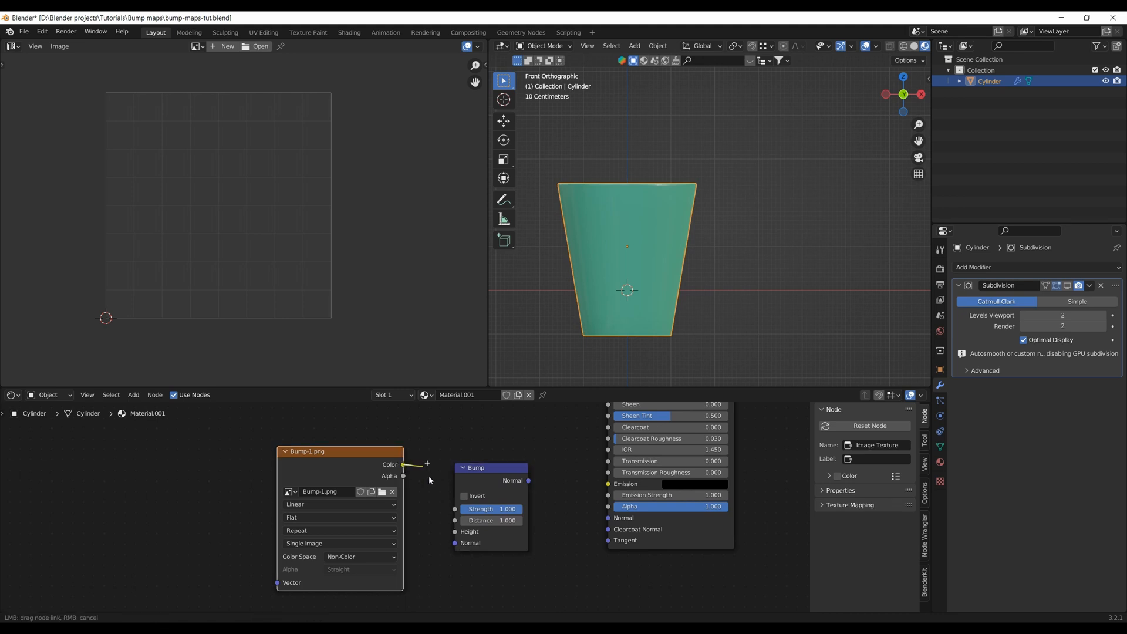
{"action": "left_click_drag", "start_coordinate": [456, 535], "coordinate": [455, 531]}
{"action": "left_click_drag", "start_coordinate": [528, 497], "coordinate": [616, 519]}
{"action": "scroll", "coordinate": [640, 536], "scroll_direction": "down", "scroll_amount": 1}
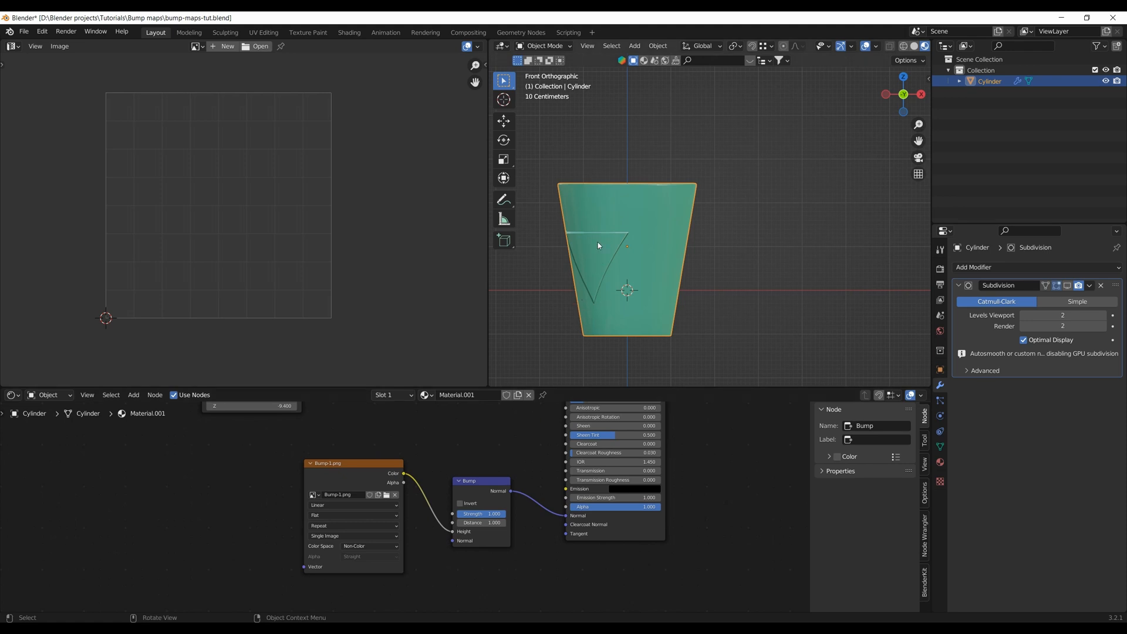
Check the triangle in the Photoshop bump image and return to Blender
{"action": "key", "text": "alt+Tab"}
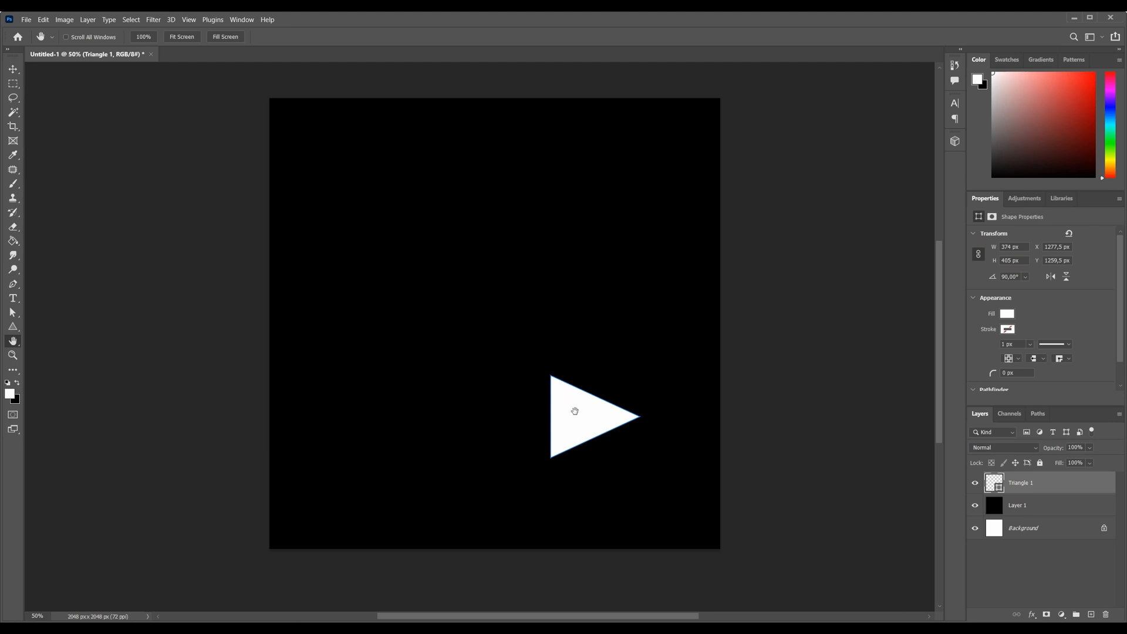
{"action": "key", "text": "alt+Tab"}
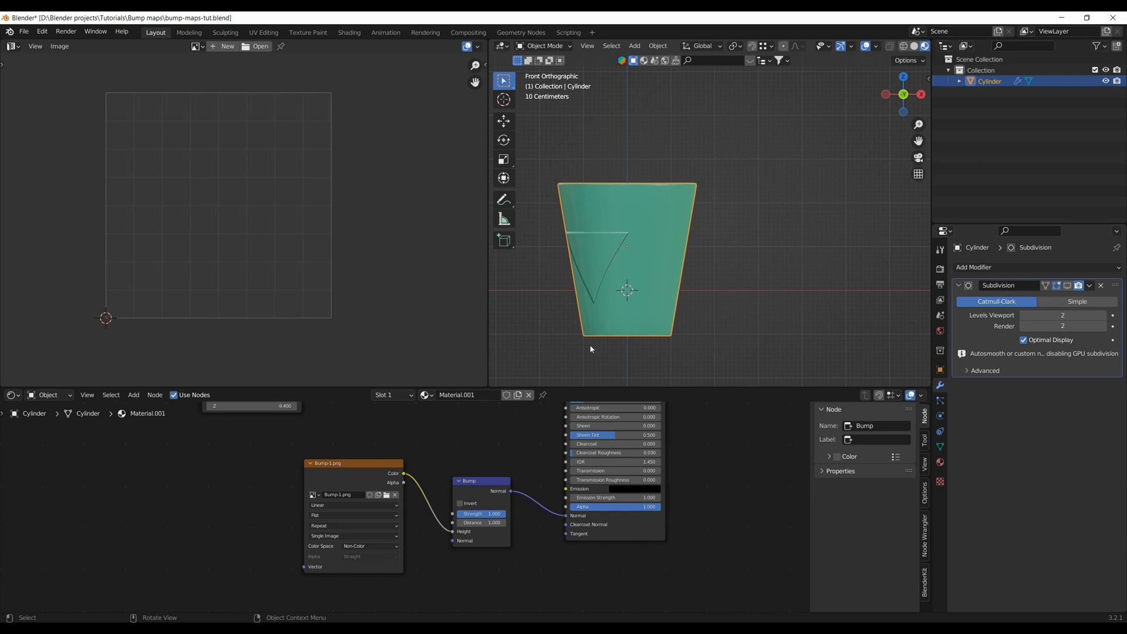
Add Texture Coordinate and Mapping nodes to the Bump-1.png image texture, using its UV coordinates
{"action": "left_click", "coordinate": [351, 468]}
{"action": "scroll", "coordinate": [270, 470], "scroll_direction": "down", "scroll_amount": 2}
{"action": "middle_click_drag", "start_coordinate": [270, 470], "coordinate": [346, 452]}
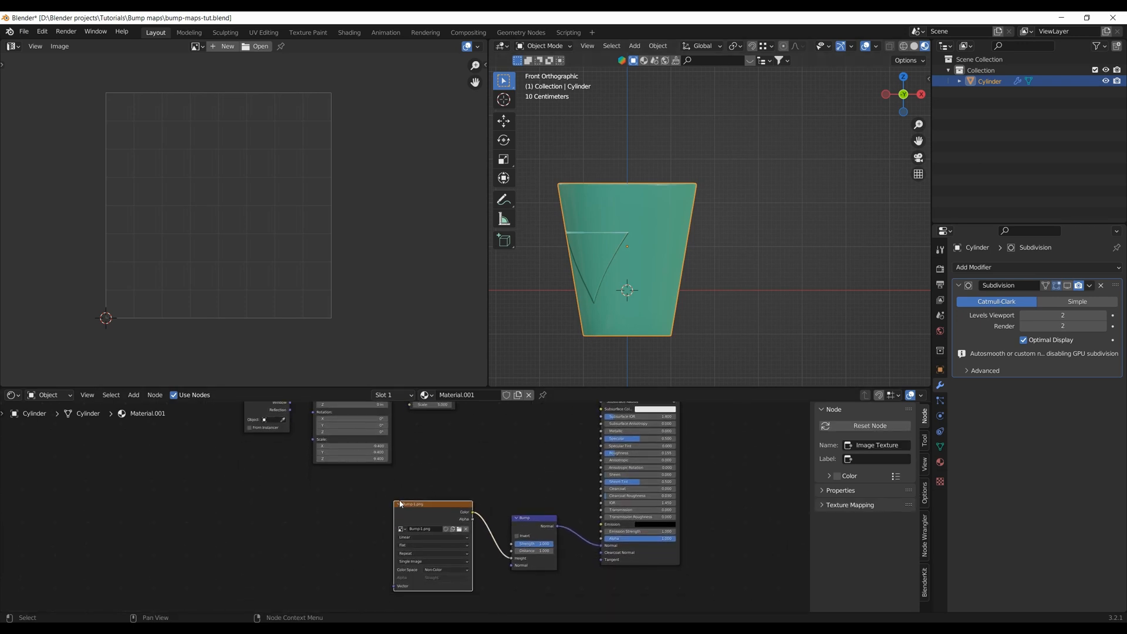
{"action": "key", "text": "ctrl+t"}
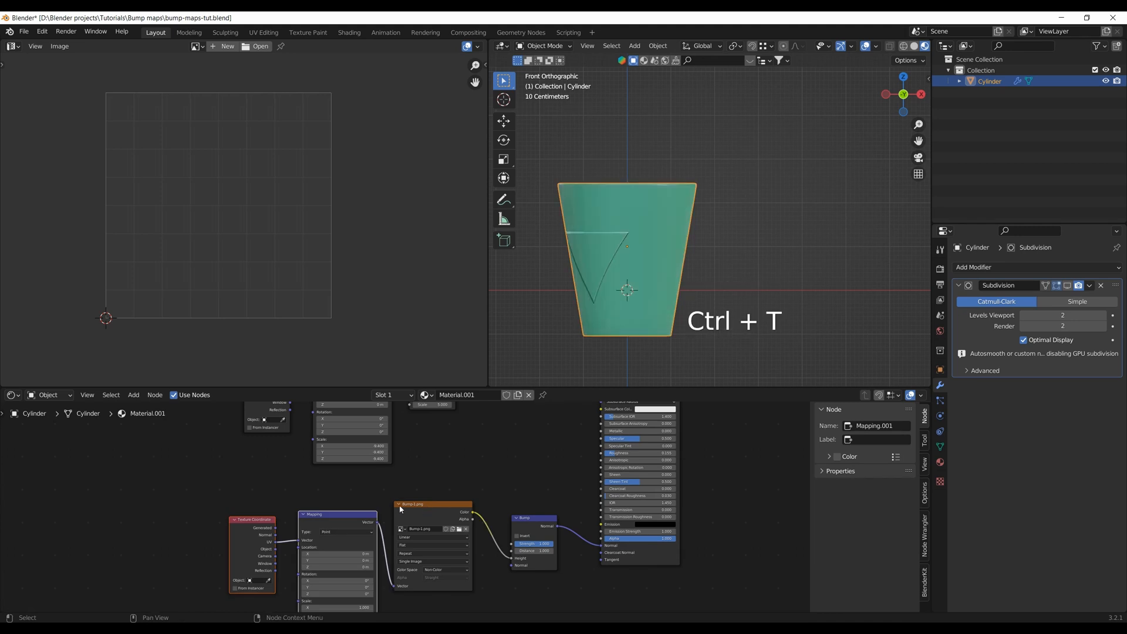
{"action": "middle_click_drag", "start_coordinate": [408, 509], "coordinate": [421, 460]}
{"action": "scroll", "coordinate": [404, 508], "scroll_direction": "up", "scroll_amount": 3}
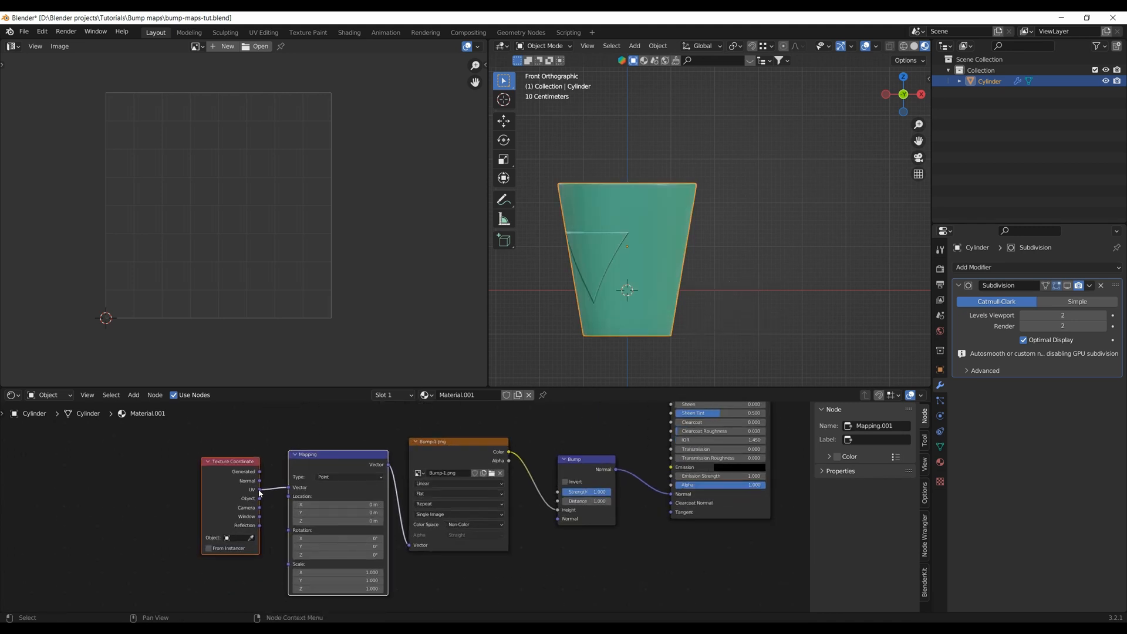
{"action": "left_click_drag", "start_coordinate": [260, 489], "coordinate": [262, 489]}
{"action": "key", "text": "Escape"}
Examine the triangle's bump edges on the cup's surface up close from several angles
{"action": "middle_click_drag", "start_coordinate": [559, 367], "coordinate": [660, 317]}
{"action": "scroll", "coordinate": [660, 317], "scroll_direction": "down", "scroll_amount": 4}
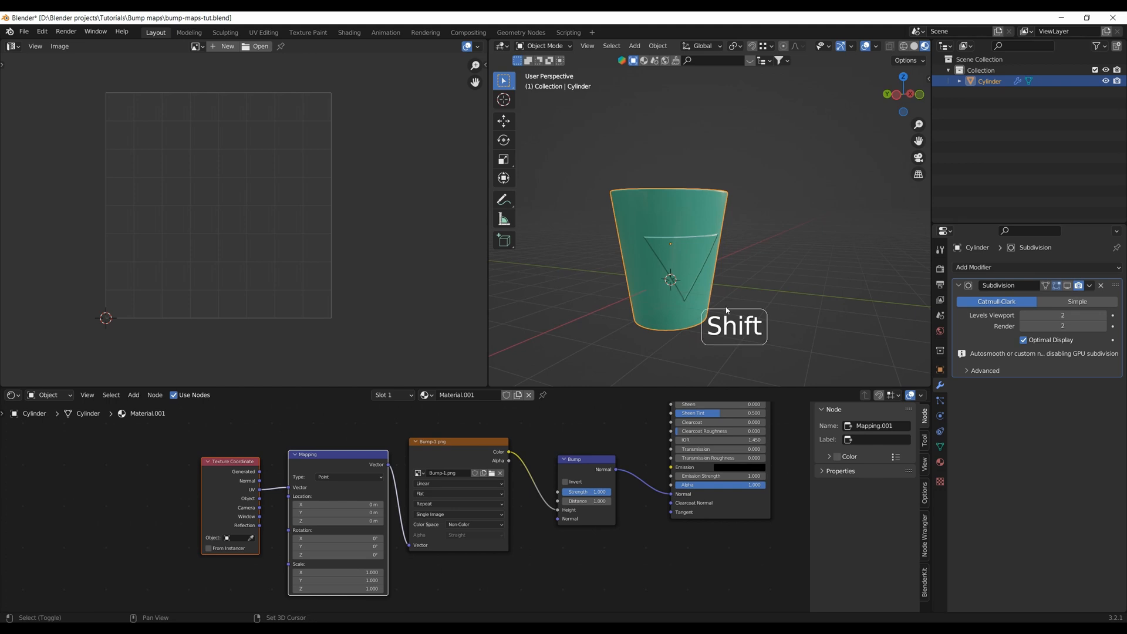
{"action": "key", "text": "shift+b"}
{"action": "left_click_drag", "start_coordinate": [659, 257], "coordinate": [707, 300]}
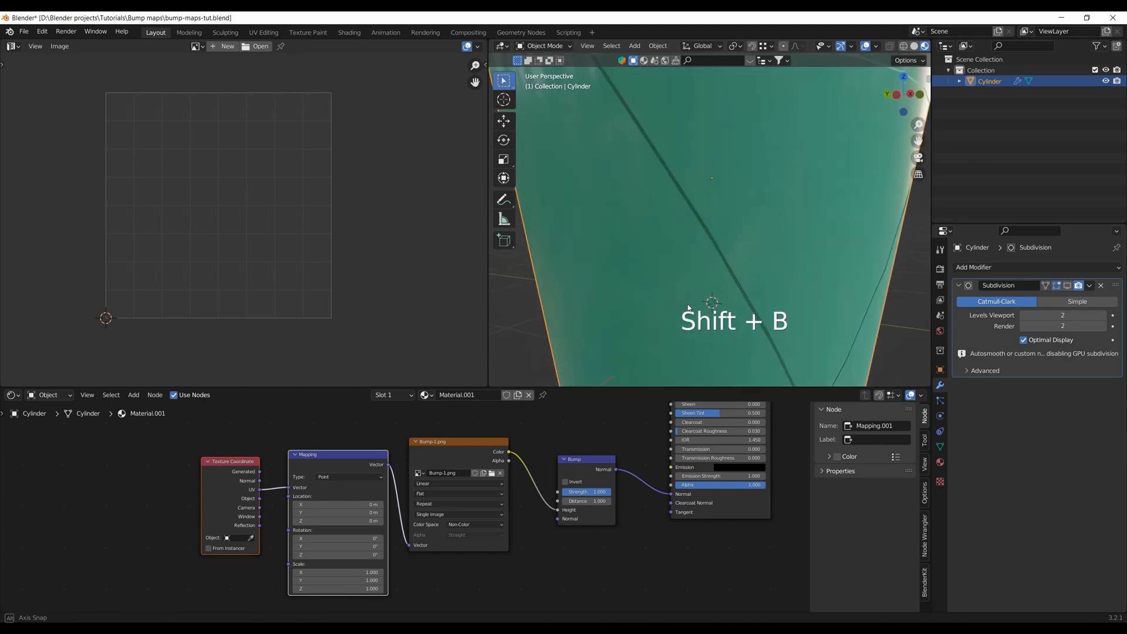
{"action": "scroll", "coordinate": [696, 278], "scroll_direction": "down", "scroll_amount": 3}
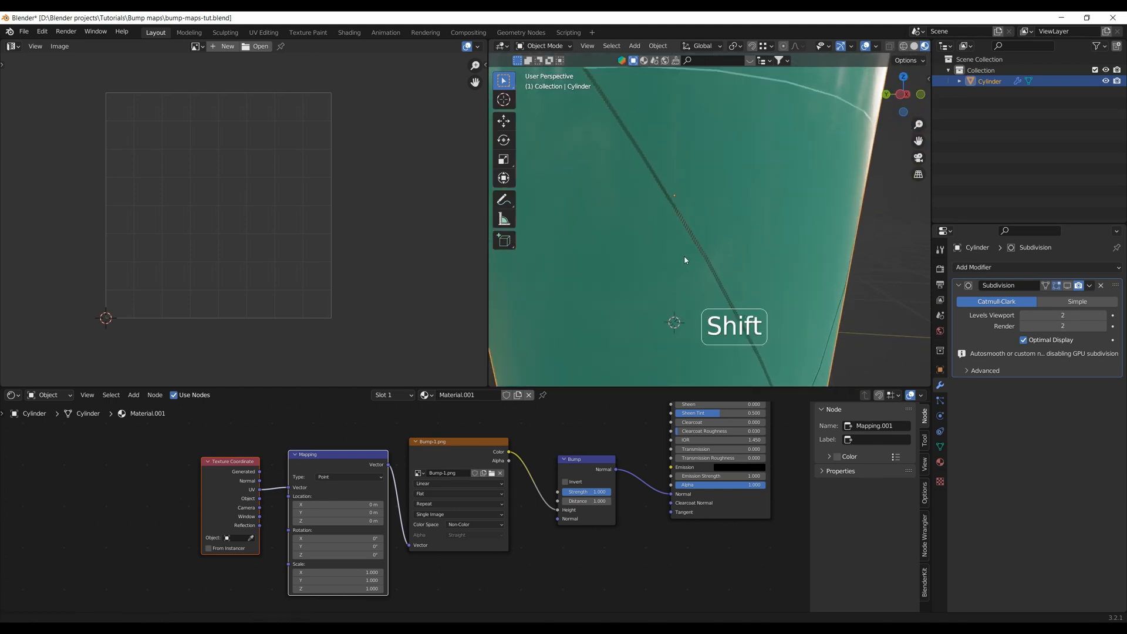
{"action": "middle_click_drag", "start_coordinate": [685, 256], "coordinate": [685, 289], "text": "shift"}
{"action": "middle_click_drag", "start_coordinate": [647, 179], "coordinate": [721, 244], "text": "shift"}
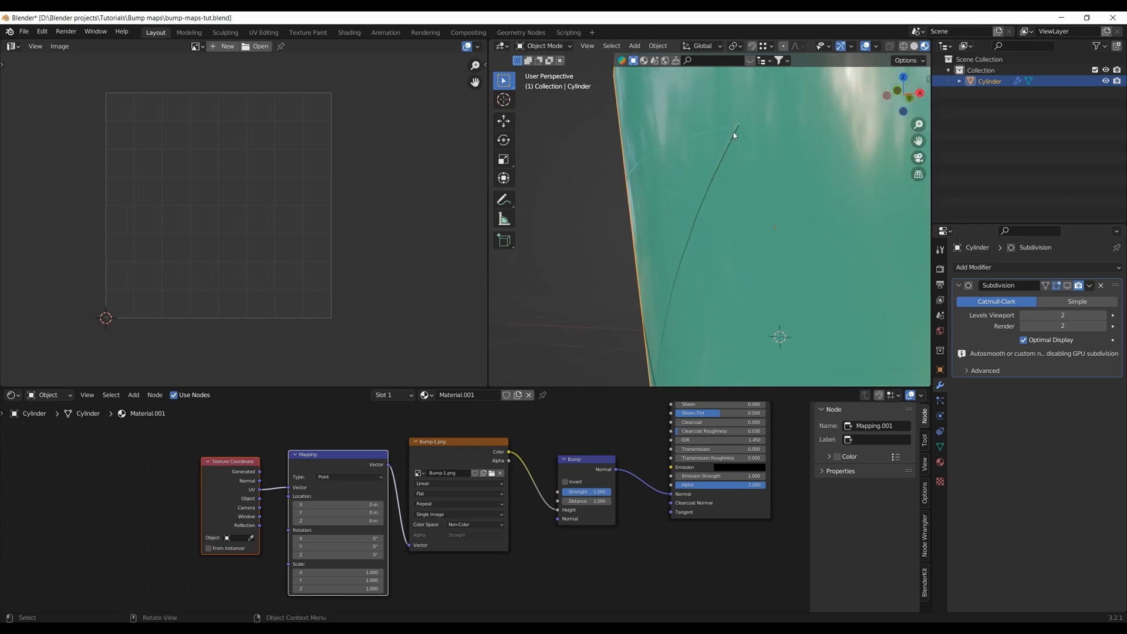
{"action": "mouse_move", "coordinate": [693, 241]}
{"action": "middle_mouse_down"}
{"action": "mouse_move", "coordinate": [687, 217]}
{"action": "mouse_move", "coordinate": [669, 261]}
{"action": "mouse_move", "coordinate": [704, 259]}
{"action": "middle_mouse_up"}
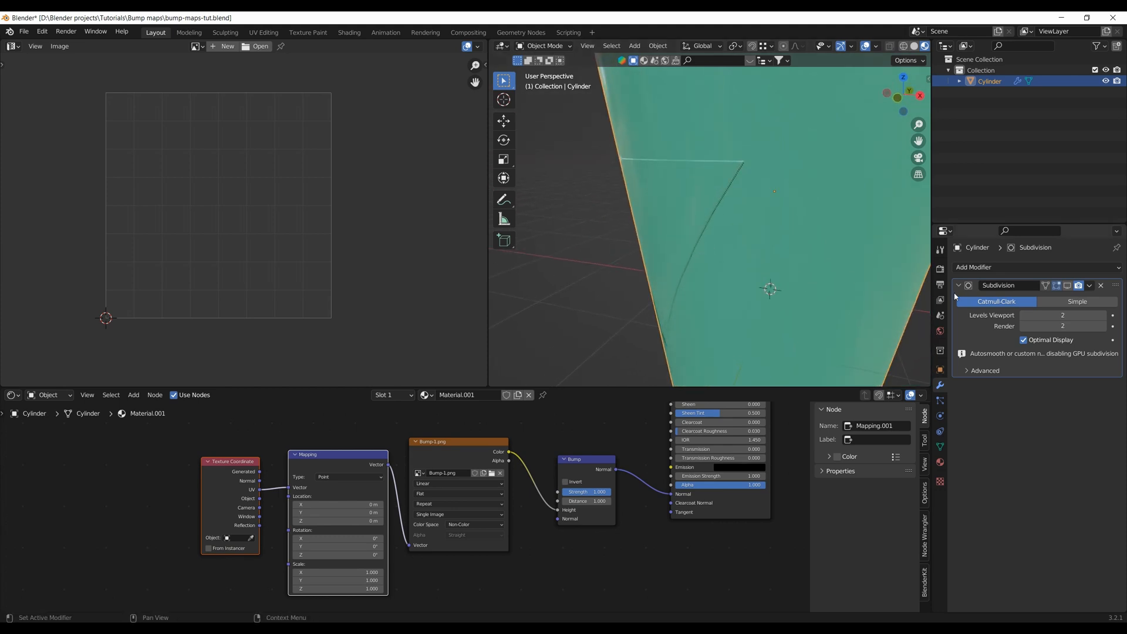
Set the render engine to Cycles and its device to GPU Compute
{"action": "left_click", "coordinate": [940, 269]}
{"action": "left_click", "coordinate": [1043, 268]}
{"action": "left_click", "coordinate": [1034, 293]}
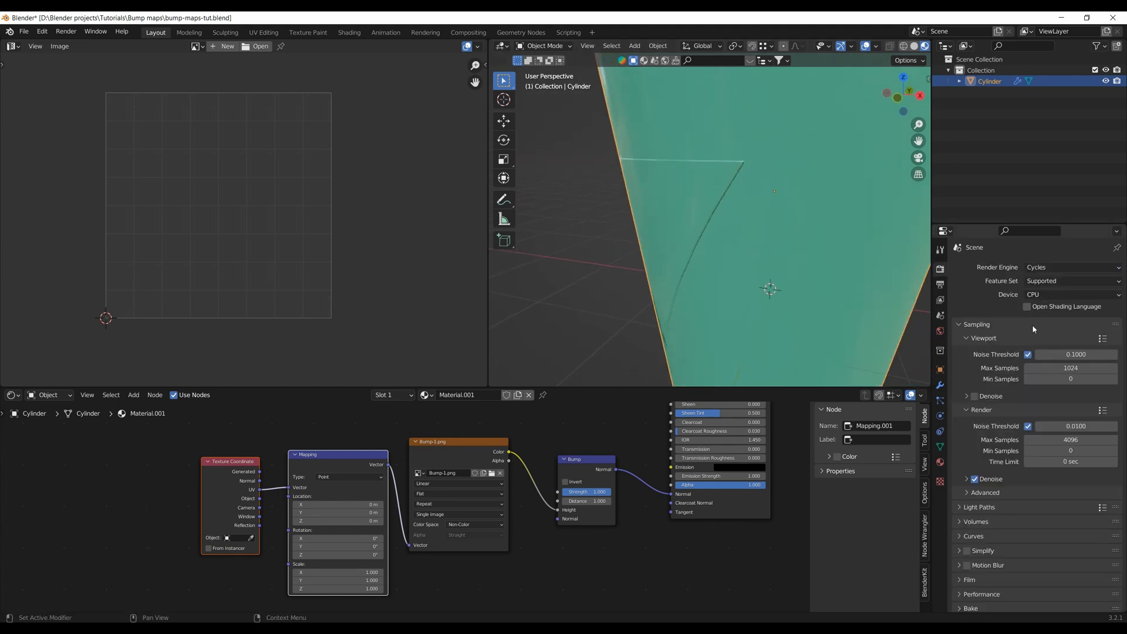
{"action": "left_click", "coordinate": [1045, 294]}
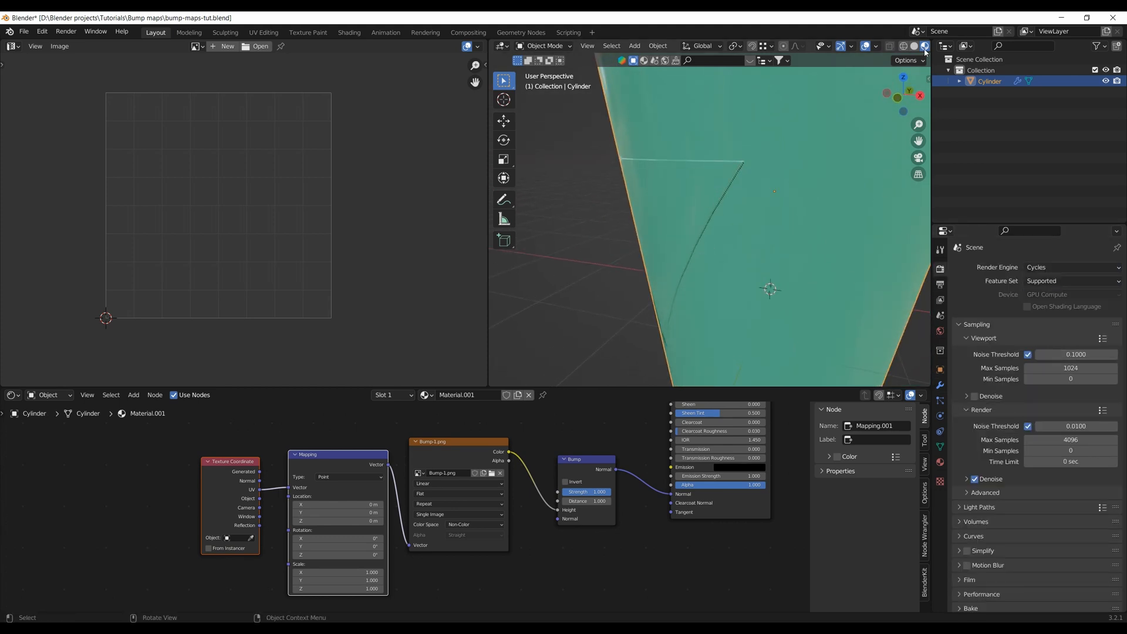
Show the cup in Rendered viewport shading and turn off Scene World so the HDRI environment lights it
{"action": "scroll", "coordinate": [925, 50], "scroll_direction": "down", "scroll_amount": 2}
{"action": "key", "text": "z"}
{"action": "left_click", "coordinate": [839, 130]}
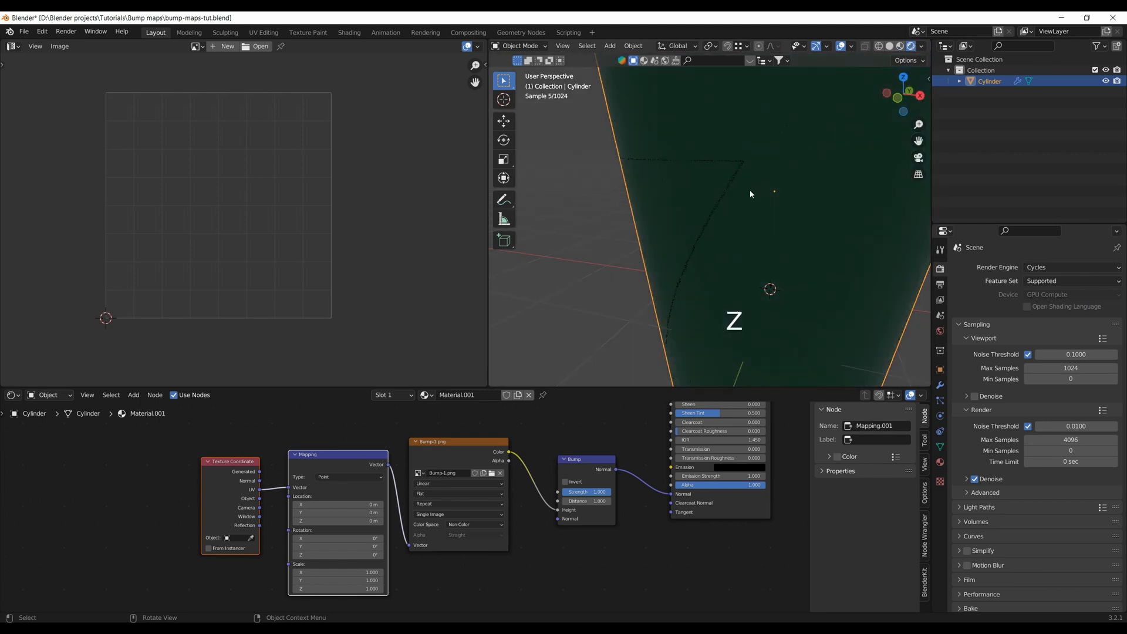
{"action": "left_click", "coordinate": [921, 46]}
{"action": "left_click", "coordinate": [858, 111]}
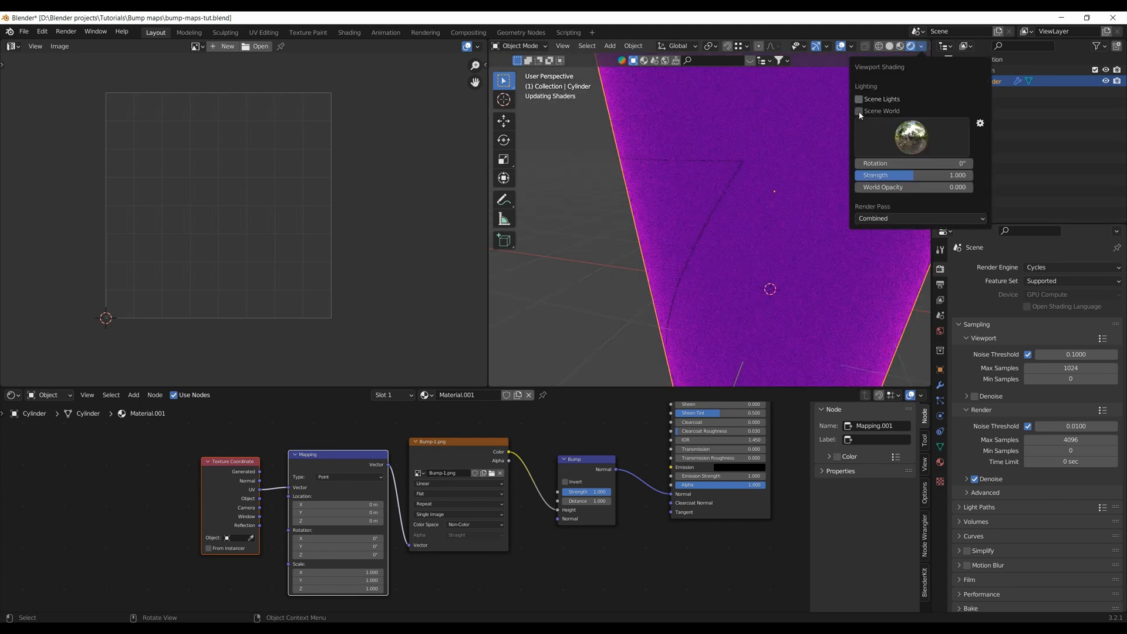
Examine the triangle's bump edges in the Cycles preview up close and from another angle
{"action": "middle_click_drag", "start_coordinate": [734, 237], "coordinate": [701, 235]}
{"action": "scroll", "coordinate": [696, 249], "scroll_direction": "up", "scroll_amount": 3}
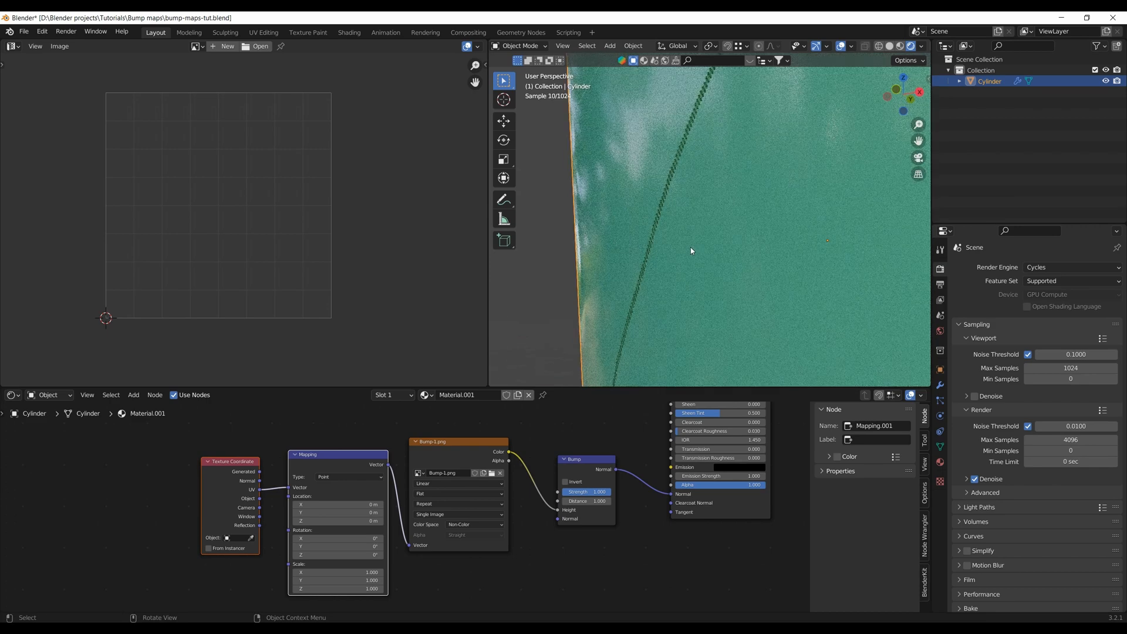
{"action": "scroll", "coordinate": [680, 245], "scroll_direction": "down", "scroll_amount": 3}
{"action": "scroll", "coordinate": [681, 245], "scroll_direction": "up", "scroll_amount": 3}
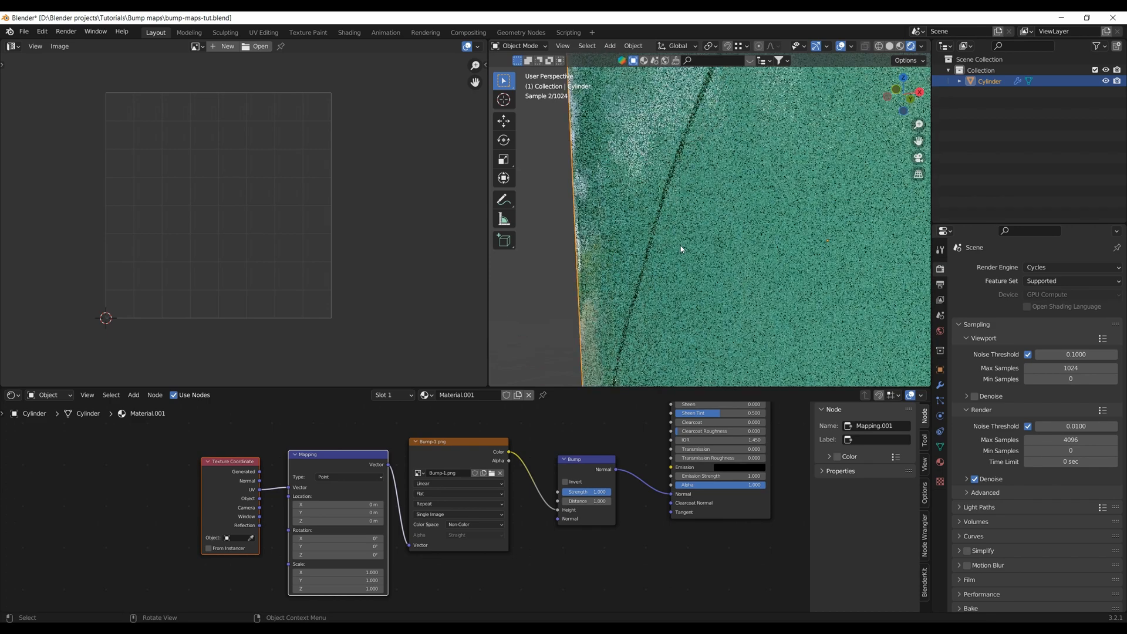
{"action": "scroll", "coordinate": [681, 245], "scroll_direction": "down", "scroll_amount": 5}
{"action": "middle_click_drag", "start_coordinate": [681, 245], "coordinate": [733, 251]}
{"action": "scroll", "coordinate": [728, 259], "scroll_direction": "down", "scroll_amount": 2}
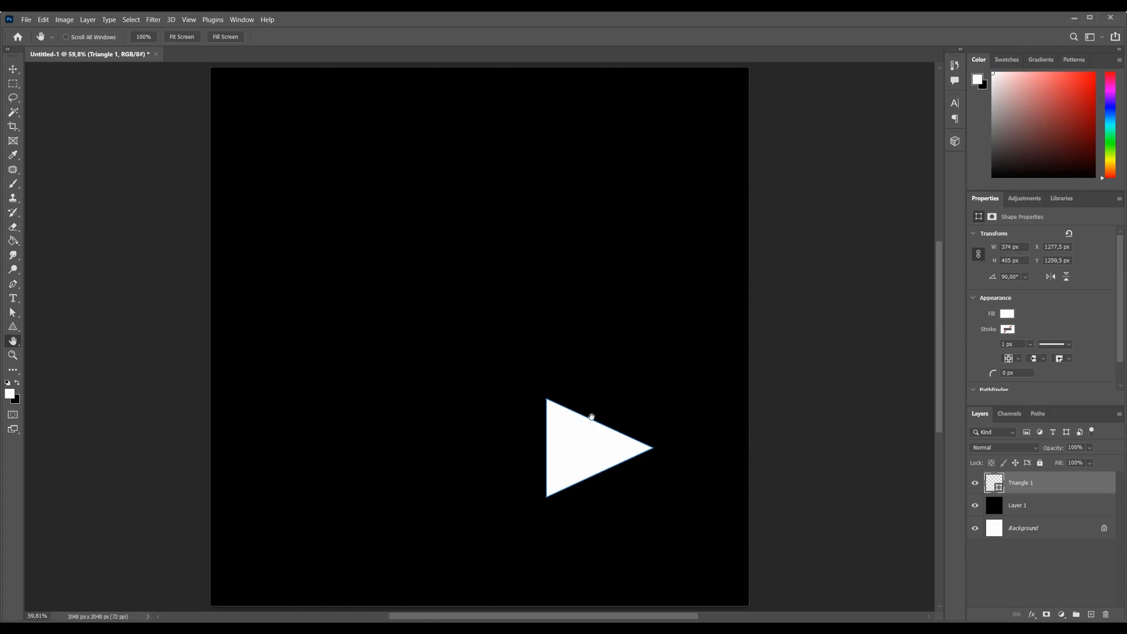
Switch to Photoshop and examine the white triangle's edges and corners in the bump image up close
{"action": "left_click", "coordinate": [581, 422], "text": "ctrl"}
{"action": "left_click", "coordinate": [580, 422], "text": "ctrl"}
{"action": "left_click_drag", "start_coordinate": [609, 400], "coordinate": [571, 328]}
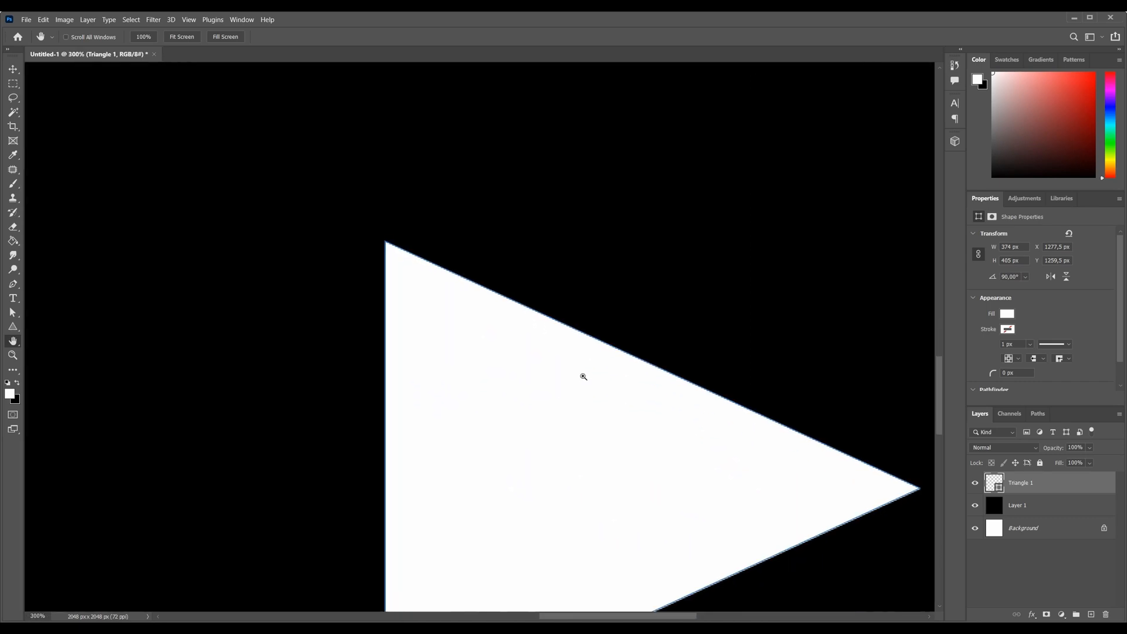
{"action": "left_click", "coordinate": [581, 376], "text": "ctrl"}
{"action": "left_click_drag", "start_coordinate": [606, 362], "coordinate": [506, 280]}
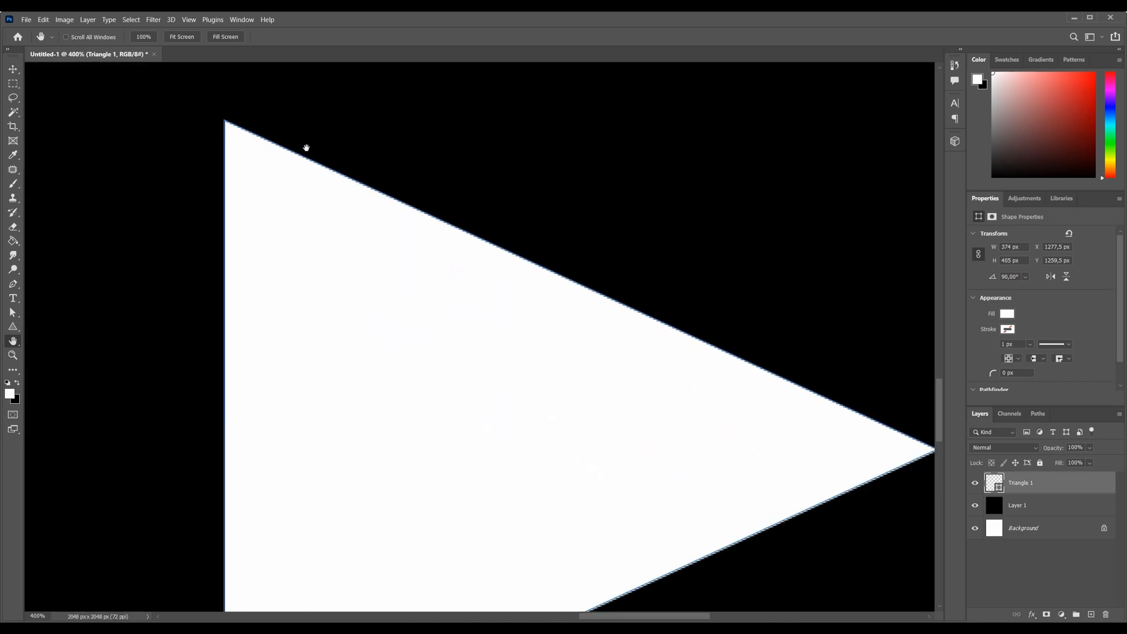
{"action": "left_click_drag", "start_coordinate": [638, 324], "coordinate": [600, 311]}
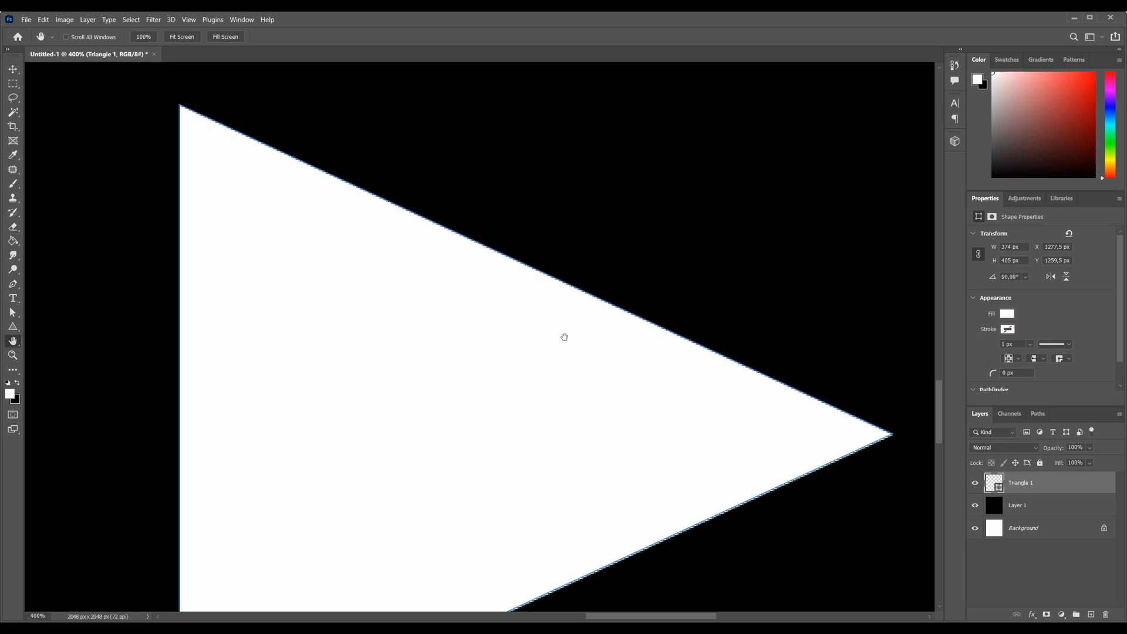
{"action": "left_click_drag", "start_coordinate": [662, 450], "coordinate": [660, 338]}
{"action": "left_click_drag", "start_coordinate": [530, 197], "coordinate": [560, 230]}
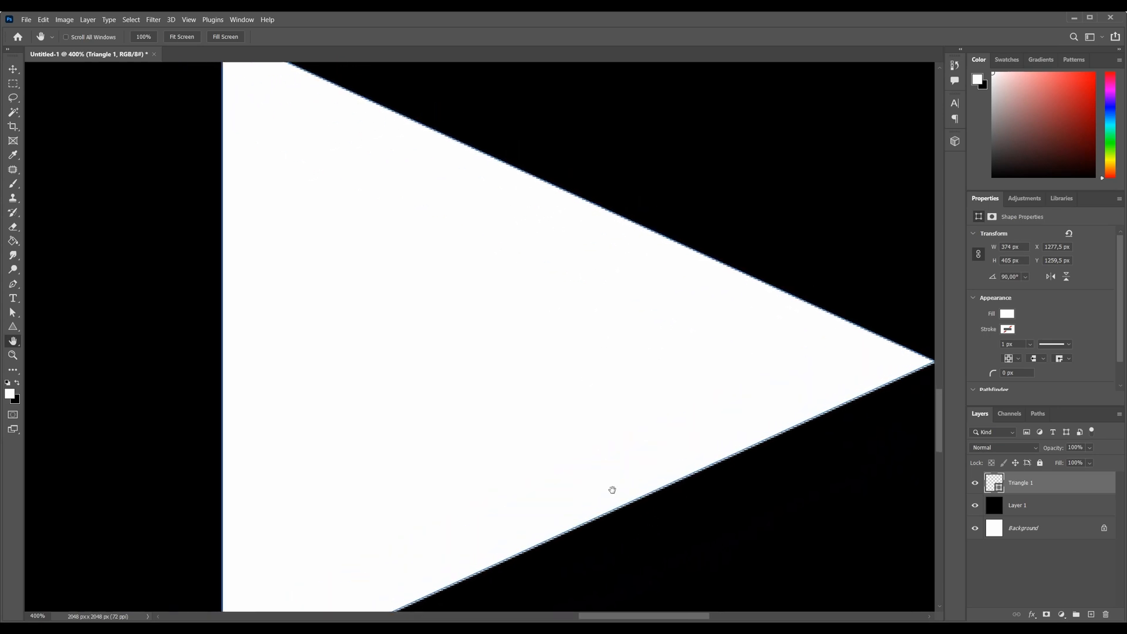
{"action": "left_click_drag", "start_coordinate": [611, 491], "coordinate": [556, 428]}
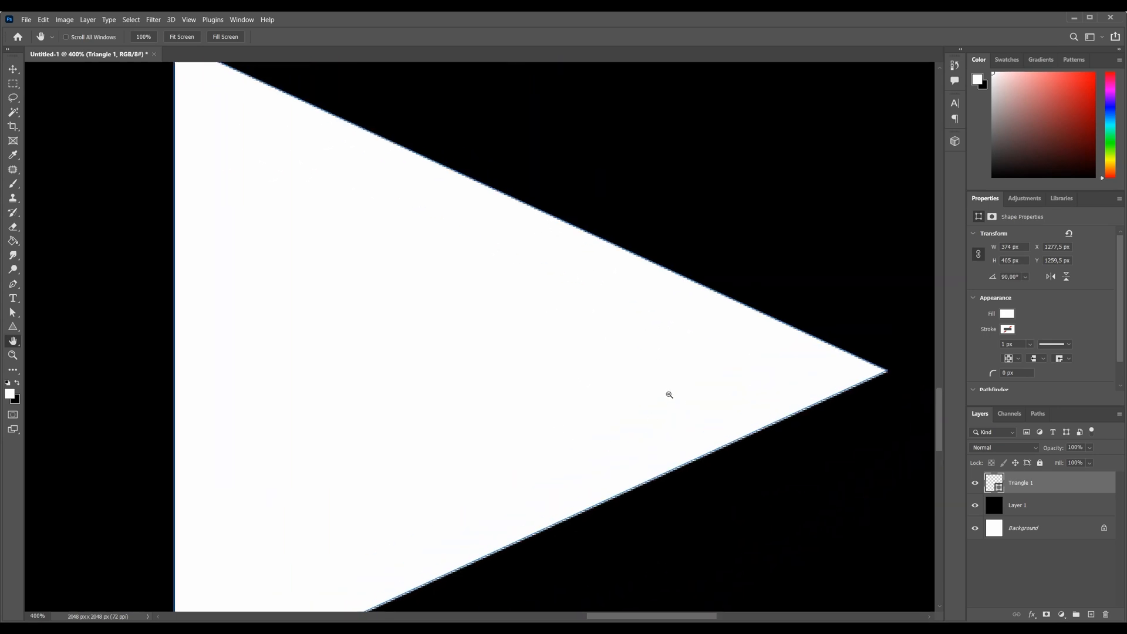
{"action": "scroll", "coordinate": [669, 398], "scroll_direction": "down", "scroll_amount": 1, "text": "alt"}
{"action": "scroll", "coordinate": [509, 285], "scroll_direction": "up", "scroll_amount": 1, "text": "alt"}
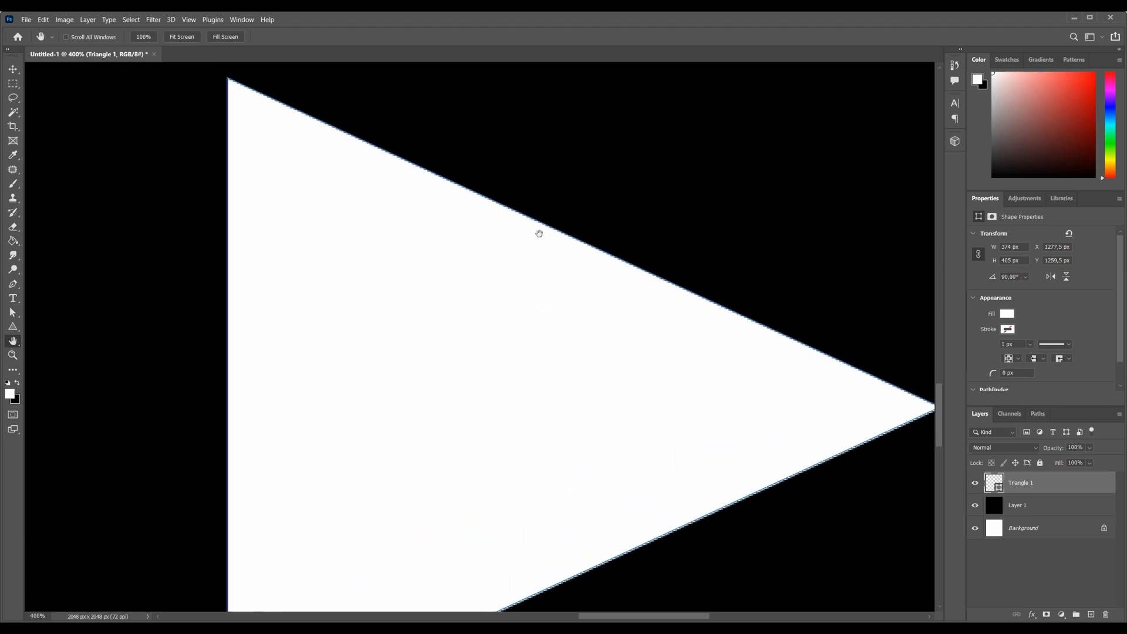
Convert the Triangle 1 layer to a smart object and apply a Gaussian Blur with a radius of about 3.3 pixels
{"action": "right_click", "coordinate": [1051, 480]}
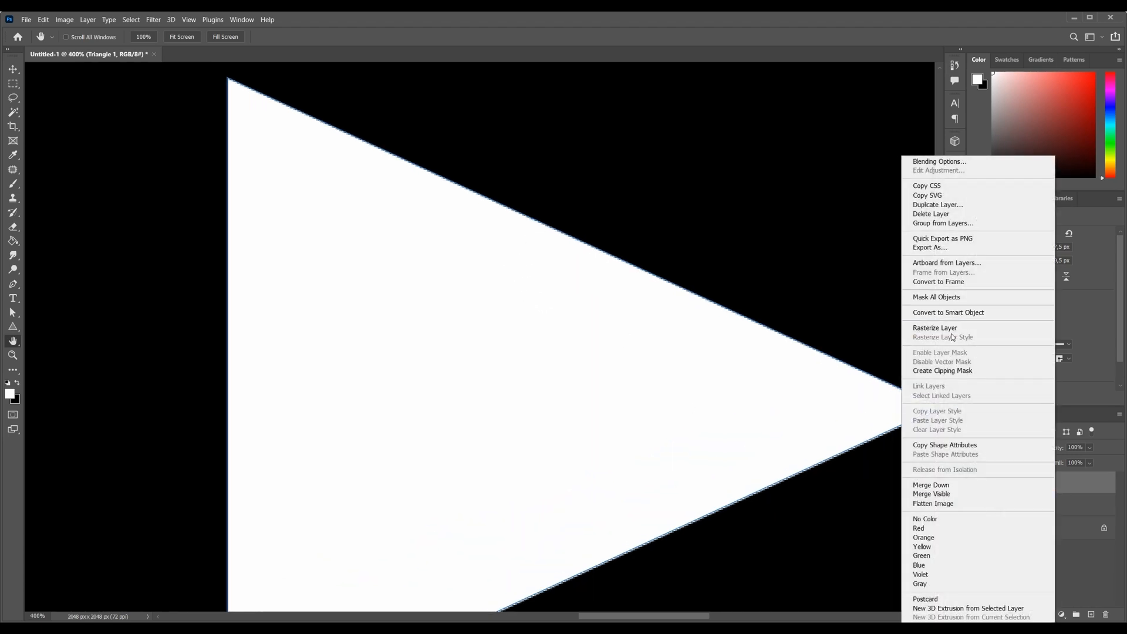
{"action": "left_click", "coordinate": [977, 313]}
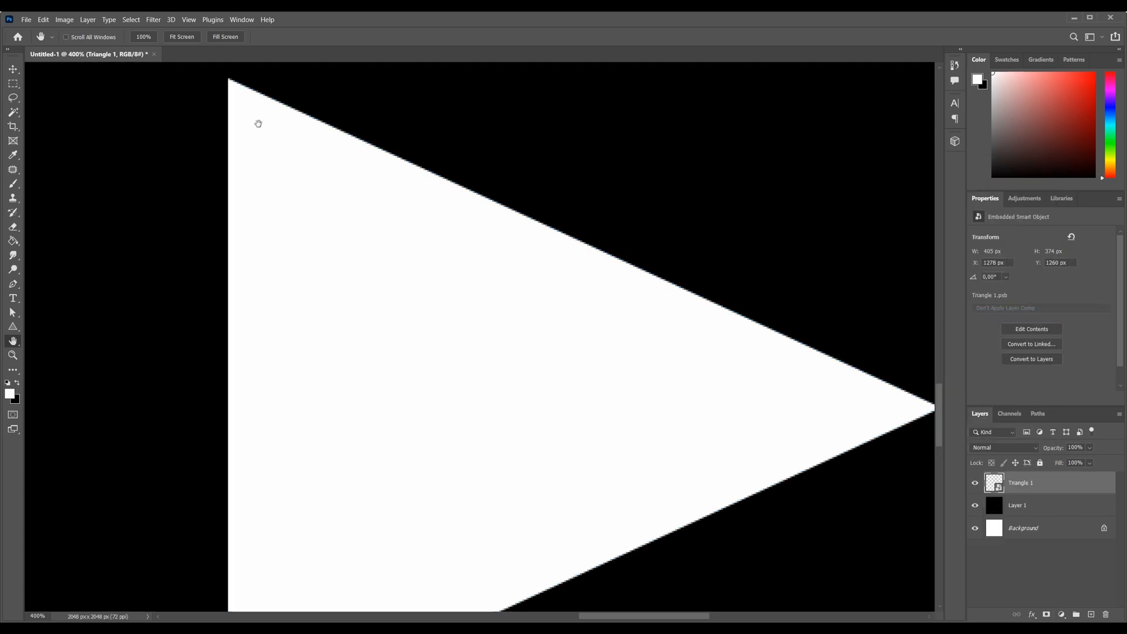
{"action": "left_click", "coordinate": [153, 19]}
{"action": "mouse_move", "coordinate": [188, 140]}
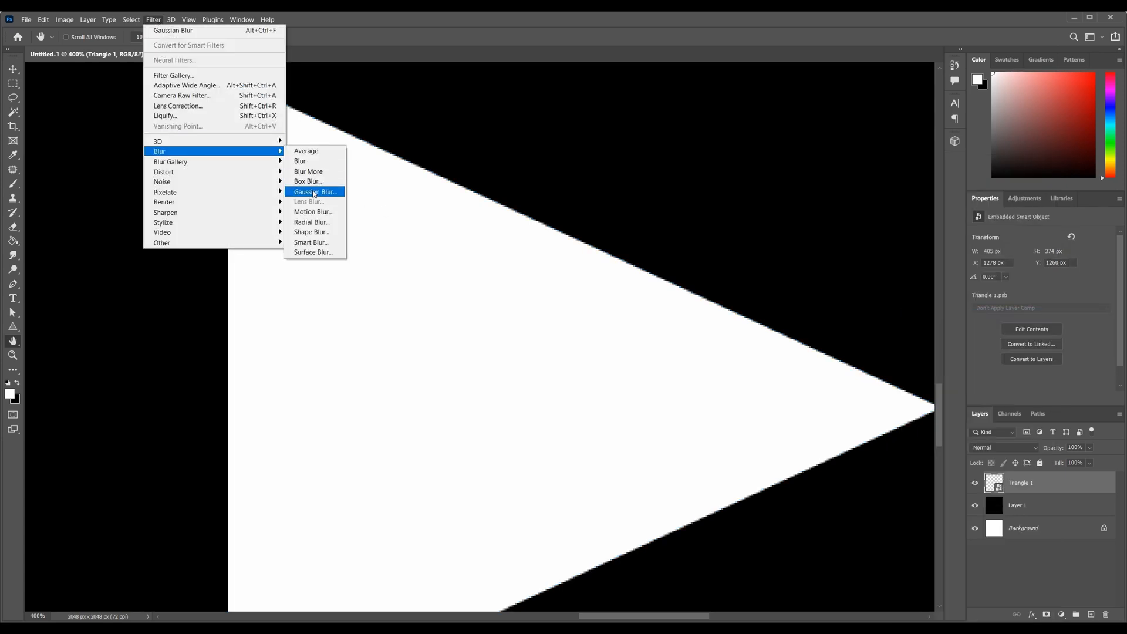
{"action": "left_click", "coordinate": [314, 191]}
{"action": "left_click_drag", "start_coordinate": [770, 307], "coordinate": [779, 308]}
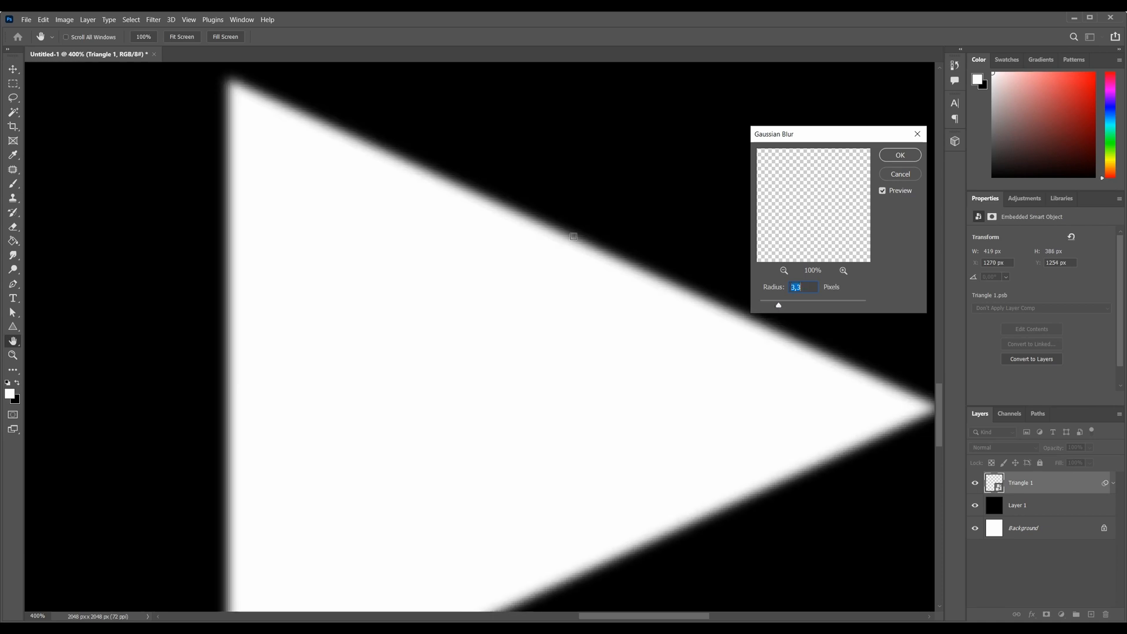
{"action": "left_click_drag", "start_coordinate": [782, 307], "coordinate": [781, 309]}
{"action": "left_click", "coordinate": [895, 159]}
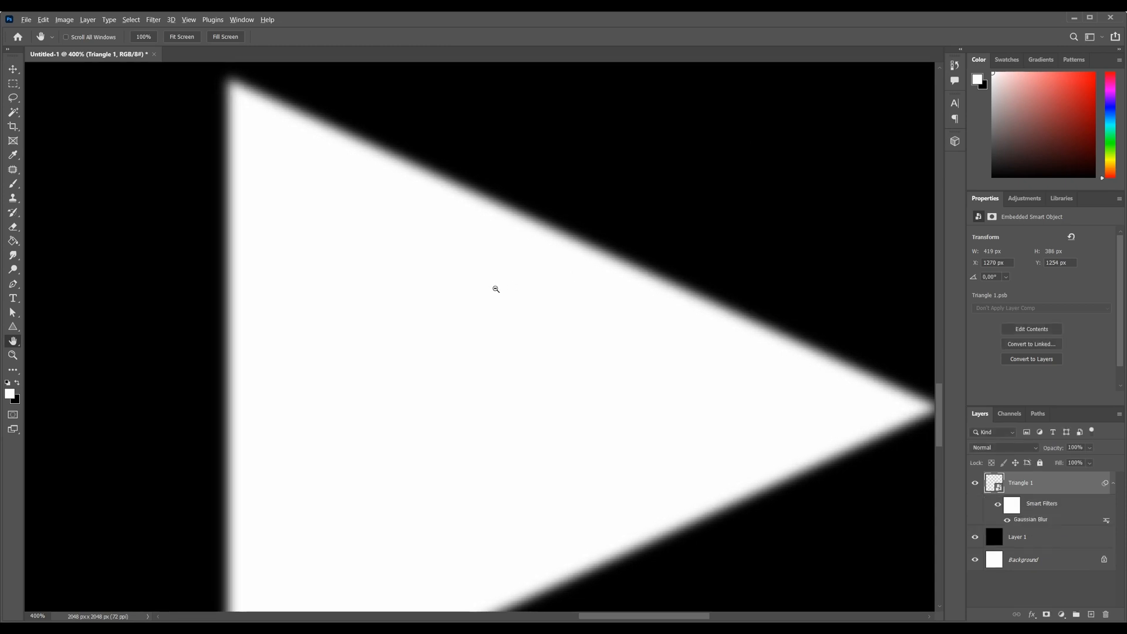
Save a PNG copy of the blurred image to the desktop as Bump-2 with the large file size option
{"action": "scroll", "coordinate": [493, 290], "scroll_direction": "down", "scroll_amount": 4, "text": "alt"}
{"action": "left_click", "coordinate": [26, 20]}
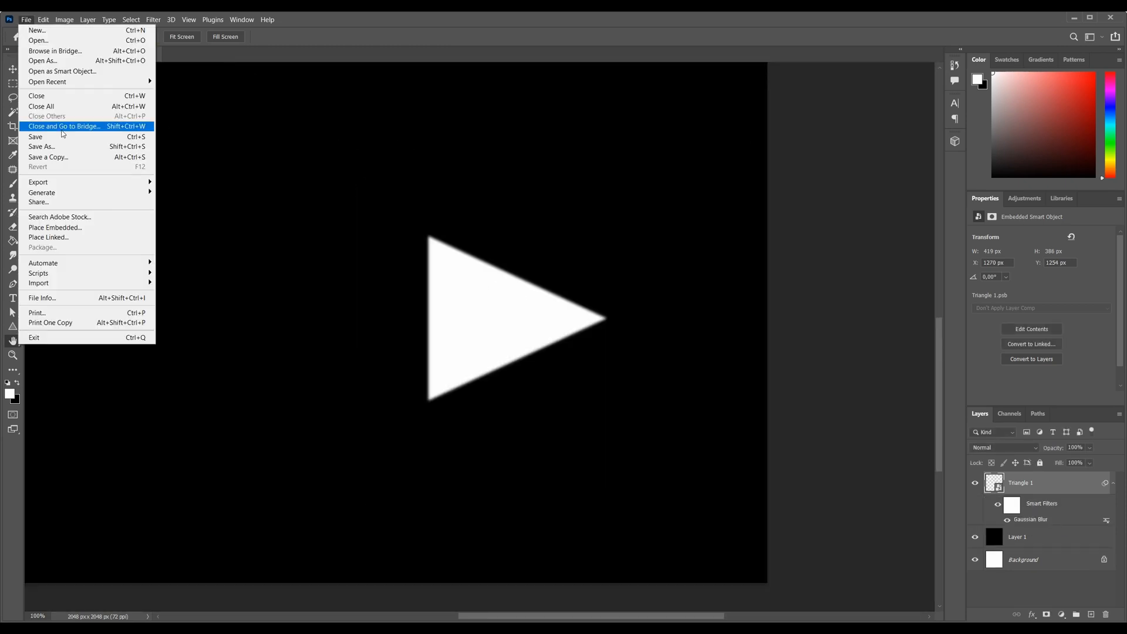
{"action": "left_click", "coordinate": [65, 158]}
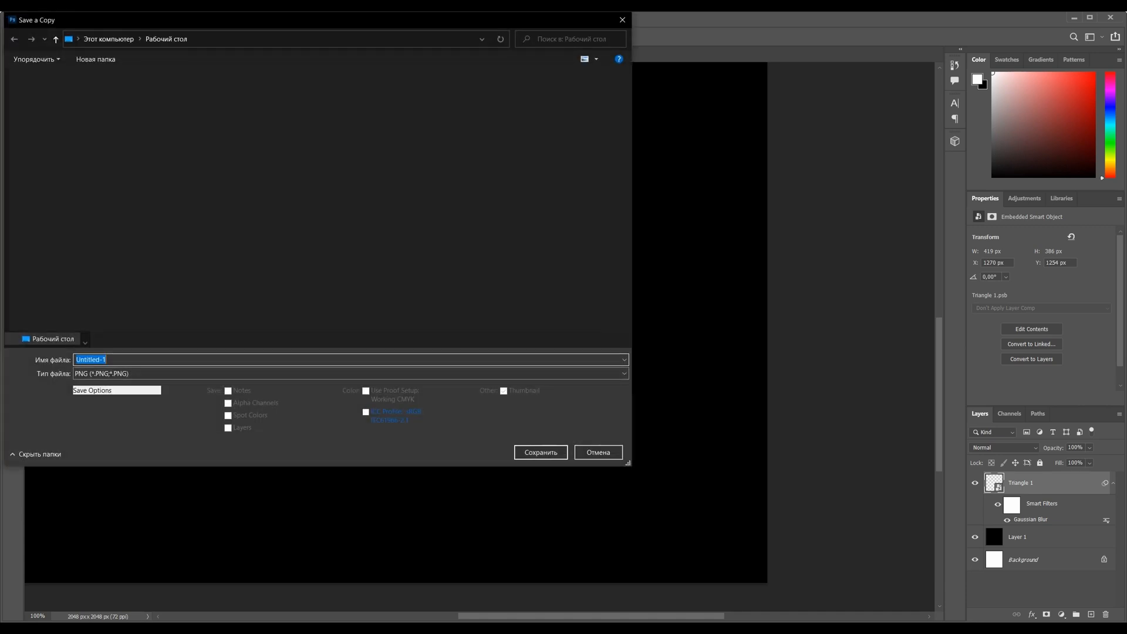
{"action": "type", "text": "Bump-1"}
{"action": "key", "text": "BackSpace"}
{"action": "type", "text": "2"}
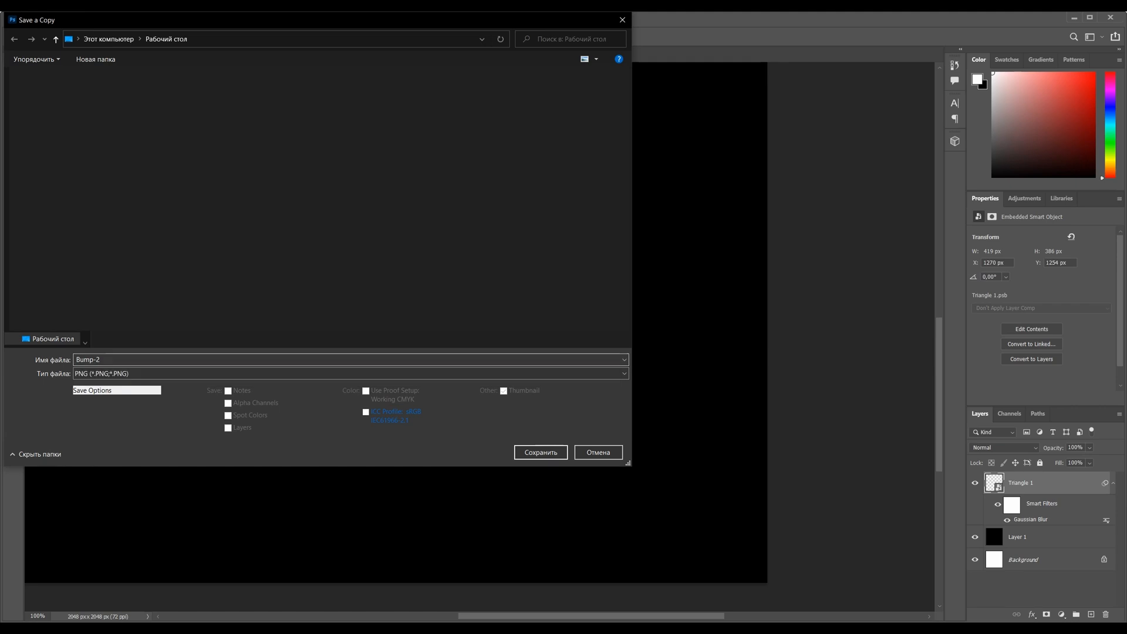
{"action": "left_click", "coordinate": [535, 457]}
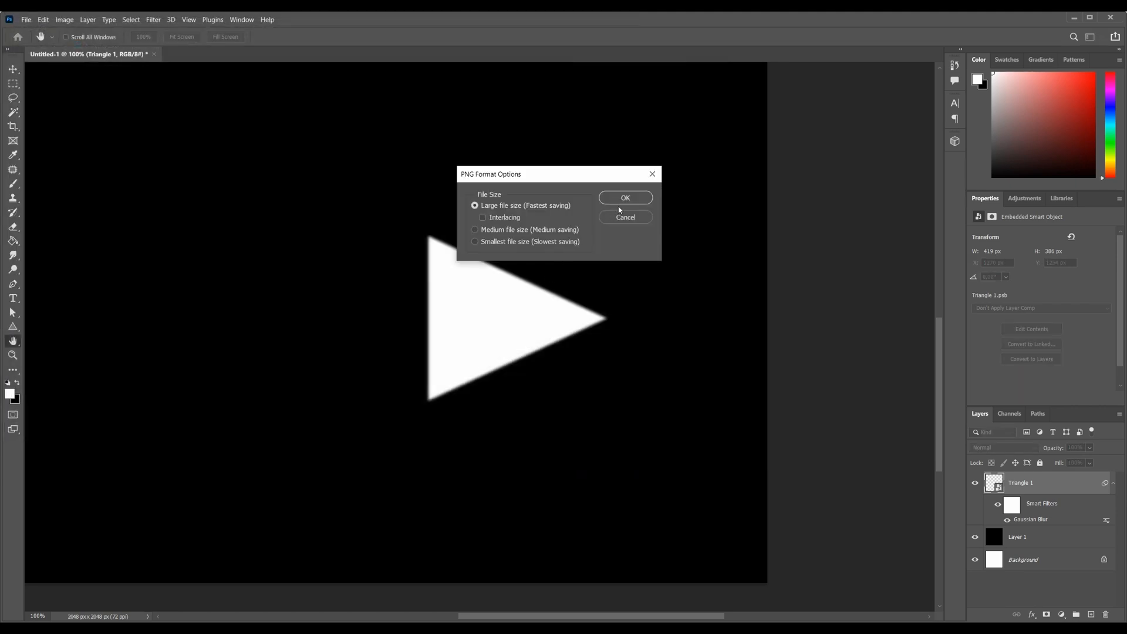
{"action": "left_click", "coordinate": [619, 202]}
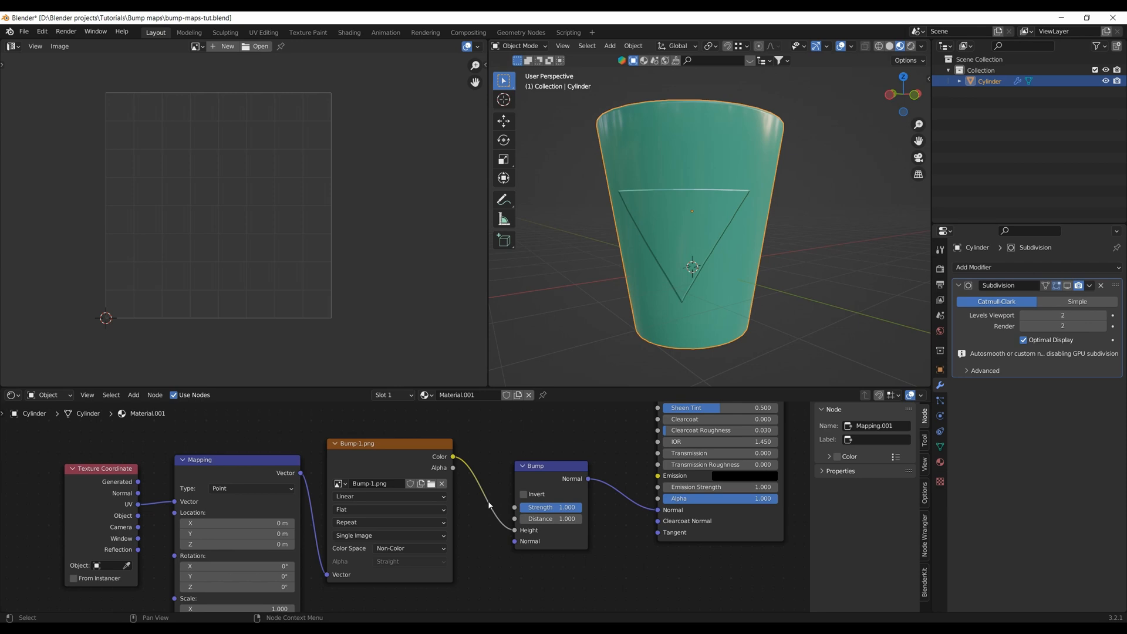
Return to Blender and load Bump-2.png from the desktop into the image texture node in place of Bump-1.png
{"action": "scroll", "coordinate": [446, 491], "scroll_direction": "down", "scroll_amount": 2}
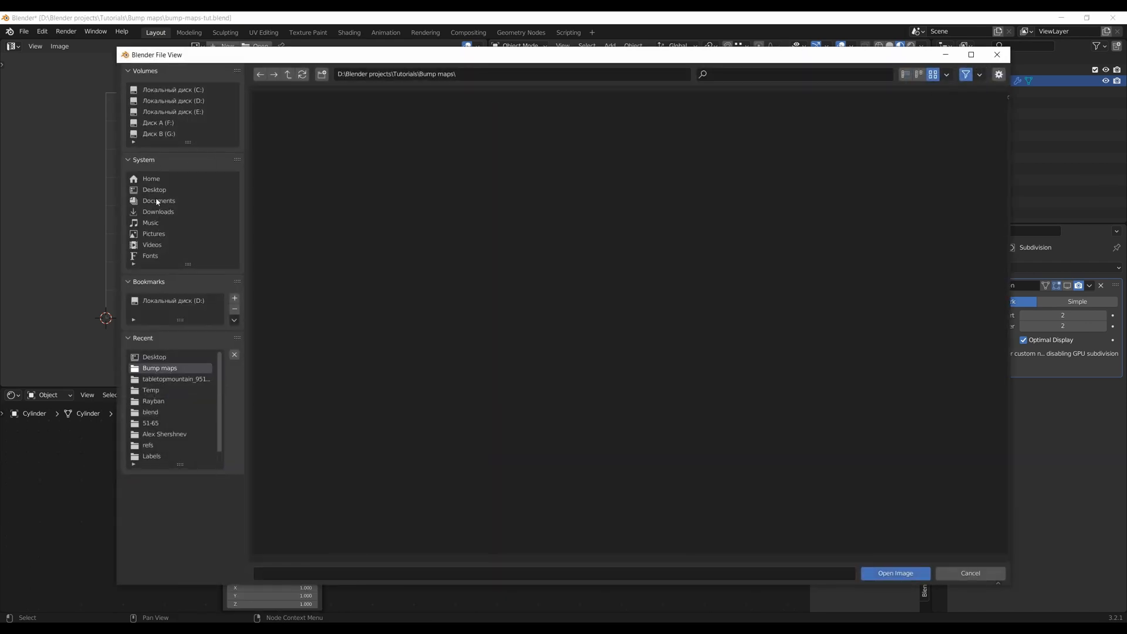
{"action": "left_click", "coordinate": [153, 190]}
{"action": "double_click", "coordinate": [291, 126]}
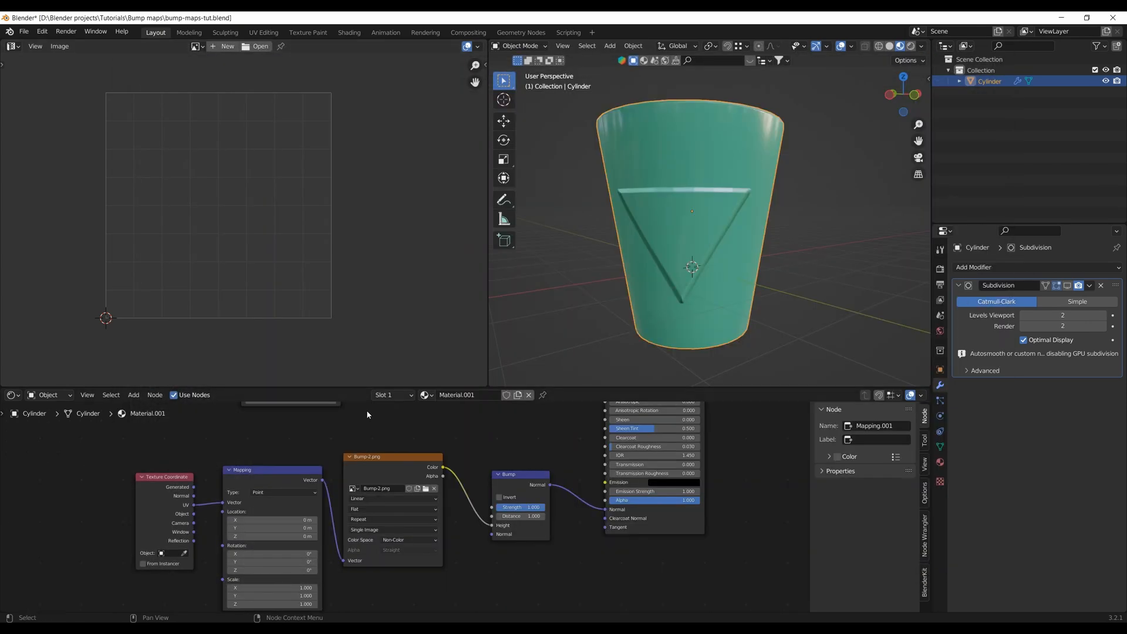
{"action": "scroll", "coordinate": [400, 542], "scroll_direction": "up", "scroll_amount": 1}
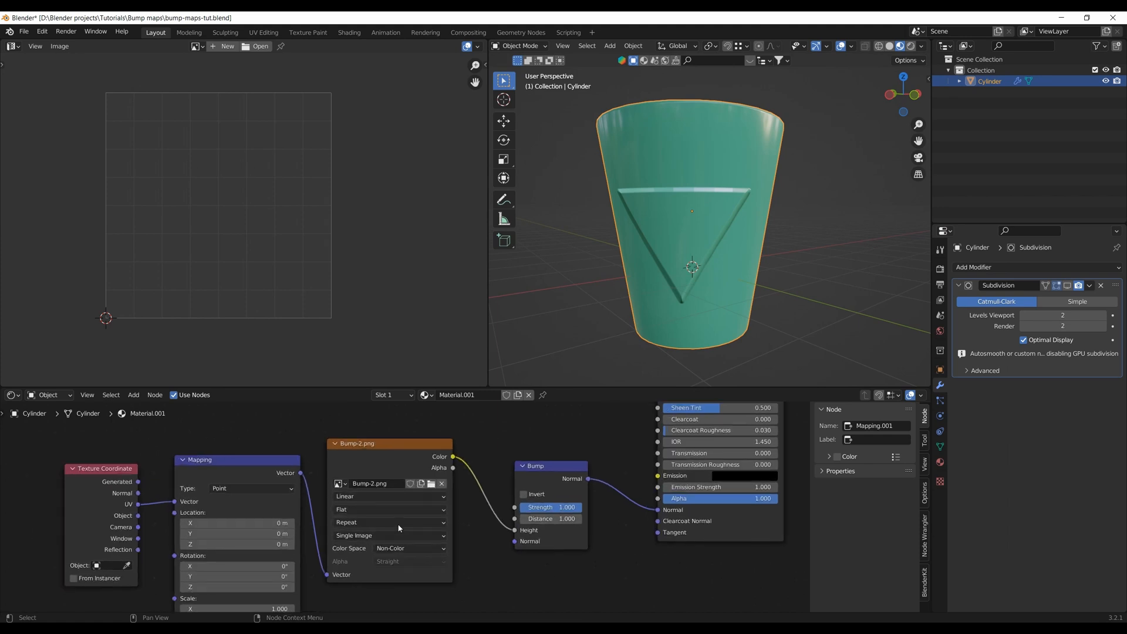
Examine the softened triangle bump on the cup from several angles and distances
{"action": "scroll", "coordinate": [723, 280], "scroll_direction": "up", "scroll_amount": 3}
{"action": "middle_click_drag", "start_coordinate": [723, 281], "coordinate": [681, 260]}
{"action": "scroll", "coordinate": [680, 260], "scroll_direction": "down", "scroll_amount": 3}
{"action": "middle_click_drag", "start_coordinate": [694, 169], "coordinate": [709, 209]}
{"action": "scroll", "coordinate": [680, 278], "scroll_direction": "up", "scroll_amount": 2}
{"action": "left_click", "coordinate": [1068, 286]}
{"action": "scroll", "coordinate": [699, 281], "scroll_direction": "up", "scroll_amount": 2}
{"action": "scroll", "coordinate": [710, 209], "scroll_direction": "down", "scroll_amount": 2}
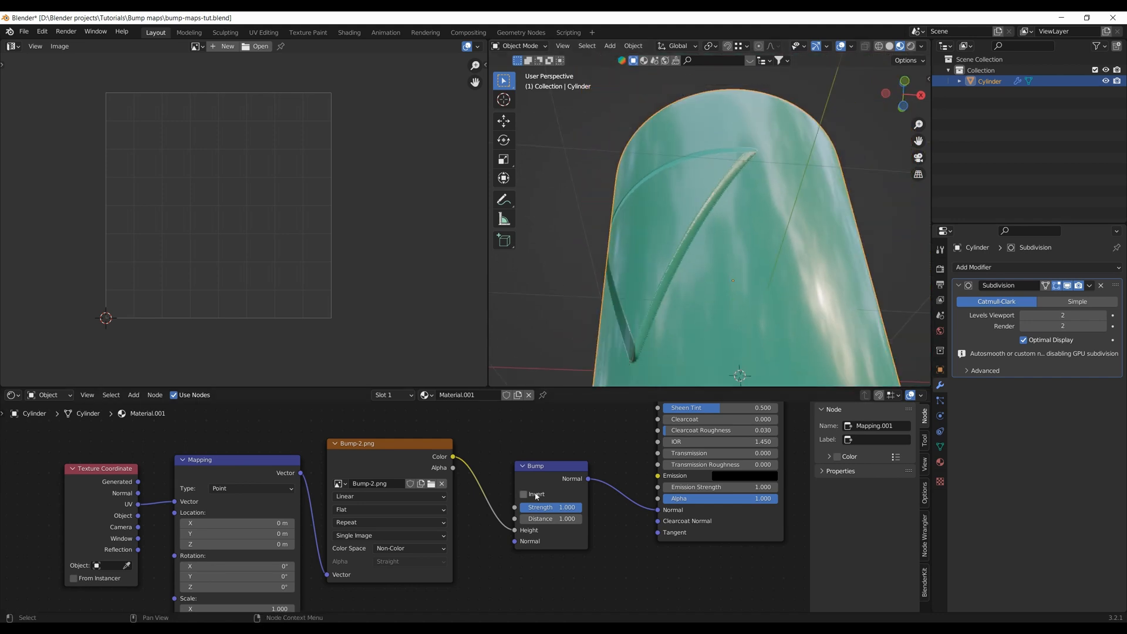
Set the Bump node's Distance to 0.040 and check the triangle's edge up close on the cup
{"action": "scroll", "coordinate": [566, 519], "scroll_direction": "up", "scroll_amount": 1}
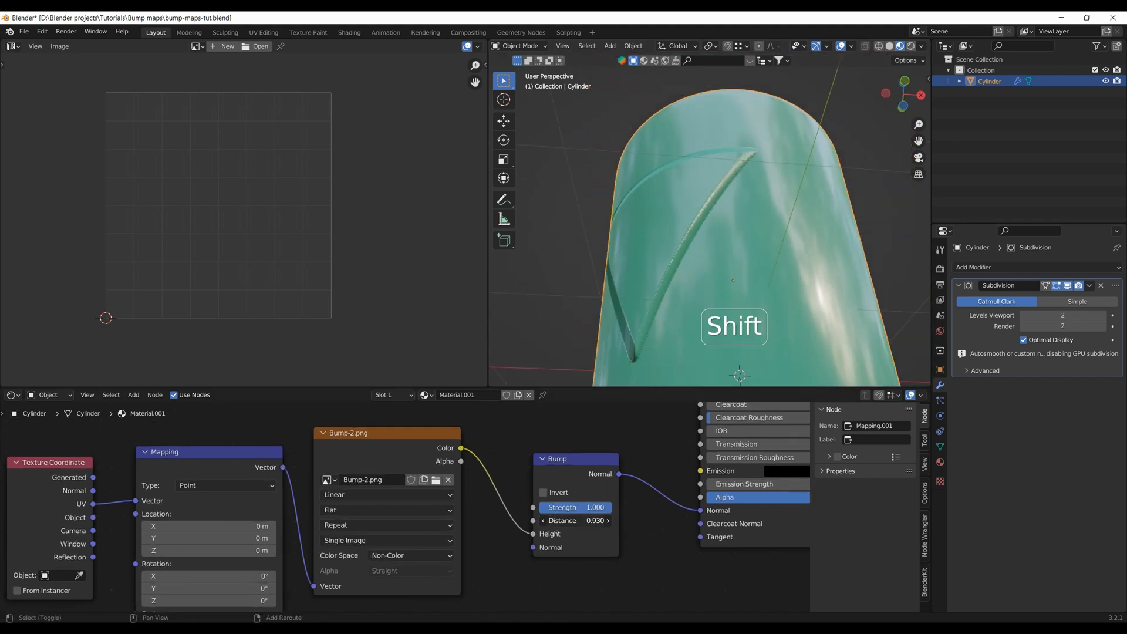
{"action": "left_click_drag", "start_coordinate": [575, 521], "coordinate": [556, 521], "text": "shift"}
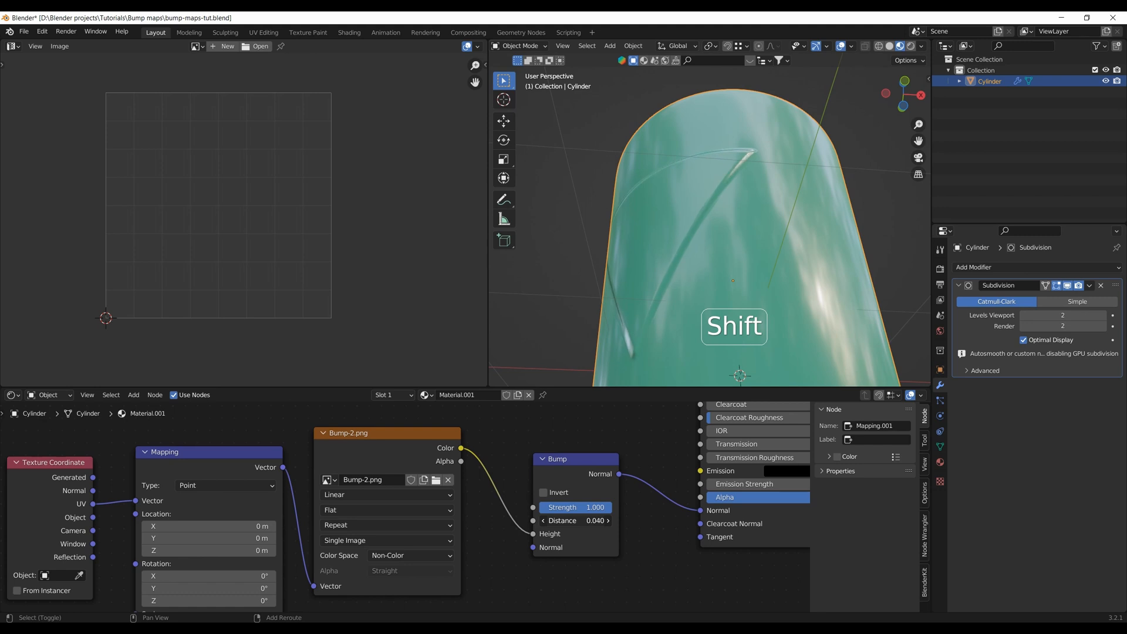
{"action": "middle_click_drag", "start_coordinate": [742, 379], "coordinate": [742, 159]}
{"action": "key", "text": "shift+v"}
{"action": "scroll", "coordinate": [752, 169], "scroll_direction": "up", "scroll_amount": 4}
{"action": "scroll", "coordinate": [739, 150], "scroll_direction": "up", "scroll_amount": 2}
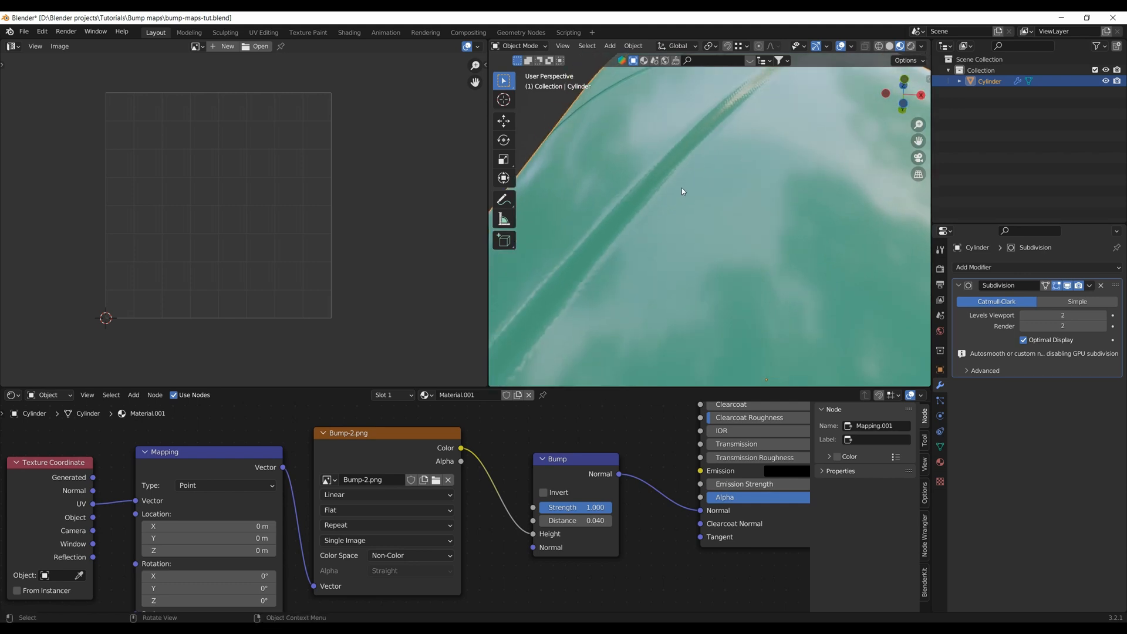
Switch the viewport to Rendered shading and inspect the triangle's groove along both sides
{"action": "key", "text": "z"}
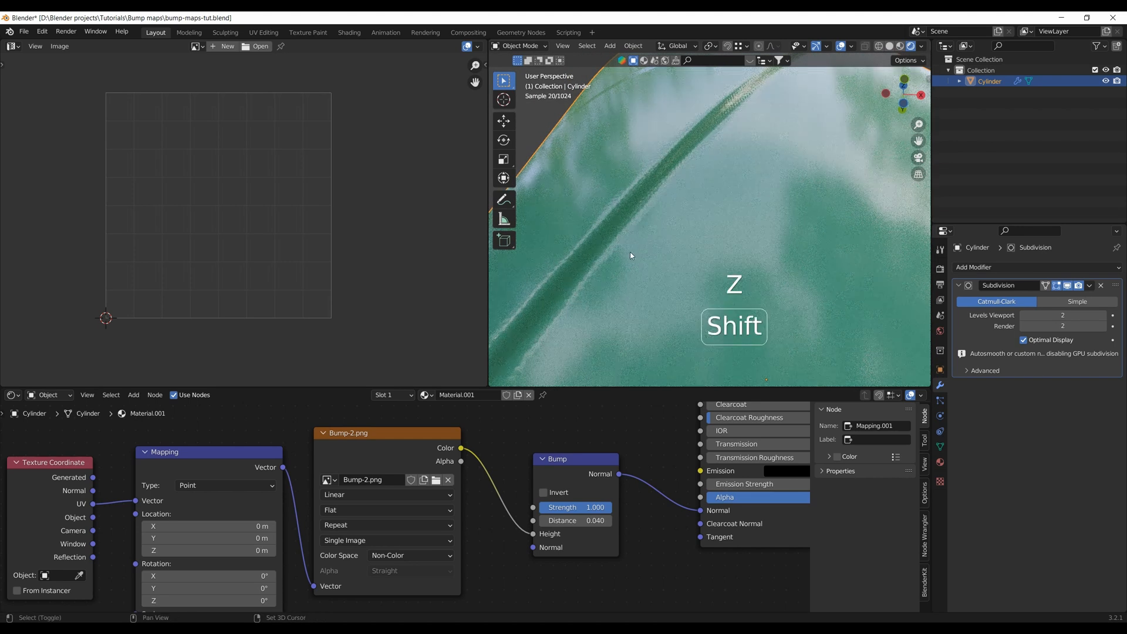
{"action": "middle_click_drag", "start_coordinate": [638, 255], "coordinate": [705, 304], "text": "shift"}
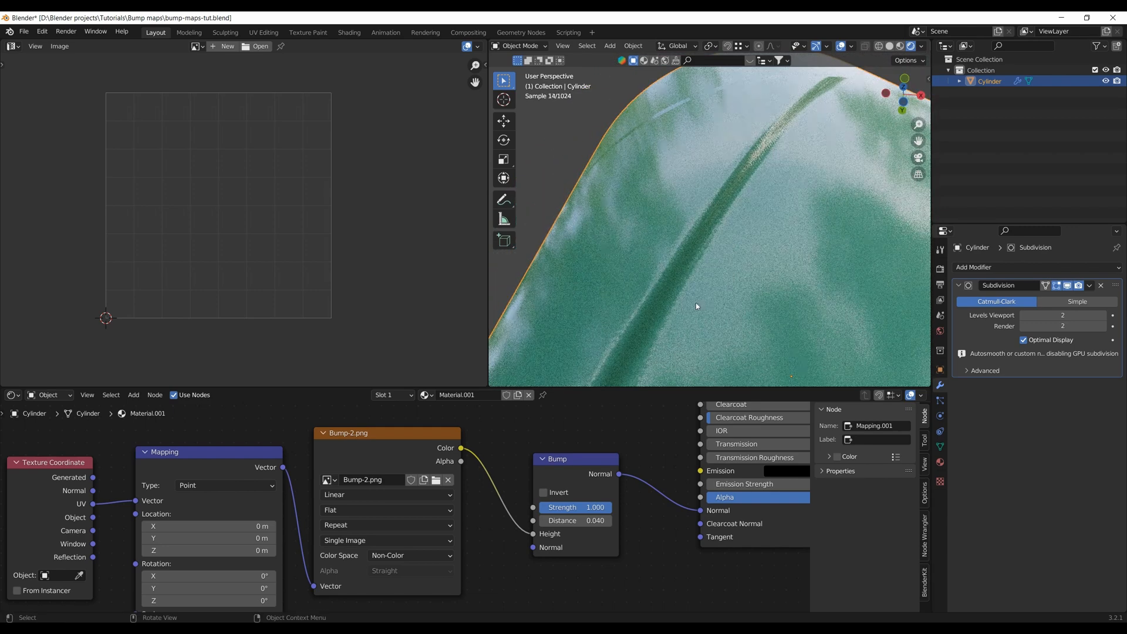
{"action": "middle_click_drag", "start_coordinate": [633, 310], "coordinate": [689, 308]}
{"action": "scroll", "coordinate": [690, 308], "scroll_direction": "down", "scroll_amount": 2}
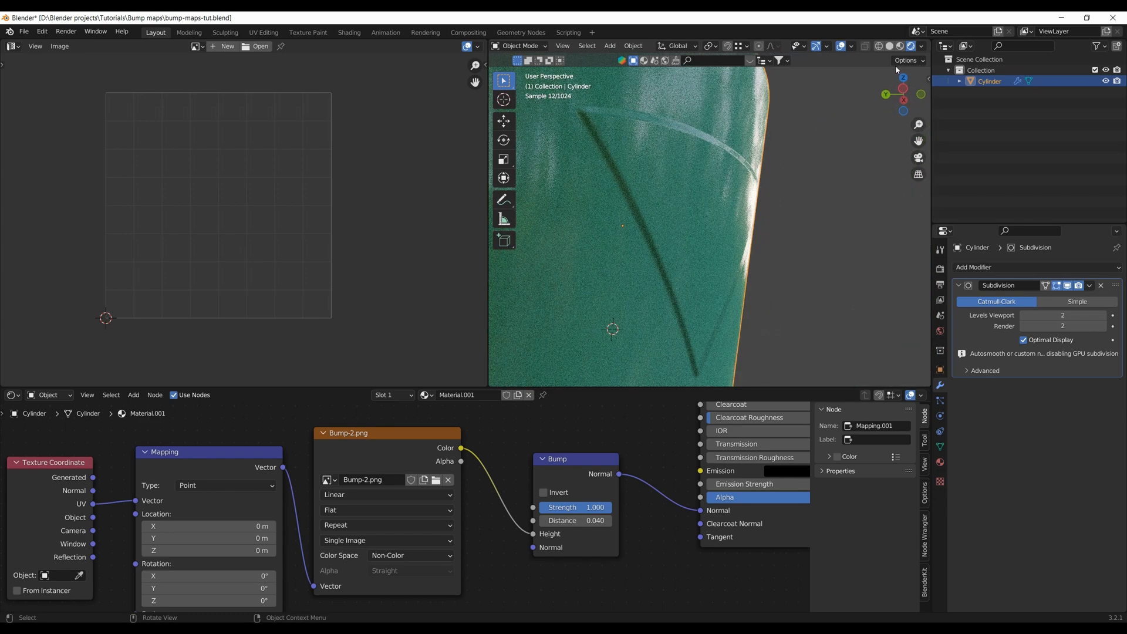
Rotate the viewport's HDRI lighting to about 106° and inspect the highlights along the triangle's bump edge
{"action": "left_click", "coordinate": [921, 48]}
{"action": "left_click_drag", "start_coordinate": [874, 166], "coordinate": [933, 165]}
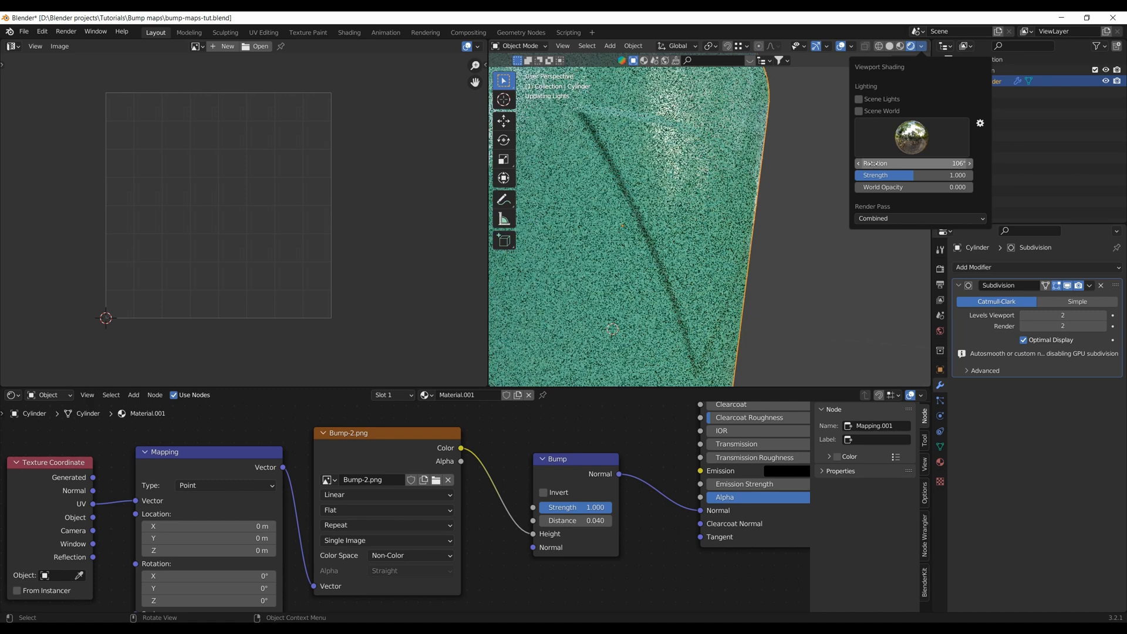
{"action": "middle_click_drag", "start_coordinate": [631, 225], "coordinate": [668, 241]}
{"action": "scroll", "coordinate": [633, 198], "scroll_direction": "up", "scroll_amount": 2}
{"action": "scroll", "coordinate": [668, 242], "scroll_direction": "up", "scroll_amount": 1}
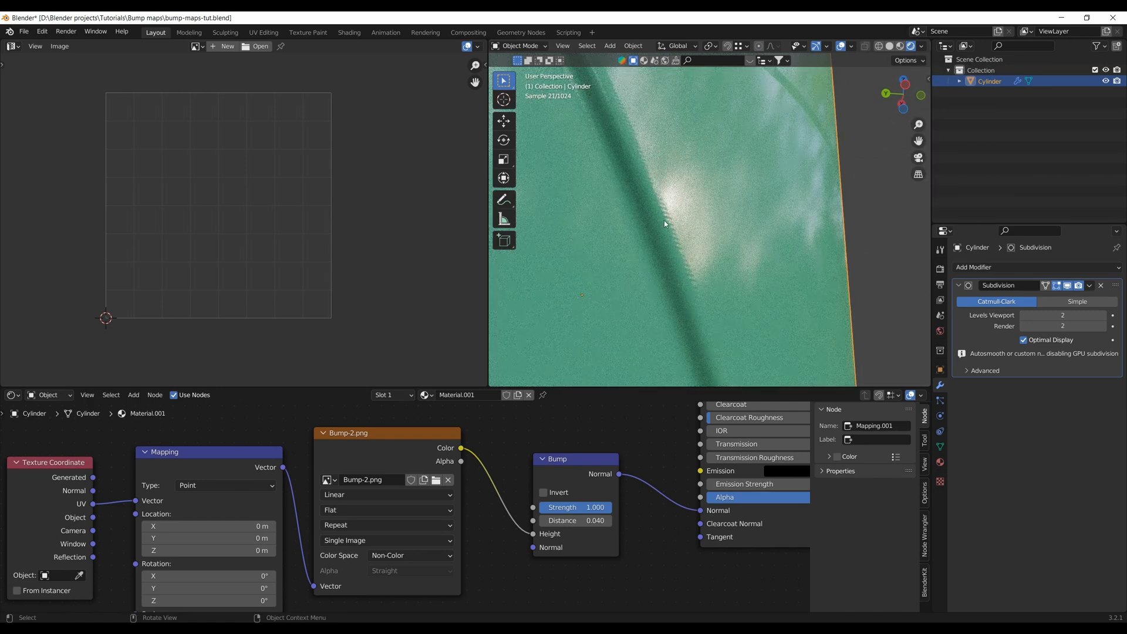
{"action": "scroll", "coordinate": [666, 227], "scroll_direction": "down", "scroll_amount": 1}
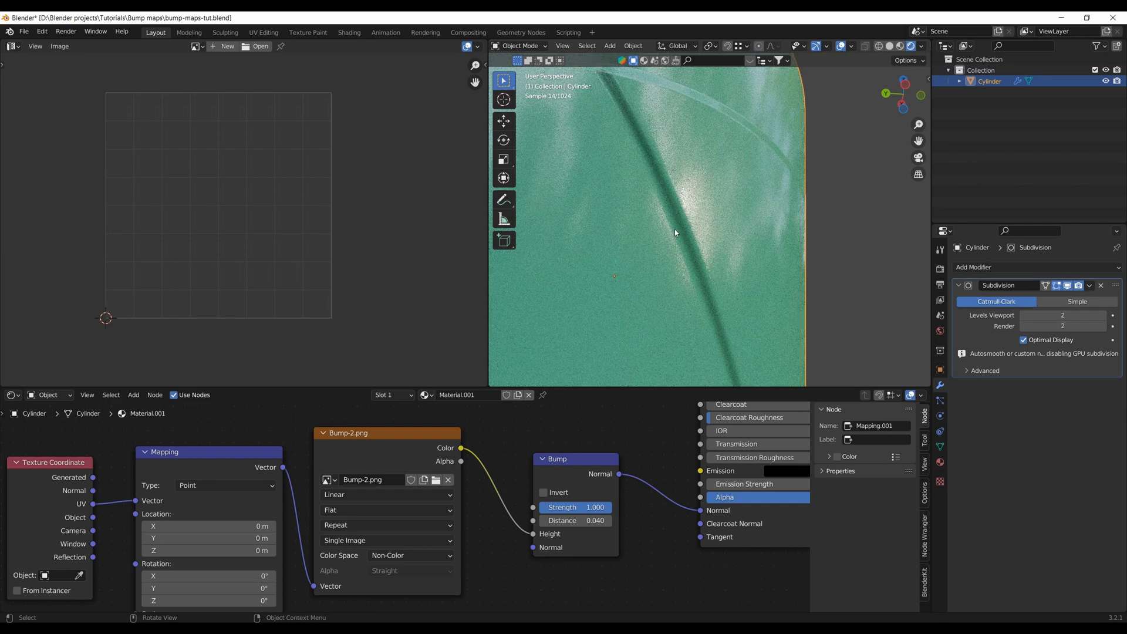
{"action": "scroll", "coordinate": [675, 232], "scroll_direction": "up", "scroll_amount": 1}
{"action": "scroll", "coordinate": [674, 230], "scroll_direction": "down", "scroll_amount": 7}
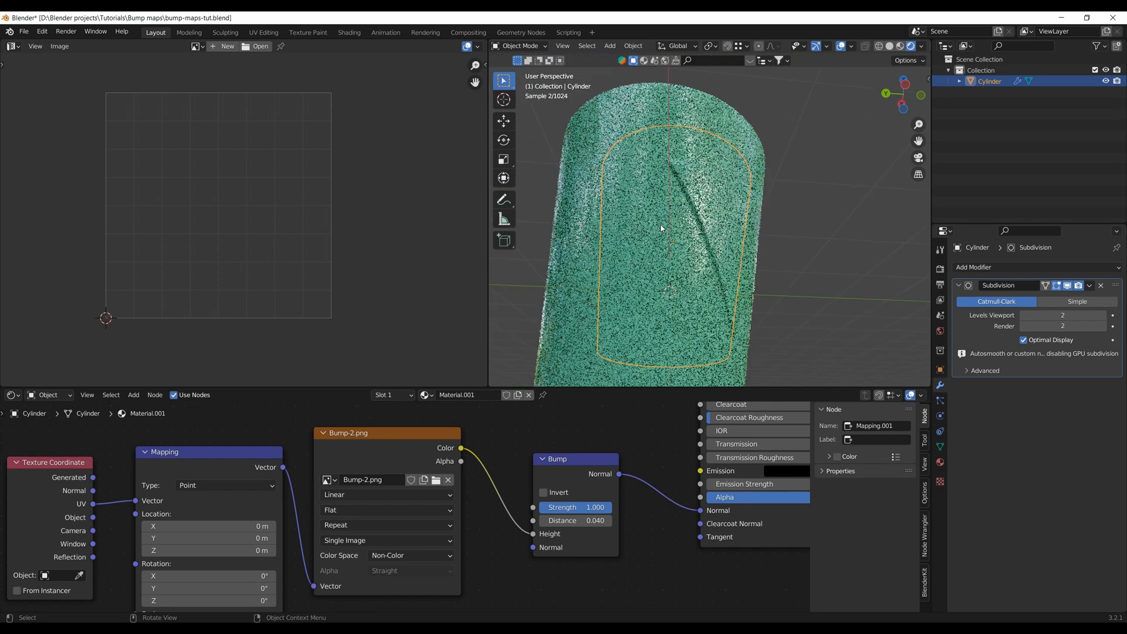
Set the Bump-2.png image texture's interpolation to Cubic and examine the triangle's bump edge on the cup
{"action": "middle_click_drag", "start_coordinate": [679, 230], "coordinate": [644, 263]}
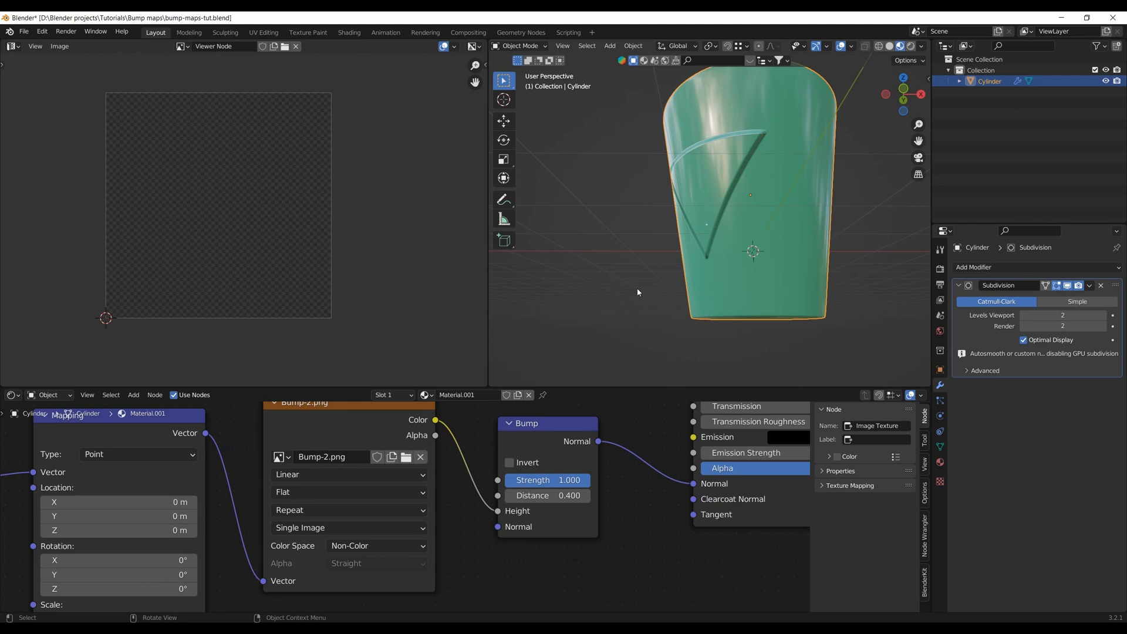
{"action": "scroll", "coordinate": [711, 256], "scroll_direction": "up", "scroll_amount": 2}
{"action": "scroll", "coordinate": [710, 256], "scroll_direction": "up", "scroll_amount": 2}
{"action": "middle_click_drag", "start_coordinate": [710, 257], "coordinate": [696, 242]}
{"action": "scroll", "coordinate": [341, 517], "scroll_direction": "up", "scroll_amount": 3}
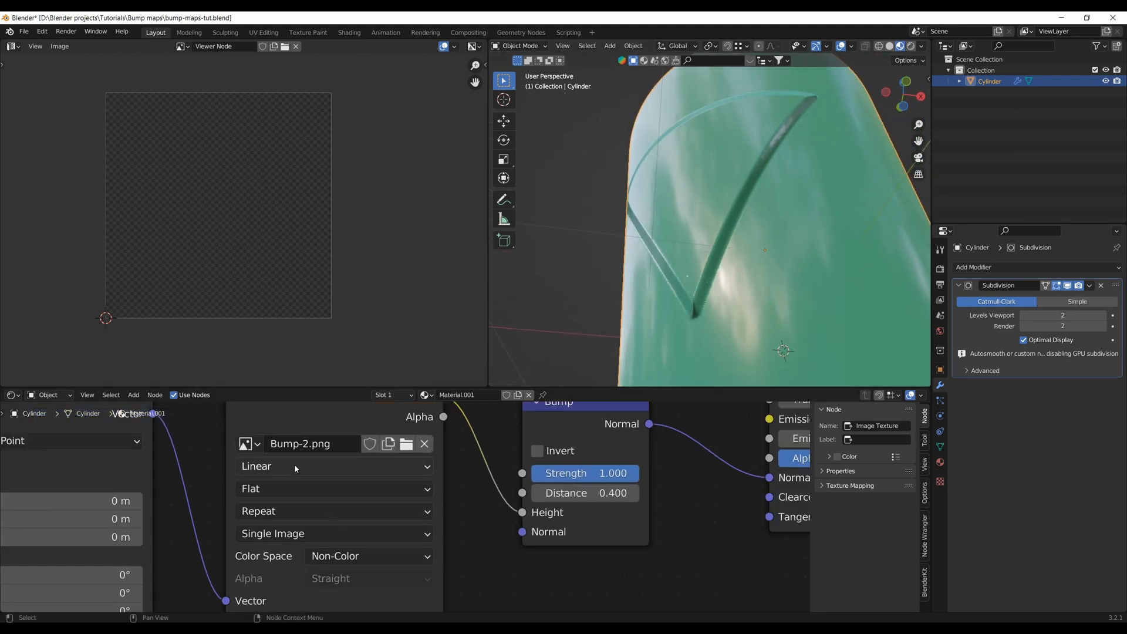
{"action": "left_click", "coordinate": [294, 465]}
{"action": "left_click", "coordinate": [276, 526]}
{"action": "middle_click_drag", "start_coordinate": [728, 294], "coordinate": [741, 302]}
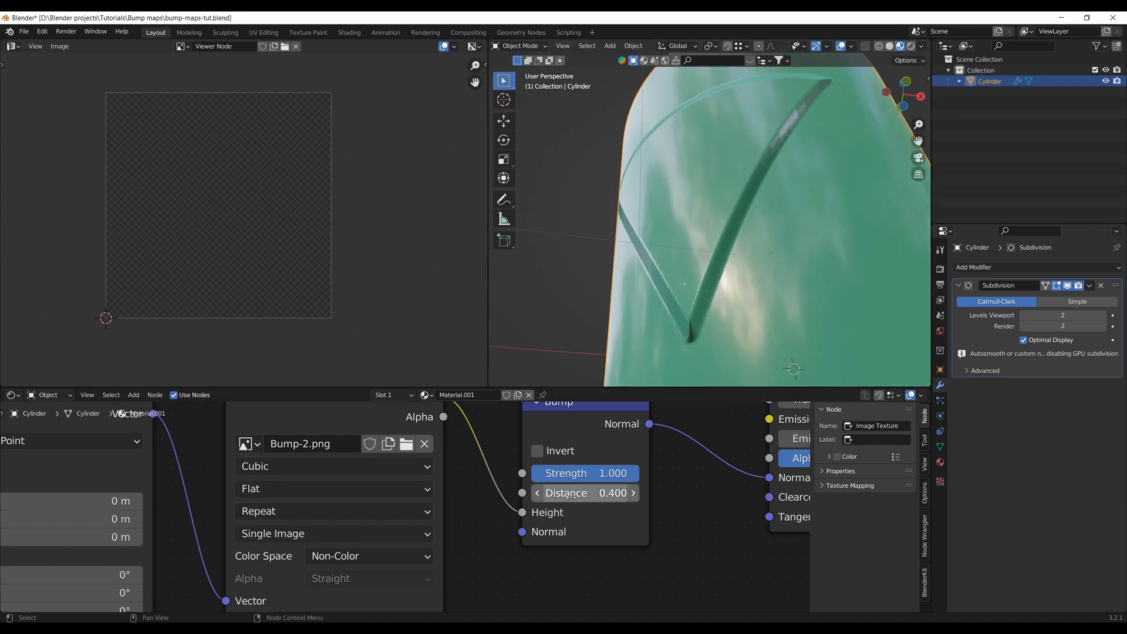
Set the Bump node's Distance to 1.000 and zoom in on the triangle's lower corner
{"action": "left_click", "coordinate": [587, 493]}
{"action": "type", "text": "1"}
{"action": "key", "text": "Return"}
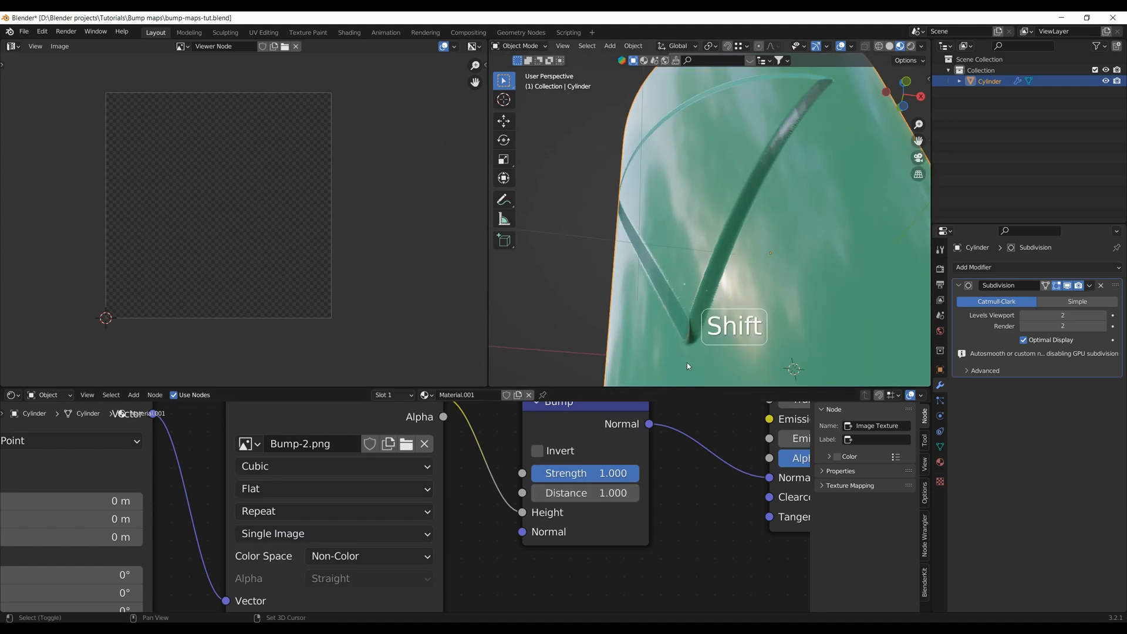
{"action": "key", "text": "shift+b"}
{"action": "left_click_drag", "start_coordinate": [698, 229], "coordinate": [711, 339]}
{"action": "middle_click_drag", "start_coordinate": [712, 339], "coordinate": [715, 342]}
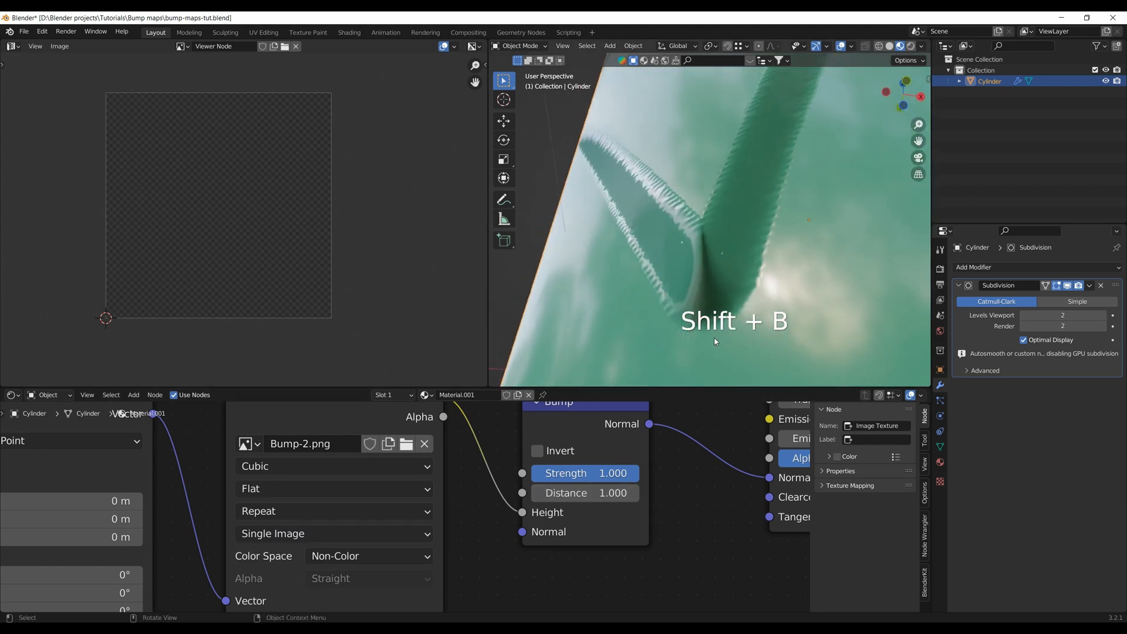
Switch the Bump-2.png texture's interpolation to Linear for comparison, then back to Cubic, and view the triangle
{"action": "left_click", "coordinate": [331, 465]}
{"action": "left_click", "coordinate": [272, 486]}
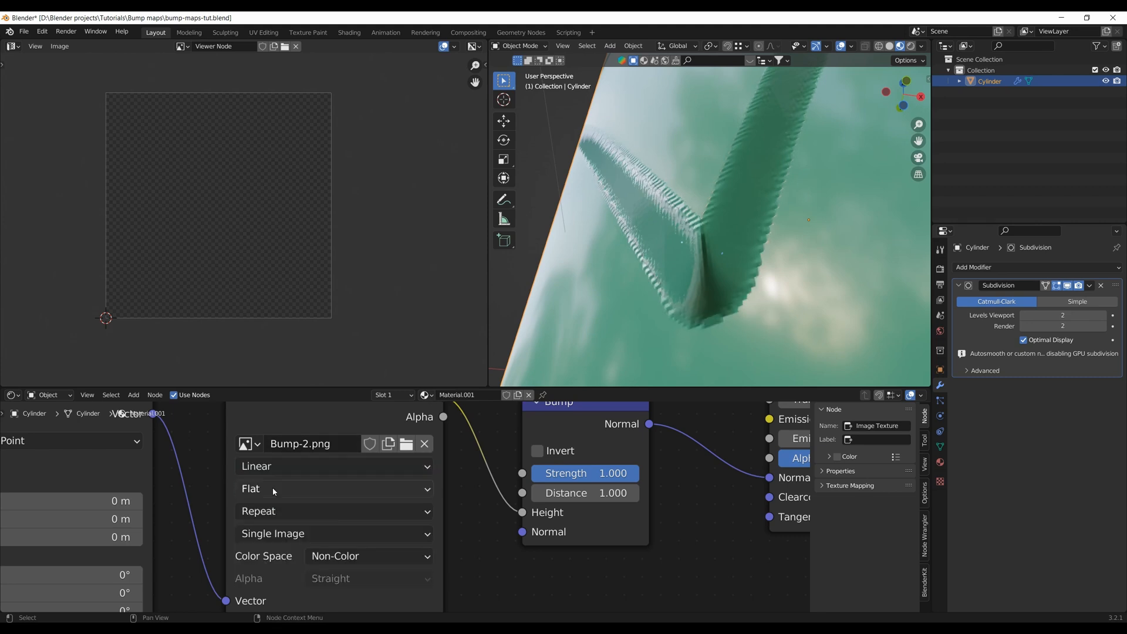
{"action": "middle_click_drag", "start_coordinate": [640, 320], "coordinate": [697, 308]}
{"action": "left_click", "coordinate": [270, 467]}
{"action": "left_click", "coordinate": [265, 527]}
{"action": "scroll", "coordinate": [606, 296], "scroll_direction": "down", "scroll_amount": 4}
{"action": "scroll", "coordinate": [705, 262], "scroll_direction": "down", "scroll_amount": 3}
{"action": "middle_click_drag", "start_coordinate": [706, 261], "coordinate": [692, 278], "text": "shift"}
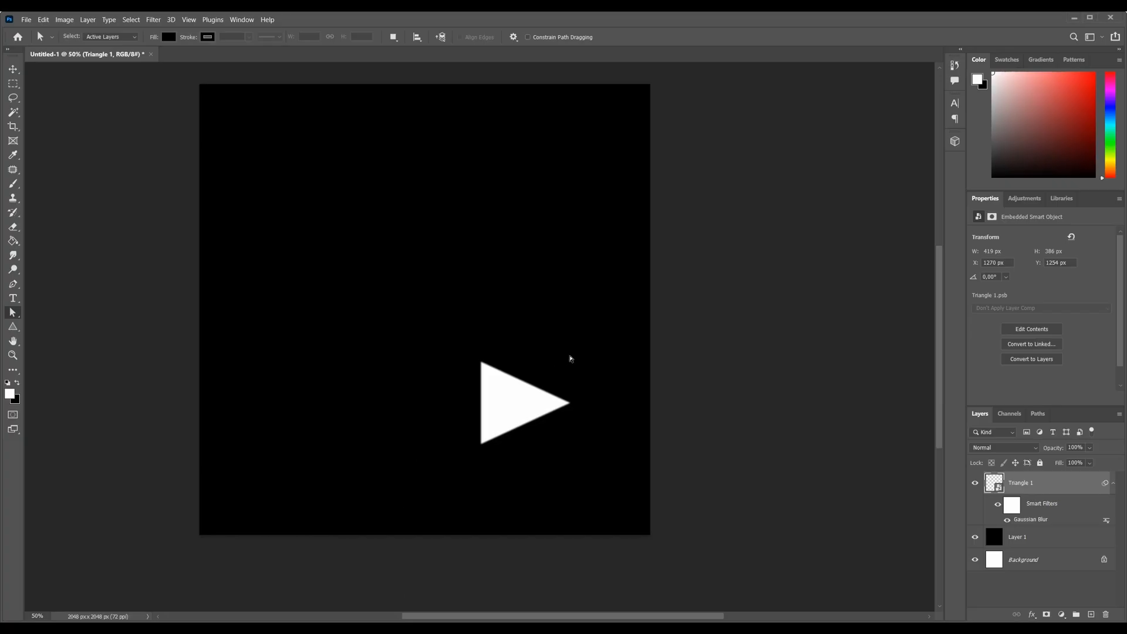
Switch to Photoshop and check the bit depth options of the Untitled-1 image
{"action": "left_click", "coordinate": [64, 20]}
{"action": "mouse_move", "coordinate": [84, 33]}
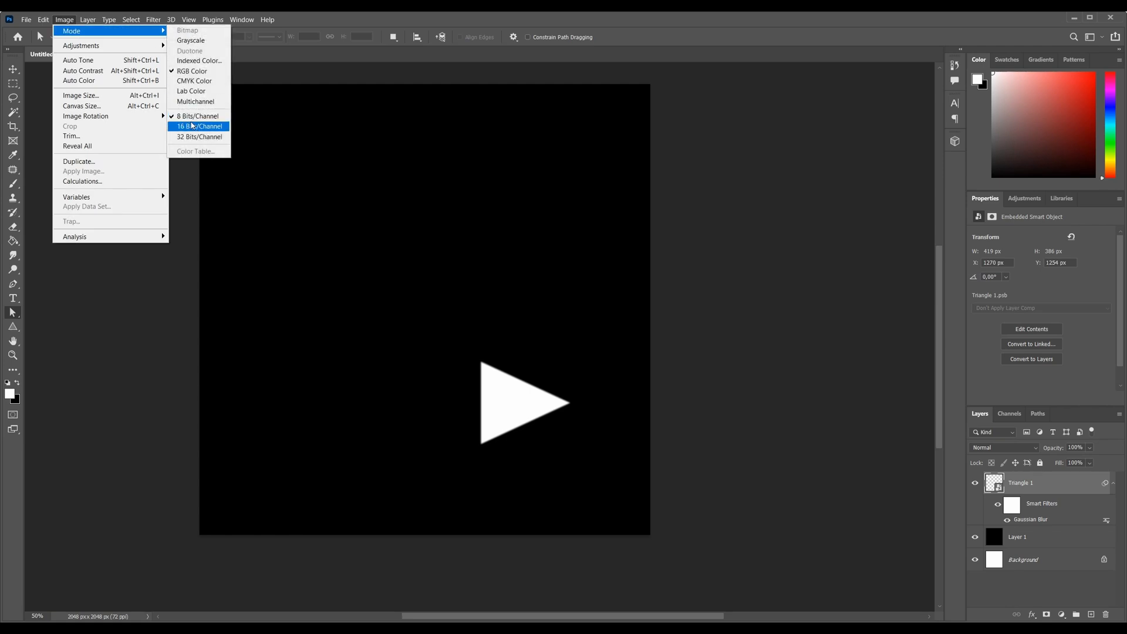
{"action": "left_click", "coordinate": [195, 117]}
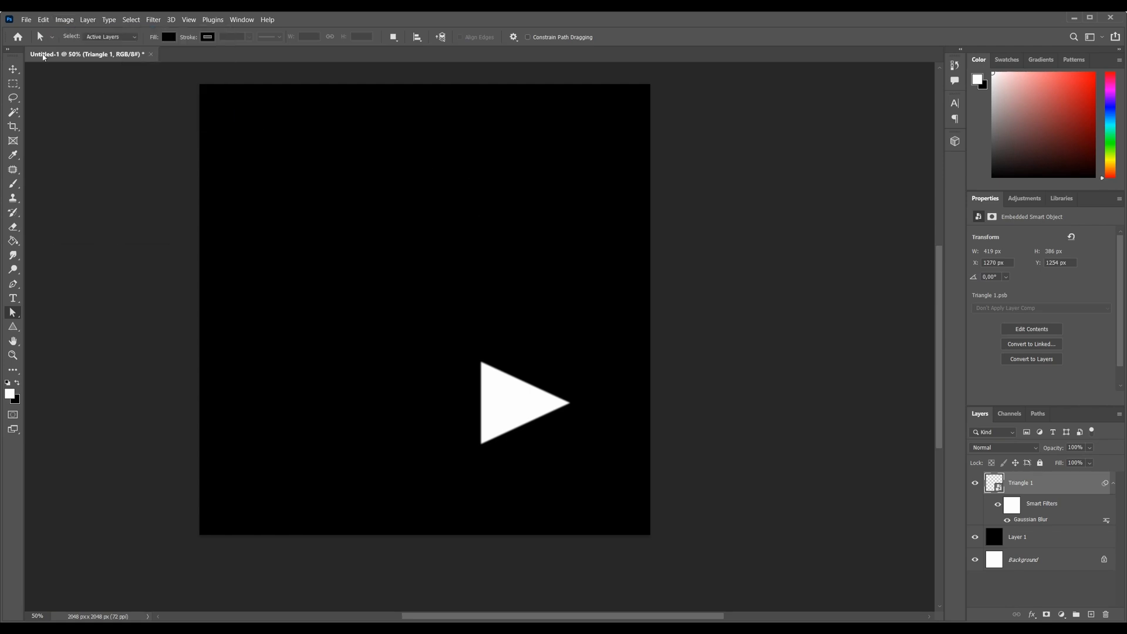
Create a new 2048 × 2048 px RGB document at 72 pixels/inch with 16-bit color depth
{"action": "left_click", "coordinate": [44, 19]}
{"action": "left_click", "coordinate": [27, 19]}
{"action": "left_click", "coordinate": [37, 30]}
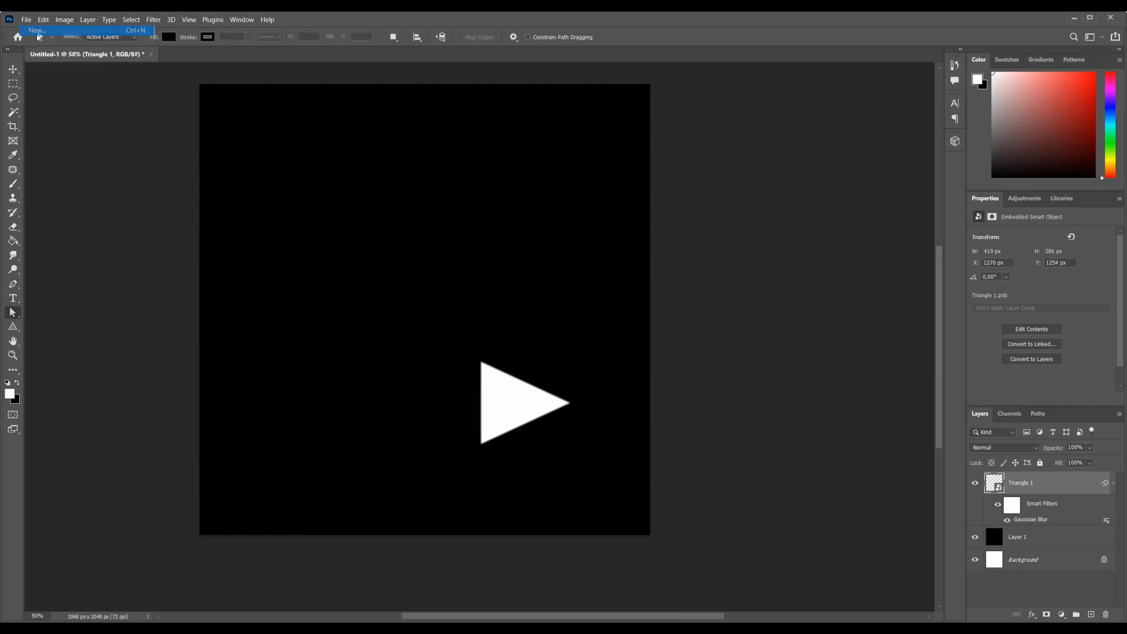
{"action": "left_click", "coordinate": [784, 287]}
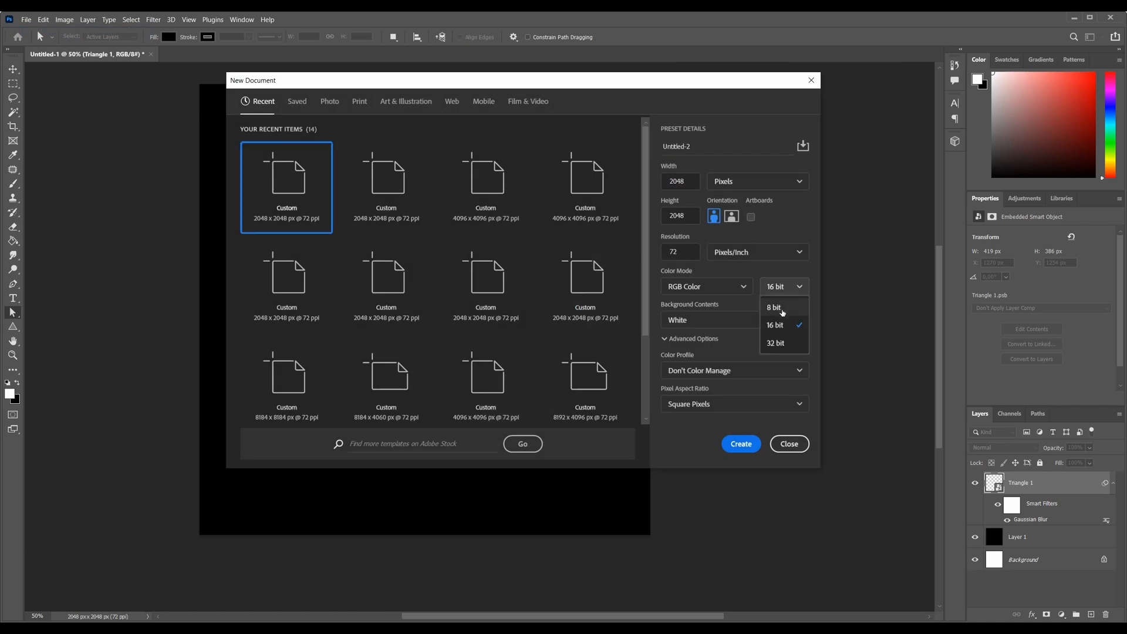
{"action": "left_click", "coordinate": [781, 326]}
{"action": "left_click", "coordinate": [741, 444]}
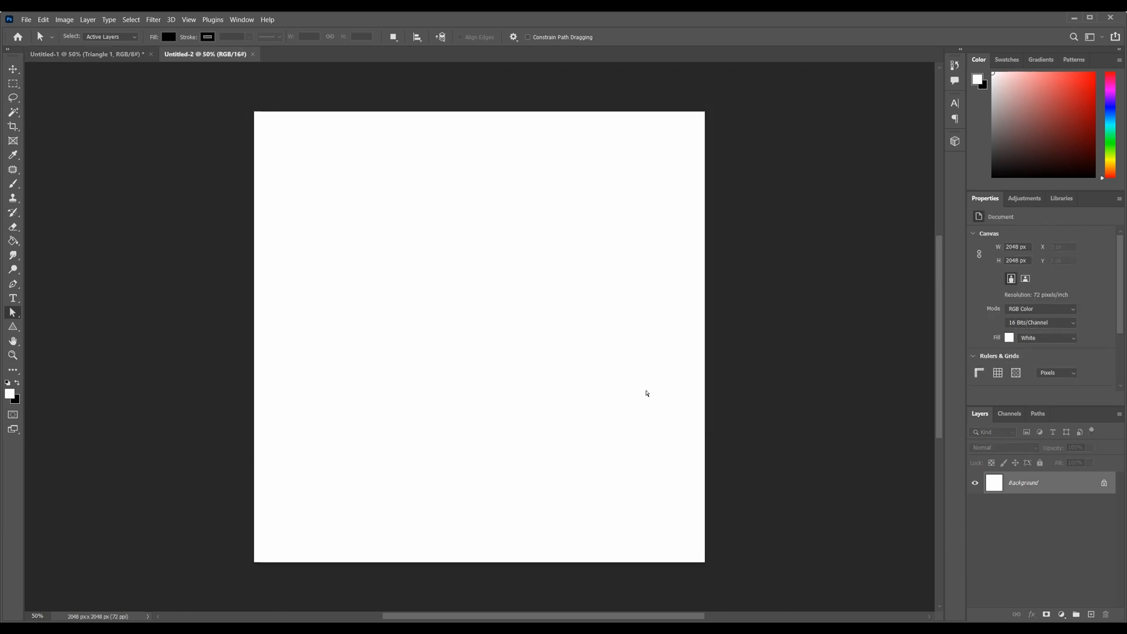
Stamp all visible layers of Untitled-1 into a new layer and copy the whole image into the 16-bit document
{"action": "left_click", "coordinate": [132, 54]}
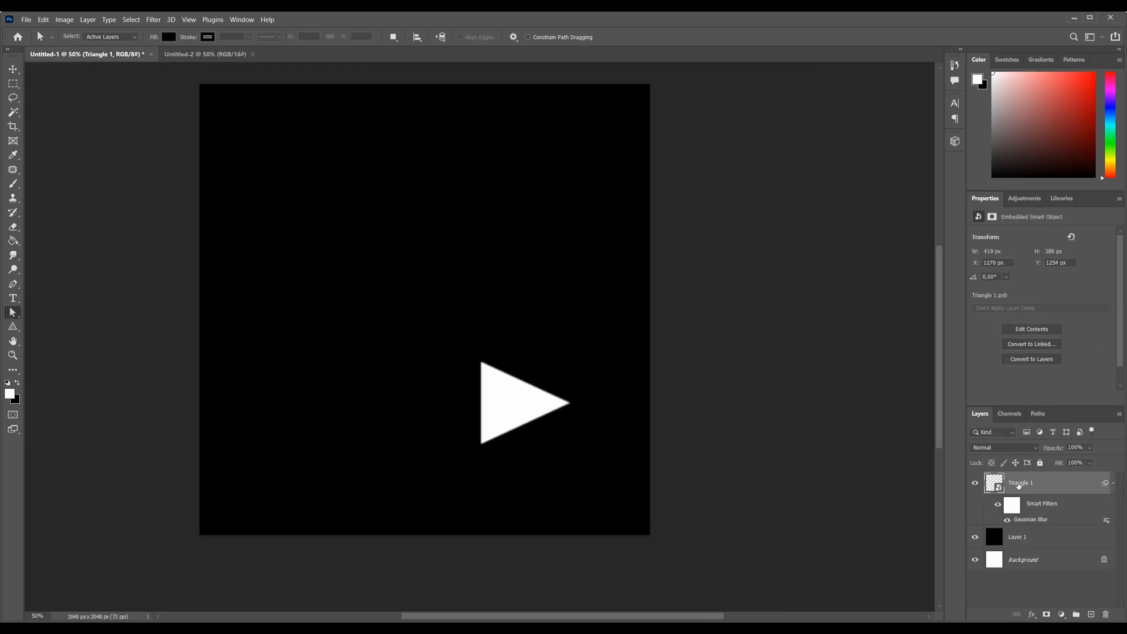
{"action": "key", "text": "ctrl+shift+alt+e"}
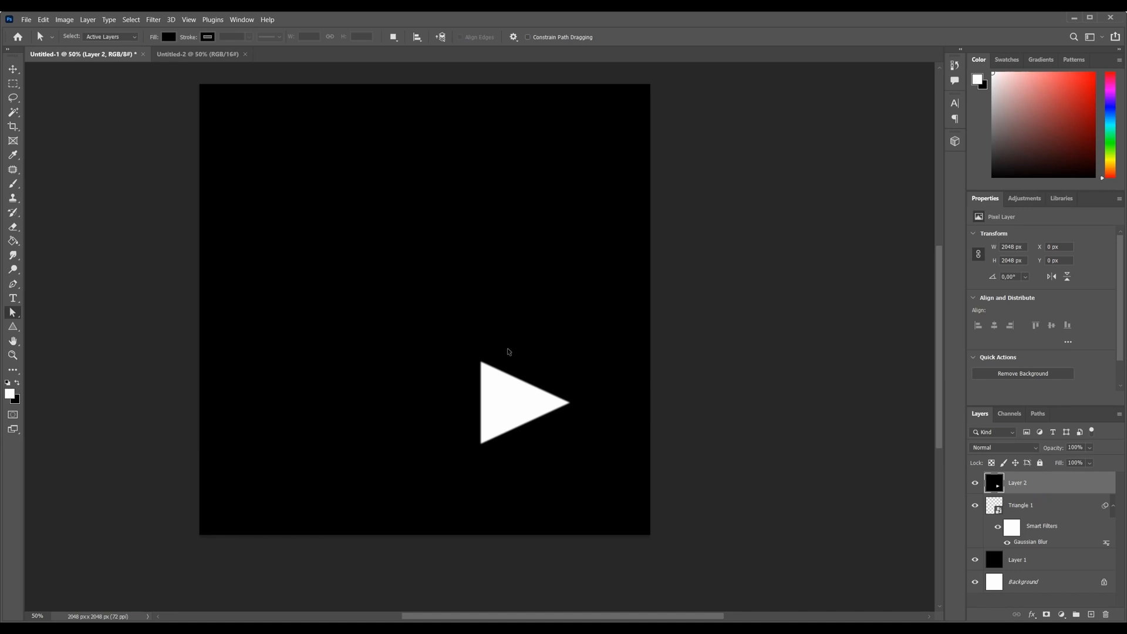
{"action": "key", "text": "ctrl+a"}
{"action": "key", "text": "ctrl+c"}
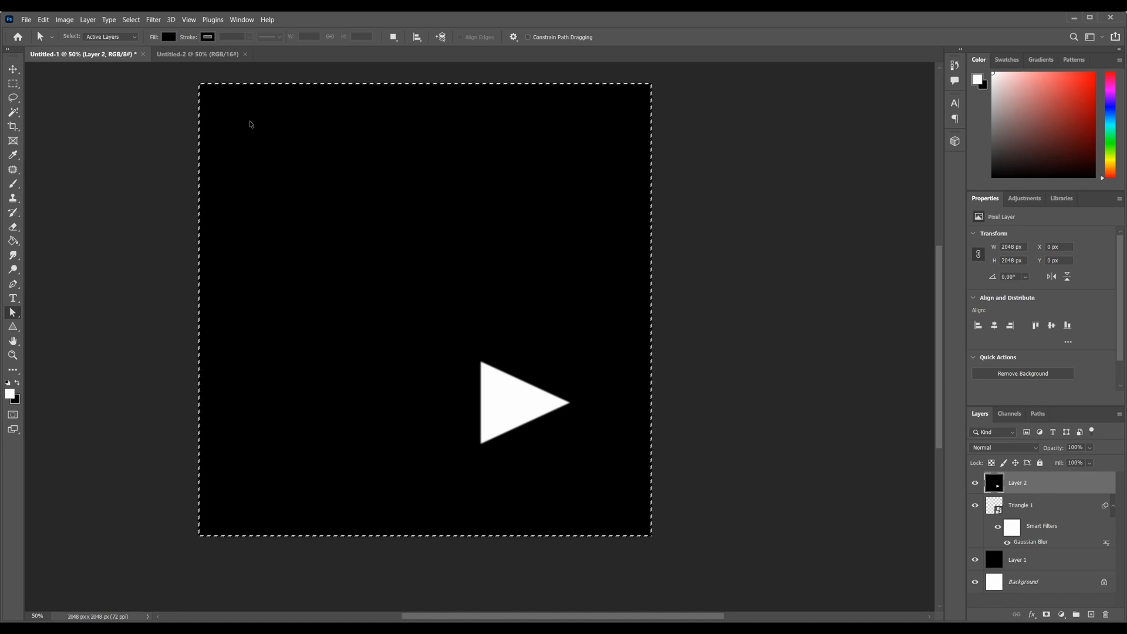
{"action": "left_click", "coordinate": [198, 54]}
{"action": "key", "text": "ctrl+v"}
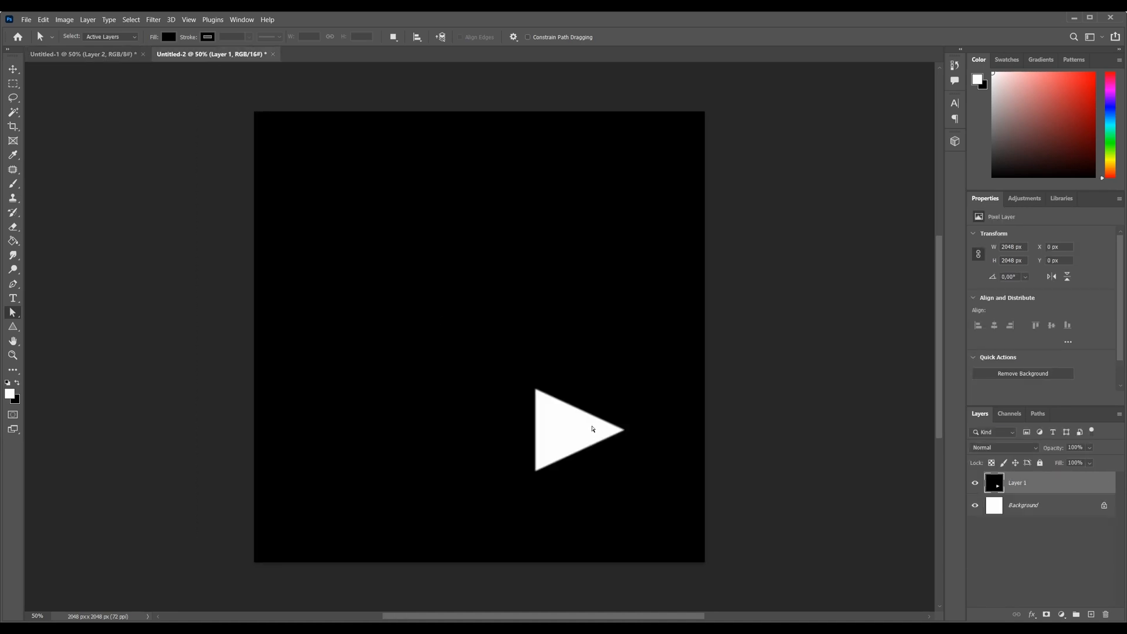
Draw a white triangle shape about 427 × 353 px over the pasted triangle
{"action": "left_click_drag", "start_coordinate": [12, 325], "coordinate": [61, 350]}
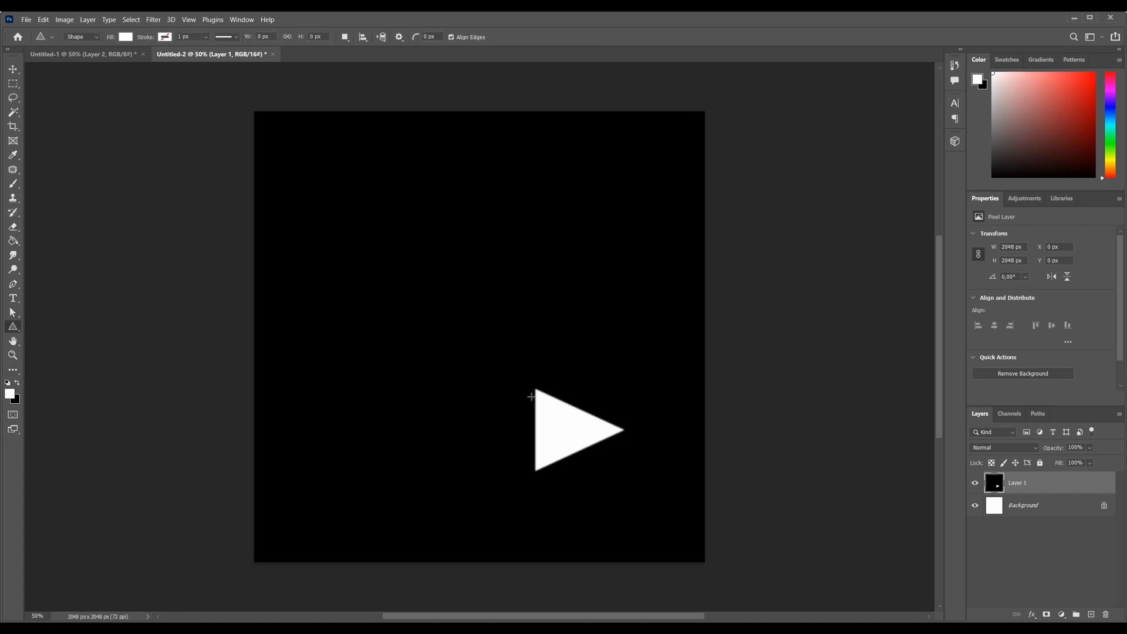
{"action": "left_click_drag", "start_coordinate": [536, 388], "coordinate": [622, 463]}
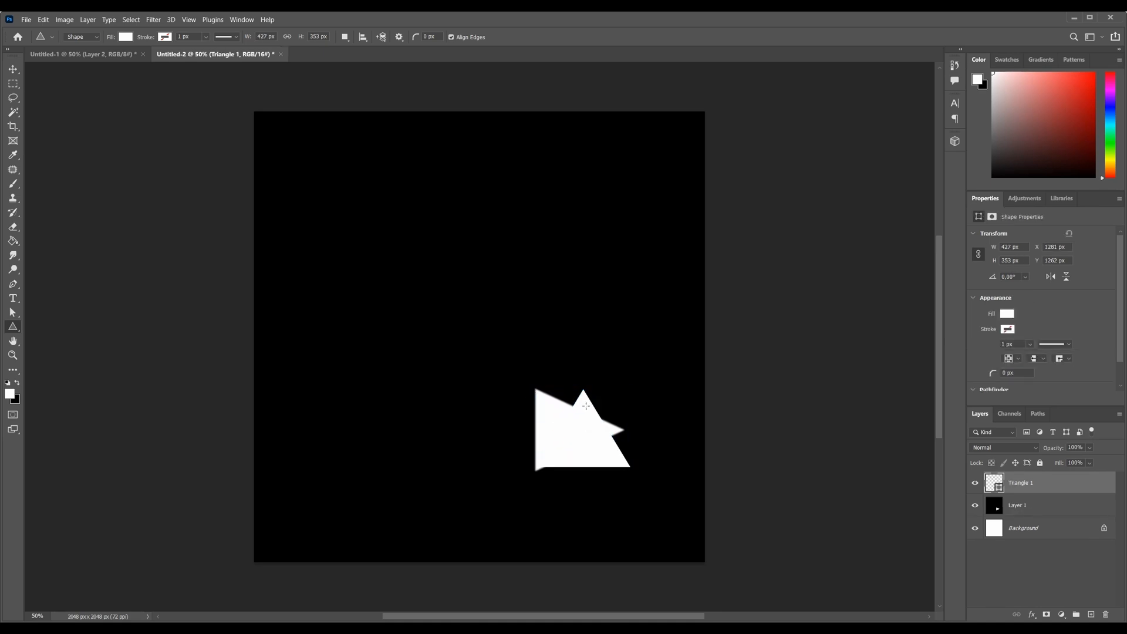
{"action": "left_click", "coordinate": [584, 413]}
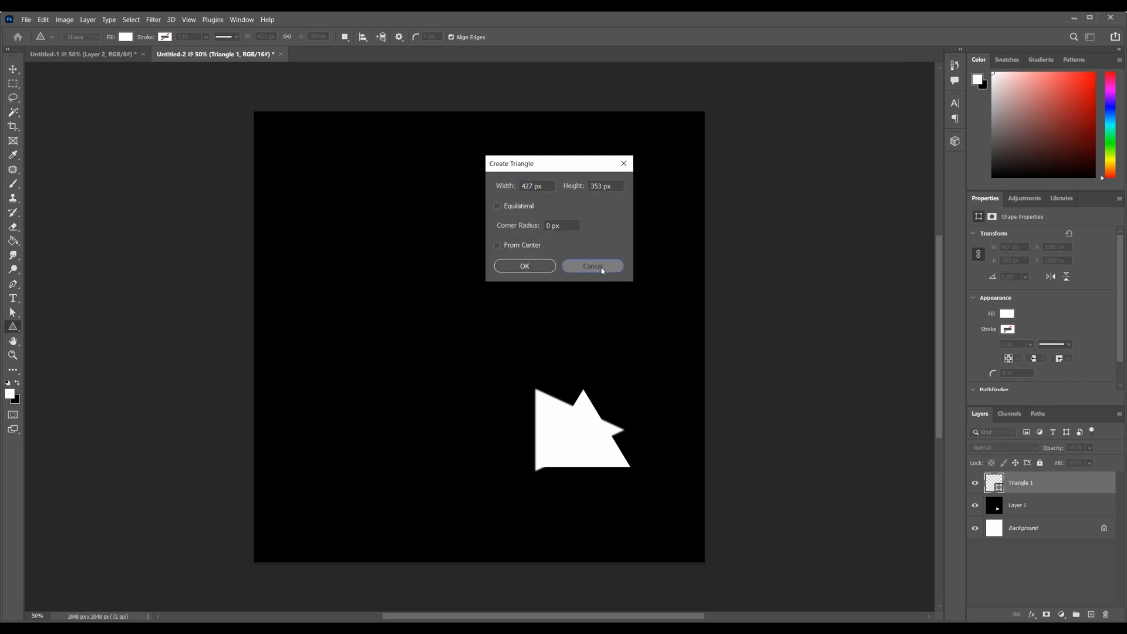
{"action": "left_click", "coordinate": [591, 268]}
Rotate the new triangle 90° clockwise and move it so its base lines up with the pasted triangle
{"action": "key", "text": "ctrl+t"}
{"action": "right_click", "coordinate": [586, 430]}
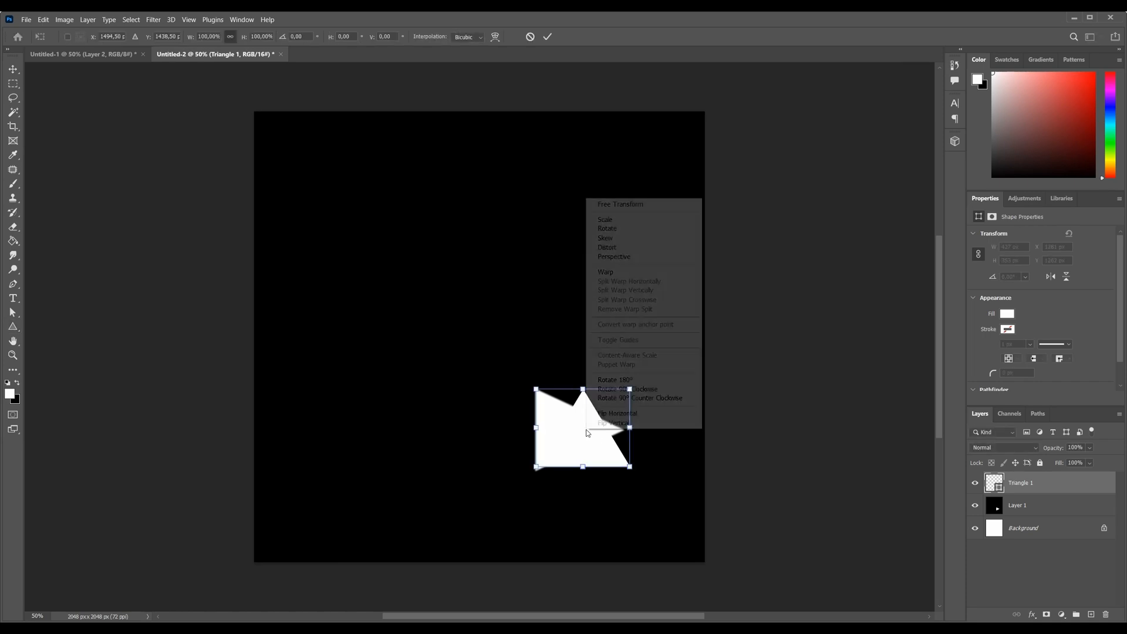
{"action": "left_click", "coordinate": [652, 389]}
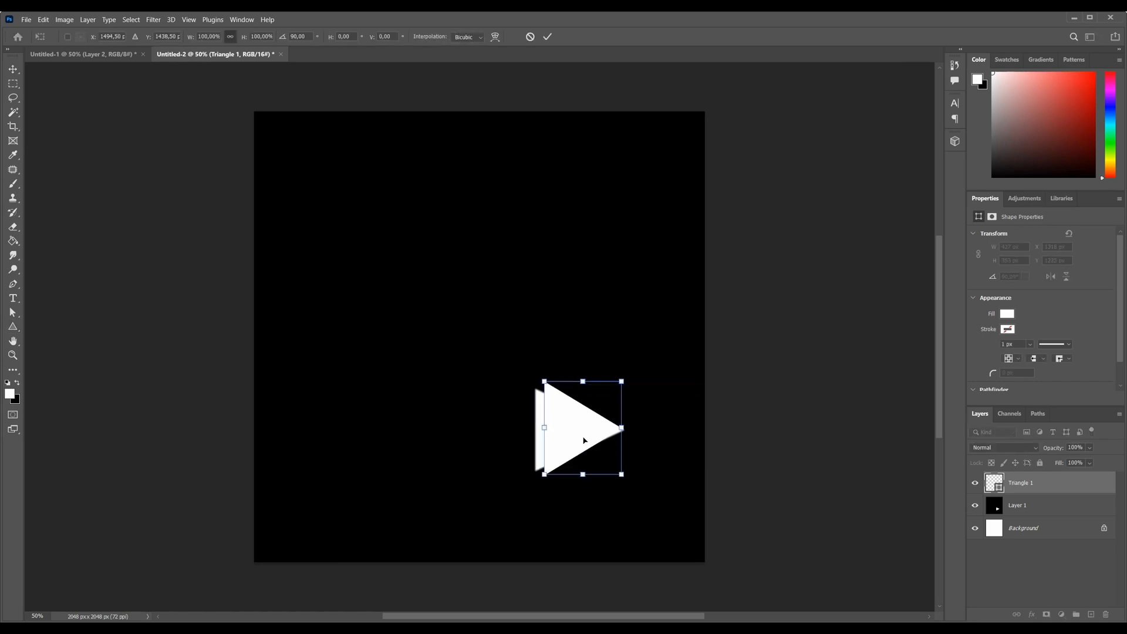
{"action": "left_click_drag", "start_coordinate": [605, 439], "coordinate": [571, 440]}
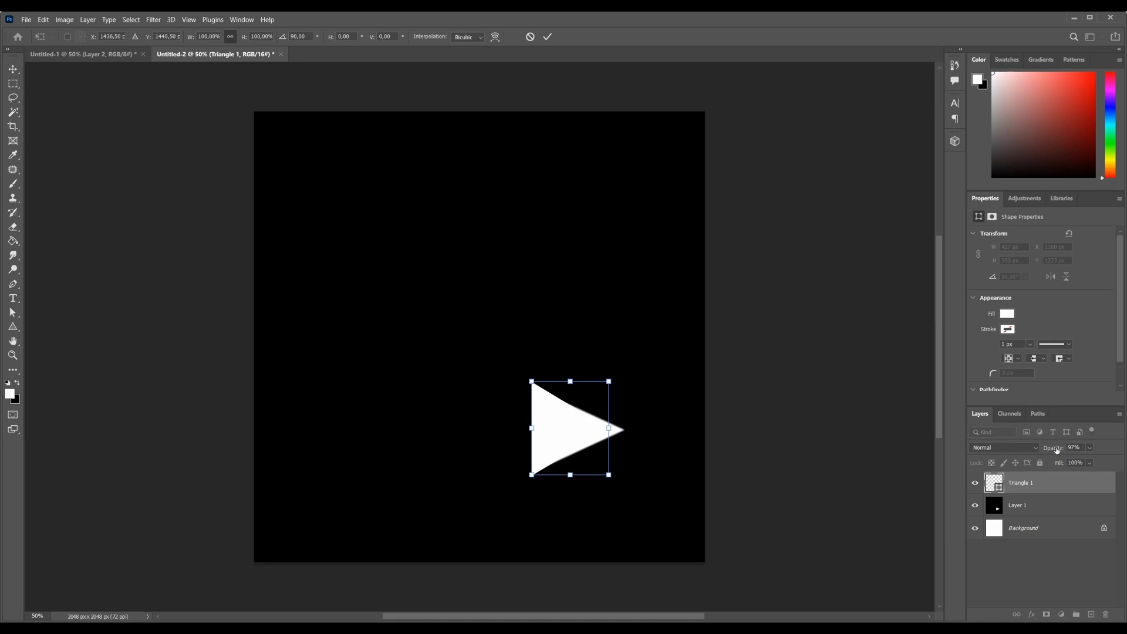
Lower the triangle shape's opacity to 66% and distort its bounding box until its outline matches the pasted triangle
{"action": "left_click_drag", "start_coordinate": [1057, 450], "coordinate": [1040, 451]}
{"action": "key", "text": "ctrl+plus"}
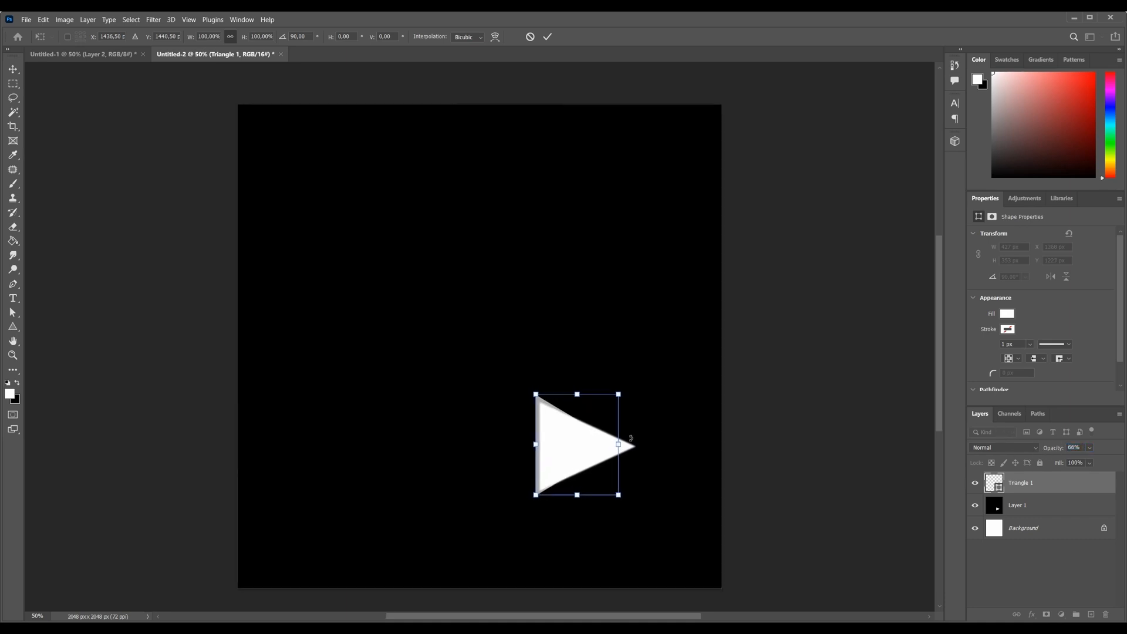
{"action": "key", "text": "ctrl+plus"}
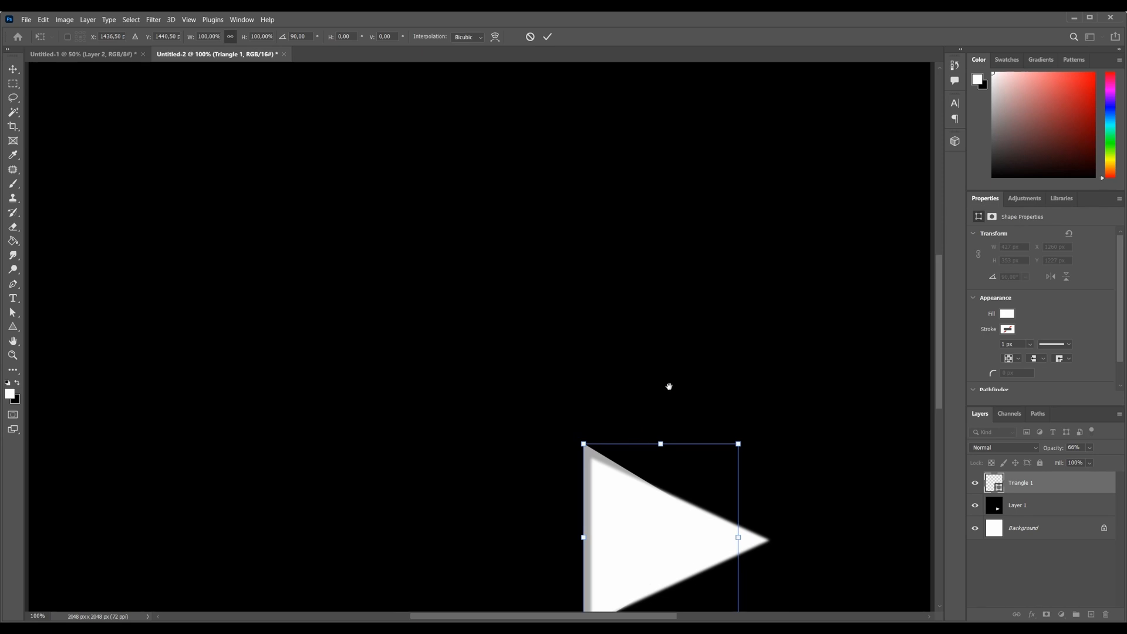
{"action": "left_click_drag", "start_coordinate": [668, 387], "coordinate": [636, 302]}
{"action": "left_click_drag", "start_coordinate": [529, 289], "coordinate": [536, 306], "text": "ctrl"}
{"action": "left_click_drag", "start_coordinate": [529, 476], "coordinate": [536, 466], "text": "ctrl"}
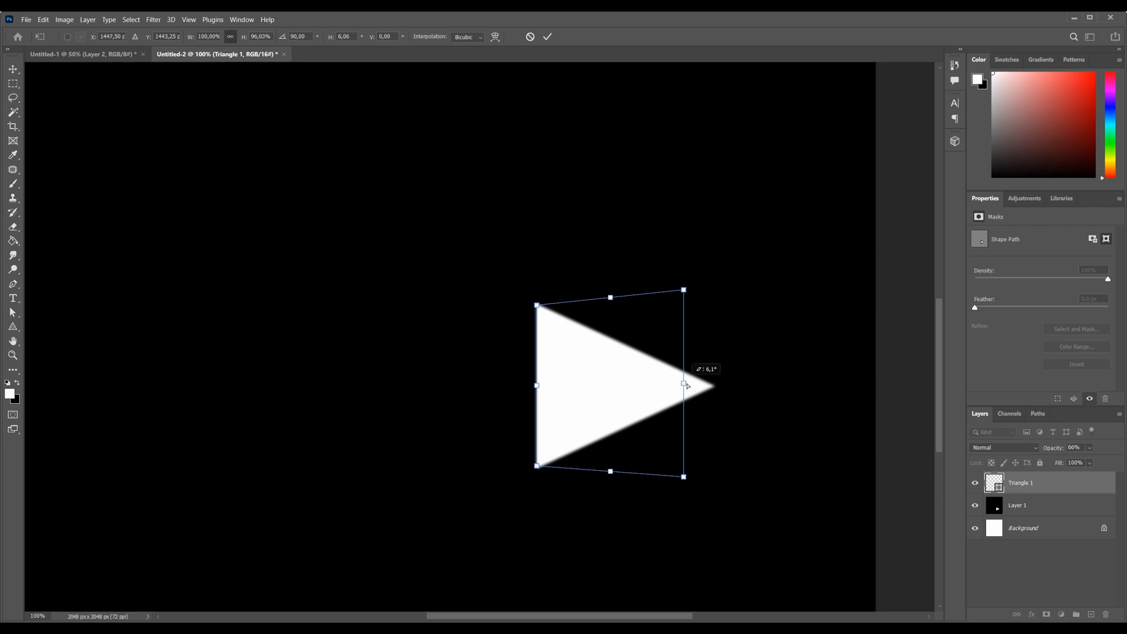
{"action": "left_click_drag", "start_coordinate": [687, 385], "coordinate": [714, 386], "text": "ctrl"}
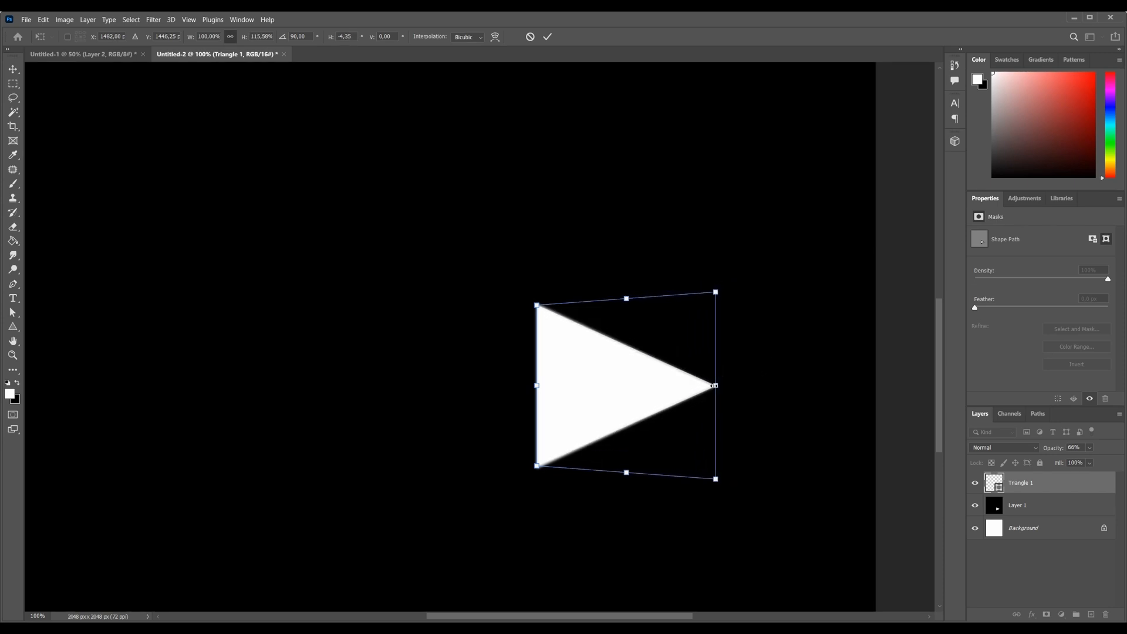
{"action": "key", "text": "Return"}
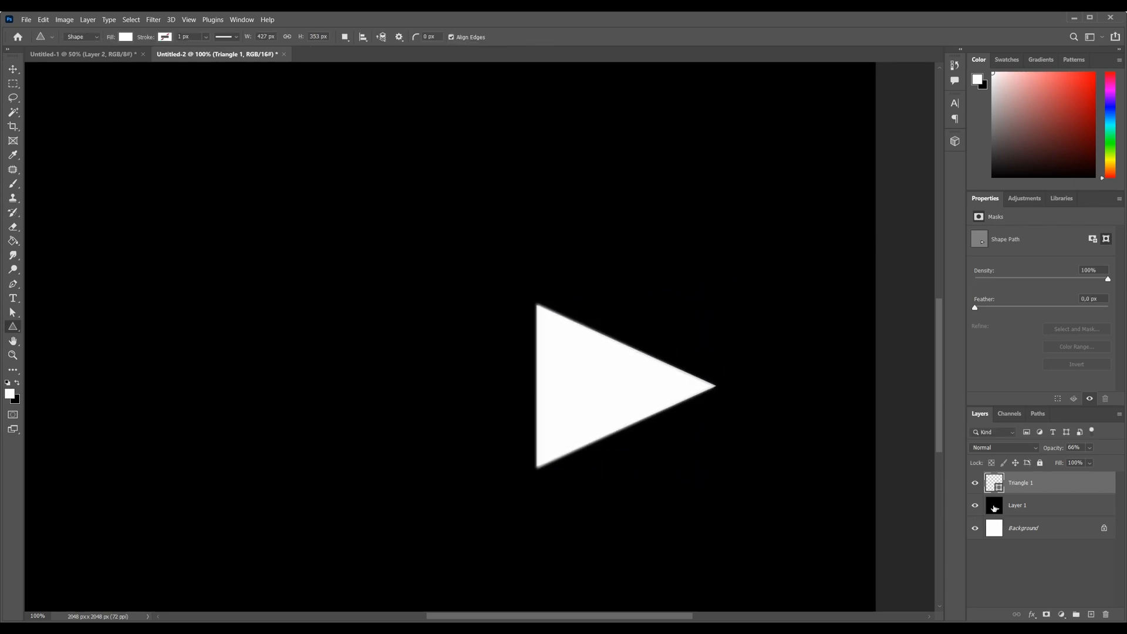
Hide the pasted Layer 1 and fill the Background layer with black
{"action": "left_click", "coordinate": [976, 505]}
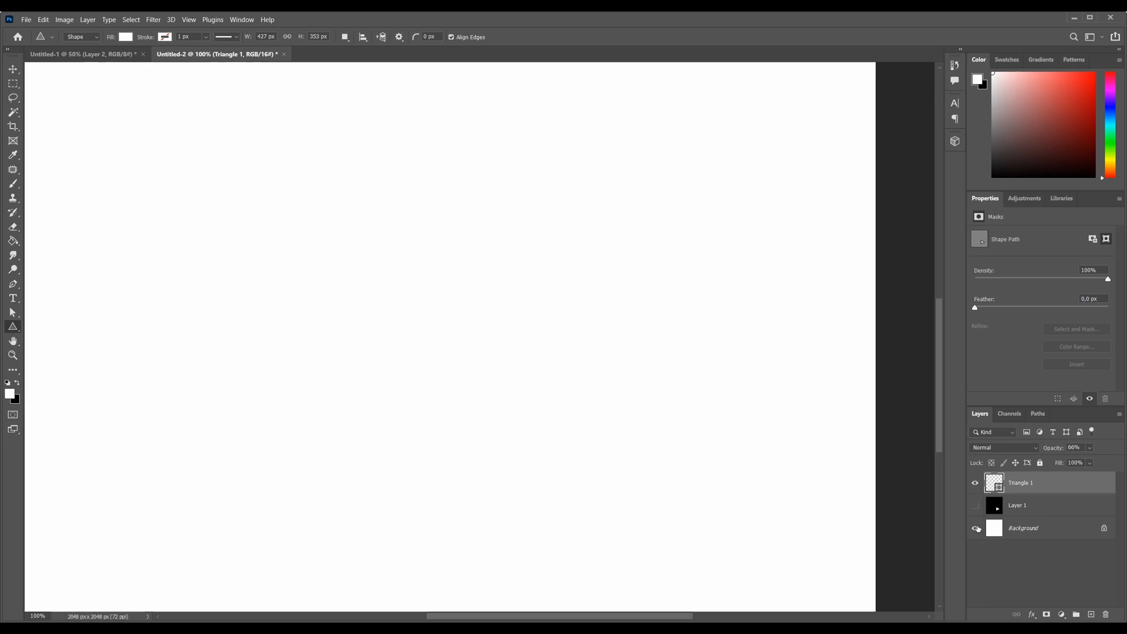
{"action": "left_click", "coordinate": [985, 530]}
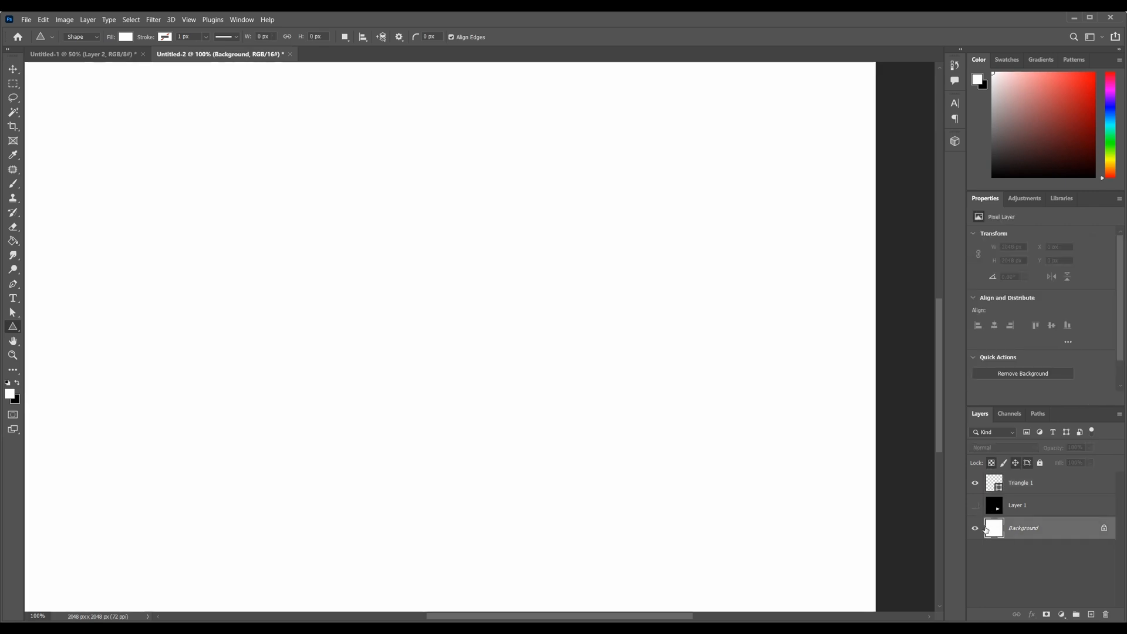
{"action": "key", "text": "ctrl+BackSpace"}
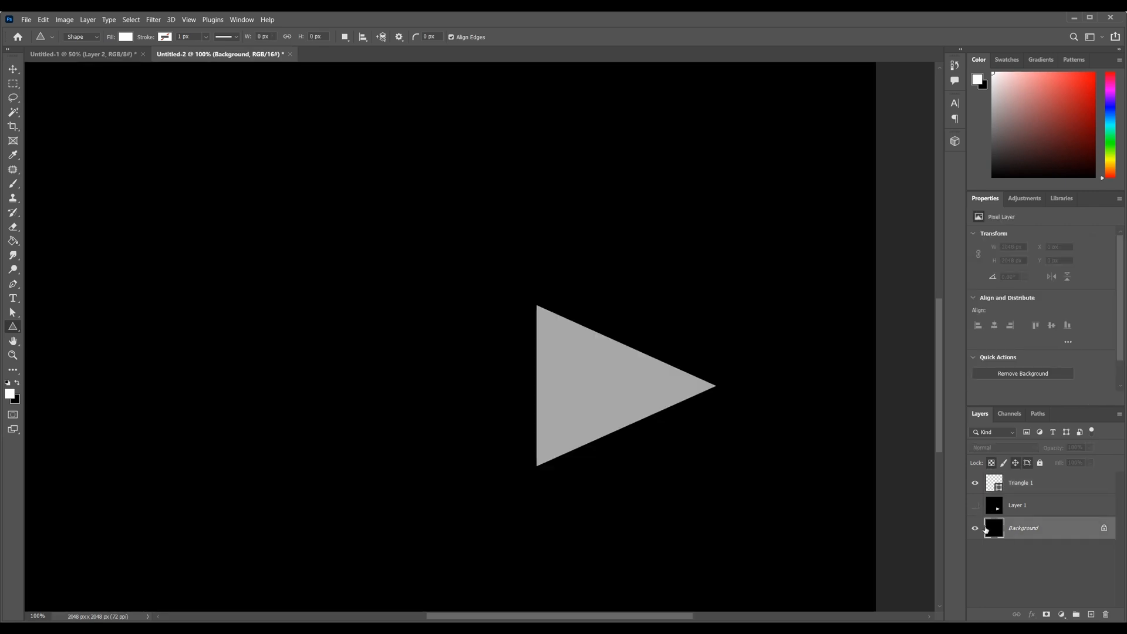
Set the Triangle 1 layer's opacity to 100%
{"action": "left_click", "coordinate": [1030, 487]}
{"action": "type", "text": "100"}
{"action": "key", "text": "Return"}
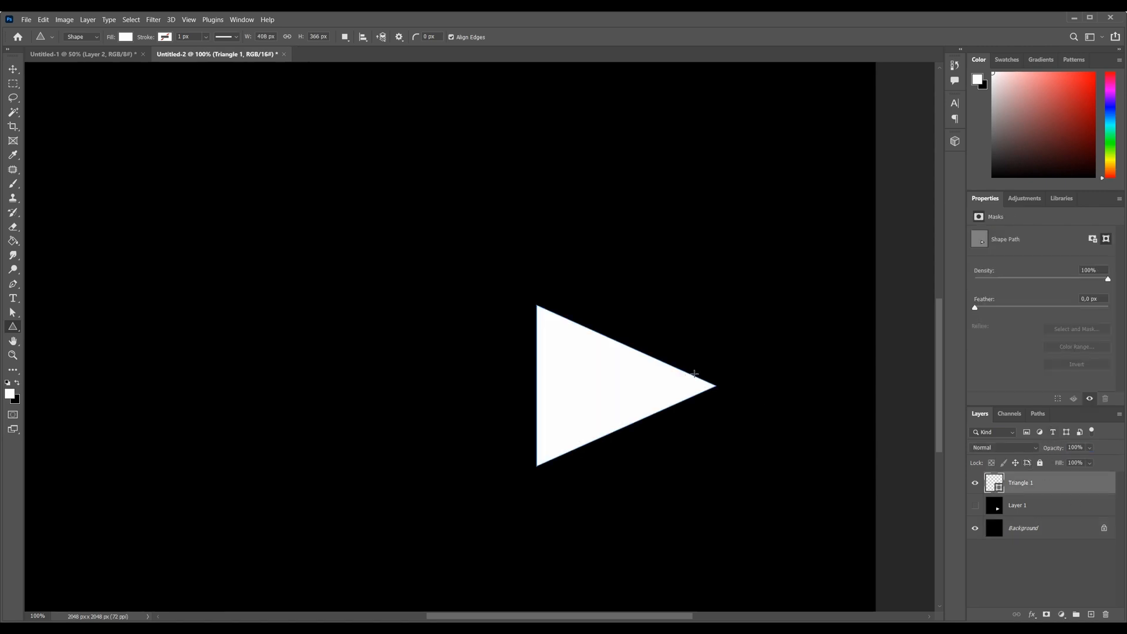
Convert the Triangle 1 layer to a smart object and apply a Gaussian Blur with a 3.3-pixel radius
{"action": "key", "text": "h"}
{"action": "right_click", "coordinate": [1090, 482]}
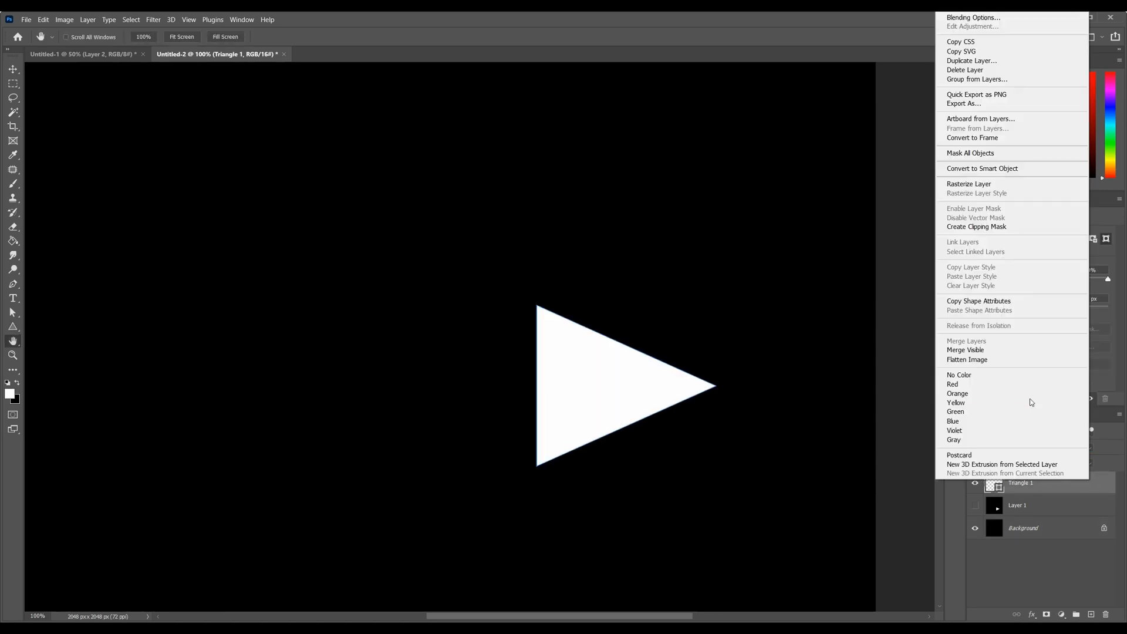
{"action": "left_click", "coordinate": [977, 172]}
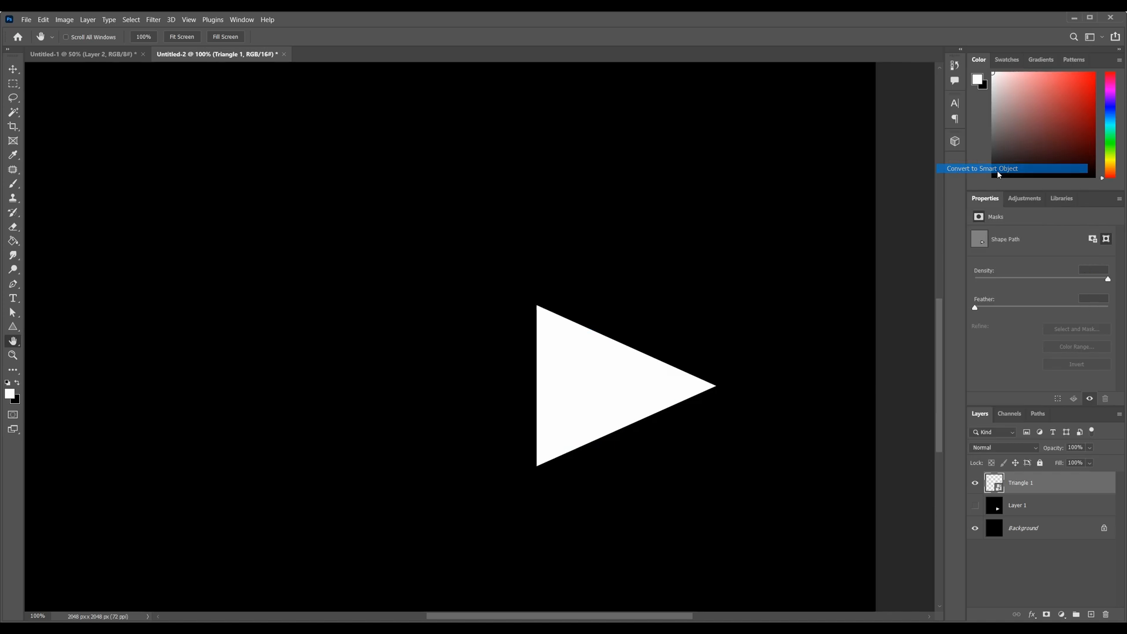
{"action": "left_click", "coordinate": [153, 19]}
{"action": "mouse_move", "coordinate": [206, 152]}
{"action": "left_click", "coordinate": [312, 189]}
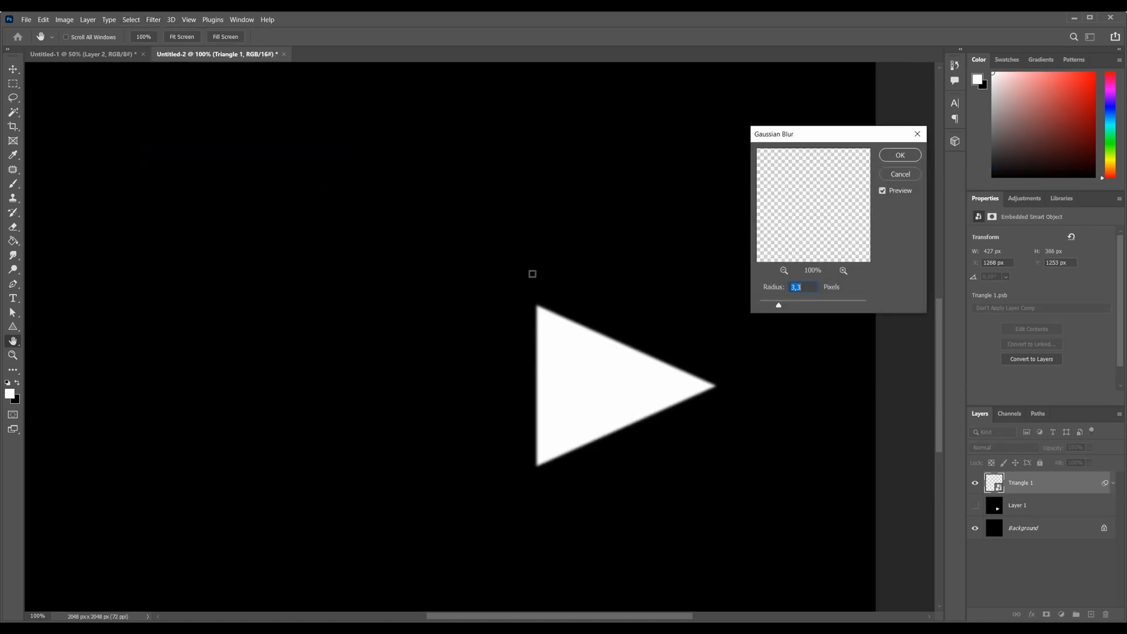
{"action": "left_click", "coordinate": [900, 156]}
{"action": "key", "text": "ctrl+minus"}
{"action": "key", "text": "ctrl+minus"}
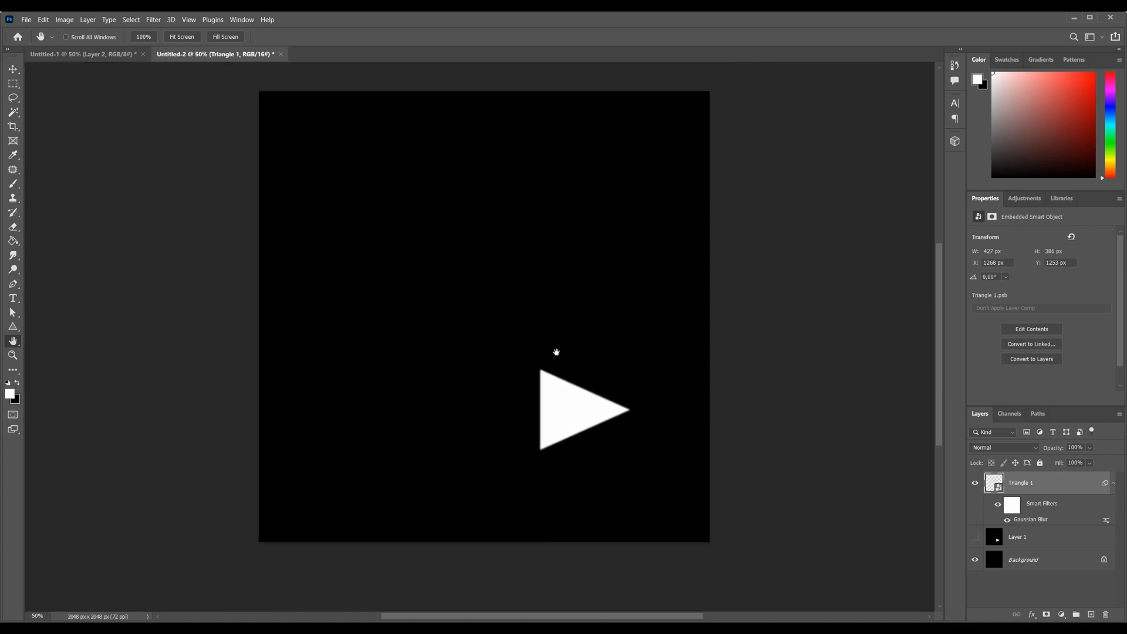
Save a PNG copy of the blurred triangle image to the desktop as Bump-3 with the large file size option
{"action": "left_click", "coordinate": [26, 19]}
{"action": "left_click", "coordinate": [71, 156]}
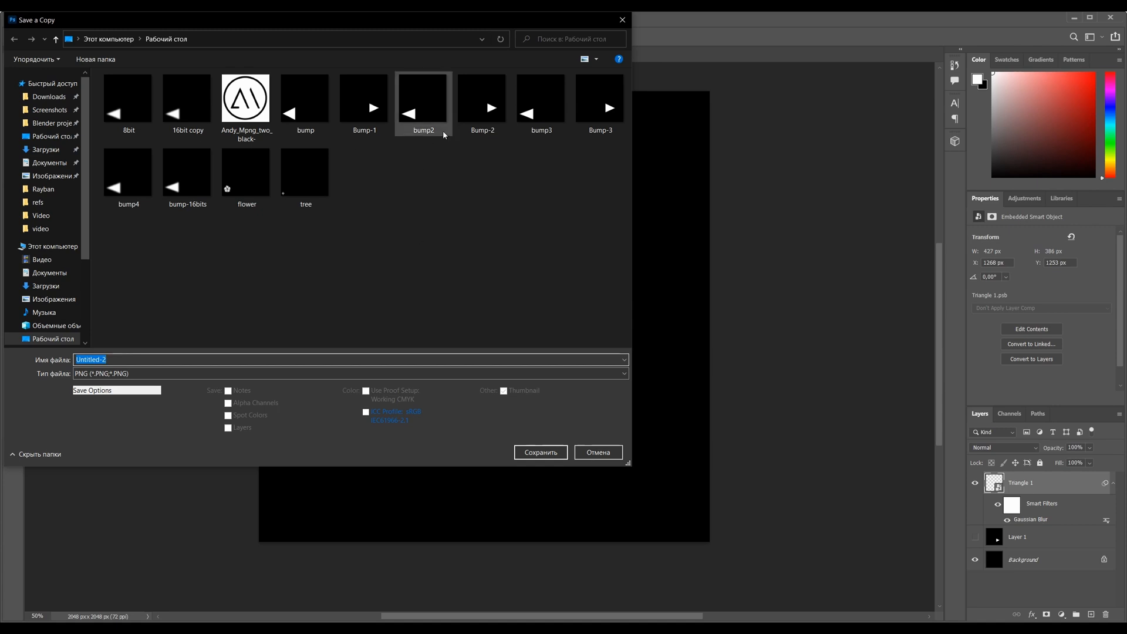
{"action": "left_click", "coordinate": [565, 115]}
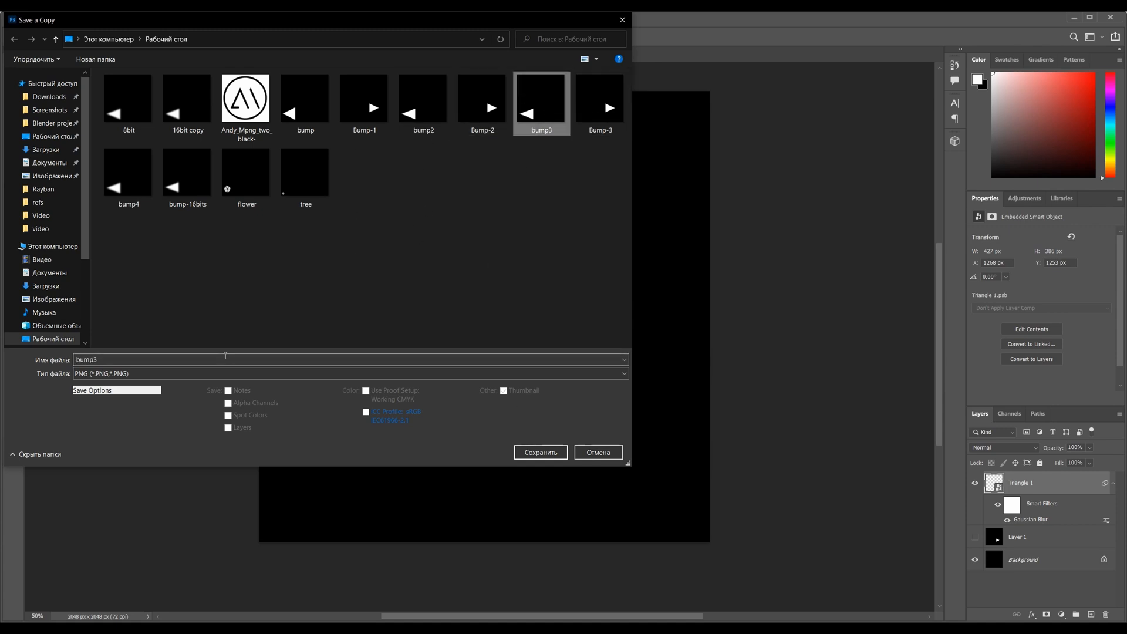
{"action": "key", "text": "Left"}
{"action": "key", "text": "Return"}
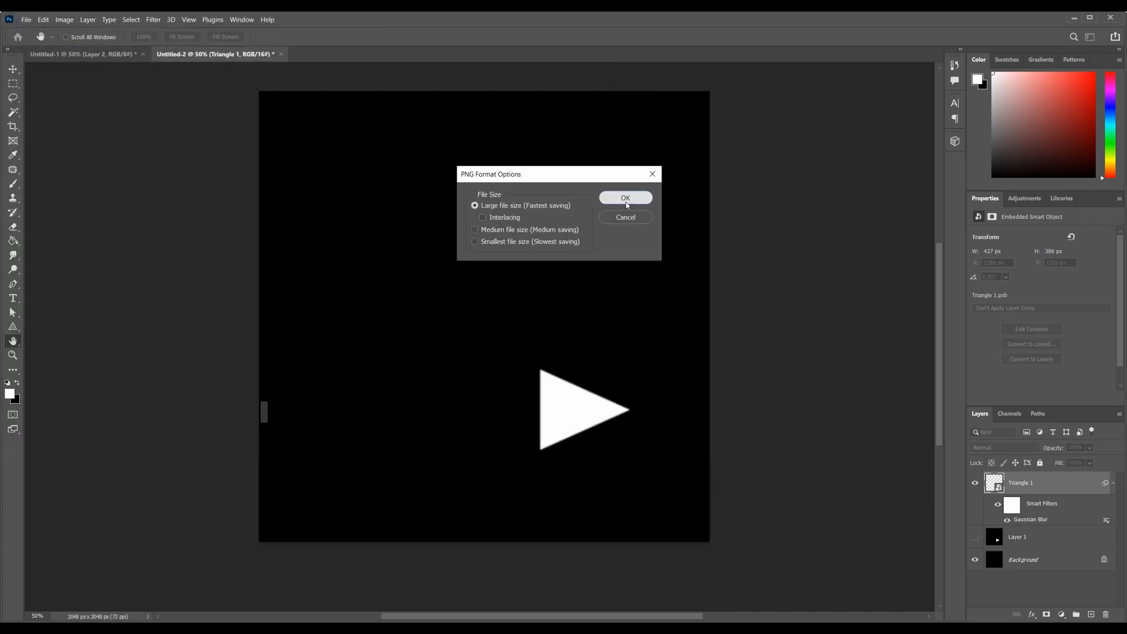
{"action": "left_click", "coordinate": [626, 197]}
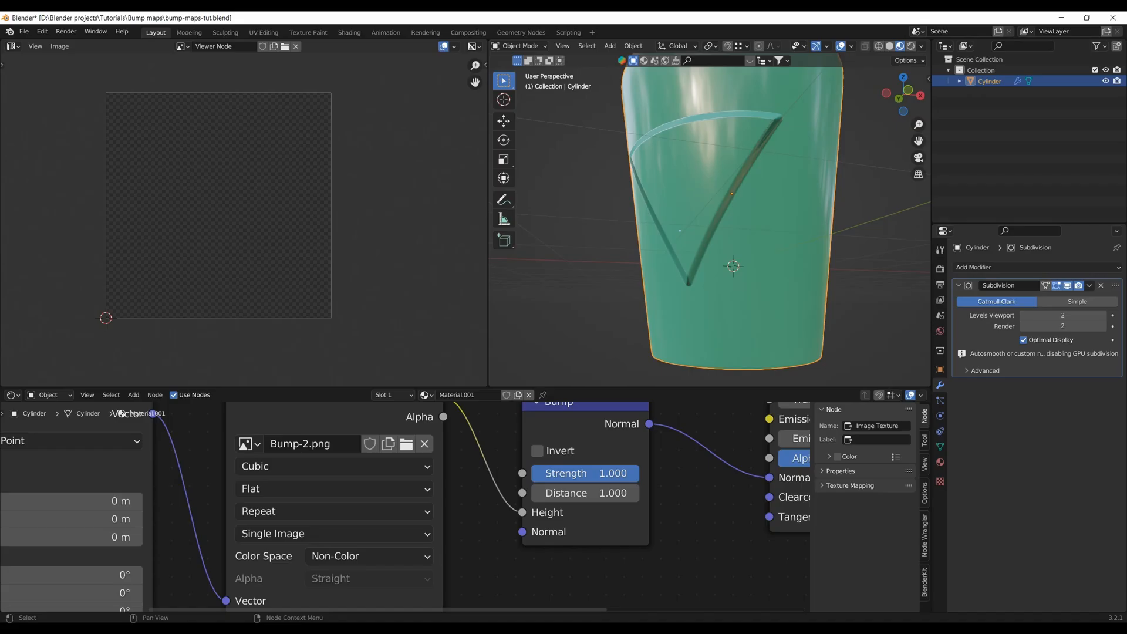
Switch to Blender, duplicate the Texture Coordinate, Mapping, Image Texture and Bump nodes, and place the copies below the originals
{"action": "scroll", "coordinate": [417, 520], "scroll_direction": "down", "scroll_amount": 4}
{"action": "scroll", "coordinate": [416, 520], "scroll_direction": "down", "scroll_amount": 3}
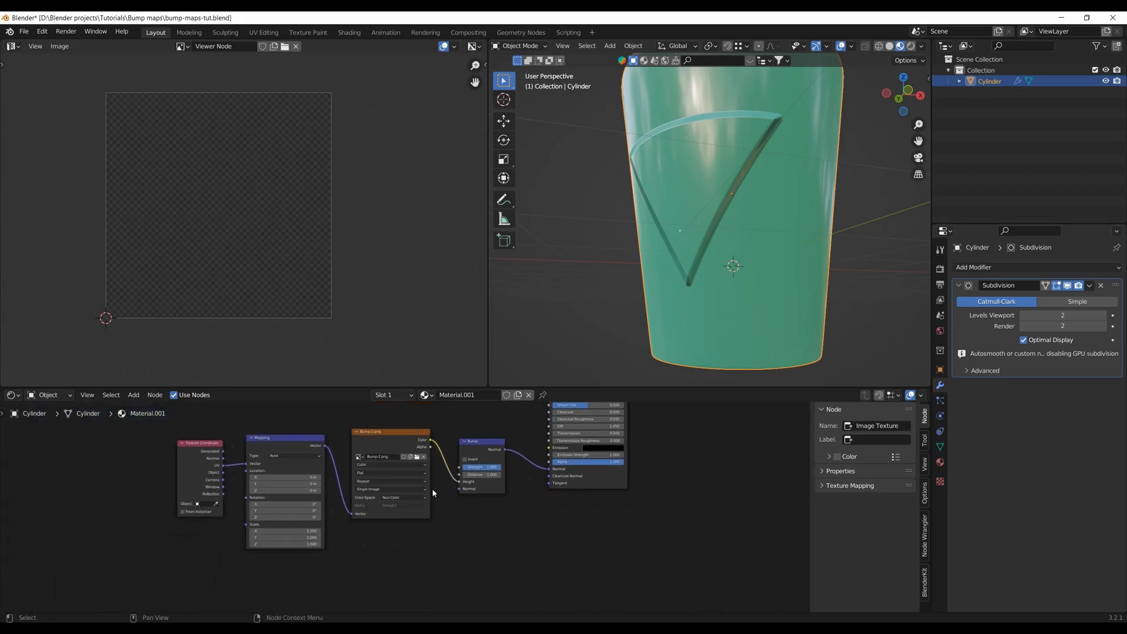
{"action": "left_click_drag", "start_coordinate": [235, 440], "coordinate": [474, 492]}
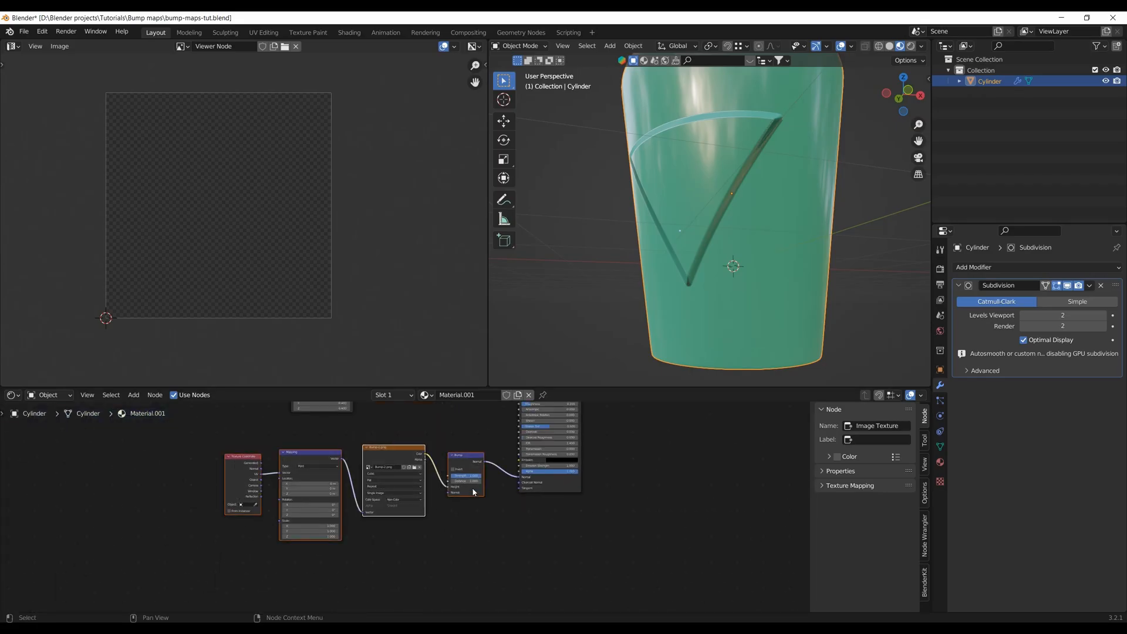
{"action": "key", "text": "shift+d"}
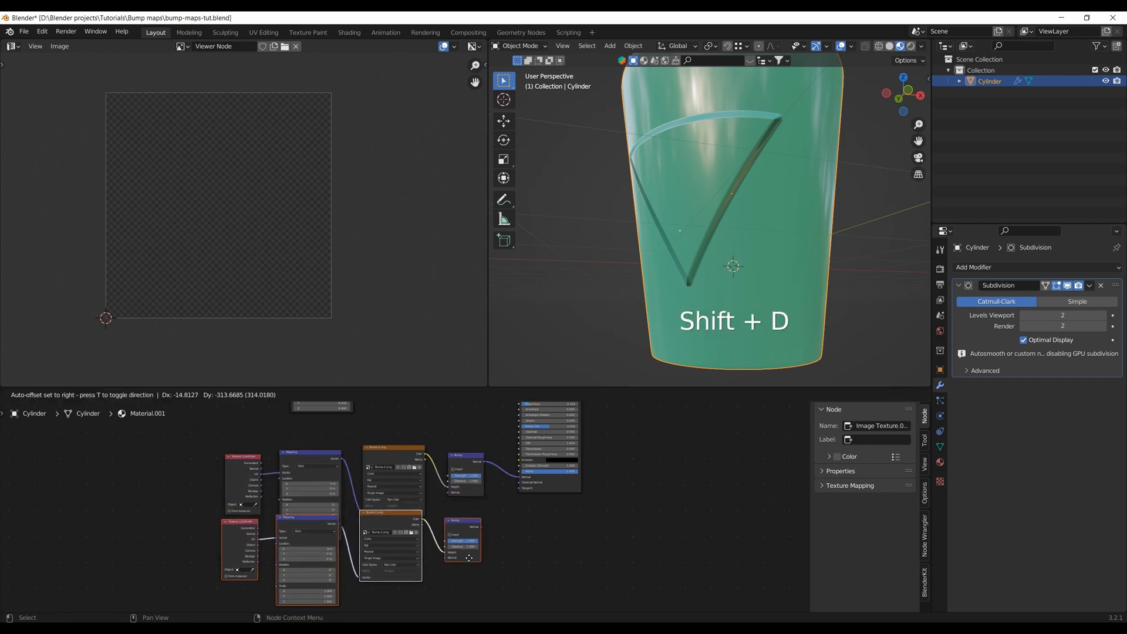
{"action": "left_click", "coordinate": [472, 576]}
{"action": "middle_click_drag", "start_coordinate": [425, 579], "coordinate": [448, 494]}
{"action": "scroll", "coordinate": [448, 495], "scroll_direction": "up", "scroll_amount": 1}
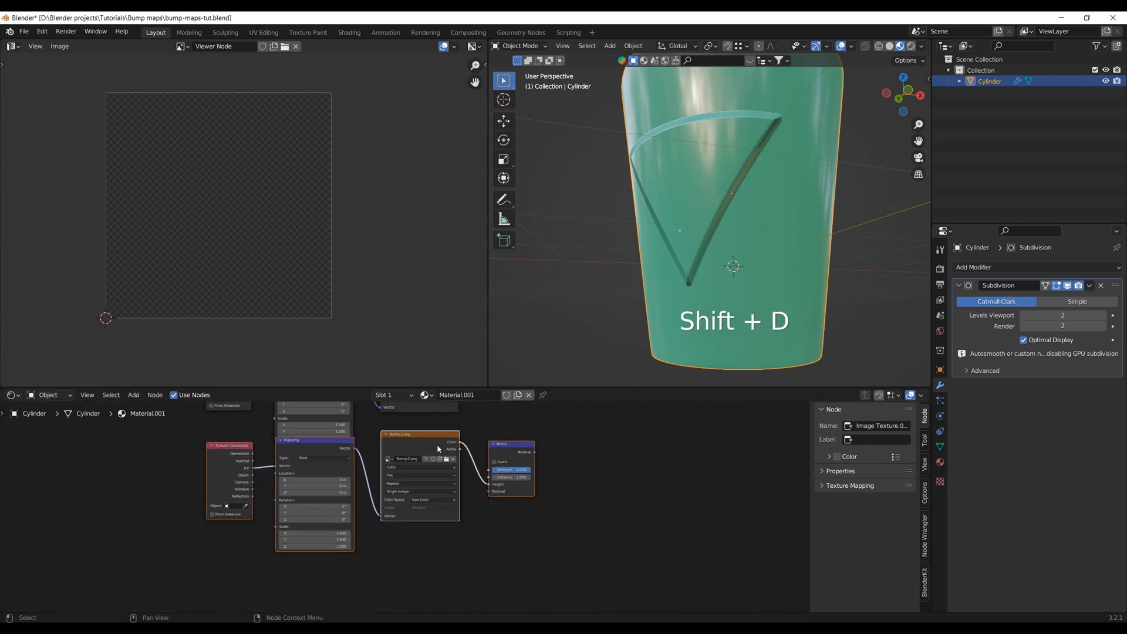
{"action": "key", "text": "g"}
{"action": "left_click", "coordinate": [446, 447]}
{"action": "scroll", "coordinate": [436, 489], "scroll_direction": "up", "scroll_amount": 1}
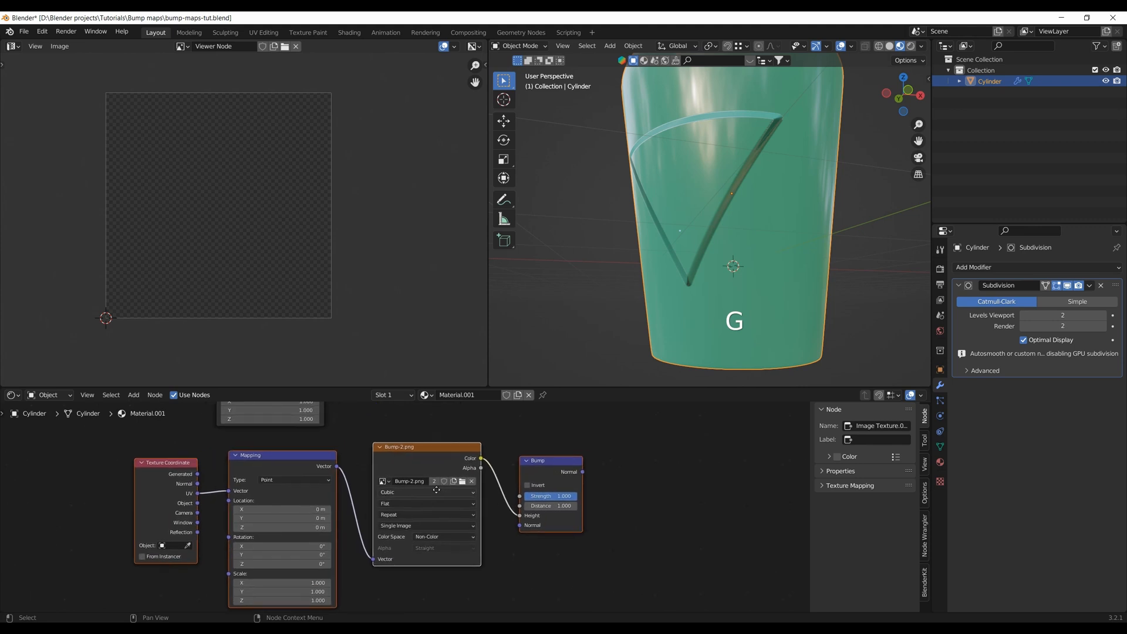
Load Bump-3.png from the desktop into the duplicated Image Texture node
{"action": "left_click", "coordinate": [462, 481]}
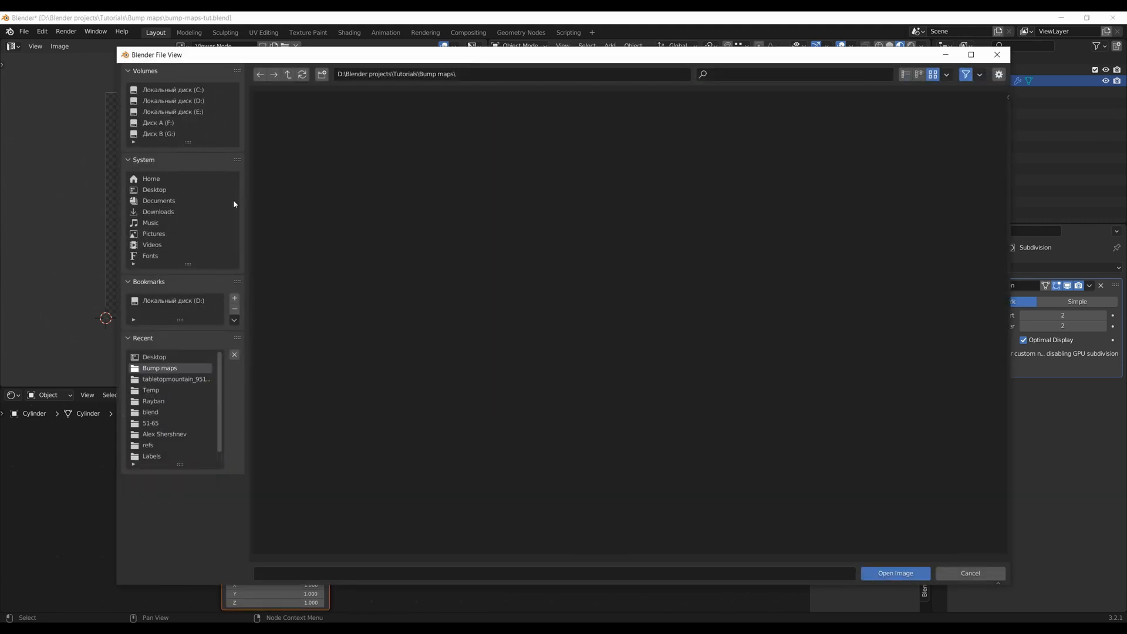
{"action": "left_click", "coordinate": [154, 190]}
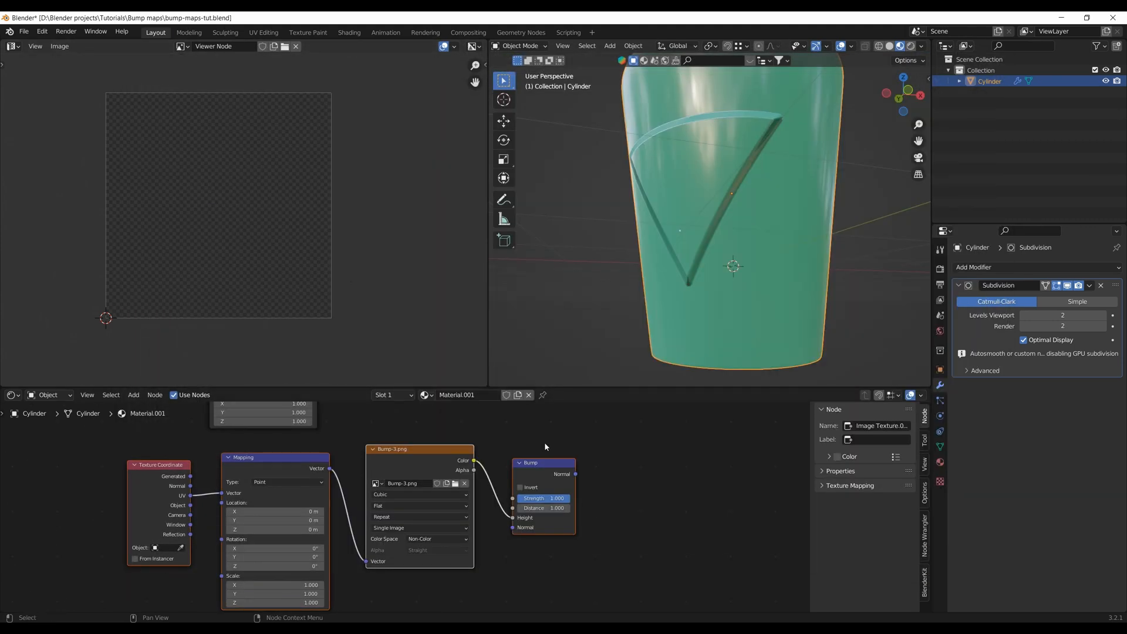
{"action": "scroll", "coordinate": [458, 505], "scroll_direction": "down", "scroll_amount": 3}
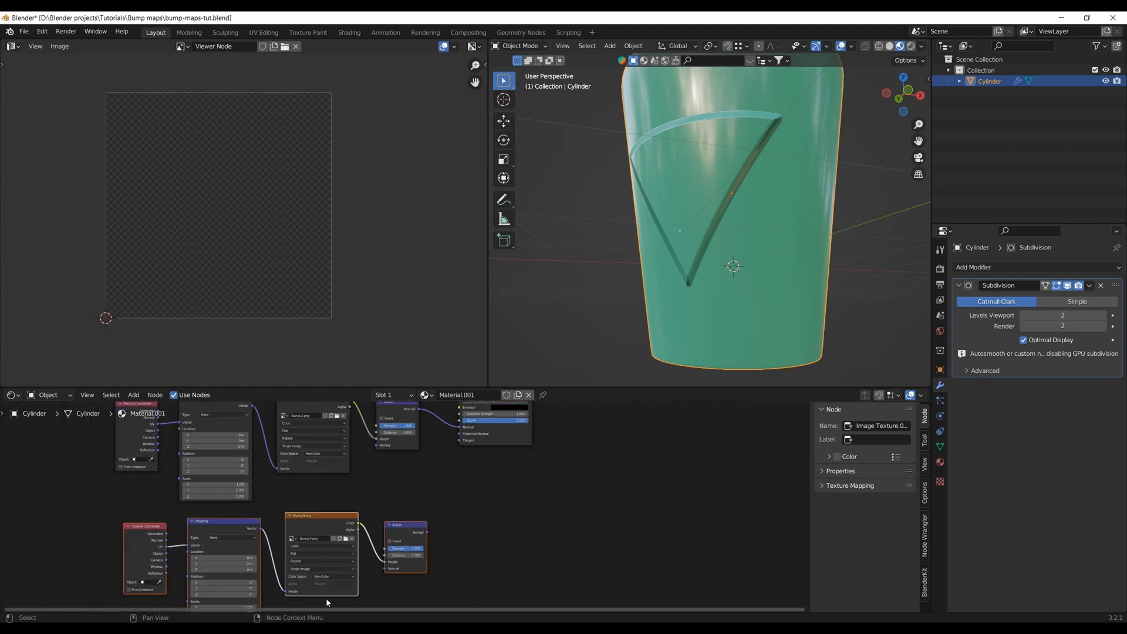
{"action": "middle_click_drag", "start_coordinate": [439, 539], "coordinate": [432, 551]}
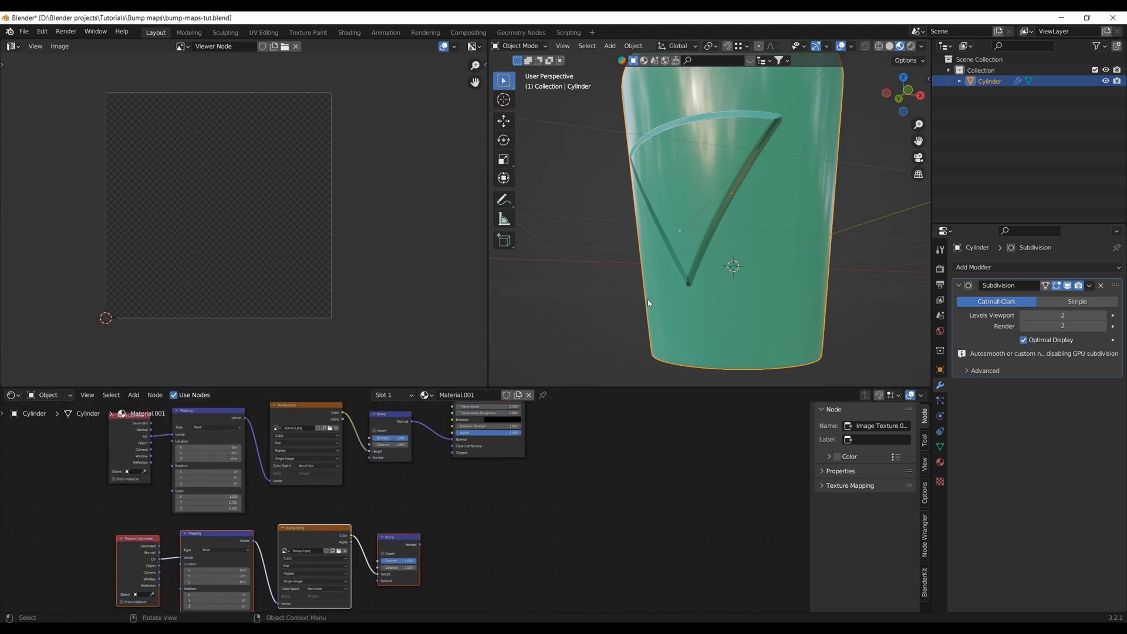
Connect the duplicated Bump node's Normal output to the Principled shader's Normal input
{"action": "middle_click_drag", "start_coordinate": [648, 304], "coordinate": [714, 269]}
{"action": "scroll", "coordinate": [672, 293], "scroll_direction": "up", "scroll_amount": 3}
{"action": "scroll", "coordinate": [699, 315], "scroll_direction": "up", "scroll_amount": 1}
{"action": "scroll", "coordinate": [714, 270], "scroll_direction": "up", "scroll_amount": 2}
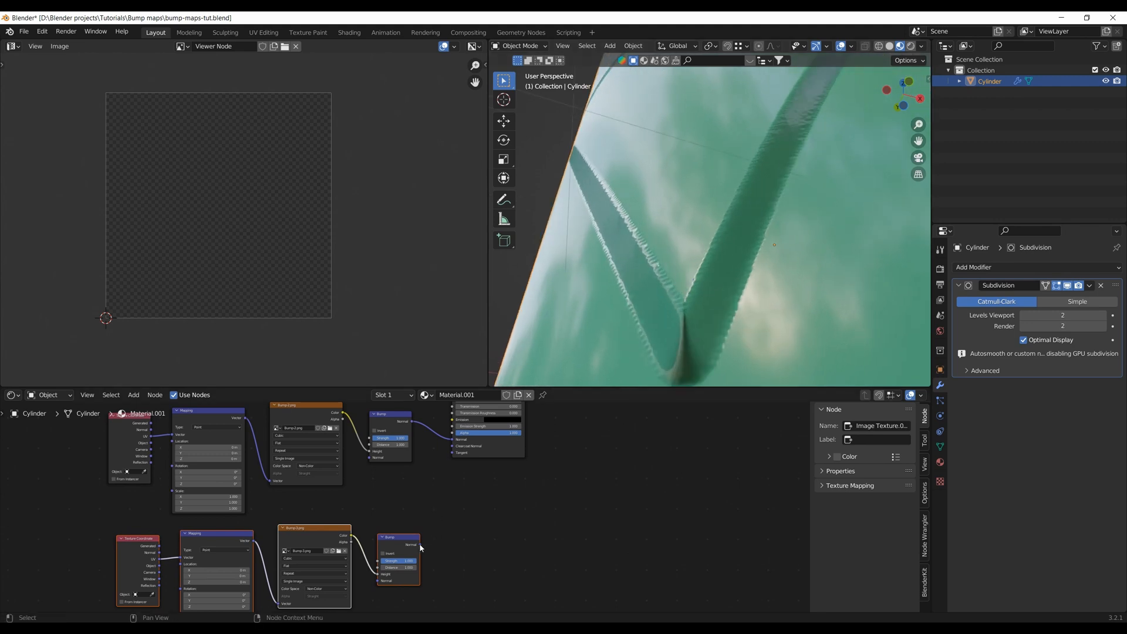
{"action": "left_click_drag", "start_coordinate": [419, 544], "coordinate": [452, 444]}
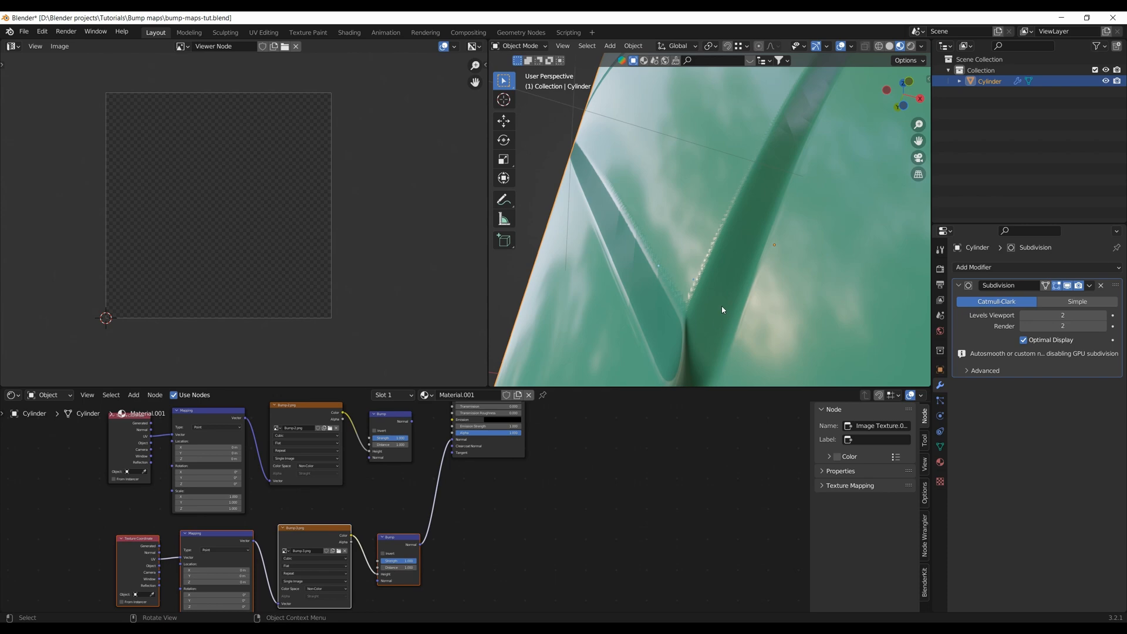
Switch the viewport to Rendered shading and examine the edges at the triangle's corner
{"action": "key", "text": "z"}
{"action": "left_click", "coordinate": [723, 243]}
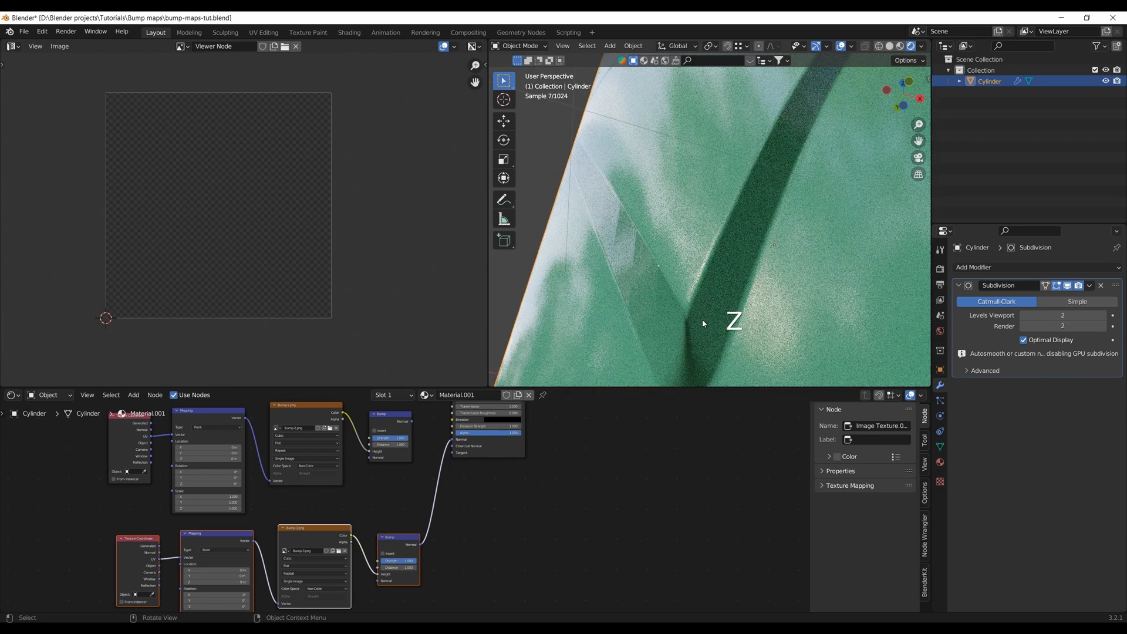
{"action": "mouse_move", "coordinate": [704, 323]}
{"action": "middle_mouse_down"}
{"action": "mouse_move", "coordinate": [695, 303]}
{"action": "mouse_move", "coordinate": [717, 317]}
{"action": "middle_mouse_up"}
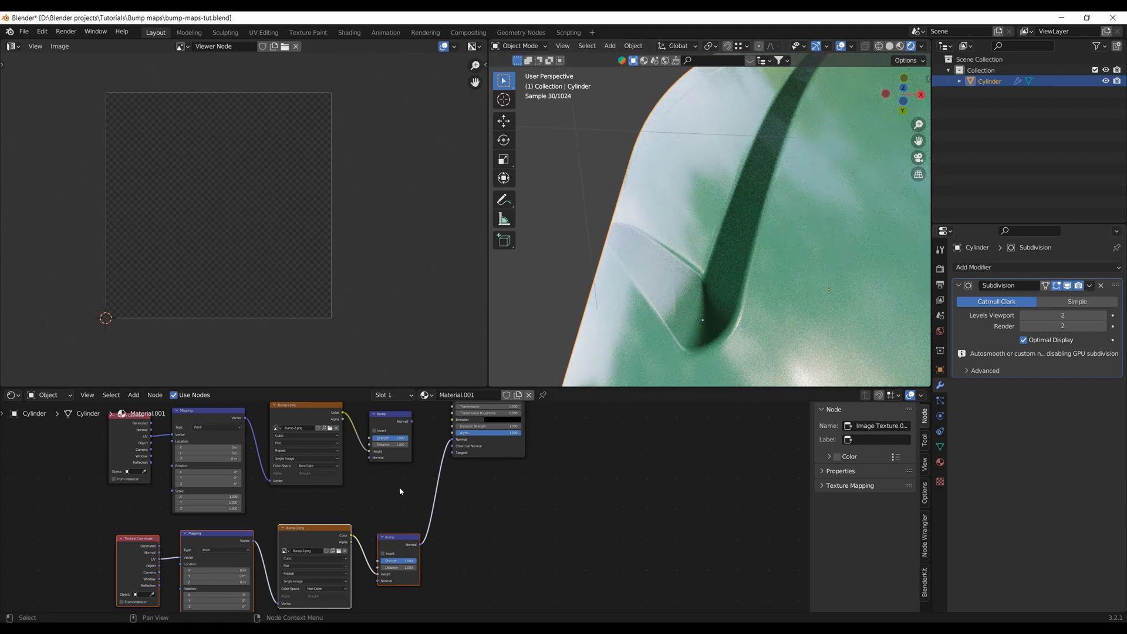
Reconnect the original Bump node to the shader's Normal input for comparison, and restore the duplicated Bump node's connection
{"action": "middle_click_drag", "start_coordinate": [400, 490], "coordinate": [386, 522]}
{"action": "left_click_drag", "start_coordinate": [399, 454], "coordinate": [439, 472]}
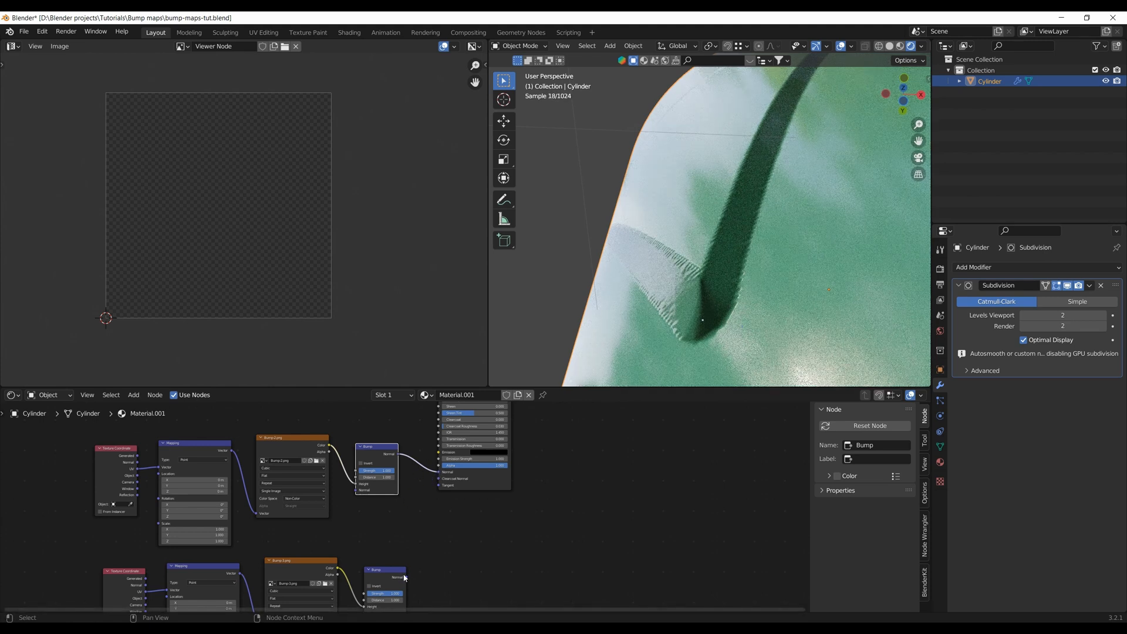
{"action": "left_click_drag", "start_coordinate": [404, 580], "coordinate": [439, 471]}
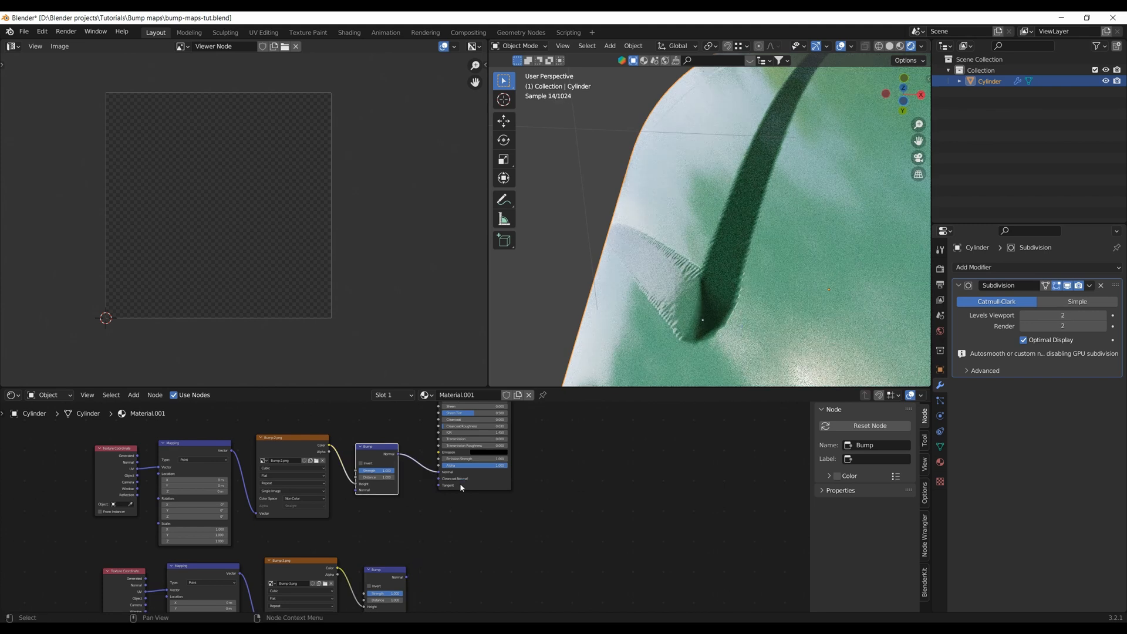
{"action": "left_click_drag", "start_coordinate": [406, 577], "coordinate": [439, 473]}
Add a ColorRamp node between the Bump-3.png texture and the duplicated Bump node's Height input
{"action": "scroll", "coordinate": [550, 410], "scroll_direction": "down", "scroll_amount": 1}
{"action": "middle_click_drag", "start_coordinate": [473, 530], "coordinate": [547, 493]}
{"action": "key", "text": "shift+a"}
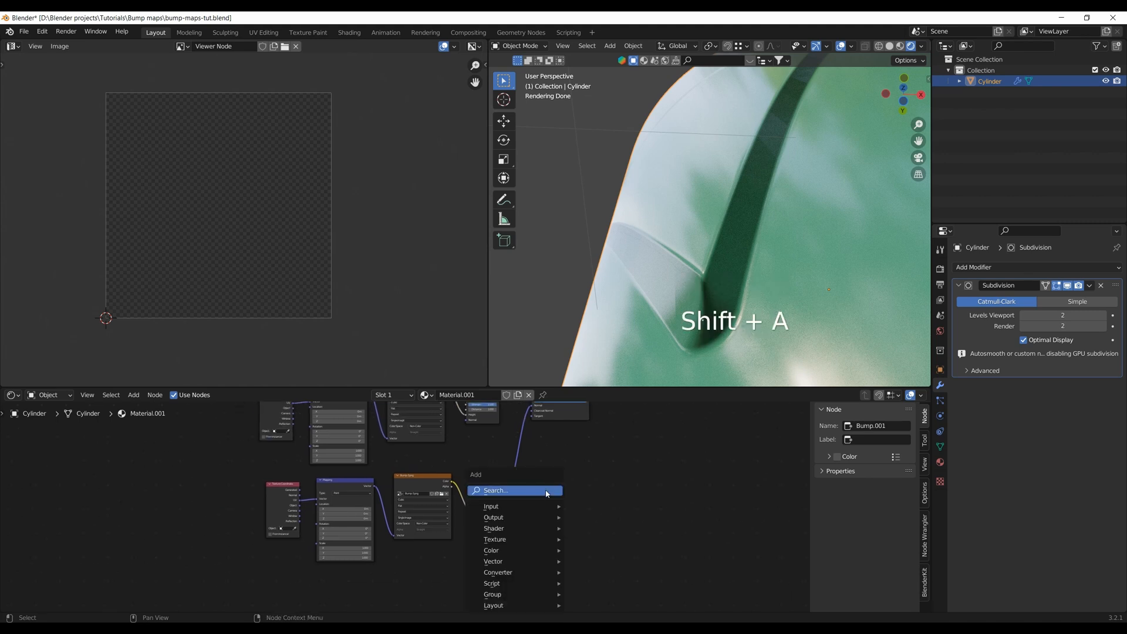
{"action": "left_click", "coordinate": [547, 490]}
{"action": "type", "text": "colo"}
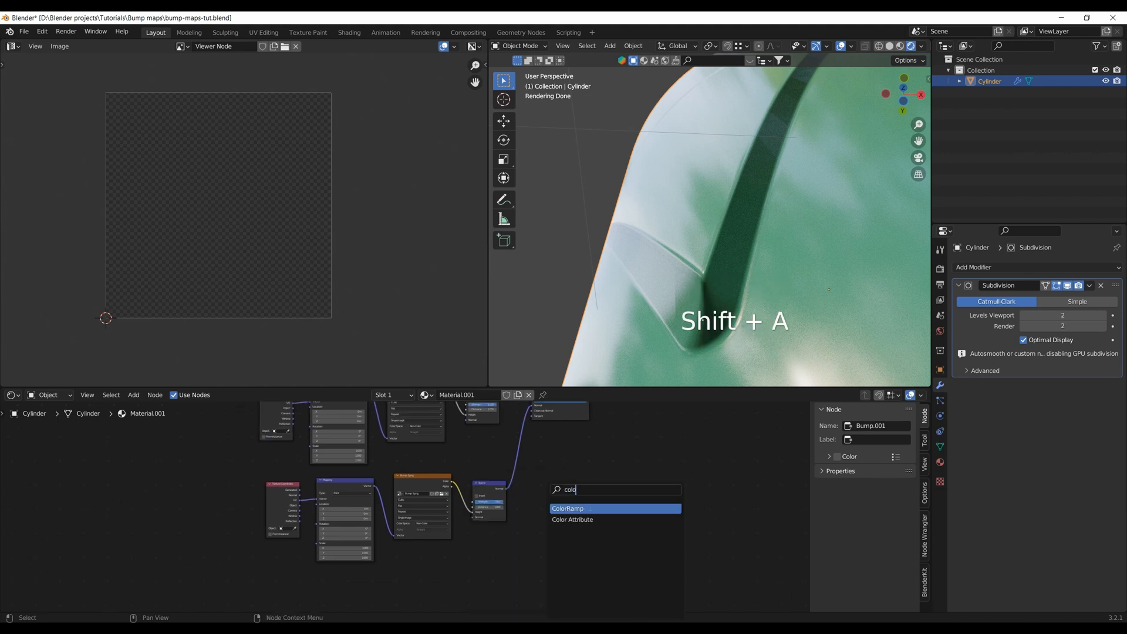
{"action": "key", "text": "Return"}
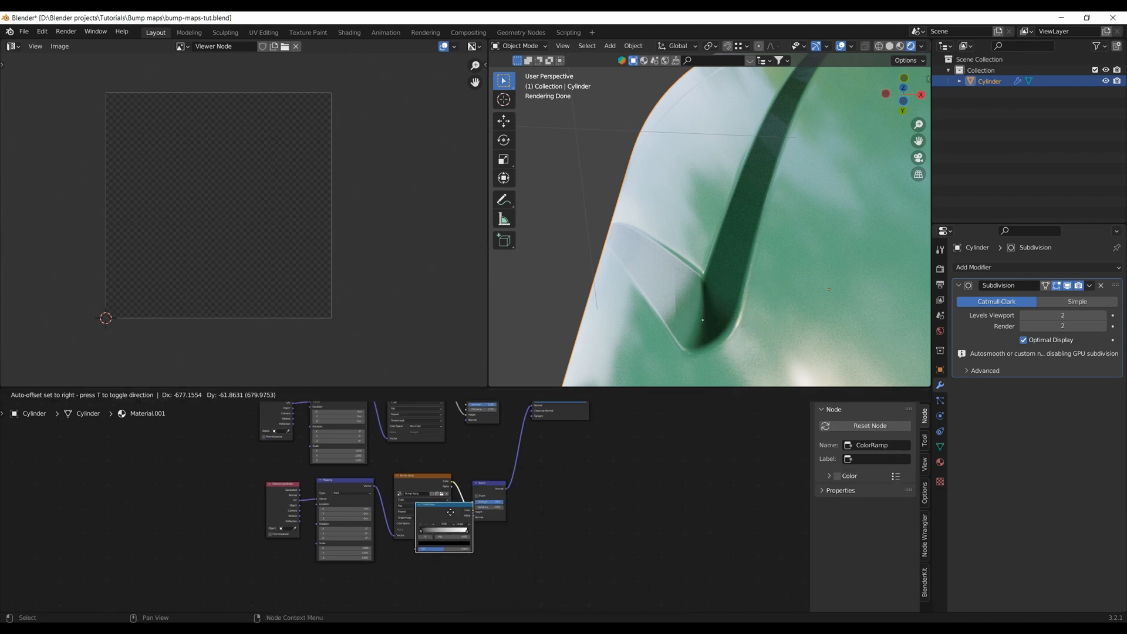
{"action": "left_click", "coordinate": [504, 496]}
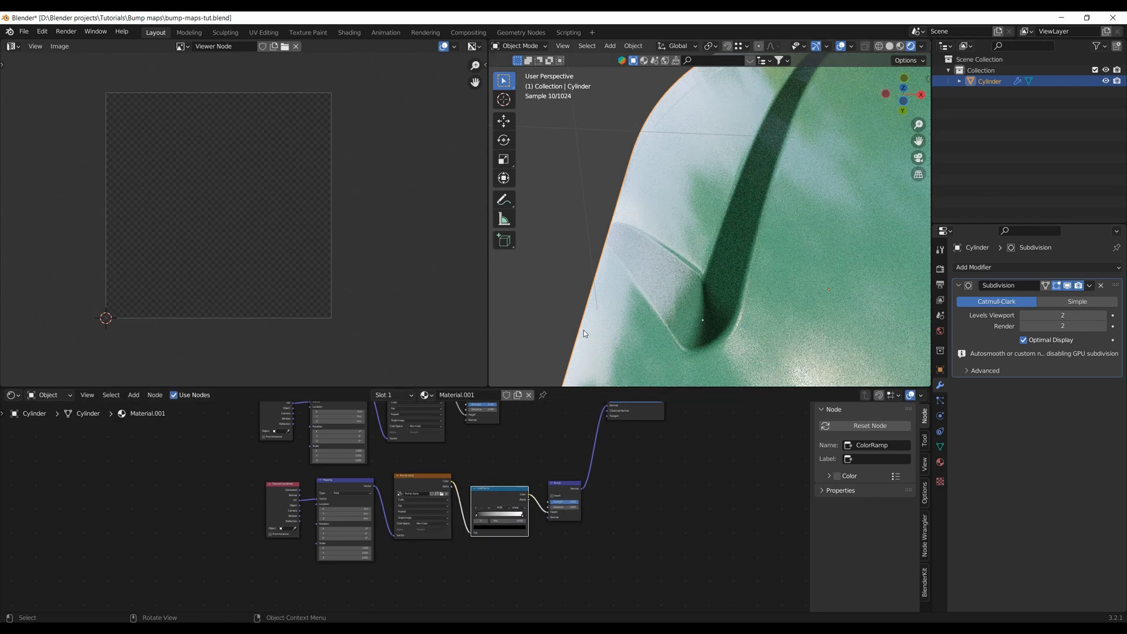
Switch the viewport back to Material Preview shading
{"action": "middle_click_drag", "start_coordinate": [583, 330], "coordinate": [694, 286], "text": "shift"}
{"action": "key", "text": "z"}
{"action": "scroll", "coordinate": [683, 321], "scroll_direction": "up", "scroll_amount": 1}
{"action": "scroll", "coordinate": [516, 519], "scroll_direction": "up", "scroll_amount": 4}
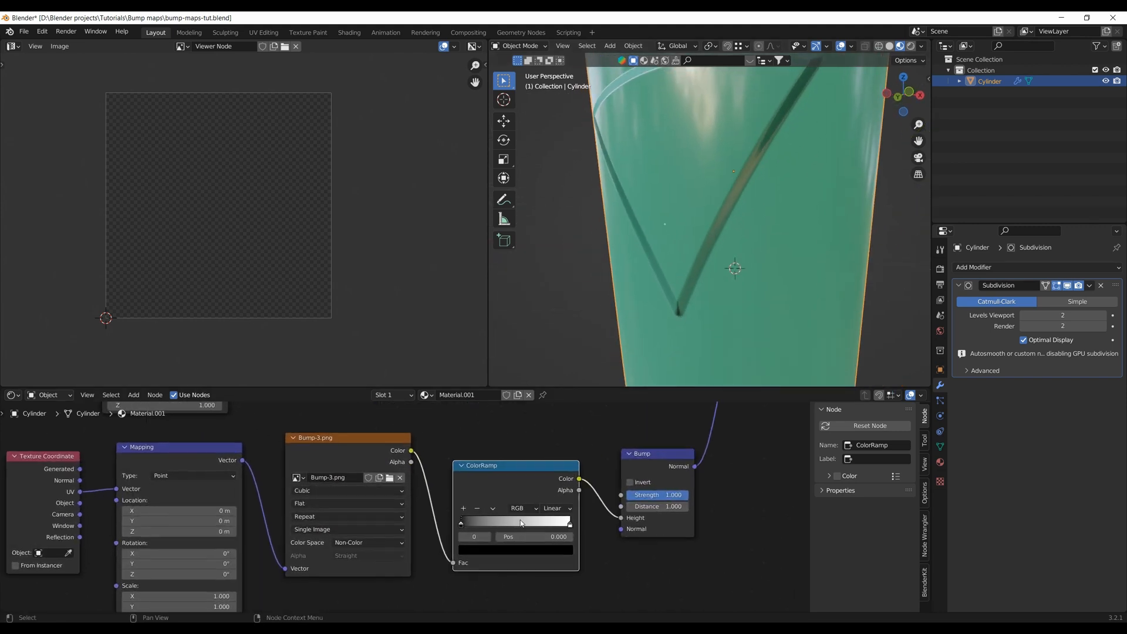
Try the ColorRamp's white stop at position 0.865 and return it to 1.000
{"action": "middle_click_drag", "start_coordinate": [521, 523], "coordinate": [442, 486]}
{"action": "mouse_move", "coordinate": [491, 489]}
{"action": "left_mouse_down"}
{"action": "mouse_move", "coordinate": [410, 486]}
{"action": "mouse_move", "coordinate": [471, 485]}
{"action": "left_mouse_up"}
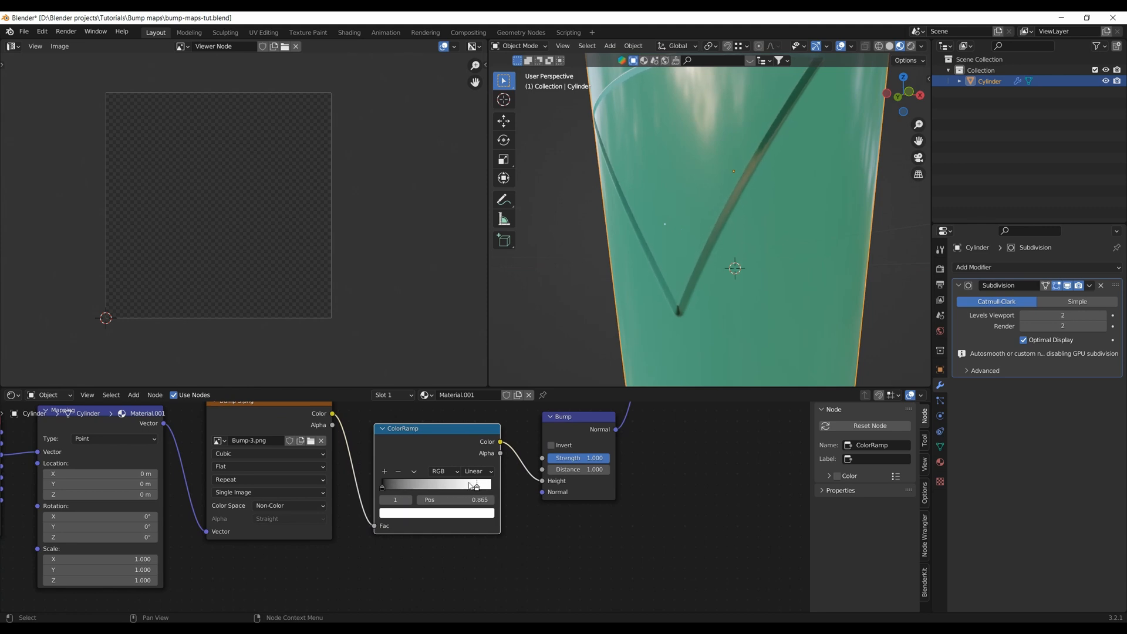
{"action": "mouse_move", "coordinate": [382, 487]}
{"action": "left_mouse_down"}
{"action": "mouse_move", "coordinate": [440, 486]}
{"action": "mouse_move", "coordinate": [382, 487]}
{"action": "left_mouse_up"}
{"action": "left_click_drag", "start_coordinate": [477, 487], "coordinate": [496, 488]}
Set the duplicated Bump node's Distance to 0.120 and enable Invert
{"action": "key", "text": "shift"}
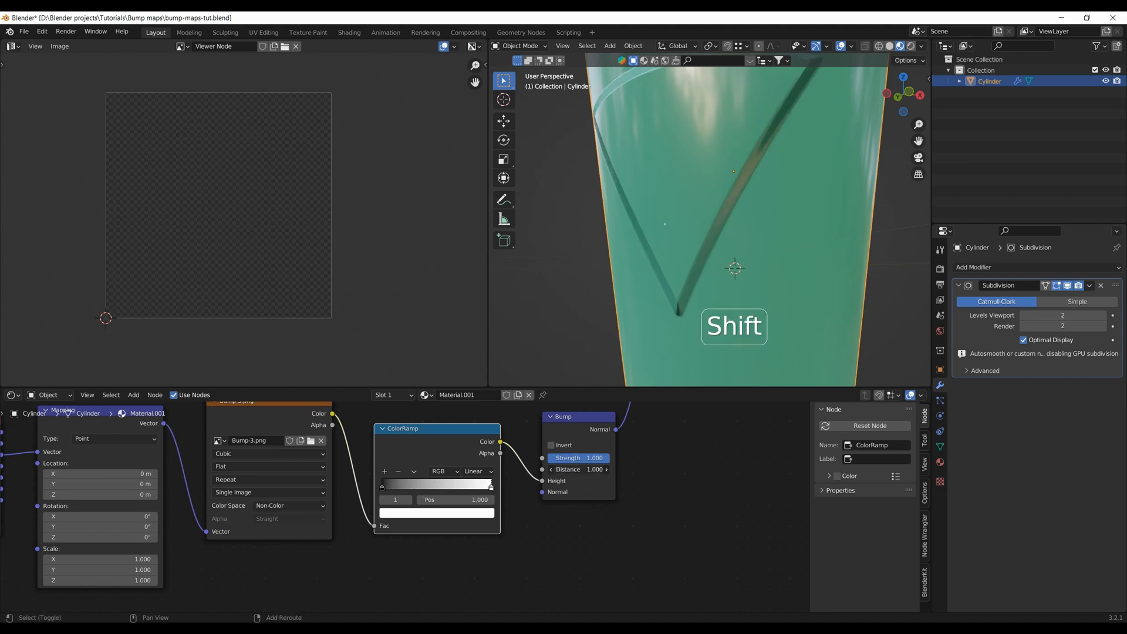
{"action": "mouse_move", "coordinate": [578, 470]}
{"action": "left_mouse_down", "text": "shift"}
{"action": "mouse_move", "coordinate": [547, 469]}
{"action": "mouse_move", "coordinate": [593, 469]}
{"action": "left_mouse_up", "text": "shift"}
{"action": "left_click", "coordinate": [551, 444]}
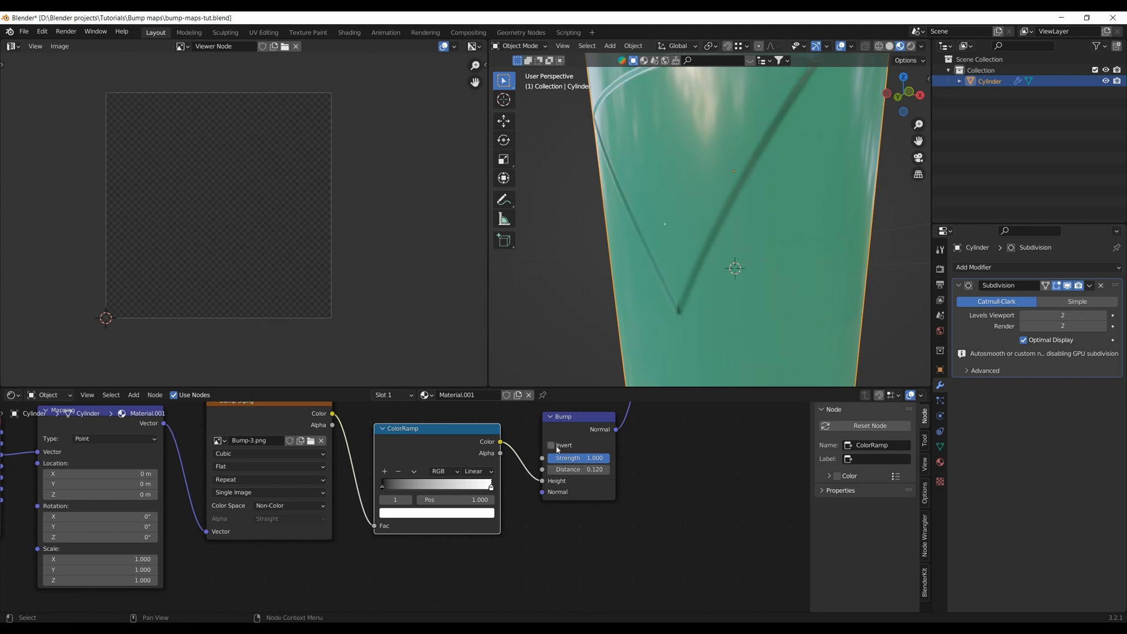
{"action": "scroll", "coordinate": [703, 246], "scroll_direction": "down", "scroll_amount": 2}
{"action": "mouse_move", "coordinate": [692, 267]}
{"action": "middle_mouse_down"}
{"action": "mouse_move", "coordinate": [755, 274]}
{"action": "mouse_move", "coordinate": [765, 289]}
{"action": "mouse_move", "coordinate": [693, 311]}
{"action": "mouse_move", "coordinate": [695, 290]}
{"action": "middle_mouse_up"}
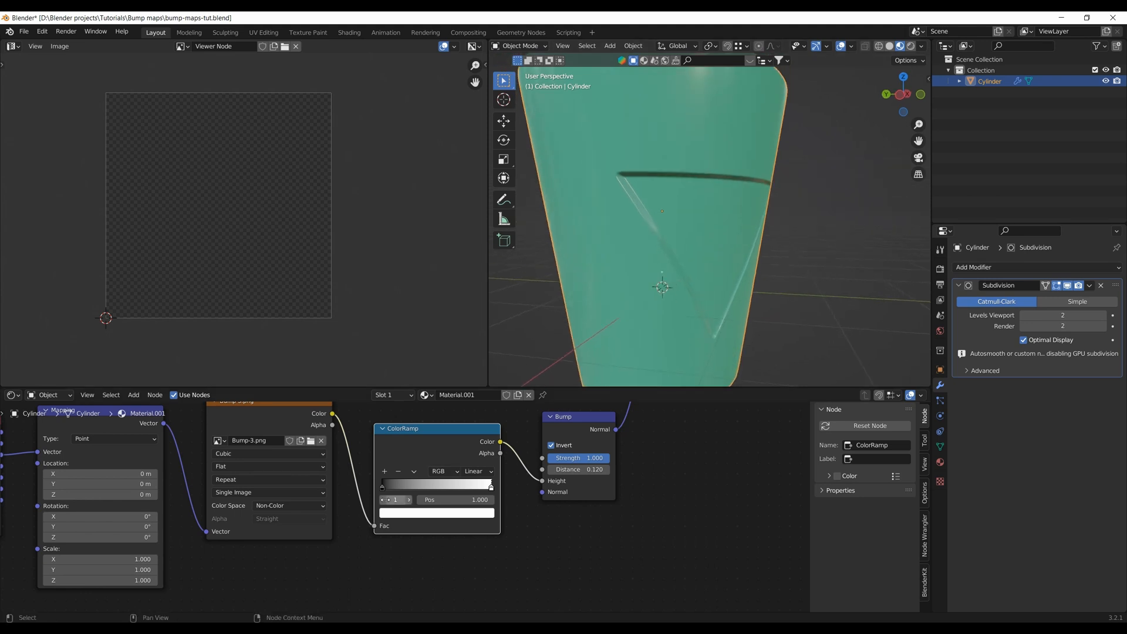
Try the ColorRamp's black stop at 0.291 and white stop at 0.582, and return both stops to the ramp's ends
{"action": "left_click_drag", "start_coordinate": [382, 488], "coordinate": [416, 484]}
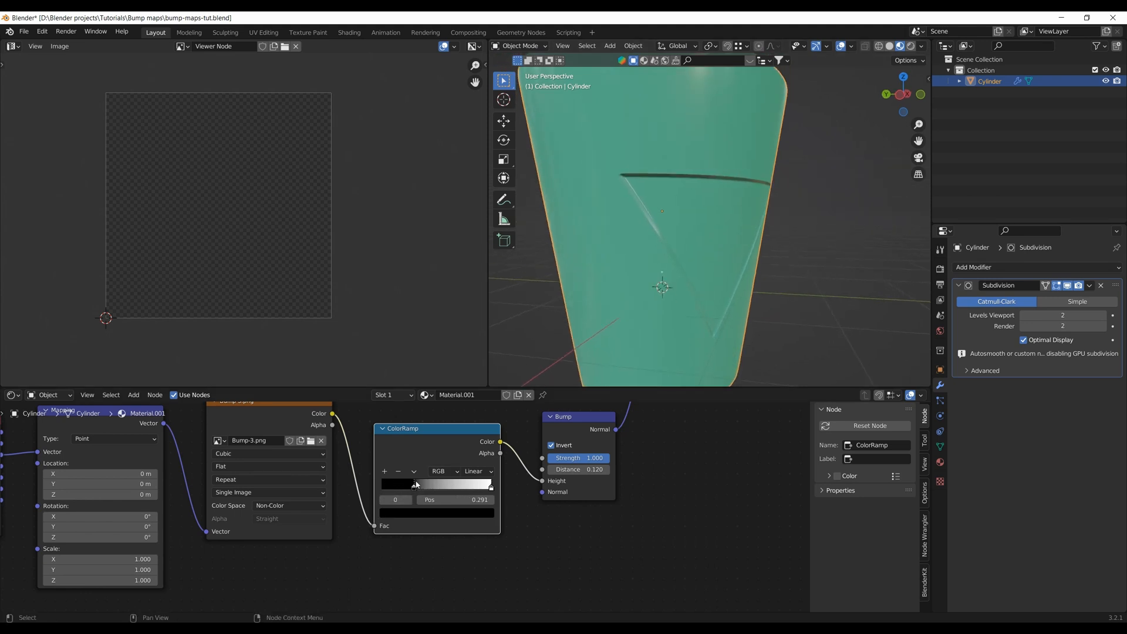
{"action": "left_click_drag", "start_coordinate": [486, 487], "coordinate": [439, 489]}
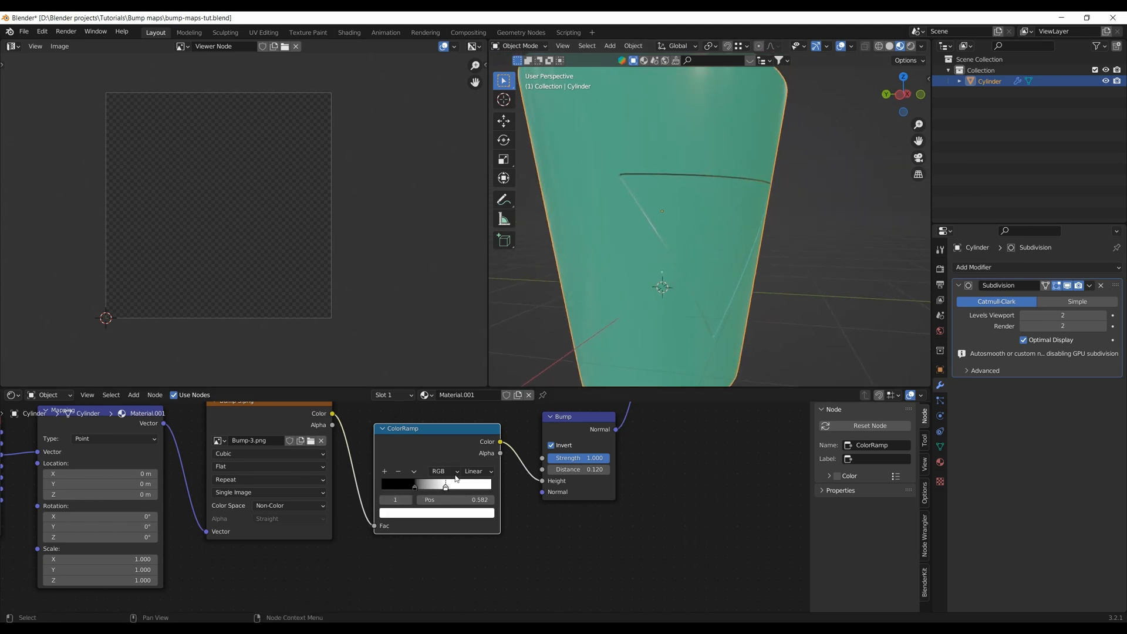
{"action": "middle_click_drag", "start_coordinate": [589, 331], "coordinate": [618, 356]}
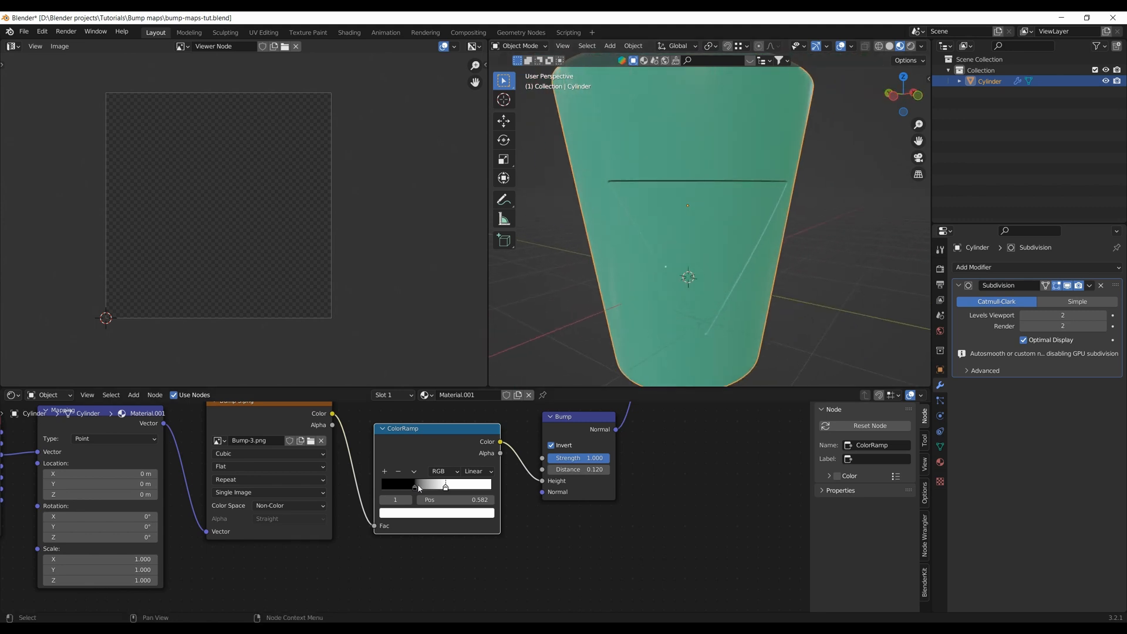
{"action": "left_click_drag", "start_coordinate": [419, 488], "coordinate": [372, 488]}
{"action": "left_click_drag", "start_coordinate": [446, 489], "coordinate": [492, 487]}
Examine the inverted triangle relief on the cup from several angles, both close up and from a distance
{"action": "middle_click_drag", "start_coordinate": [657, 329], "coordinate": [674, 301]}
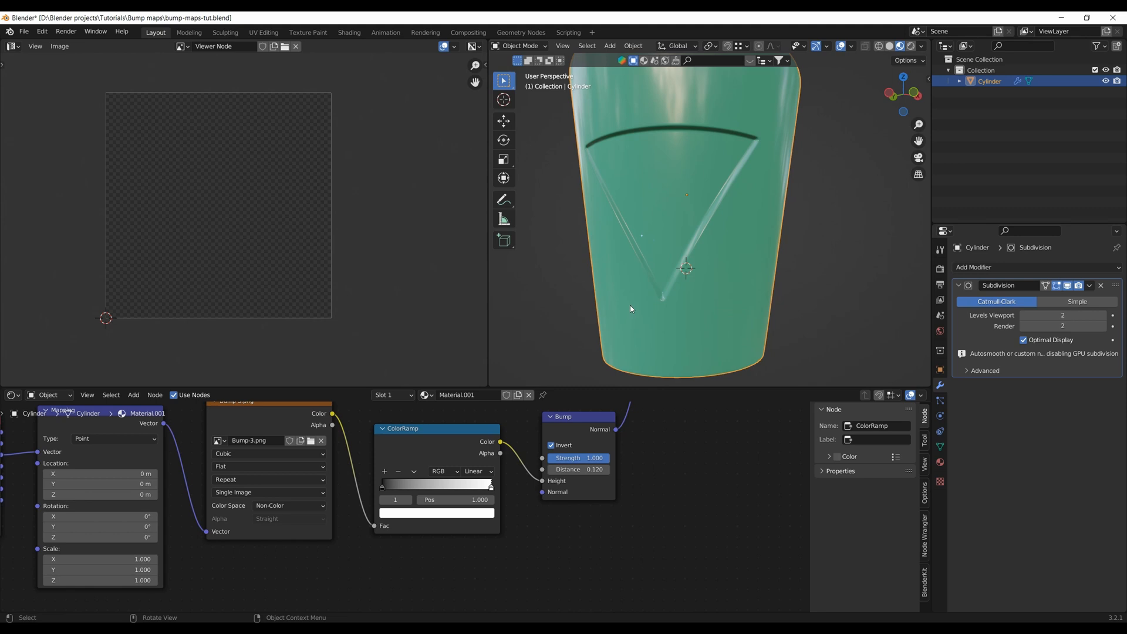
{"action": "scroll", "coordinate": [317, 444], "scroll_direction": "down", "scroll_amount": 1}
{"action": "scroll", "coordinate": [280, 446], "scroll_direction": "up", "scroll_amount": 2}
{"action": "middle_click_drag", "start_coordinate": [273, 423], "coordinate": [287, 476]}
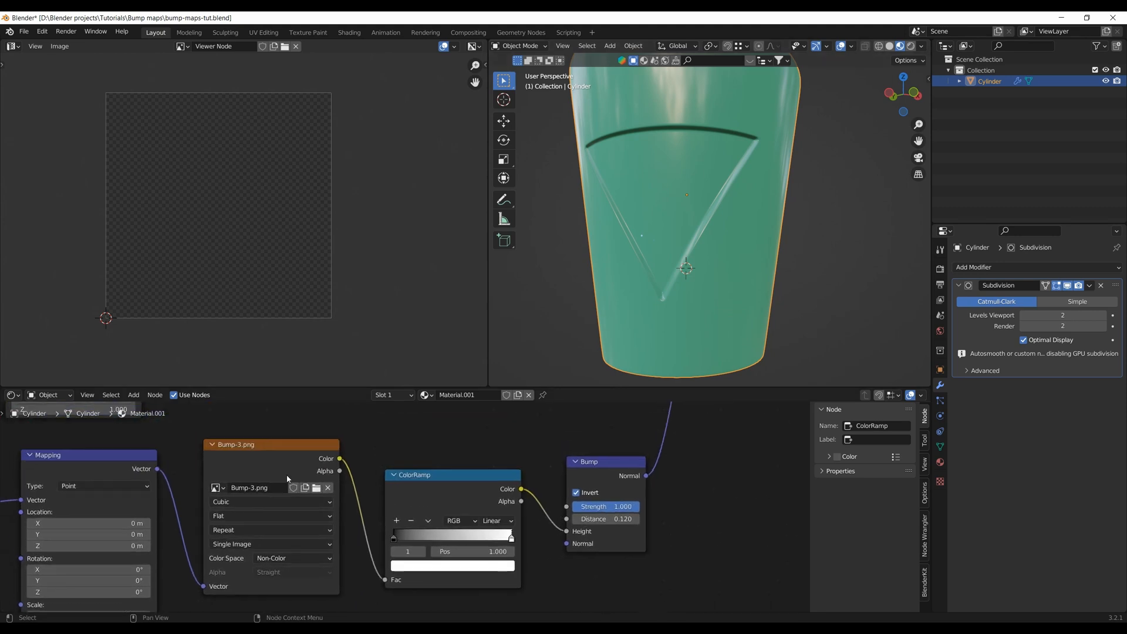
{"action": "left_click_drag", "start_coordinate": [276, 453], "coordinate": [278, 456]}
{"action": "middle_click_drag", "start_coordinate": [626, 285], "coordinate": [707, 294]}
{"action": "scroll", "coordinate": [675, 299], "scroll_direction": "up", "scroll_amount": 3}
{"action": "scroll", "coordinate": [668, 307], "scroll_direction": "down", "scroll_amount": 2}
{"action": "scroll", "coordinate": [668, 306], "scroll_direction": "down", "scroll_amount": 3}
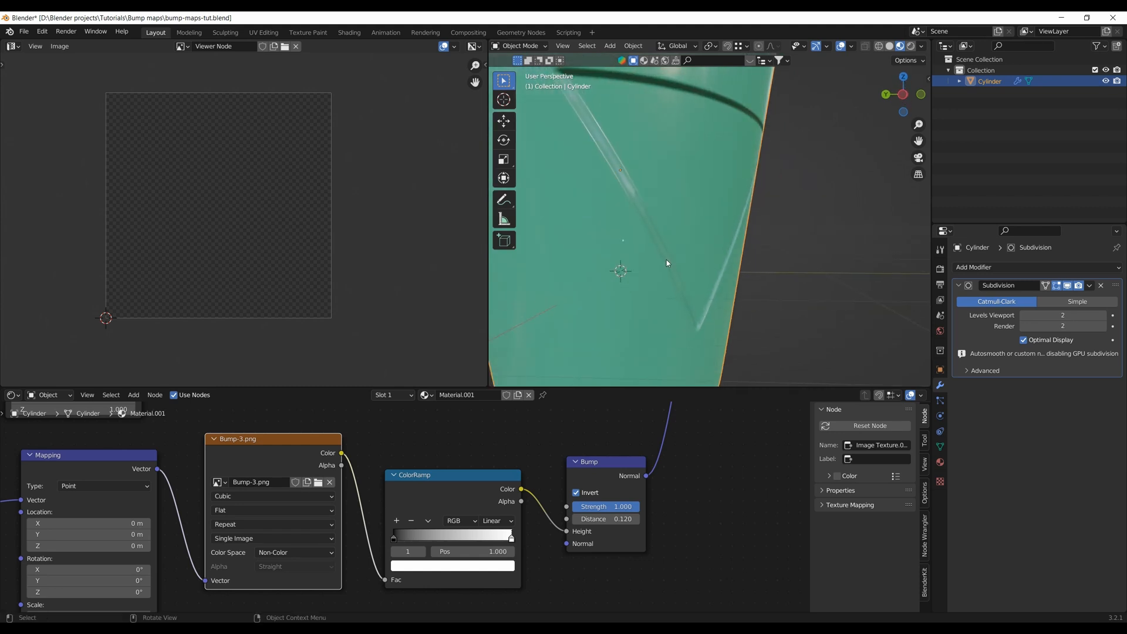
{"action": "middle_click_drag", "start_coordinate": [667, 260], "coordinate": [628, 262]}
{"action": "middle_click_drag", "start_coordinate": [636, 284], "coordinate": [683, 308]}
{"action": "scroll", "coordinate": [665, 279], "scroll_direction": "down", "scroll_amount": 2}
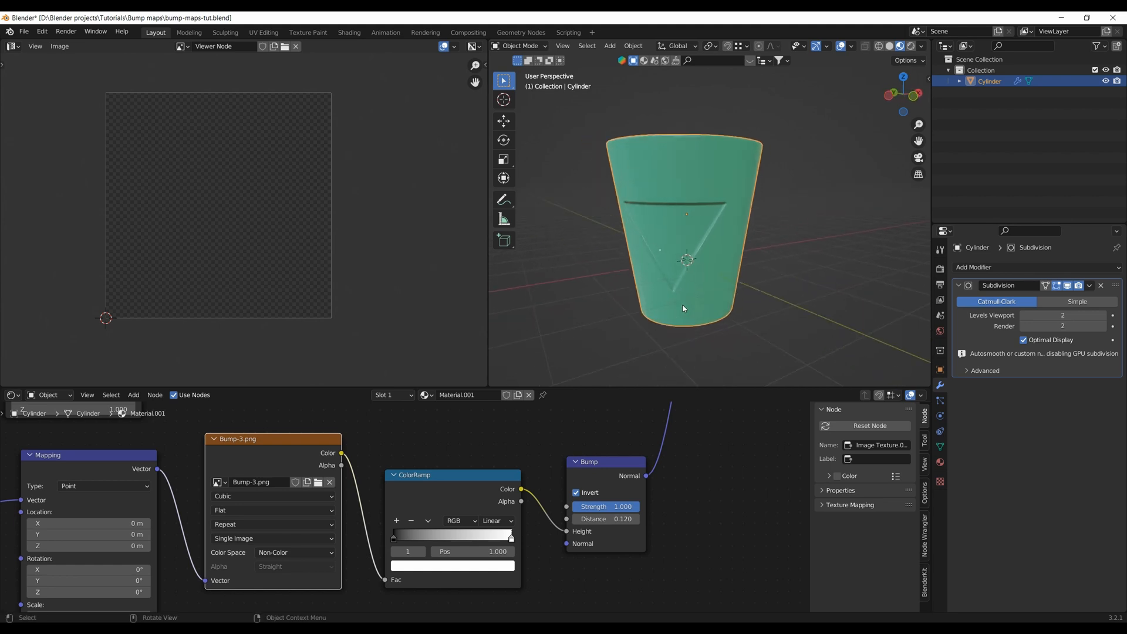
Switch to the browser and examine the Substance - Hex Set V2 product page in the Cubebrush library
{"action": "key", "text": "KP_1"}
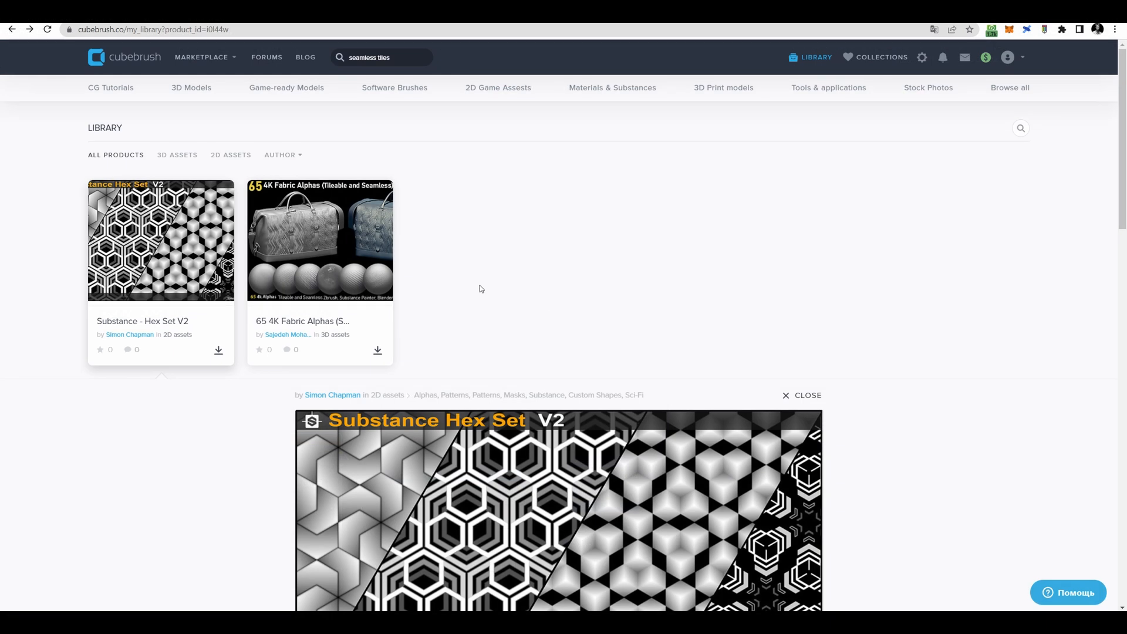
{"action": "scroll", "coordinate": [299, 309], "scroll_direction": "down", "scroll_amount": 3}
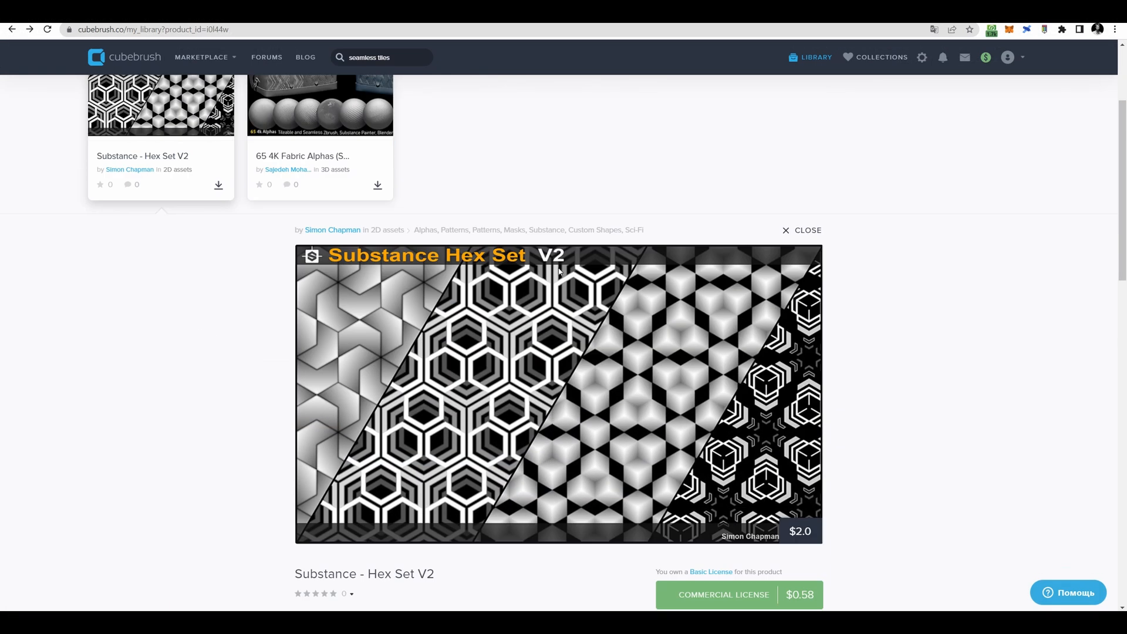
{"action": "scroll", "coordinate": [189, 329], "scroll_direction": "down", "scroll_amount": 2}
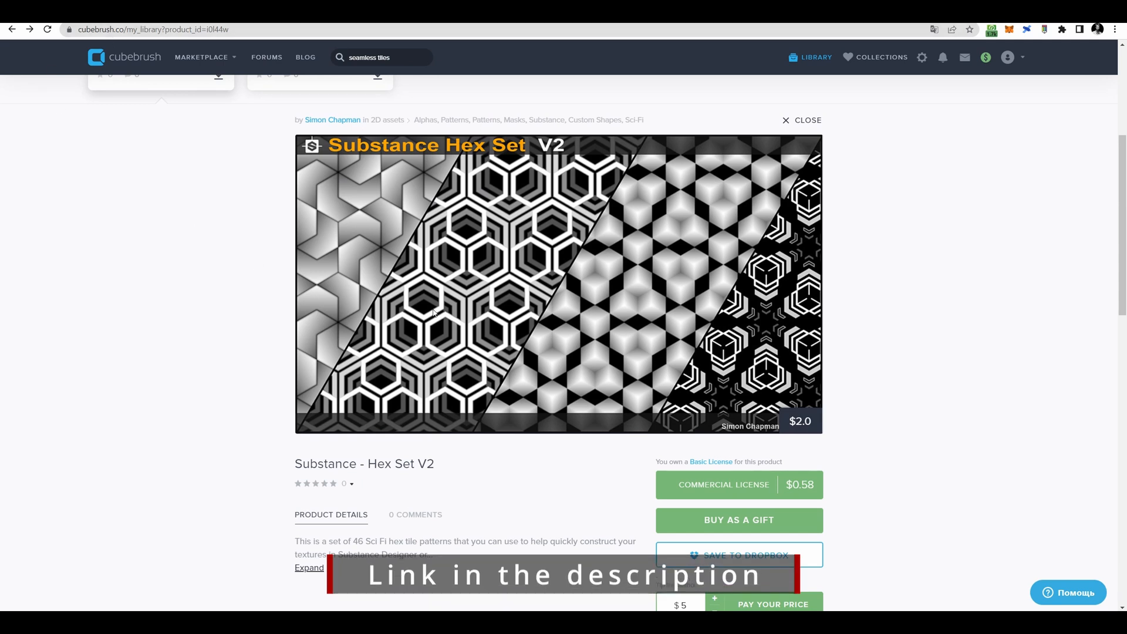
{"action": "scroll", "coordinate": [434, 313], "scroll_direction": "down", "scroll_amount": 2}
{"action": "scroll", "coordinate": [493, 162], "scroll_direction": "up", "scroll_amount": 3}
{"action": "scroll", "coordinate": [253, 377], "scroll_direction": "down", "scroll_amount": 1}
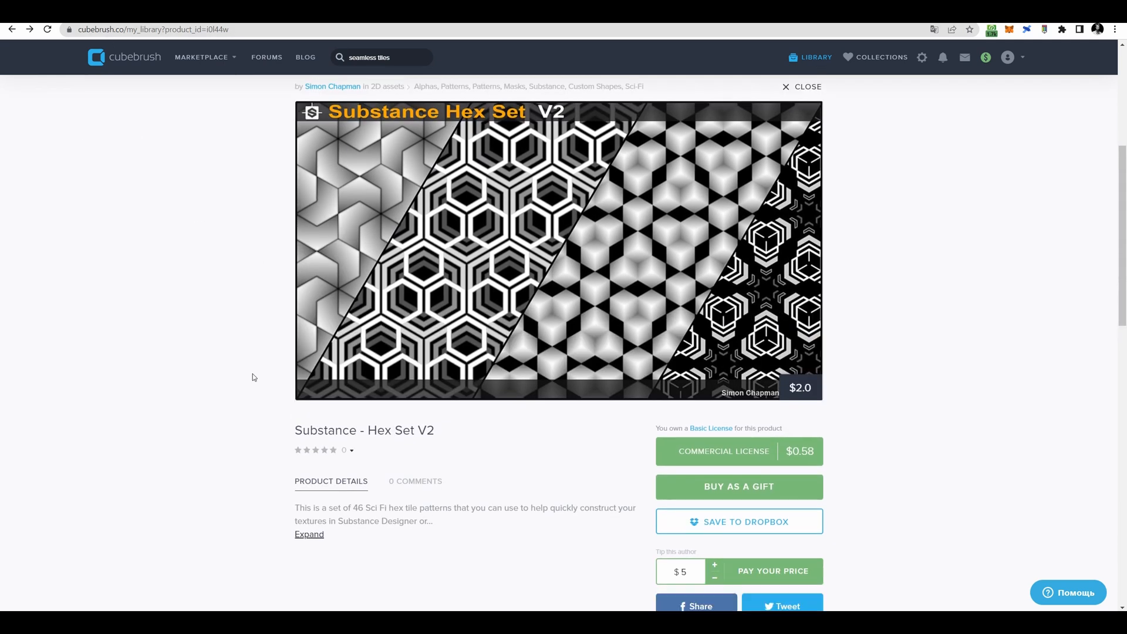
{"action": "scroll", "coordinate": [254, 377], "scroll_direction": "down", "scroll_amount": 1}
{"action": "scroll", "coordinate": [288, 340], "scroll_direction": "up", "scroll_amount": 2}
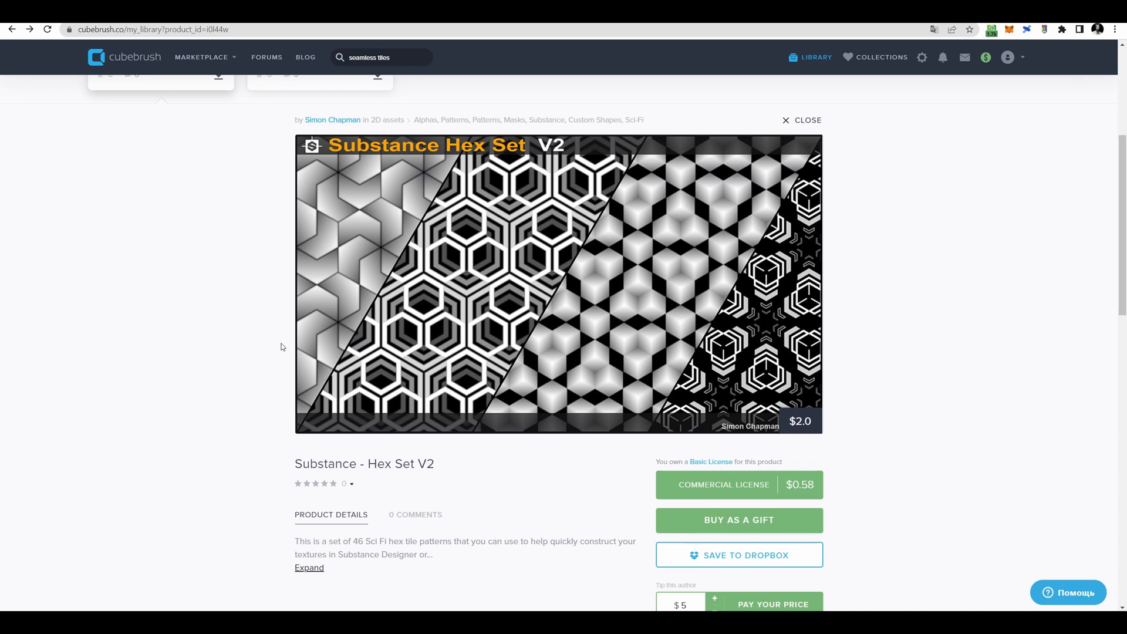
{"action": "scroll", "coordinate": [281, 346], "scroll_direction": "down", "scroll_amount": 2}
{"action": "scroll", "coordinate": [284, 337], "scroll_direction": "up", "scroll_amount": 6}
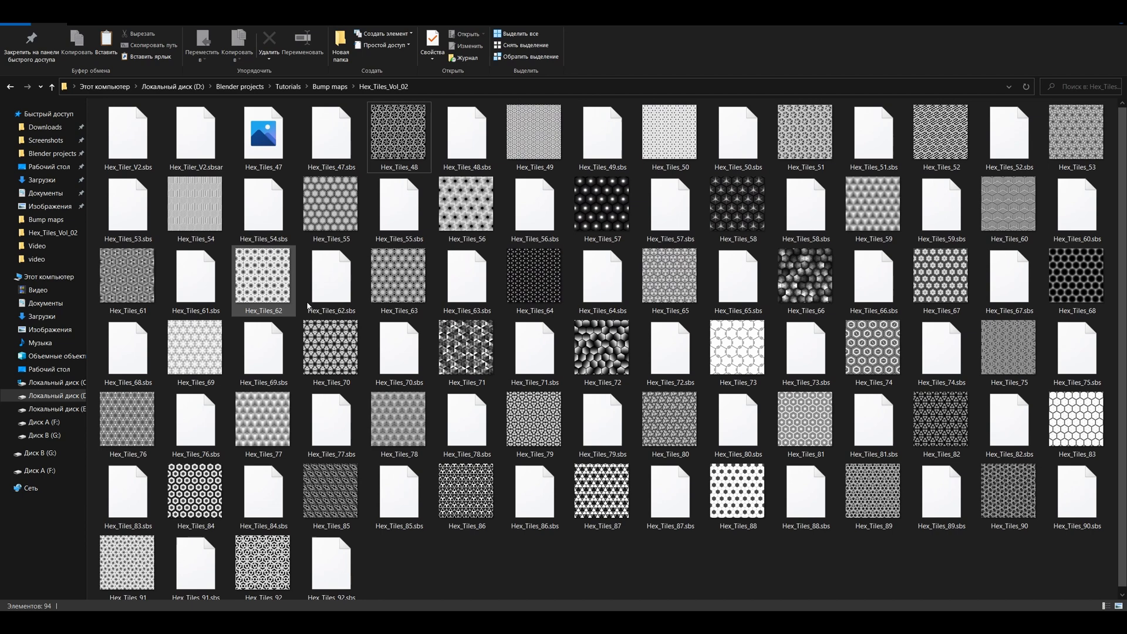
Switch to the Hex_Tiles_Vol_02 folder in File Explorer and browse its pattern images from Hex_Tiles_48 to Hex_Tiles_75 at preview size
{"action": "left_click", "coordinate": [399, 141]}
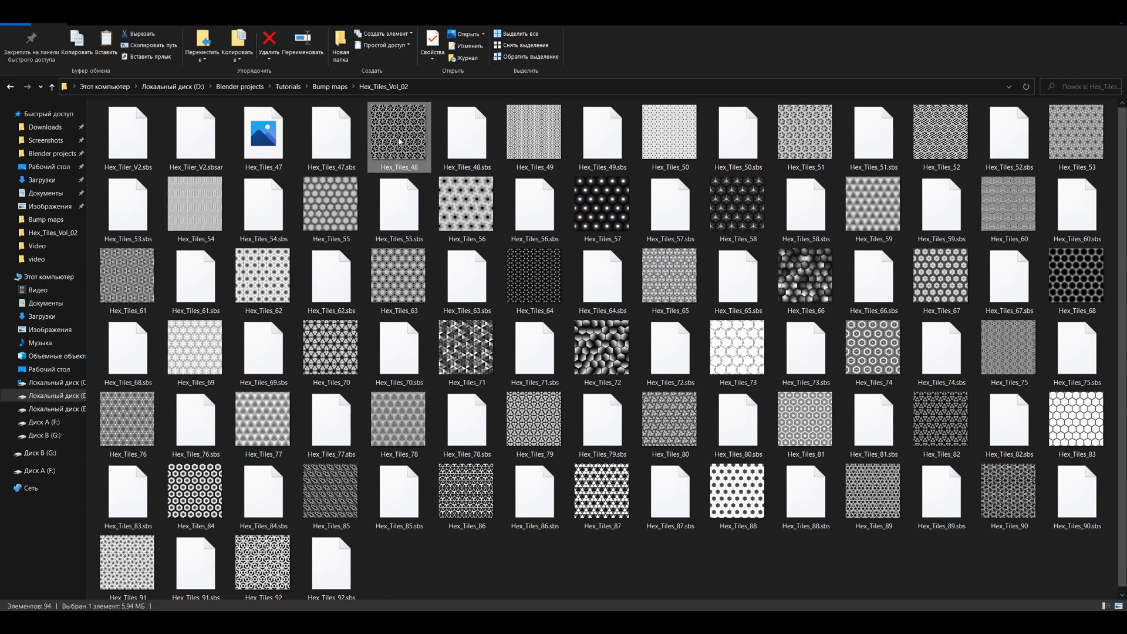
{"action": "double_click", "coordinate": [404, 156]}
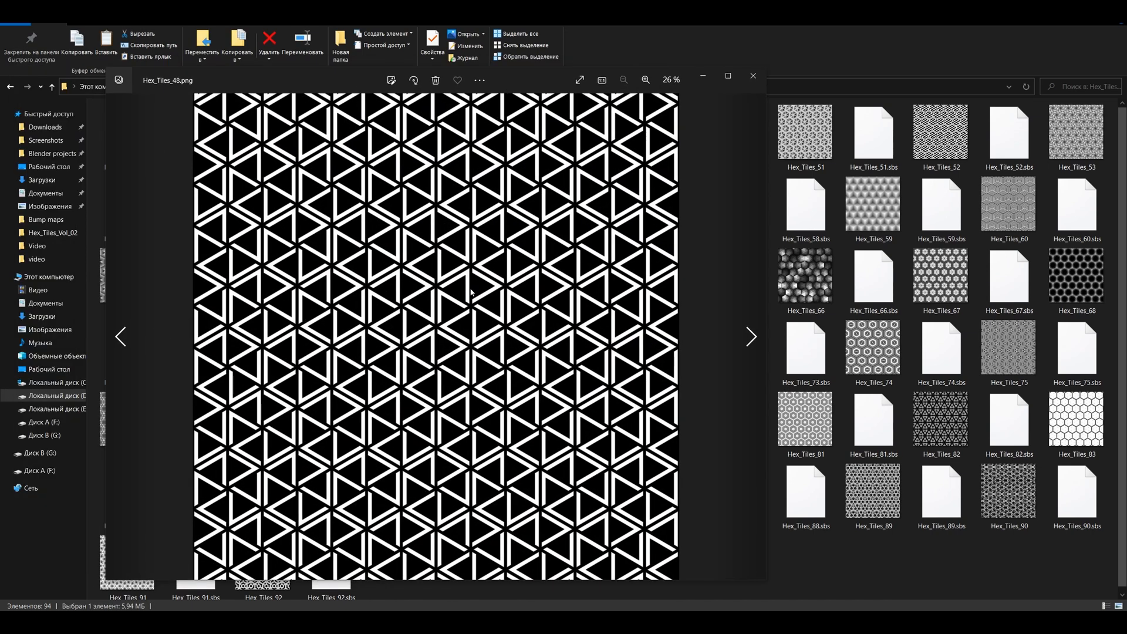
{"action": "key", "text": "Right"}
{"action": "key", "text": "Right"}
{"action": "key", "text": "Right"}
{"action": "key", "text": "Right"}
{"action": "key", "text": "Right"}
{"action": "key", "text": "Right"}
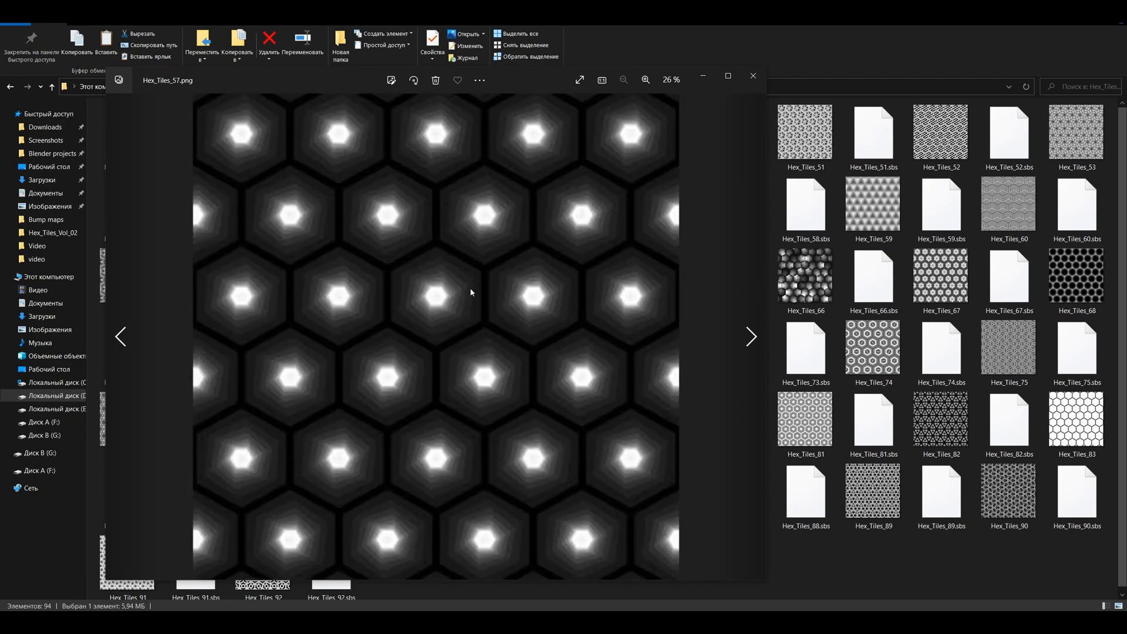
{"action": "key", "text": "Right"}
{"action": "key", "text": "Right"}
{"action": "key", "text": "Right"}
{"action": "key", "text": "Right"}
{"action": "key", "text": "Right"}
{"action": "key", "text": "Right"}
{"action": "key", "text": "Right"}
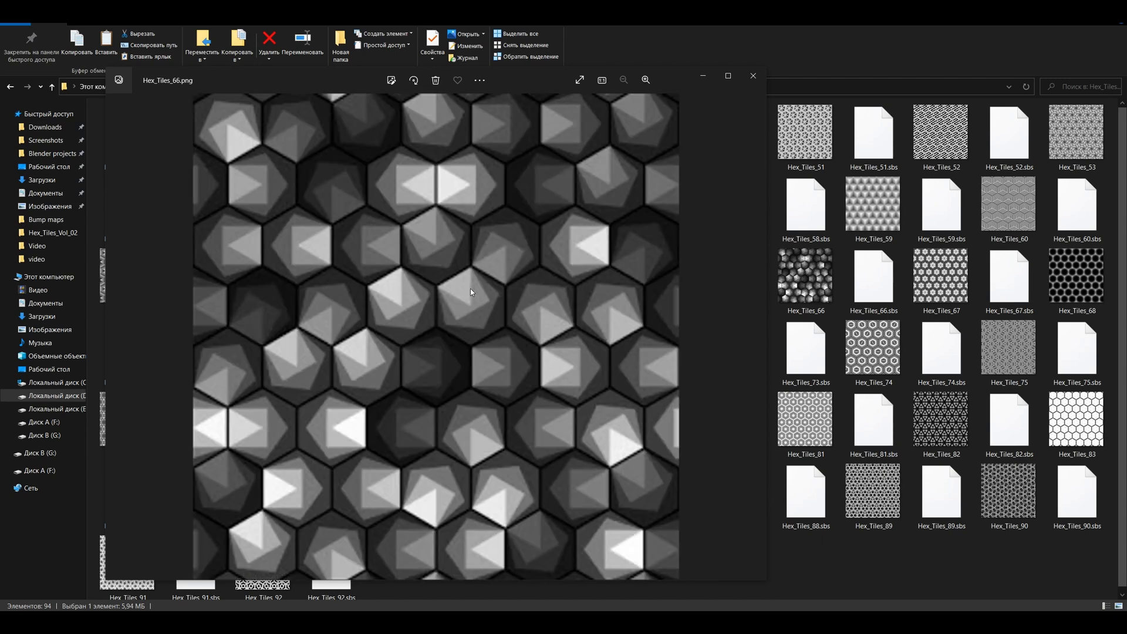
{"action": "key", "text": "Right"}
{"action": "key", "text": "Right"}
{"action": "key", "text": "Right"}
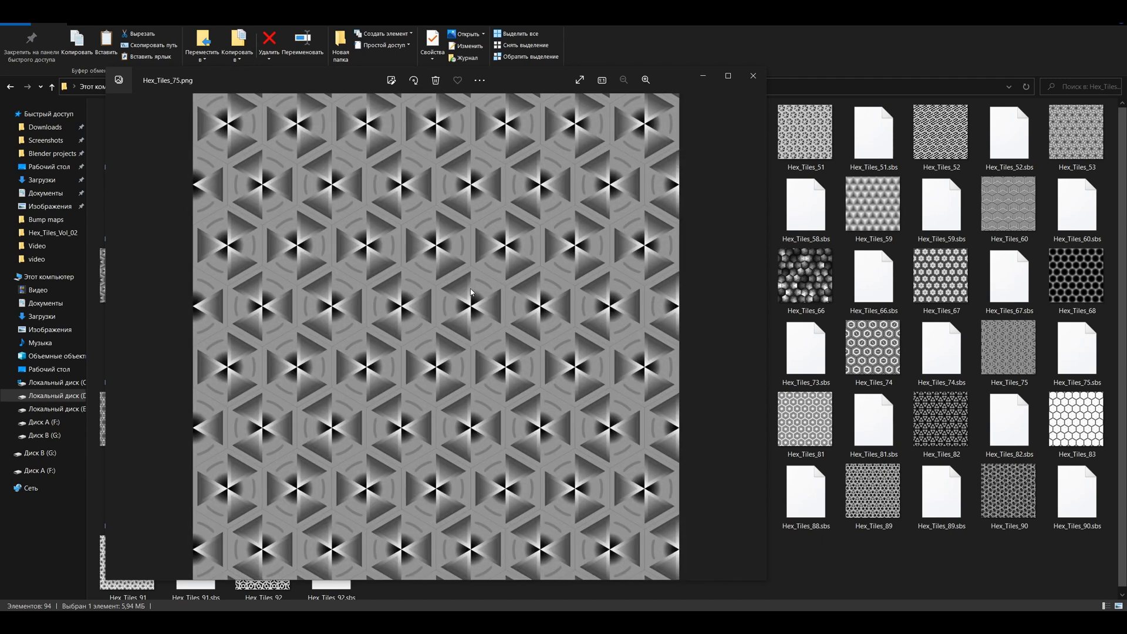
{"action": "left_click", "coordinate": [753, 78]}
{"action": "left_click", "coordinate": [466, 343]}
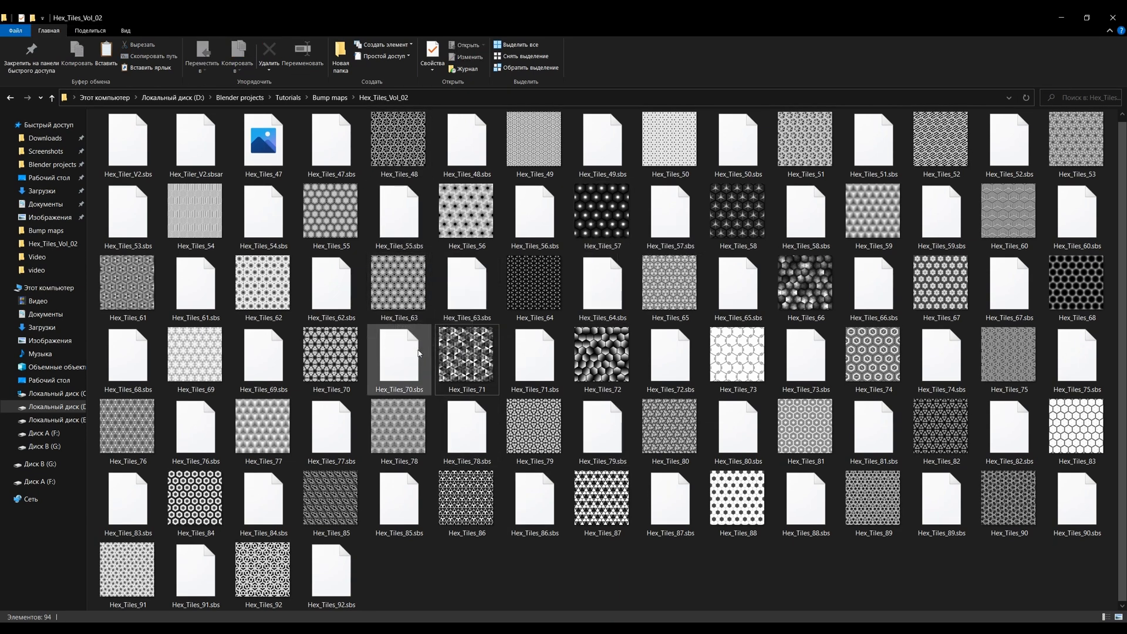
Switch to Blender, enter Edit Mode on the cup and display Bump-2.png behind its UVs
{"action": "left_click", "coordinate": [510, 630]}
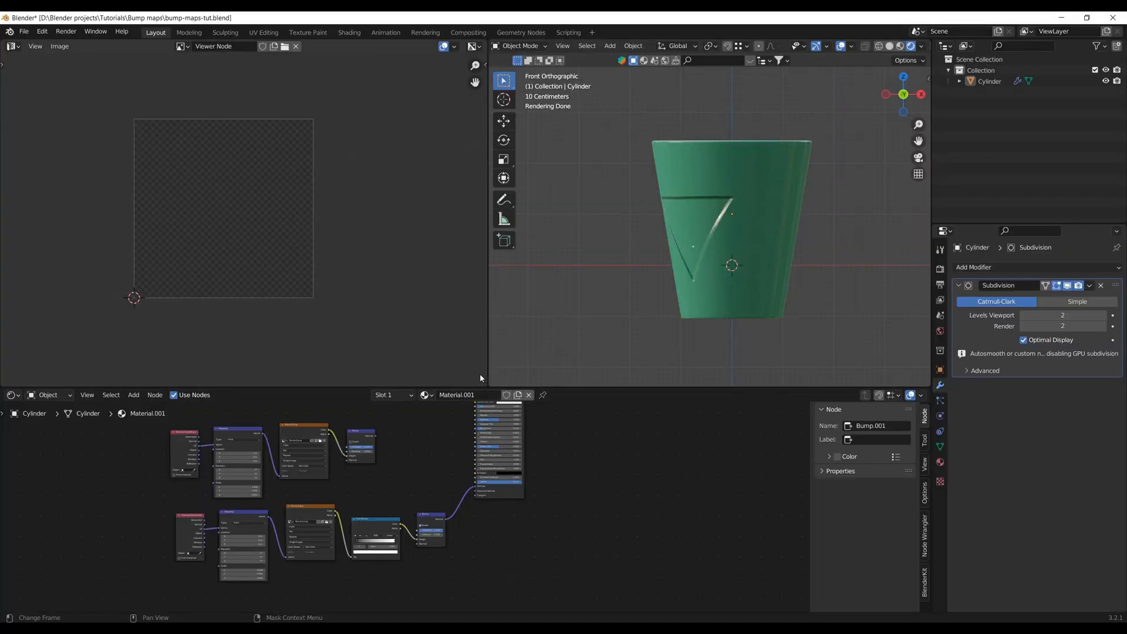
{"action": "key", "text": "Tab"}
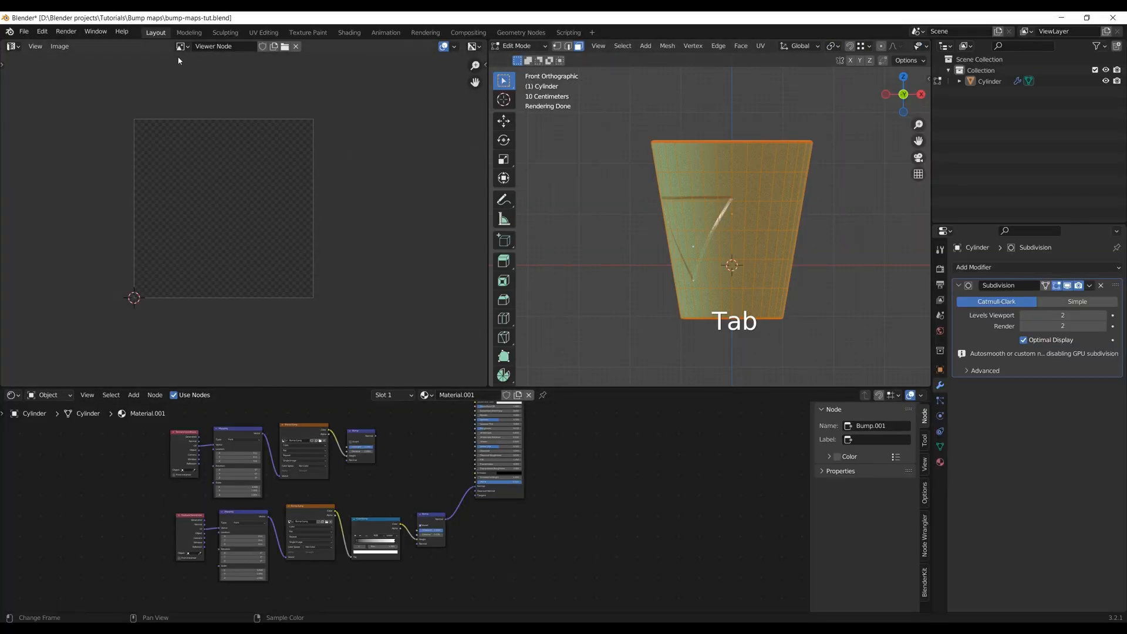
{"action": "left_click", "coordinate": [182, 46]}
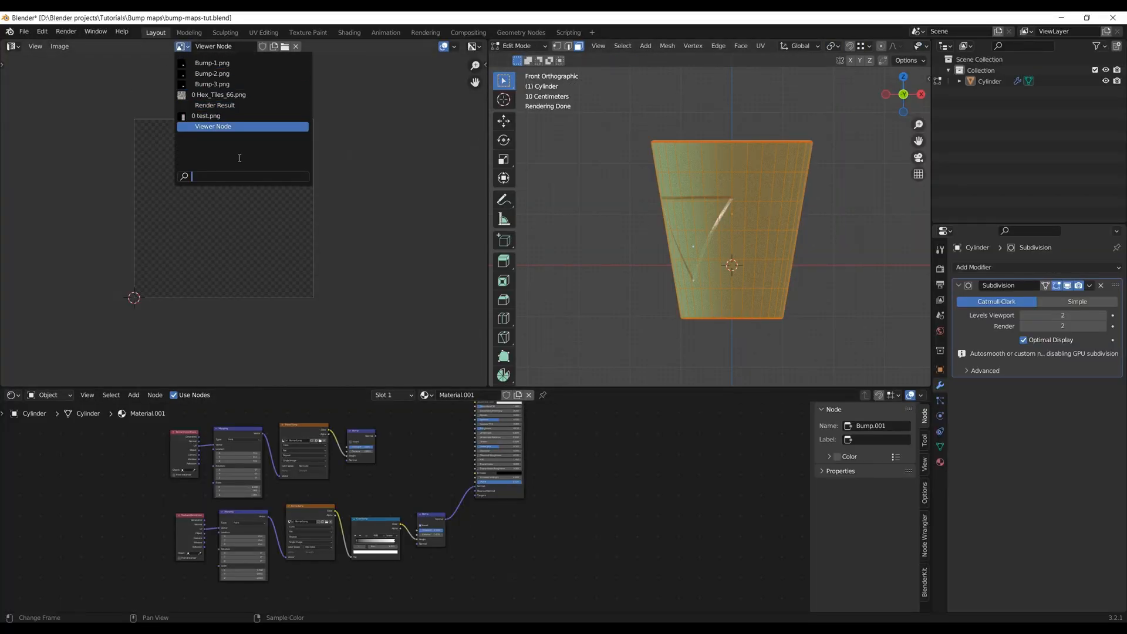
{"action": "left_click", "coordinate": [231, 73]}
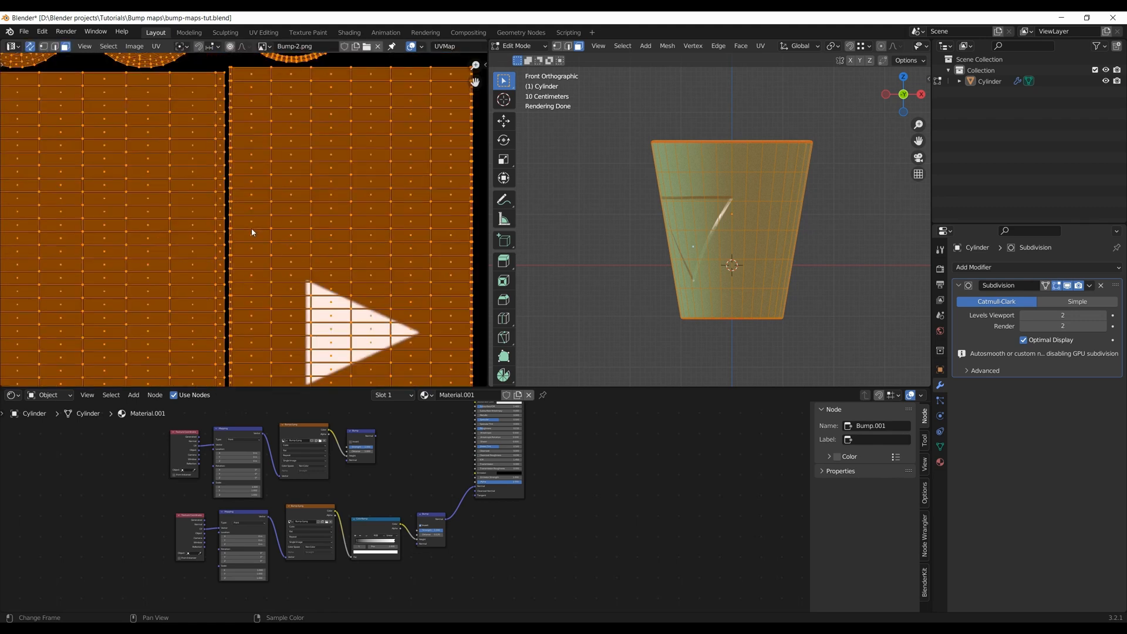
Select all the cup's UV islands and export their layout as a 2048 × 2048 PNG named Uv-map.png in the Bump maps folder
{"action": "scroll", "coordinate": [251, 230], "scroll_direction": "down", "scroll_amount": 7}
{"action": "left_click", "coordinate": [354, 254]}
{"action": "scroll", "coordinate": [251, 282], "scroll_direction": "up", "scroll_amount": 3}
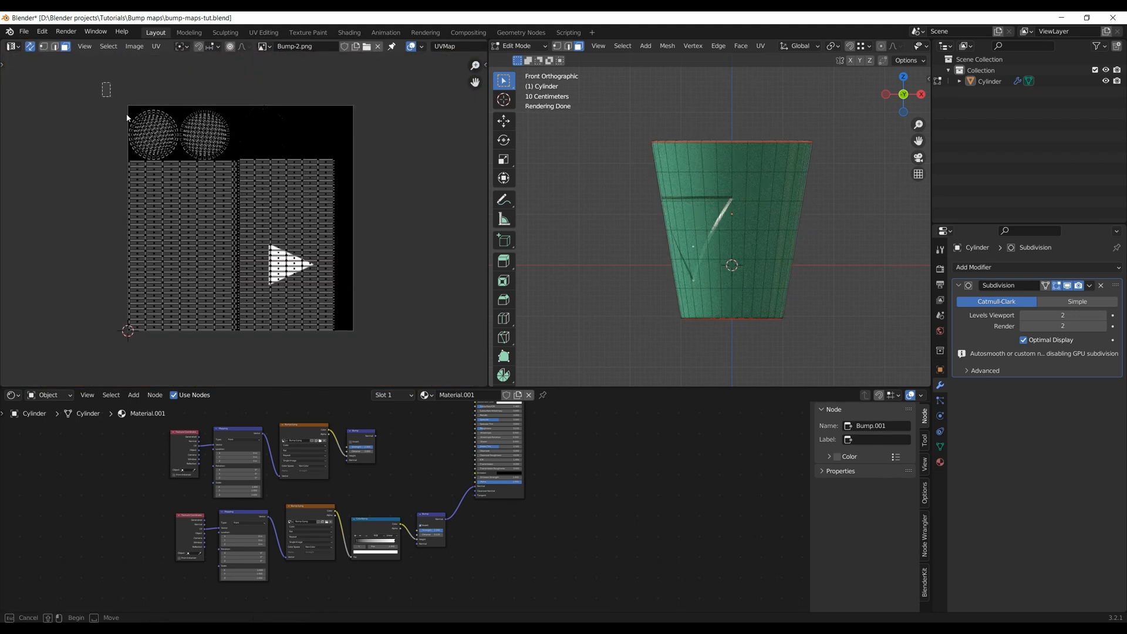
{"action": "left_click_drag", "start_coordinate": [105, 88], "coordinate": [403, 357]}
{"action": "left_click", "coordinate": [156, 46]}
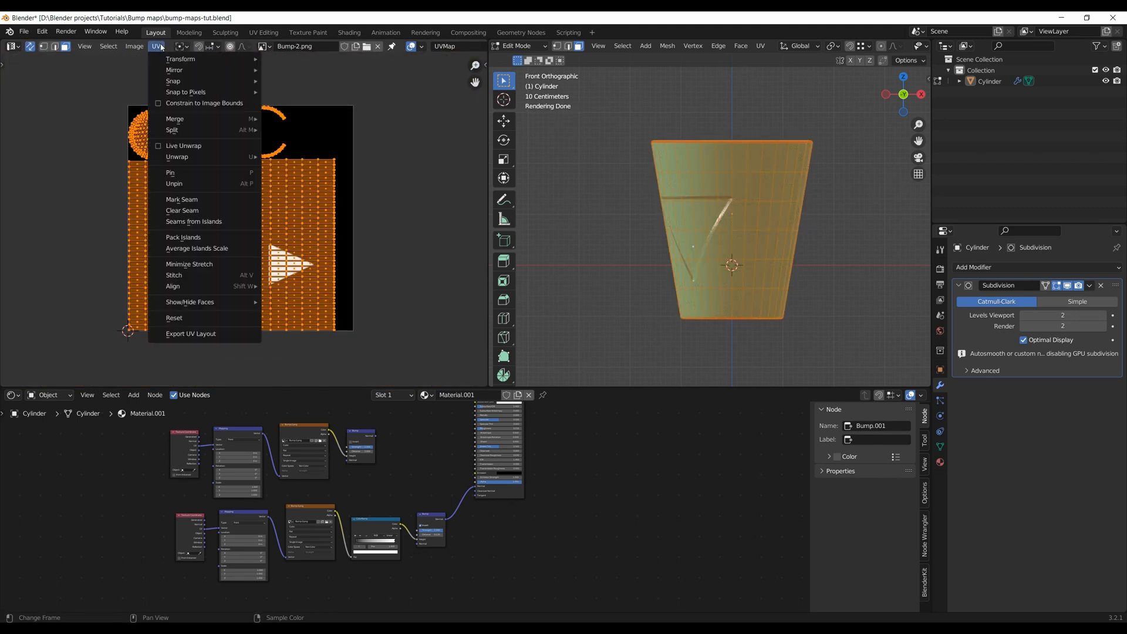
{"action": "left_click", "coordinate": [222, 333]}
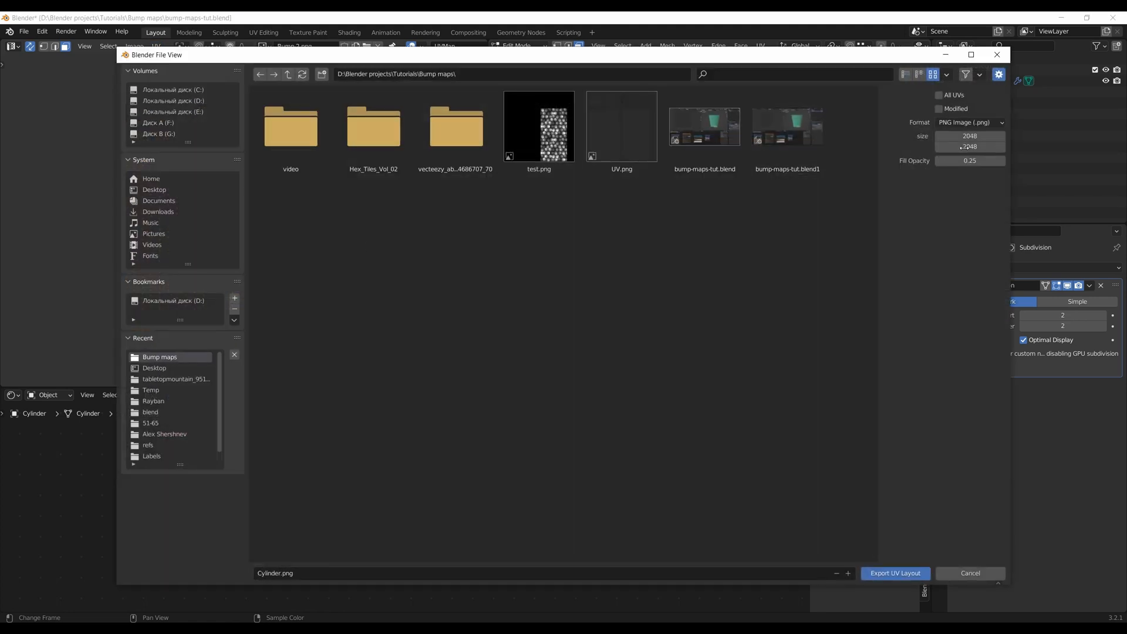
{"action": "left_click", "coordinate": [963, 200]}
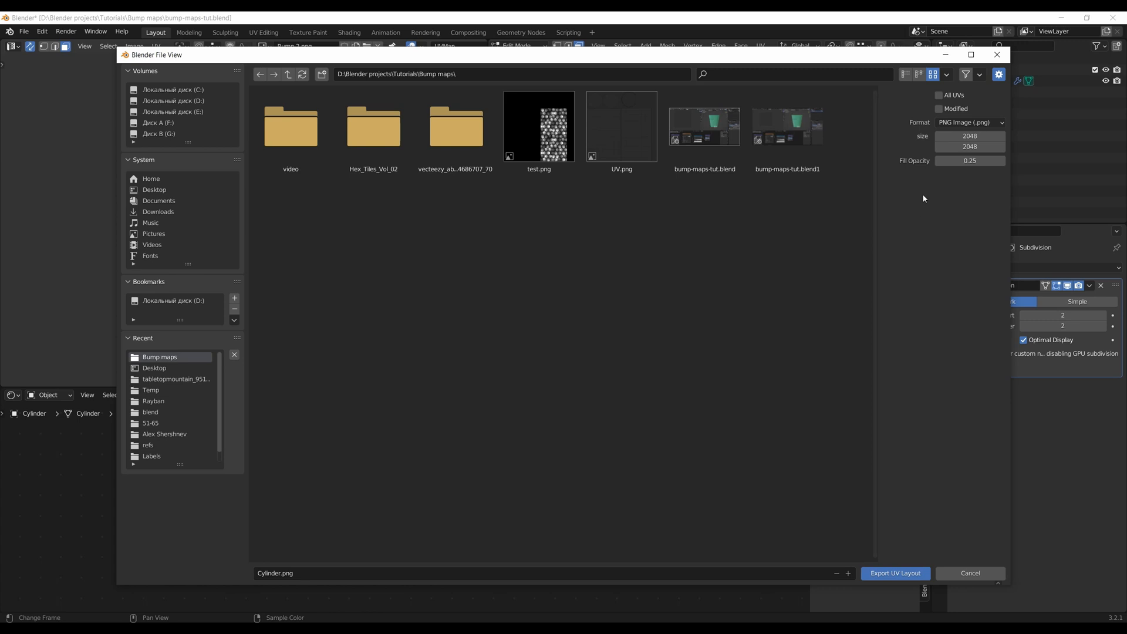
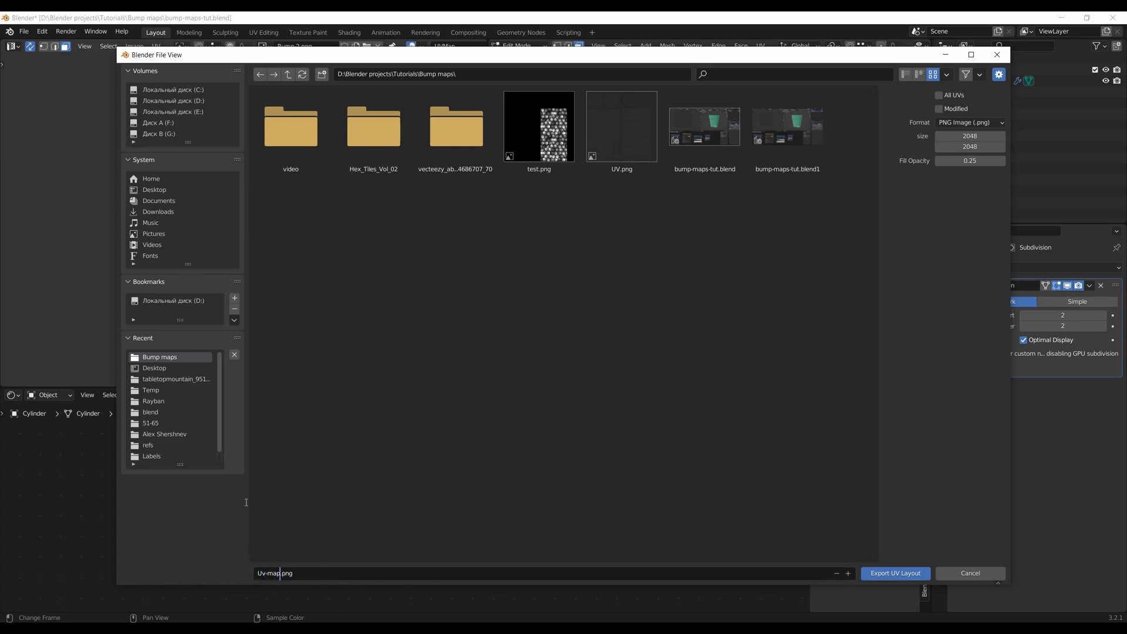
{"action": "left_click", "coordinate": [895, 573]}
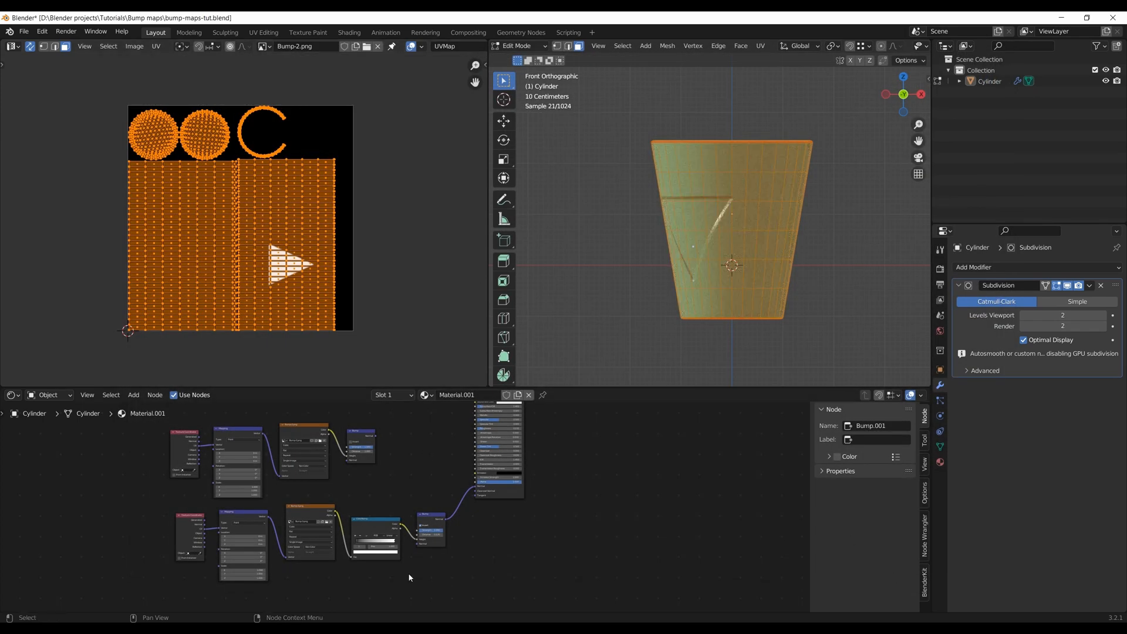
Switch to Photoshop and open the exported Uv-map image from the Bump maps folder
{"action": "left_click", "coordinate": [409, 627]}
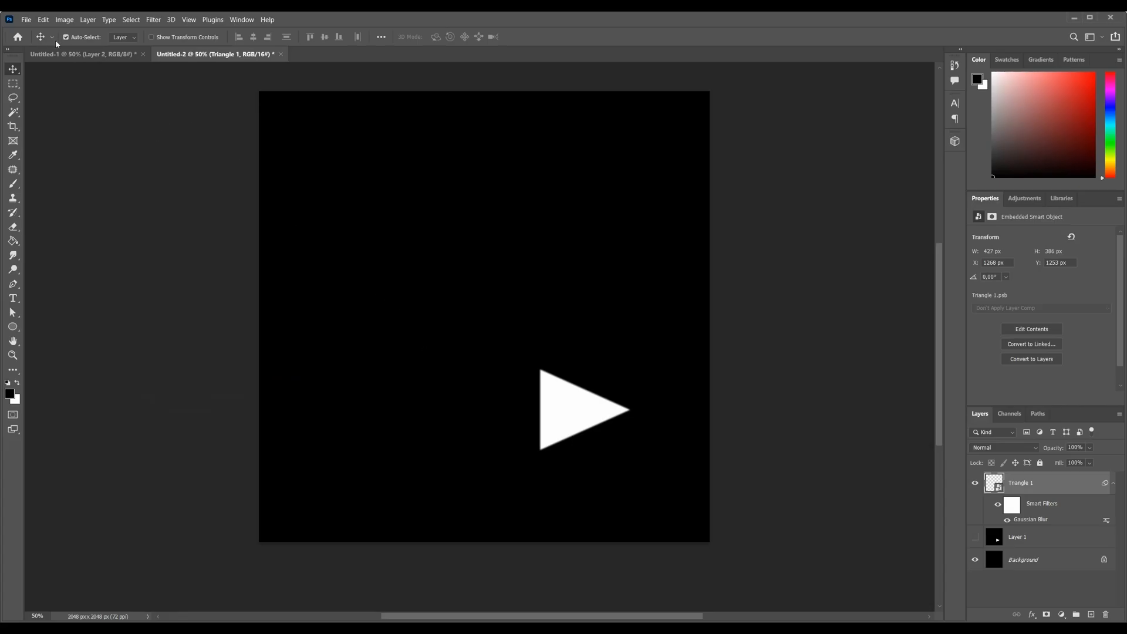
{"action": "left_click", "coordinate": [26, 20]}
{"action": "left_click", "coordinate": [37, 38]}
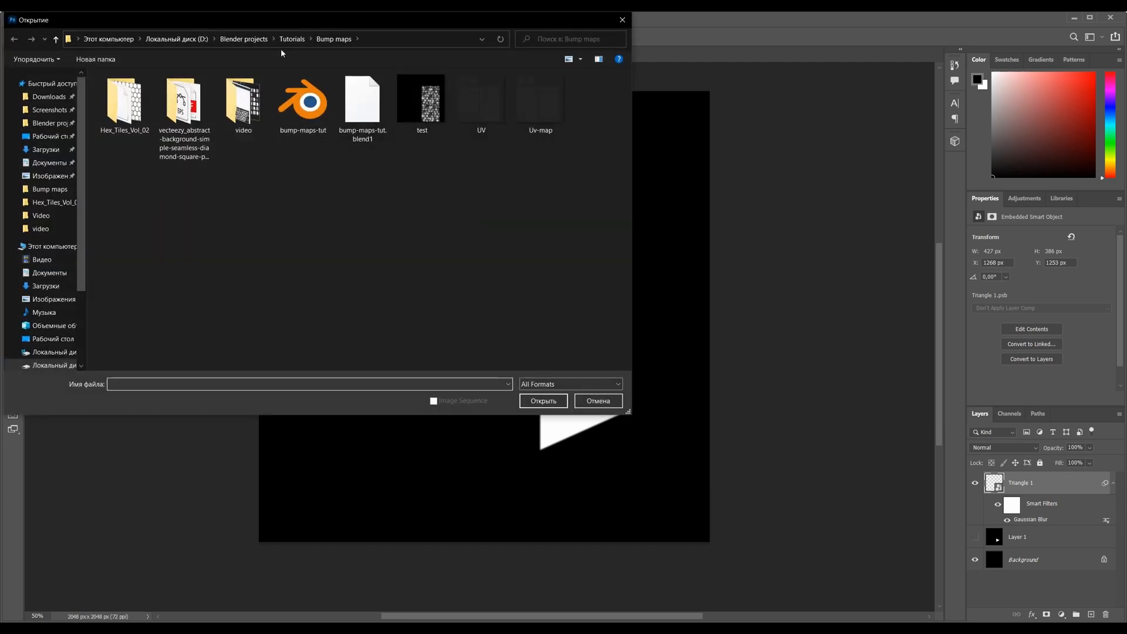
{"action": "double_click", "coordinate": [568, 135]}
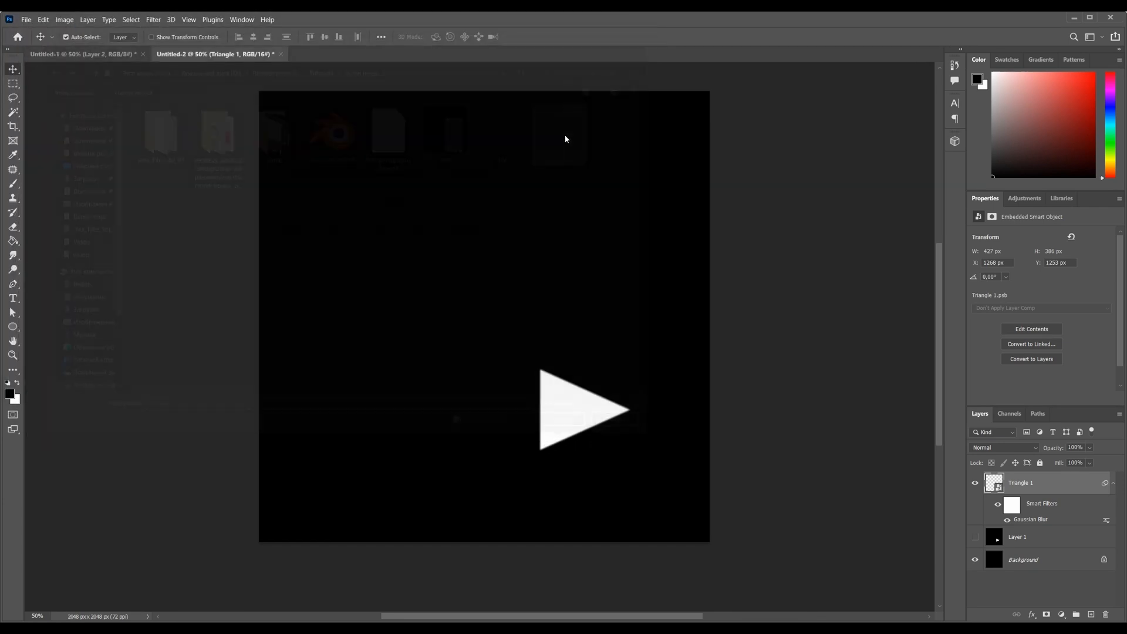
{"action": "key", "text": "space"}
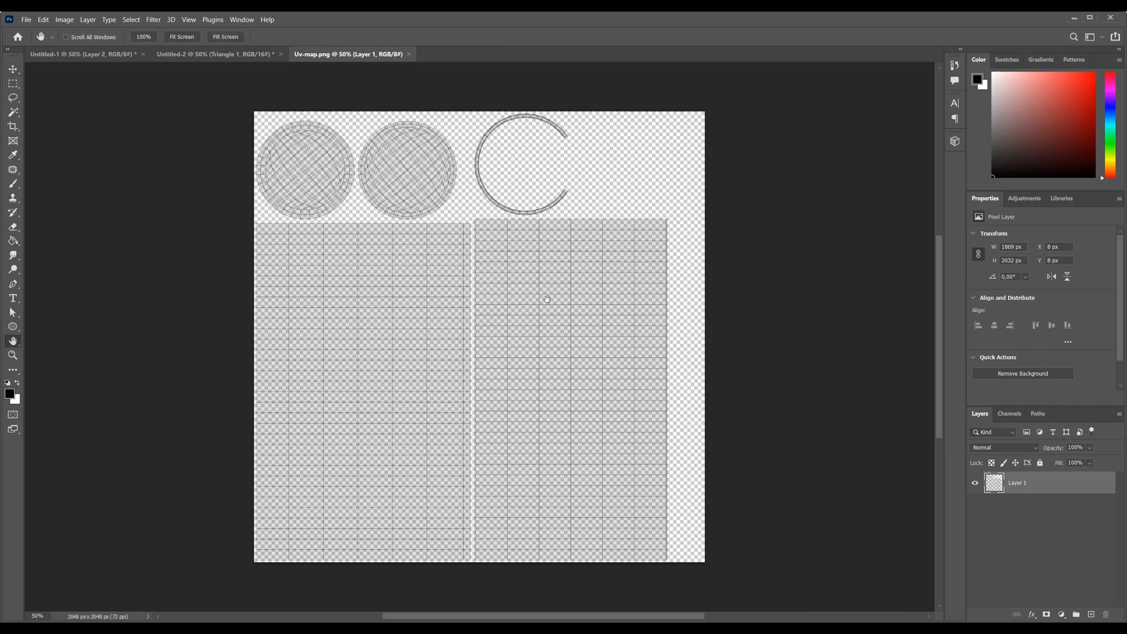
{"action": "left_click_drag", "start_coordinate": [578, 344], "coordinate": [531, 330]}
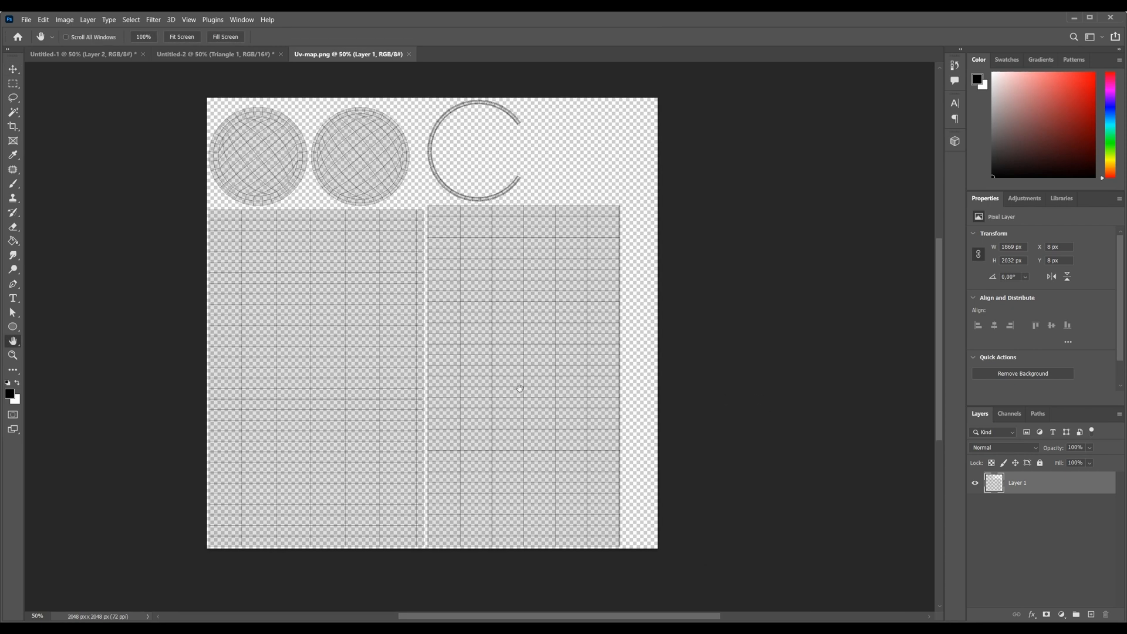
{"action": "left_click_drag", "start_coordinate": [520, 387], "coordinate": [549, 447]}
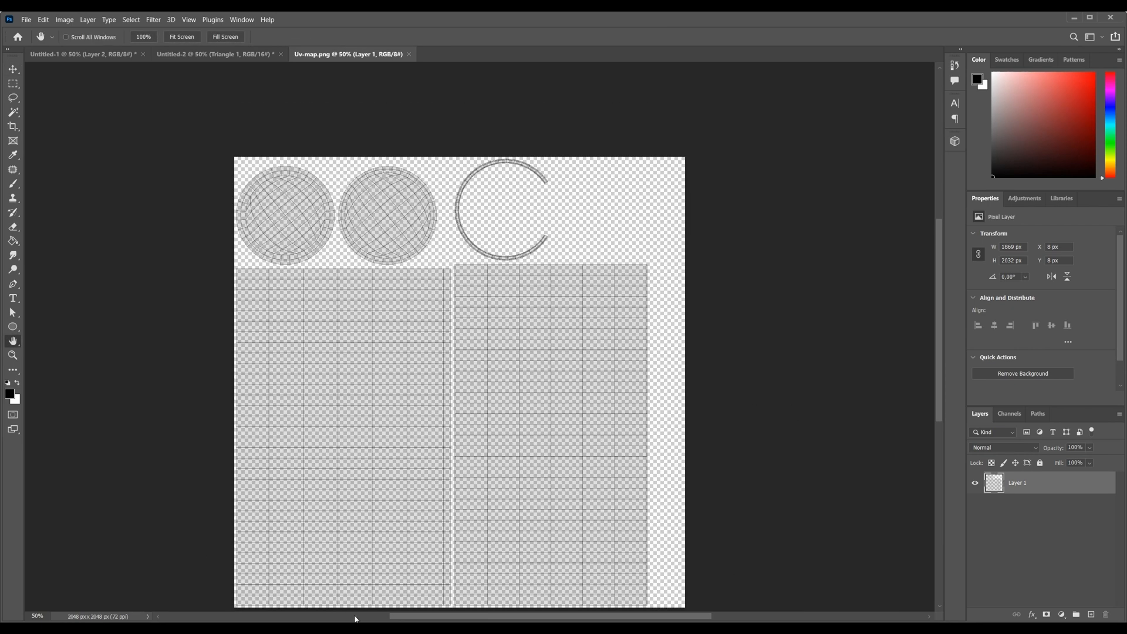
Switch to the Hex_Tiles_Vol_02 folder in File Explorer and preview the Hex_Tiles_71 and Hex_Tiles_72 patterns
{"action": "left_click", "coordinate": [490, 589]}
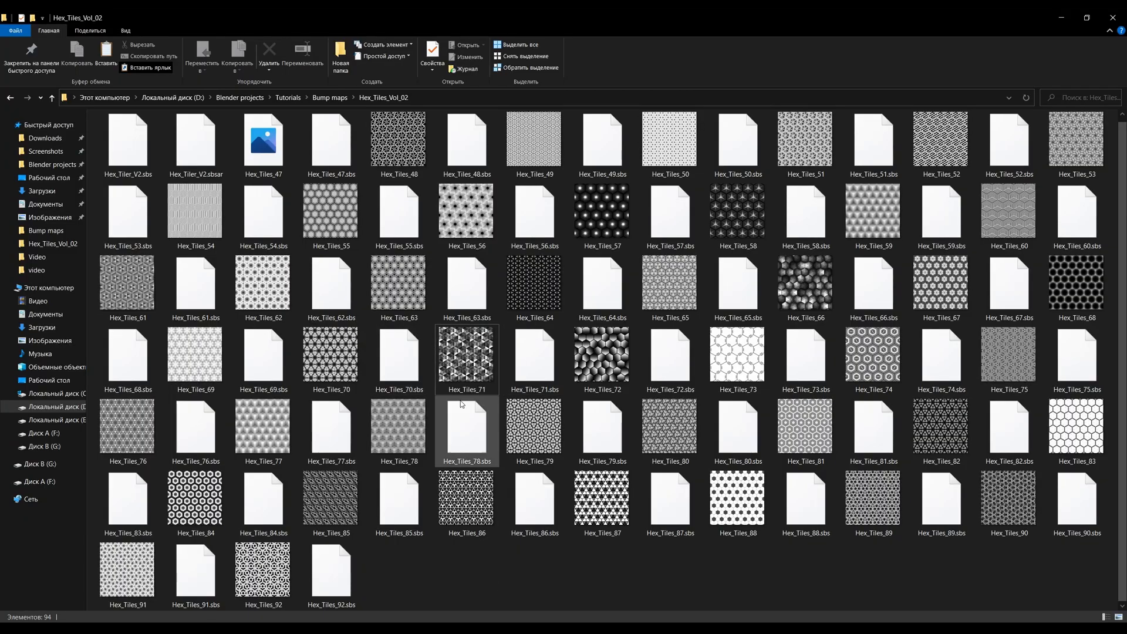
{"action": "left_click", "coordinate": [579, 278]}
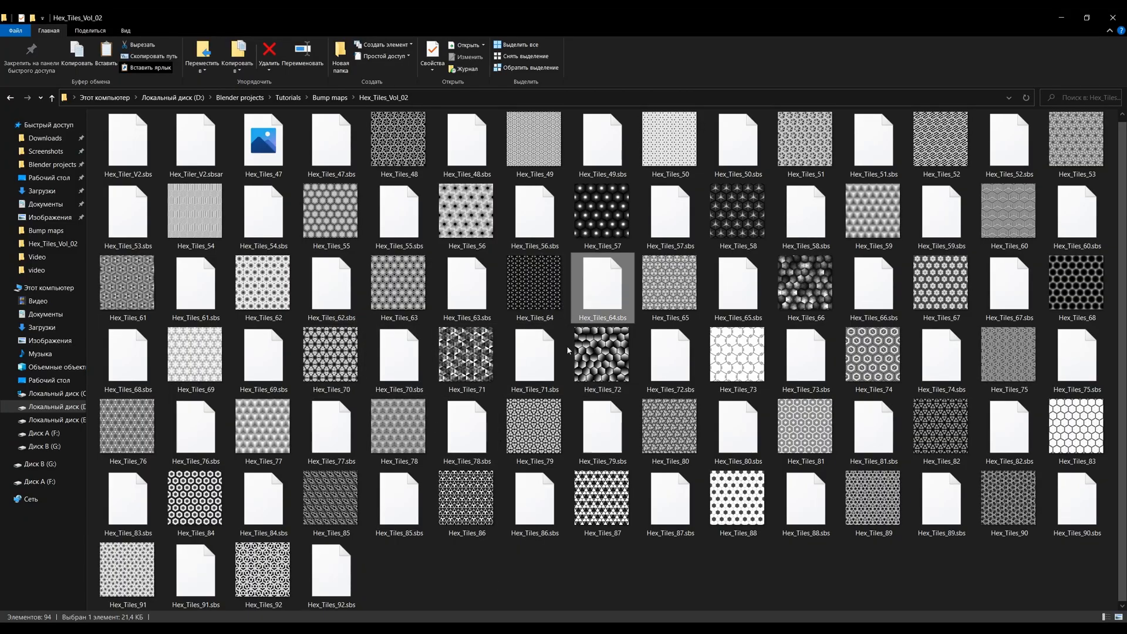
{"action": "double_click", "coordinate": [469, 359]}
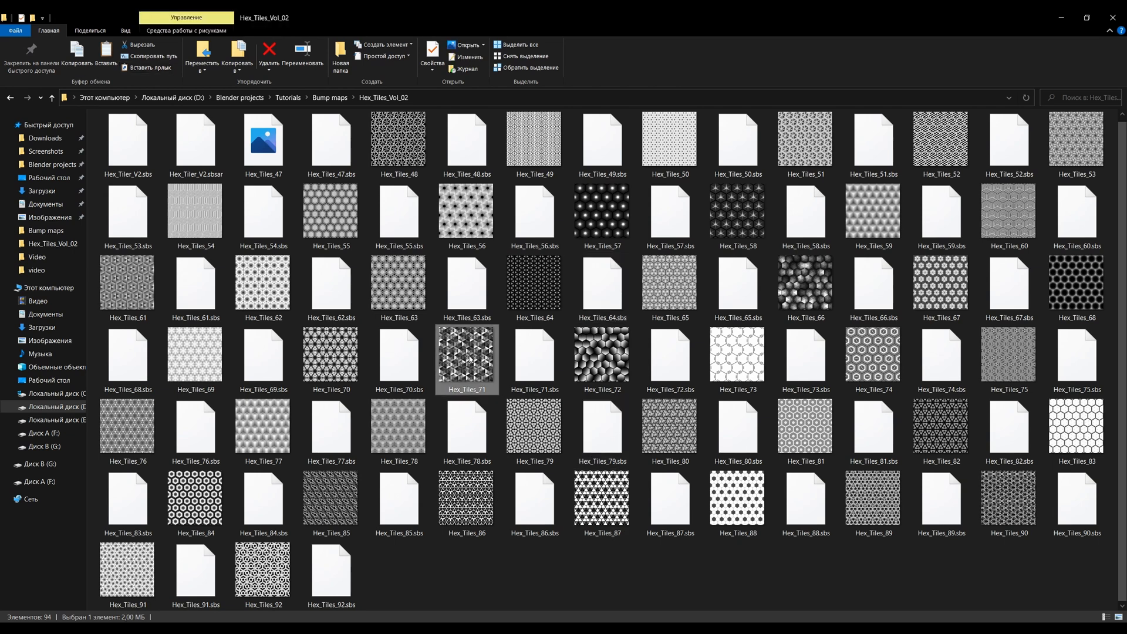
{"action": "key", "text": "Right"}
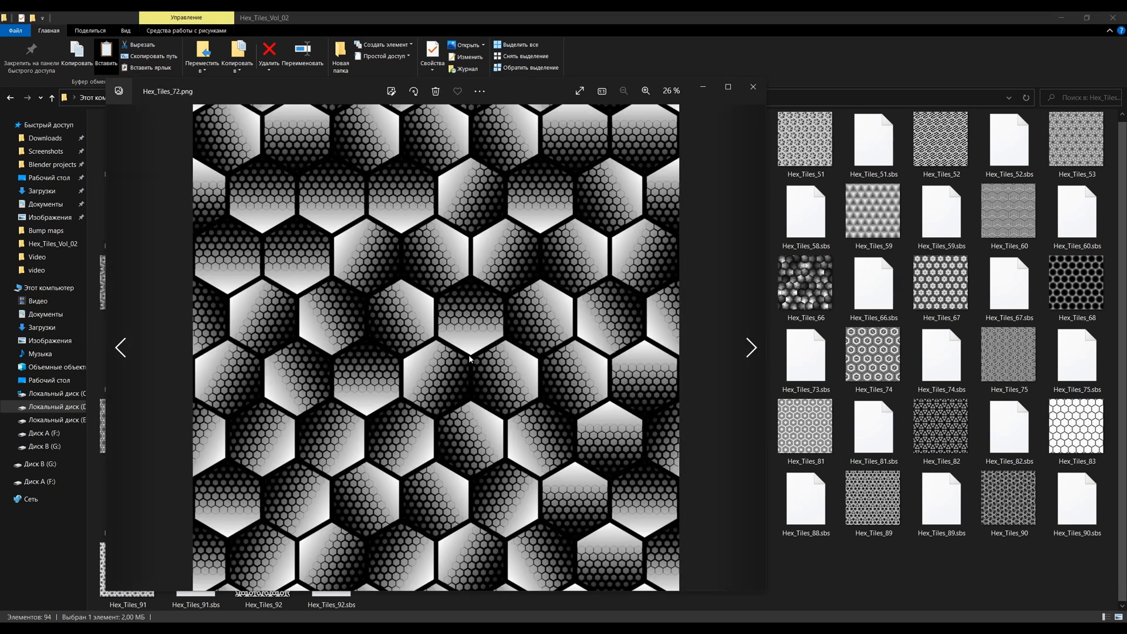
{"action": "key", "text": "Left"}
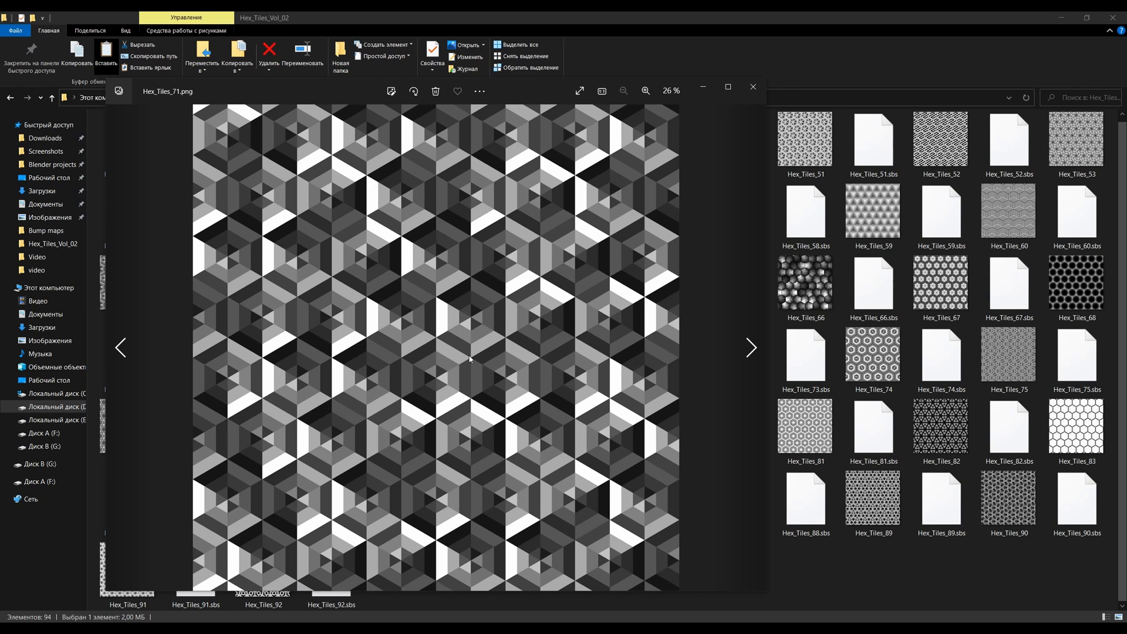
{"action": "left_click", "coordinate": [751, 90]}
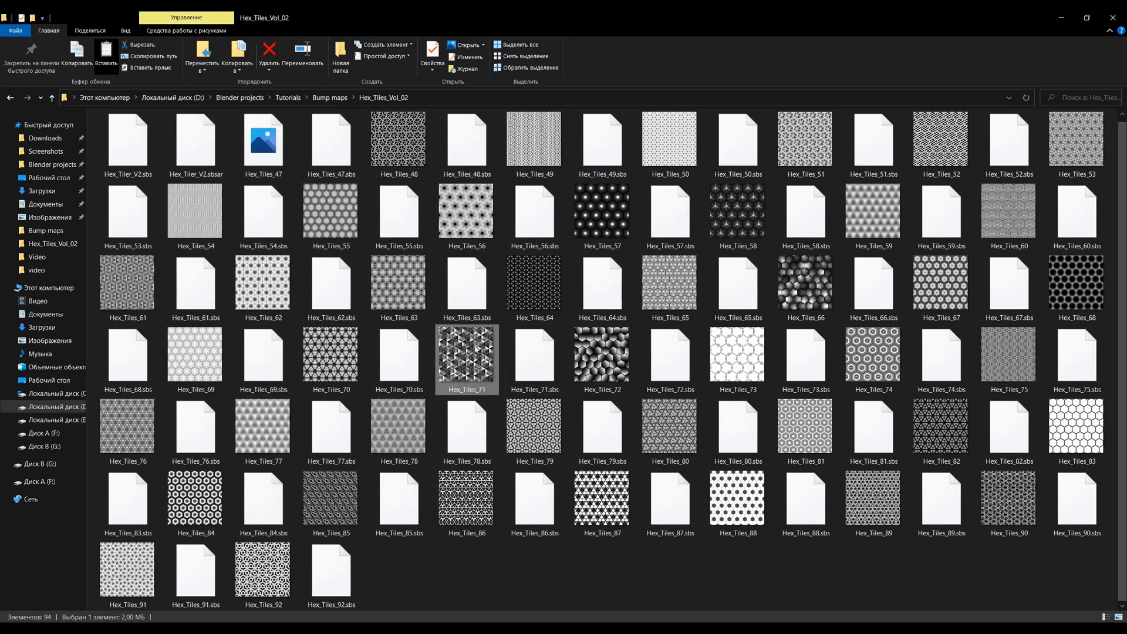
Place Hex_Tiles_71 from the folder into the Uv-map document, scaled to about 18.65% over the upper part of the right-hand rectangular UV island
{"action": "left_click_drag", "start_coordinate": [463, 339], "coordinate": [568, 406]}
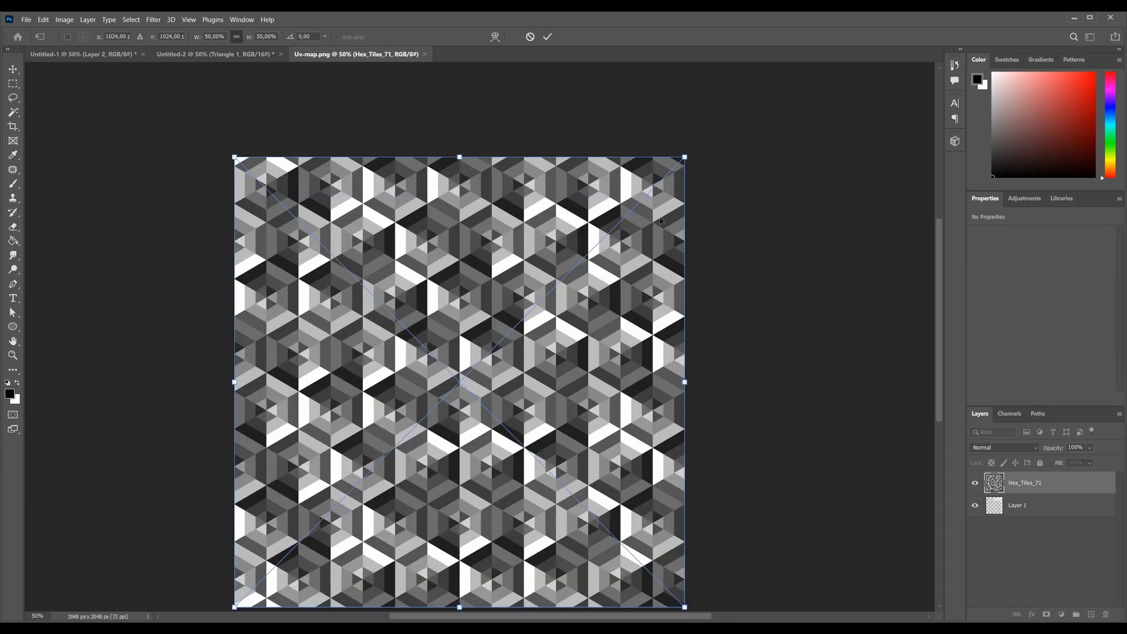
{"action": "left_click_drag", "start_coordinate": [687, 158], "coordinate": [543, 297], "text": "alt"}
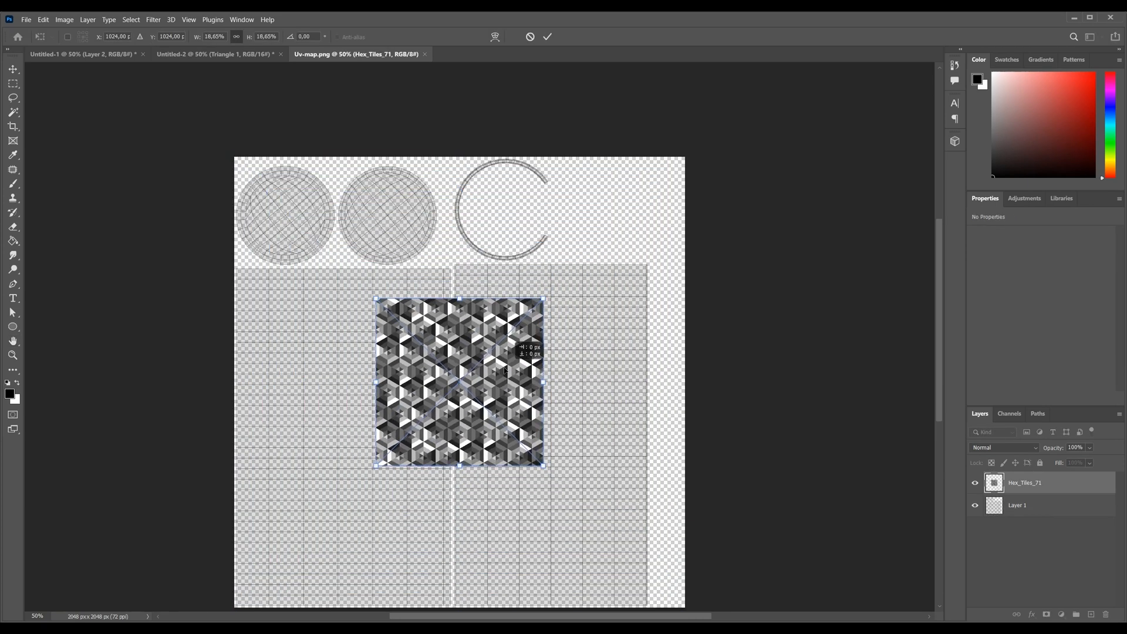
{"action": "left_click_drag", "start_coordinate": [517, 358], "coordinate": [606, 337]}
{"action": "key", "text": "Return"}
Shift the Hex_Tiles_71 layer to X 1104 px, Y 490 px so its top edge meets the island's top edge
{"action": "key", "text": "space"}
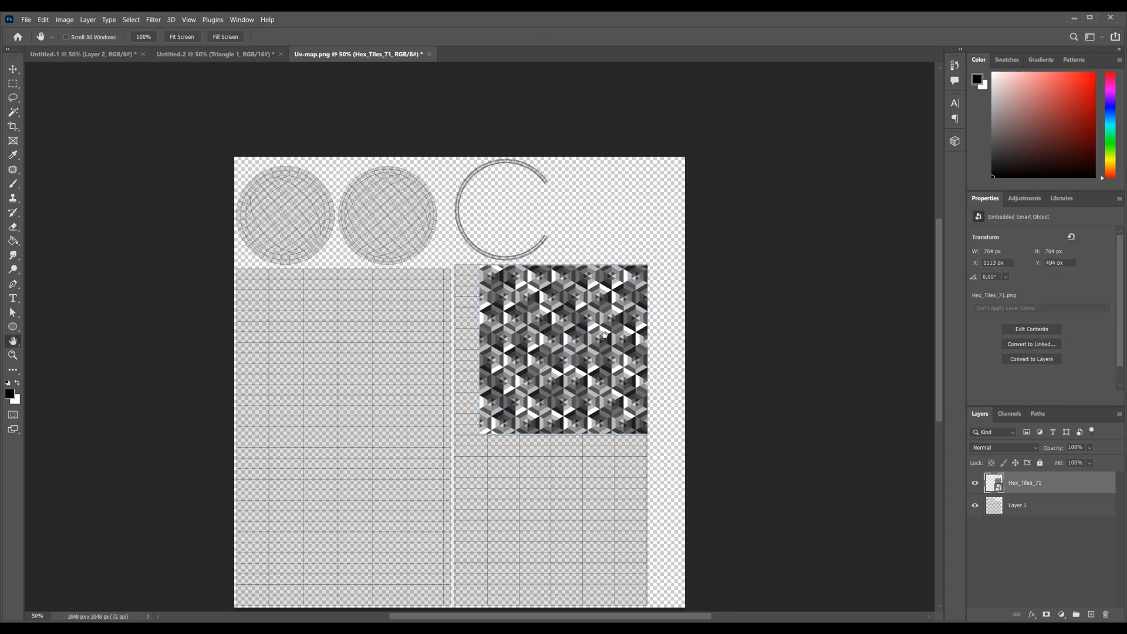
{"action": "scroll", "coordinate": [609, 301], "scroll_direction": "up", "scroll_amount": 3, "text": "alt"}
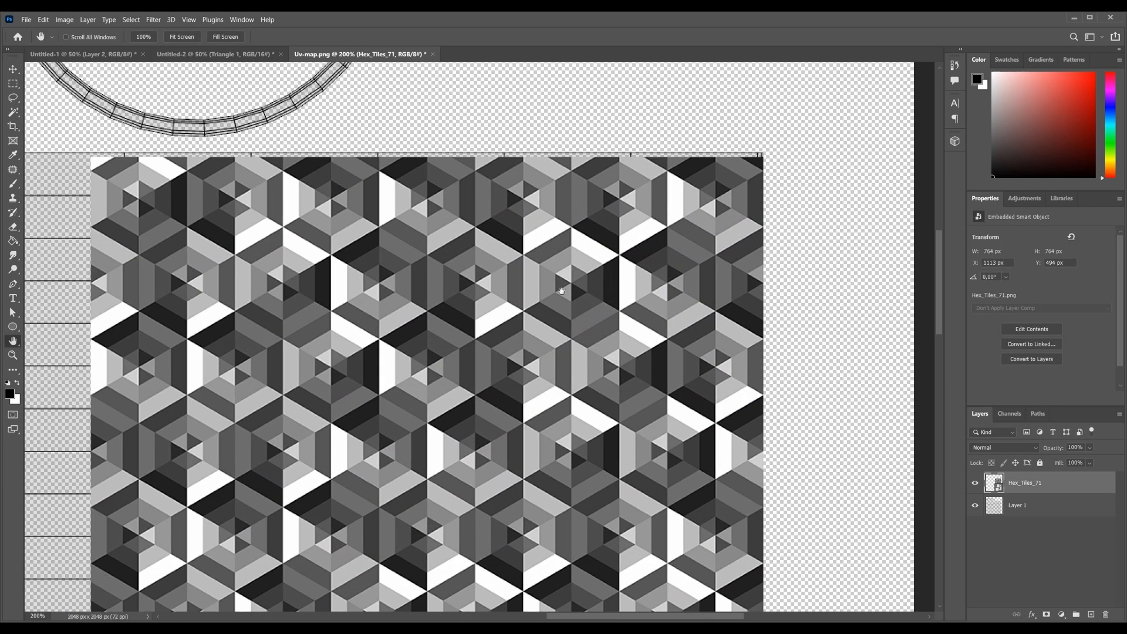
{"action": "mouse_move", "coordinate": [591, 308]}
{"action": "left_mouse_down"}
{"action": "mouse_move", "coordinate": [616, 294]}
{"action": "mouse_move", "coordinate": [587, 316]}
{"action": "left_mouse_up"}
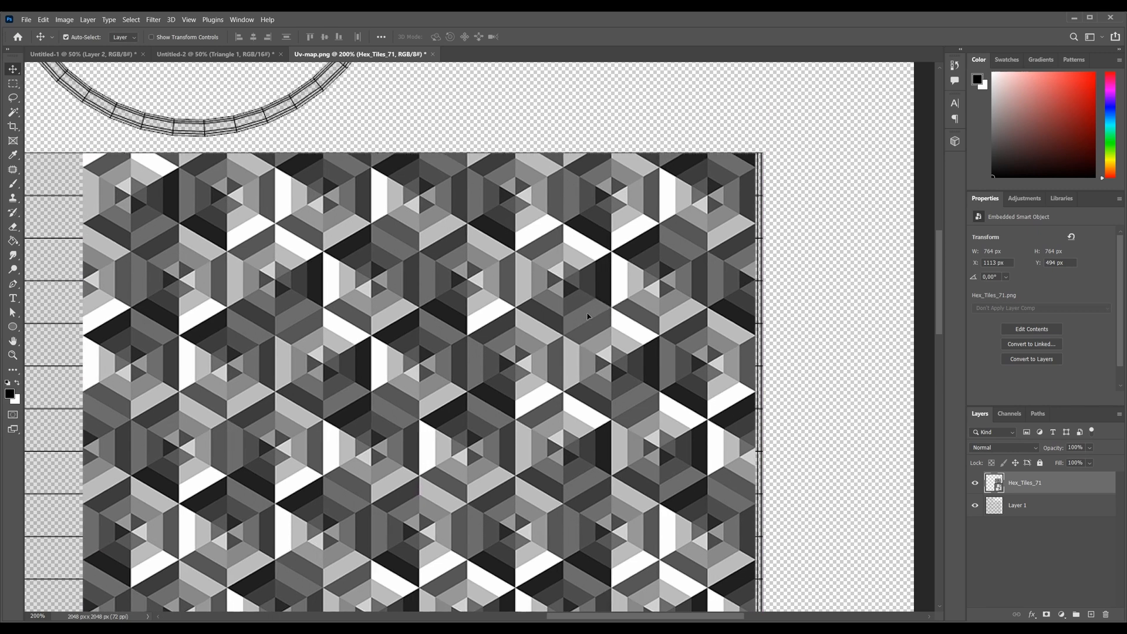
{"action": "key", "text": "h"}
{"action": "scroll", "coordinate": [522, 299], "scroll_direction": "down", "scroll_amount": 4, "text": "alt"}
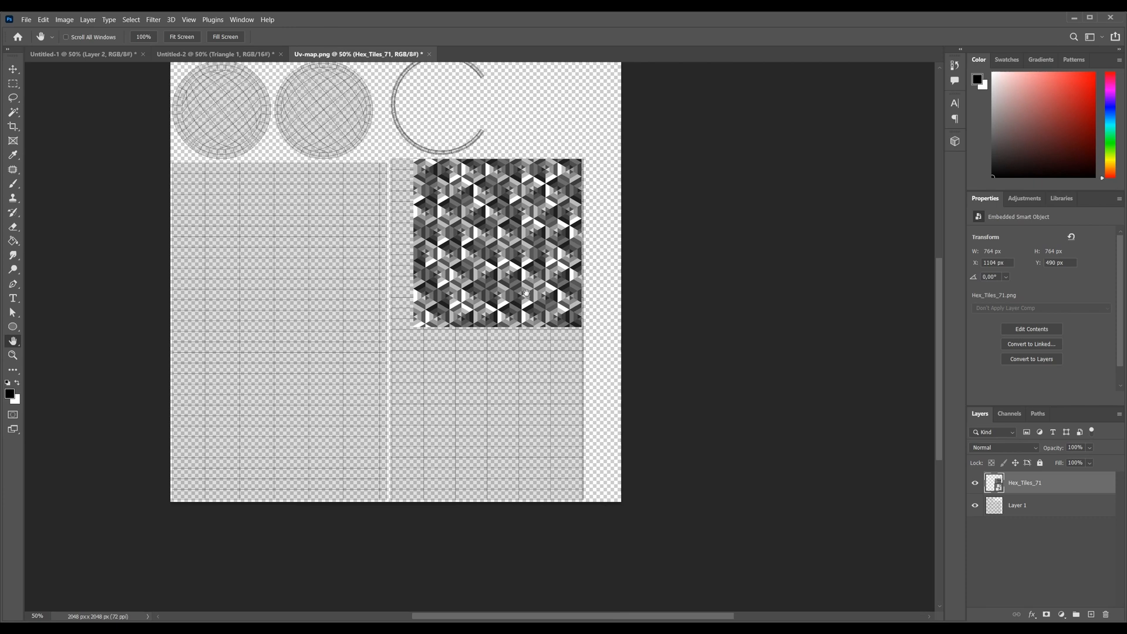
Duplicate the Hex_Tiles_71 layer and place the copy directly beneath the original at Y 1254 px
{"action": "key", "text": "ctrl+j"}
{"action": "key", "text": "v"}
{"action": "left_click_drag", "start_coordinate": [520, 237], "coordinate": [520, 404]}
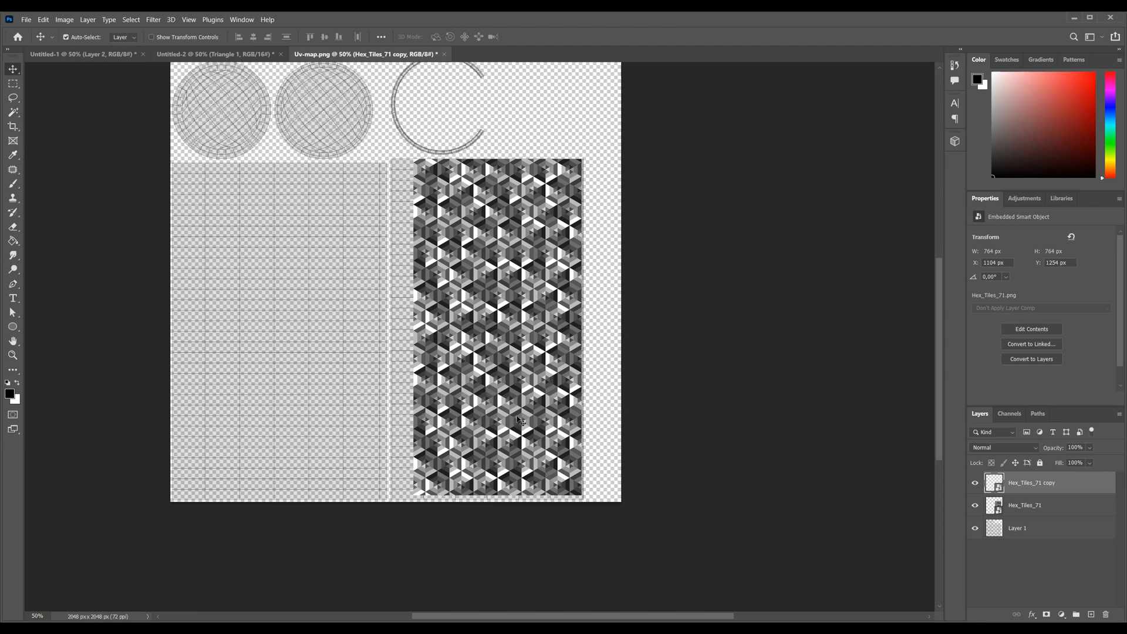
Move the Hex_Tiles_71 copy to X 1108 px, Y 1275 px so it reaches the UV island's bottom edge
{"action": "key", "text": "h"}
{"action": "scroll", "coordinate": [527, 461], "scroll_direction": "up", "scroll_amount": 4, "text": "alt"}
{"action": "left_click_drag", "start_coordinate": [527, 461], "coordinate": [618, 332]}
{"action": "key", "text": "v"}
{"action": "key", "text": "Down"}
{"action": "key", "text": "Down"}
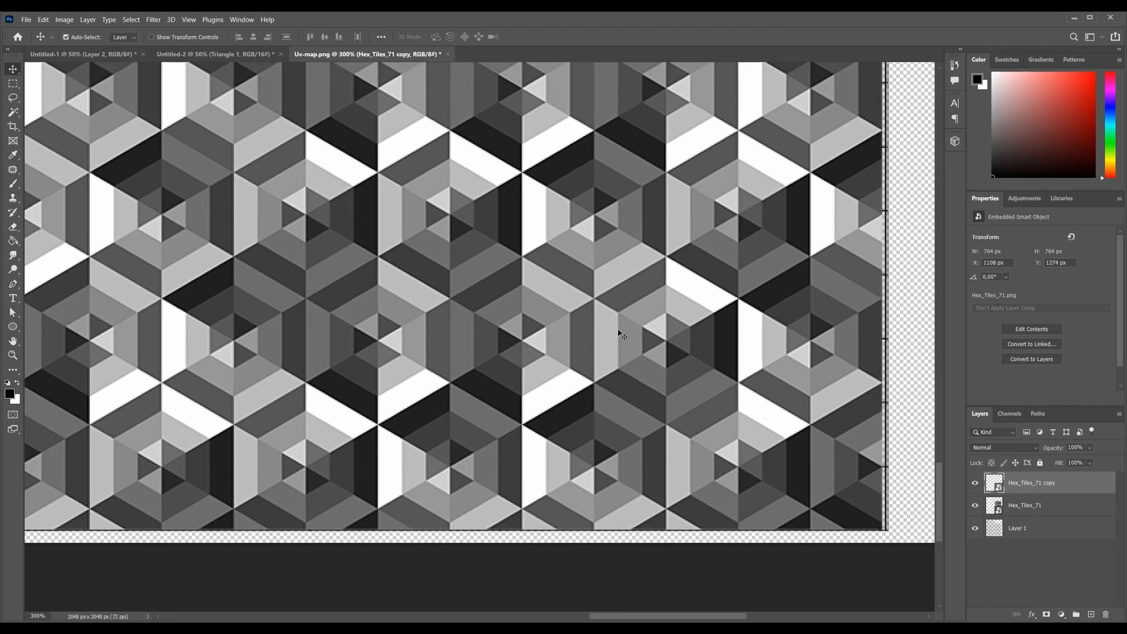
{"action": "key", "text": "h"}
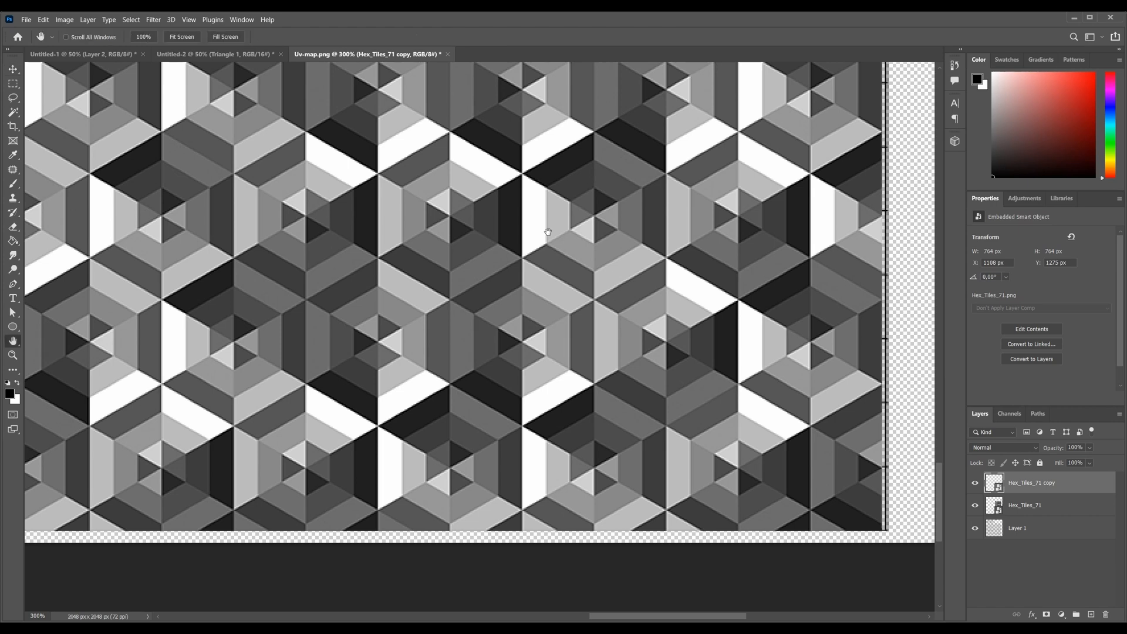
Enlarge the Hex_Tiles_71 copy to about 773 px toward the original to narrow the gap between the two tiles
{"action": "left_click_drag", "start_coordinate": [476, 175], "coordinate": [508, 382]}
{"action": "scroll", "coordinate": [491, 209], "scroll_direction": "down", "scroll_amount": 4, "text": "alt"}
{"action": "scroll", "coordinate": [478, 305], "scroll_direction": "up", "scroll_amount": 5, "text": "alt"}
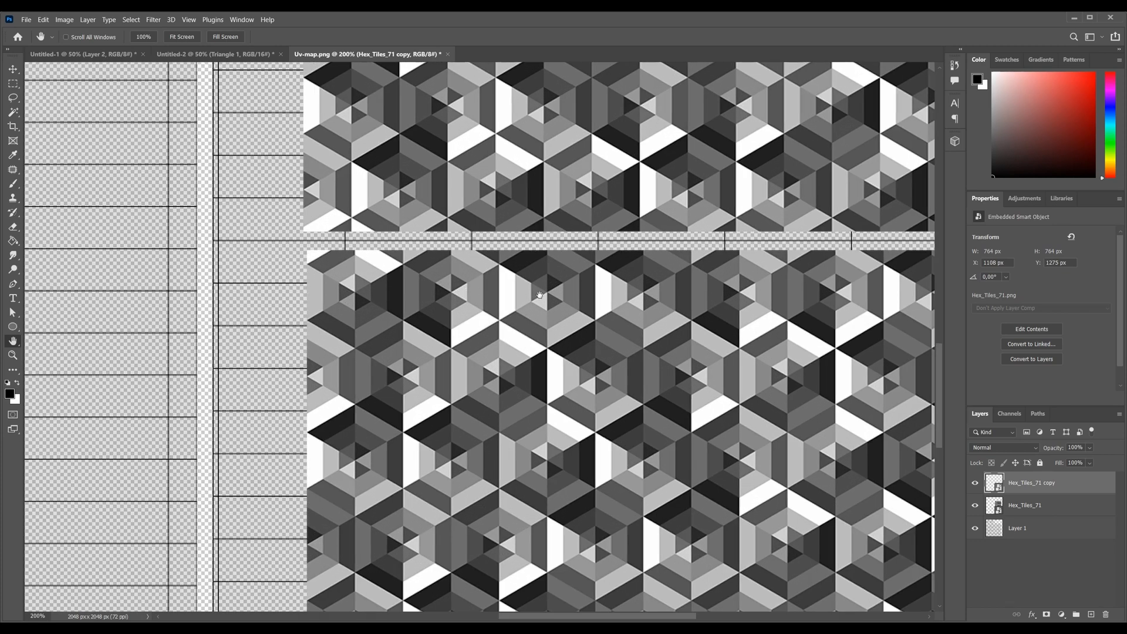
{"action": "key", "text": "ctrl+t"}
{"action": "left_click_drag", "start_coordinate": [298, 244], "coordinate": [293, 237]}
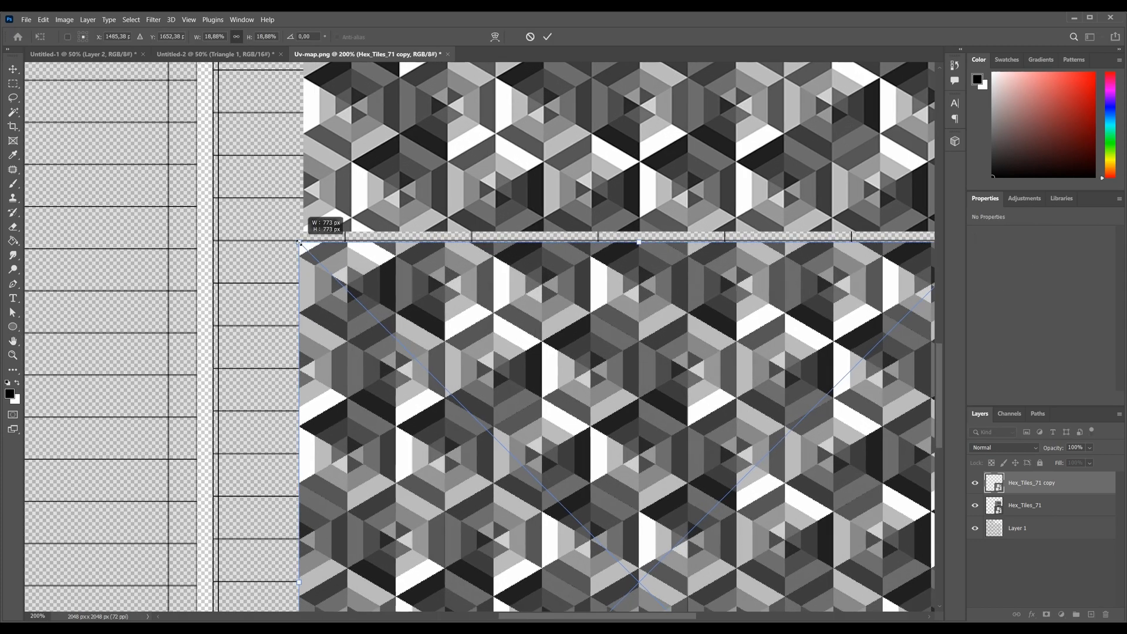
{"action": "key", "text": "Return"}
Enlarge the Hex_Tiles_71 layer and its copy until their edges meet and line up at the seam
{"action": "scroll", "coordinate": [545, 276], "scroll_direction": "up", "scroll_amount": 1, "text": "alt"}
{"action": "left_click", "coordinate": [1024, 505]}
{"action": "left_click_drag", "start_coordinate": [546, 276], "coordinate": [848, 532]}
{"action": "key", "text": "ctrl+t"}
{"action": "key", "text": "Return"}
{"action": "left_click_drag", "start_coordinate": [88, 388], "coordinate": [78, 395]}
{"action": "left_click", "coordinate": [1031, 483]}
{"action": "key", "text": "ctrl+t"}
{"action": "key", "text": "Return"}
{"action": "key", "text": "ctrl+t"}
{"action": "left_click", "coordinate": [1025, 505]}
{"action": "key", "text": "ctrl+t"}
{"action": "left_click_drag", "start_coordinate": [202, 359], "coordinate": [202, 359]}
{"action": "key", "text": "Return"}
Fine-tune the Hex_Tiles_71 copy to 776 px wide at X 1094 px, Y 1261 px so the pattern continues across the seam
{"action": "left_click", "coordinate": [214, 430]}
{"action": "key", "text": "ctrl+t"}
{"action": "left_click_drag", "start_coordinate": [214, 431], "coordinate": [218, 430]}
{"action": "key", "text": "Return"}
{"action": "key", "text": "Left"}
{"action": "key", "text": "Left"}
{"action": "key", "text": "Left"}
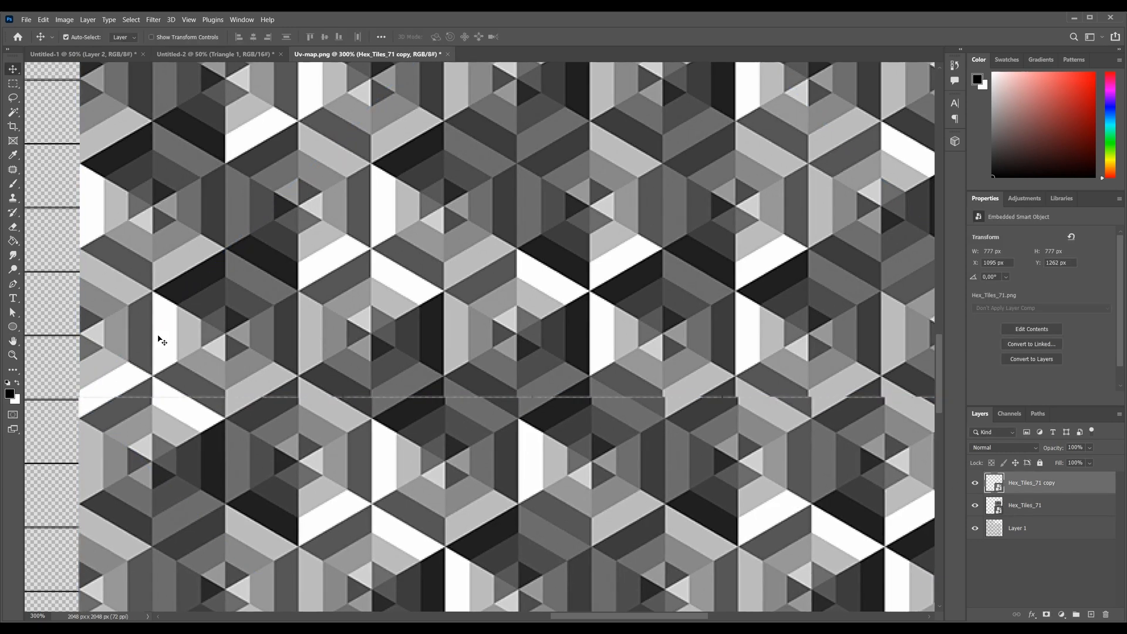
{"action": "key", "text": "ctrl+t"}
{"action": "left_click_drag", "start_coordinate": [78, 395], "coordinate": [79, 396]}
{"action": "key", "text": "Return"}
{"action": "key", "text": "space"}
{"action": "scroll", "coordinate": [314, 361], "scroll_direction": "down", "scroll_amount": 3, "text": "alt"}
{"action": "left_click_drag", "start_coordinate": [314, 362], "coordinate": [561, 360]}
{"action": "scroll", "coordinate": [508, 369], "scroll_direction": "down", "scroll_amount": 1, "text": "alt"}
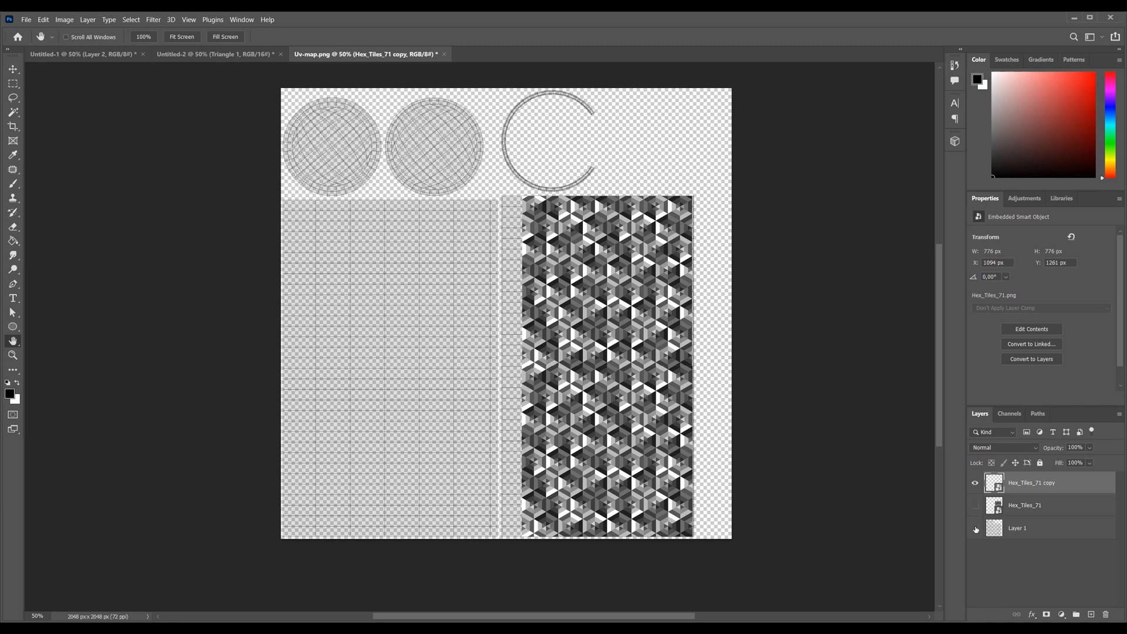
Hide the UV layout layer and merge Hex_Tiles_71 and its copy into a single layer
{"action": "left_click", "coordinate": [976, 530]}
{"action": "left_click", "coordinate": [975, 505]}
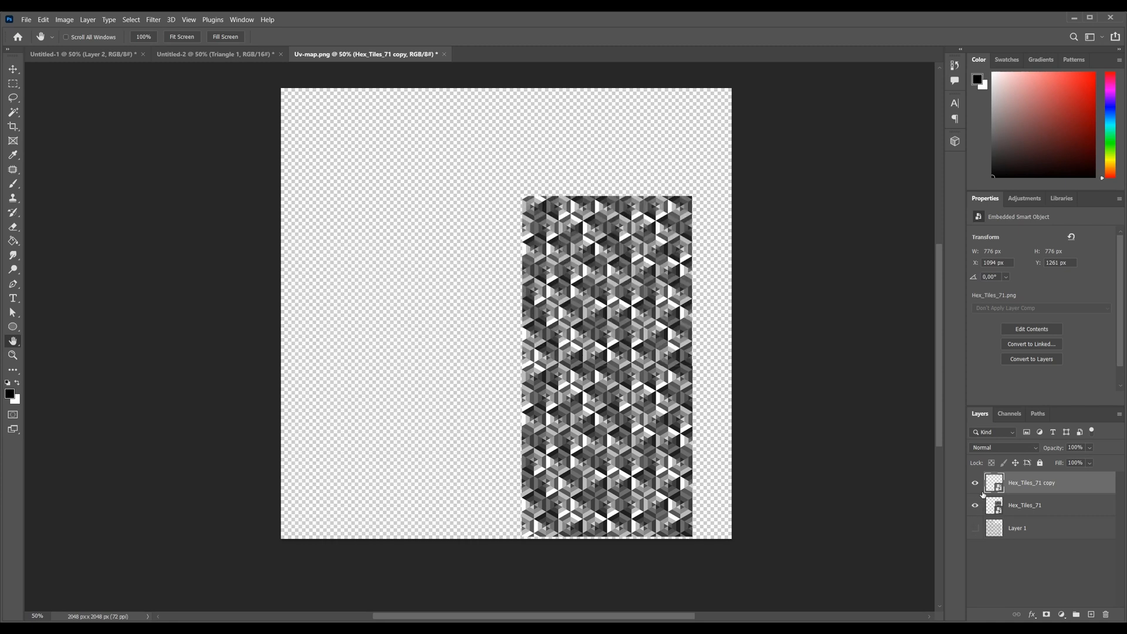
{"action": "left_click", "coordinate": [996, 534]}
{"action": "left_click", "coordinate": [1037, 507], "text": "shift"}
{"action": "left_click", "coordinate": [1044, 485]}
{"action": "left_click", "coordinate": [1047, 504], "text": "shift"}
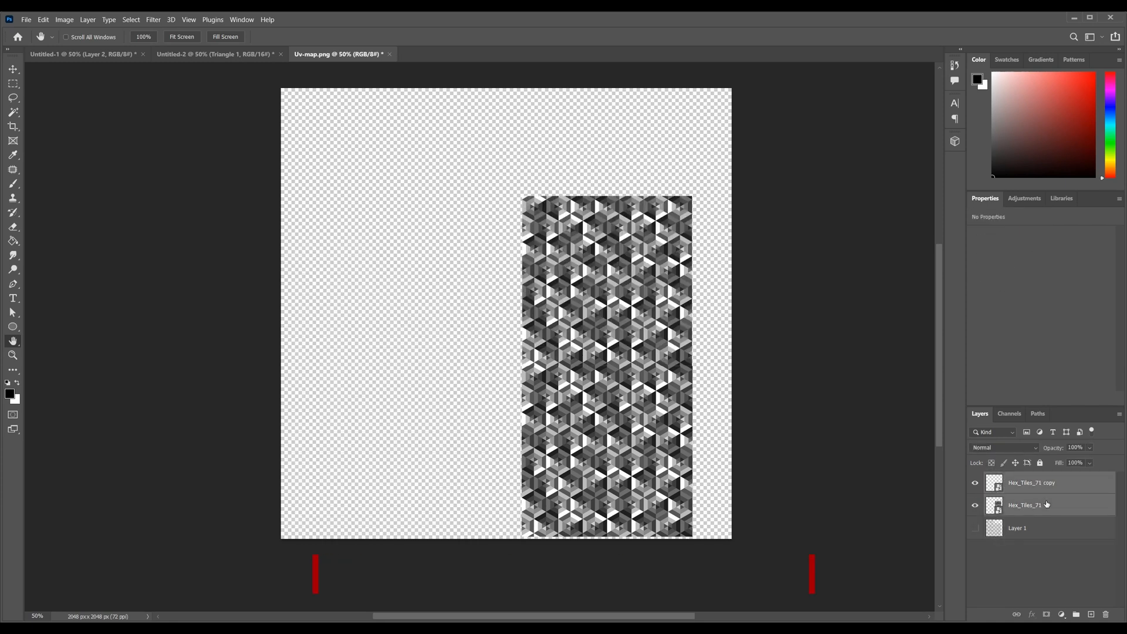
{"action": "key", "text": "ctrl+g"}
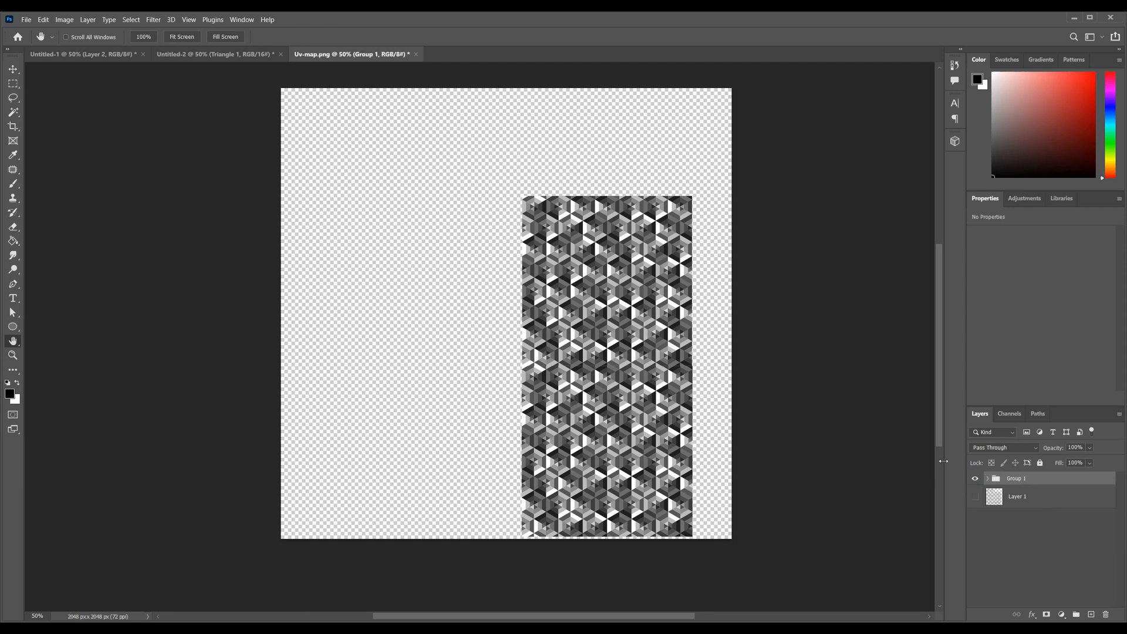
{"action": "key", "text": "ctrl+e"}
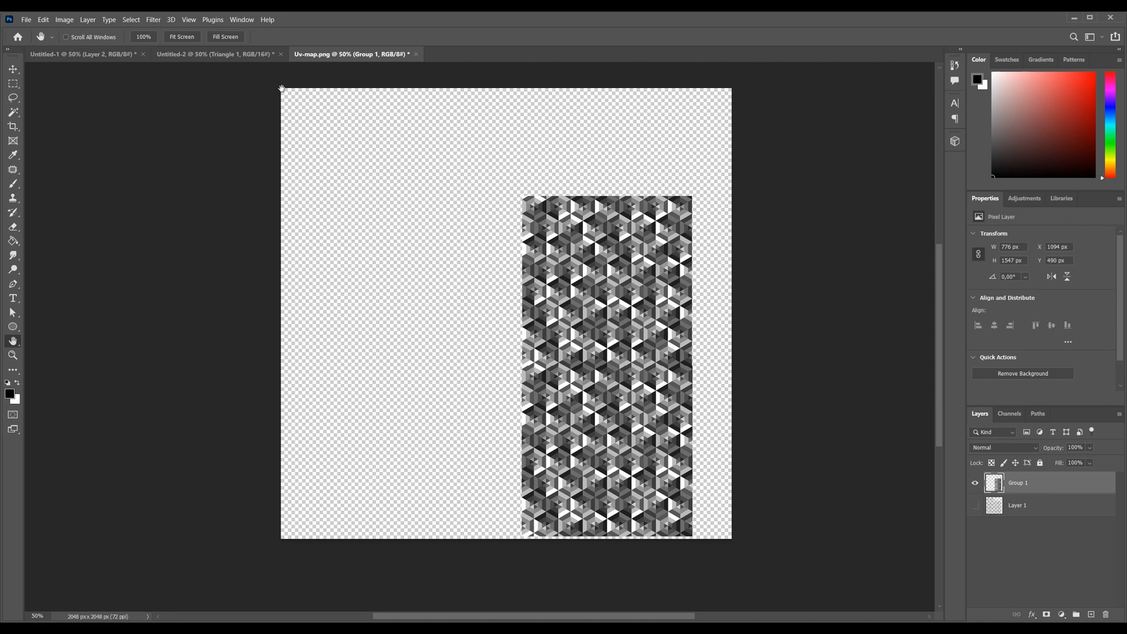
Convert the merged pattern layer to a smart object and apply a Gaussian Blur with a 1.4-pixel radius
{"action": "right_click", "coordinate": [1061, 490]}
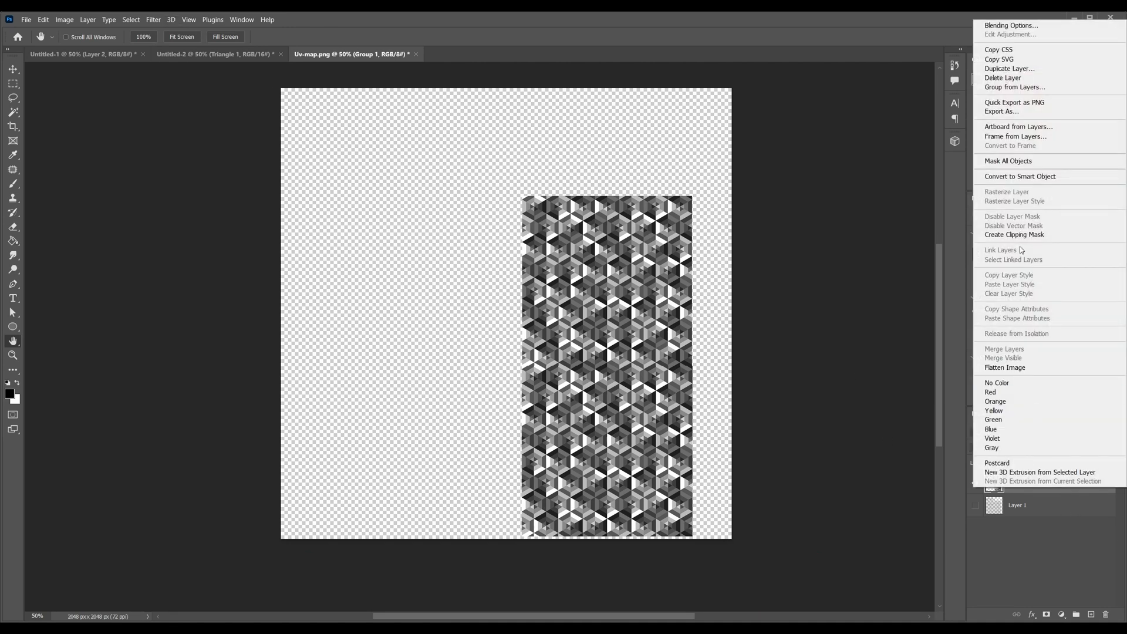
{"action": "left_click", "coordinate": [1020, 176]}
{"action": "left_click", "coordinate": [153, 20]}
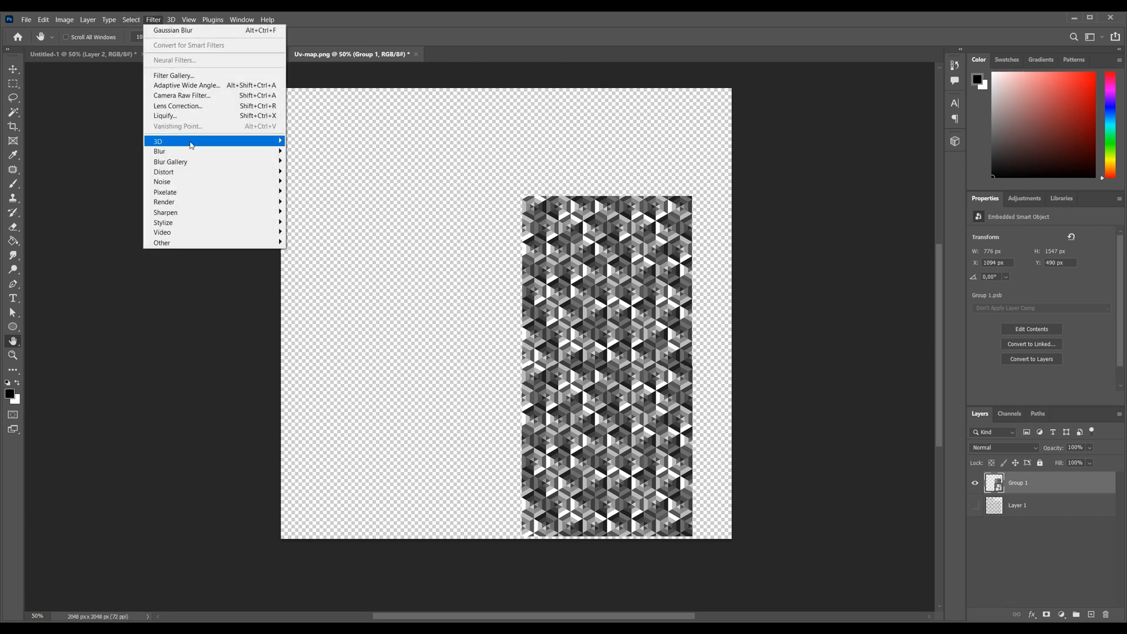
{"action": "mouse_move", "coordinate": [193, 150]}
{"action": "left_click", "coordinate": [314, 193]}
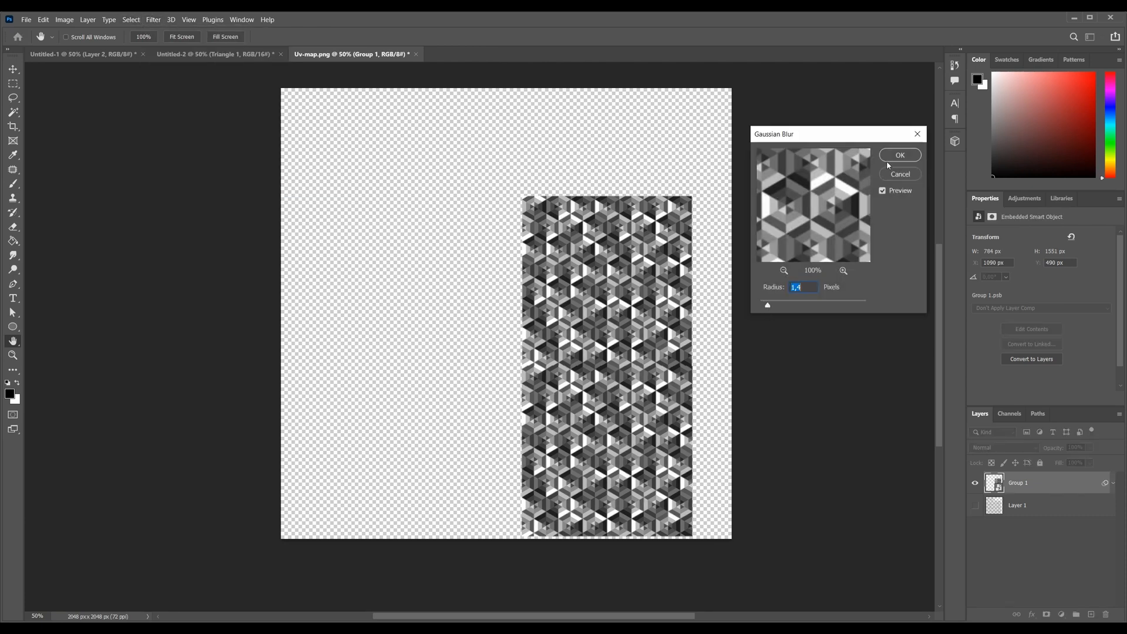
{"action": "left_click", "coordinate": [893, 155]}
Add a black (000000) Solid Color fill layer and move it beneath the hex pattern layer
{"action": "left_click", "coordinate": [1059, 615]}
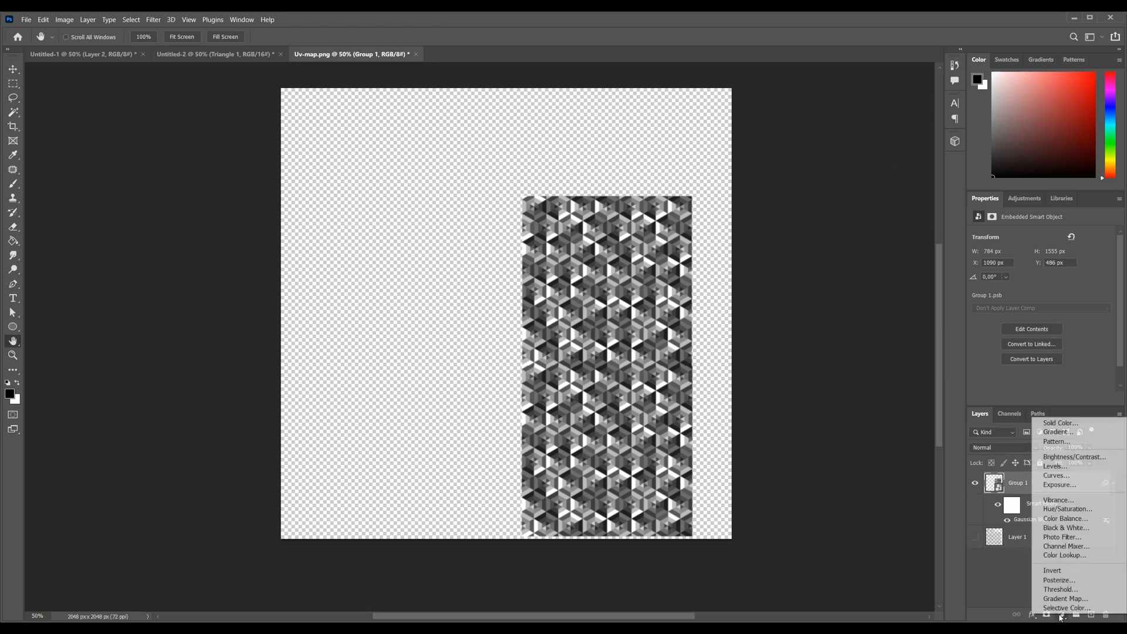
{"action": "left_click", "coordinate": [1036, 420]}
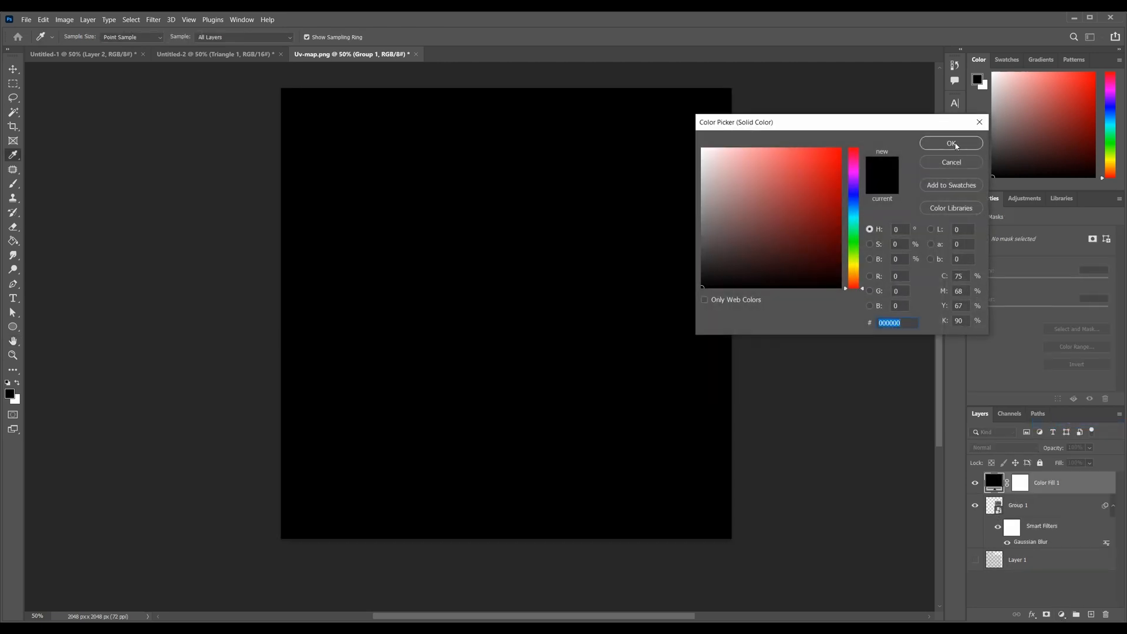
{"action": "key", "text": "Return"}
{"action": "left_click_drag", "start_coordinate": [997, 483], "coordinate": [998, 549]}
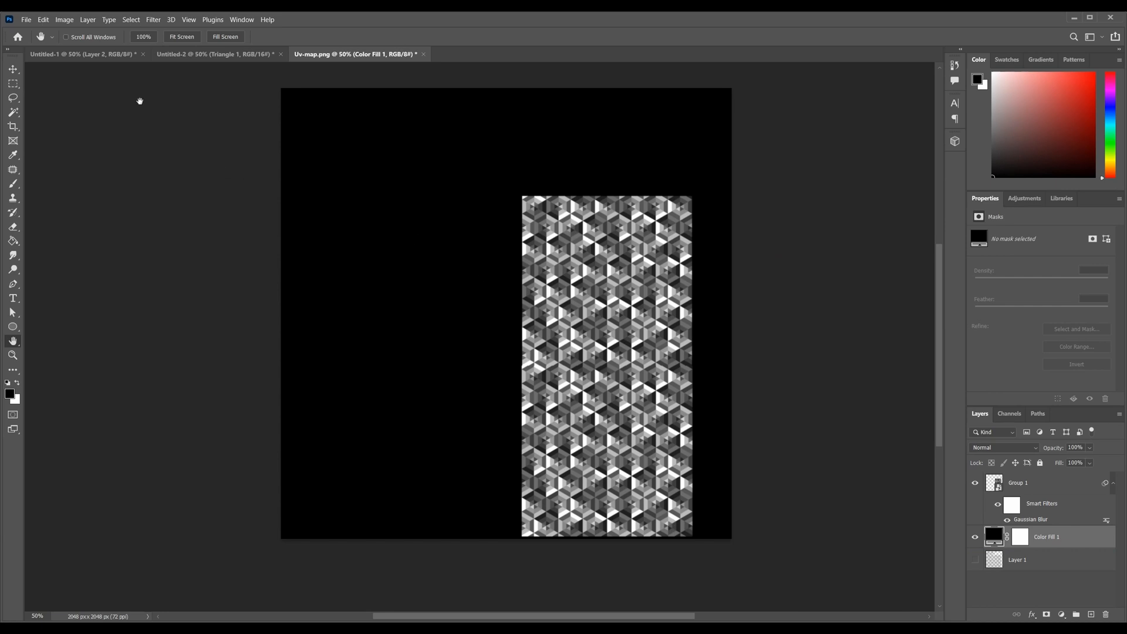
Save a copy of the finished bump map as a large-file-size PNG in the Bump maps folder
{"action": "left_click", "coordinate": [26, 19]}
{"action": "left_click", "coordinate": [70, 157]}
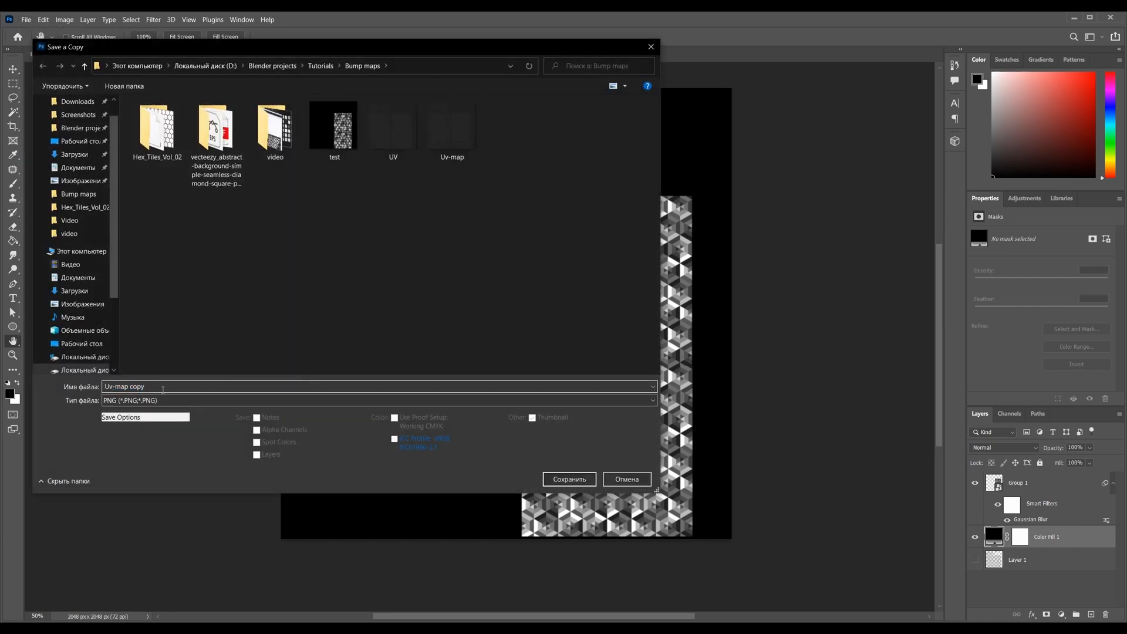
{"action": "key", "text": "BackSpace"}
{"action": "key", "text": "Return"}
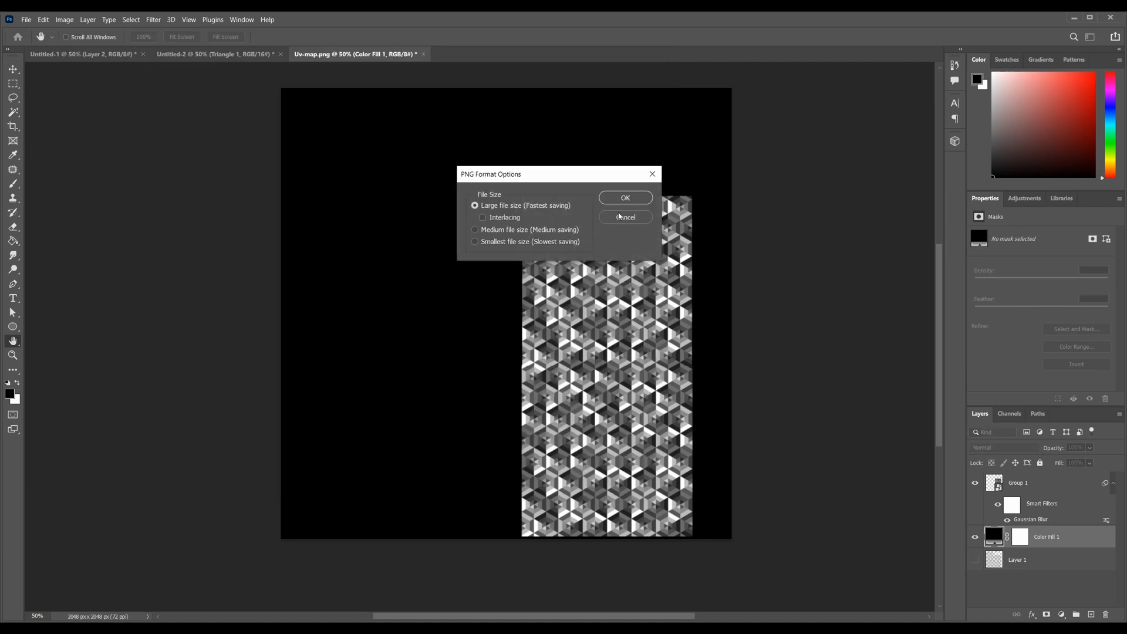
{"action": "key", "text": "Return"}
Switch to Blender, leave Edit Mode, and duplicate the lower bump node chain, placing the copy below it in the shader editor
{"action": "key", "text": "alt+Tab"}
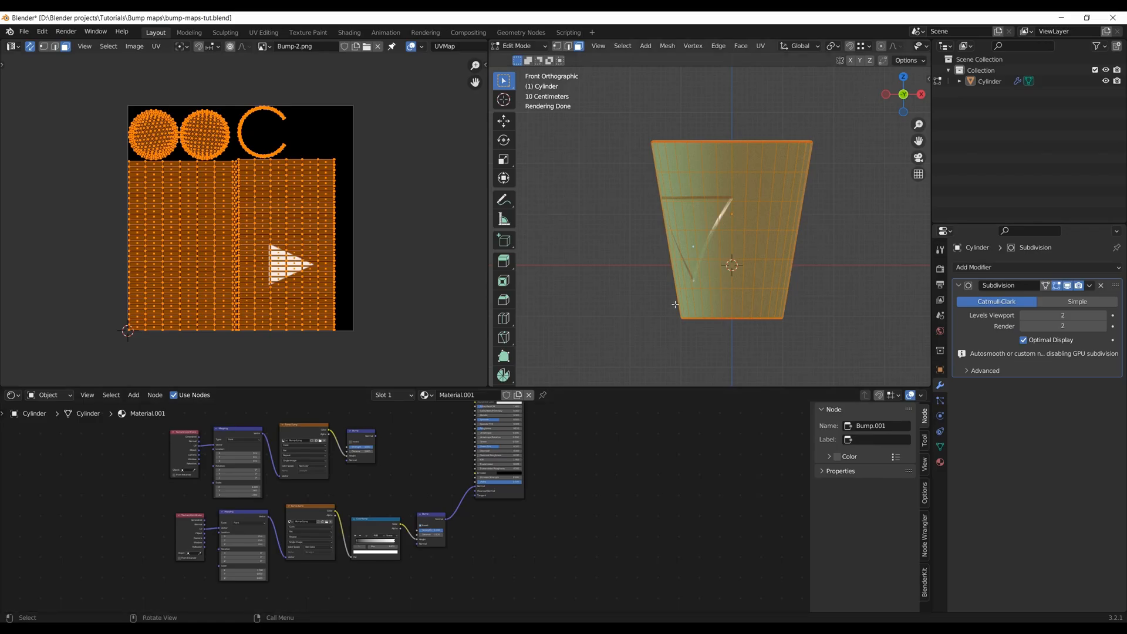
{"action": "key", "text": "Tab"}
{"action": "scroll", "coordinate": [179, 465], "scroll_direction": "down", "scroll_amount": 2, "text": "shift"}
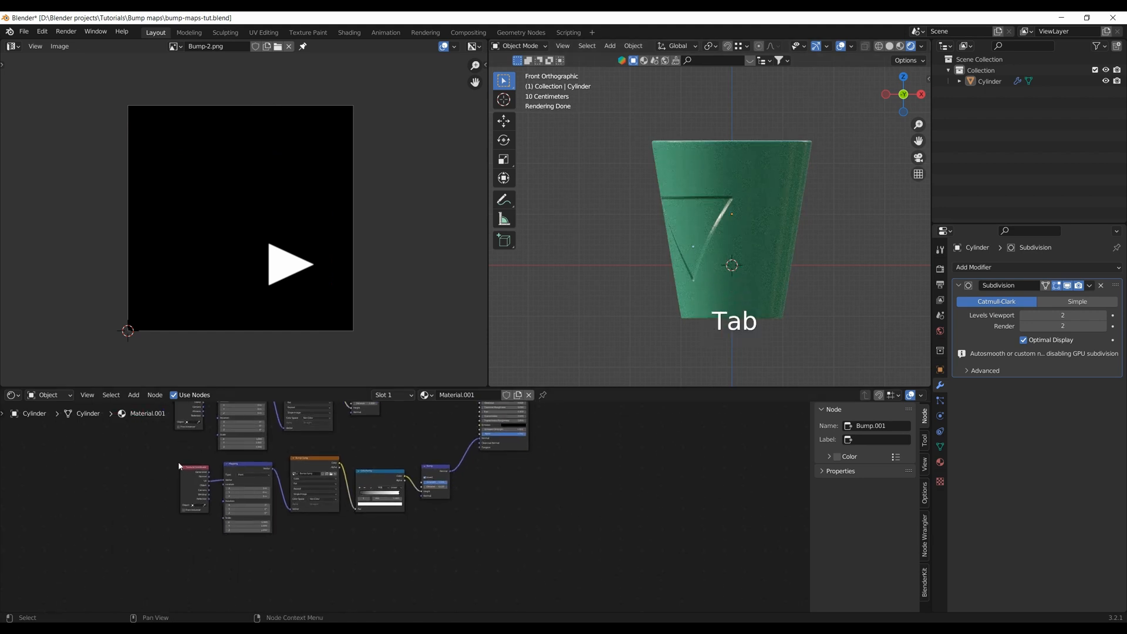
{"action": "left_click_drag", "start_coordinate": [170, 453], "coordinate": [483, 524]}
{"action": "key", "text": "shift+d"}
{"action": "left_click", "coordinate": [403, 555]}
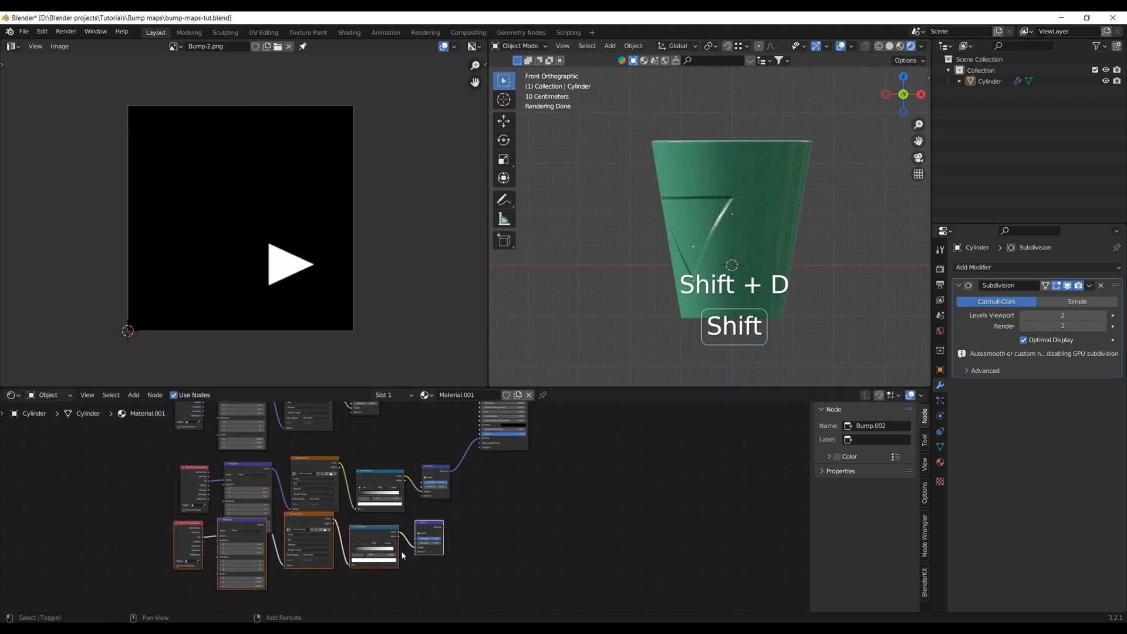
{"action": "middle_click_drag", "start_coordinate": [379, 542], "coordinate": [390, 500]}
{"action": "key", "text": "g"}
{"action": "left_click", "coordinate": [396, 525]}
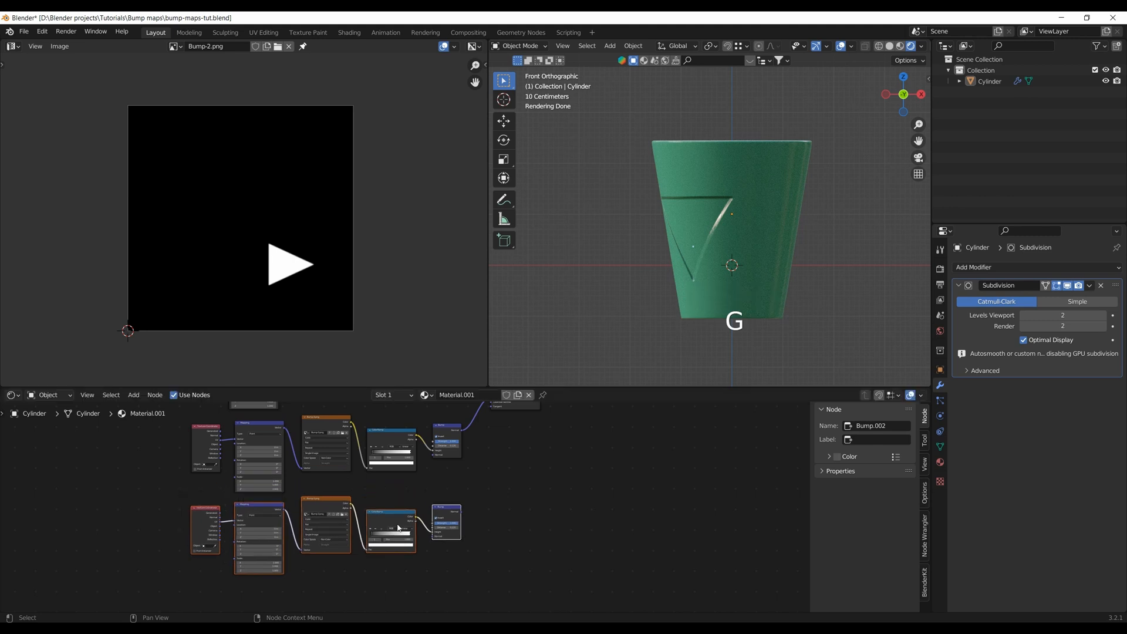
Load pattern-bump.png into the duplicated chain's Image Texture node and connect that chain's Bump output to the Principled BSDF Normal
{"action": "scroll", "coordinate": [402, 508], "scroll_direction": "up", "scroll_amount": 1}
{"action": "left_click", "coordinate": [331, 517]}
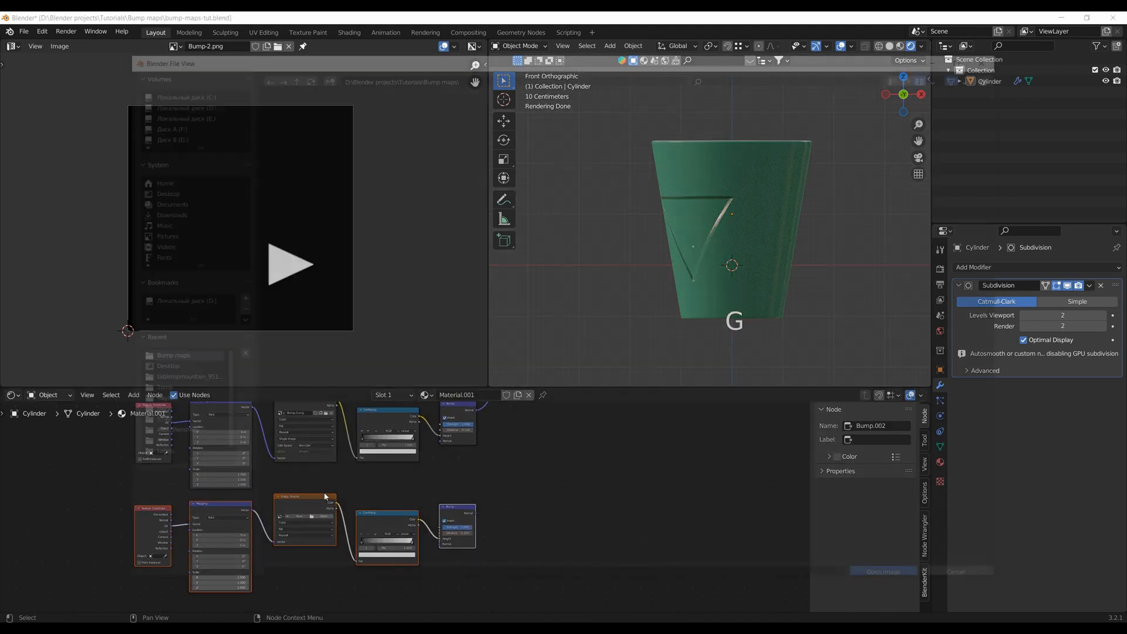
{"action": "double_click", "coordinate": [539, 126]}
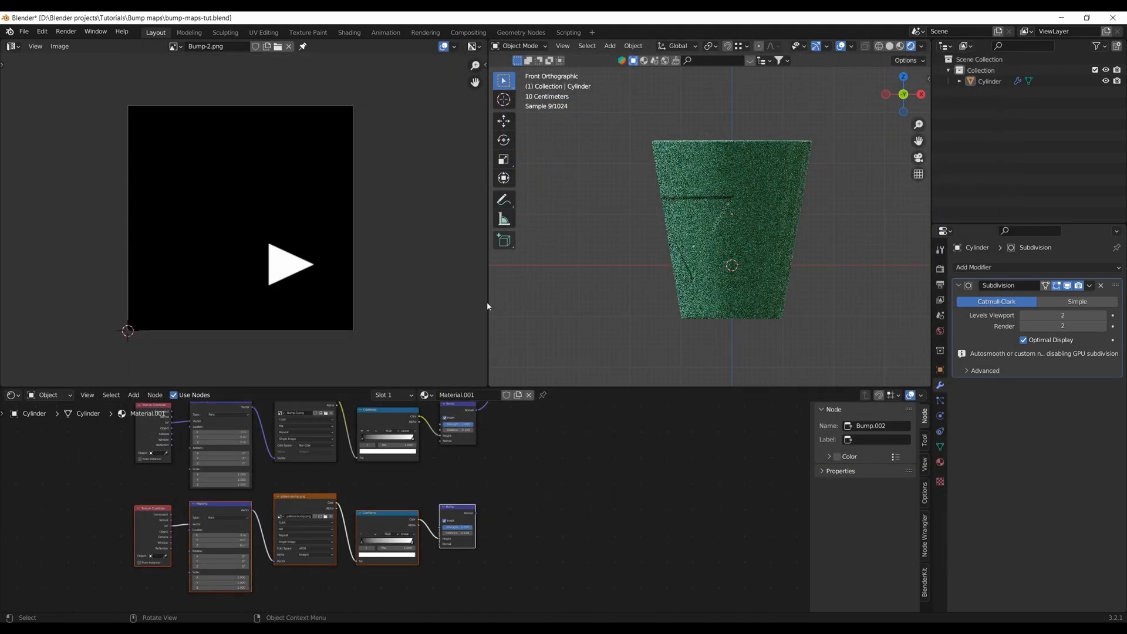
{"action": "left_click_drag", "start_coordinate": [385, 575], "coordinate": [416, 454]}
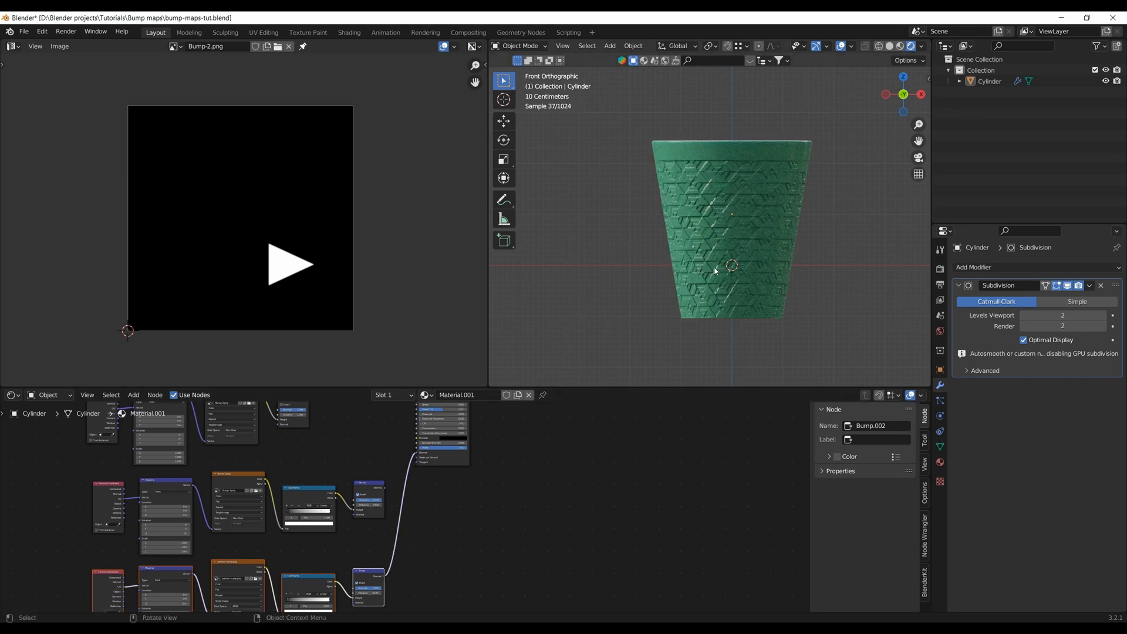
Examine the hex pattern relief on the green cup up close, from the front and at an angle
{"action": "scroll", "coordinate": [717, 297], "scroll_direction": "up", "scroll_amount": 3}
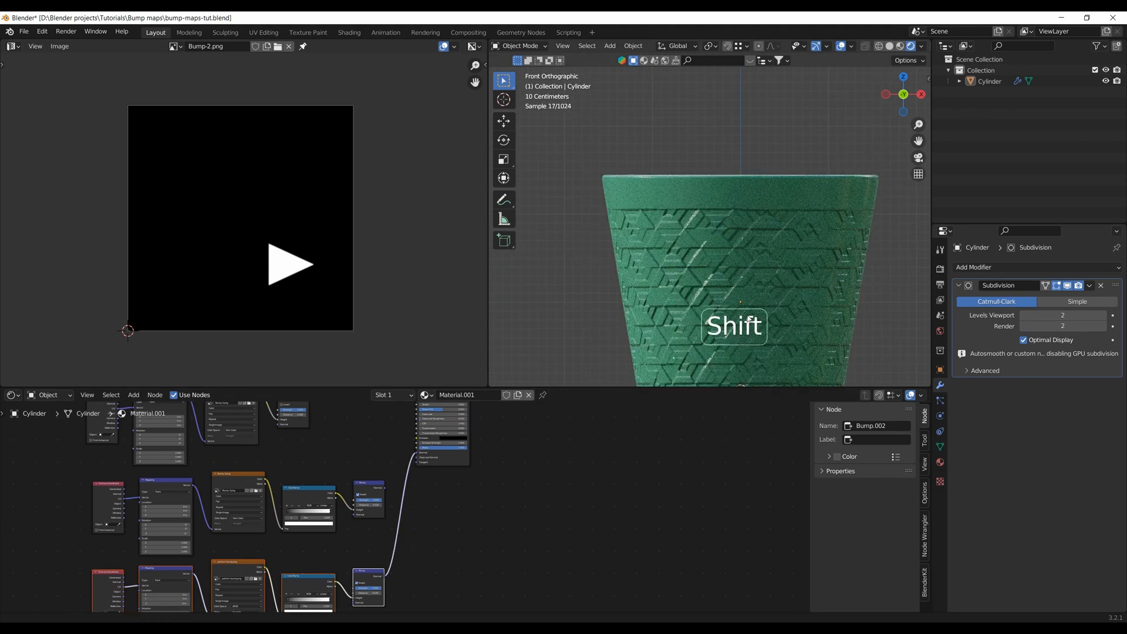
{"action": "scroll", "coordinate": [737, 216], "scroll_direction": "down", "scroll_amount": 3, "text": "shift"}
{"action": "middle_click_drag", "start_coordinate": [741, 285], "coordinate": [748, 270]}
{"action": "middle_click_drag", "start_coordinate": [673, 197], "coordinate": [684, 247], "text": "shift"}
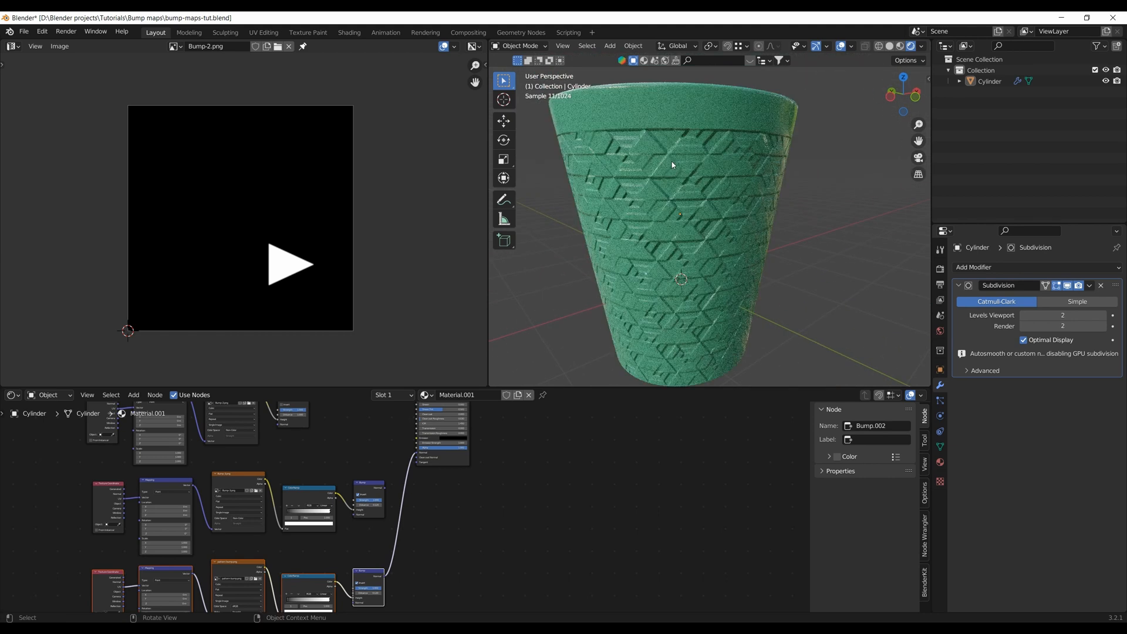
{"action": "scroll", "coordinate": [671, 161], "scroll_direction": "up", "scroll_amount": 2}
{"action": "key", "text": "KP_1"}
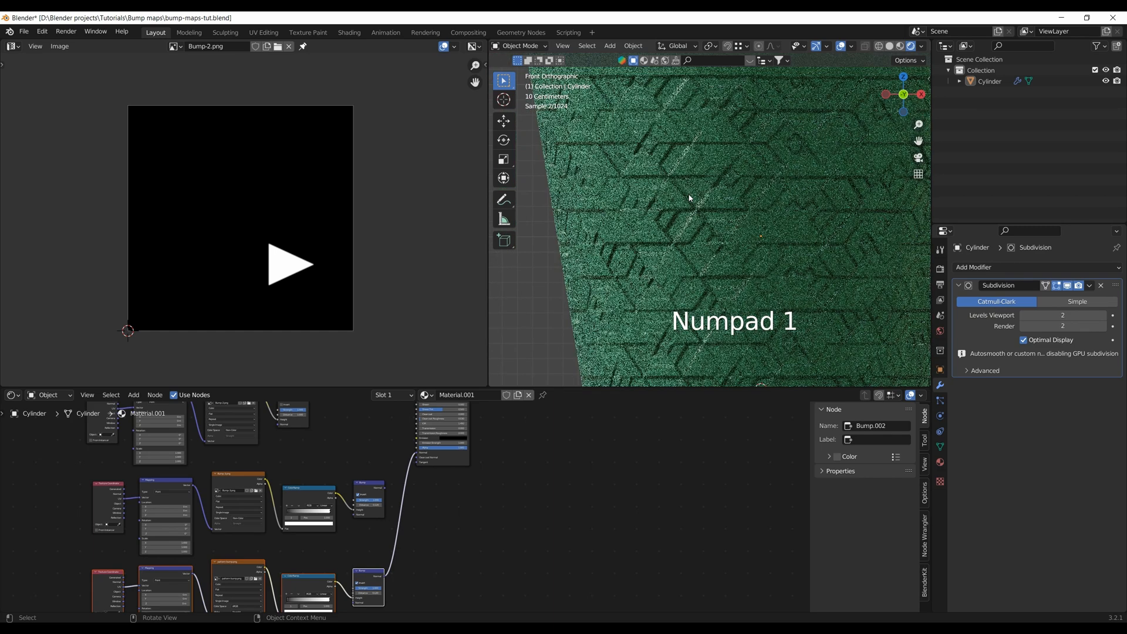
{"action": "scroll", "coordinate": [727, 177], "scroll_direction": "down", "scroll_amount": 3}
{"action": "middle_click_drag", "start_coordinate": [761, 296], "coordinate": [728, 217], "text": "shift"}
{"action": "middle_click_drag", "start_coordinate": [708, 317], "coordinate": [690, 268]}
{"action": "scroll", "coordinate": [500, 468], "scroll_direction": "down", "scroll_amount": 3}
{"action": "scroll", "coordinate": [473, 510], "scroll_direction": "up", "scroll_amount": 2}
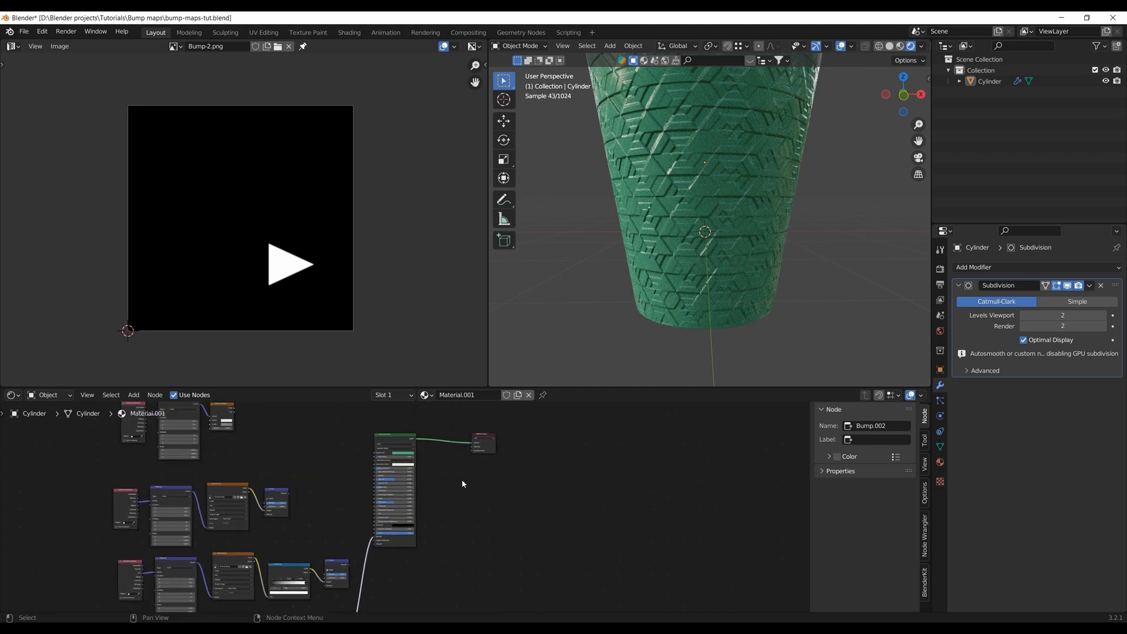
Replace the Principled BSDF with a new Glass BSDF, moving the bump link to its Normal and connecting it to the Material Output Surface
{"action": "scroll", "coordinate": [417, 485], "scroll_direction": "up", "scroll_amount": 2}
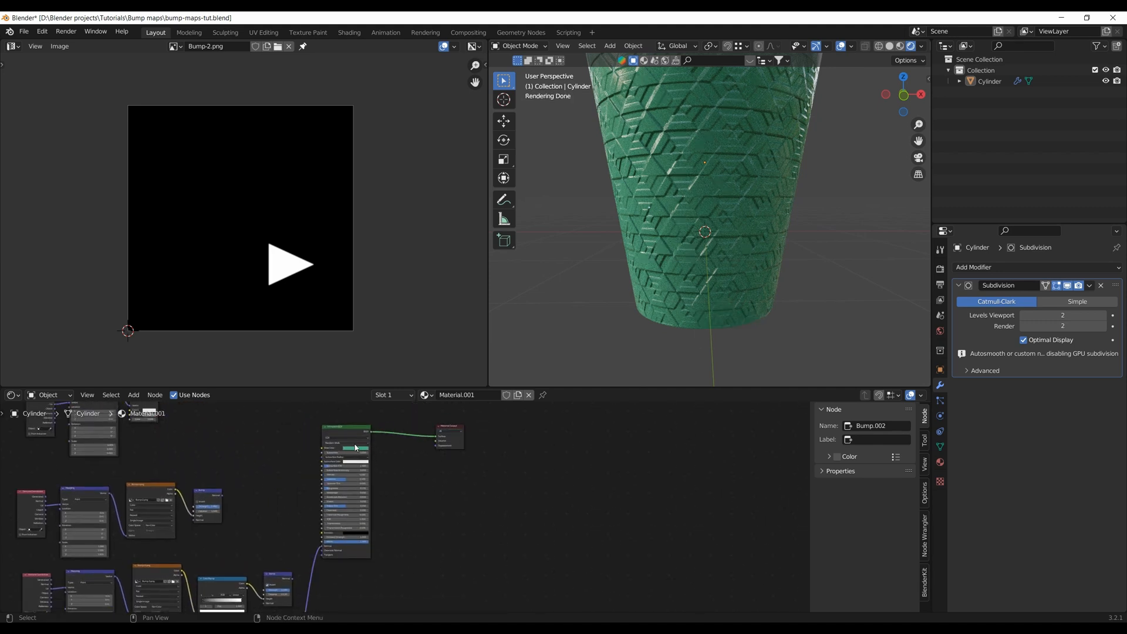
{"action": "scroll", "coordinate": [396, 507], "scroll_direction": "up", "scroll_amount": 2}
{"action": "key", "text": "shift+a"}
{"action": "left_click", "coordinate": [470, 495]}
{"action": "type", "text": "gla"}
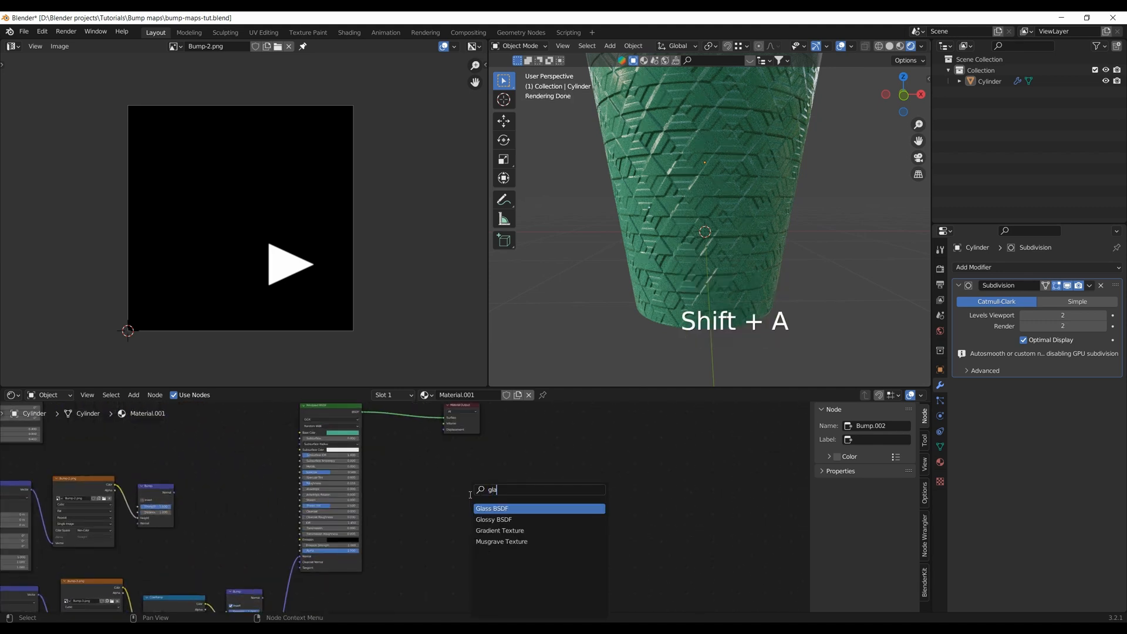
{"action": "left_click", "coordinate": [506, 508]}
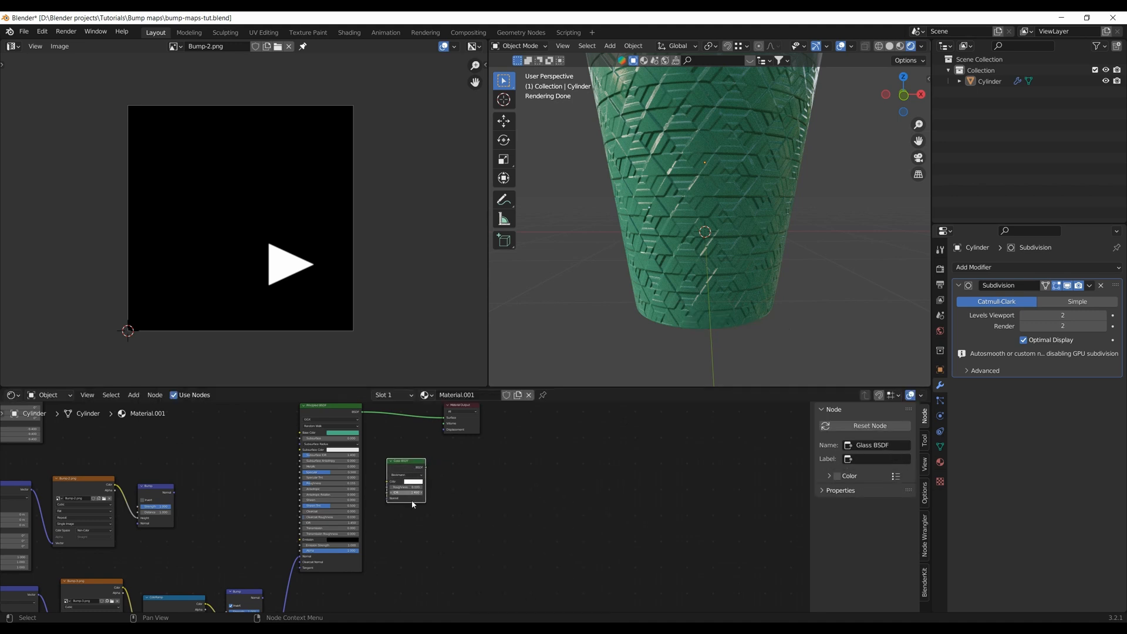
{"action": "left_click", "coordinate": [412, 501]}
{"action": "left_click_drag", "start_coordinate": [300, 557], "coordinate": [386, 498]}
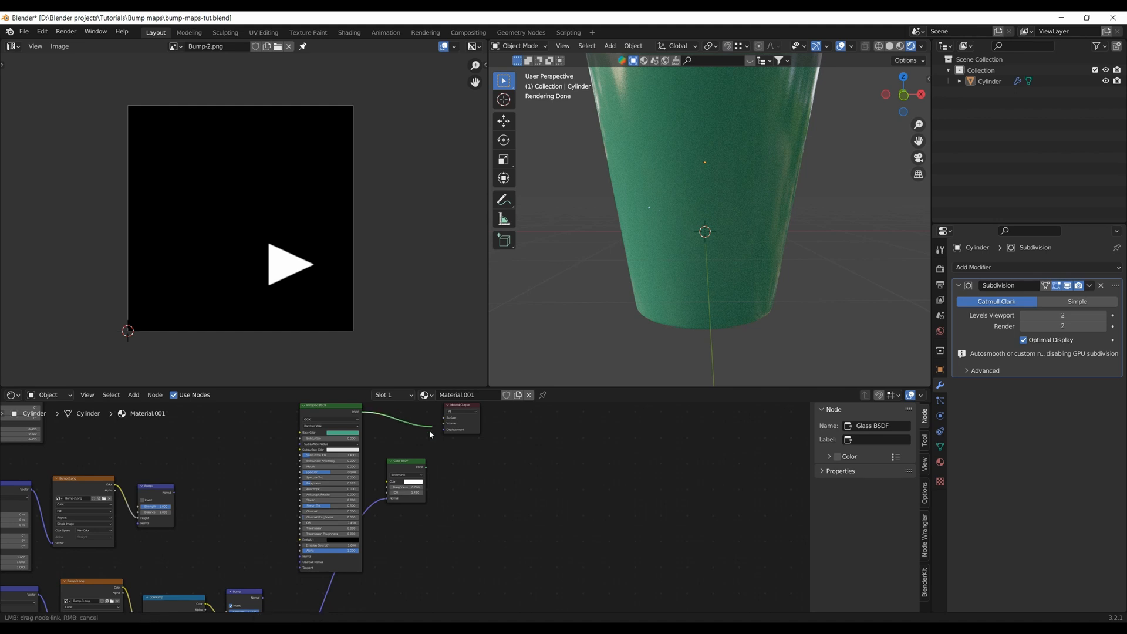
{"action": "left_click_drag", "start_coordinate": [432, 453], "coordinate": [425, 467]}
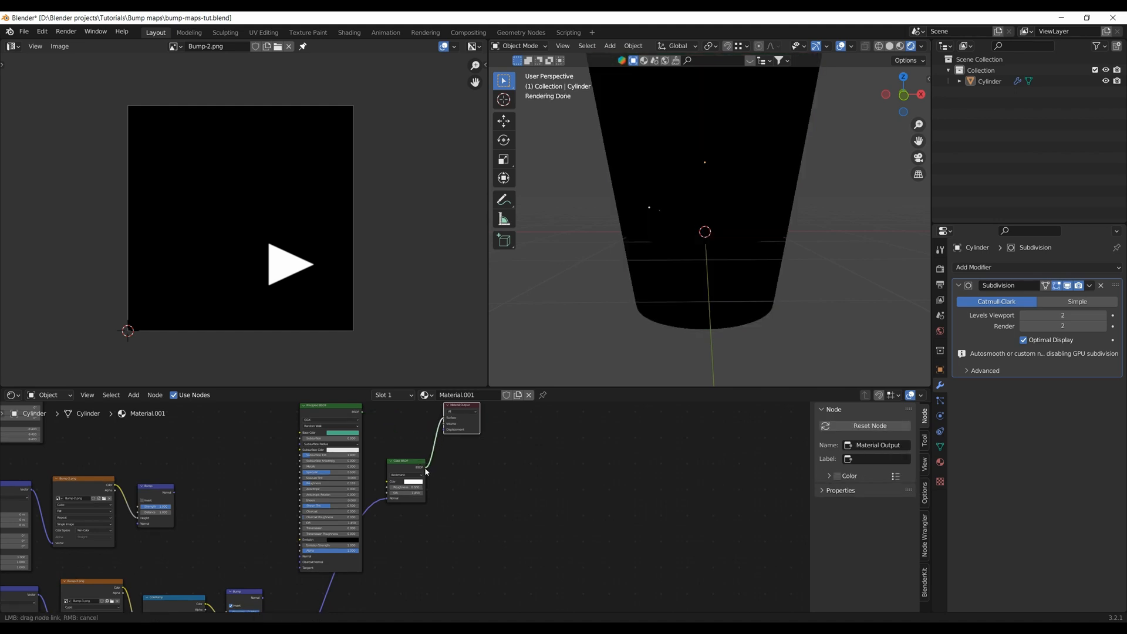
Examine the patterned glass cup from the front and at an angle
{"action": "key", "text": "KP_1"}
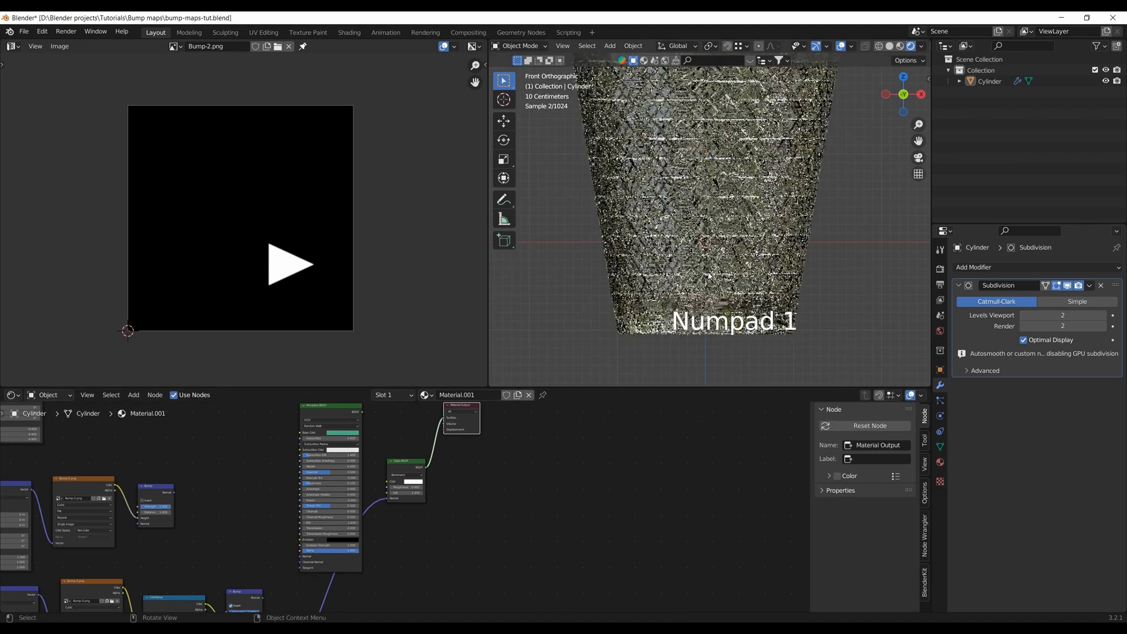
{"action": "middle_click_drag", "start_coordinate": [703, 181], "coordinate": [650, 209], "text": "shift"}
{"action": "scroll", "coordinate": [677, 244], "scroll_direction": "down", "scroll_amount": 3}
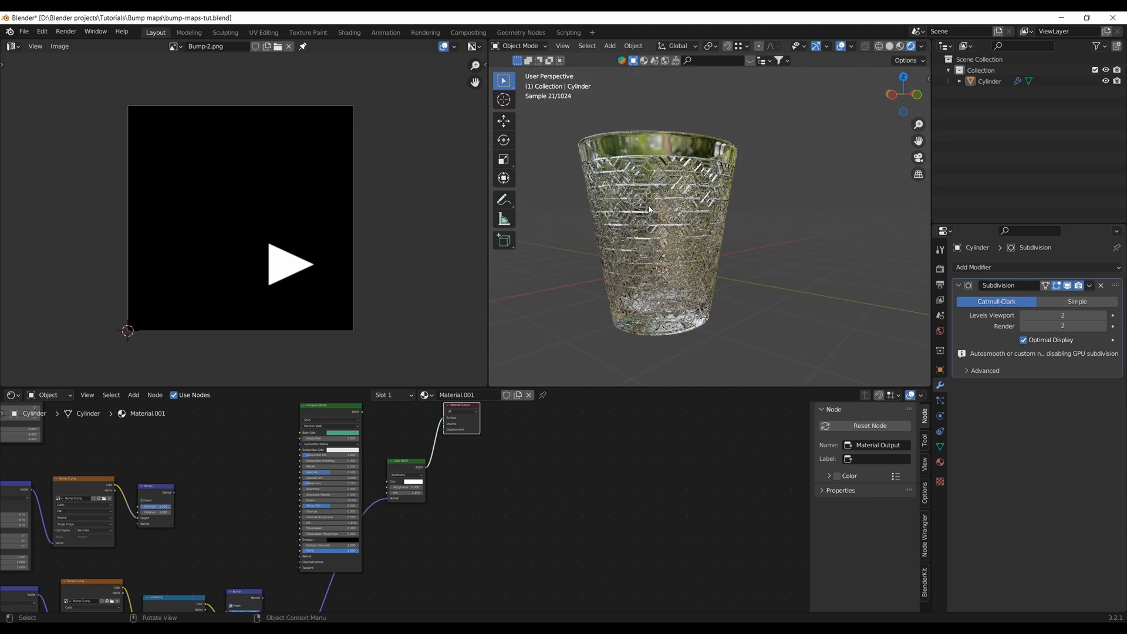
{"action": "key", "text": "KP_1"}
{"action": "scroll", "coordinate": [653, 257], "scroll_direction": "up", "scroll_amount": 3}
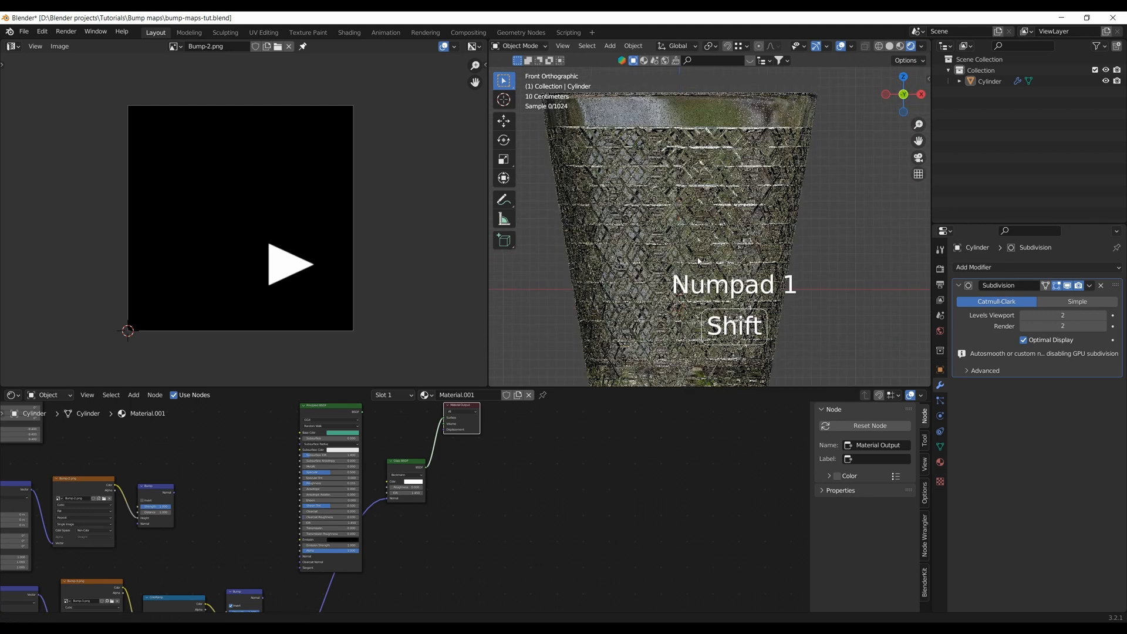
{"action": "middle_click_drag", "start_coordinate": [654, 257], "coordinate": [653, 234], "text": "shift"}
{"action": "scroll", "coordinate": [658, 193], "scroll_direction": "down", "scroll_amount": 1}
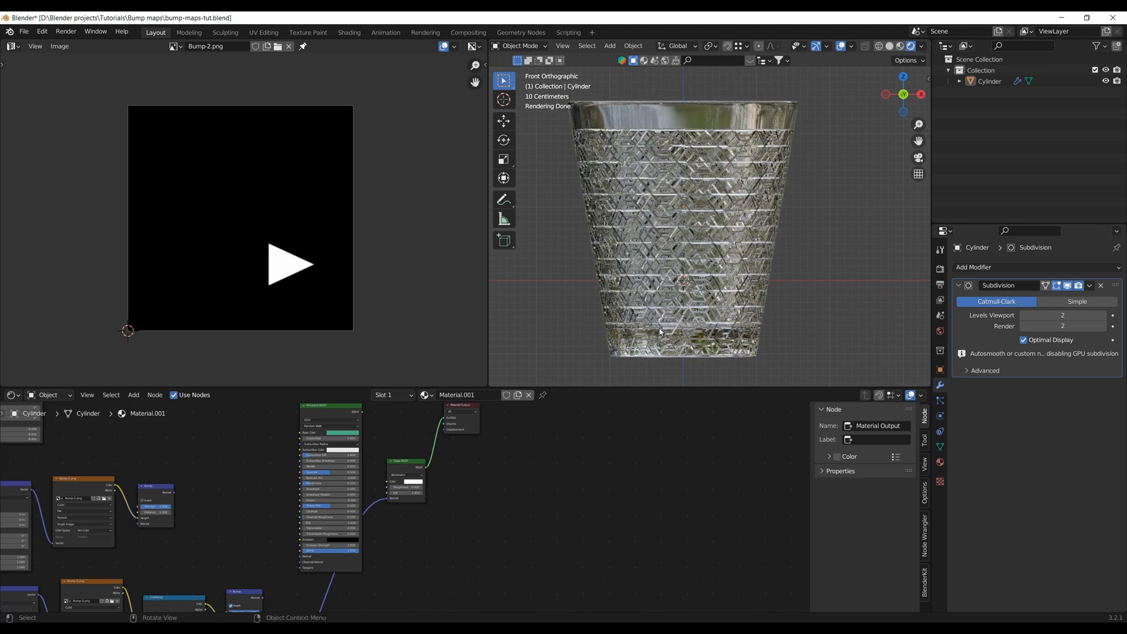
{"action": "middle_click_drag", "start_coordinate": [627, 338], "coordinate": [672, 307]}
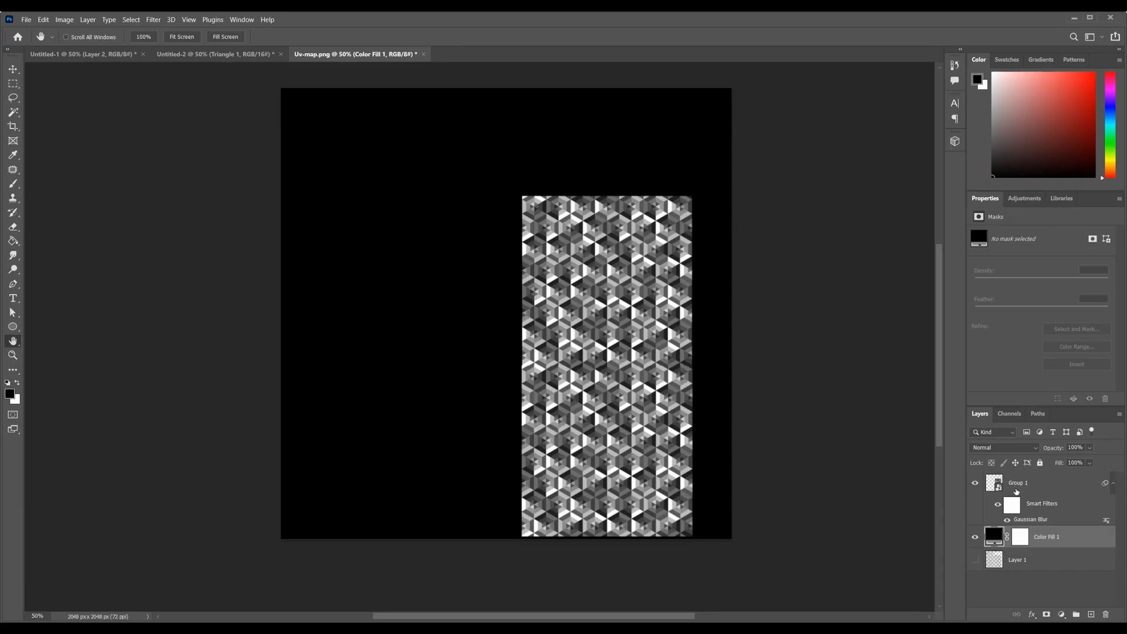
Switch to Photoshop and add a layer mask to the Group 1 hex pattern layer
{"action": "left_click", "coordinate": [1045, 482]}
{"action": "left_click", "coordinate": [1045, 613]}
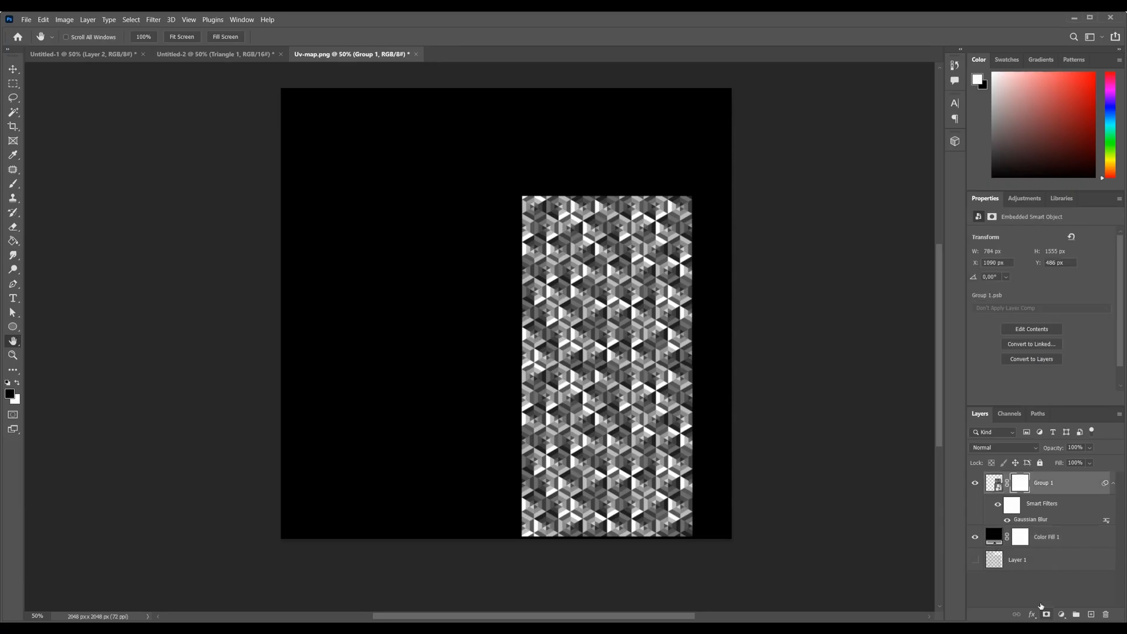
Hide the black fill layer, show the UV layout layer, and reduce the hex pattern layer's opacity to 51%
{"action": "left_click", "coordinate": [975, 536]}
{"action": "left_click", "coordinate": [975, 559]}
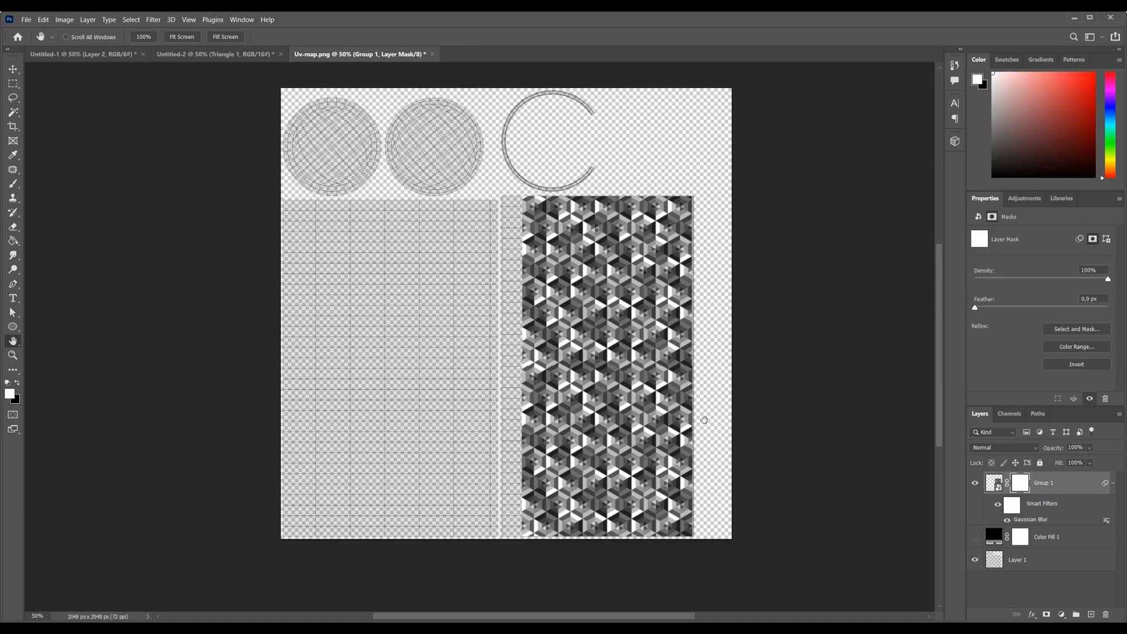
{"action": "left_click", "coordinate": [992, 485]}
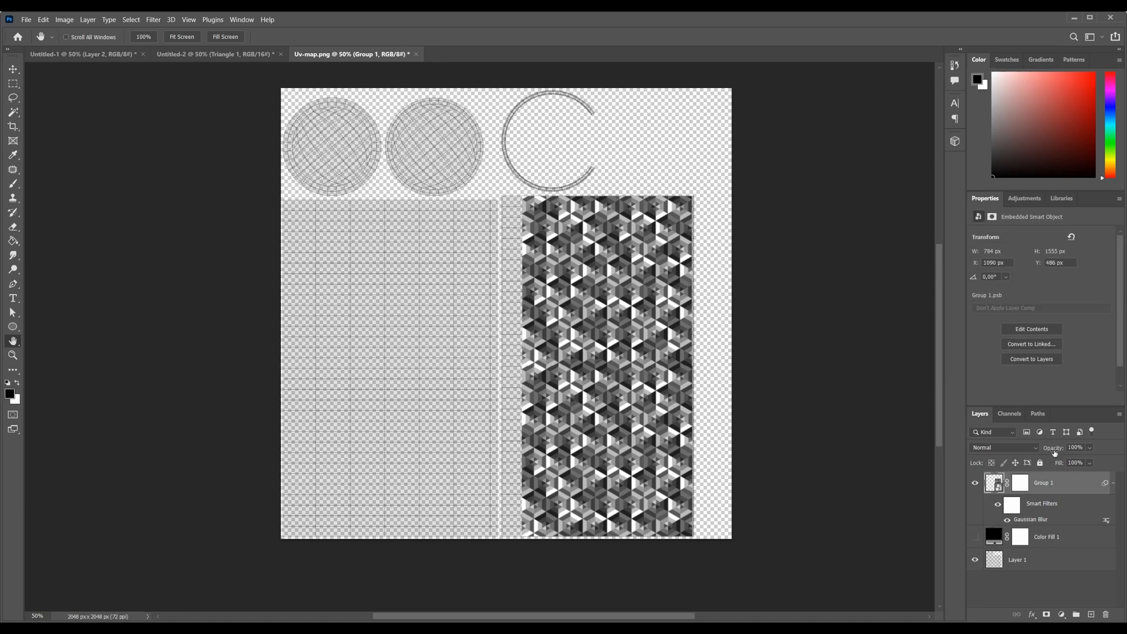
{"action": "left_click_drag", "start_coordinate": [1043, 451], "coordinate": [1028, 451]}
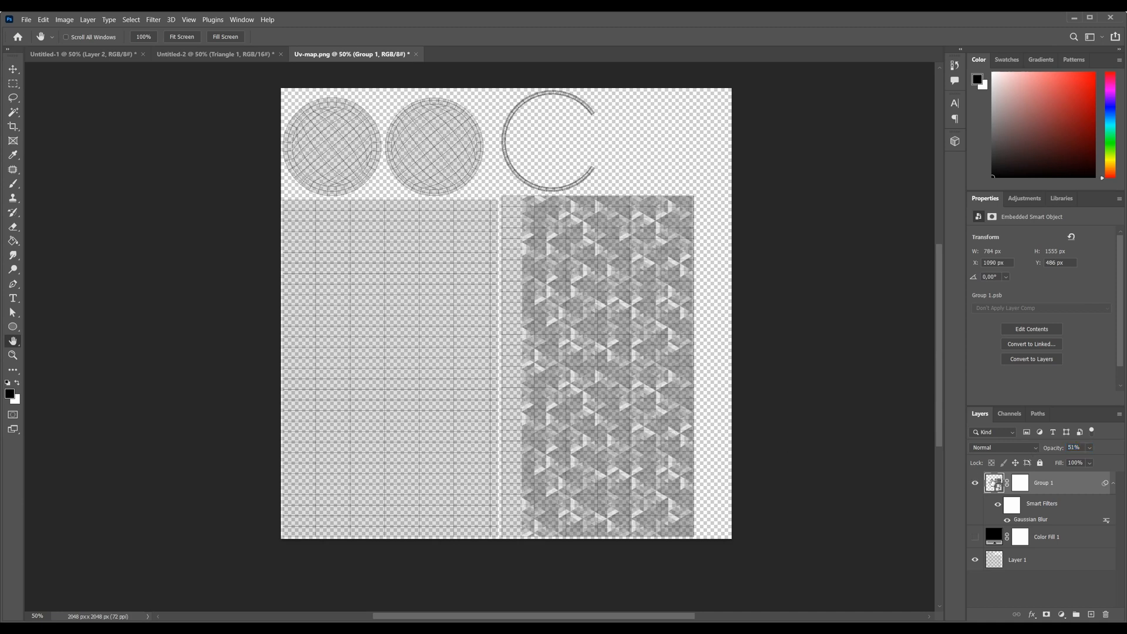
On the pattern's layer mask, select the strip from the last vertical UV line to the canvas edge, fill it with black, and deselect
{"action": "left_click", "coordinate": [1020, 484]}
{"action": "scroll", "coordinate": [695, 354], "scroll_direction": "up", "scroll_amount": 1, "text": "alt"}
{"action": "left_click_drag", "start_coordinate": [702, 370], "coordinate": [659, 349]}
{"action": "left_click", "coordinate": [1028, 483]}
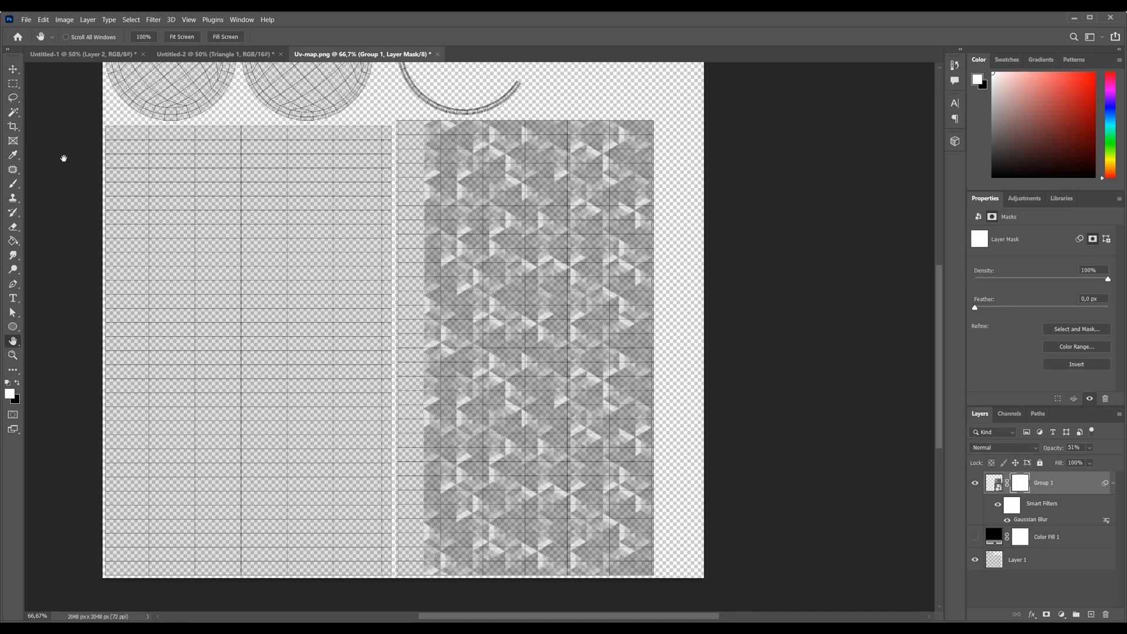
{"action": "left_click", "coordinate": [17, 86]}
{"action": "left_click", "coordinate": [40, 88]}
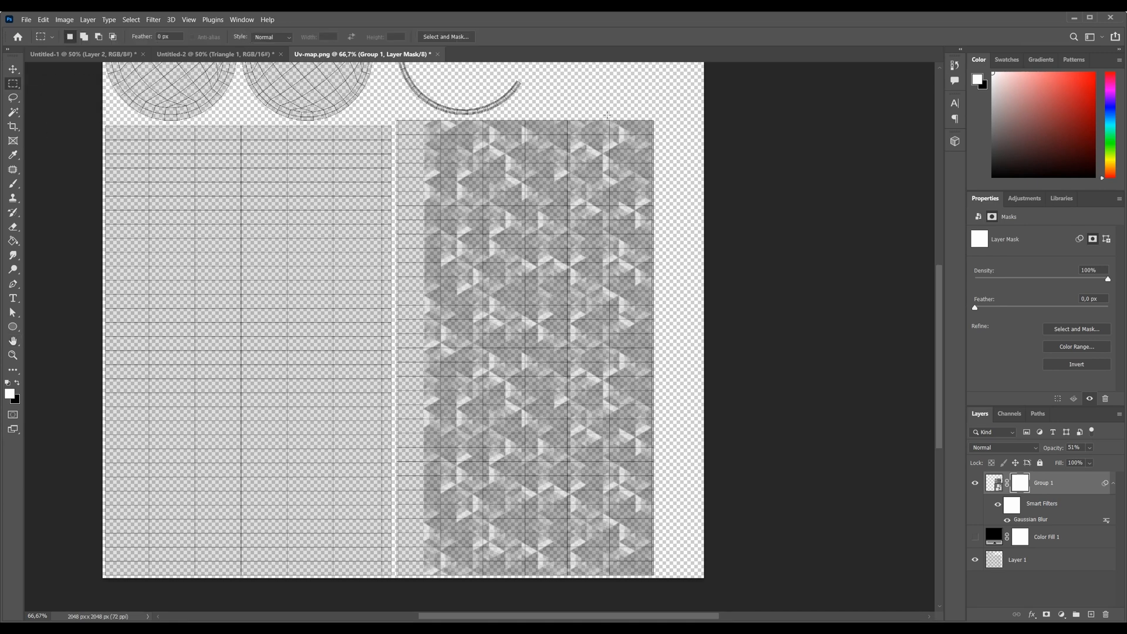
{"action": "left_click_drag", "start_coordinate": [678, 265], "coordinate": [792, 581]}
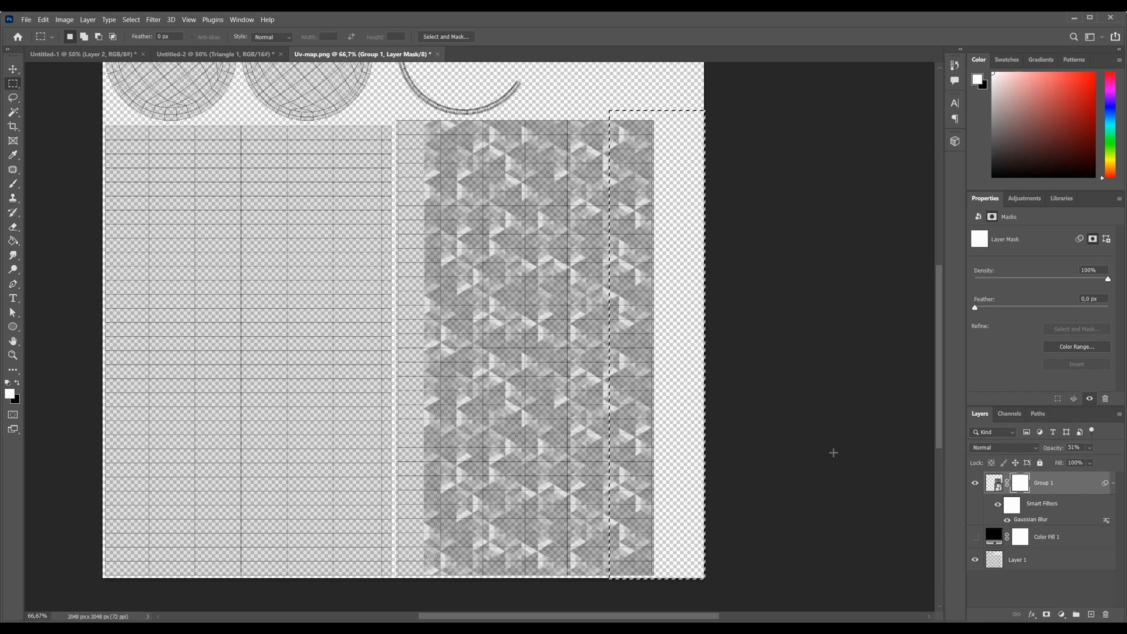
{"action": "key", "text": "x"}
{"action": "left_click", "coordinate": [10, 393]}
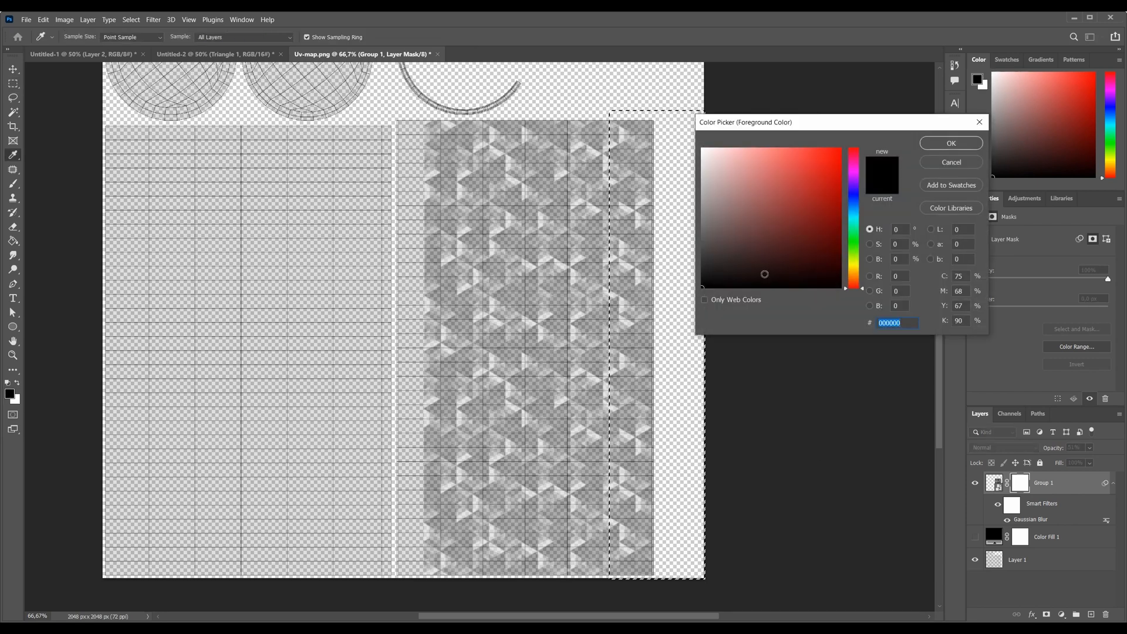
{"action": "left_click", "coordinate": [931, 143]}
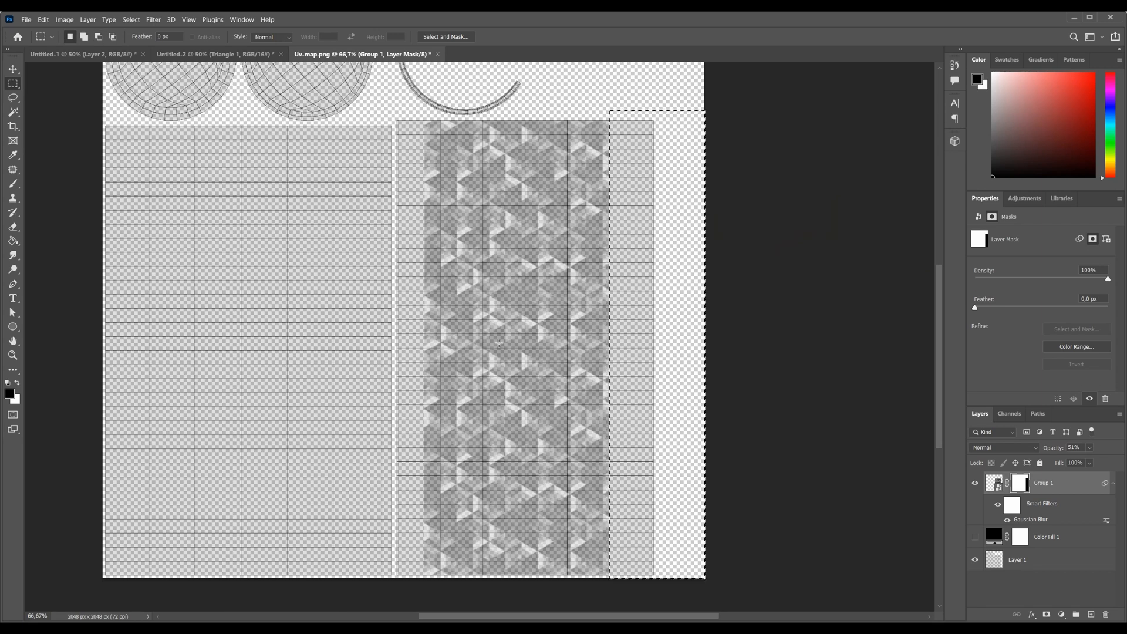
{"action": "key", "text": "ctrl+d"}
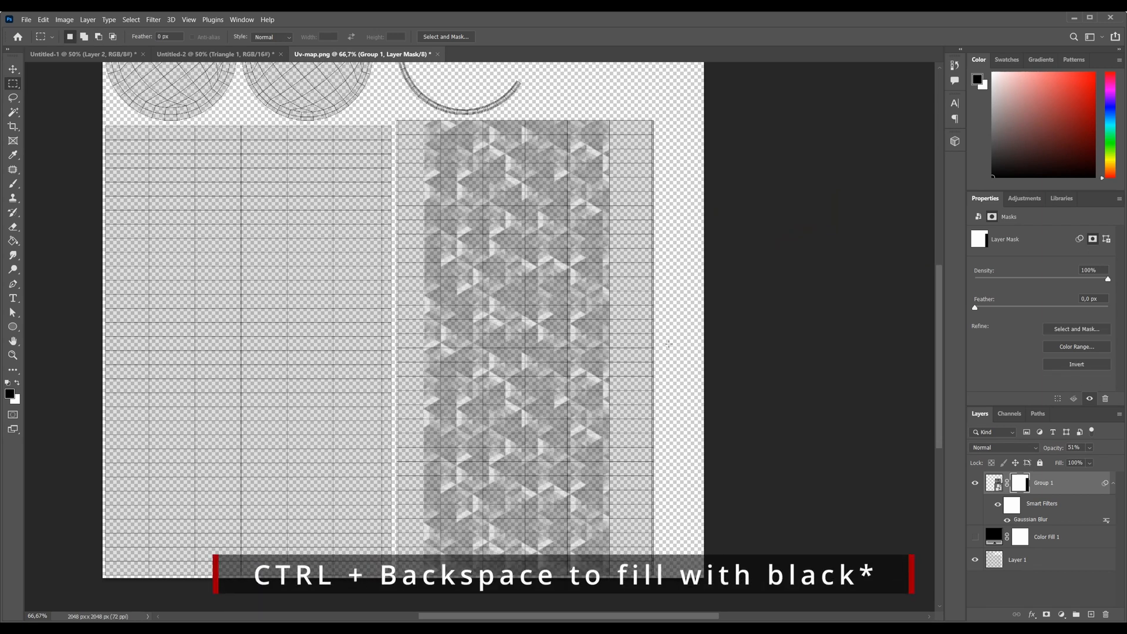
Restore the hex pattern layer's opacity to 100% and toggle its layer mask off and on to compare the trimmed area
{"action": "key", "text": "h"}
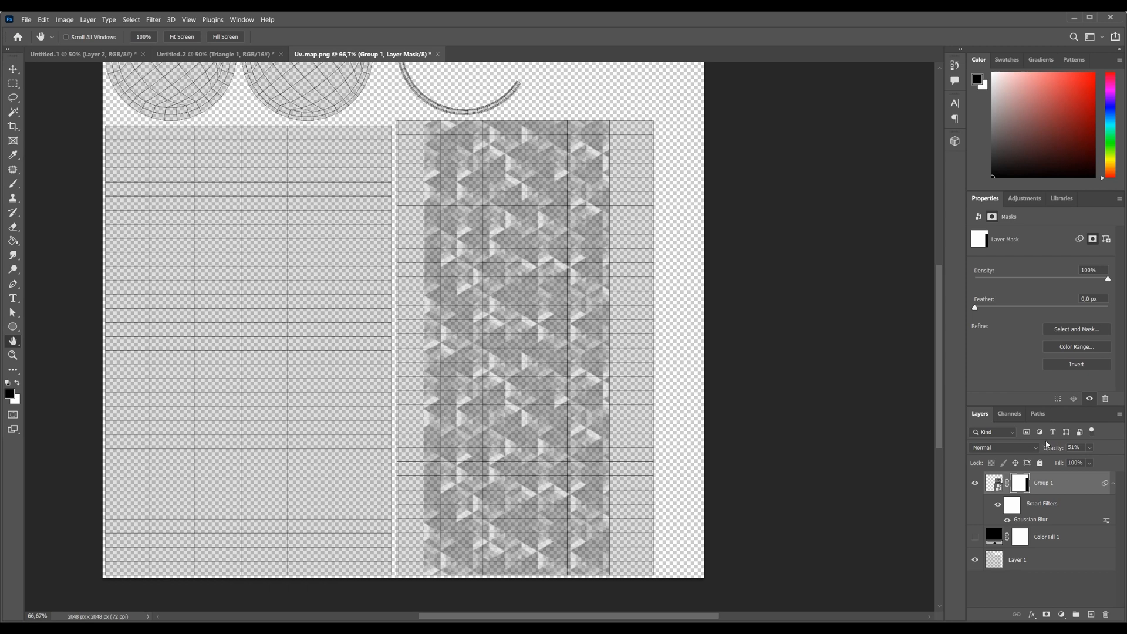
{"action": "left_click_drag", "start_coordinate": [1125, 452], "coordinate": [1126, 452]}
{"action": "left_click", "coordinate": [1021, 483], "text": "shift"}
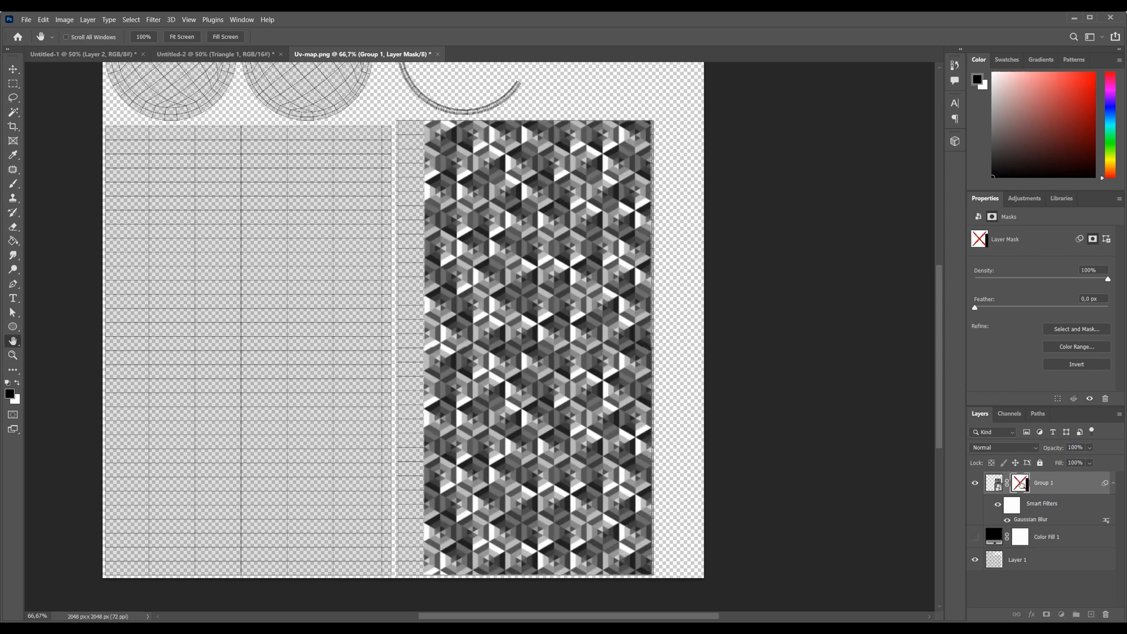
{"action": "left_click", "coordinate": [1022, 484], "text": "shift"}
{"action": "left_click", "coordinate": [1021, 483], "text": "shift"}
{"action": "left_click", "coordinate": [1021, 484], "text": "shift"}
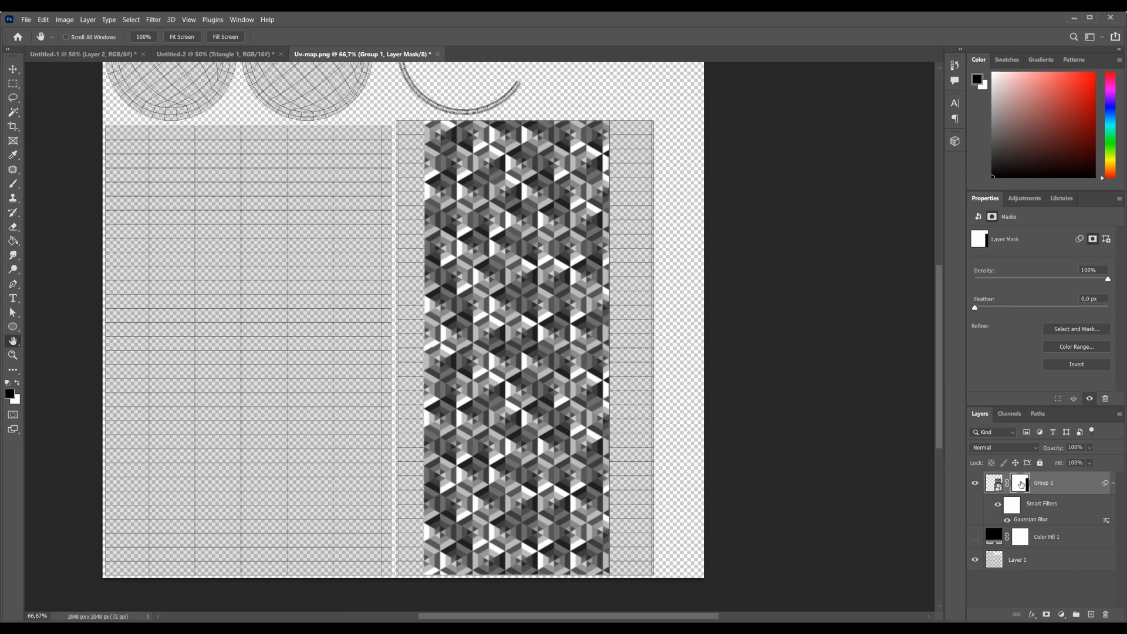
Hide the UV layout layer and show the black fill layer behind the masked pattern
{"action": "left_click", "coordinate": [975, 560]}
{"action": "left_click", "coordinate": [975, 536]}
{"action": "left_click", "coordinate": [988, 482]}
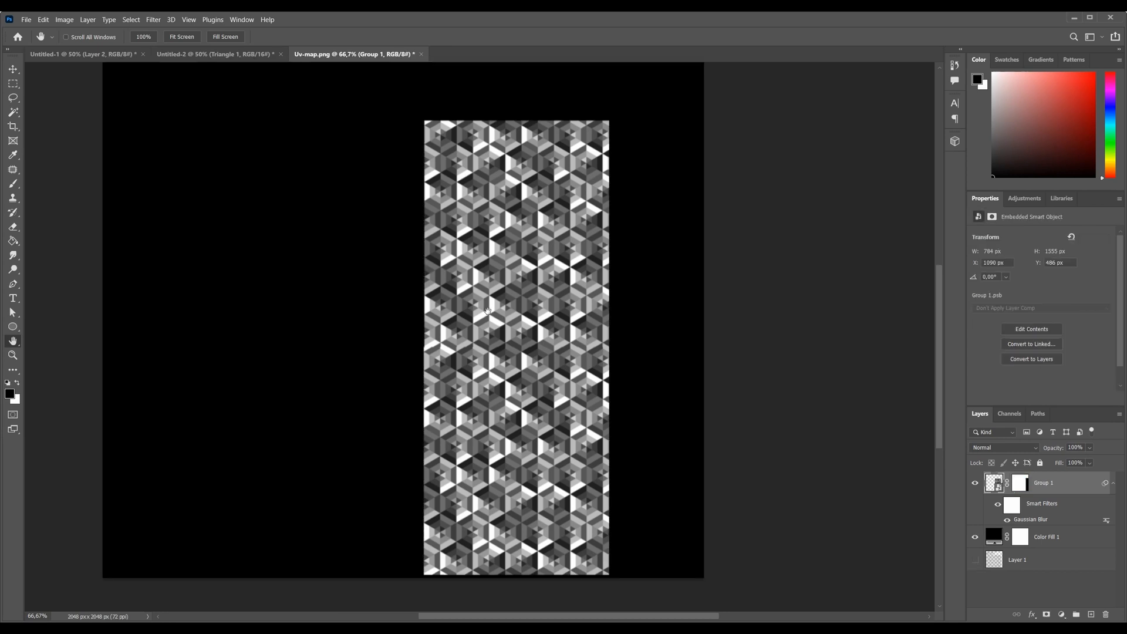
Save a copy of the trimmed bump map as a PNG named pattern-bump-2 in the Bump maps folder
{"action": "left_click", "coordinate": [26, 20]}
{"action": "left_click", "coordinate": [66, 156]}
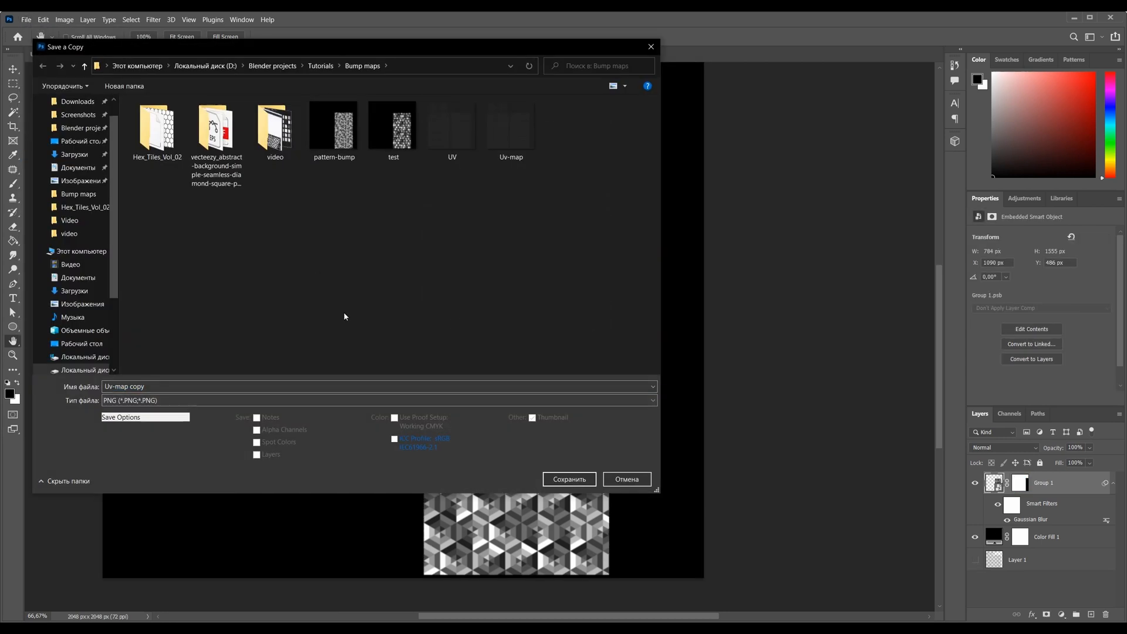
{"action": "left_click", "coordinate": [334, 129]}
{"action": "left_click", "coordinate": [189, 387]}
{"action": "type", "text": "-2"}
{"action": "key", "text": "Return"}
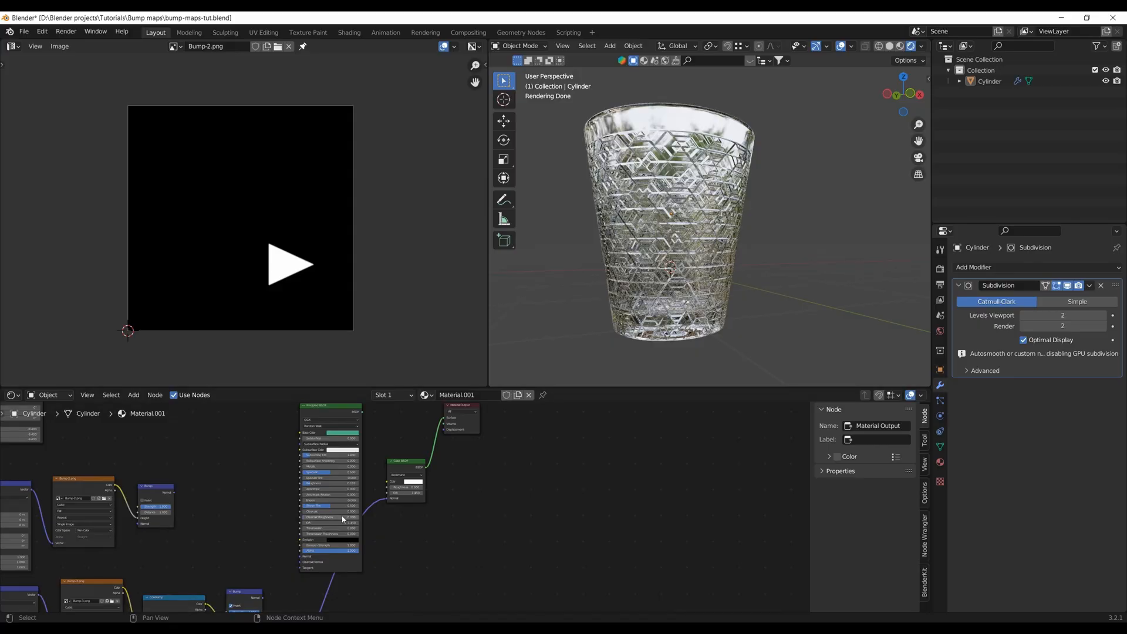
Load pattern-bump-2.png into the hex pattern's image texture node in place of pattern-bump.png and save the Blender file
{"action": "middle_click_drag", "start_coordinate": [223, 587], "coordinate": [277, 536]}
{"action": "middle_click_drag", "start_coordinate": [278, 609], "coordinate": [294, 527]}
{"action": "scroll", "coordinate": [295, 527], "scroll_direction": "up", "scroll_amount": 4}
{"action": "middle_click_drag", "start_coordinate": [68, 574], "coordinate": [214, 526]}
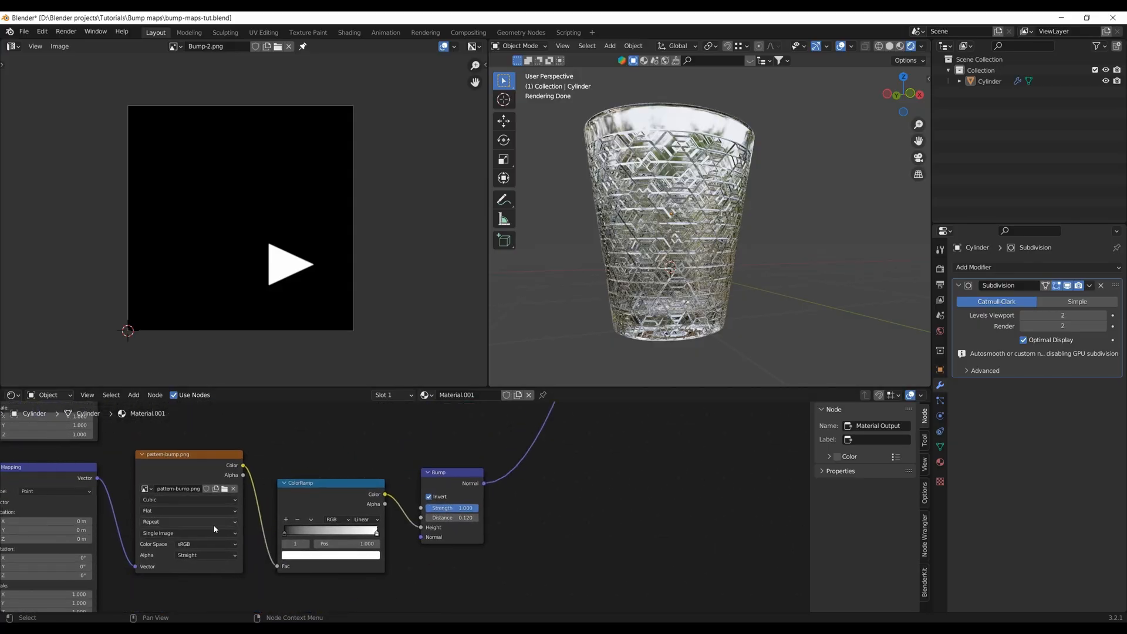
{"action": "left_click", "coordinate": [233, 488]}
{"action": "left_click", "coordinate": [218, 488]}
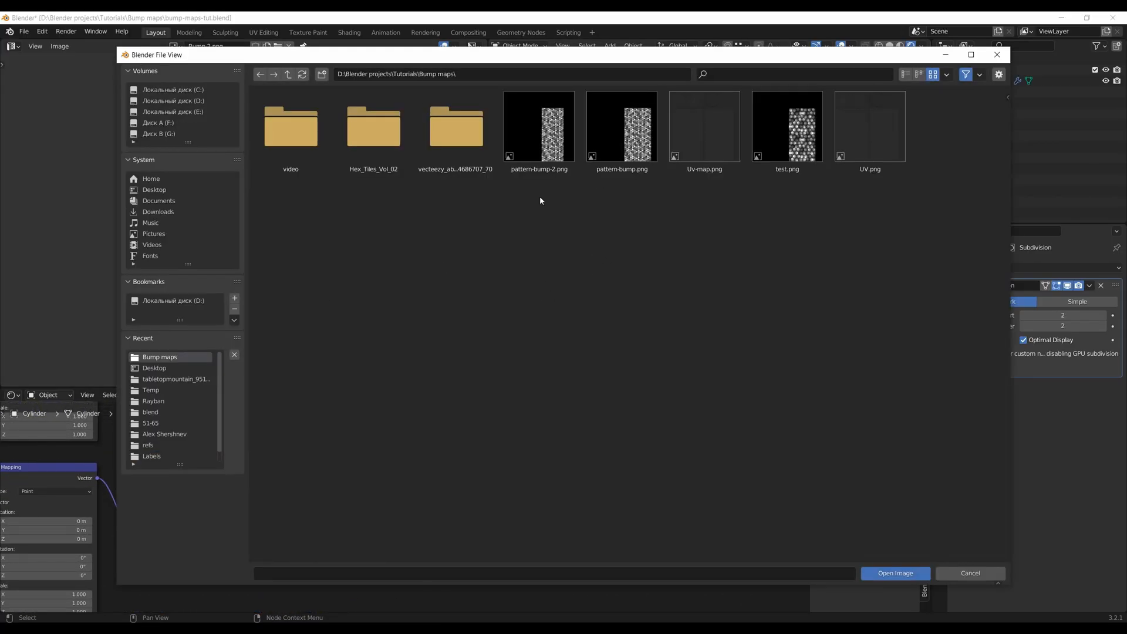
{"action": "double_click", "coordinate": [547, 158]}
{"action": "key", "text": "KP_1"}
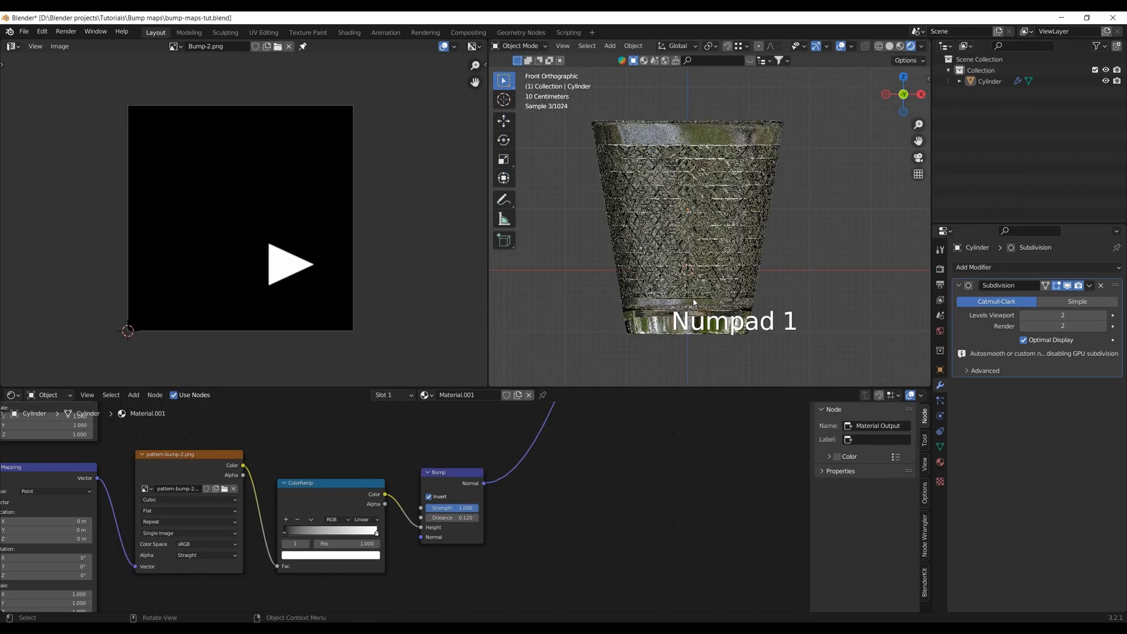
{"action": "scroll", "coordinate": [693, 301], "scroll_direction": "up", "scroll_amount": 2}
{"action": "key", "text": "ctrl+s"}
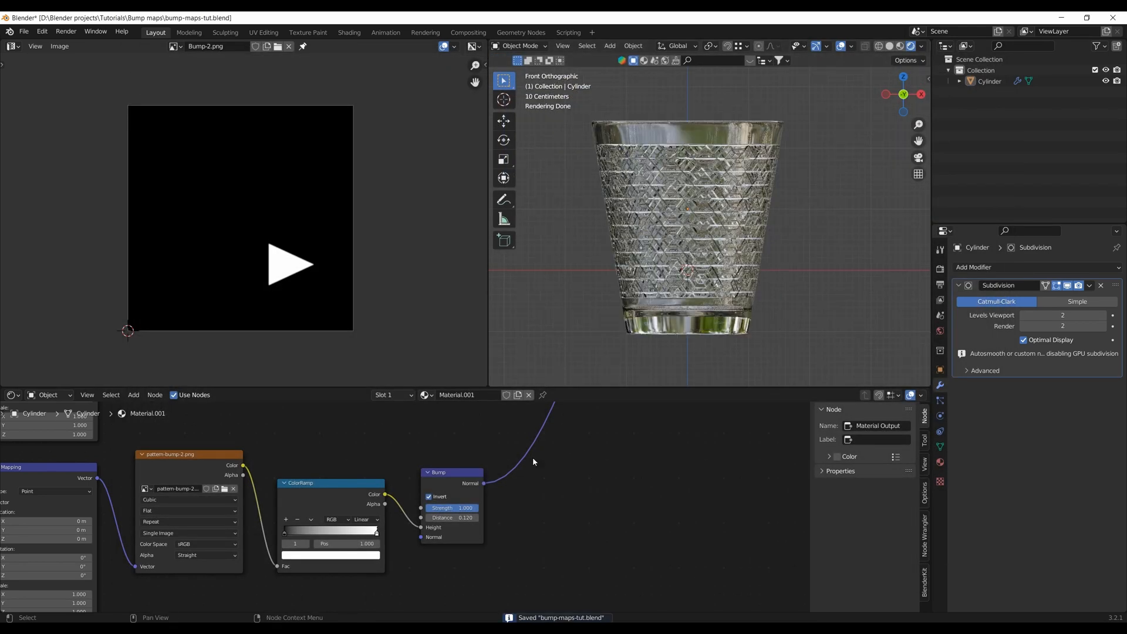
Switch the viewport to material preview and examine the smooth band below the cup's rim up close
{"action": "scroll", "coordinate": [439, 455], "scroll_direction": "down", "scroll_amount": 3}
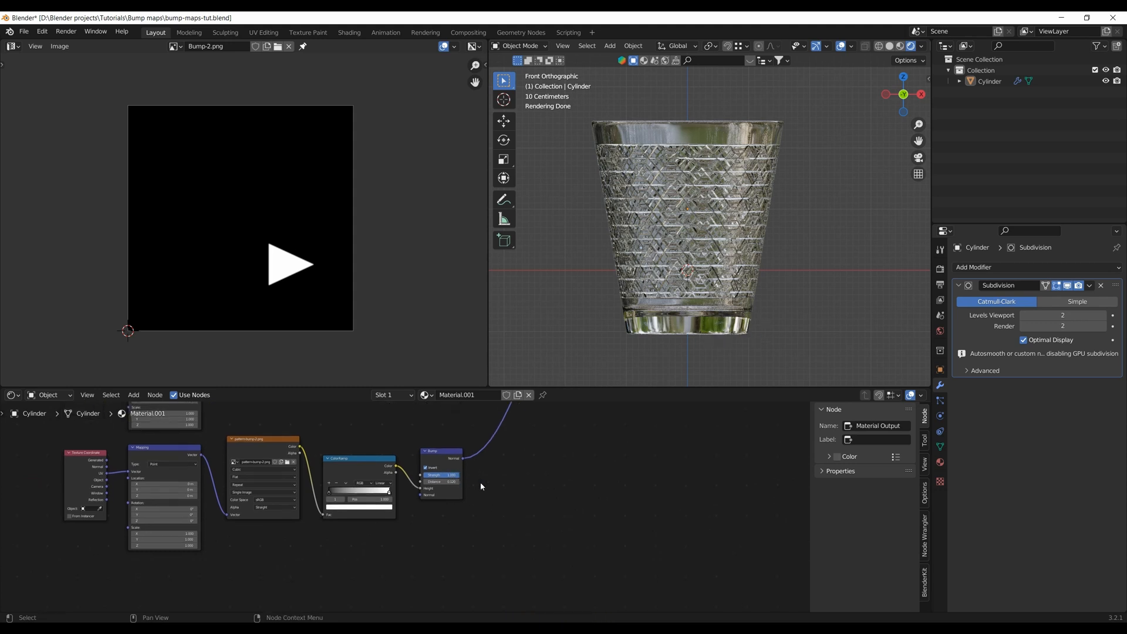
{"action": "middle_click_drag", "start_coordinate": [648, 256], "coordinate": [686, 271]}
{"action": "scroll", "coordinate": [675, 235], "scroll_direction": "up", "scroll_amount": 3}
{"action": "middle_click_drag", "start_coordinate": [660, 147], "coordinate": [672, 214], "text": "shift"}
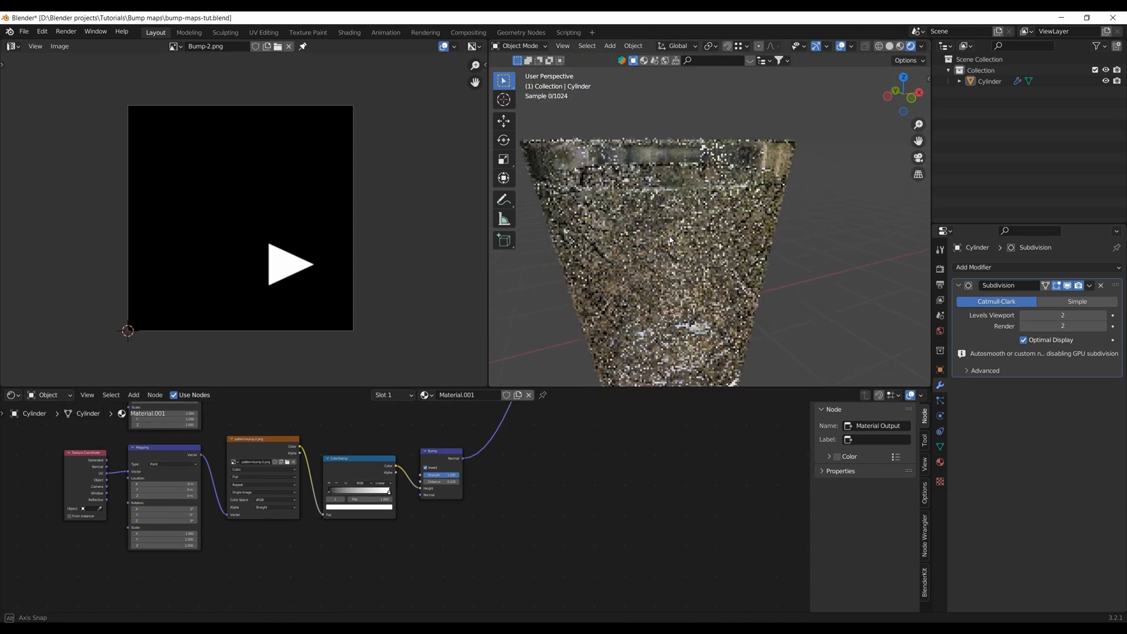
{"action": "key", "text": "z"}
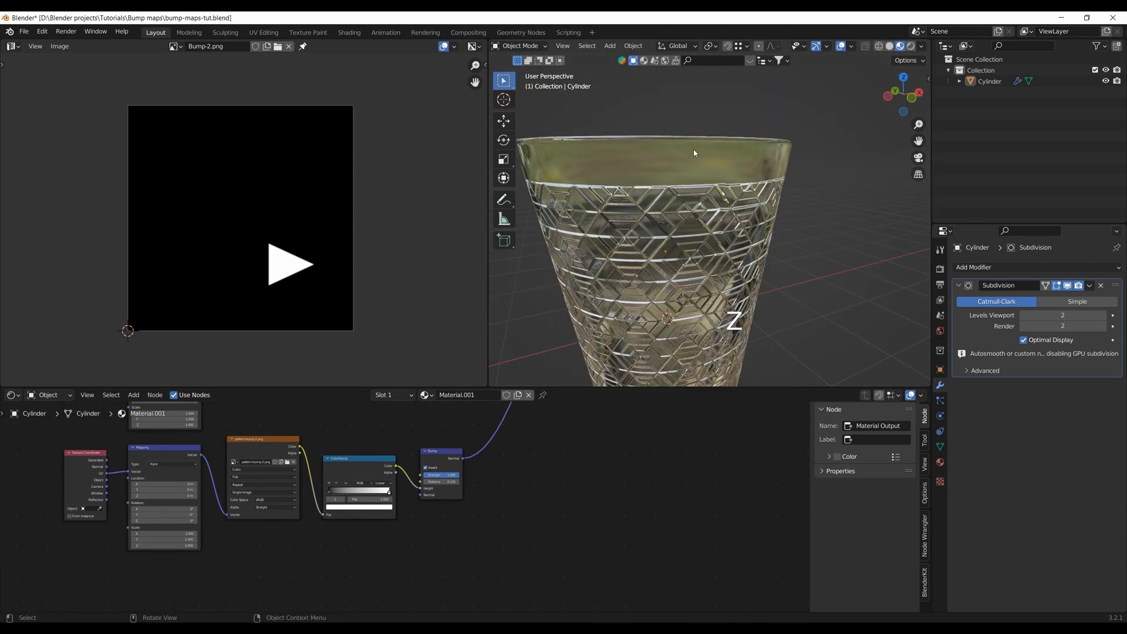
{"action": "scroll", "coordinate": [683, 242], "scroll_direction": "up", "scroll_amount": 6}
{"action": "scroll", "coordinate": [757, 264], "scroll_direction": "down", "scroll_amount": 6}
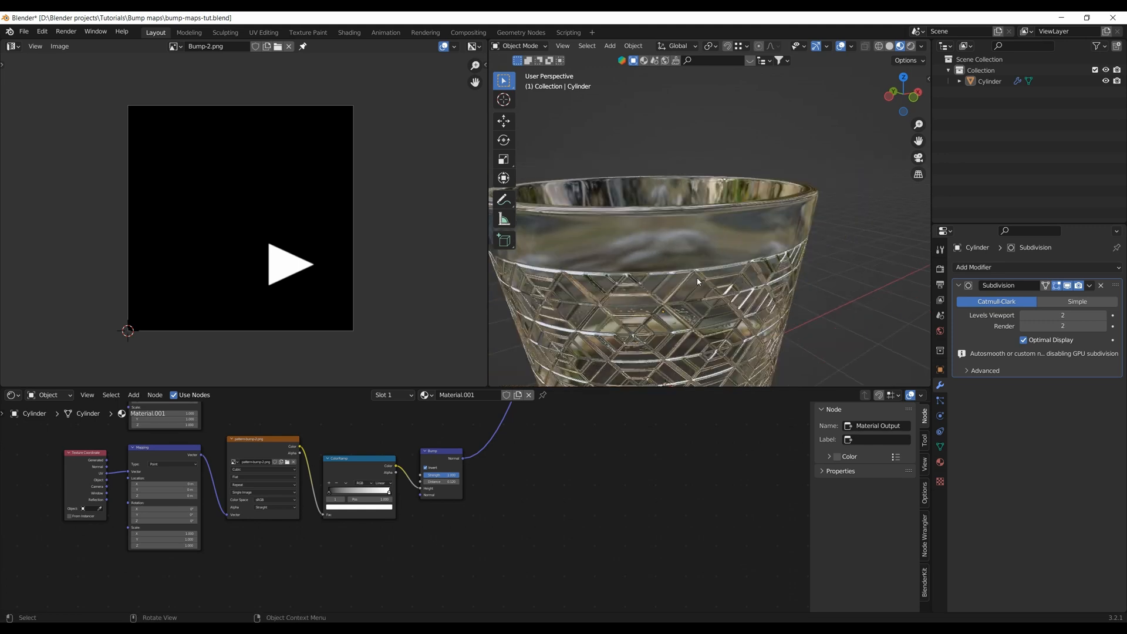
Duplicate the hex pattern's Bump node and place the copy below the original
{"action": "left_click", "coordinate": [437, 456]}
{"action": "key", "text": "shift+d"}
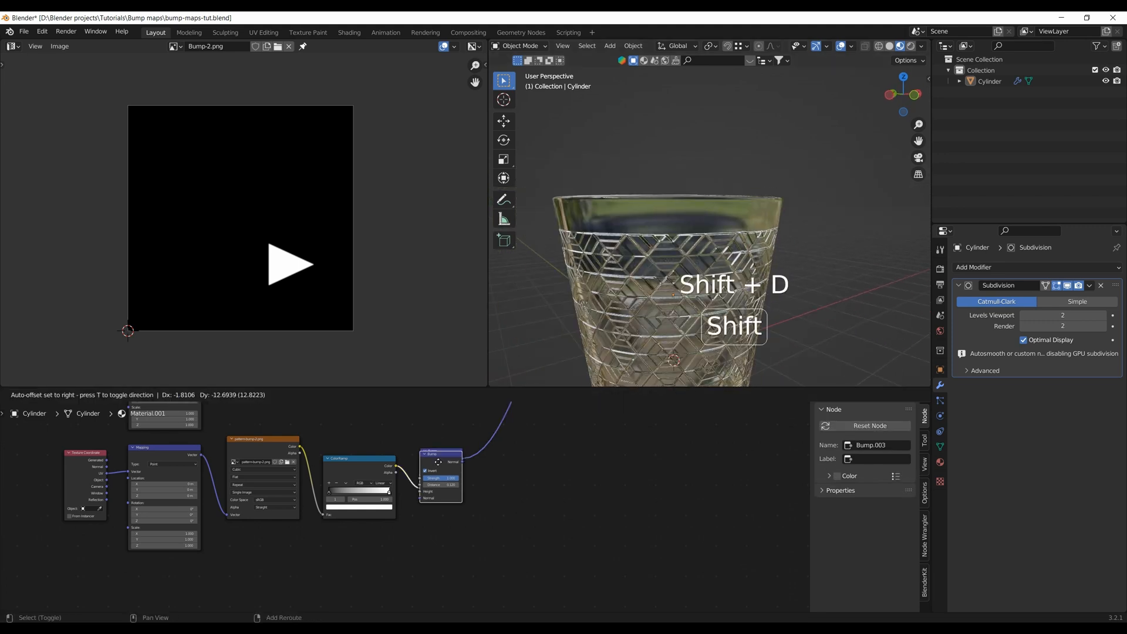
{"action": "left_click", "coordinate": [443, 497]}
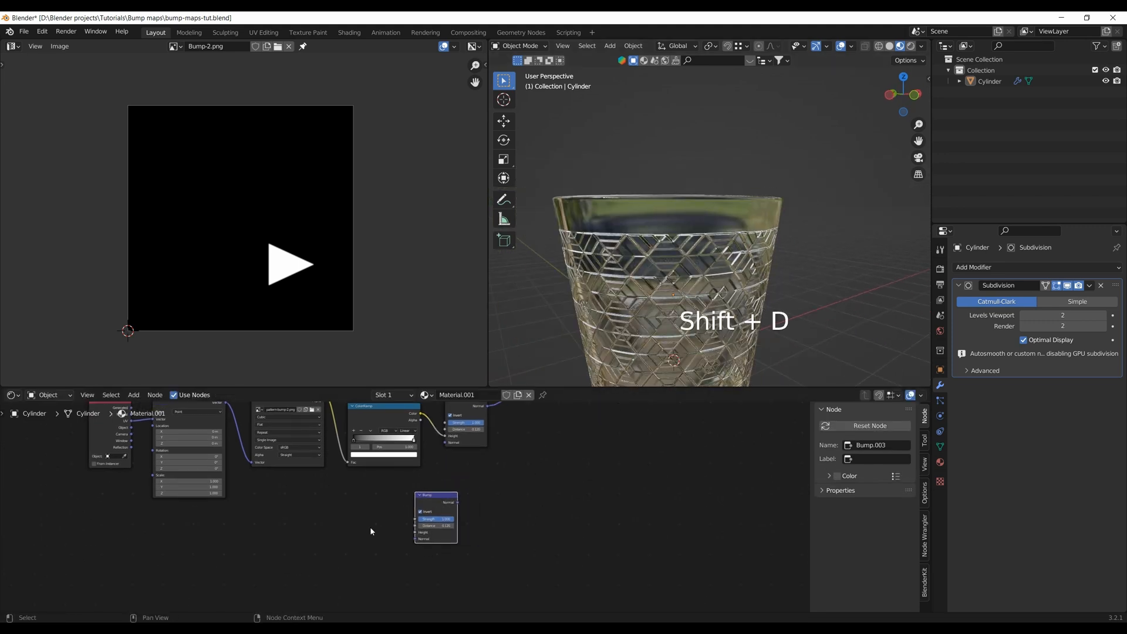
Add a Noise Texture node beside the duplicated Bump node and connect its Fac output to that node's Height input
{"action": "key", "text": "shift+a"}
{"action": "left_click", "coordinate": [354, 497]}
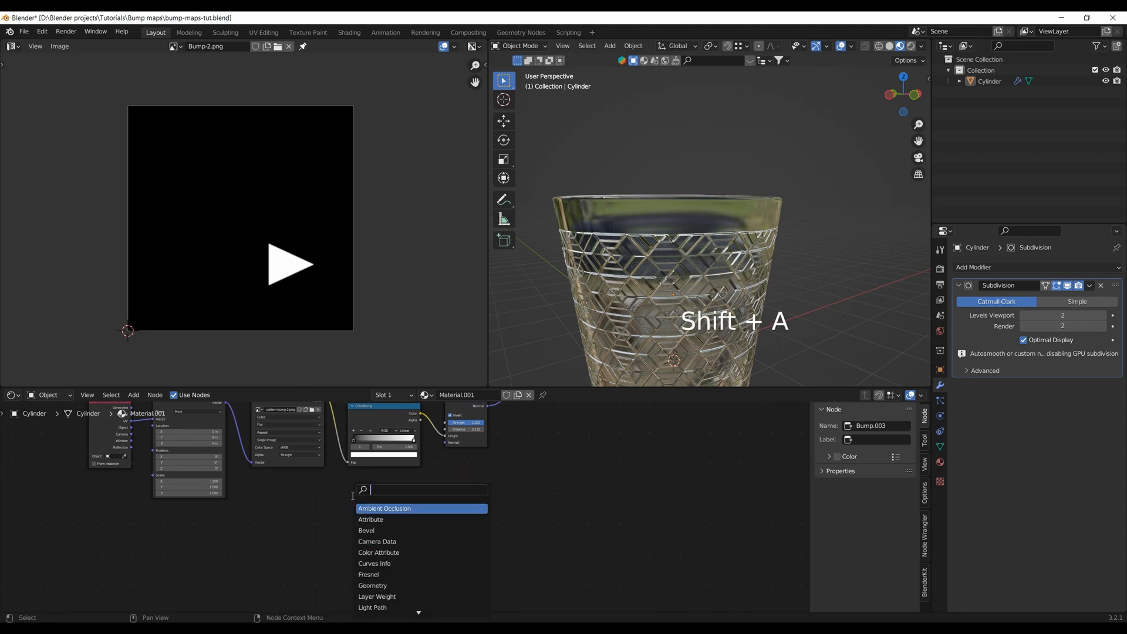
{"action": "type", "text": "noi"}
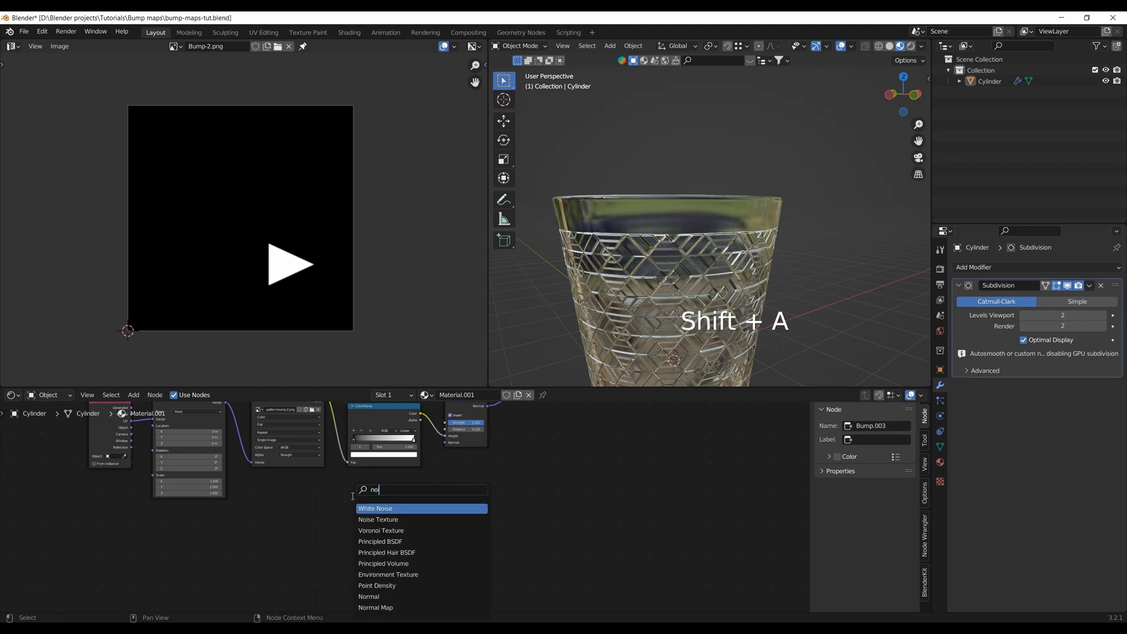
{"action": "left_click", "coordinate": [379, 521]}
{"action": "left_click", "coordinate": [297, 515]}
{"action": "scroll", "coordinate": [316, 519], "scroll_direction": "up", "scroll_amount": 5}
{"action": "left_click_drag", "start_coordinate": [254, 490], "coordinate": [307, 502]}
{"action": "scroll", "coordinate": [293, 494], "scroll_direction": "up", "scroll_amount": 1}
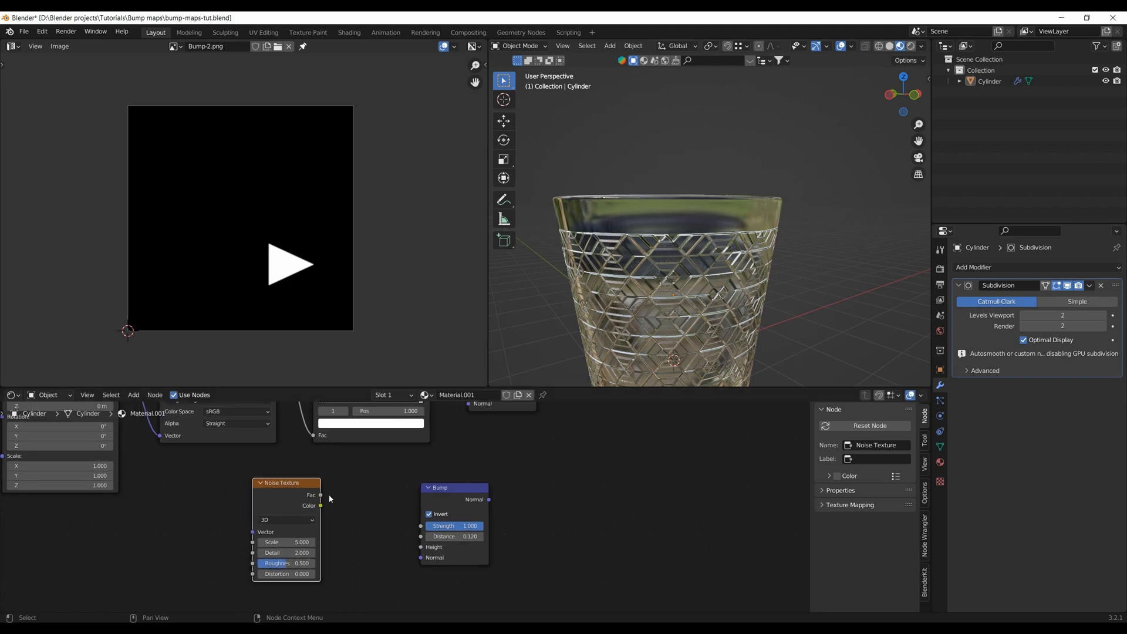
{"action": "middle_click_drag", "start_coordinate": [386, 512], "coordinate": [302, 551]}
{"action": "scroll", "coordinate": [311, 543], "scroll_direction": "down", "scroll_amount": 2}
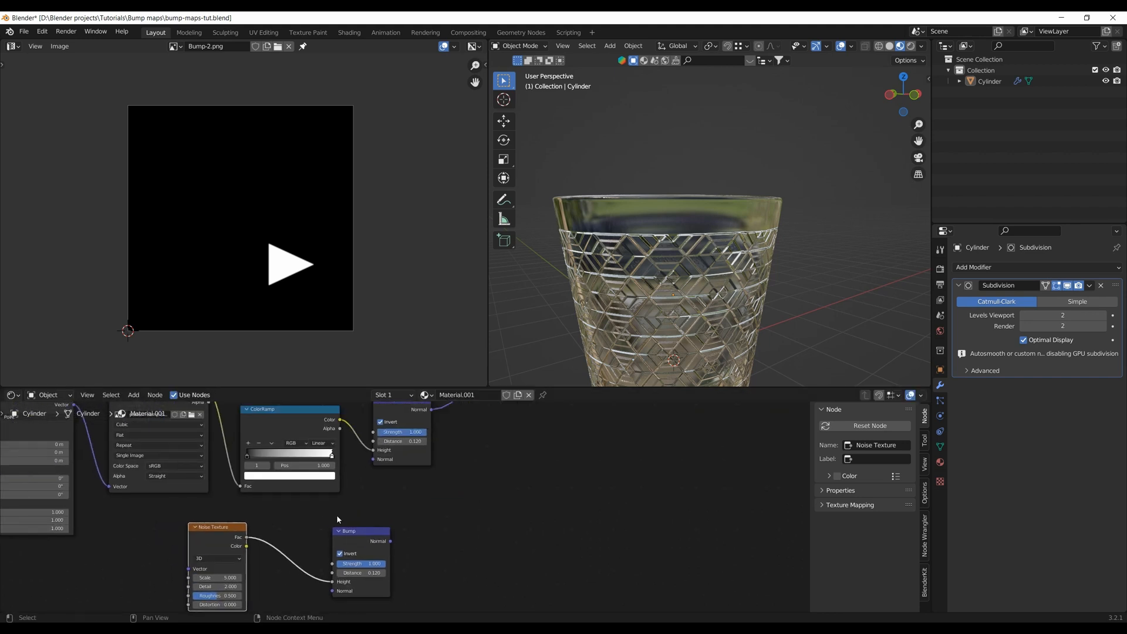
Connect the noise Bump node's Normal output to the pattern Bump node's Normal input and inspect the cup's rim
{"action": "left_click_drag", "start_coordinate": [359, 527], "coordinate": [373, 461]}
{"action": "scroll", "coordinate": [406, 498], "scroll_direction": "down", "scroll_amount": 3}
{"action": "middle_click_drag", "start_coordinate": [406, 499], "coordinate": [411, 555]}
{"action": "left_click", "coordinate": [411, 479]}
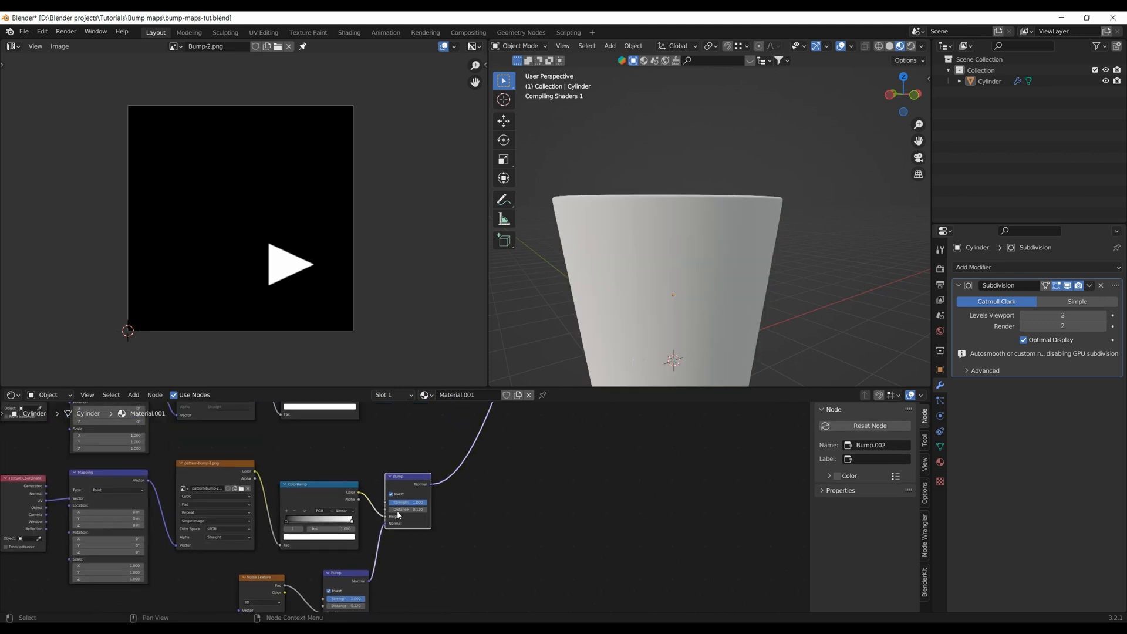
{"action": "middle_click_drag", "start_coordinate": [455, 489], "coordinate": [501, 441]}
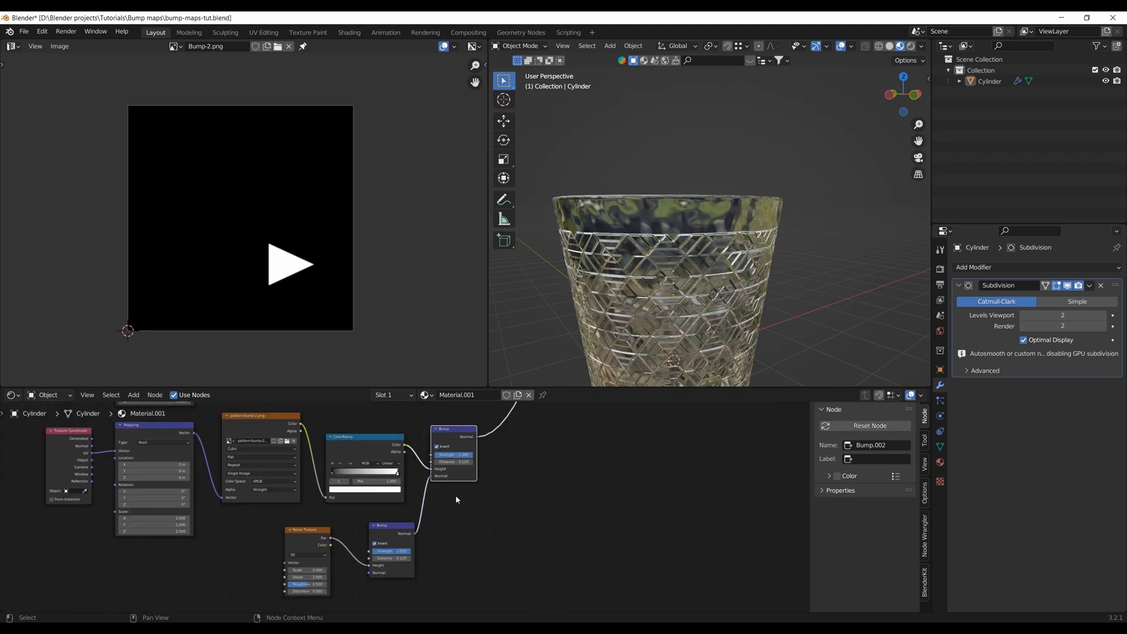
{"action": "scroll", "coordinate": [685, 234], "scroll_direction": "up", "scroll_amount": 3}
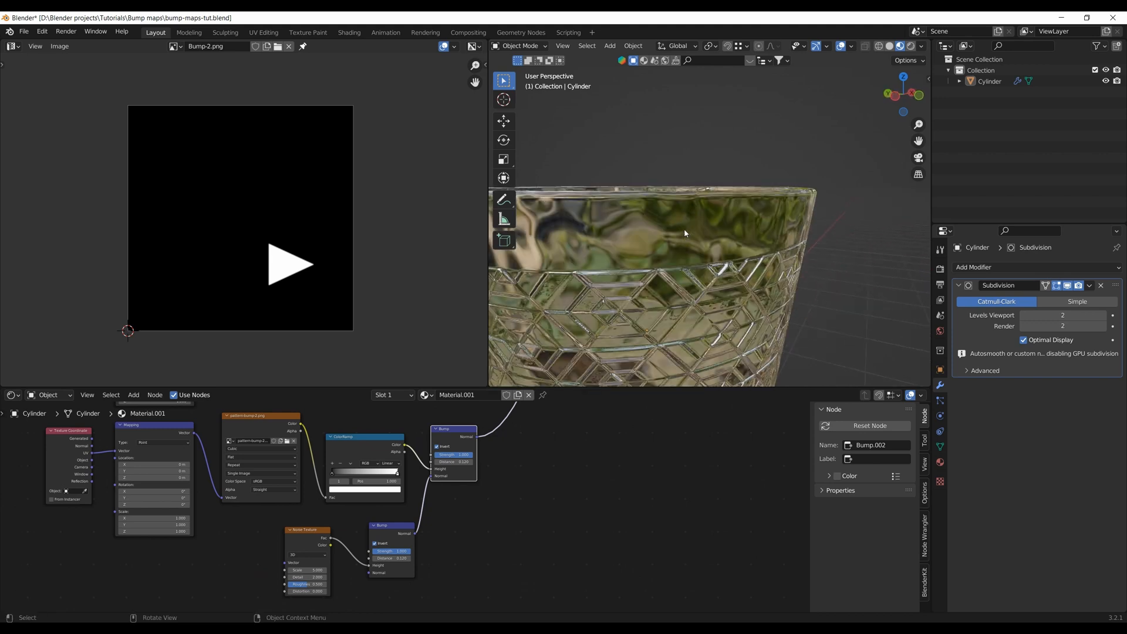
{"action": "middle_click_drag", "start_coordinate": [685, 233], "coordinate": [703, 246]}
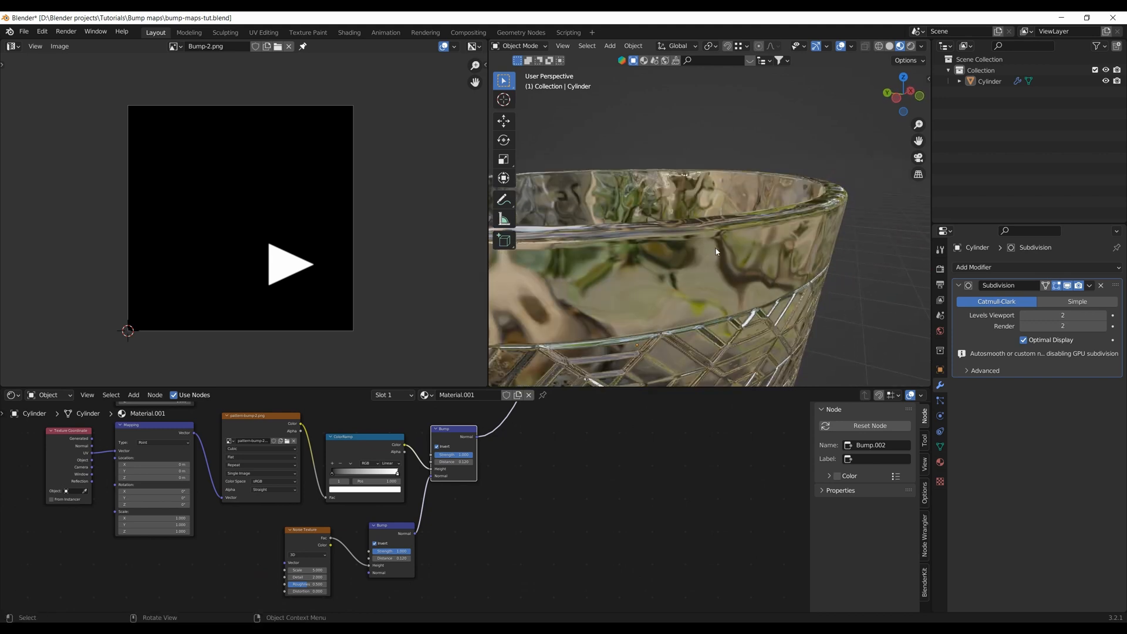
{"action": "scroll", "coordinate": [651, 297], "scroll_direction": "down", "scroll_amount": 1}
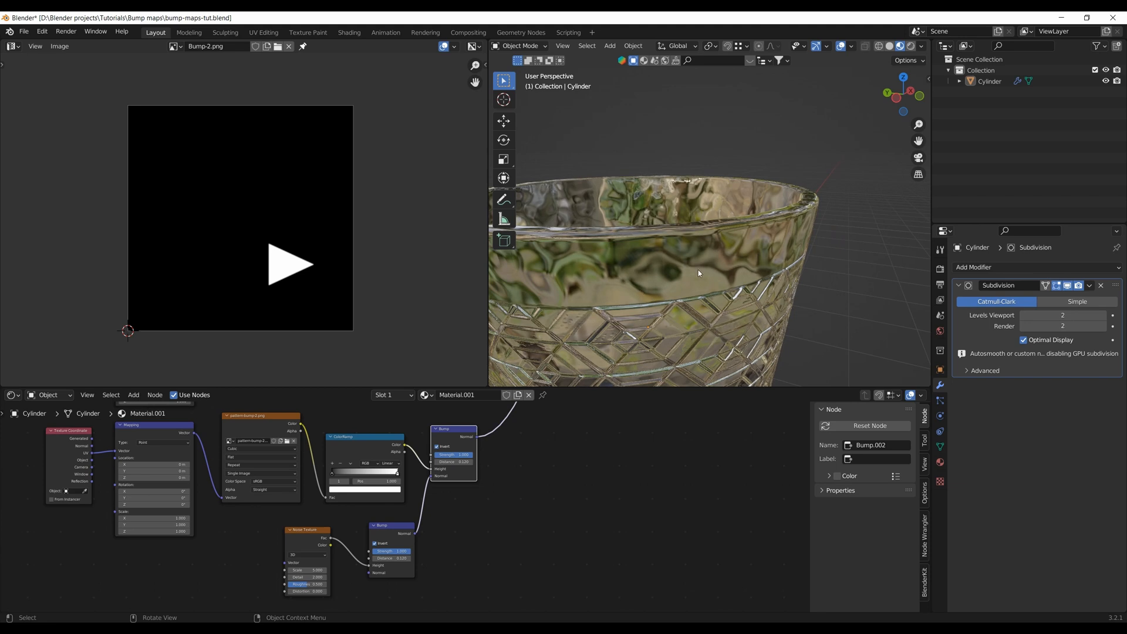
Set the Noise Texture's Scale to 19, Detail to 1.4 and Roughness to 0.04
{"action": "scroll", "coordinate": [308, 531], "scroll_direction": "up", "scroll_amount": 2}
{"action": "middle_click_drag", "start_coordinate": [307, 531], "coordinate": [354, 482]}
{"action": "scroll", "coordinate": [329, 514], "scroll_direction": "up", "scroll_amount": 2}
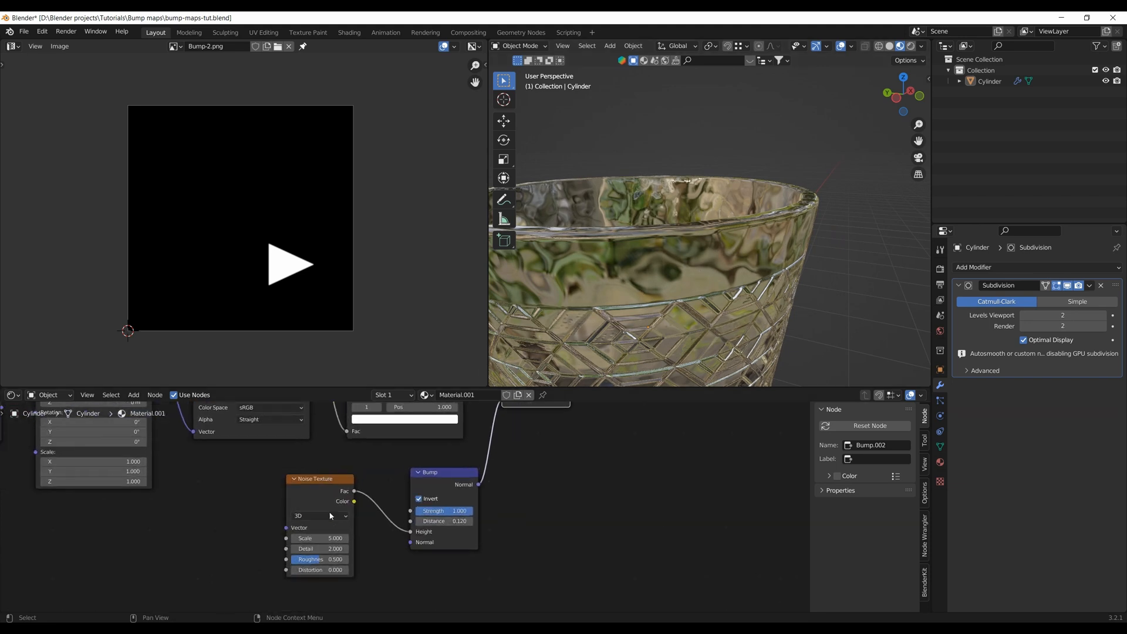
{"action": "scroll", "coordinate": [313, 481], "scroll_direction": "down", "scroll_amount": 4}
{"action": "scroll", "coordinate": [320, 506], "scroll_direction": "up", "scroll_amount": 2}
{"action": "scroll", "coordinate": [333, 505], "scroll_direction": "up", "scroll_amount": 6}
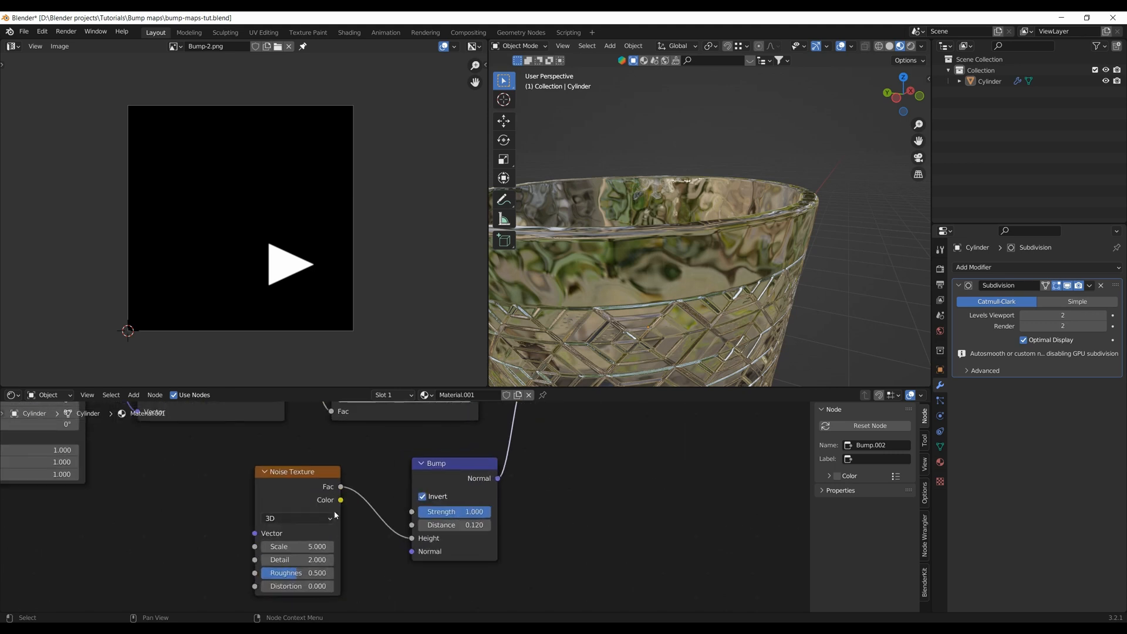
{"action": "left_click_drag", "start_coordinate": [312, 546], "coordinate": [290, 560]}
{"action": "scroll", "coordinate": [405, 511], "scroll_direction": "up", "scroll_amount": 3}
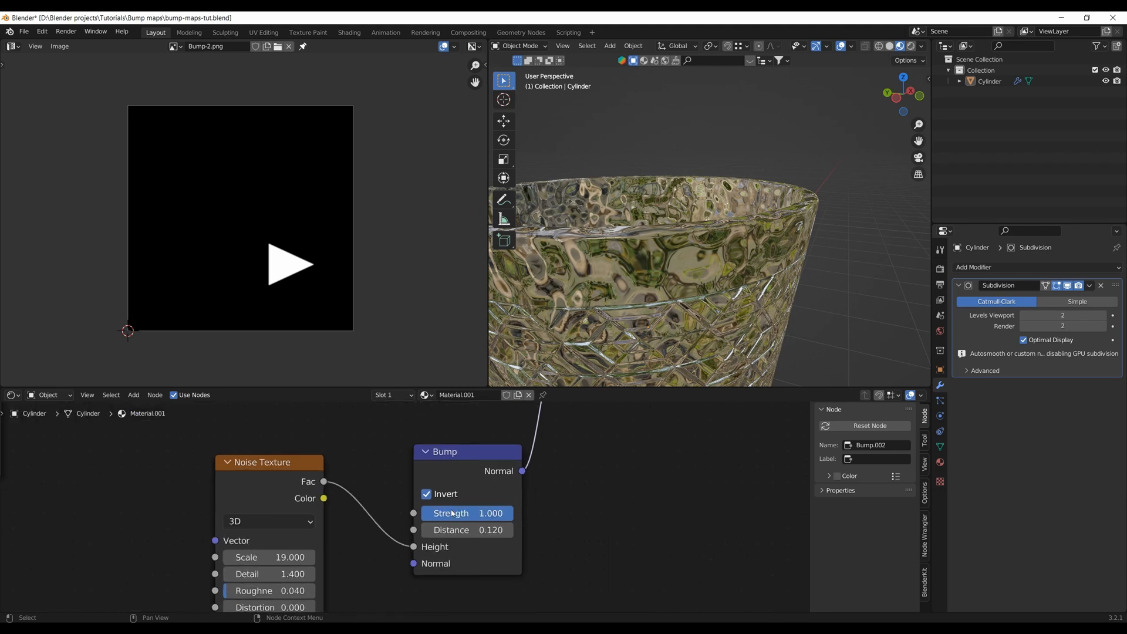
Set the noise Bump node's Distance to 0.030 and Strength to 0.185, and view the cup in rendered shading
{"action": "left_click_drag", "start_coordinate": [491, 530], "coordinate": [477, 530], "text": "shift"}
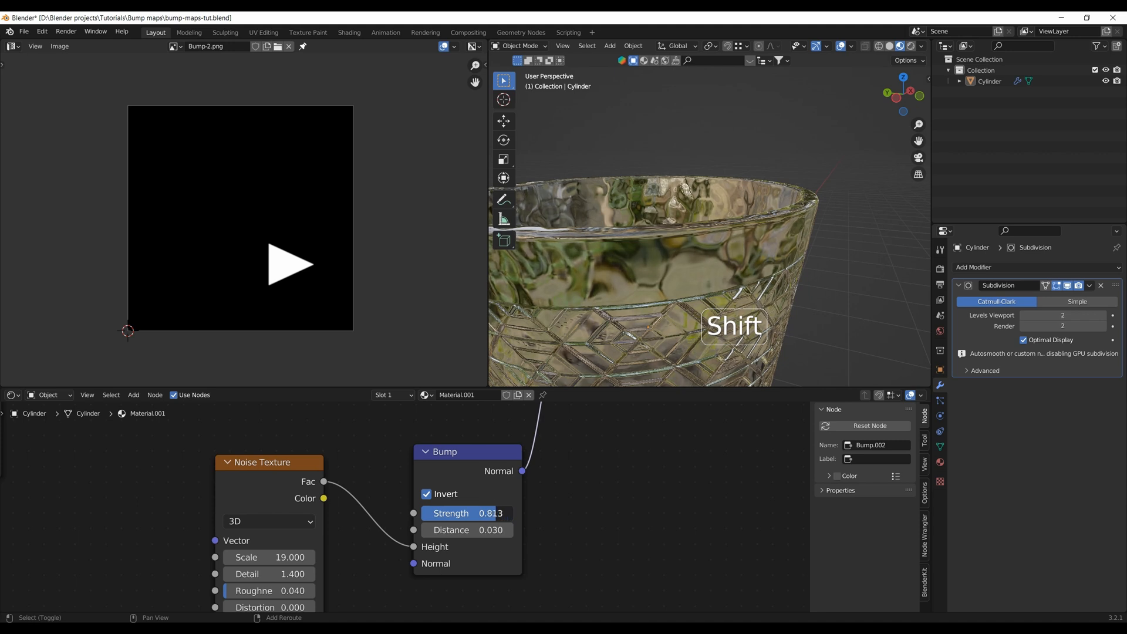
{"action": "left_click_drag", "start_coordinate": [491, 513], "coordinate": [455, 513], "text": "shift"}
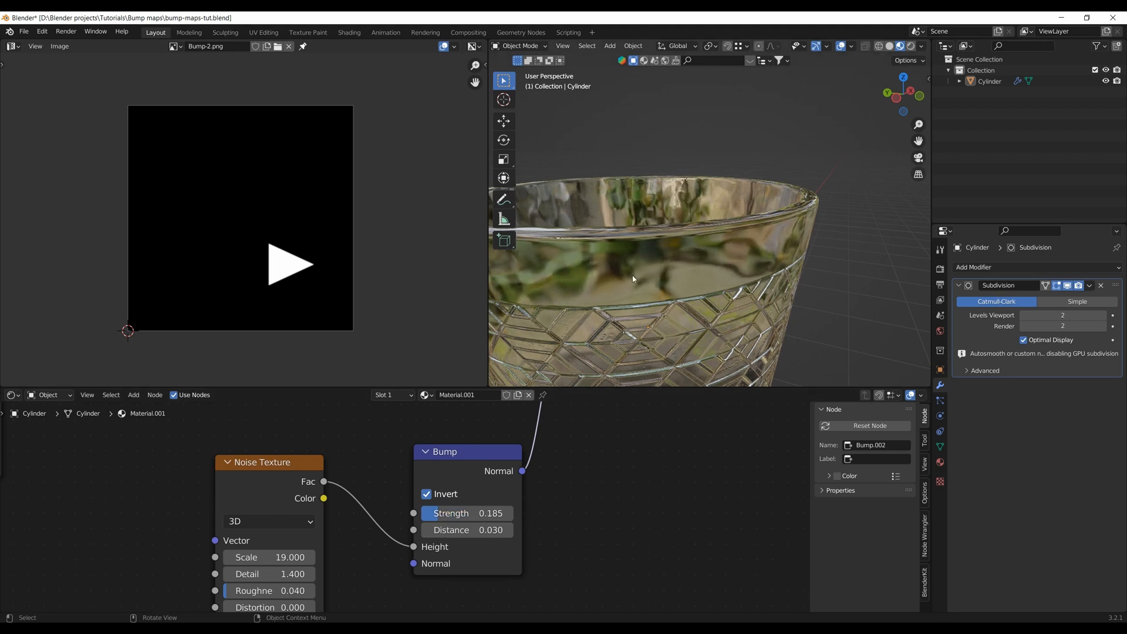
{"action": "key", "text": "z"}
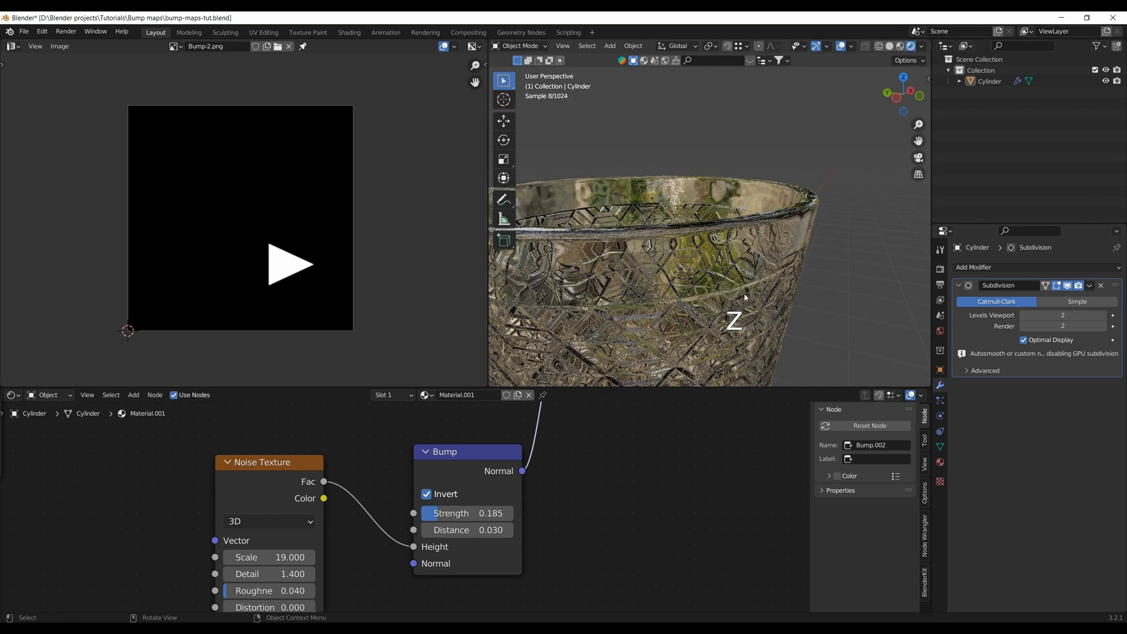
{"action": "middle_click_drag", "start_coordinate": [744, 293], "coordinate": [643, 318]}
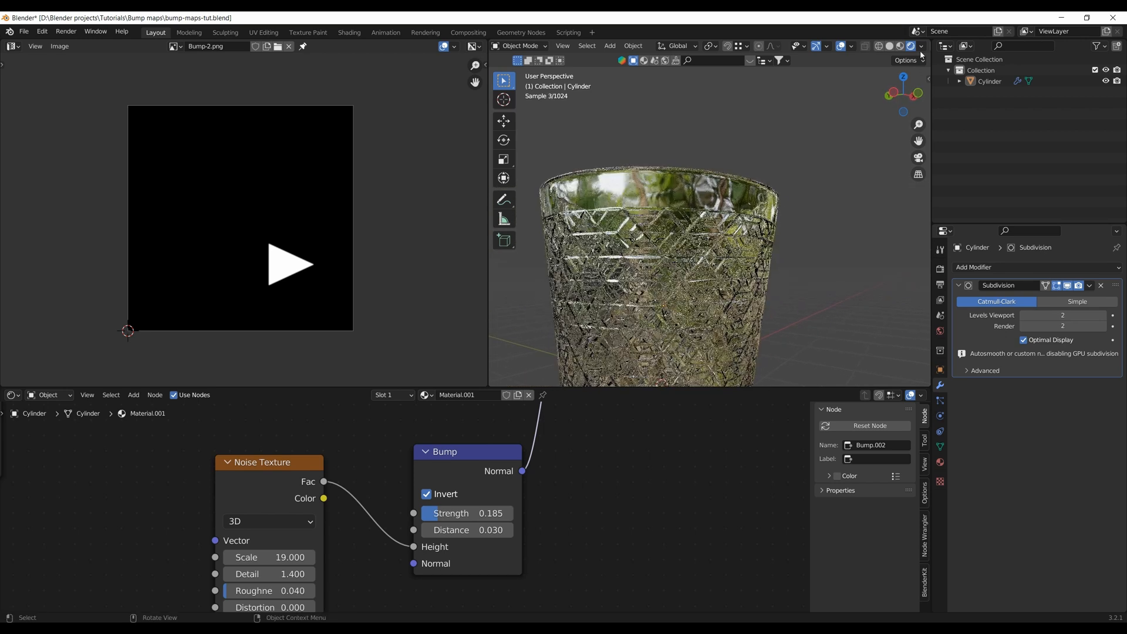
Change the rendered viewport's lighting to a different HDRI with buildings and inspect the reflections near the cup's rim
{"action": "left_click", "coordinate": [922, 46]}
{"action": "left_click", "coordinate": [913, 135]}
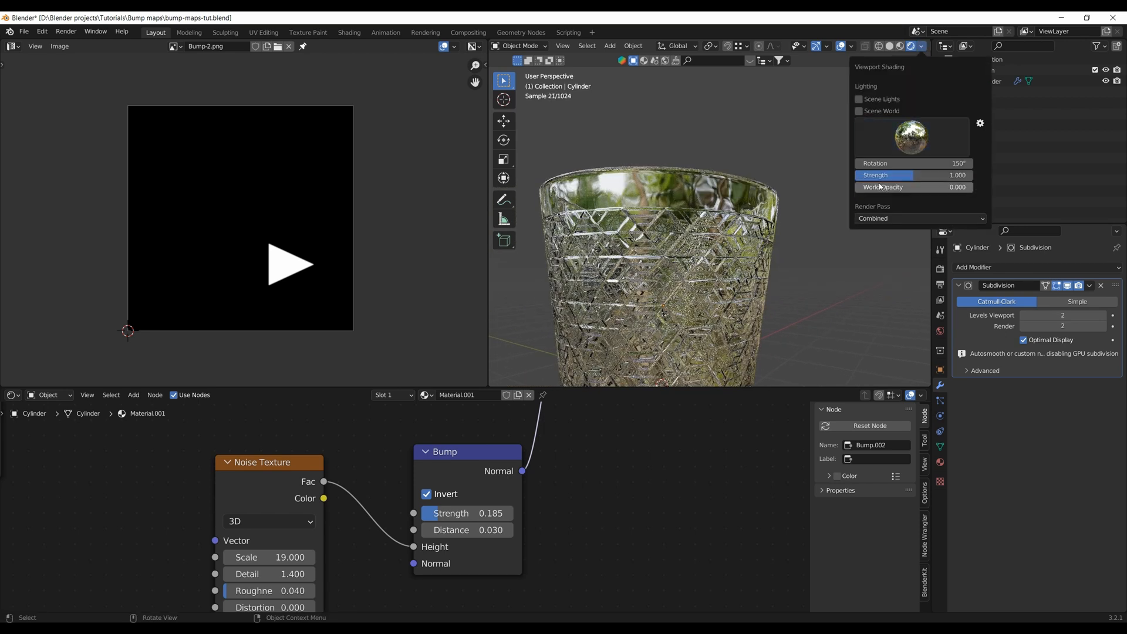
{"action": "left_click", "coordinate": [918, 135]}
{"action": "left_click", "coordinate": [721, 175]}
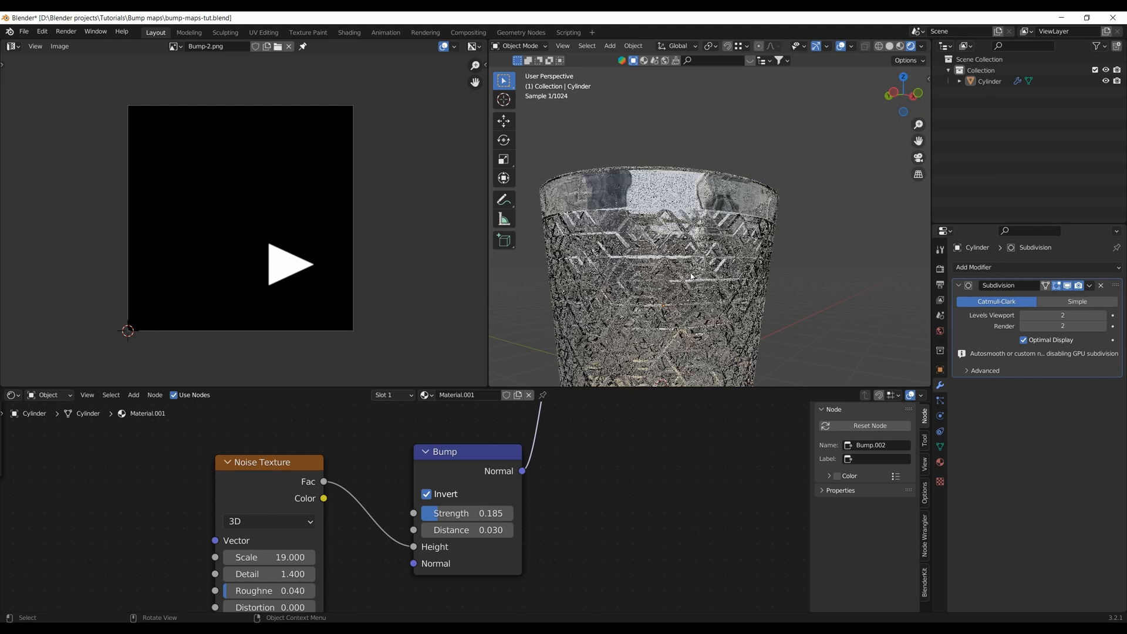
{"action": "scroll", "coordinate": [696, 285], "scroll_direction": "down", "scroll_amount": 2}
{"action": "middle_click_drag", "start_coordinate": [696, 285], "coordinate": [749, 291]}
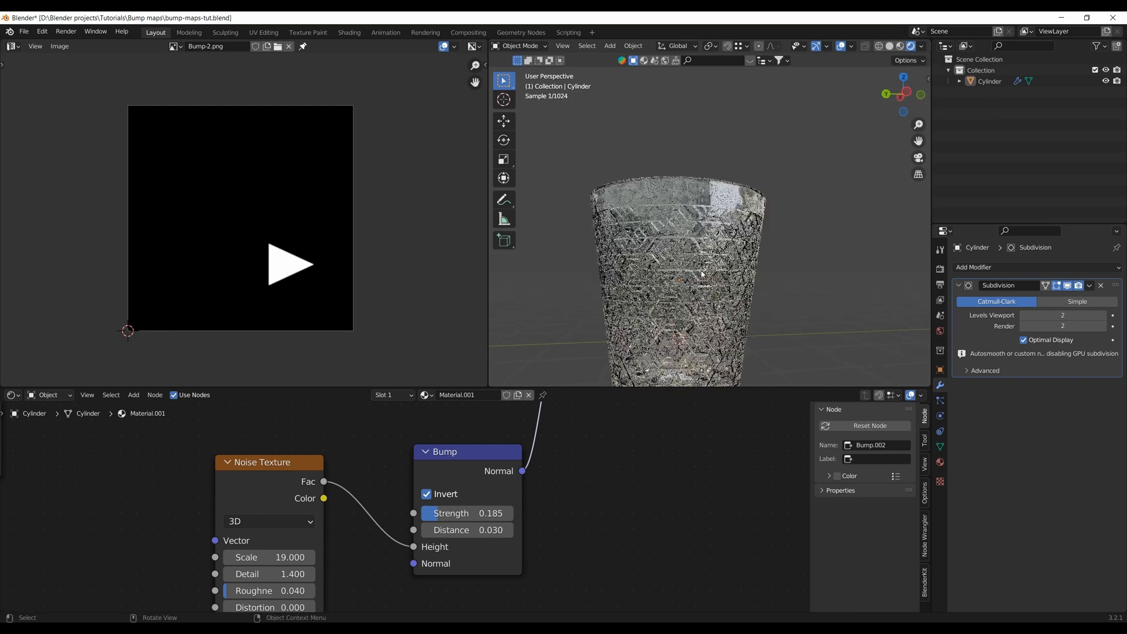
{"action": "scroll", "coordinate": [698, 220], "scroll_direction": "up", "scroll_amount": 5}
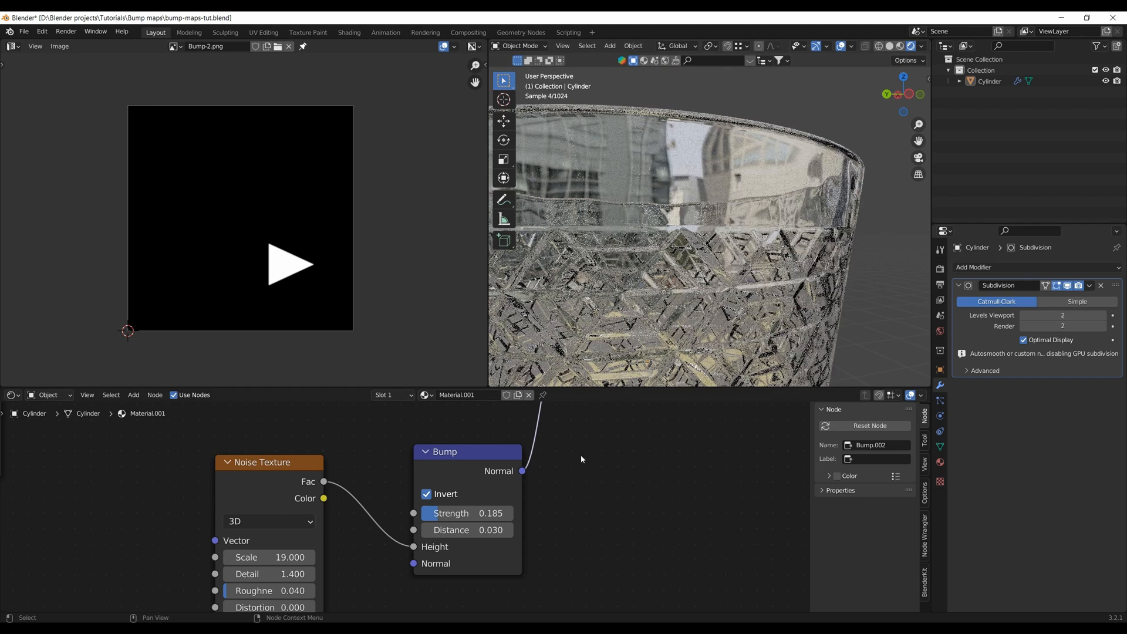
Detach and reattach the noise Bump node's link to the pattern Bump's Normal input, comparing the glass and viewing the cup from the front
{"action": "scroll", "coordinate": [572, 447], "scroll_direction": "down", "scroll_amount": 2}
{"action": "middle_click_drag", "start_coordinate": [565, 443], "coordinate": [487, 498]}
{"action": "scroll", "coordinate": [487, 499], "scroll_direction": "down", "scroll_amount": 1}
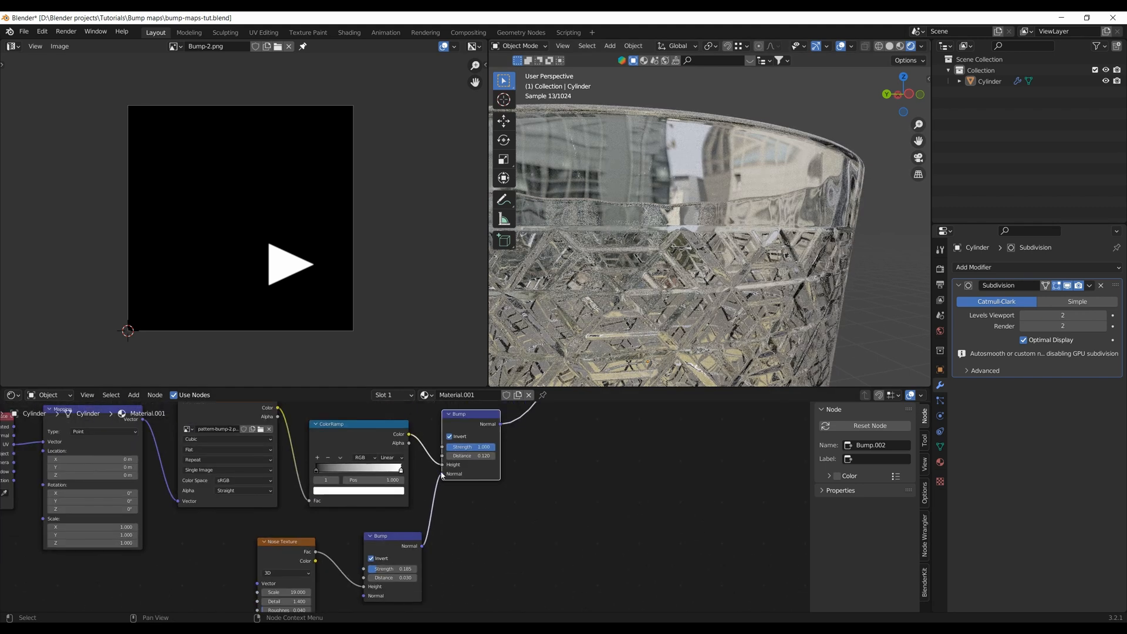
{"action": "mouse_move", "coordinate": [443, 475]}
{"action": "left_mouse_down"}
{"action": "mouse_move", "coordinate": [427, 493]}
{"action": "mouse_move", "coordinate": [443, 474]}
{"action": "left_mouse_up"}
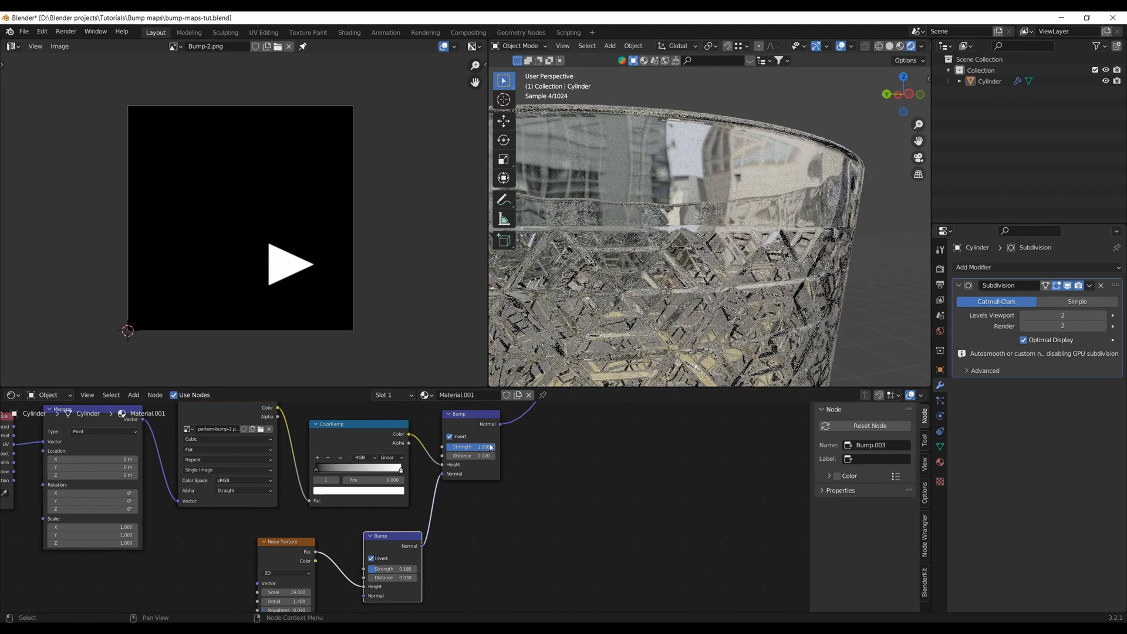
{"action": "scroll", "coordinate": [673, 242], "scroll_direction": "down", "scroll_amount": 3}
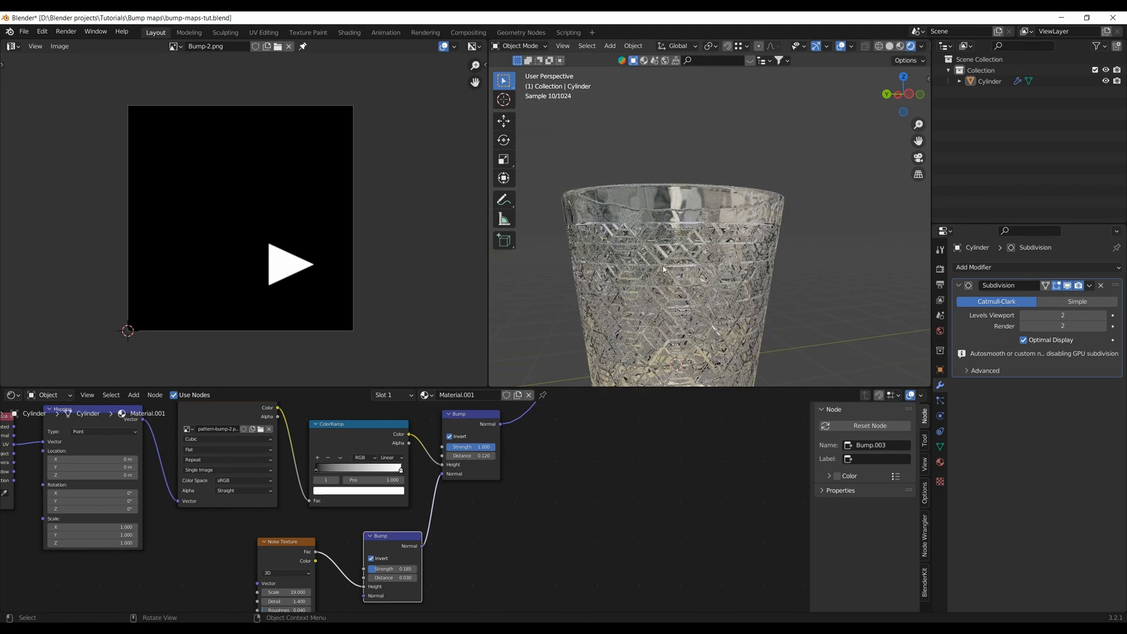
{"action": "middle_click_drag", "start_coordinate": [668, 251], "coordinate": [665, 240]}
{"action": "key", "text": "KP_1"}
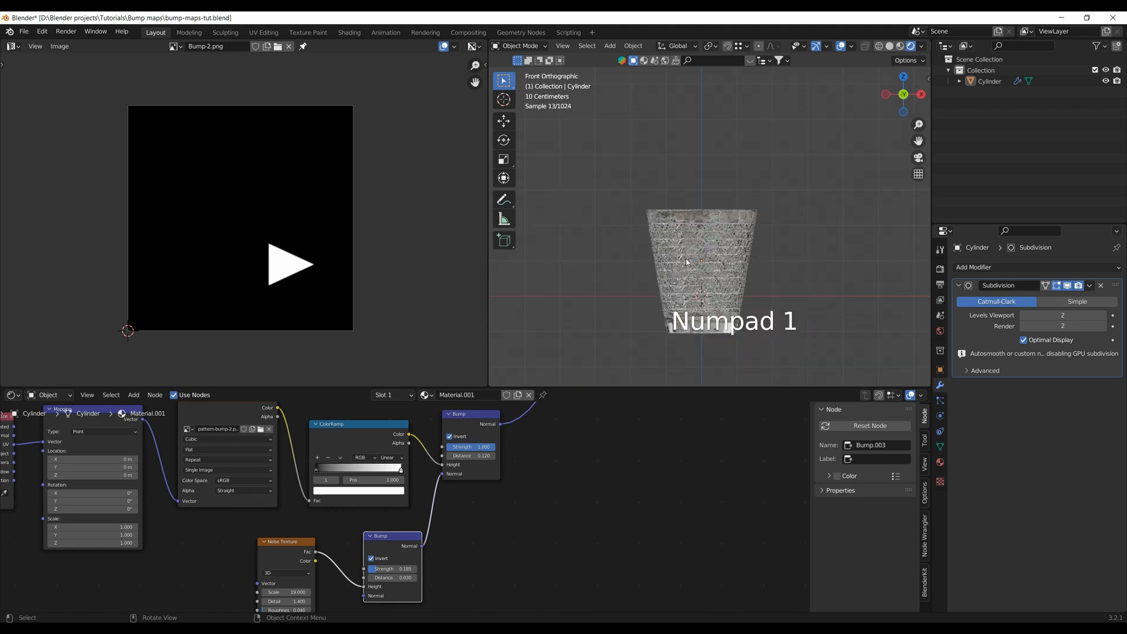
{"action": "scroll", "coordinate": [599, 335], "scroll_direction": "up", "scroll_amount": 3}
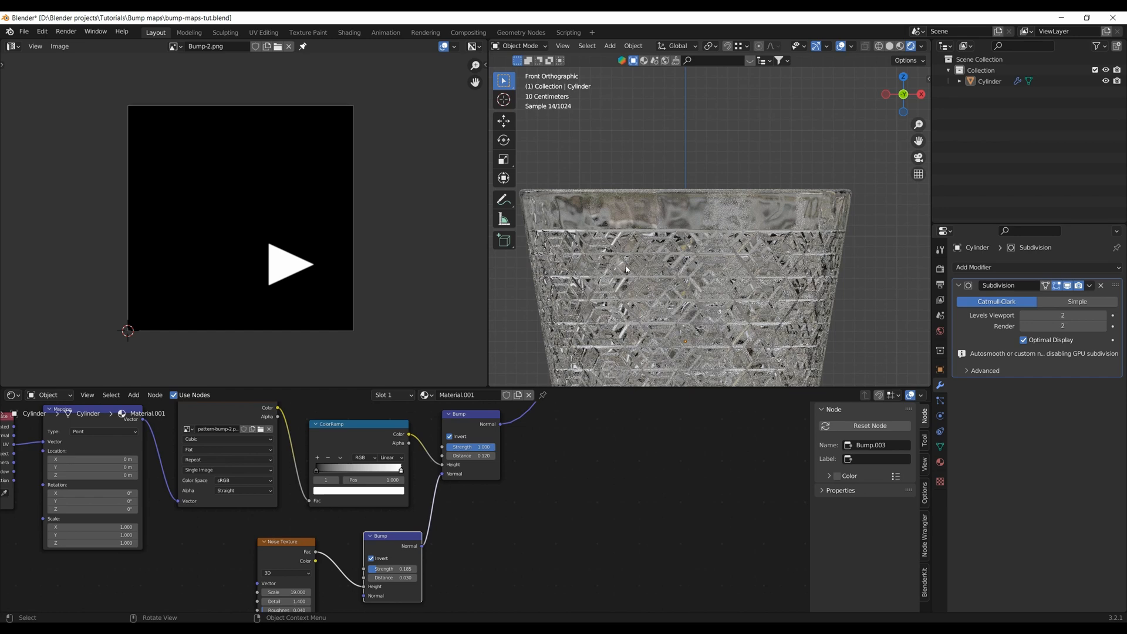
Duplicate the noise Bump node and link the copy's Normal output to the original noise Bump's Normal input
{"action": "middle_click_drag", "start_coordinate": [646, 220], "coordinate": [639, 3], "text": "shift"}
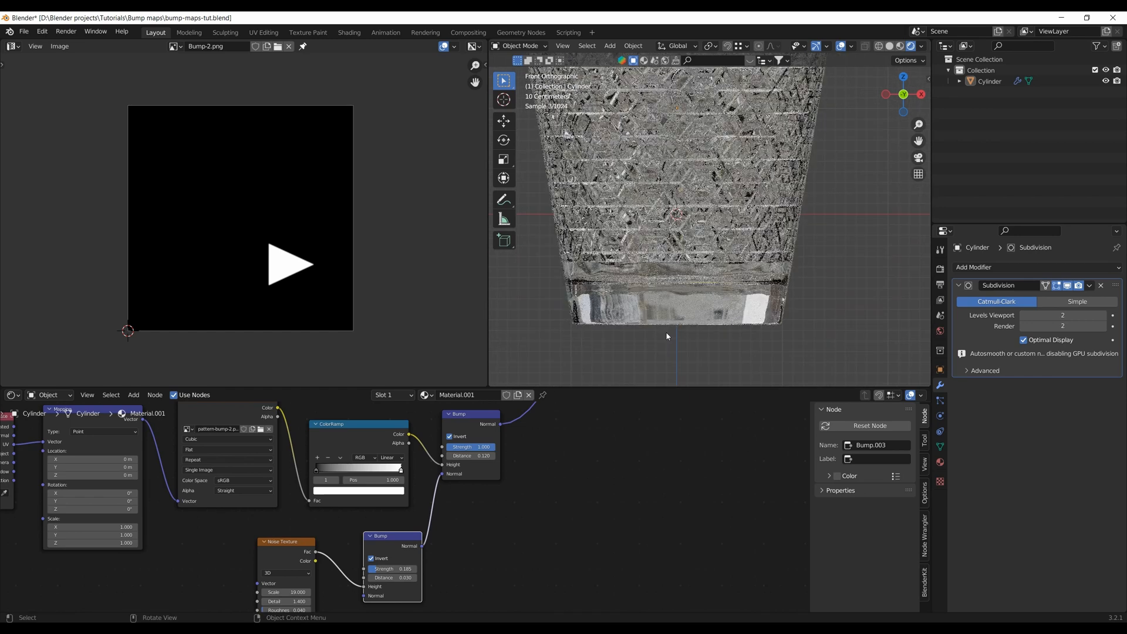
{"action": "scroll", "coordinate": [652, 318], "scroll_direction": "up", "scroll_amount": 3}
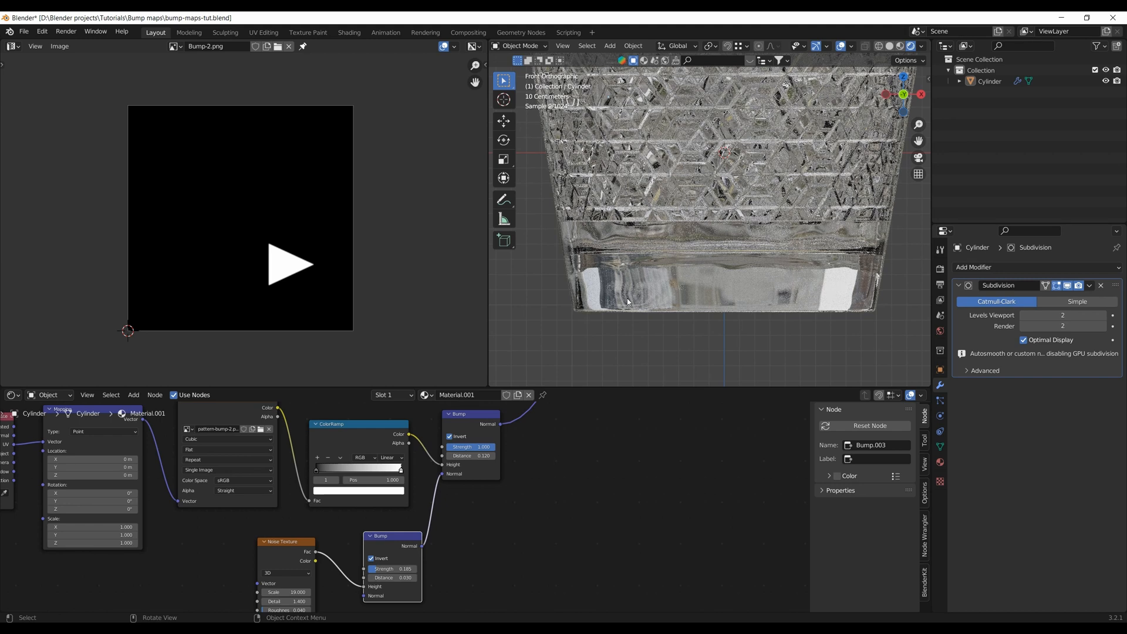
{"action": "scroll", "coordinate": [627, 298], "scroll_direction": "down", "scroll_amount": 3}
{"action": "middle_click_drag", "start_coordinate": [483, 503], "coordinate": [526, 447], "text": "shift"}
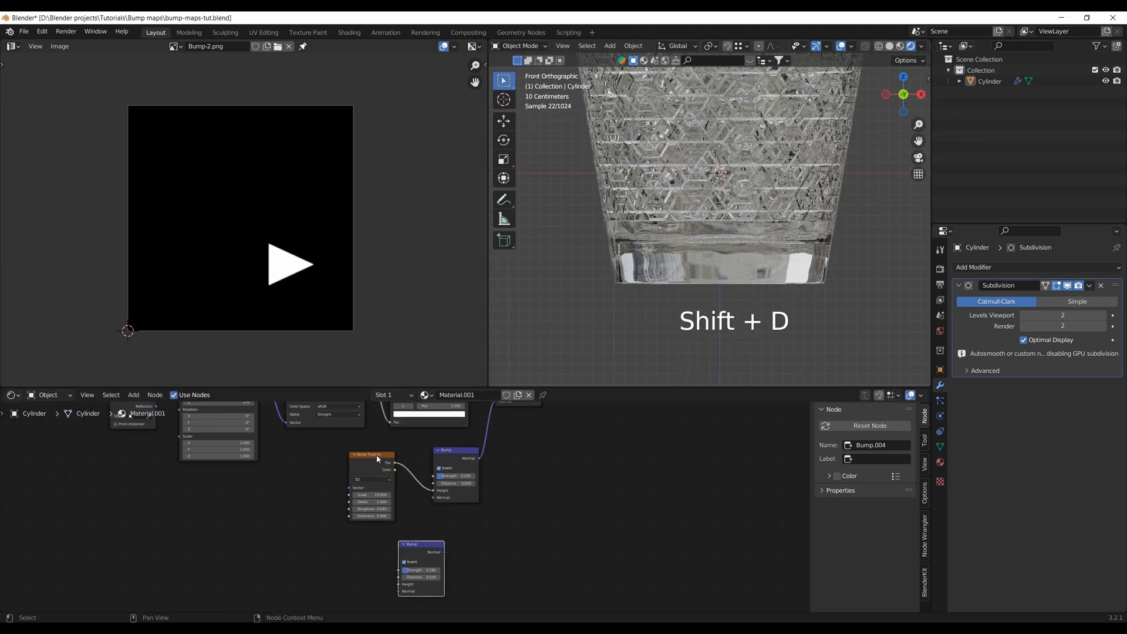
{"action": "left_click_drag", "start_coordinate": [384, 458], "coordinate": [354, 451]}
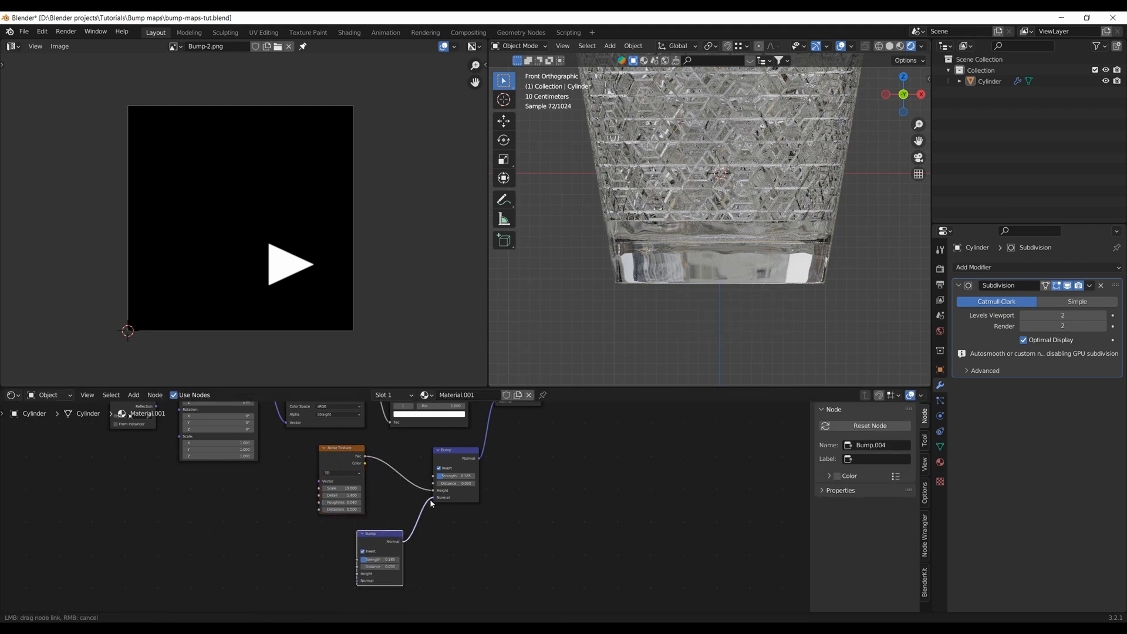
{"action": "left_click_drag", "start_coordinate": [431, 503], "coordinate": [433, 498]}
Add a second Noise Texture node beside the duplicated Bump and link its Fac output to that Bump's Height input
{"action": "middle_click_drag", "start_coordinate": [334, 572], "coordinate": [404, 520], "text": "shift"}
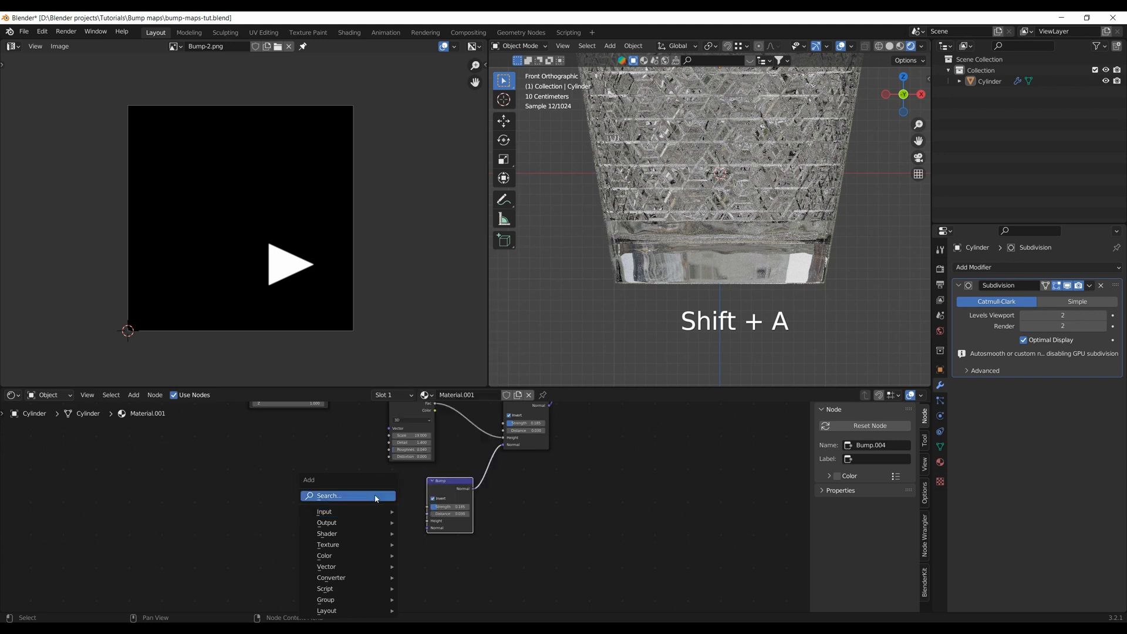
{"action": "left_click", "coordinate": [381, 514]}
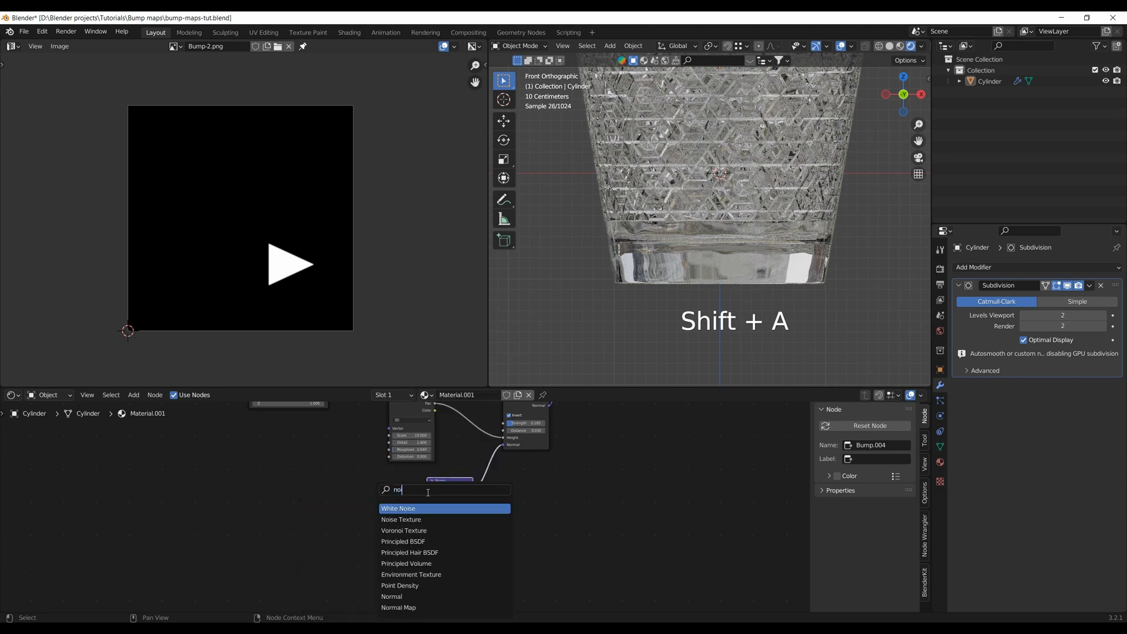
{"action": "left_click", "coordinate": [421, 519]}
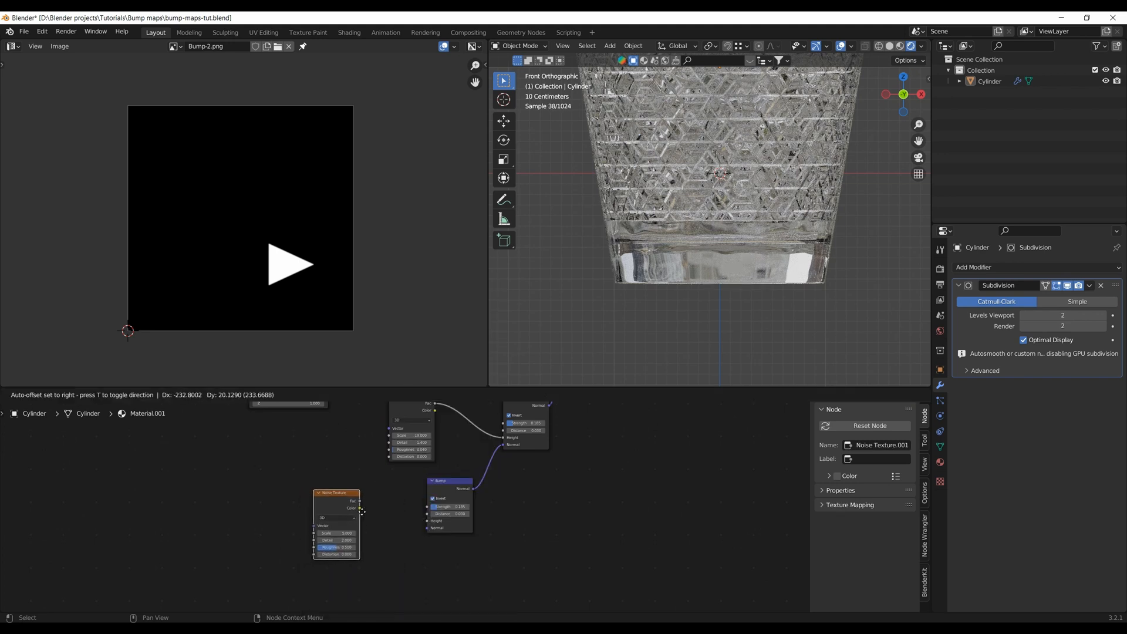
{"action": "left_click", "coordinate": [324, 495]}
{"action": "scroll", "coordinate": [324, 495], "scroll_direction": "up", "scroll_amount": 3}
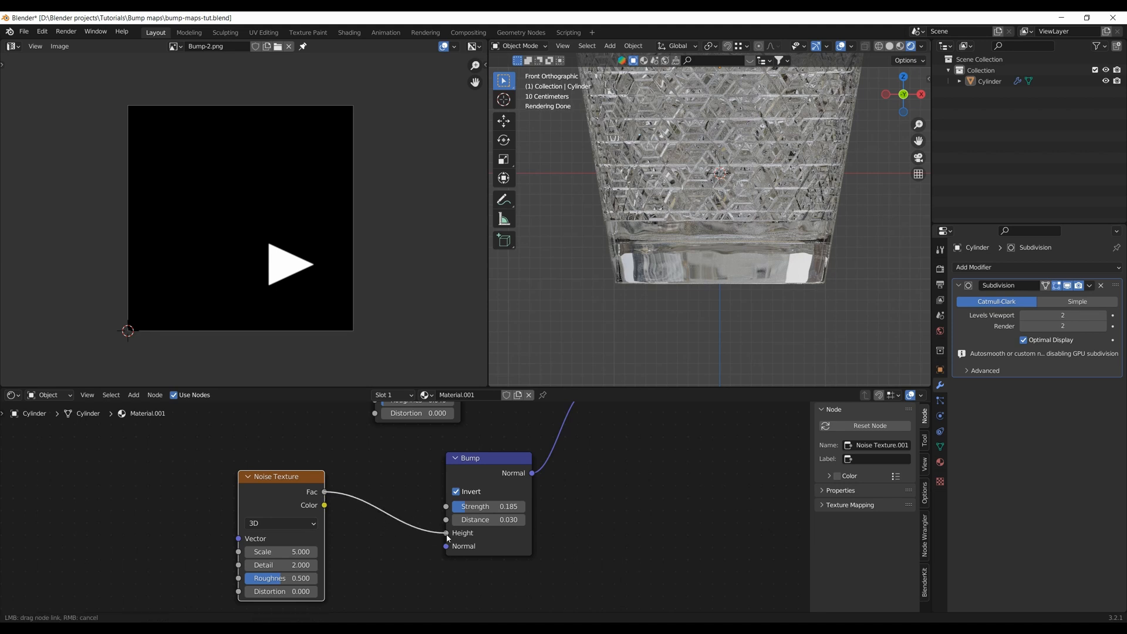
{"action": "left_click_drag", "start_coordinate": [447, 538], "coordinate": [446, 534]}
Preview the new Noise Texture on the cup and set its Scale to 136.7, Detail to 1.3 and Roughness to 0.2
{"action": "left_click", "coordinate": [499, 463], "text": "ctrl+shift"}
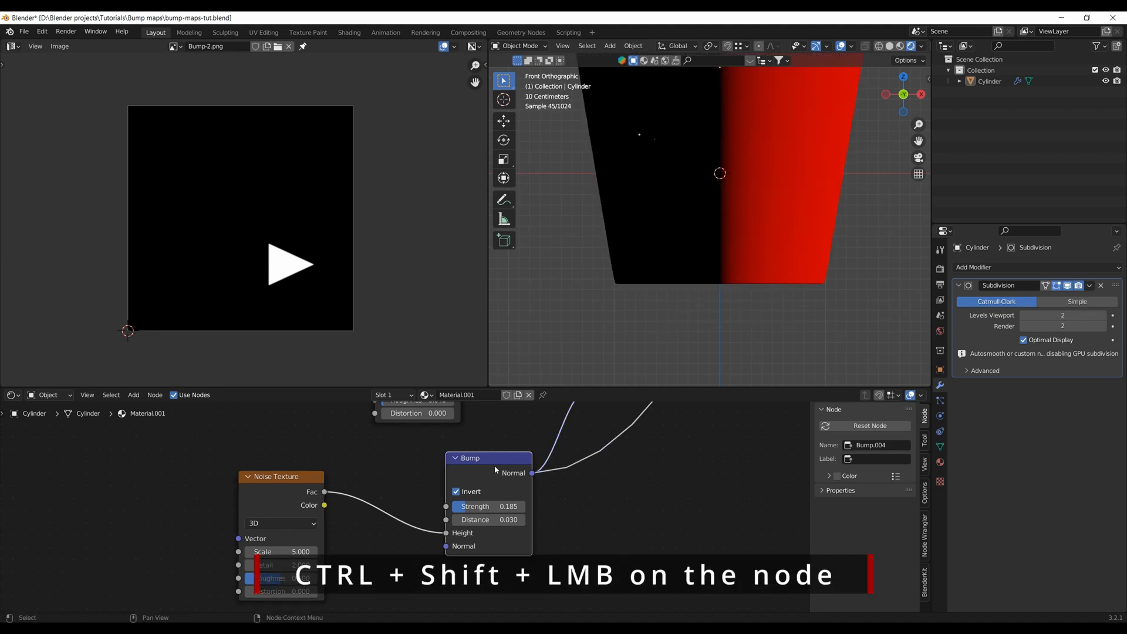
{"action": "left_click", "coordinate": [304, 479], "text": "ctrl+shift"}
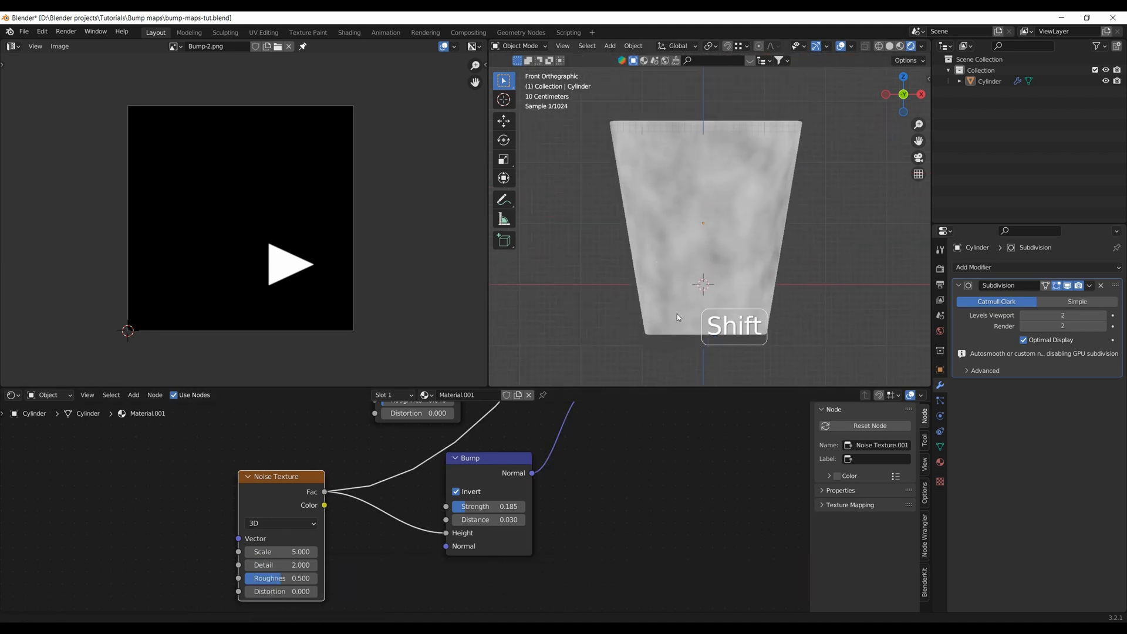
{"action": "middle_click_drag", "start_coordinate": [677, 313], "coordinate": [681, 254]}
{"action": "scroll", "coordinate": [681, 253], "scroll_direction": "up", "scroll_amount": 5}
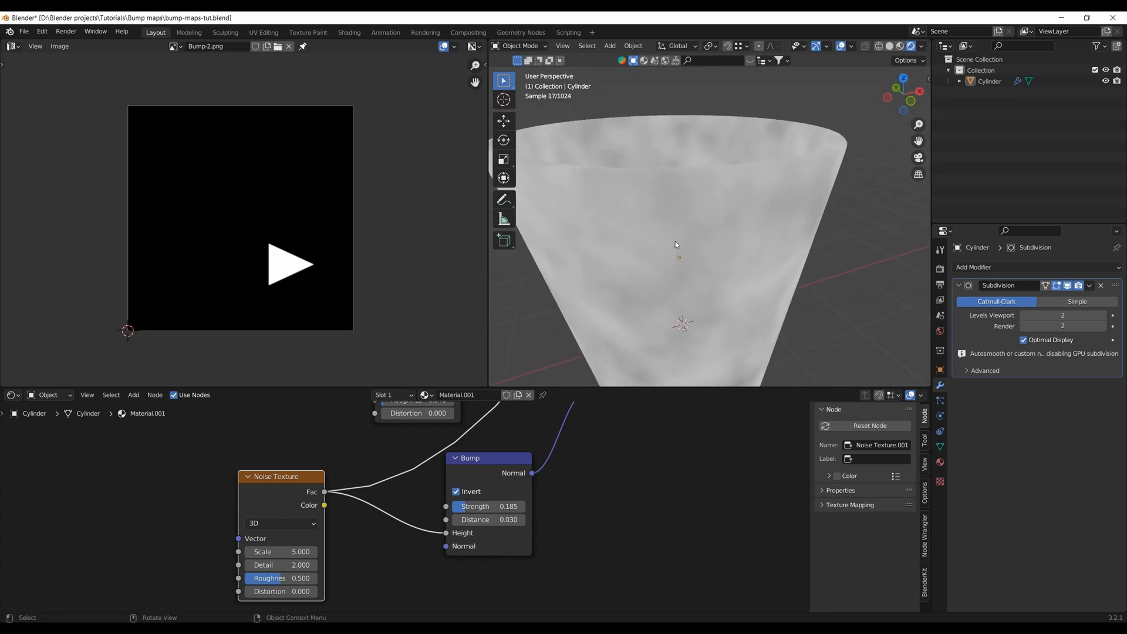
{"action": "left_click_drag", "start_coordinate": [270, 551], "coordinate": [375, 551]}
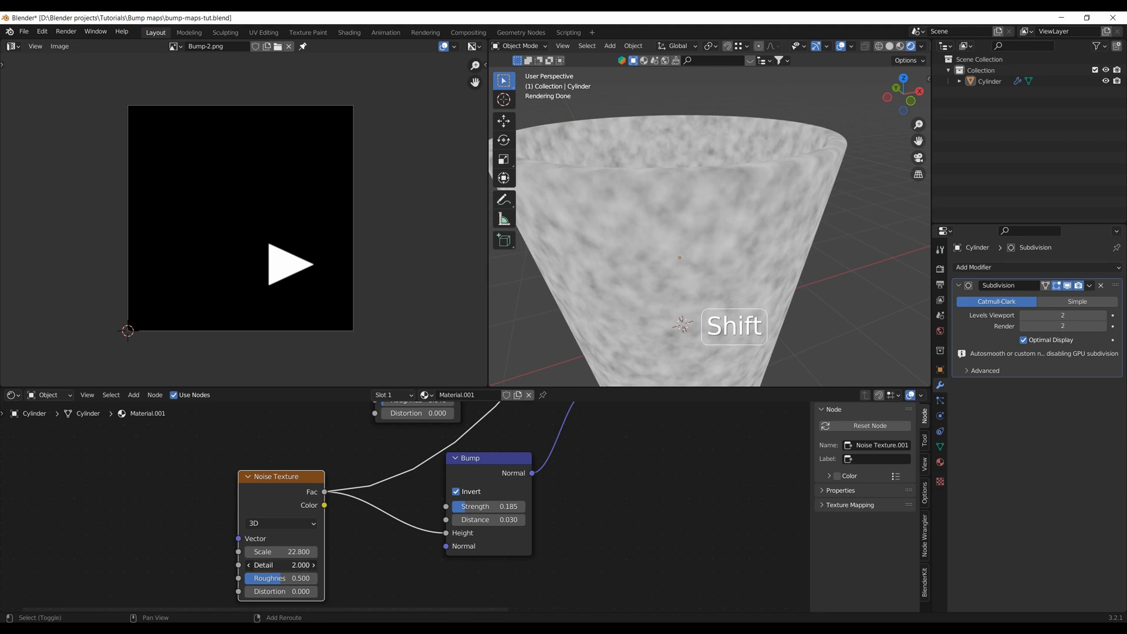
{"action": "left_click_drag", "start_coordinate": [281, 565], "coordinate": [194, 565]}
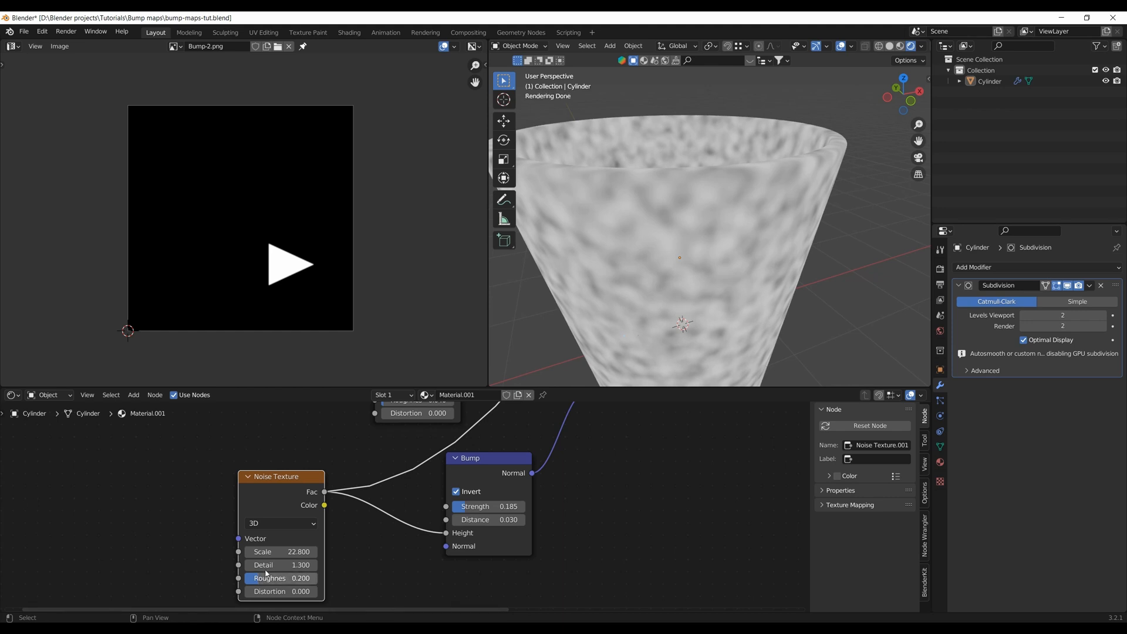
{"action": "left_click_drag", "start_coordinate": [264, 551], "coordinate": [796, 551]}
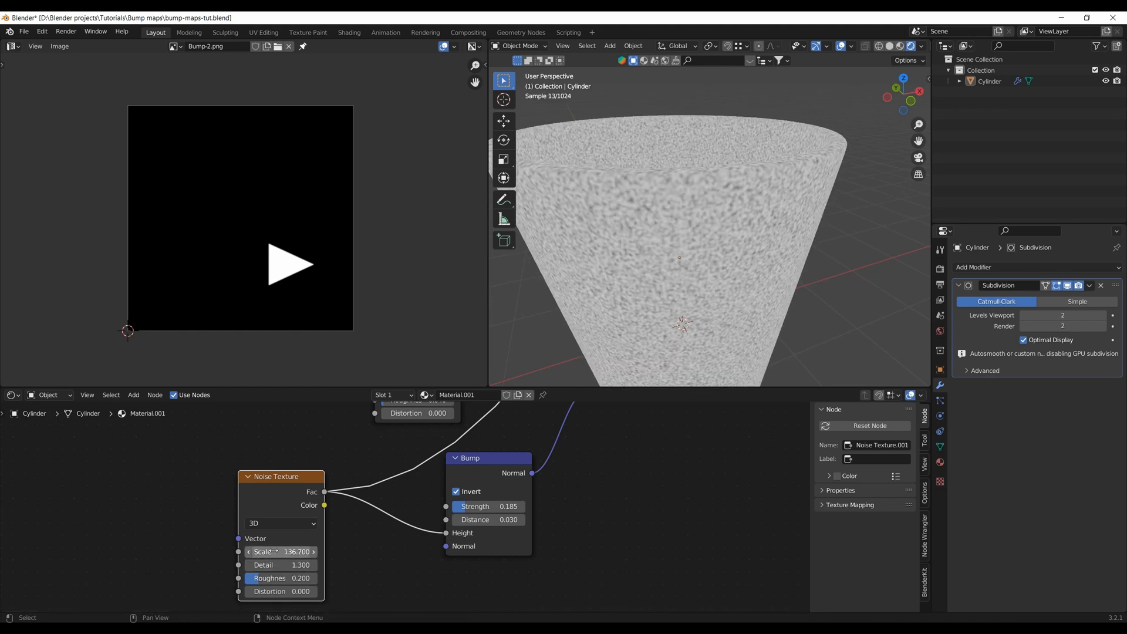
Connect the Glass BSDF back to the material output and inspect the fine bumps near the cup's rim
{"action": "scroll", "coordinate": [581, 481], "scroll_direction": "down", "scroll_amount": 8}
{"action": "middle_click_drag", "start_coordinate": [566, 457], "coordinate": [485, 542], "text": "shift"}
{"action": "scroll", "coordinate": [512, 483], "scroll_direction": "down", "scroll_amount": 5}
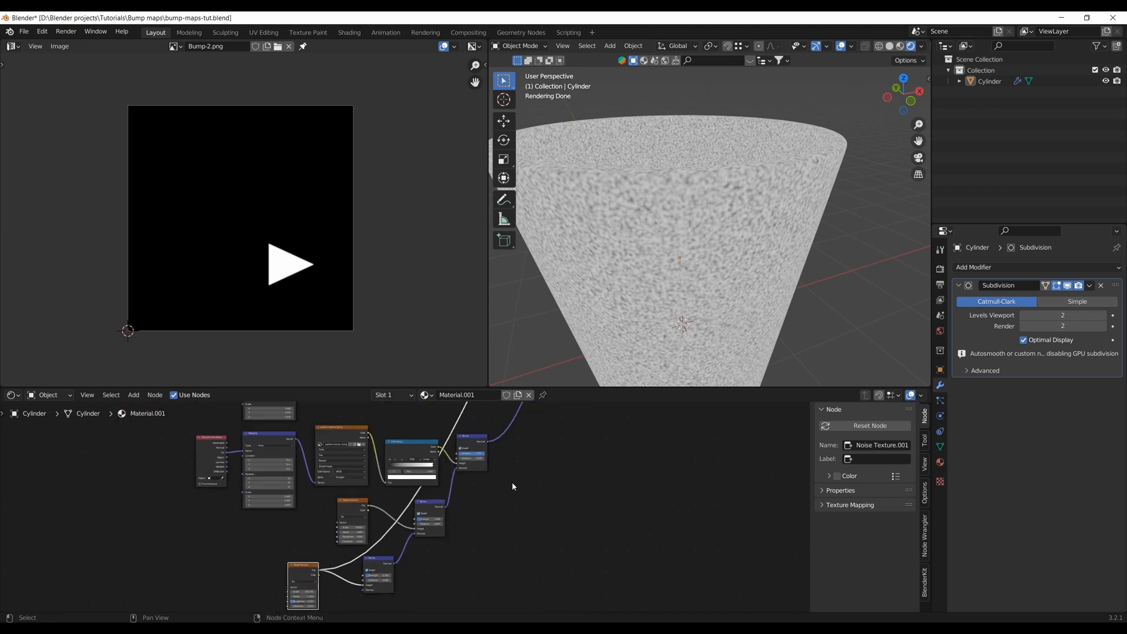
{"action": "middle_click_drag", "start_coordinate": [565, 415], "coordinate": [461, 526], "text": "shift"}
{"action": "scroll", "coordinate": [462, 520], "scroll_direction": "down", "scroll_amount": 4}
{"action": "middle_click_drag", "start_coordinate": [473, 465], "coordinate": [449, 559], "text": "shift"}
{"action": "left_click", "coordinate": [410, 455], "text": "ctrl+shift"}
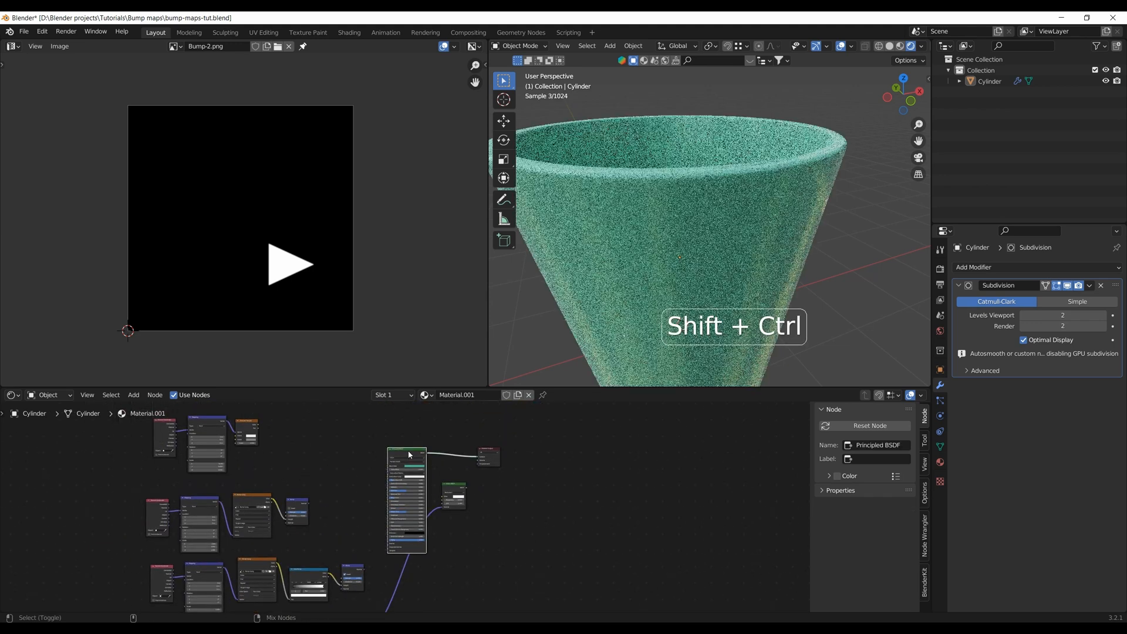
{"action": "left_click", "coordinate": [455, 486], "text": "ctrl+shift"}
{"action": "middle_click_drag", "start_coordinate": [437, 497], "coordinate": [487, 456], "text": "shift"}
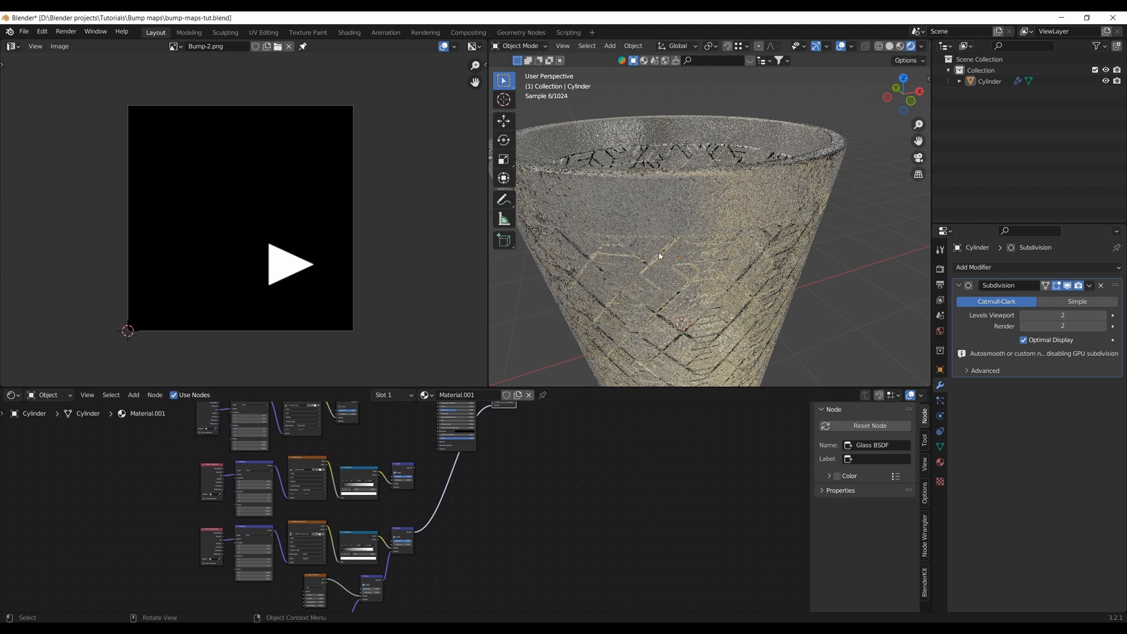
{"action": "middle_click_drag", "start_coordinate": [659, 256], "coordinate": [681, 300]}
{"action": "scroll", "coordinate": [690, 229], "scroll_direction": "up", "scroll_amount": 2}
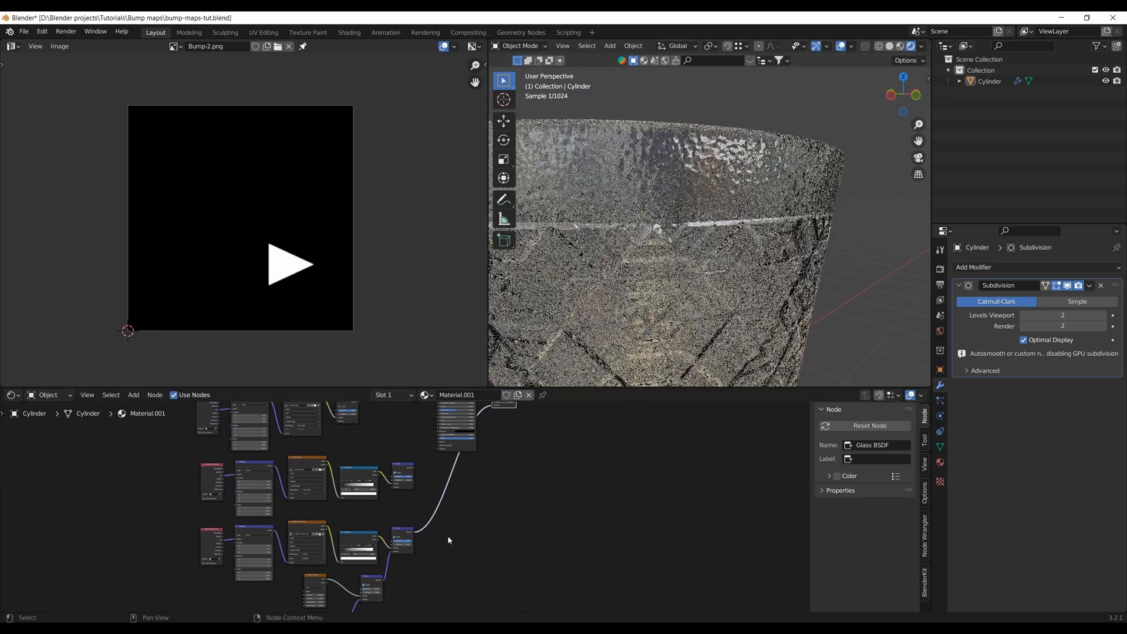
Lower the second Noise Texture's Roughness to 0.022 while checking the glass surface
{"action": "middle_click_drag", "start_coordinate": [424, 555], "coordinate": [451, 520], "text": "shift"}
{"action": "middle_click_drag", "start_coordinate": [384, 586], "coordinate": [410, 513], "text": "shift"}
{"action": "scroll", "coordinate": [412, 511], "scroll_direction": "up", "scroll_amount": 6}
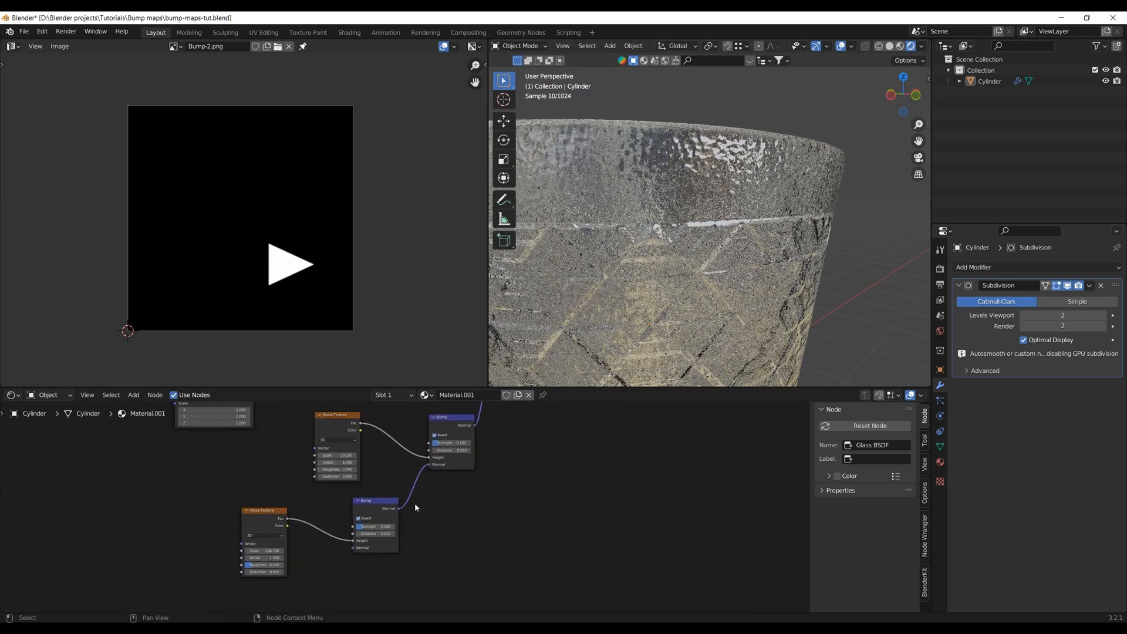
{"action": "scroll", "coordinate": [414, 504], "scroll_direction": "up", "scroll_amount": 4}
{"action": "middle_click_drag", "start_coordinate": [233, 506], "coordinate": [323, 496], "text": "shift"}
{"action": "scroll", "coordinate": [247, 551], "scroll_direction": "down", "scroll_amount": 3}
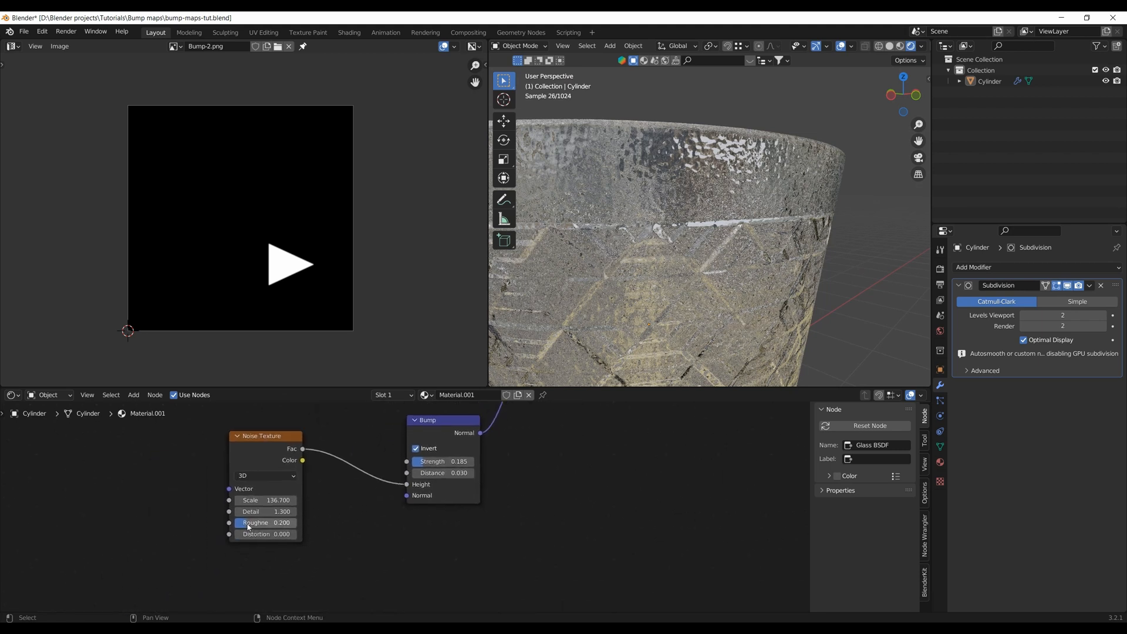
{"action": "left_click_drag", "start_coordinate": [249, 524], "coordinate": [244, 524]}
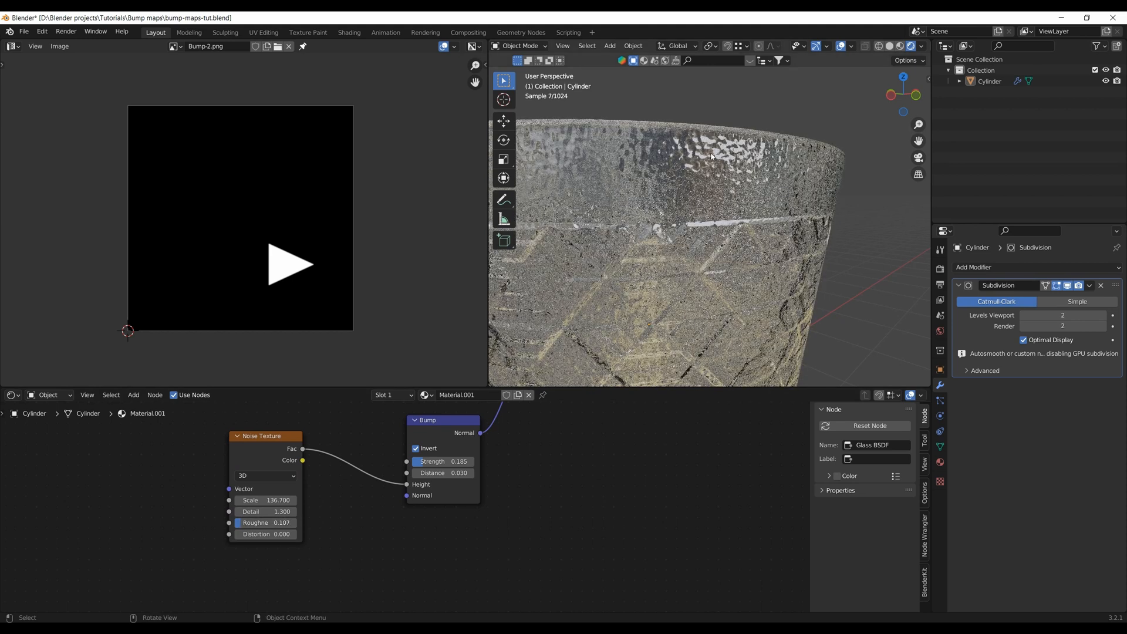
{"action": "scroll", "coordinate": [259, 522], "scroll_direction": "up", "scroll_amount": 3}
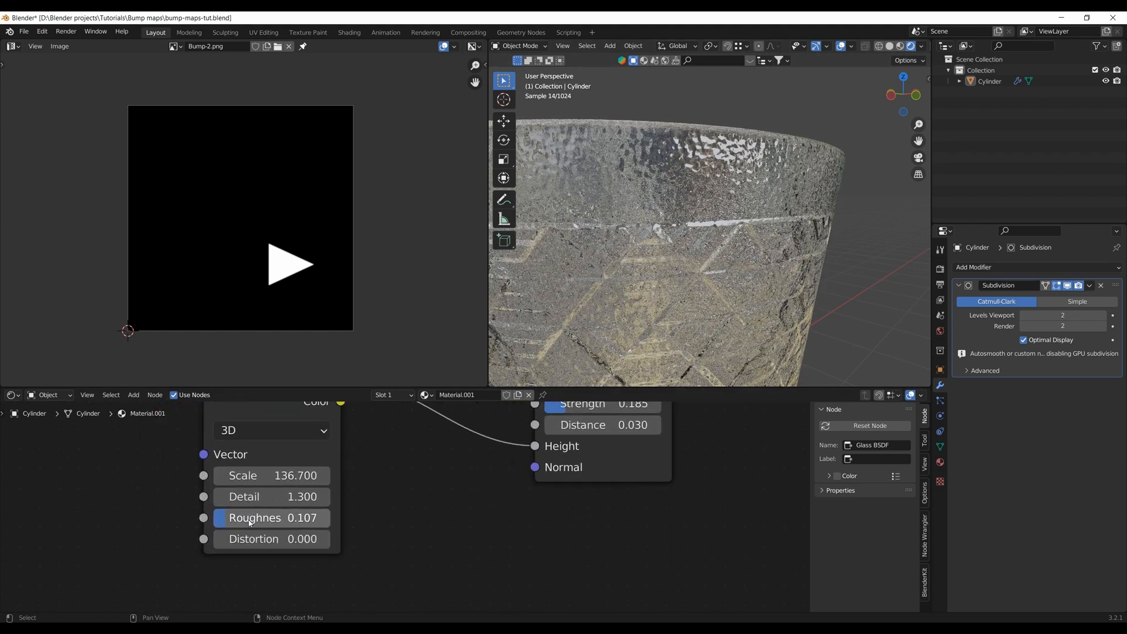
{"action": "left_click_drag", "start_coordinate": [258, 517], "coordinate": [247, 517]}
{"action": "middle_click_drag", "start_coordinate": [676, 277], "coordinate": [689, 260]}
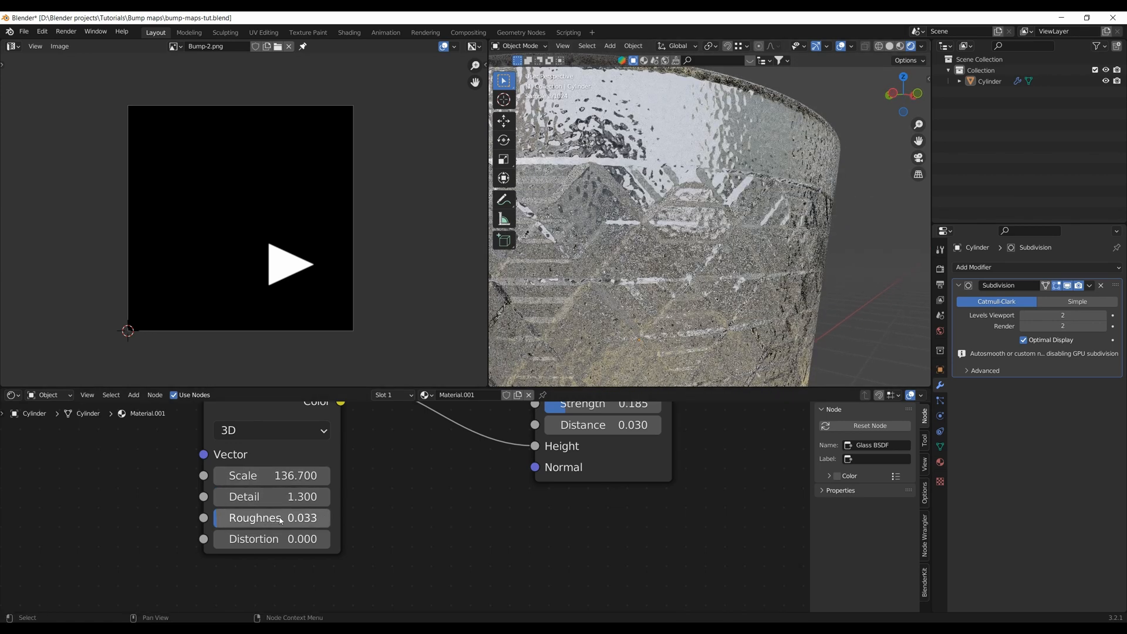
{"action": "left_click_drag", "start_coordinate": [247, 518], "coordinate": [220, 518], "text": "shift"}
View the whole cup and set the first Noise Texture's Roughness to 0.039
{"action": "scroll", "coordinate": [634, 282], "scroll_direction": "down", "scroll_amount": 5}
{"action": "mouse_move", "coordinate": [634, 275]}
{"action": "middle_mouse_down"}
{"action": "mouse_move", "coordinate": [644, 312]}
{"action": "mouse_move", "coordinate": [642, 289]}
{"action": "middle_mouse_up"}
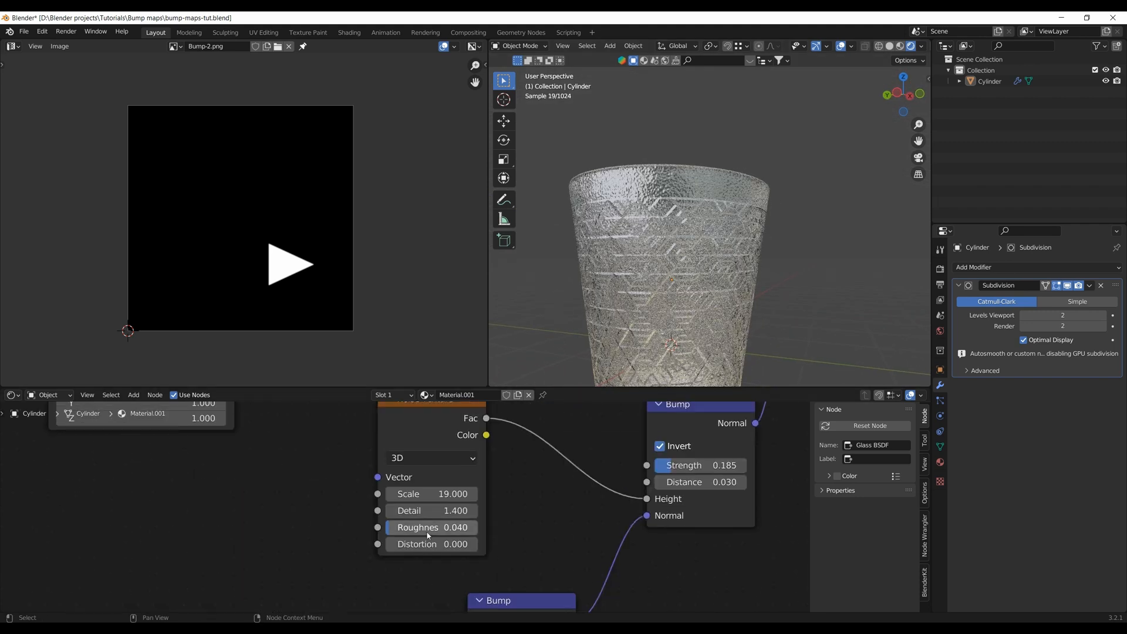
{"action": "scroll", "coordinate": [411, 509], "scroll_direction": "up", "scroll_amount": 2}
{"action": "left_click_drag", "start_coordinate": [411, 536], "coordinate": [402, 534], "text": "shift"}
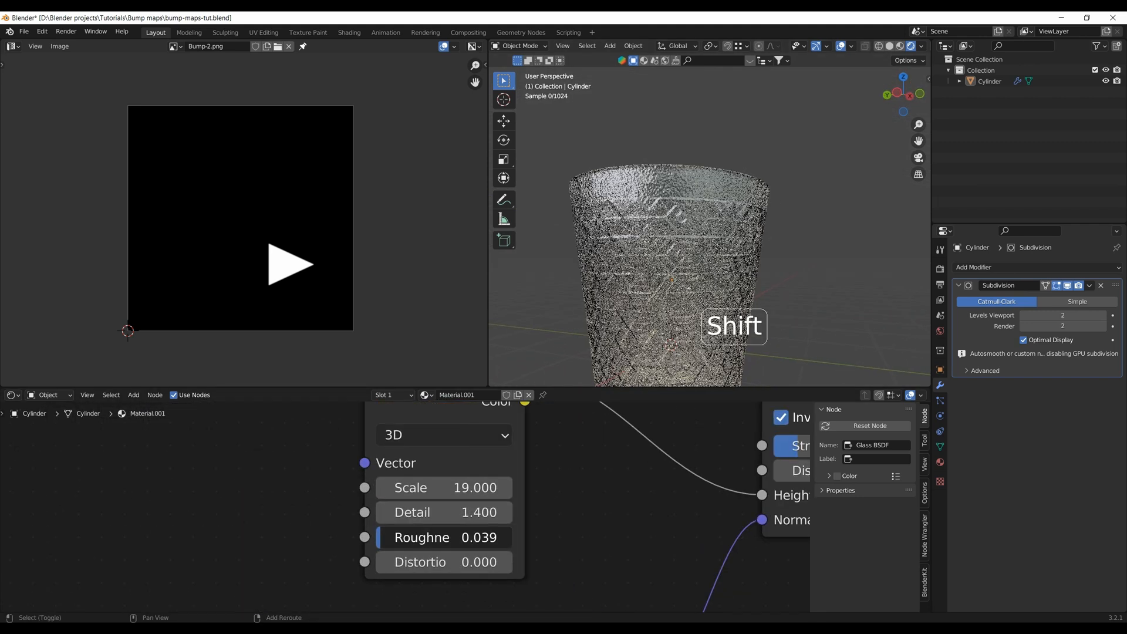
Set the second Noise Texture's Roughness to 0 and view the cup from above
{"action": "scroll", "coordinate": [300, 536], "scroll_direction": "down", "scroll_amount": 2}
{"action": "middle_click_drag", "start_coordinate": [301, 535], "coordinate": [385, 415]}
{"action": "middle_click_drag", "start_coordinate": [347, 546], "coordinate": [375, 389]}
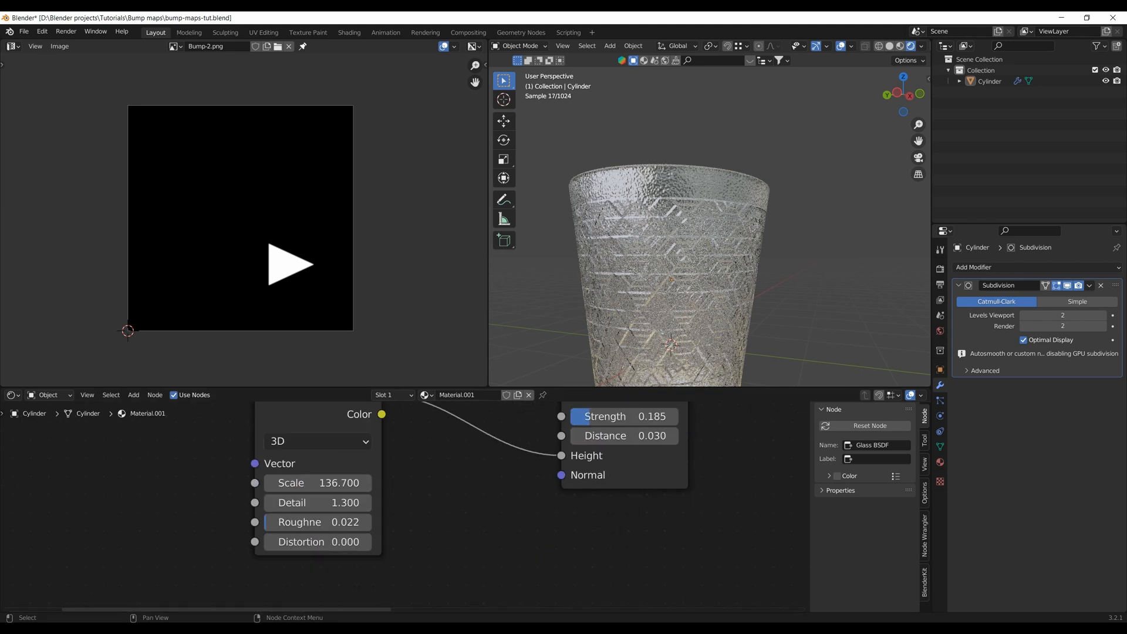
{"action": "left_click_drag", "start_coordinate": [342, 525], "coordinate": [325, 526]}
{"action": "middle_click_drag", "start_coordinate": [730, 324], "coordinate": [710, 372]}
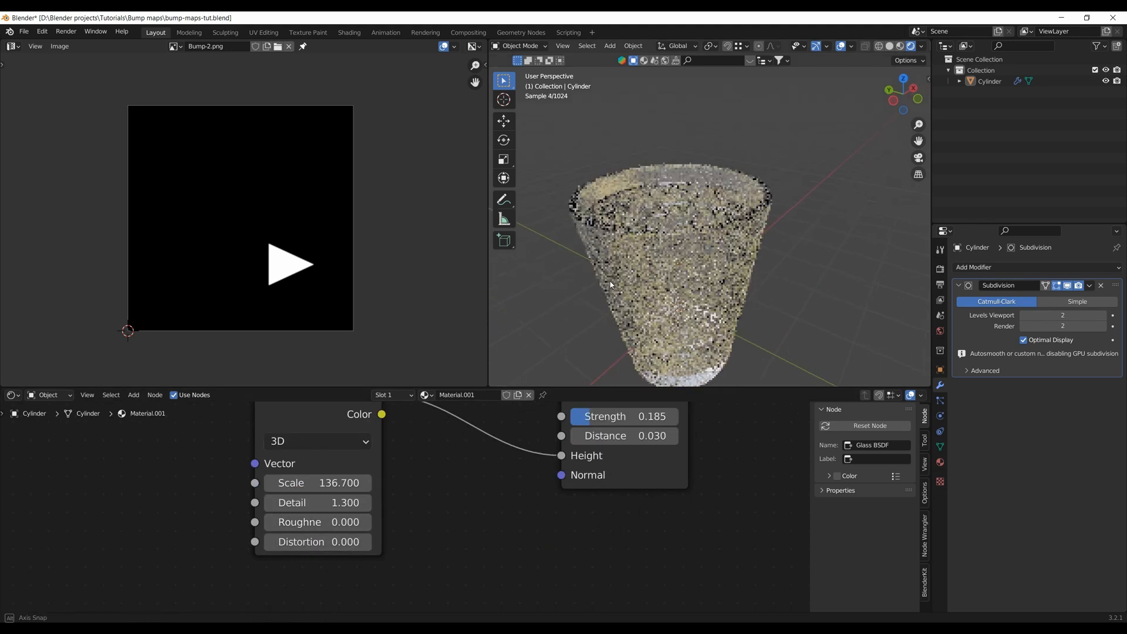
Turn off Invert on the second noise's Bump node, then detach and reattach its Normal link to compare the glass
{"action": "scroll", "coordinate": [667, 254], "scroll_direction": "up", "scroll_amount": 2}
{"action": "middle_click_drag", "start_coordinate": [555, 481], "coordinate": [498, 548]}
{"action": "scroll", "coordinate": [518, 563], "scroll_direction": "down", "scroll_amount": 3}
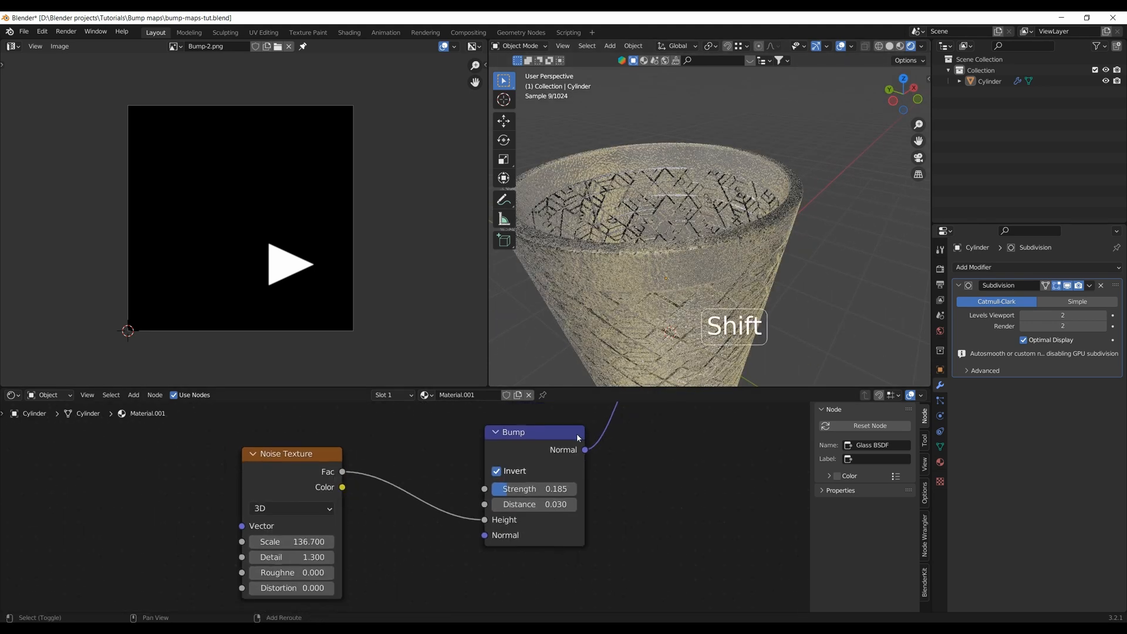
{"action": "middle_click_drag", "start_coordinate": [575, 438], "coordinate": [543, 490], "text": "shift"}
{"action": "middle_click_drag", "start_coordinate": [631, 250], "coordinate": [632, 232]}
{"action": "left_click", "coordinate": [464, 521]}
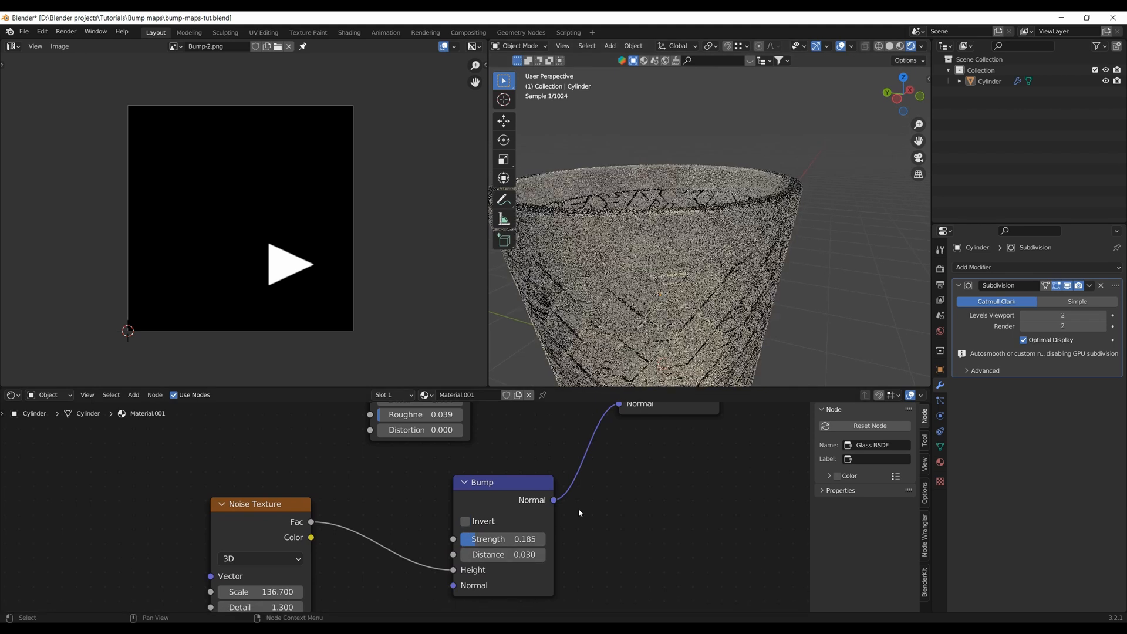
{"action": "scroll", "coordinate": [579, 509], "scroll_direction": "down", "scroll_amount": 2}
{"action": "middle_click_drag", "start_coordinate": [615, 310], "coordinate": [644, 278]}
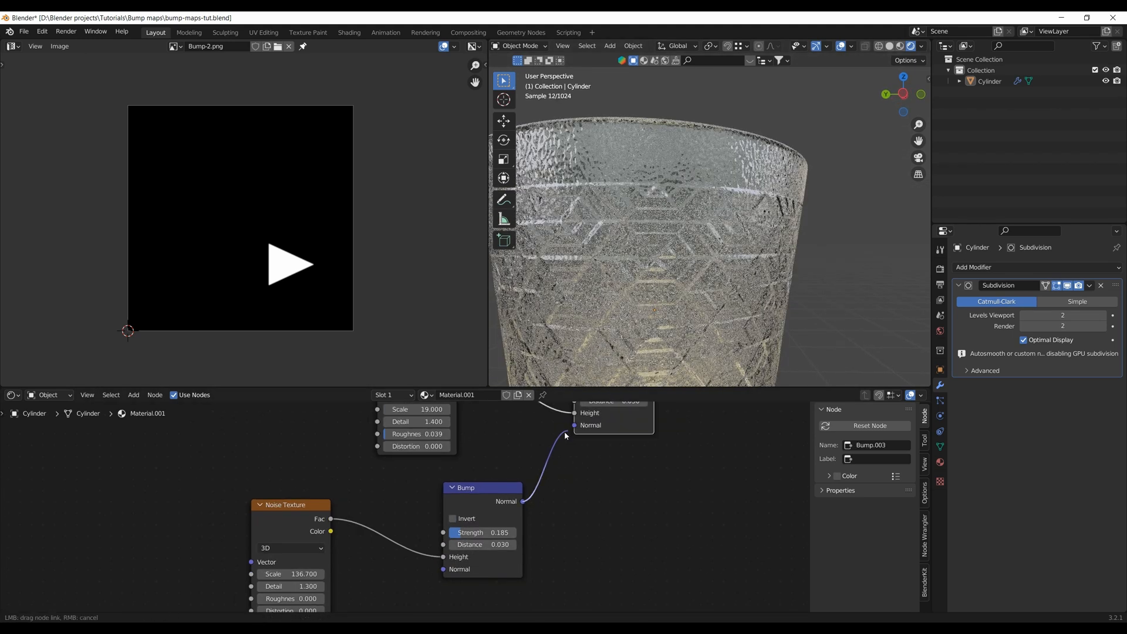
{"action": "left_click_drag", "start_coordinate": [565, 435], "coordinate": [548, 464]}
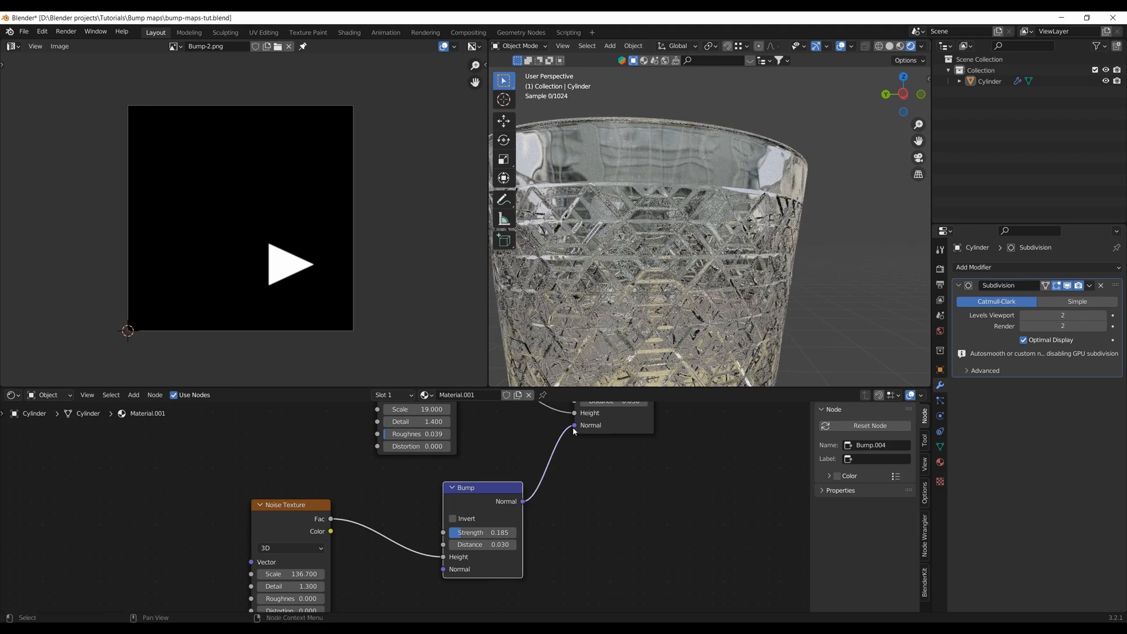
Reduce the Strength of the second noise's Bump node to 0.035
{"action": "middle_click_drag", "start_coordinate": [338, 580], "coordinate": [392, 523], "text": "shift"}
{"action": "scroll", "coordinate": [371, 529], "scroll_direction": "up", "scroll_amount": 1}
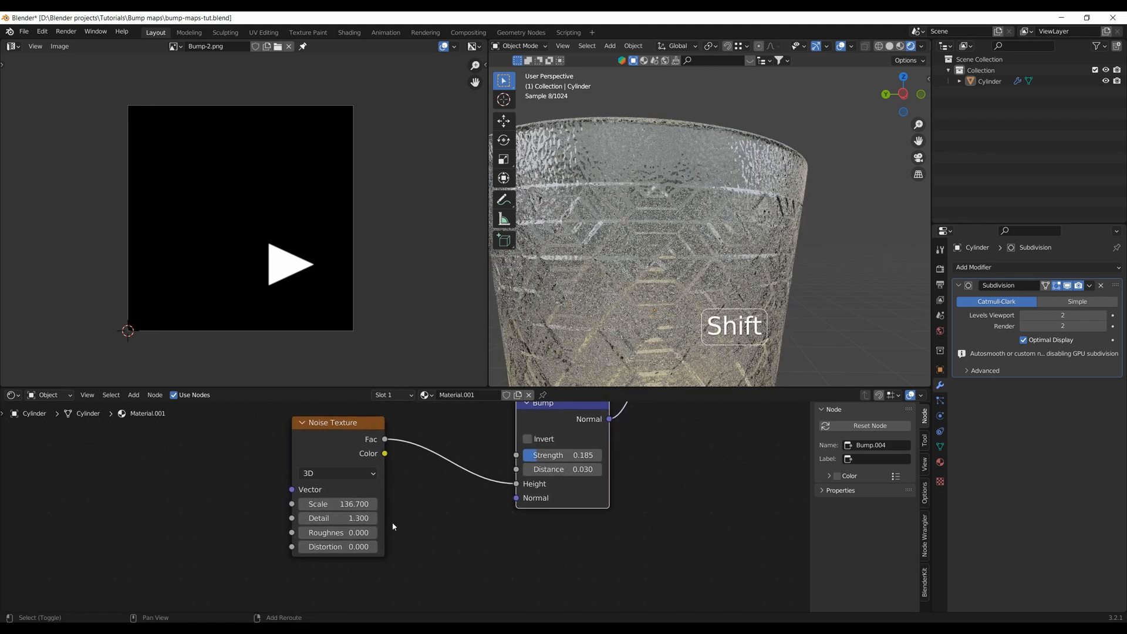
{"action": "middle_click_drag", "start_coordinate": [436, 492], "coordinate": [399, 521], "text": "shift"}
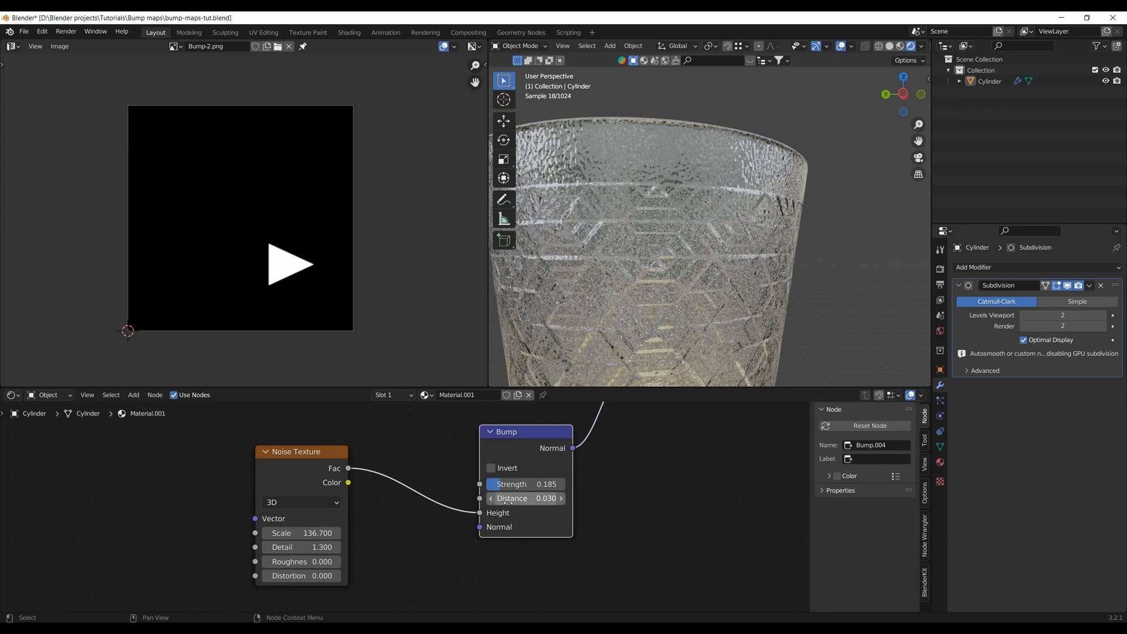
{"action": "scroll", "coordinate": [508, 502], "scroll_direction": "up", "scroll_amount": 1}
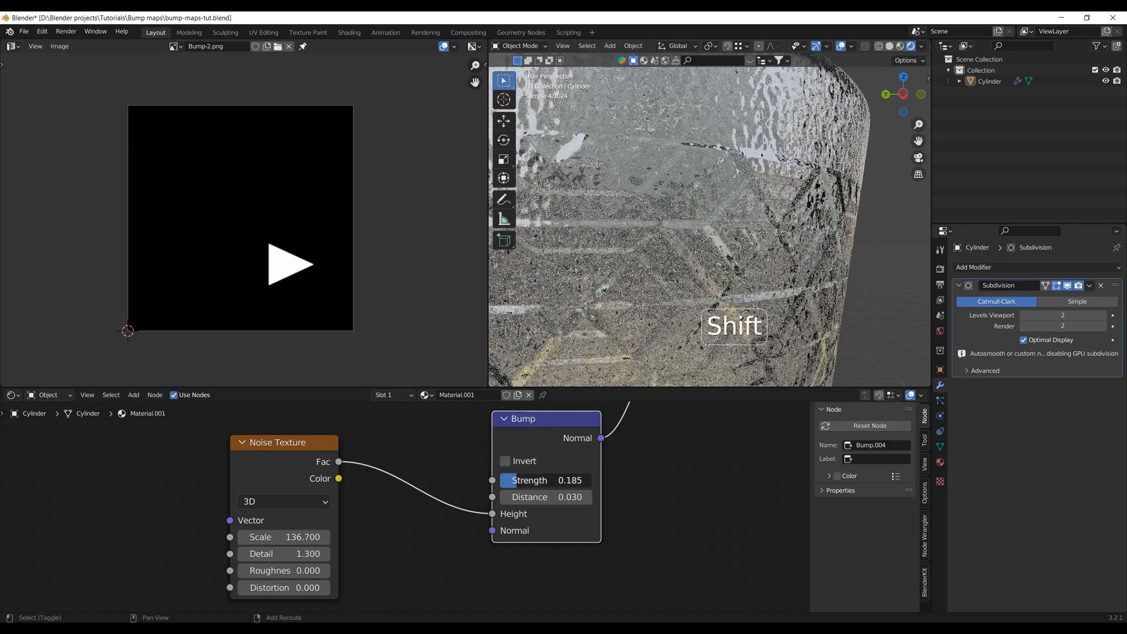
{"action": "left_click_drag", "start_coordinate": [546, 480], "coordinate": [458, 480], "text": "shift"}
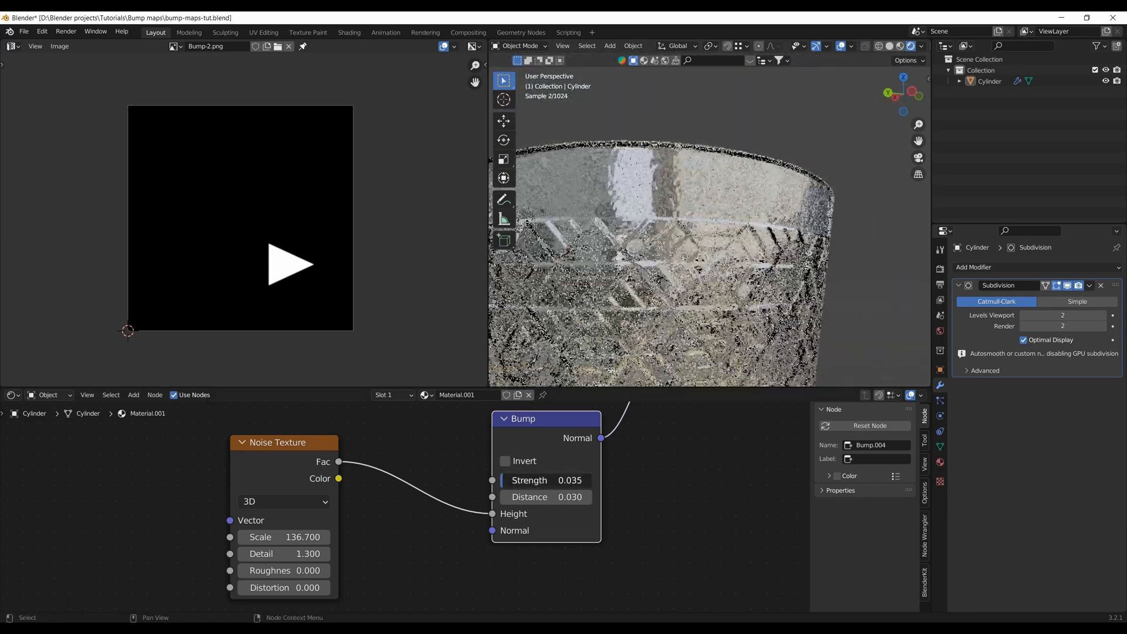
Show the whole cup in front view and reposition the Glass BSDF node beside the Principled BSDF
{"action": "key", "text": "KP_1"}
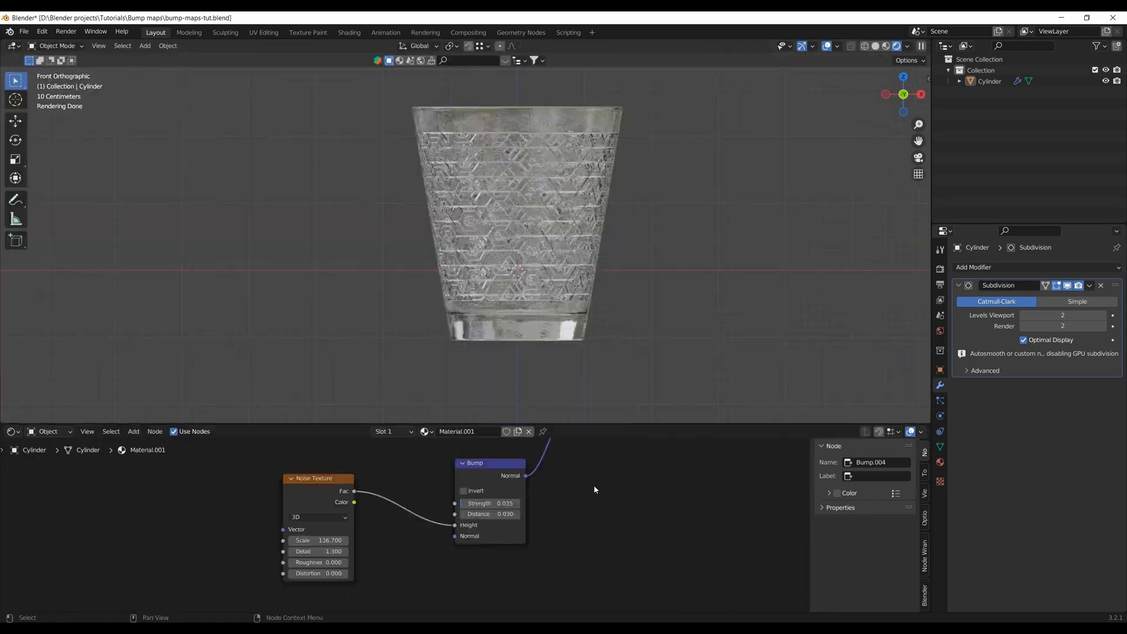
{"action": "middle_click_drag", "start_coordinate": [594, 489], "coordinate": [533, 551]}
{"action": "middle_click_drag", "start_coordinate": [572, 499], "coordinate": [487, 587]}
{"action": "middle_click_drag", "start_coordinate": [616, 457], "coordinate": [516, 526]}
{"action": "scroll", "coordinate": [517, 522], "scroll_direction": "down", "scroll_amount": 2}
{"action": "middle_click_drag", "start_coordinate": [551, 481], "coordinate": [440, 566]}
{"action": "middle_click_drag", "start_coordinate": [505, 452], "coordinate": [430, 531]}
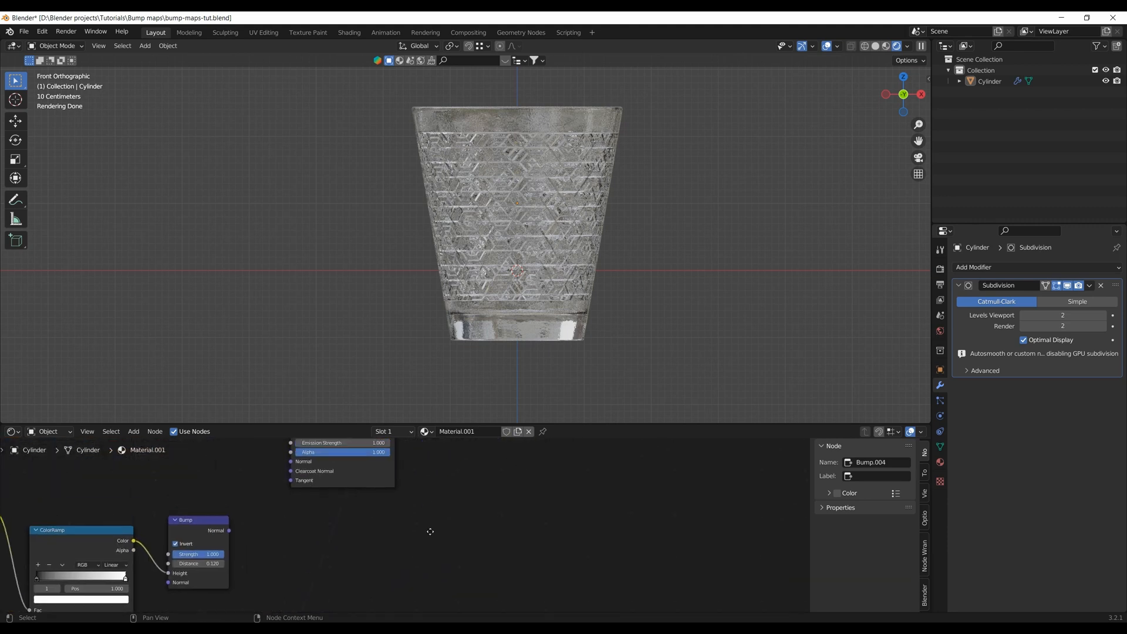
{"action": "middle_click_drag", "start_coordinate": [433, 446], "coordinate": [463, 521]}
{"action": "middle_click_drag", "start_coordinate": [558, 479], "coordinate": [511, 566]}
{"action": "scroll", "coordinate": [510, 566], "scroll_direction": "down", "scroll_amount": 2}
{"action": "scroll", "coordinate": [449, 508], "scroll_direction": "up", "scroll_amount": 3}
{"action": "left_click_drag", "start_coordinate": [464, 497], "coordinate": [467, 487]}
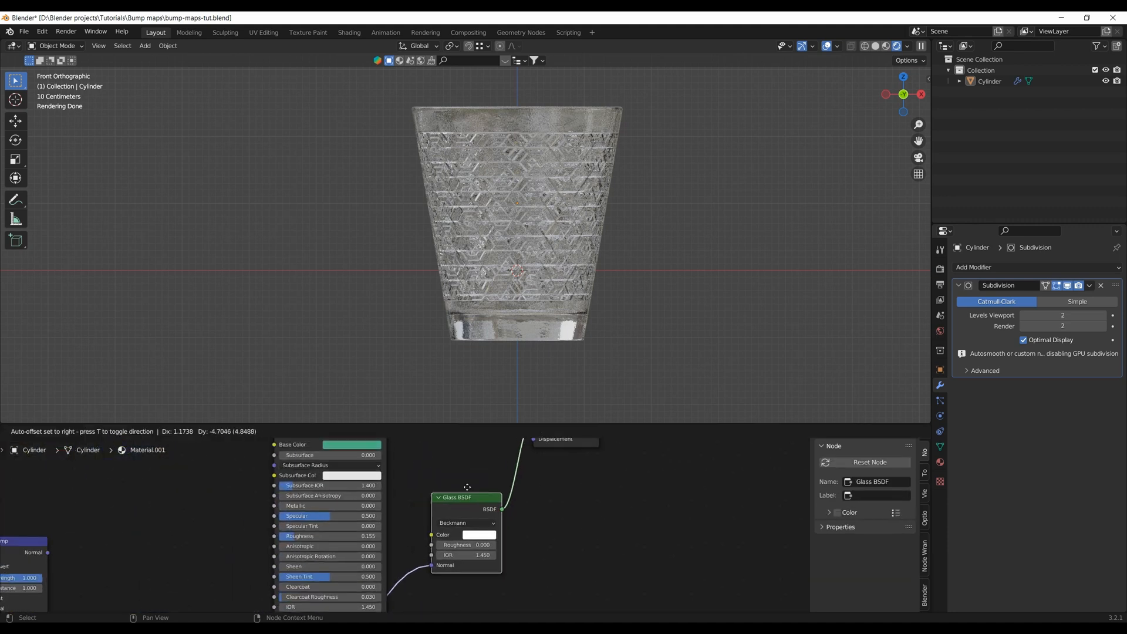
{"action": "scroll", "coordinate": [461, 502], "scroll_direction": "up", "scroll_amount": 1}
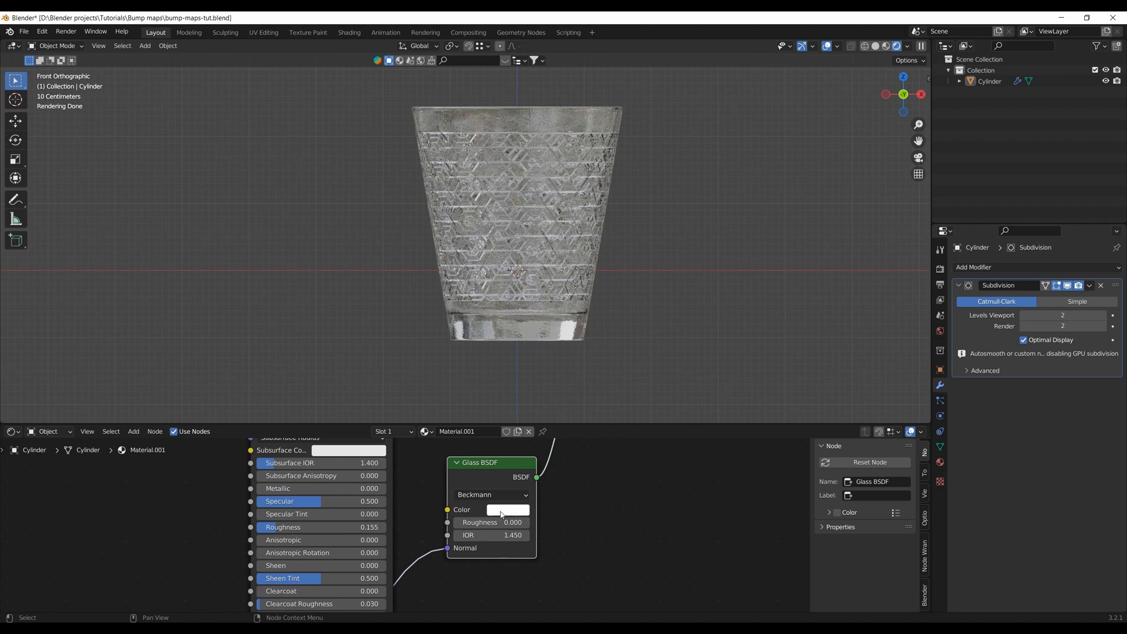
Tint the Glass BSDF color pale blue with hue 0.534 and saturation 0.213
{"action": "left_click", "coordinate": [504, 510]}
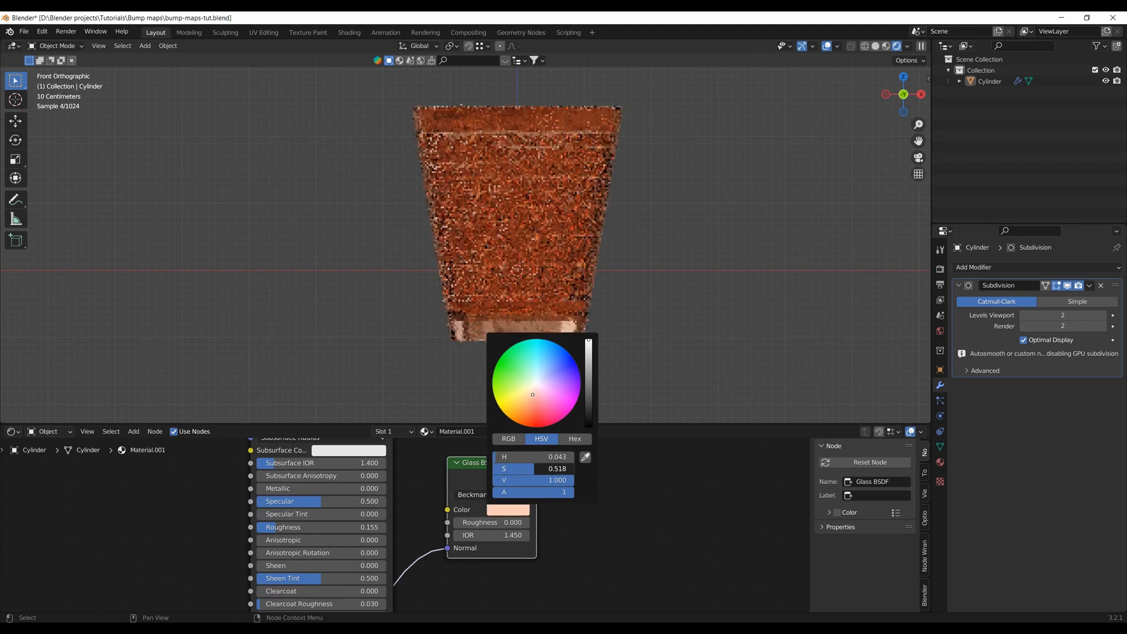
{"action": "left_click_drag", "start_coordinate": [533, 392], "coordinate": [534, 391]}
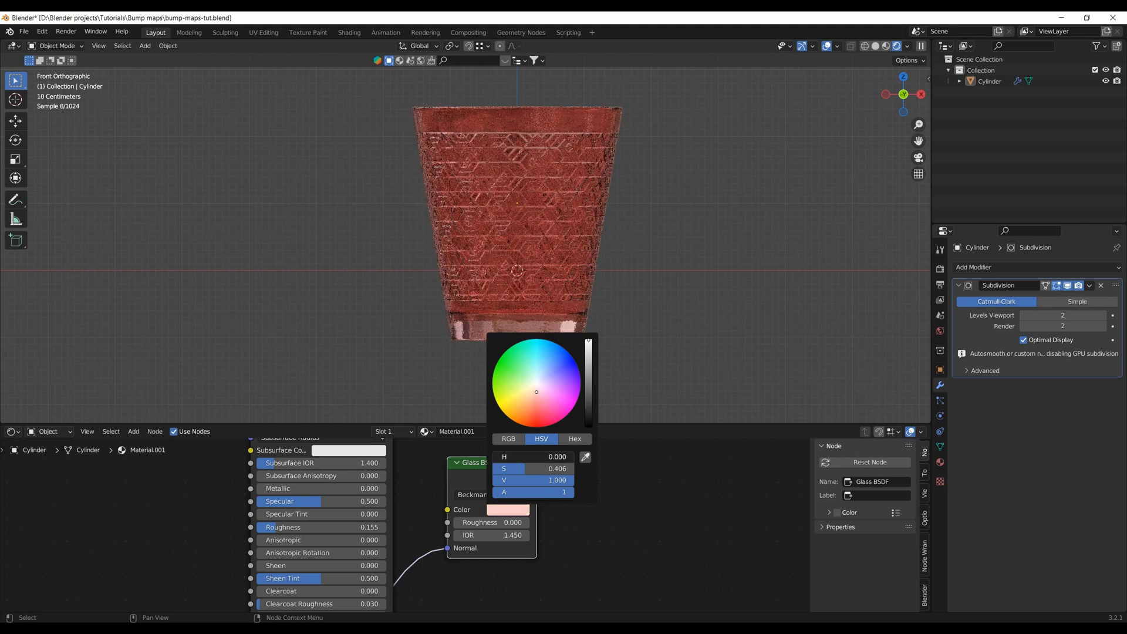
{"action": "mouse_move", "coordinate": [530, 457]}
{"action": "left_mouse_down"}
{"action": "mouse_move", "coordinate": [542, 457]}
{"action": "mouse_move", "coordinate": [509, 469]}
{"action": "mouse_move", "coordinate": [510, 457]}
{"action": "mouse_move", "coordinate": [536, 457]}
{"action": "left_mouse_up"}
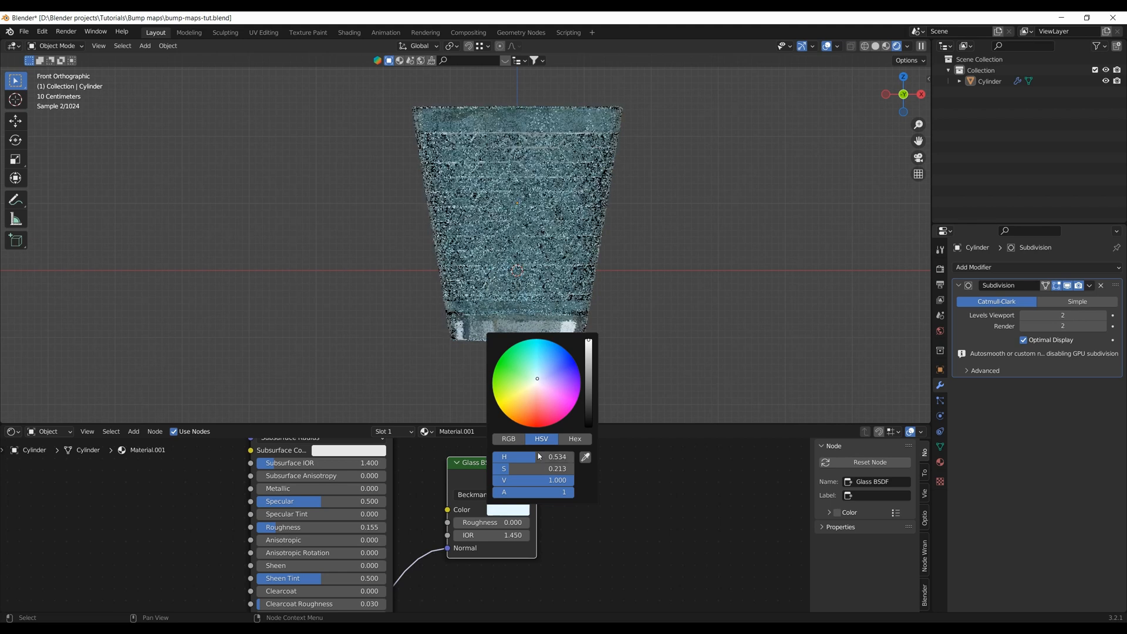
Examine the tinted glass and its hex pattern from several angles, with the cup selected
{"action": "middle_click_drag", "start_coordinate": [528, 279], "coordinate": [566, 268]}
{"action": "scroll", "coordinate": [556, 275], "scroll_direction": "down", "scroll_amount": 2}
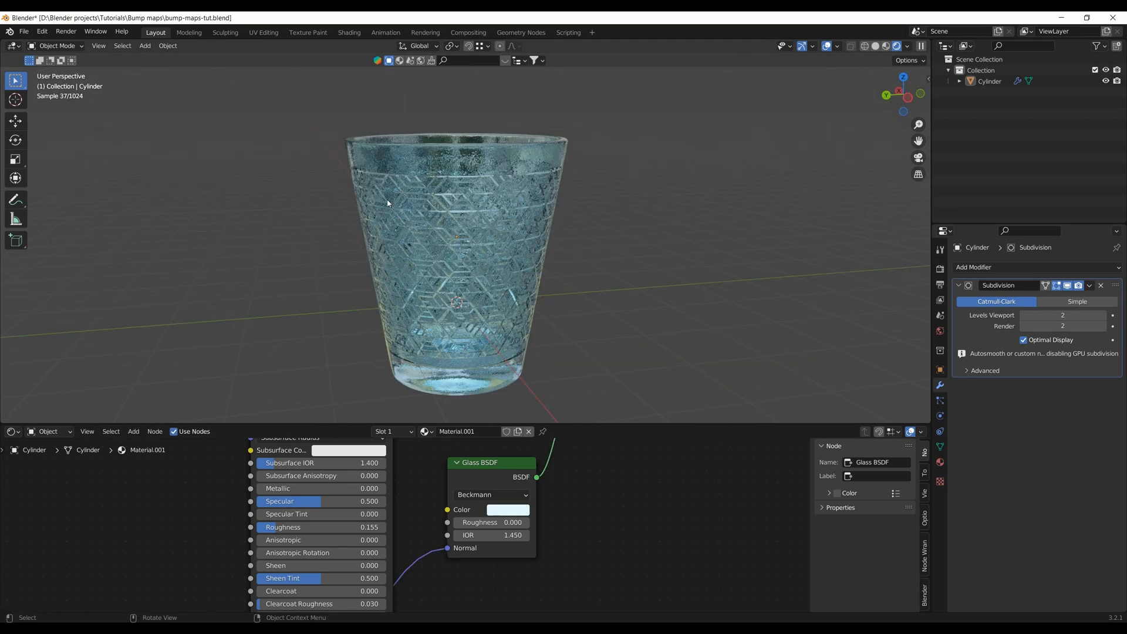
{"action": "mouse_move", "coordinate": [446, 289]}
{"action": "middle_mouse_down"}
{"action": "mouse_move", "coordinate": [463, 283]}
{"action": "mouse_move", "coordinate": [461, 339]}
{"action": "mouse_move", "coordinate": [460, 304]}
{"action": "mouse_move", "coordinate": [491, 241]}
{"action": "mouse_move", "coordinate": [513, 260]}
{"action": "mouse_move", "coordinate": [575, 256]}
{"action": "mouse_move", "coordinate": [492, 241]}
{"action": "middle_mouse_up"}
{"action": "key", "text": "z"}
{"action": "left_click", "coordinate": [494, 209]}
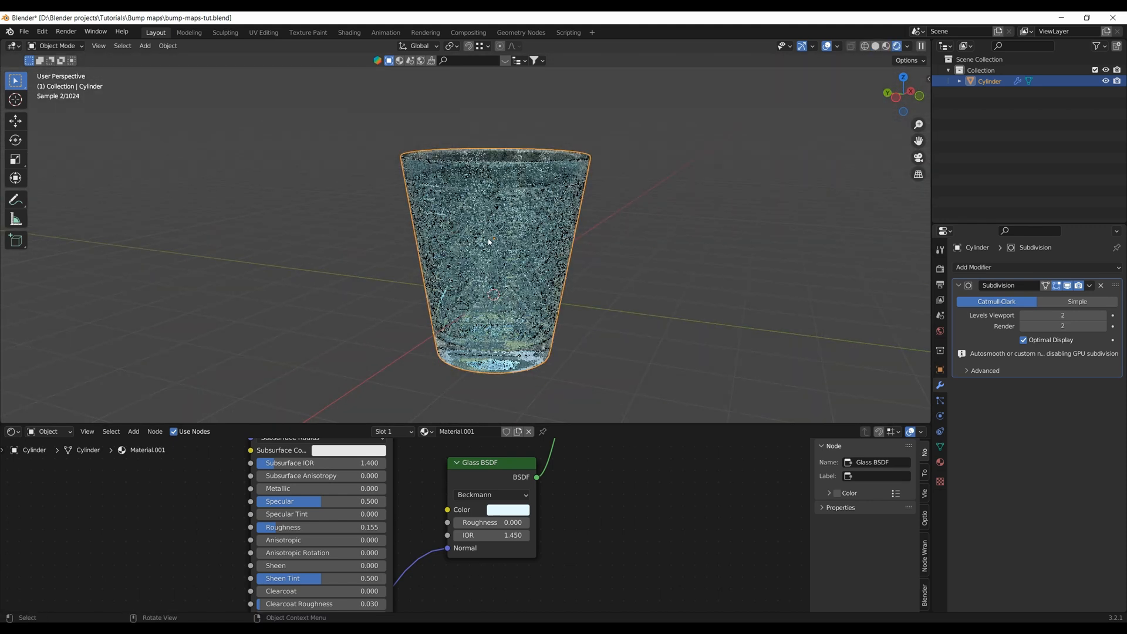
{"action": "scroll", "coordinate": [478, 264], "scroll_direction": "down", "scroll_amount": 1}
{"action": "scroll", "coordinate": [470, 269], "scroll_direction": "up", "scroll_amount": 2}
{"action": "middle_click_drag", "start_coordinate": [460, 276], "coordinate": [530, 231]}
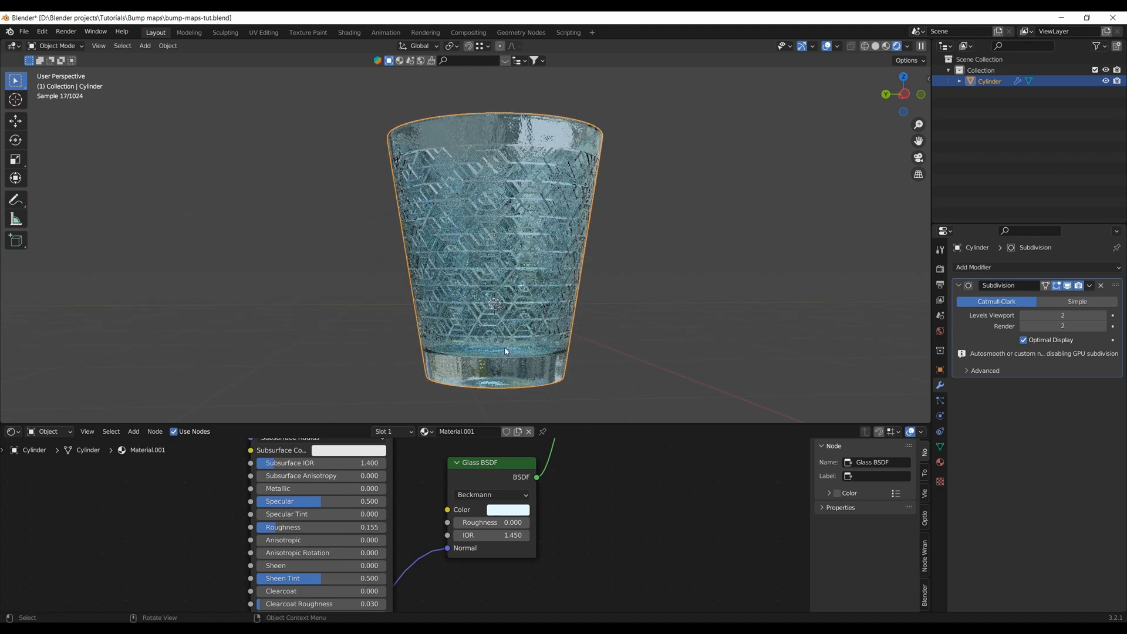
{"action": "middle_click_drag", "start_coordinate": [500, 299], "coordinate": [485, 215]}
{"action": "scroll", "coordinate": [422, 515], "scroll_direction": "down", "scroll_amount": 4}
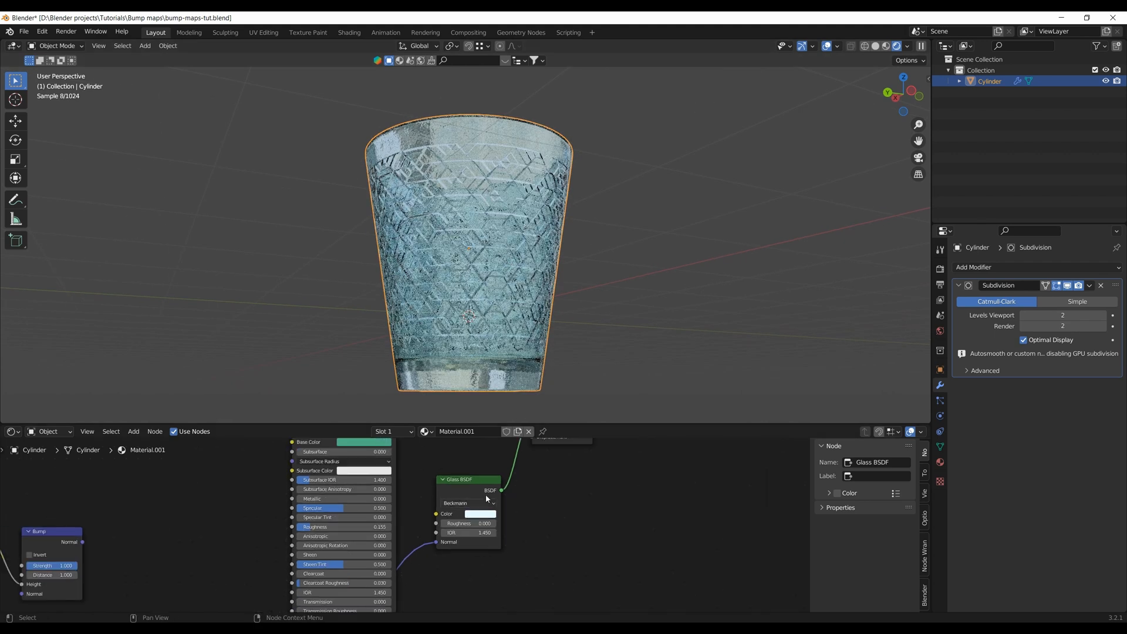
Move the Material Output node slightly farther from the Principled BSDF
{"action": "middle_click_drag", "start_coordinate": [537, 465], "coordinate": [424, 523]}
{"action": "scroll", "coordinate": [415, 522], "scroll_direction": "up", "scroll_amount": 3}
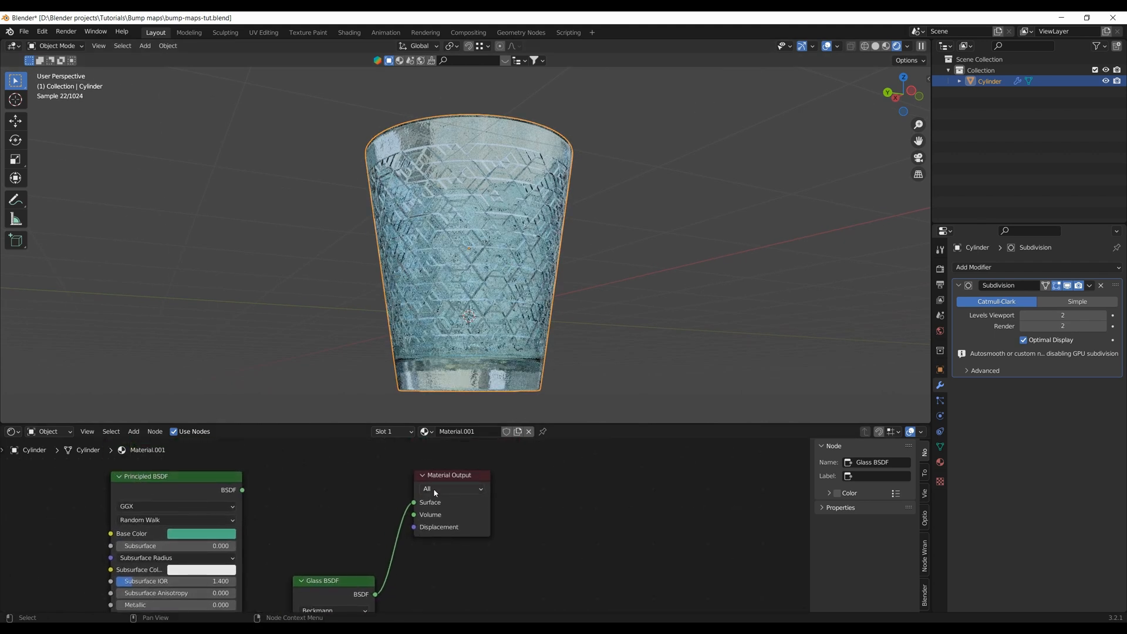
{"action": "left_click_drag", "start_coordinate": [461, 475], "coordinate": [478, 487]}
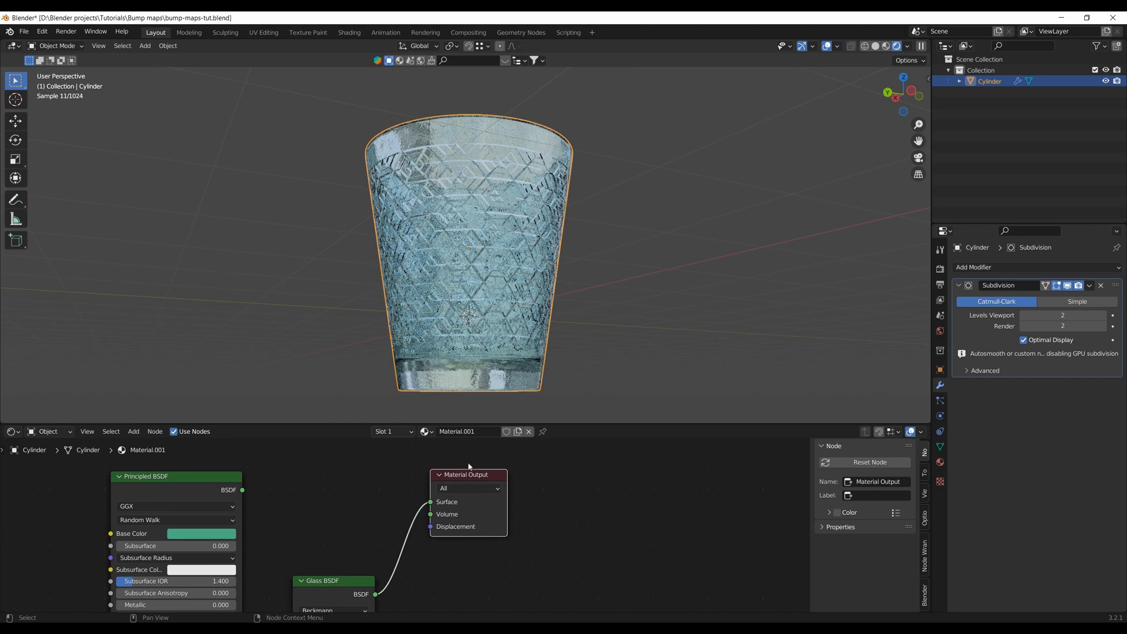
Inspect the cup's mesh in Edit Mode and return to Object Mode
{"action": "scroll", "coordinate": [451, 341], "scroll_direction": "down", "scroll_amount": 3}
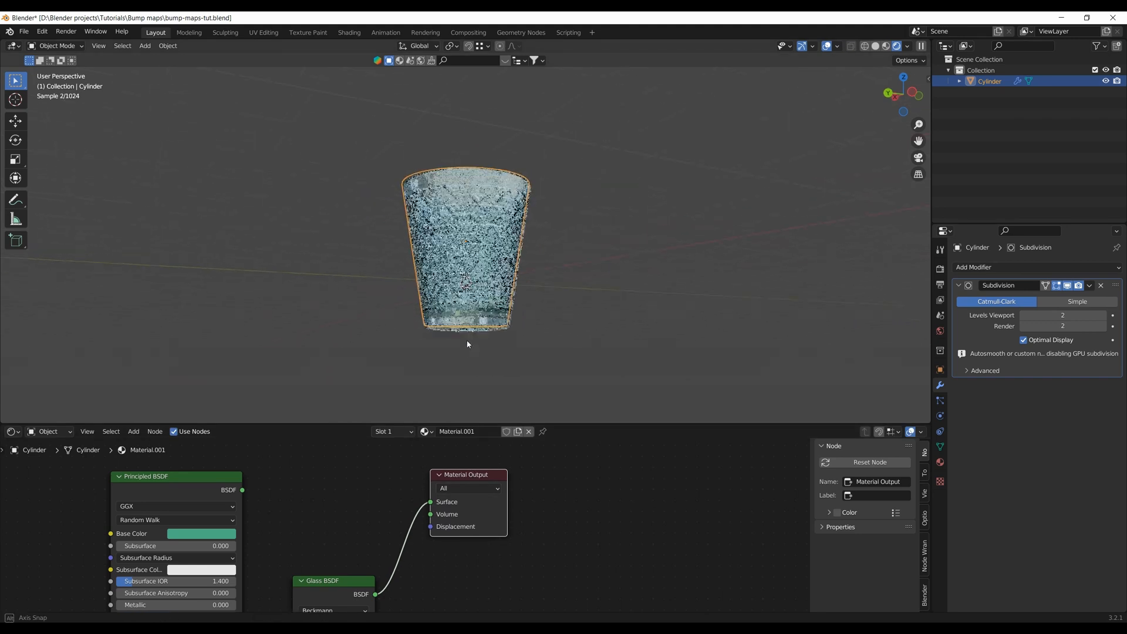
{"action": "mouse_move", "coordinate": [468, 344]}
{"action": "middle_mouse_down"}
{"action": "mouse_move", "coordinate": [475, 300]}
{"action": "mouse_move", "coordinate": [467, 324]}
{"action": "middle_mouse_up"}
{"action": "key", "text": "Tab"}
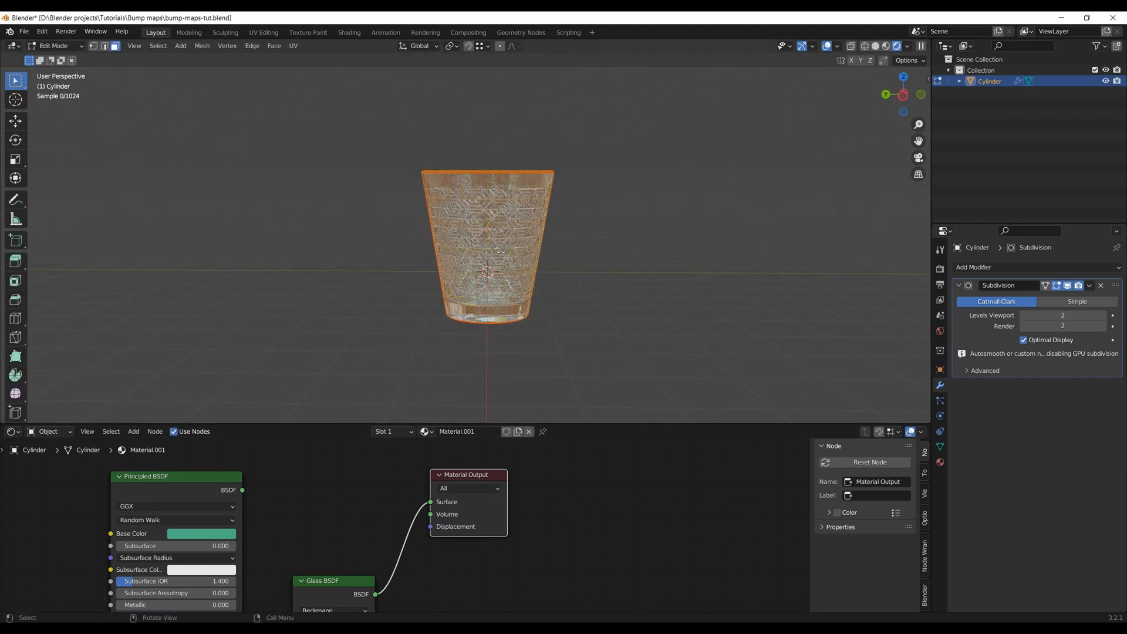
{"action": "scroll", "coordinate": [497, 251], "scroll_direction": "up", "scroll_amount": 2}
{"action": "middle_click_drag", "start_coordinate": [497, 251], "coordinate": [542, 262]}
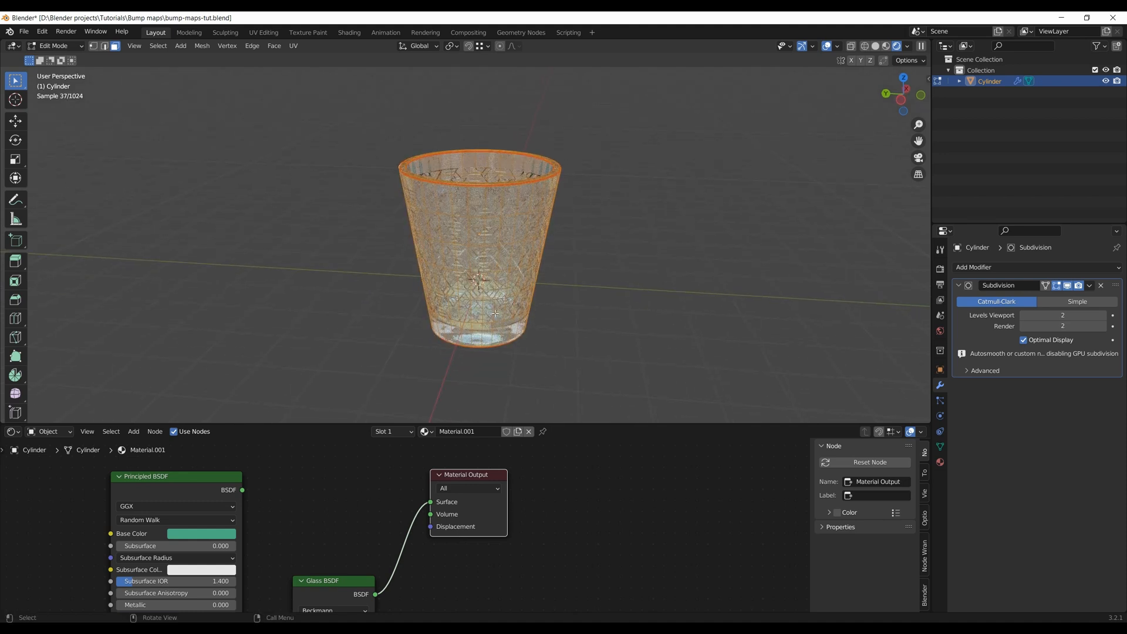
{"action": "key", "text": "Tab"}
Examine the blue glass cup up close and from a distance, viewing it from above and below
{"action": "scroll", "coordinate": [493, 278], "scroll_direction": "up", "scroll_amount": 5}
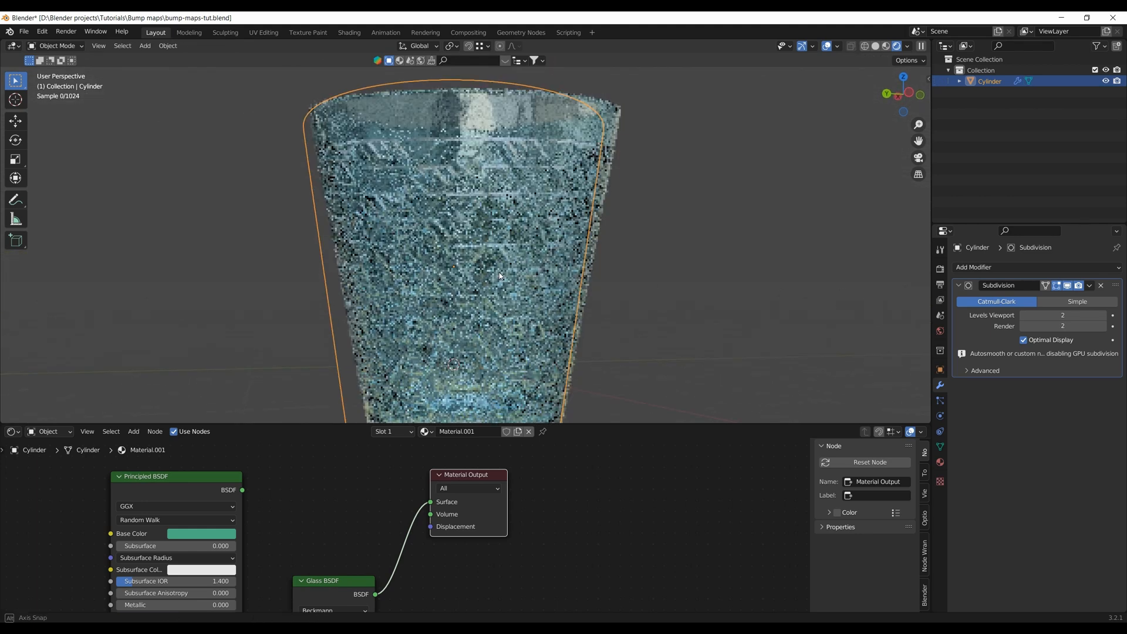
{"action": "scroll", "coordinate": [495, 277], "scroll_direction": "down", "scroll_amount": 5}
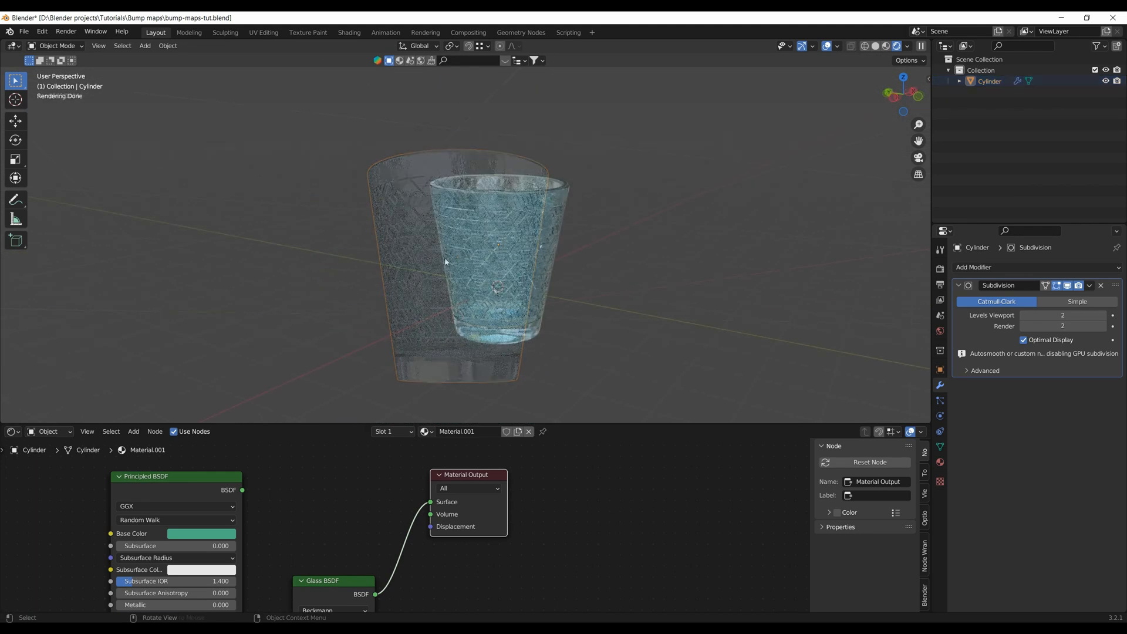
{"action": "middle_click_drag", "start_coordinate": [446, 262], "coordinate": [493, 264]}
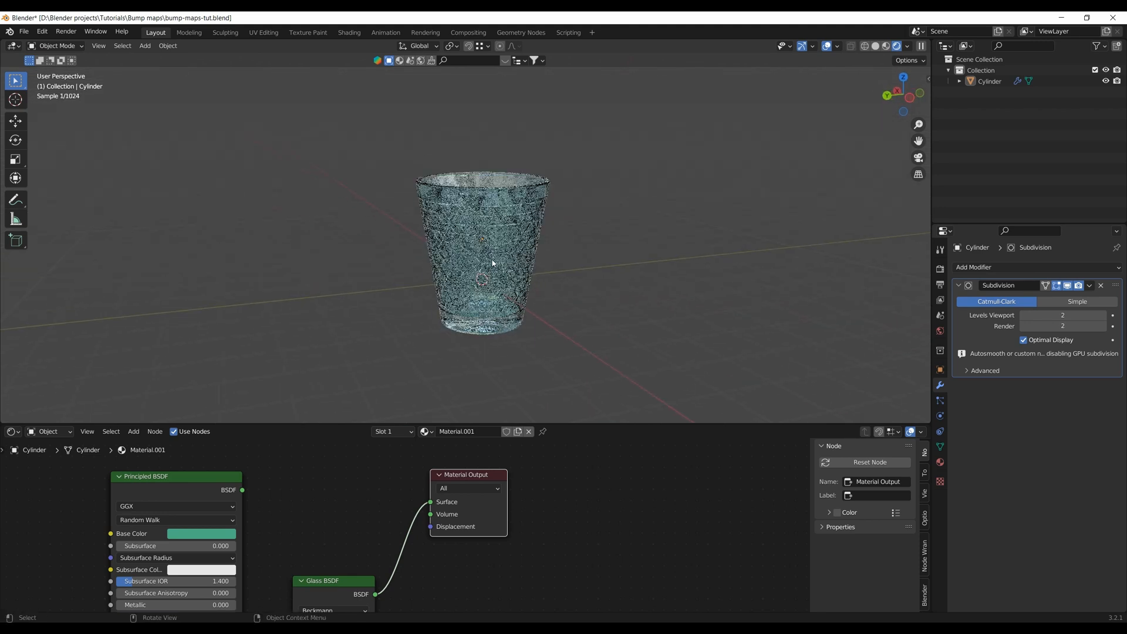
{"action": "scroll", "coordinate": [520, 259], "scroll_direction": "down", "scroll_amount": 2}
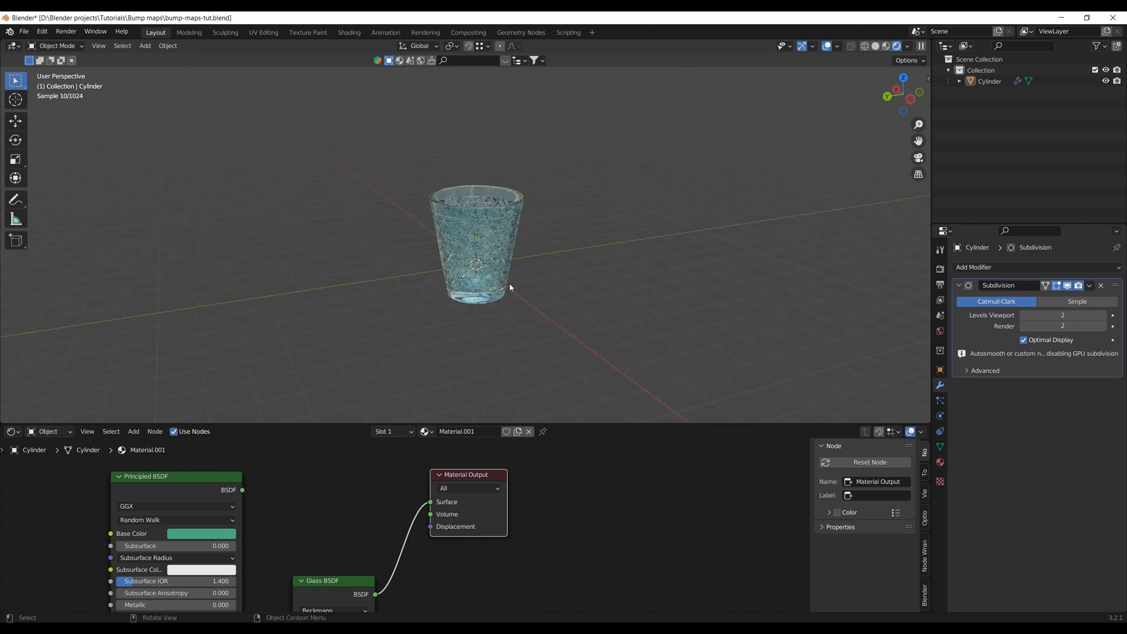
{"action": "middle_click_drag", "start_coordinate": [519, 285], "coordinate": [480, 273]}
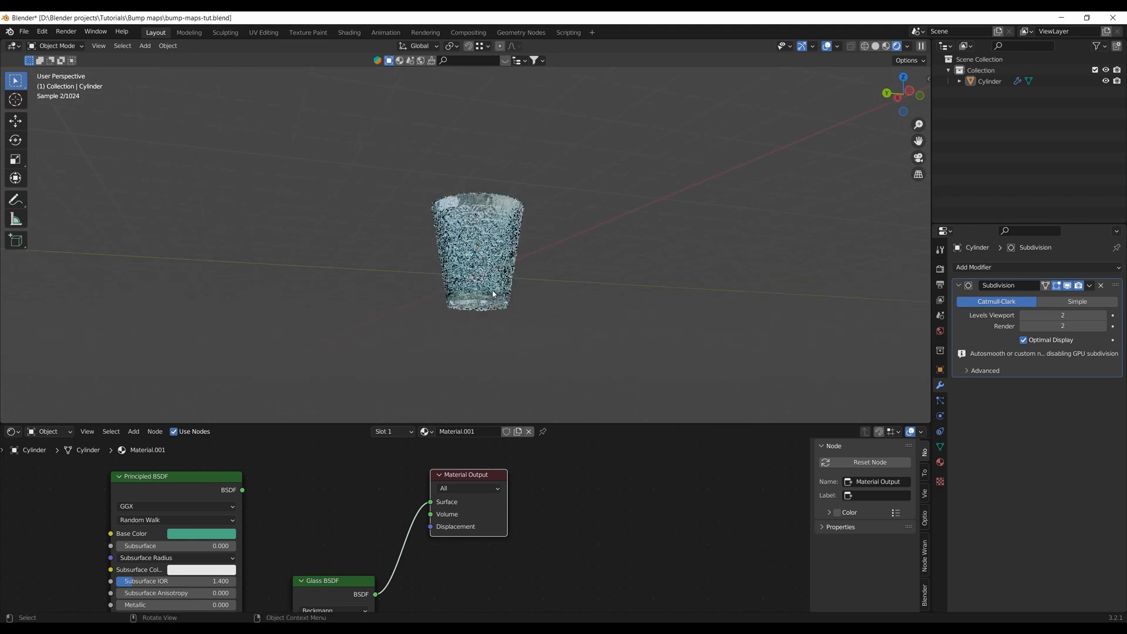
{"action": "middle_click_drag", "start_coordinate": [510, 216], "coordinate": [487, 236]}
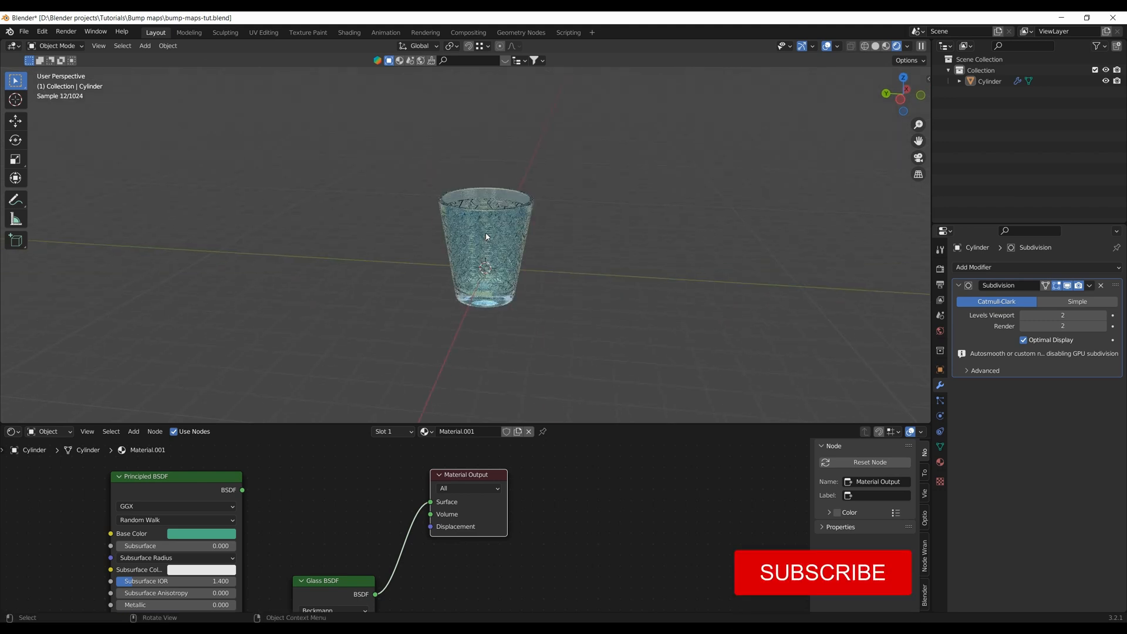
{"action": "middle_click_drag", "start_coordinate": [507, 282], "coordinate": [527, 277]}
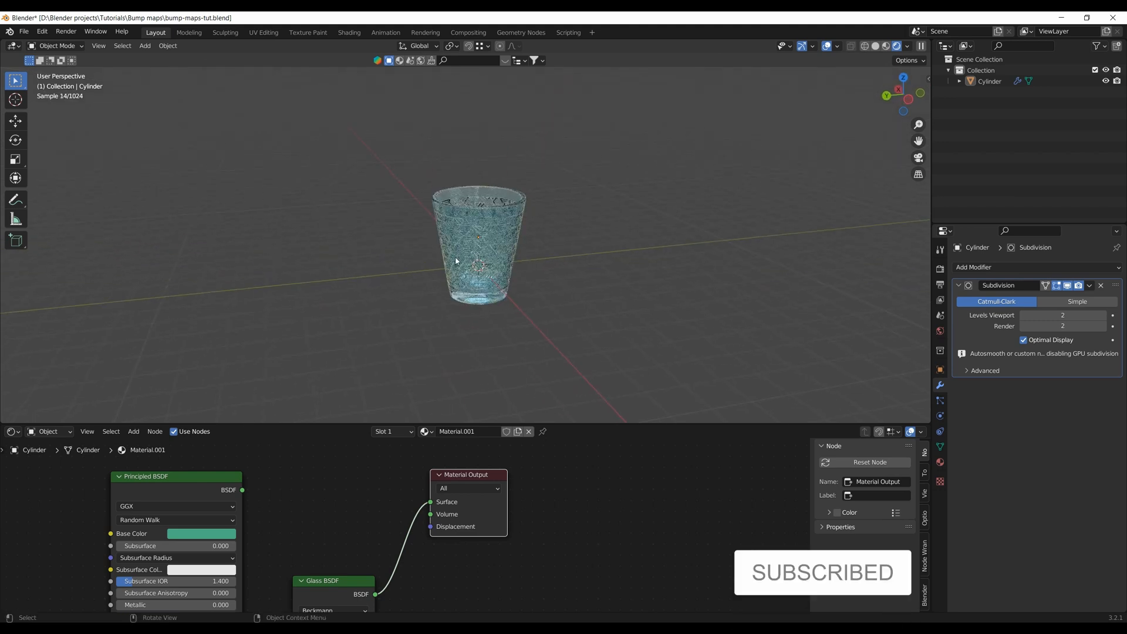